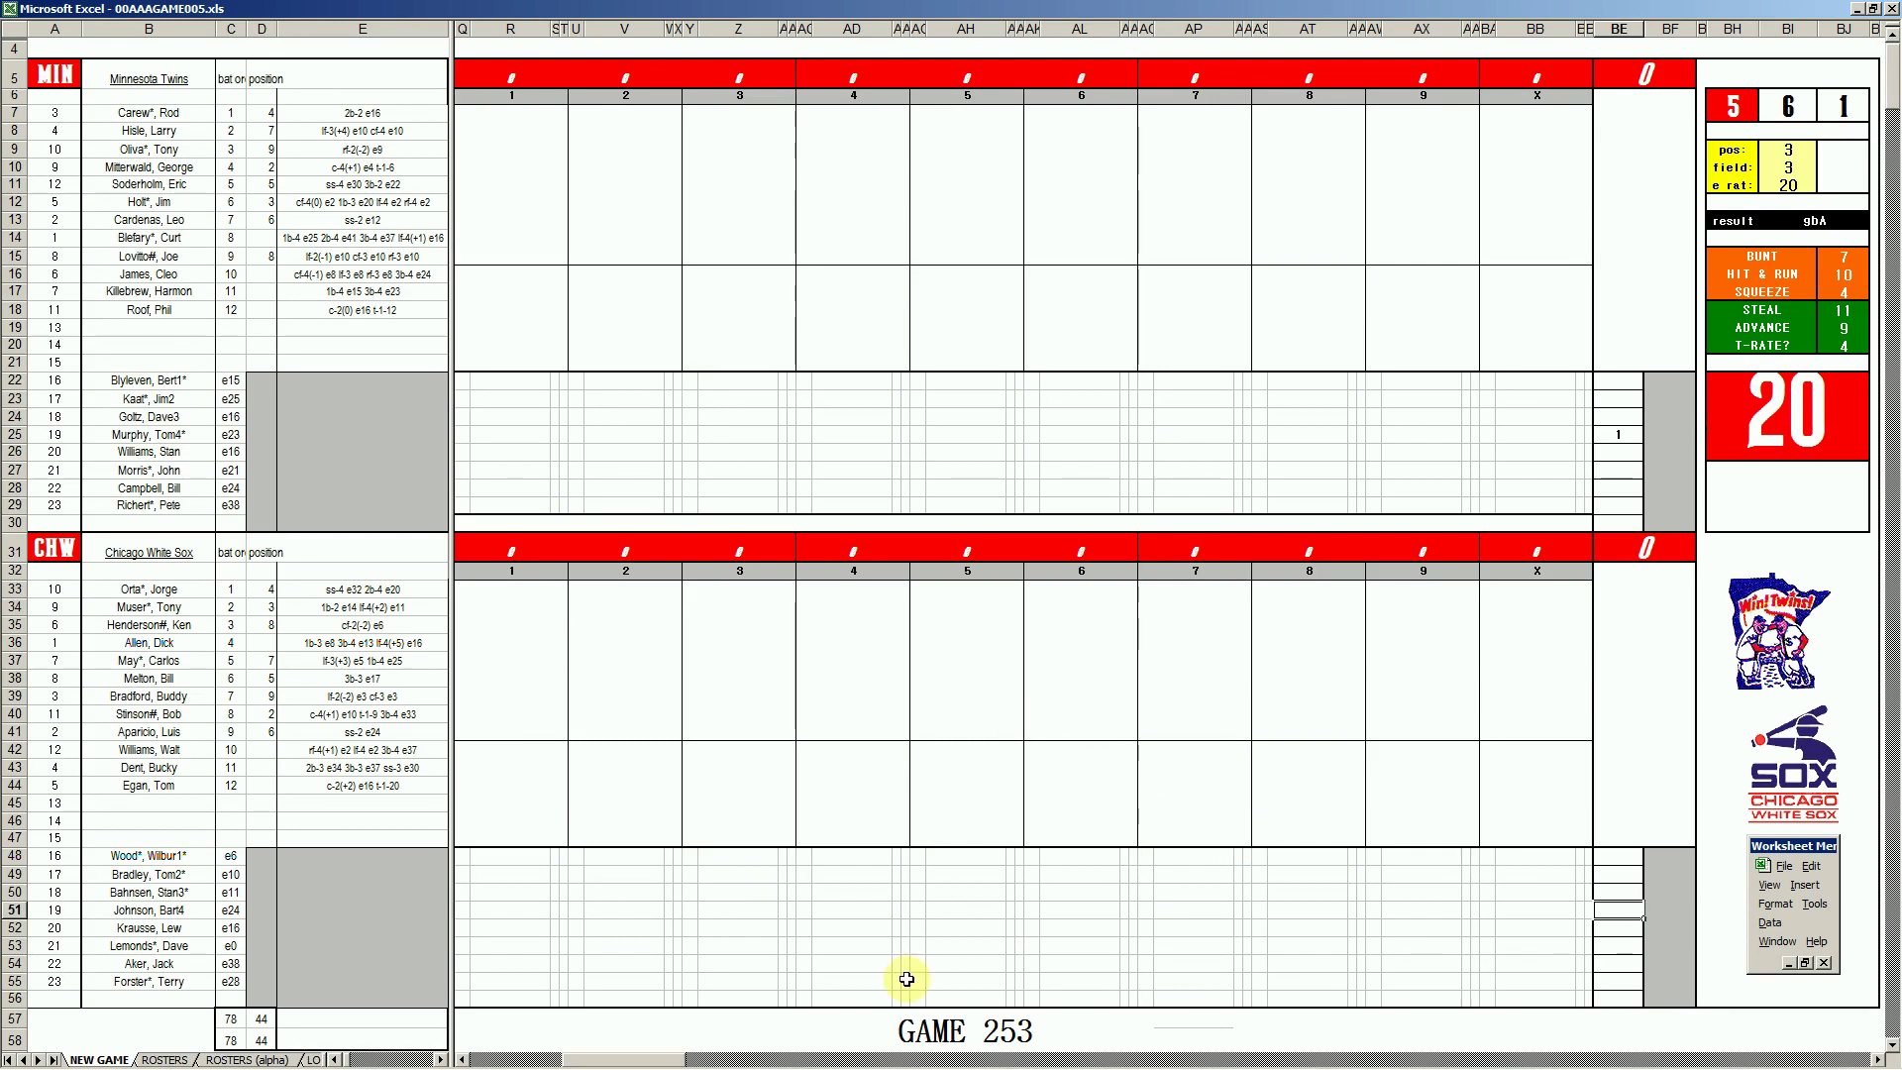
# - Switch to the 41minchw.xls workbook and review the White Sox's second and third innings and the Twins' fifth inning in game 248
pyautogui.moveTo(892, 1060)
pyautogui.click(555, 1057)
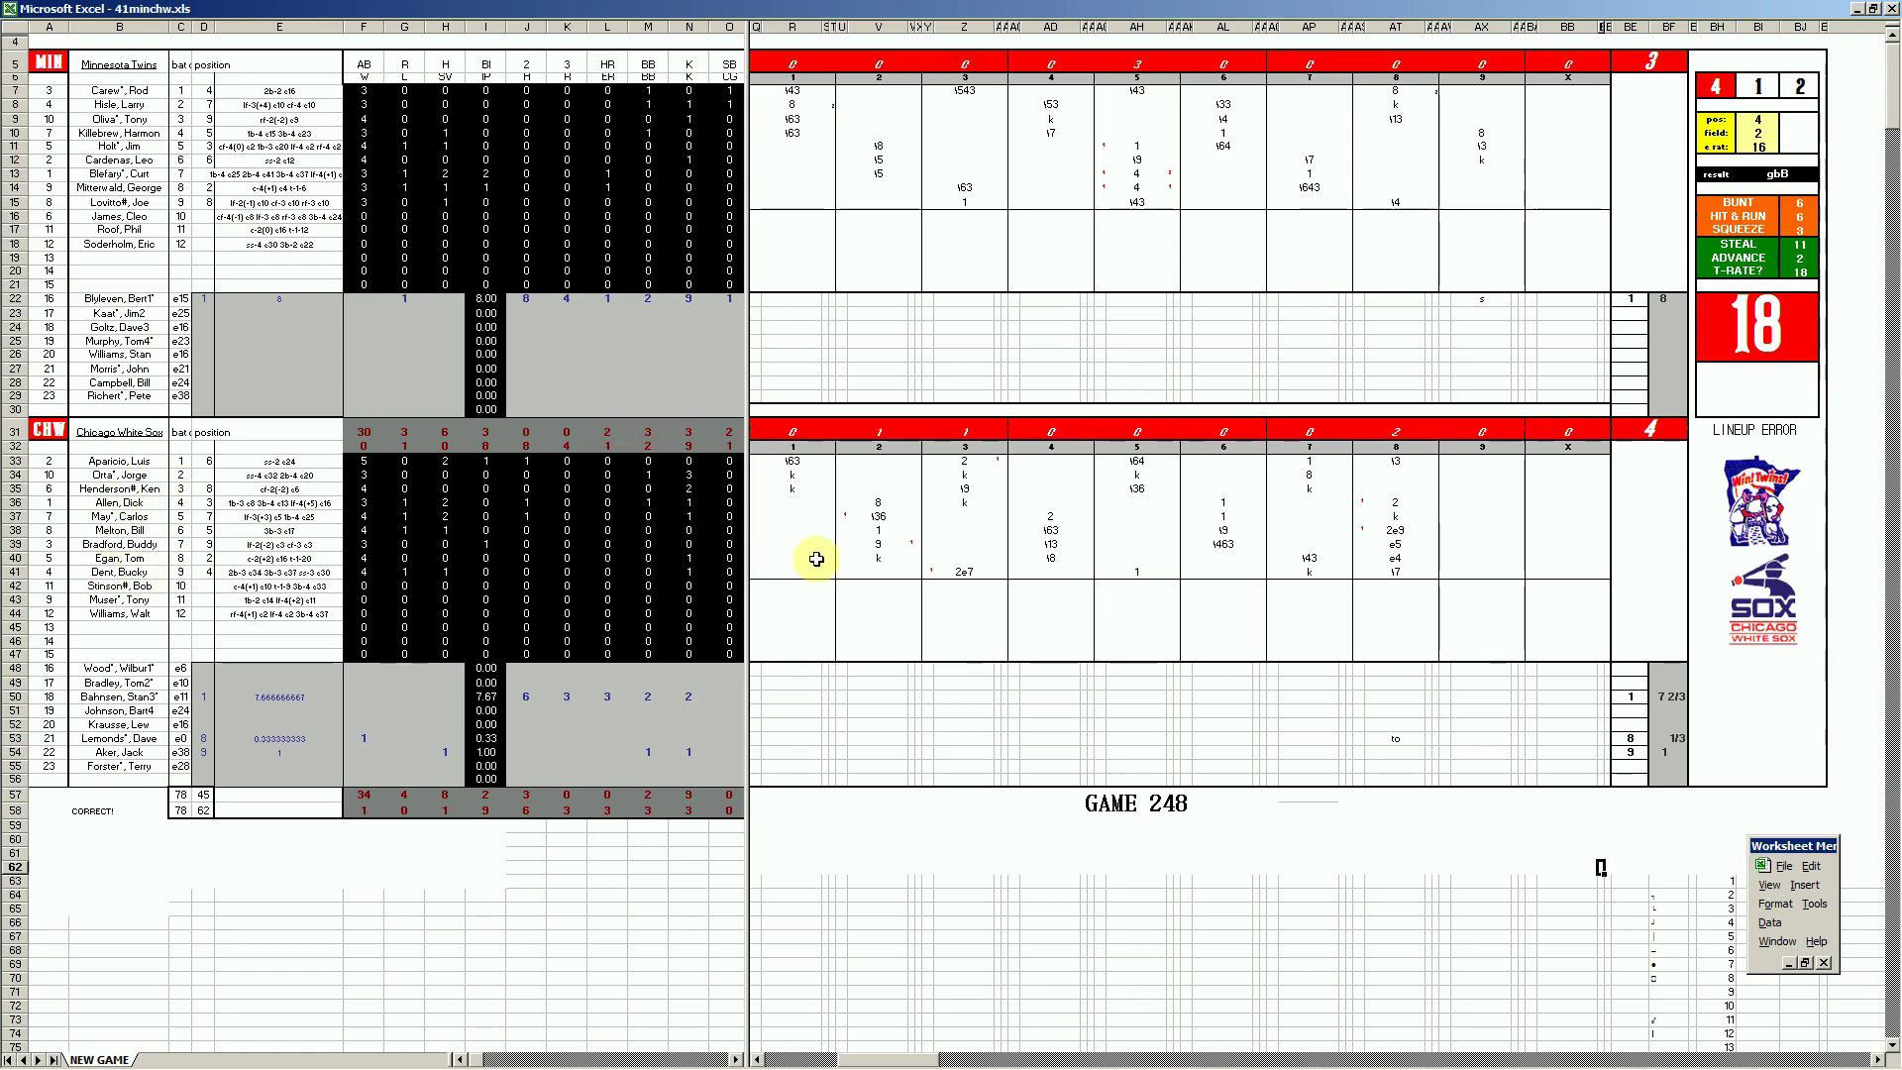
pyautogui.click(884, 543)
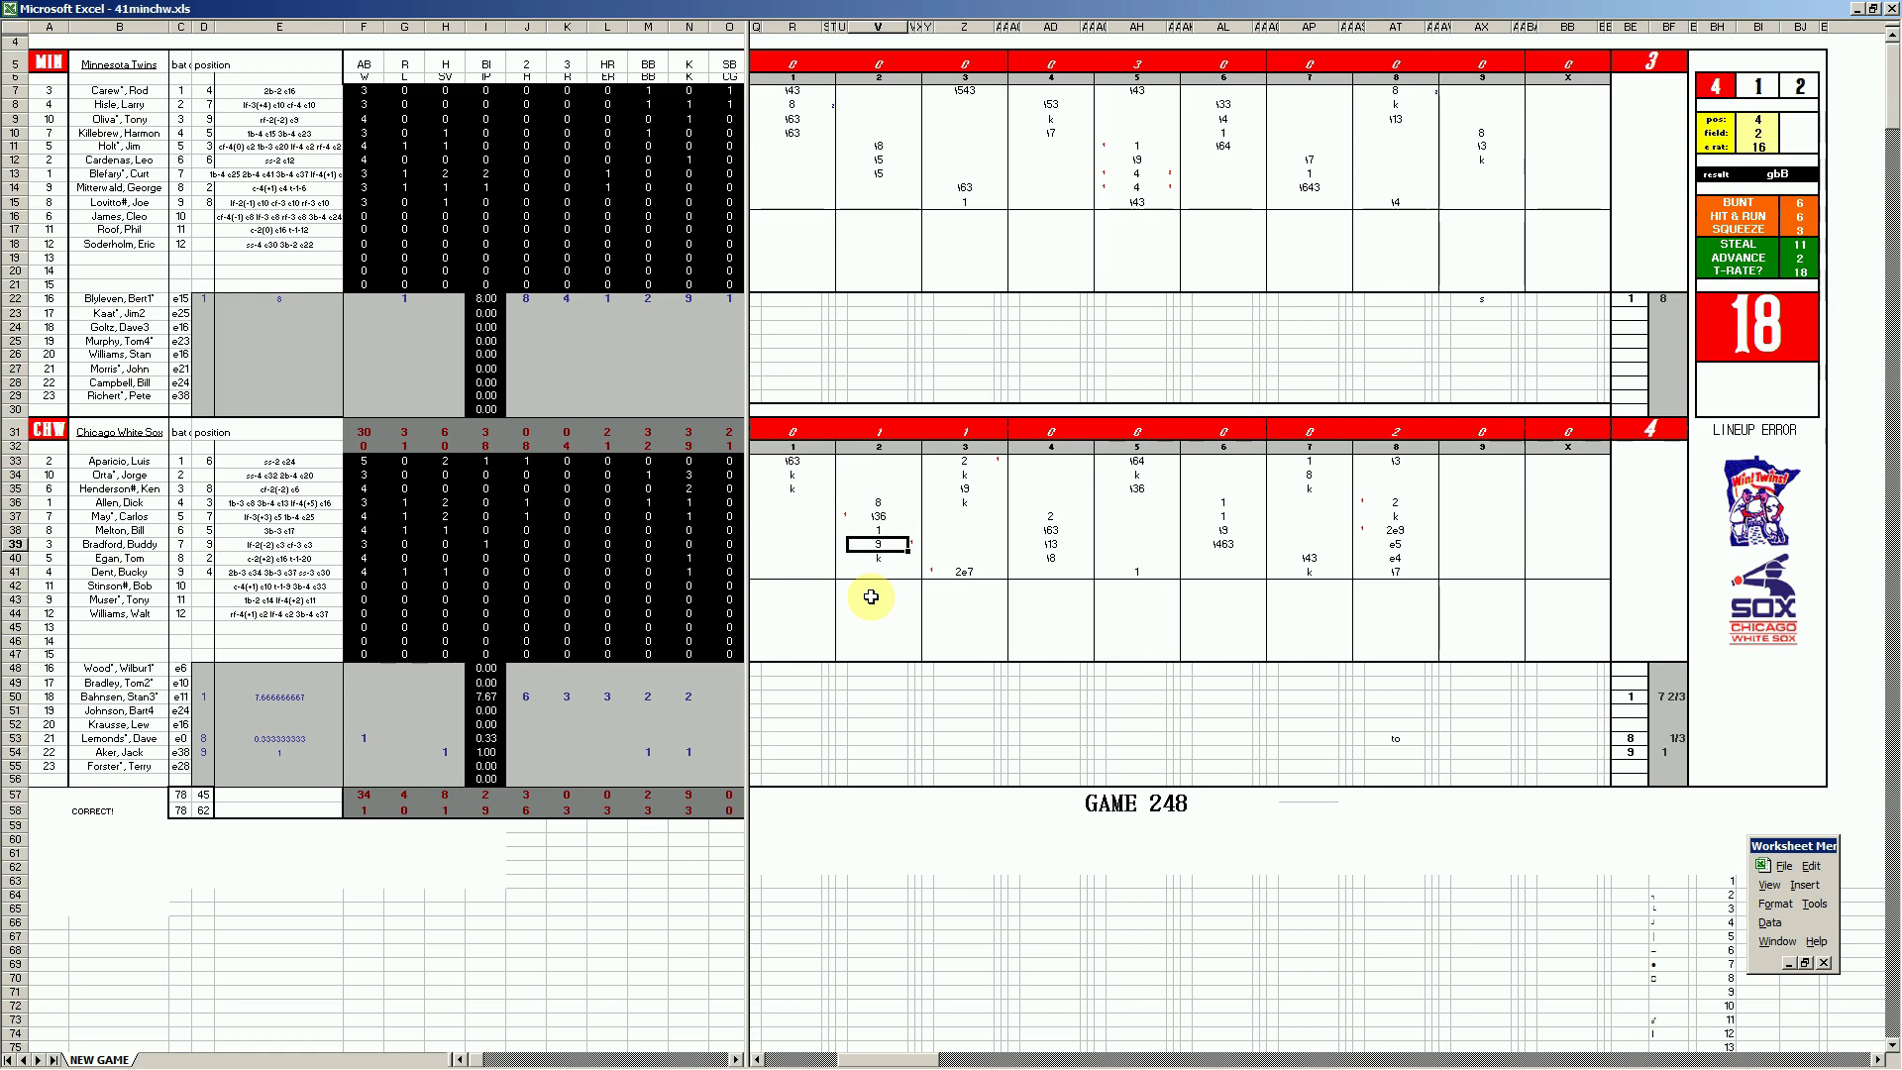
pyautogui.click(969, 572)
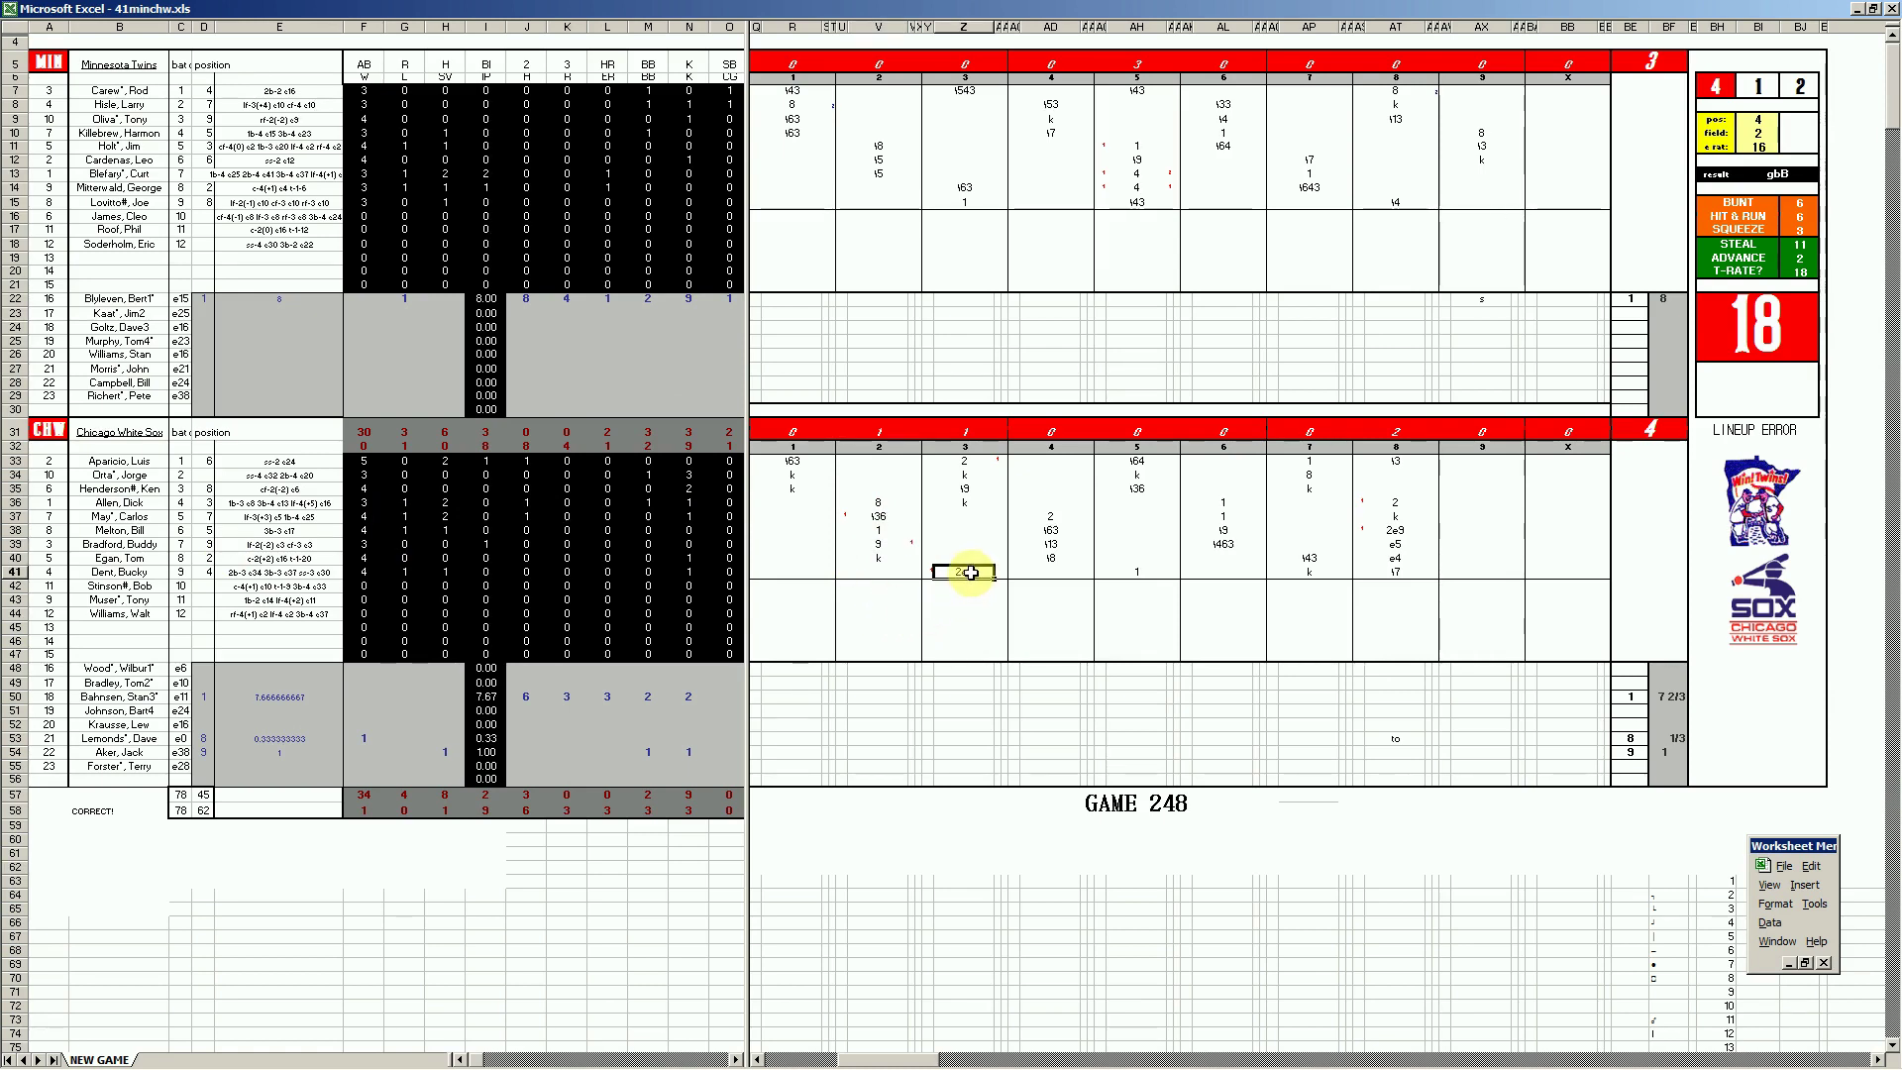
pyautogui.click(964, 463)
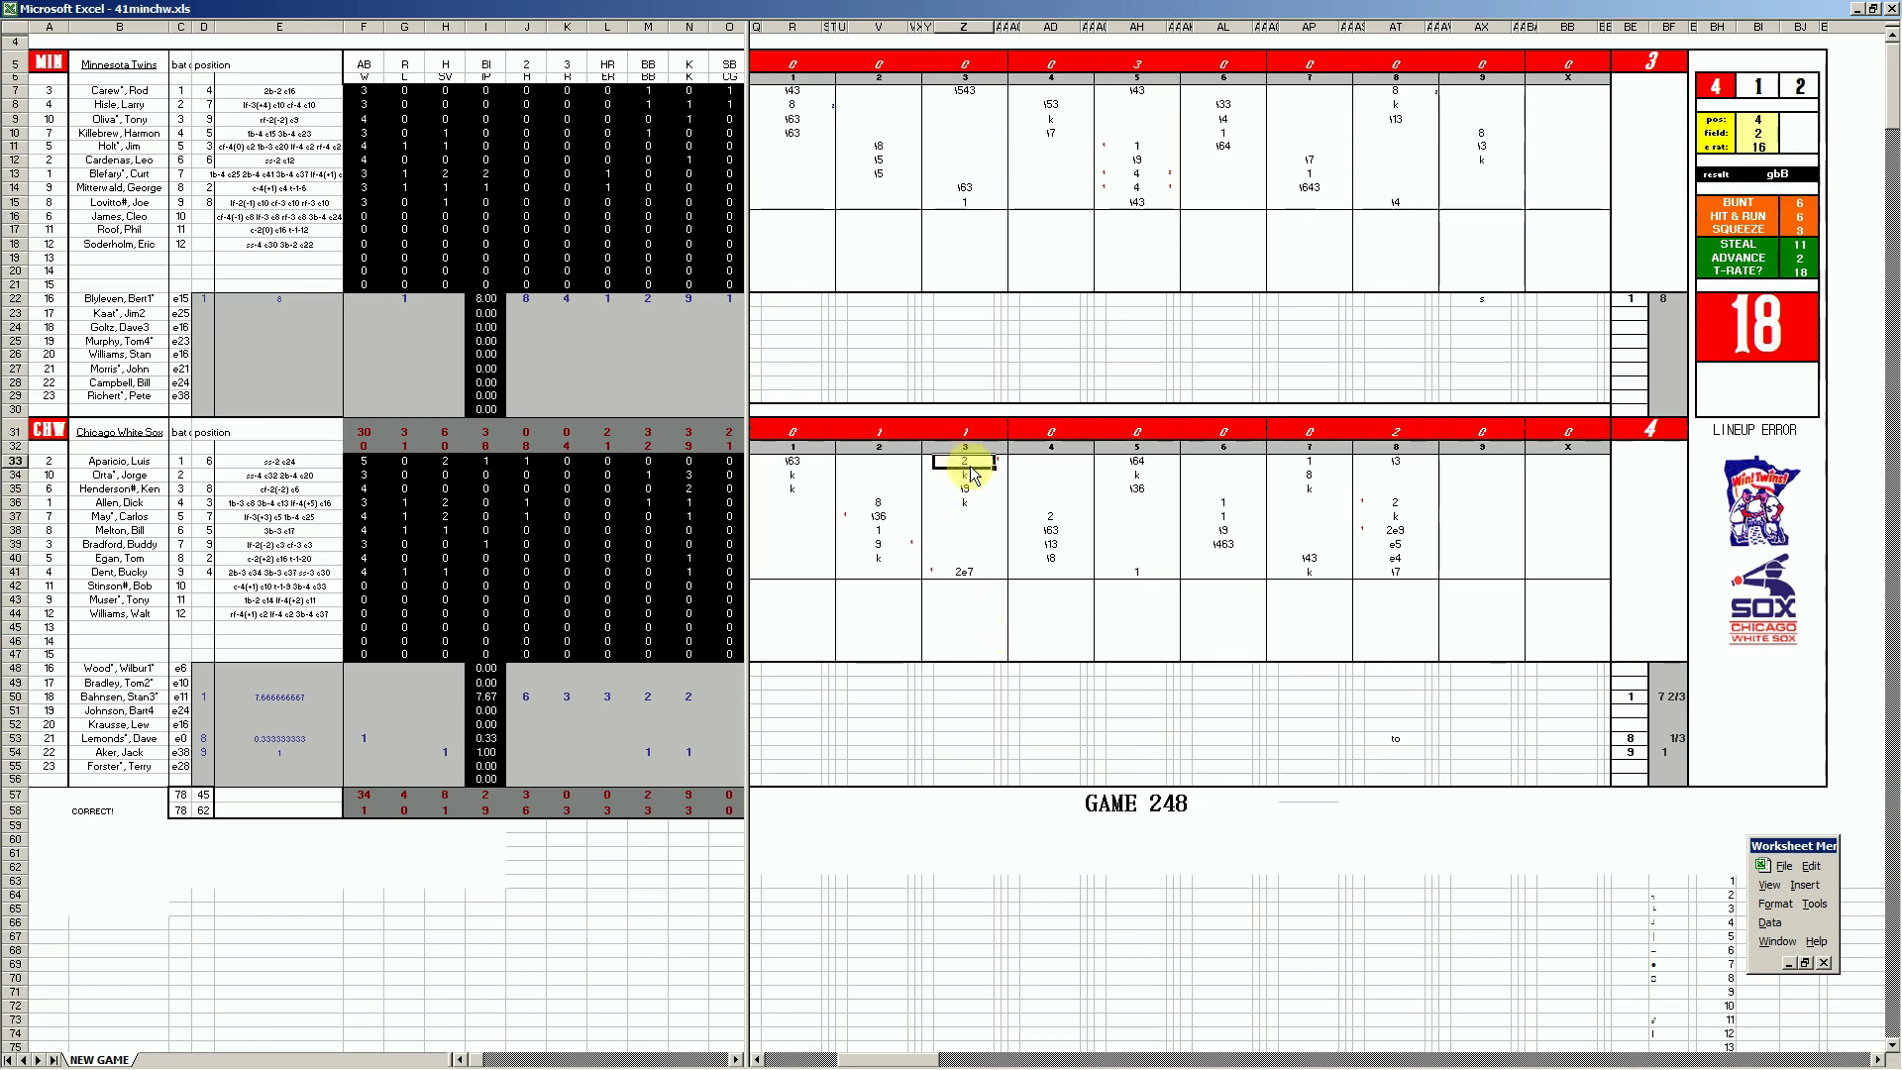
pyautogui.click(1136, 147)
pyautogui.click(1140, 176)
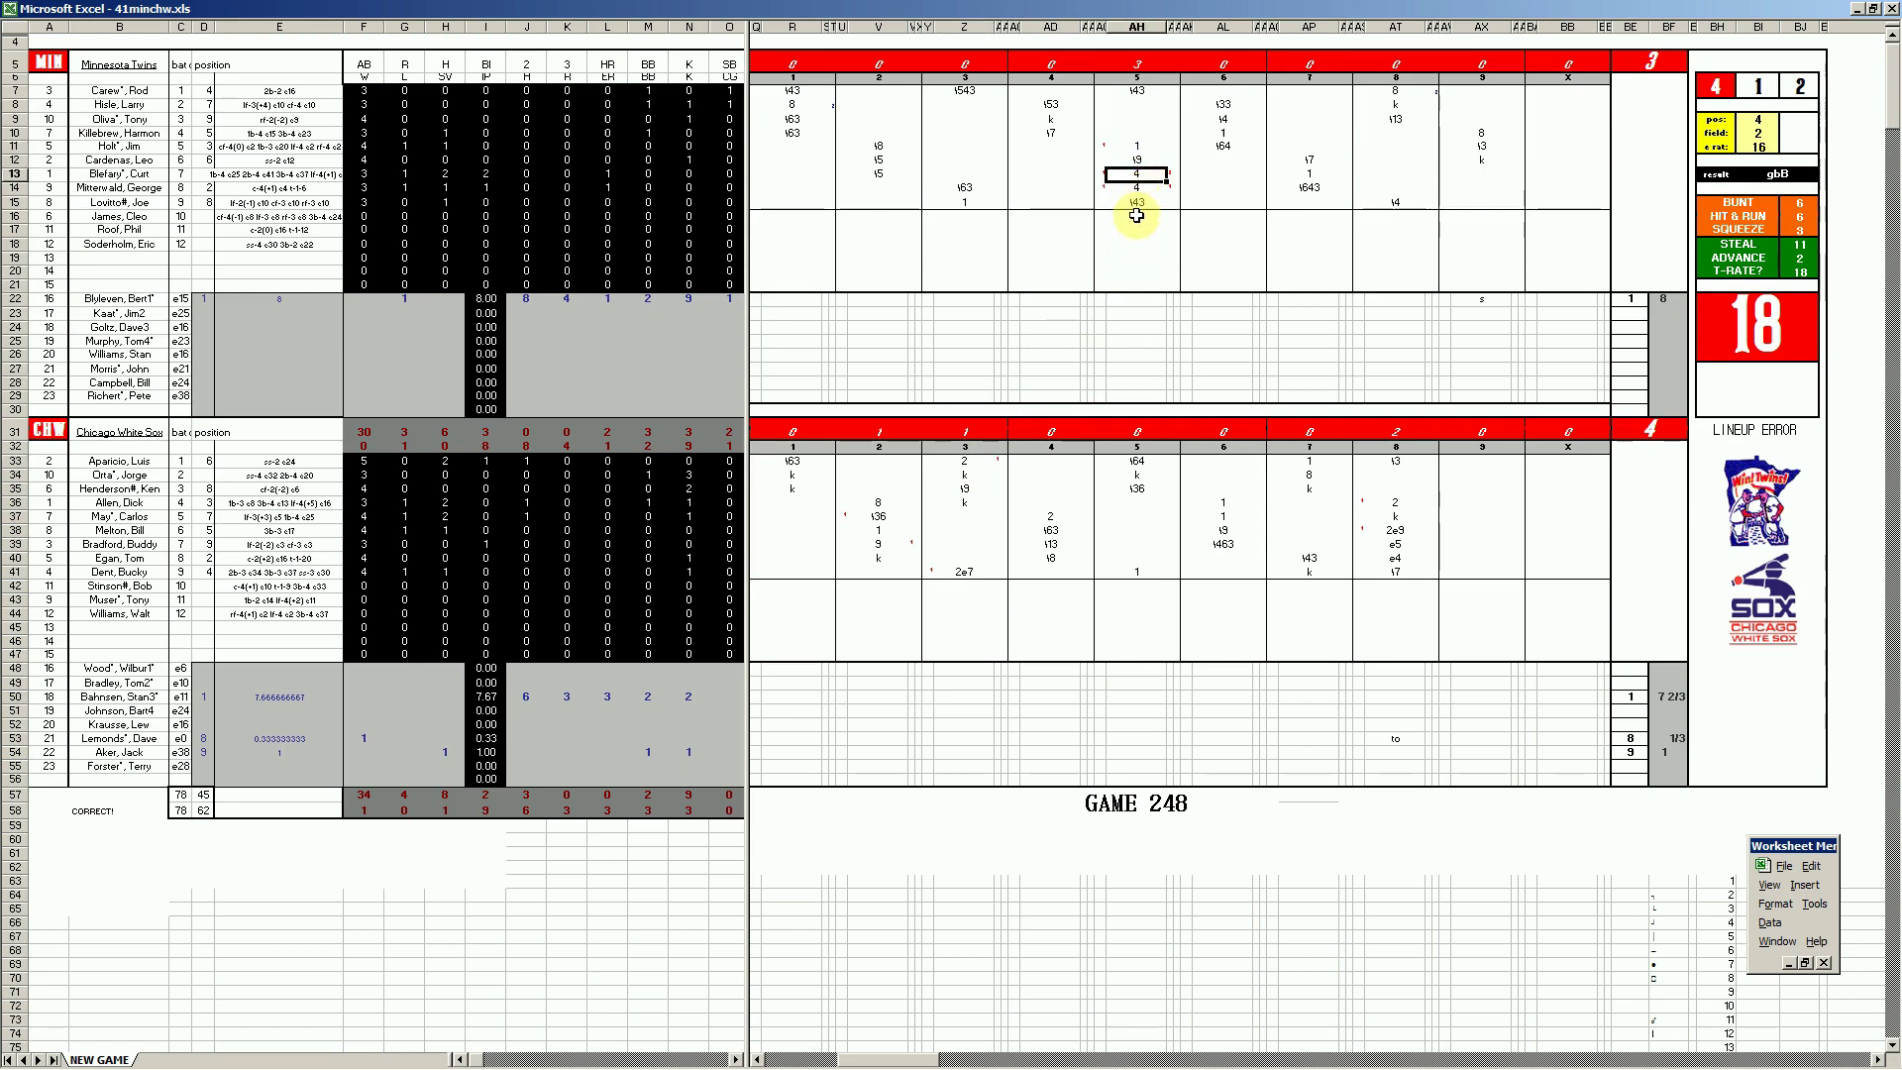
pyautogui.press('Down')
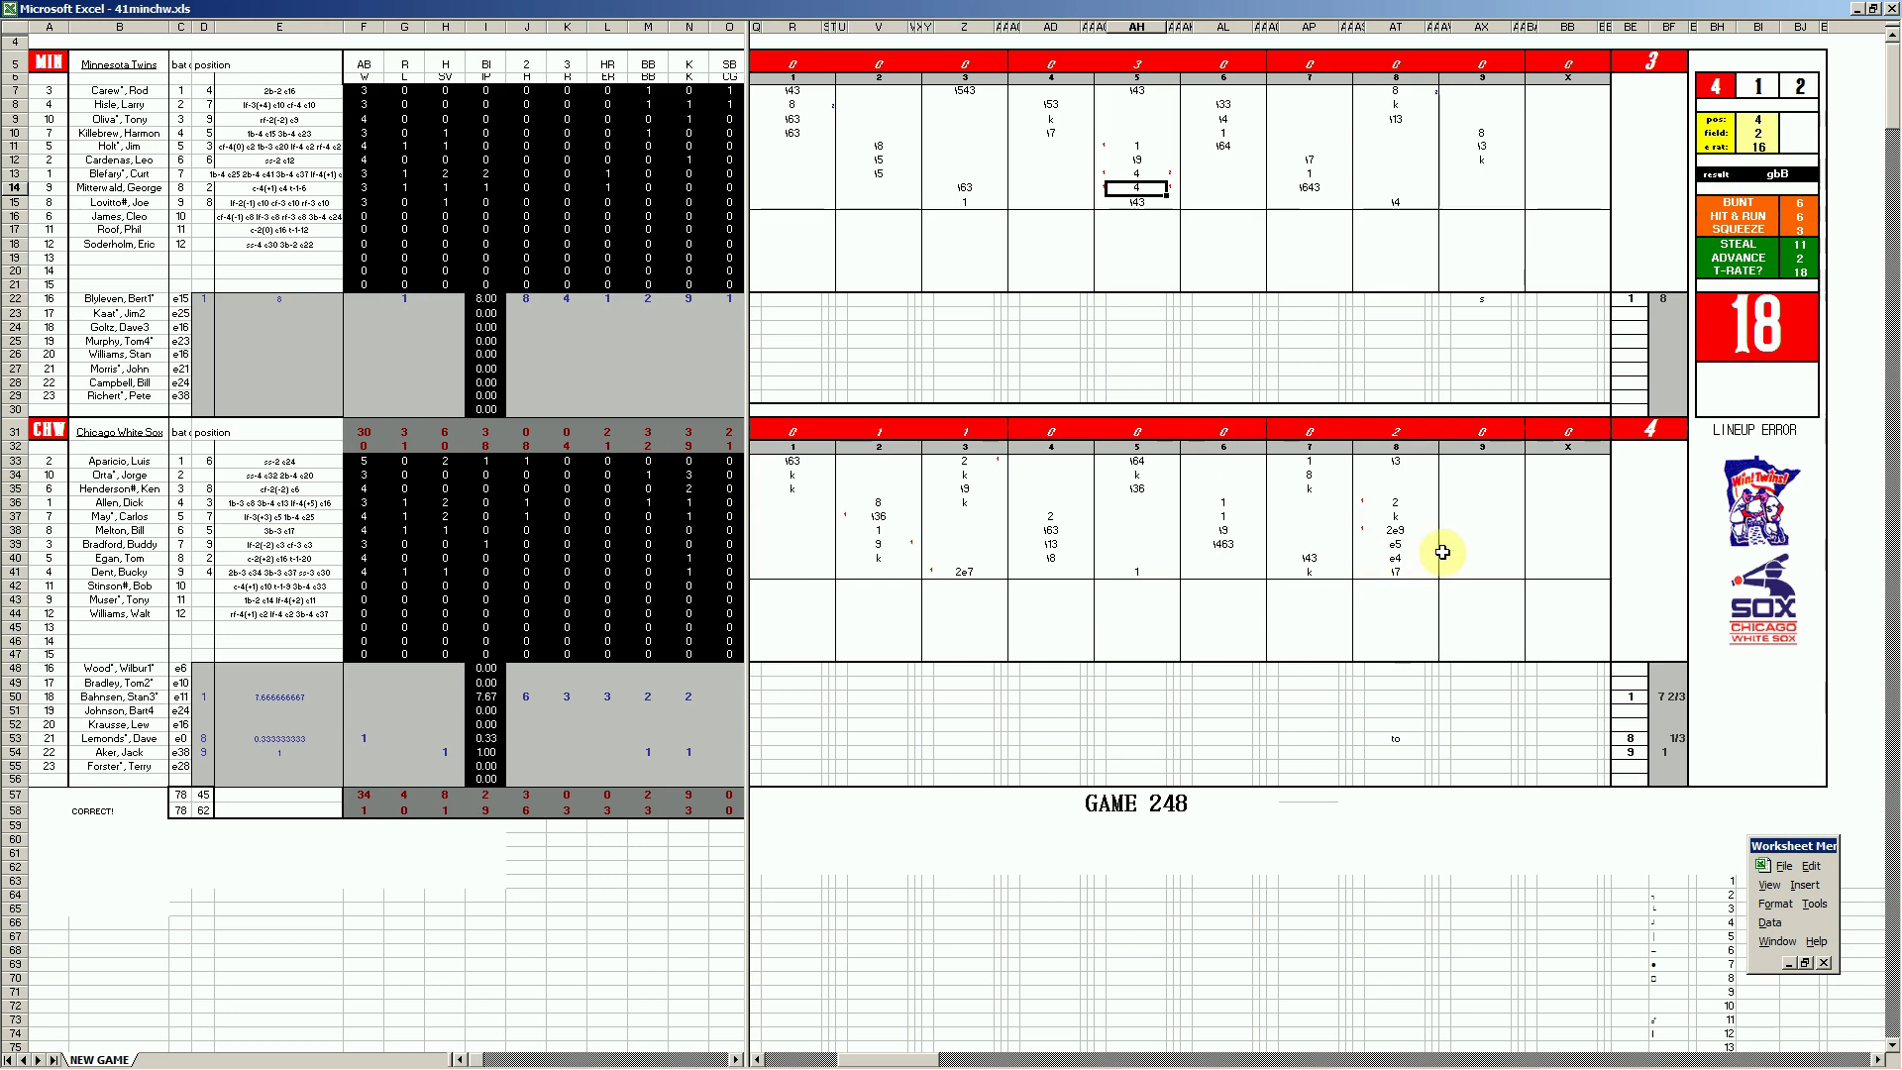
# - Review the White Sox's eighth-inning plays in game 248, including the hits and errors, and the first Twins at-bat of the ninth
pyautogui.click(1399, 503)
pyautogui.write('2')
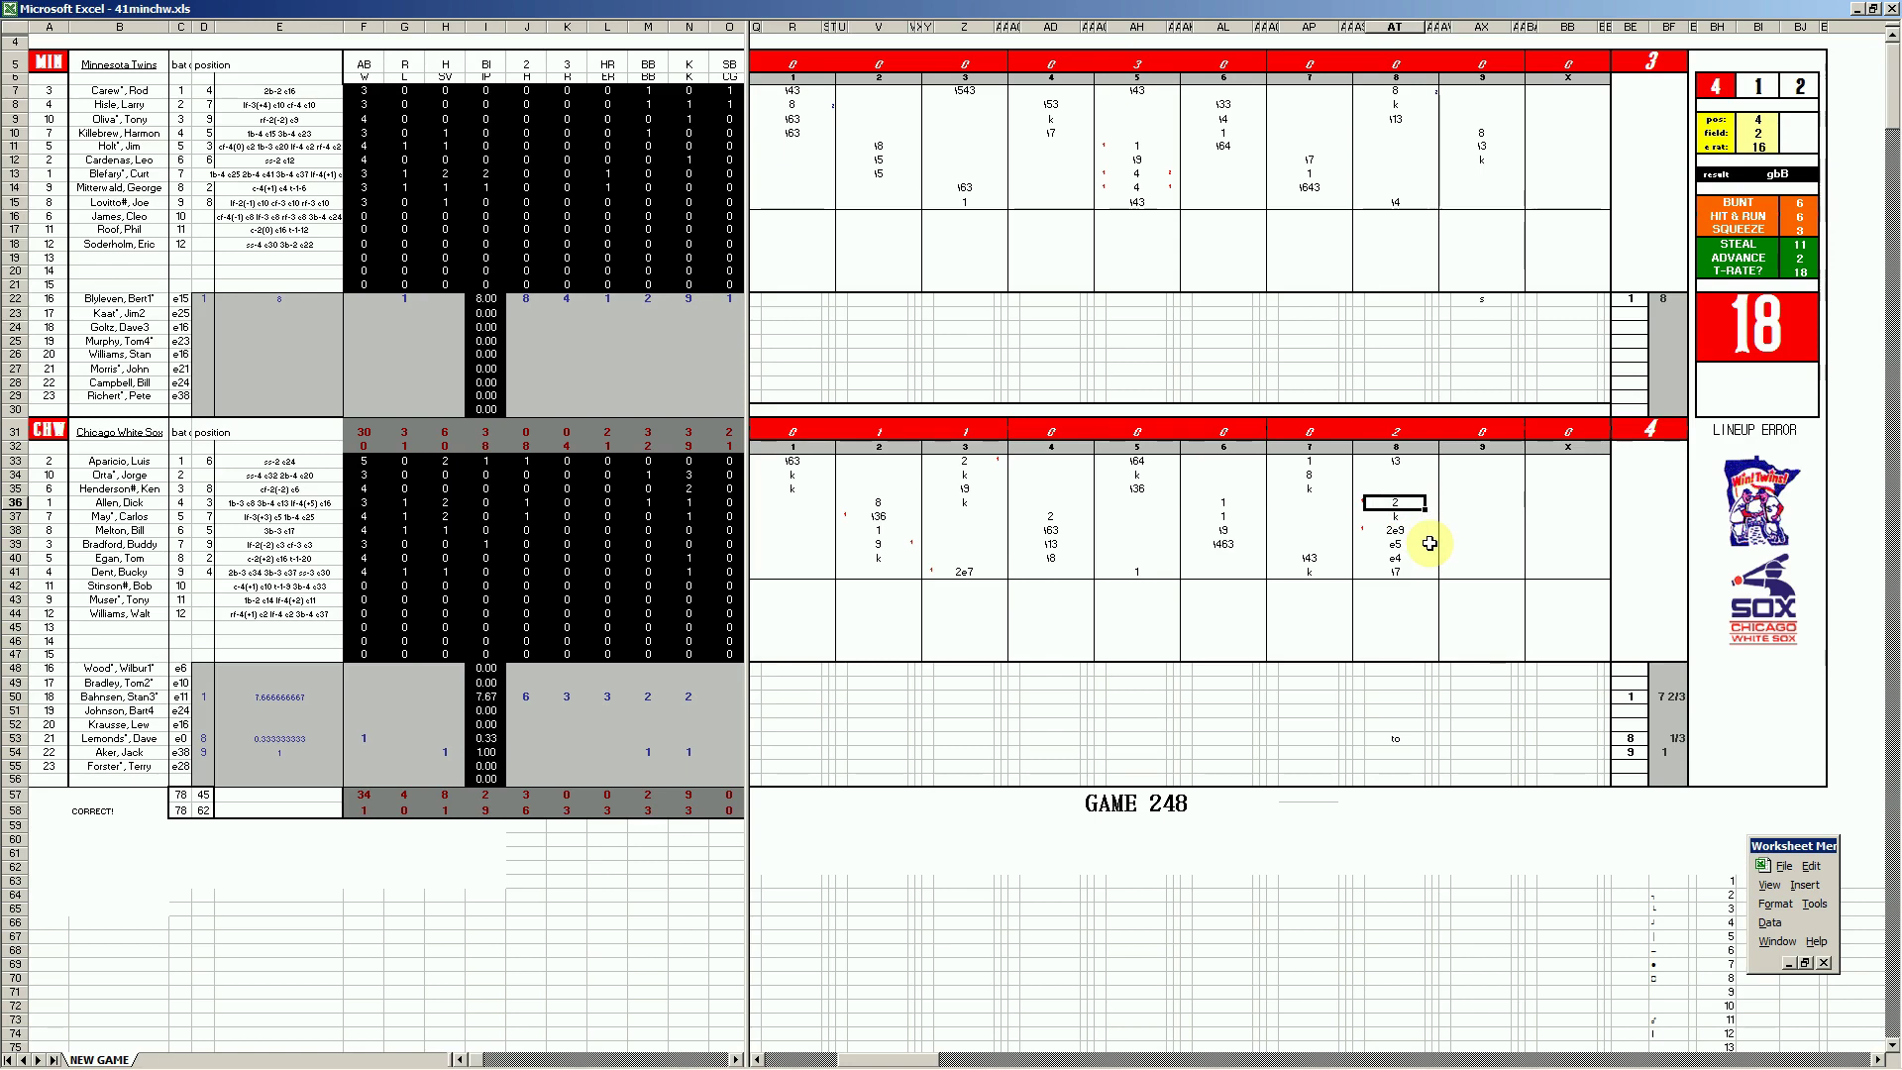
pyautogui.press('Return')
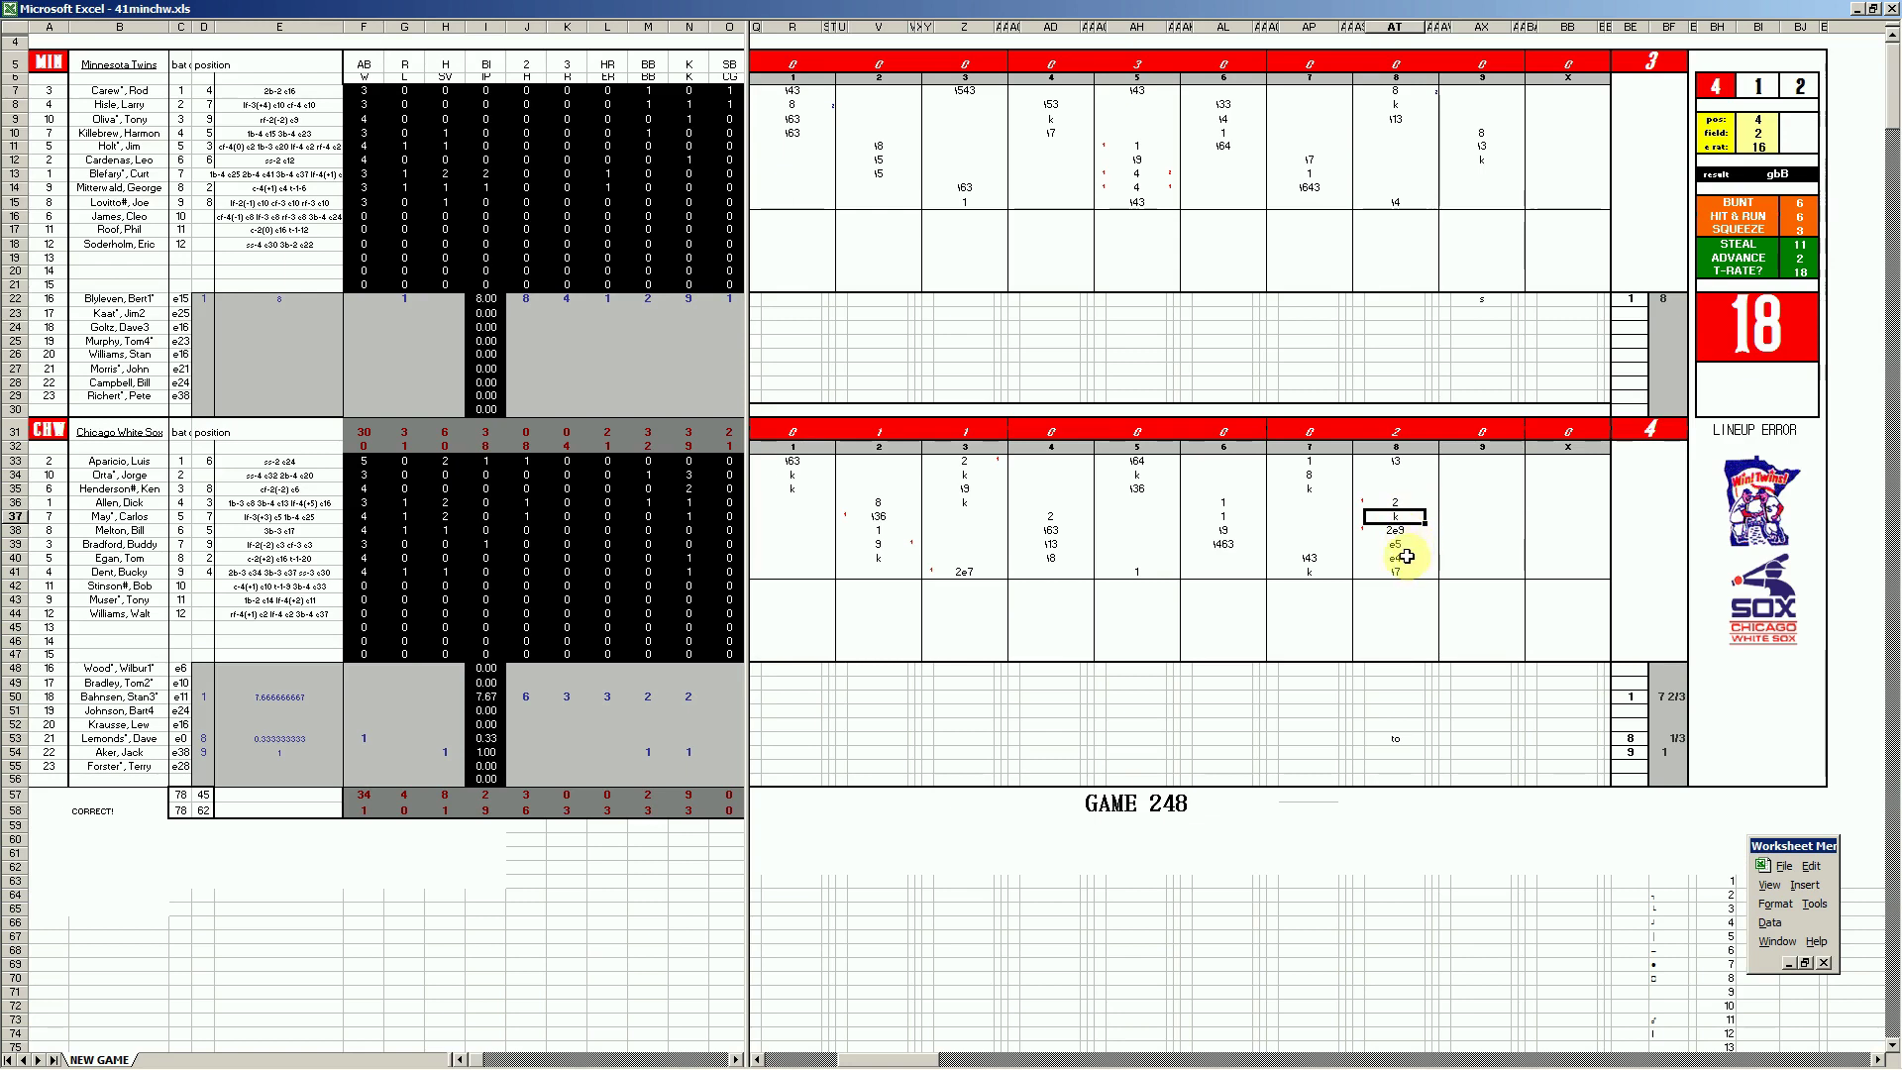
pyautogui.click(1401, 532)
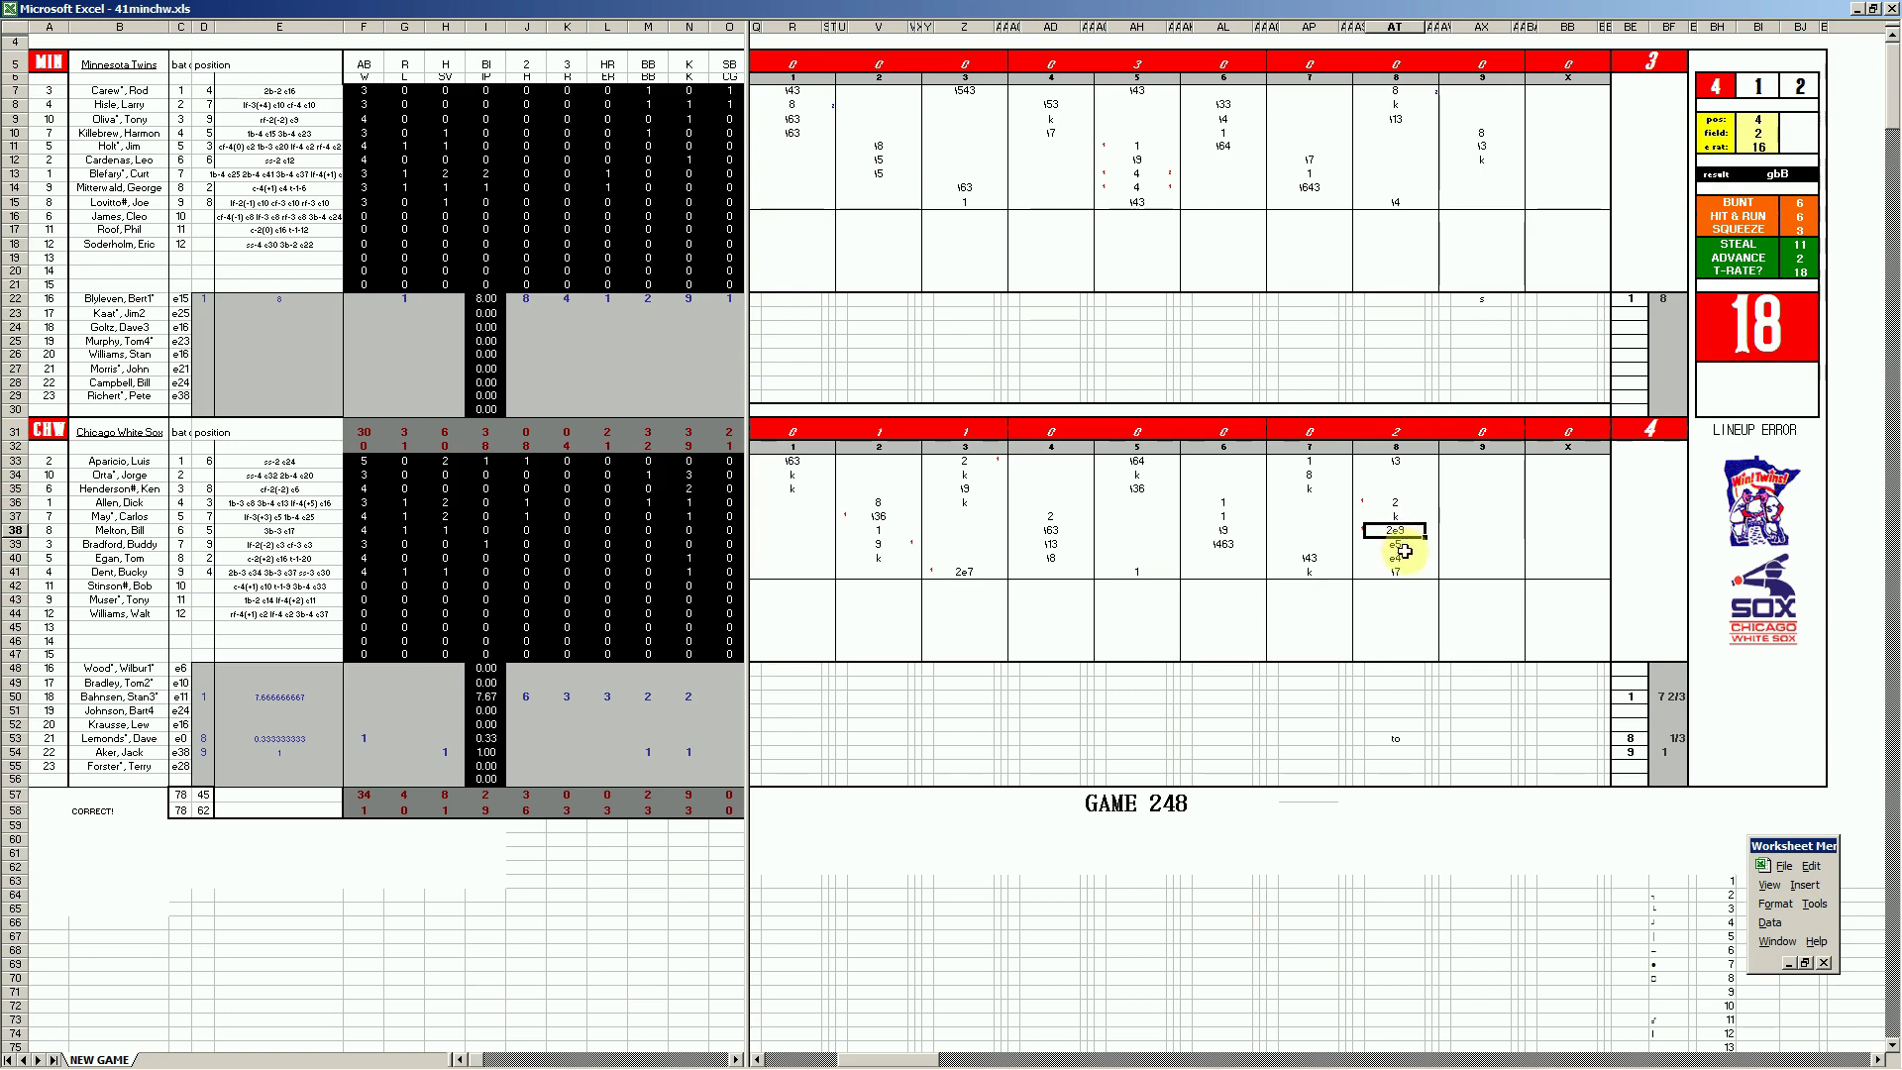
pyautogui.click(1407, 557)
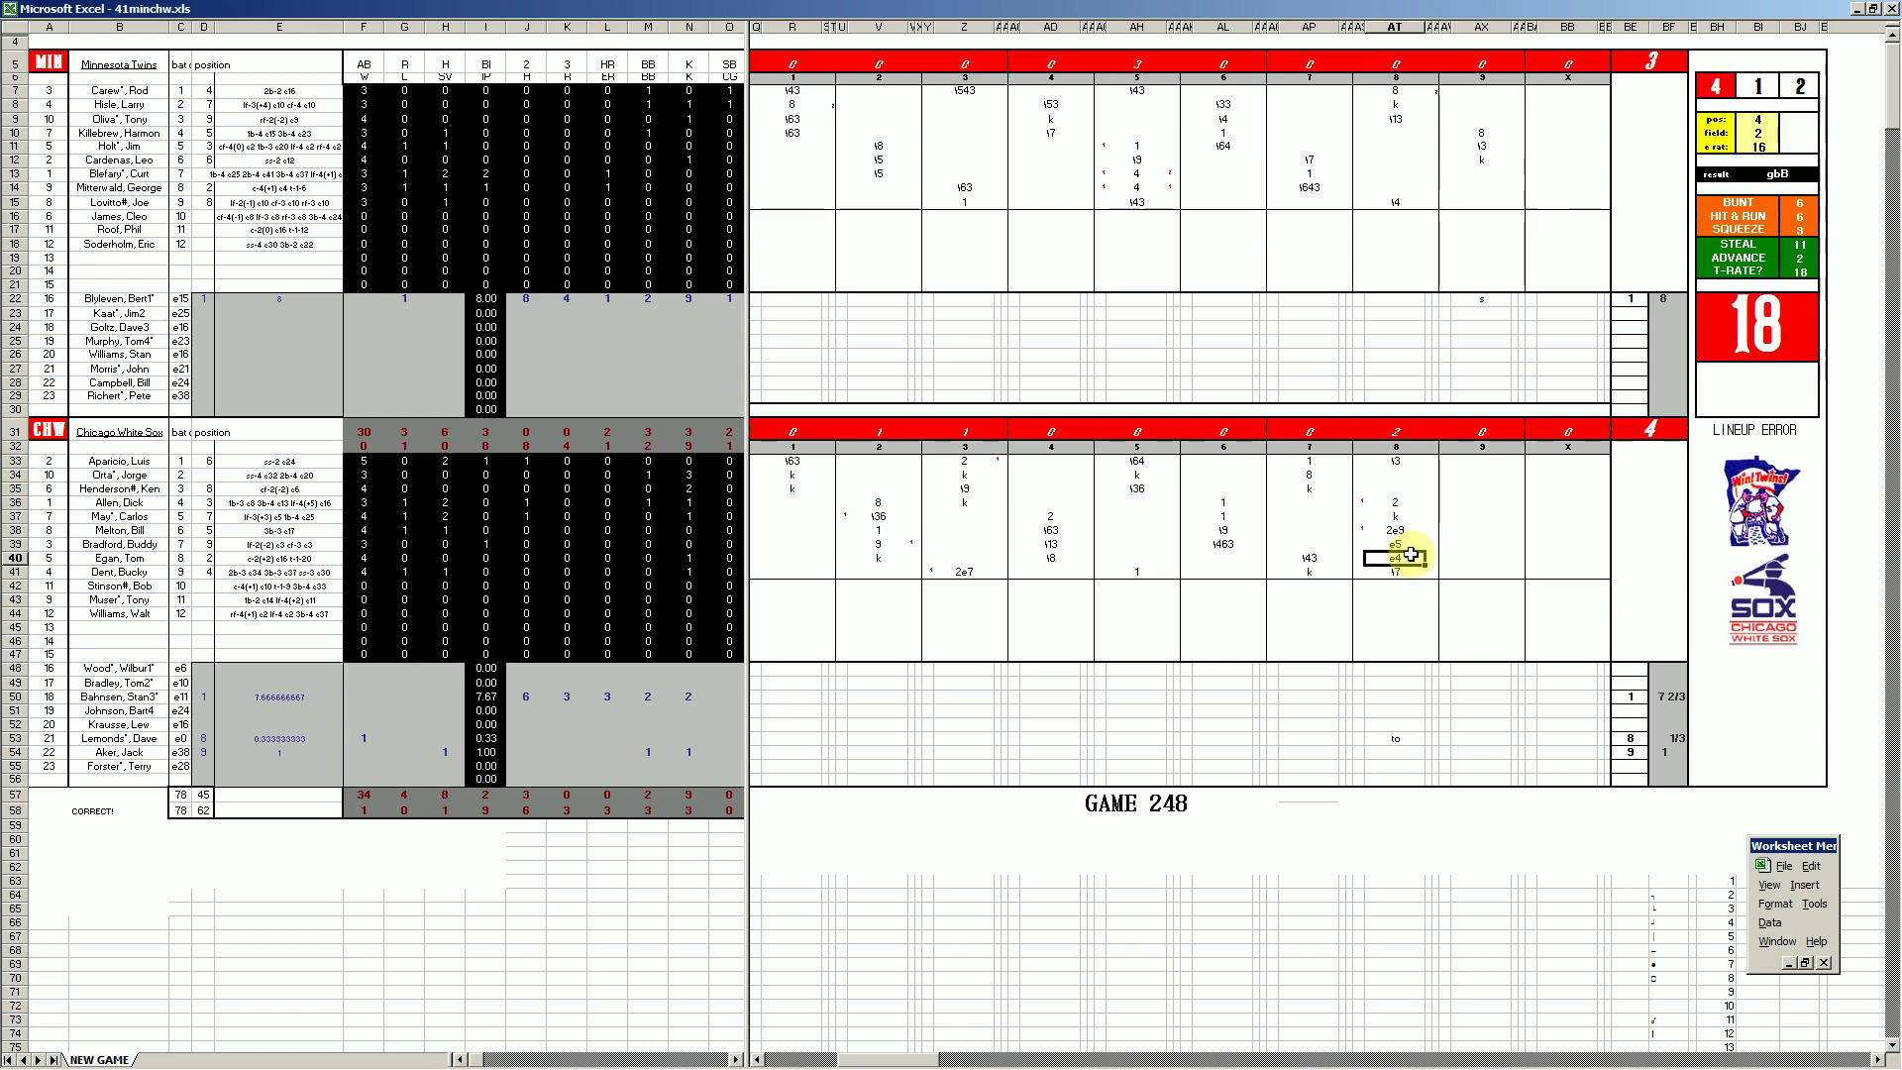
pyautogui.click(1395, 543)
pyautogui.write('e5')
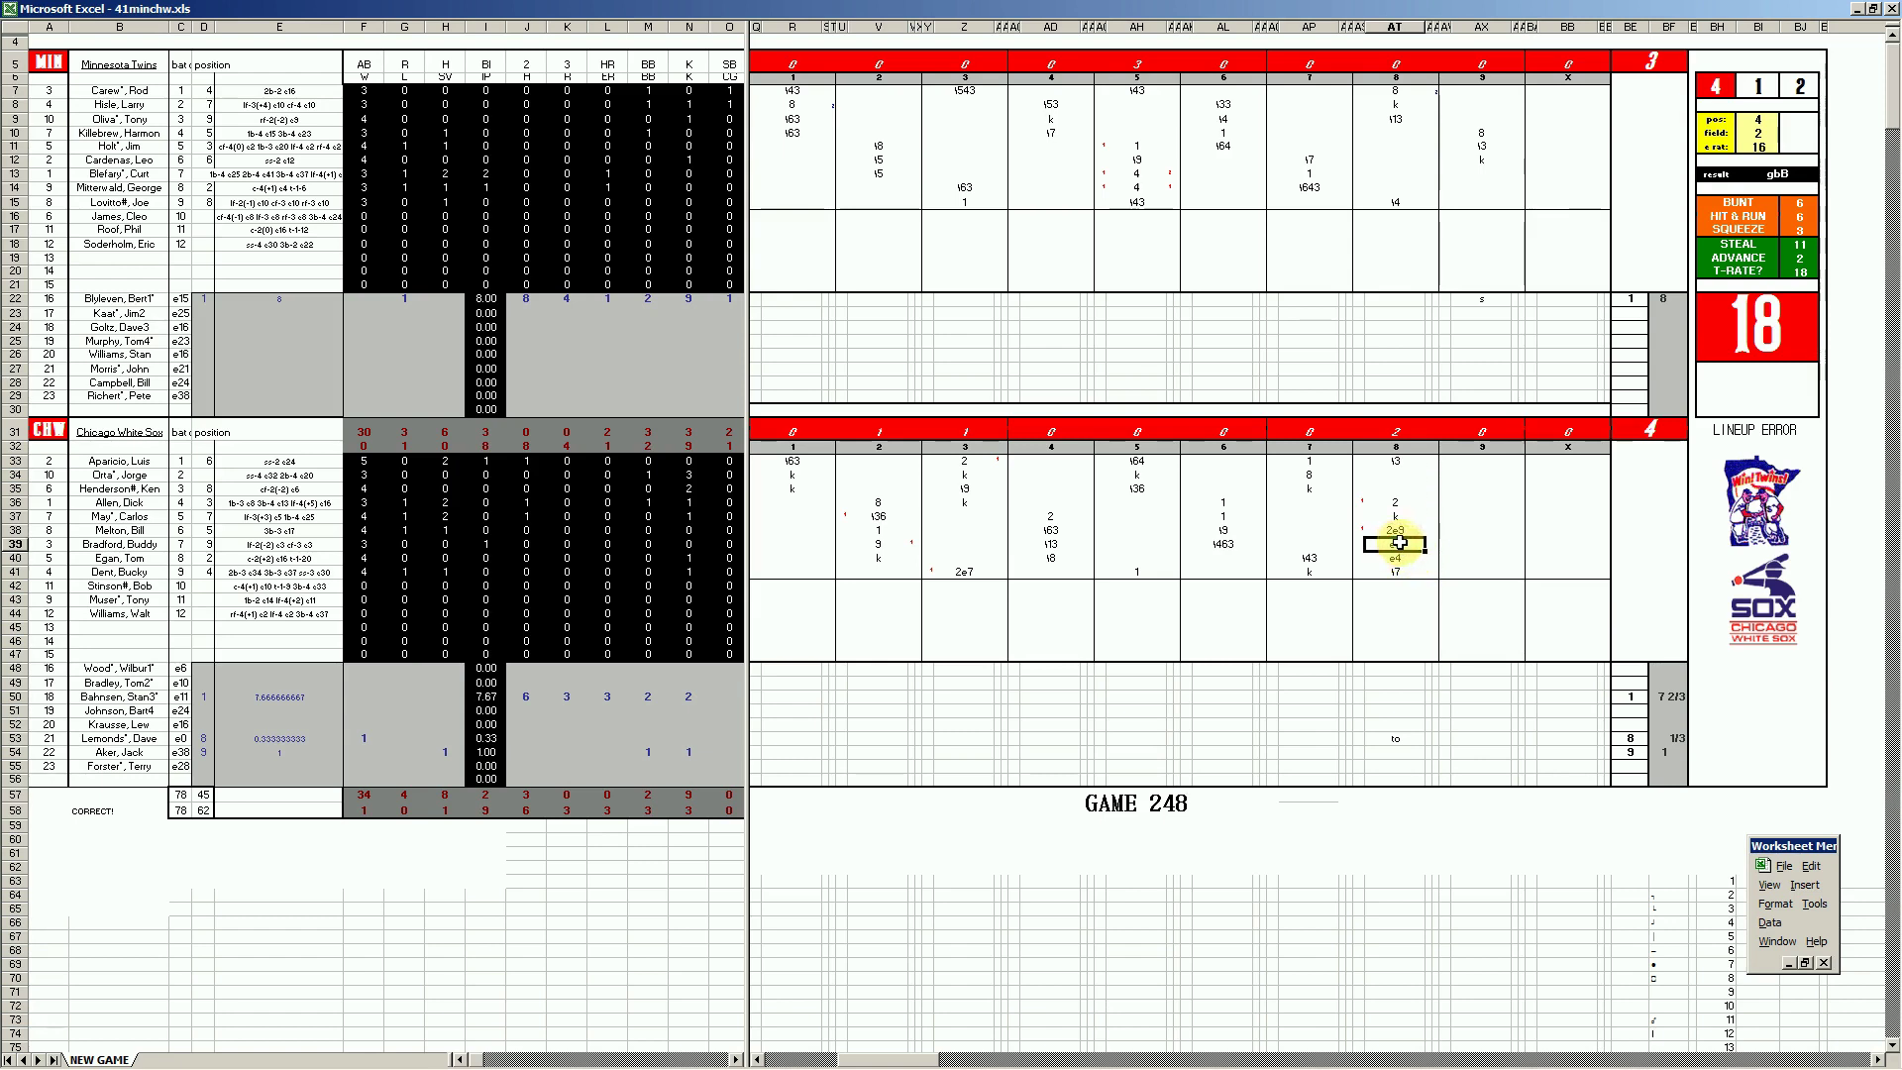
pyautogui.press('Return')
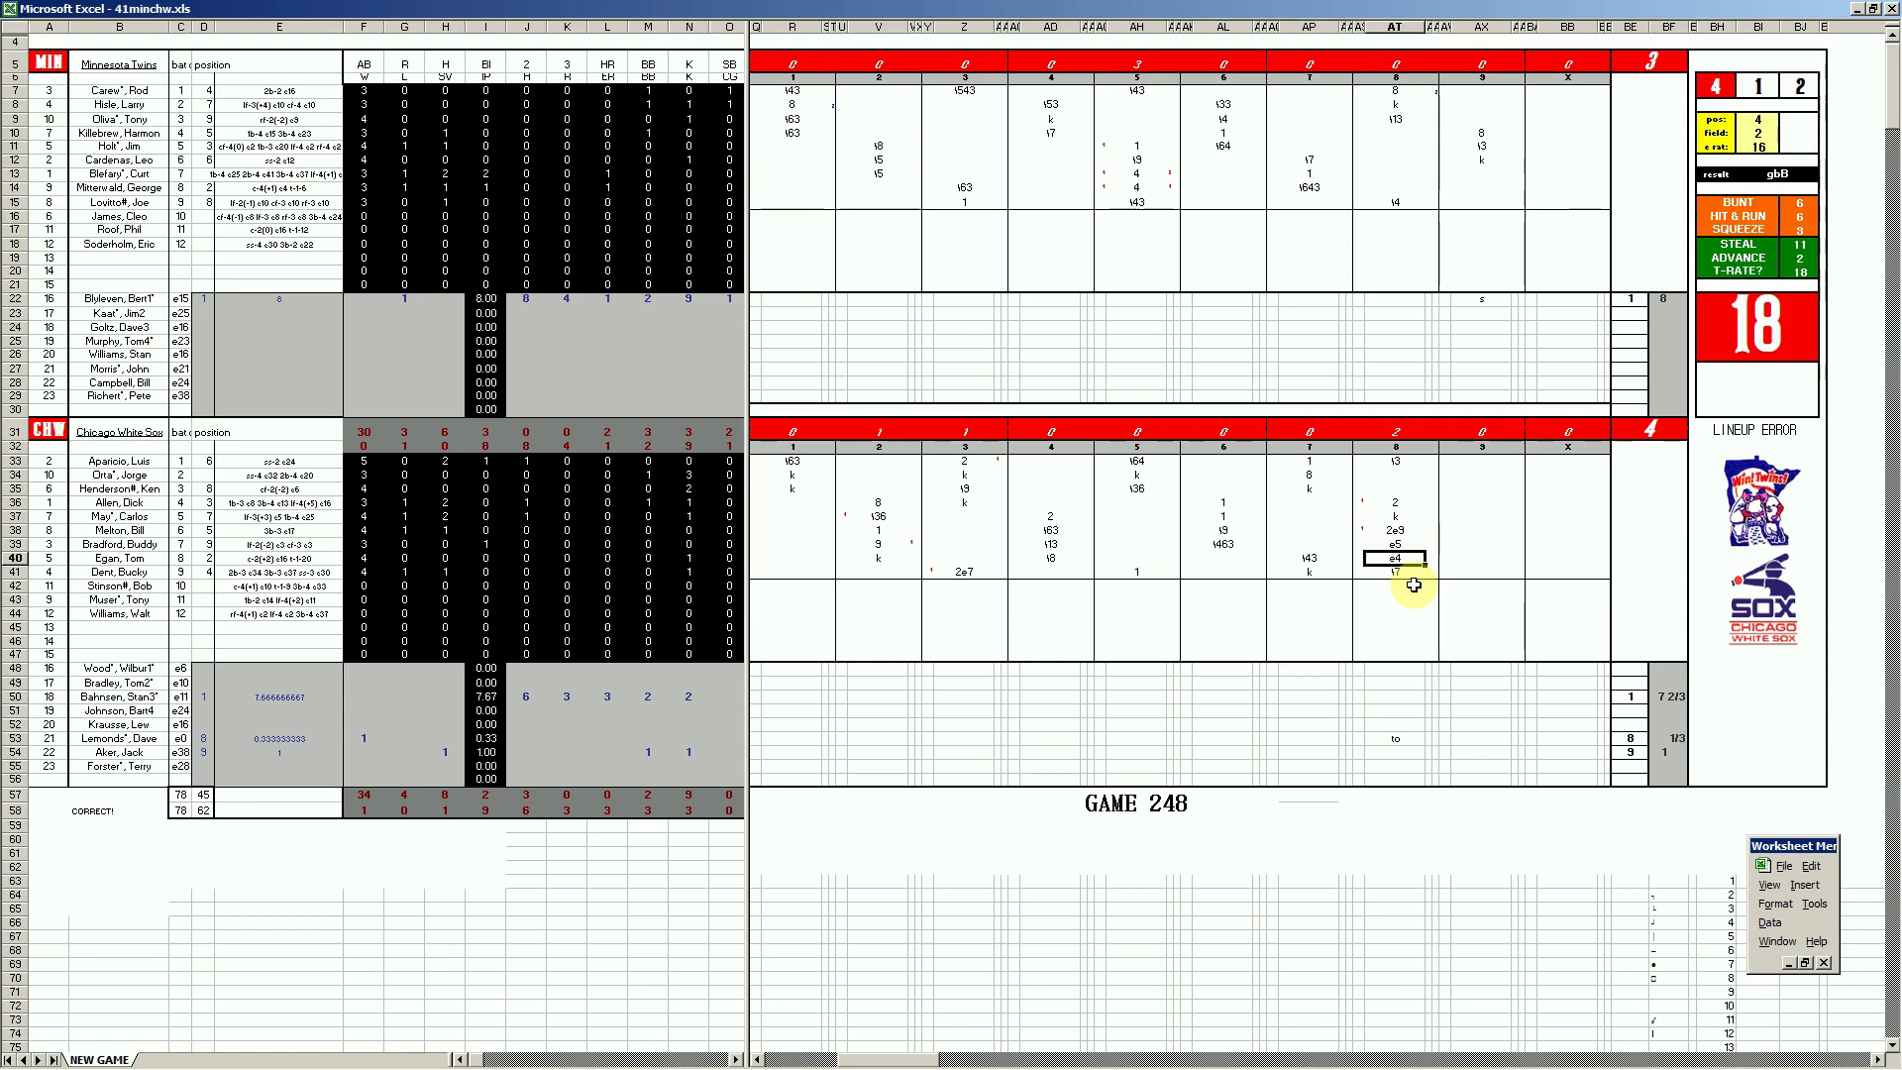
pyautogui.click(1391, 532)
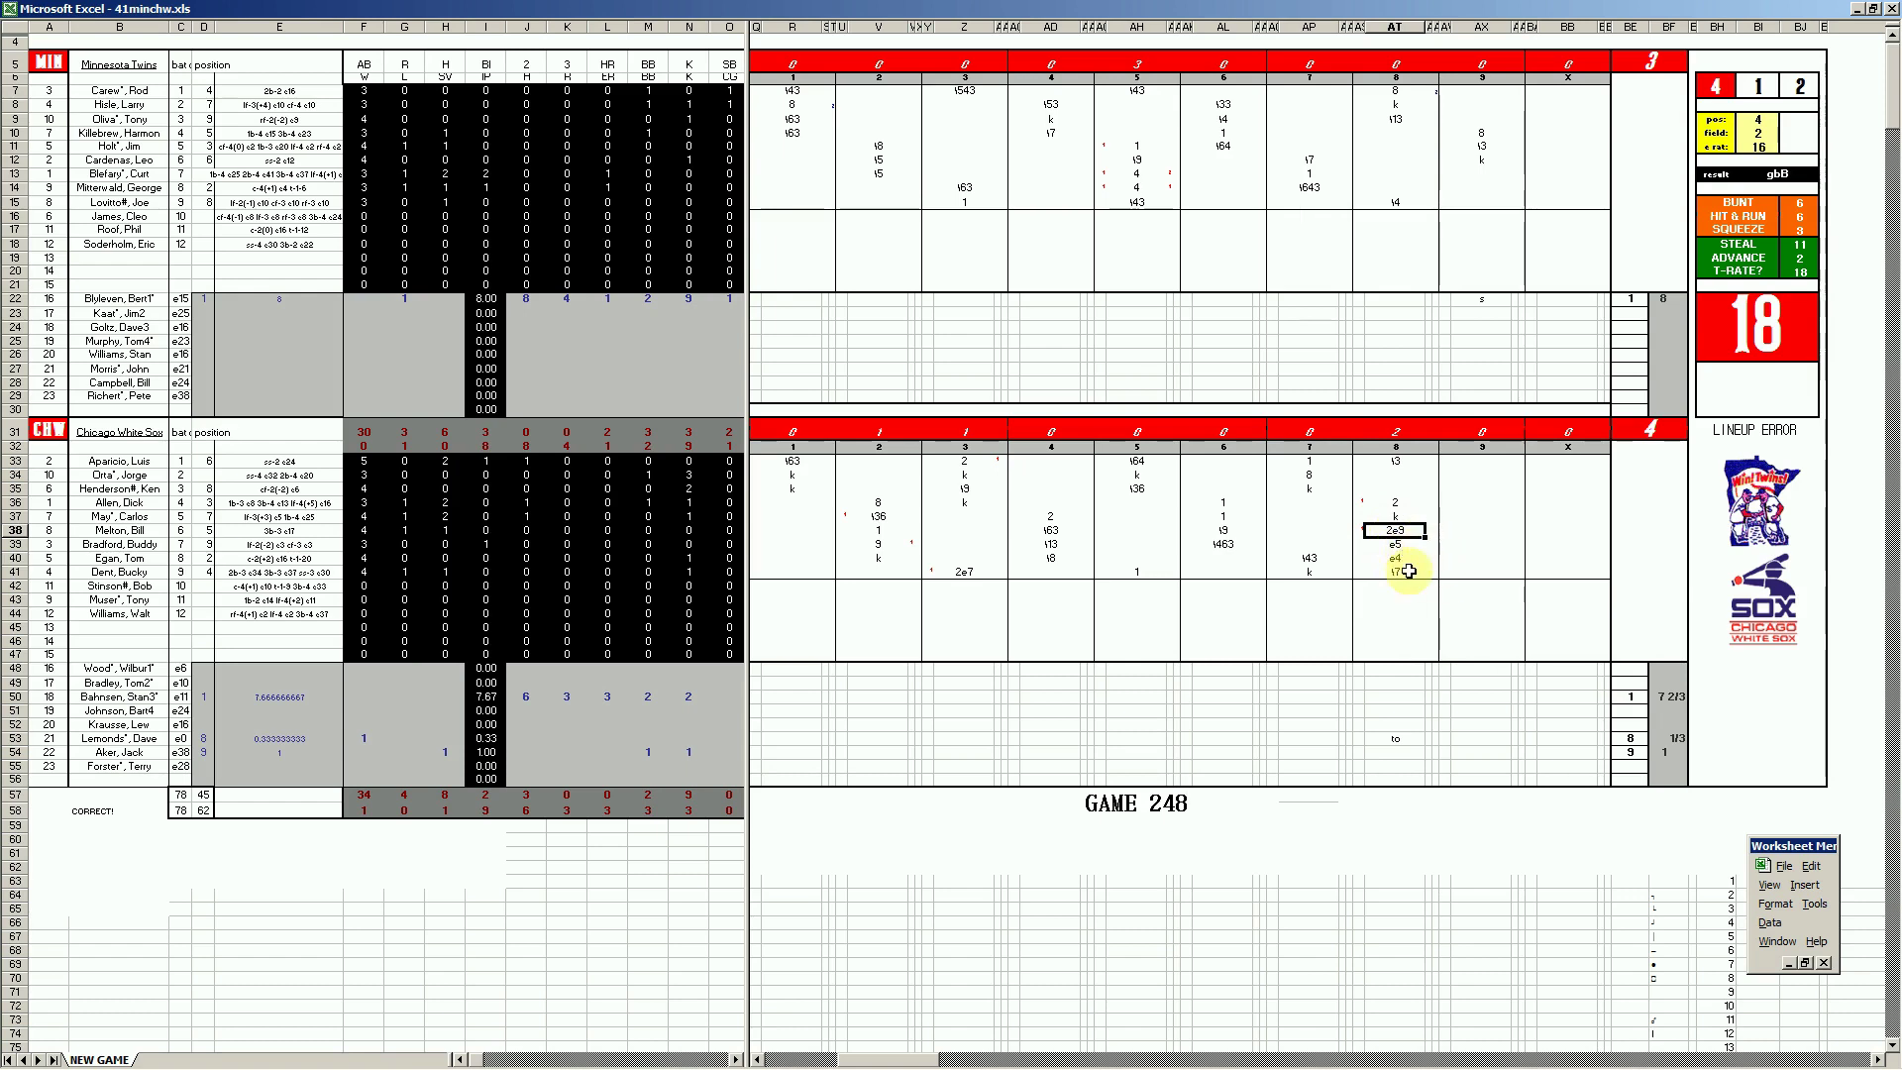
pyautogui.click(1395, 544)
pyautogui.click(1397, 558)
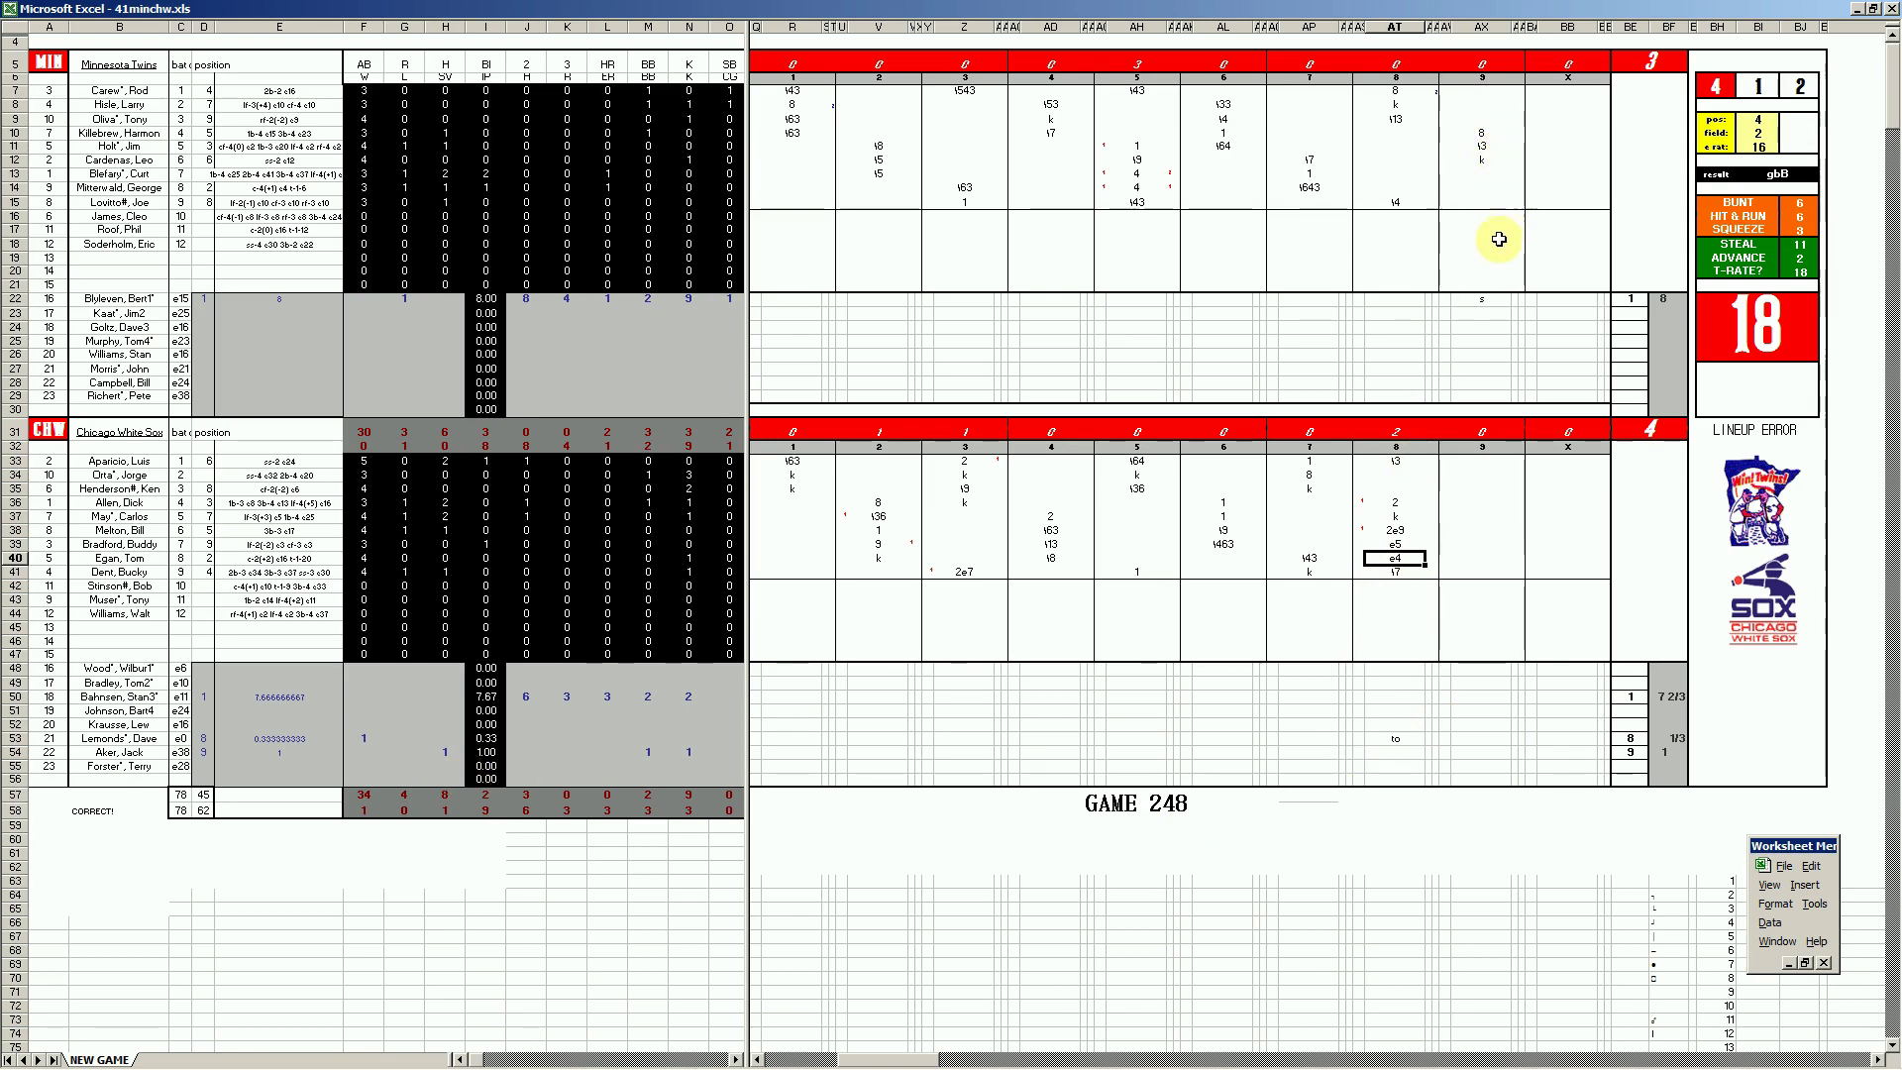
pyautogui.click(1486, 134)
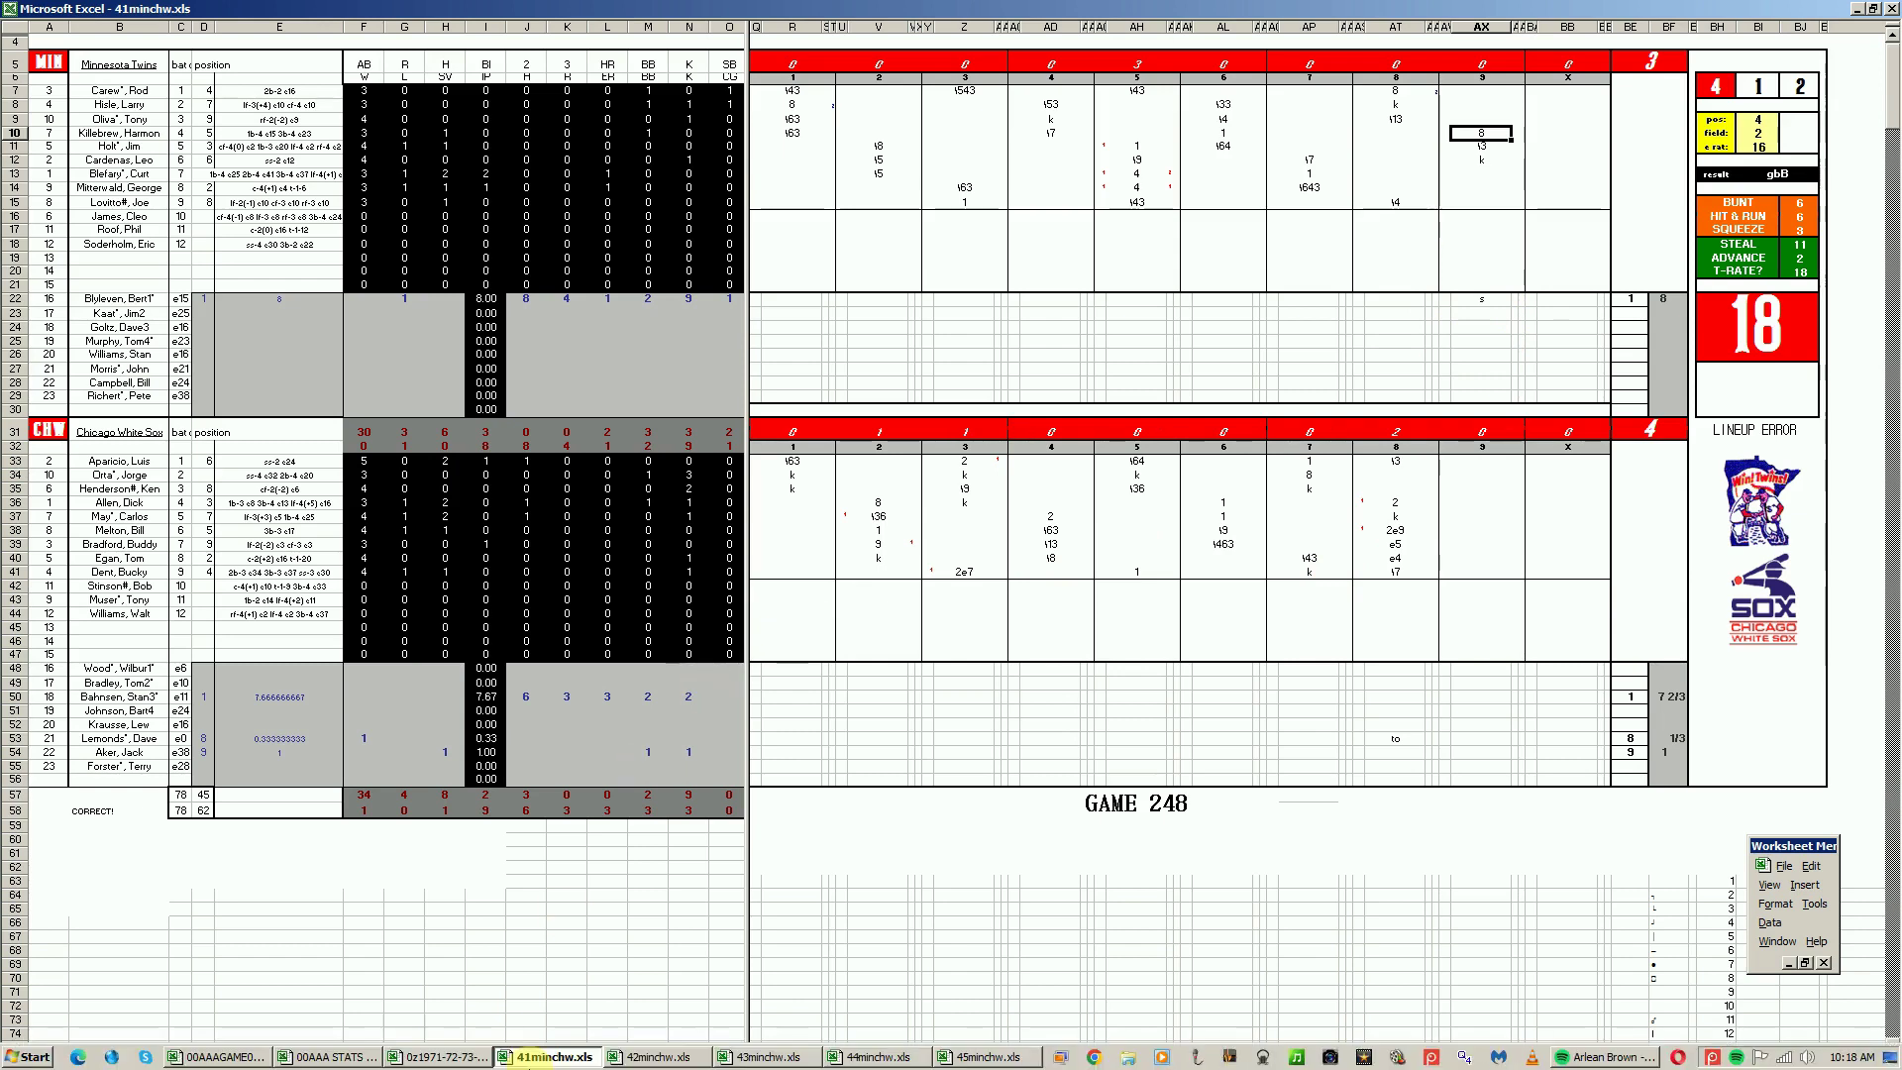
# - Close the 41minchw.xls workbook without saving its changes
pyautogui.rightClick(553, 1057)
pyautogui.click(536, 1020)
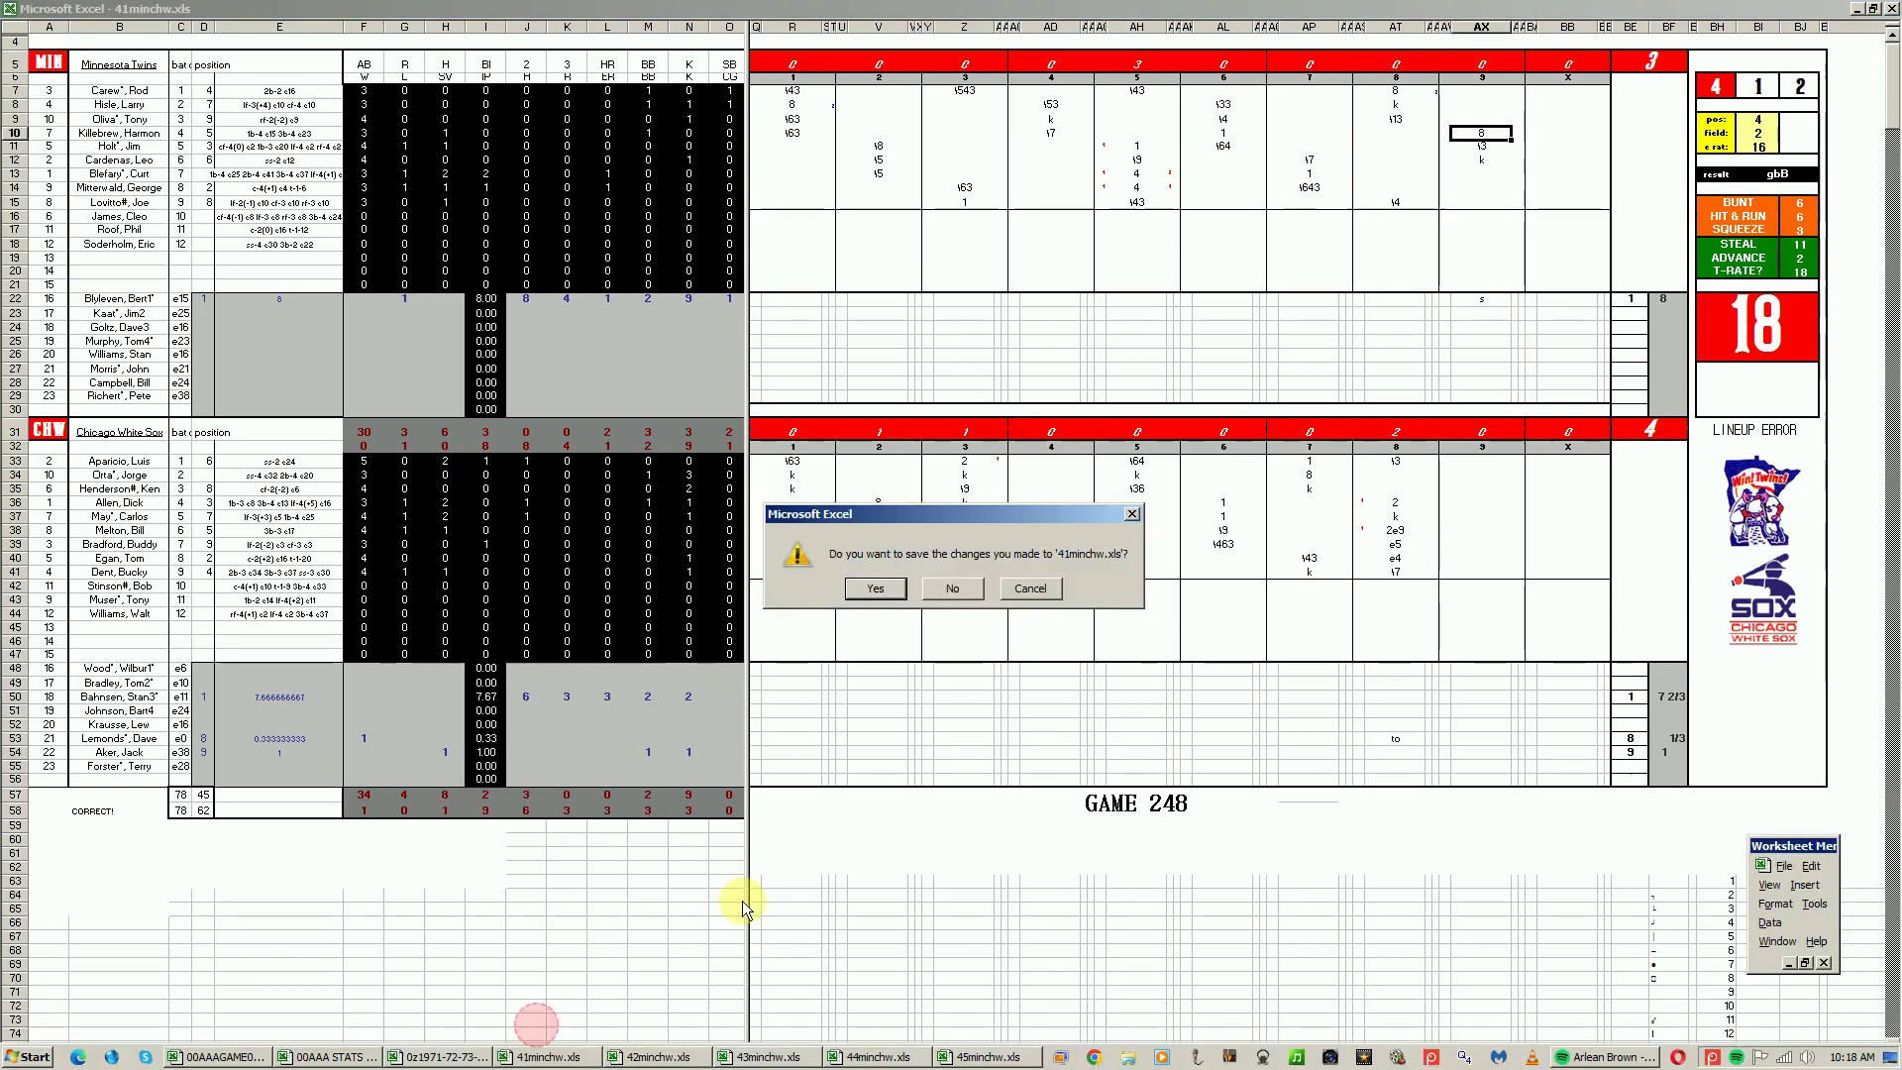
pyautogui.click(954, 589)
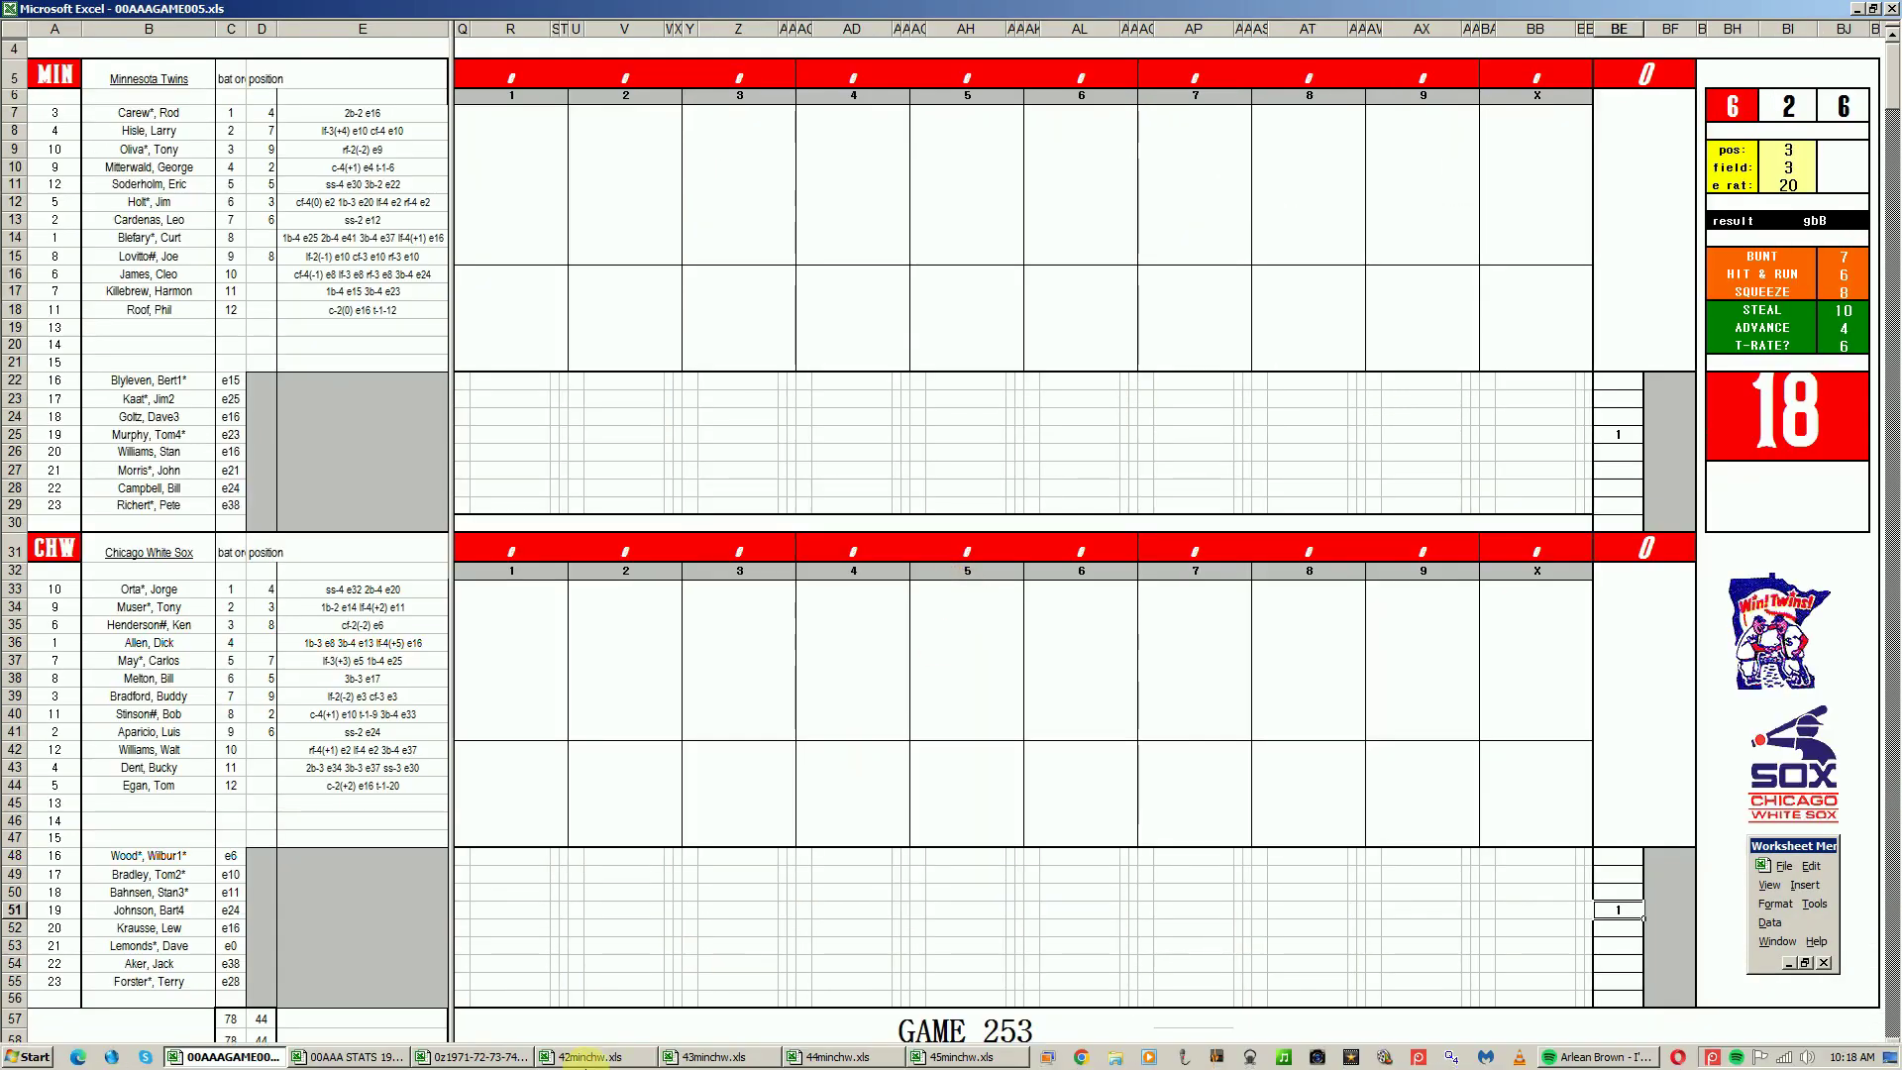
# - Switch to the 42minchw.xls workbook and review the Twins' sixth inning and the White Sox's eighth inning in game 249
pyautogui.click(592, 1064)
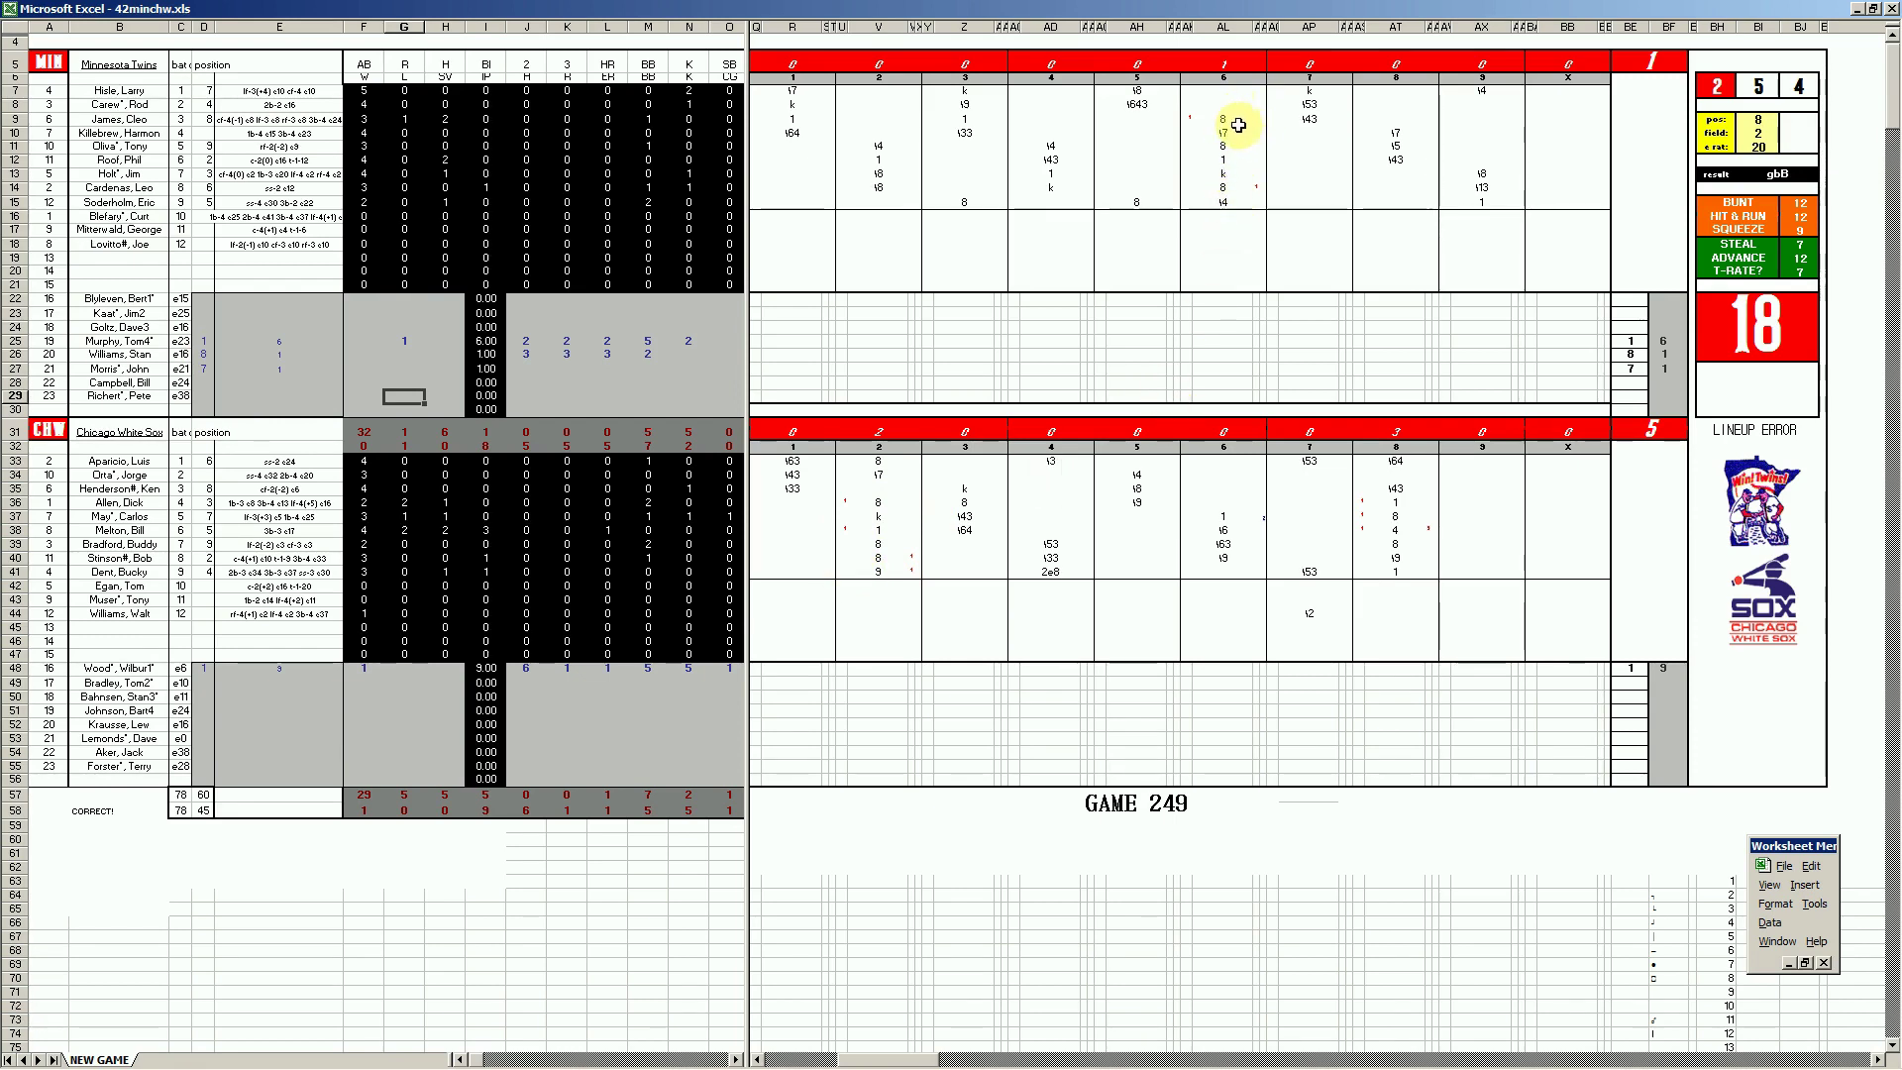
pyautogui.click(1220, 186)
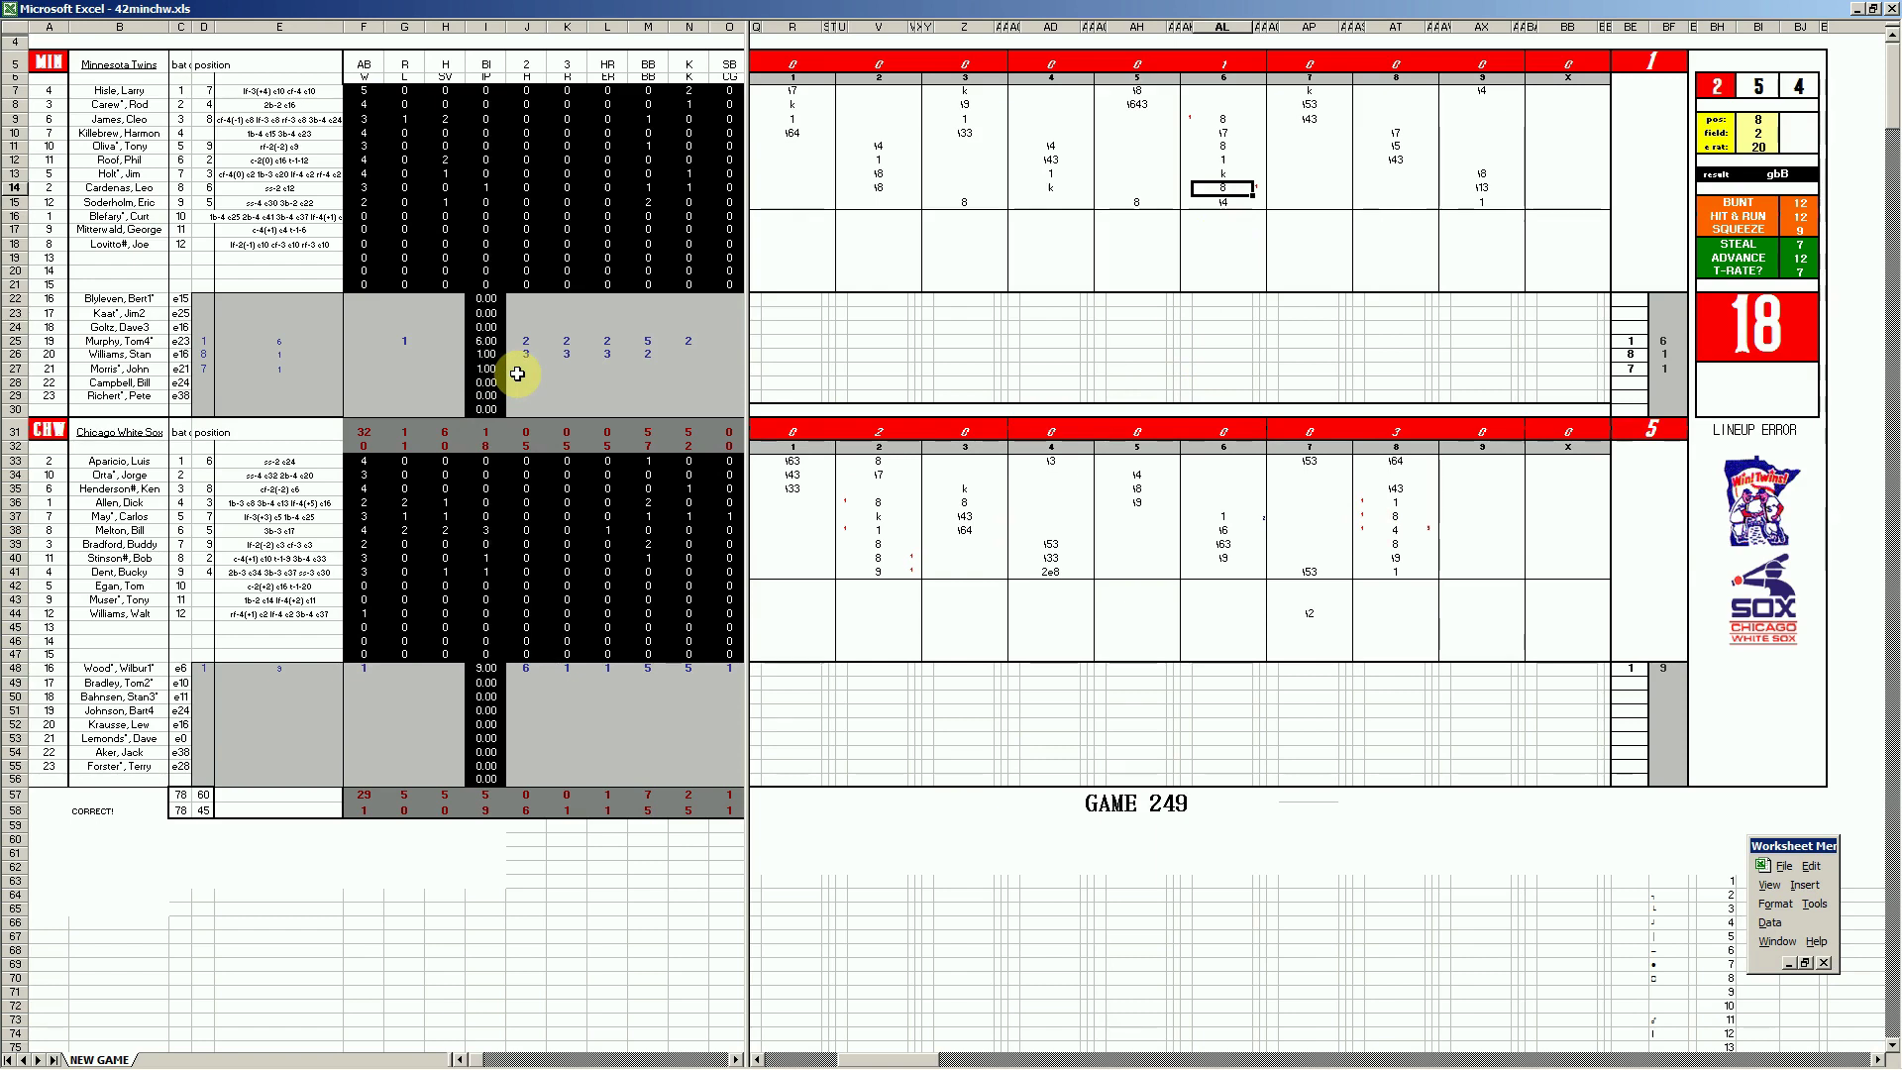
pyautogui.click(1399, 530)
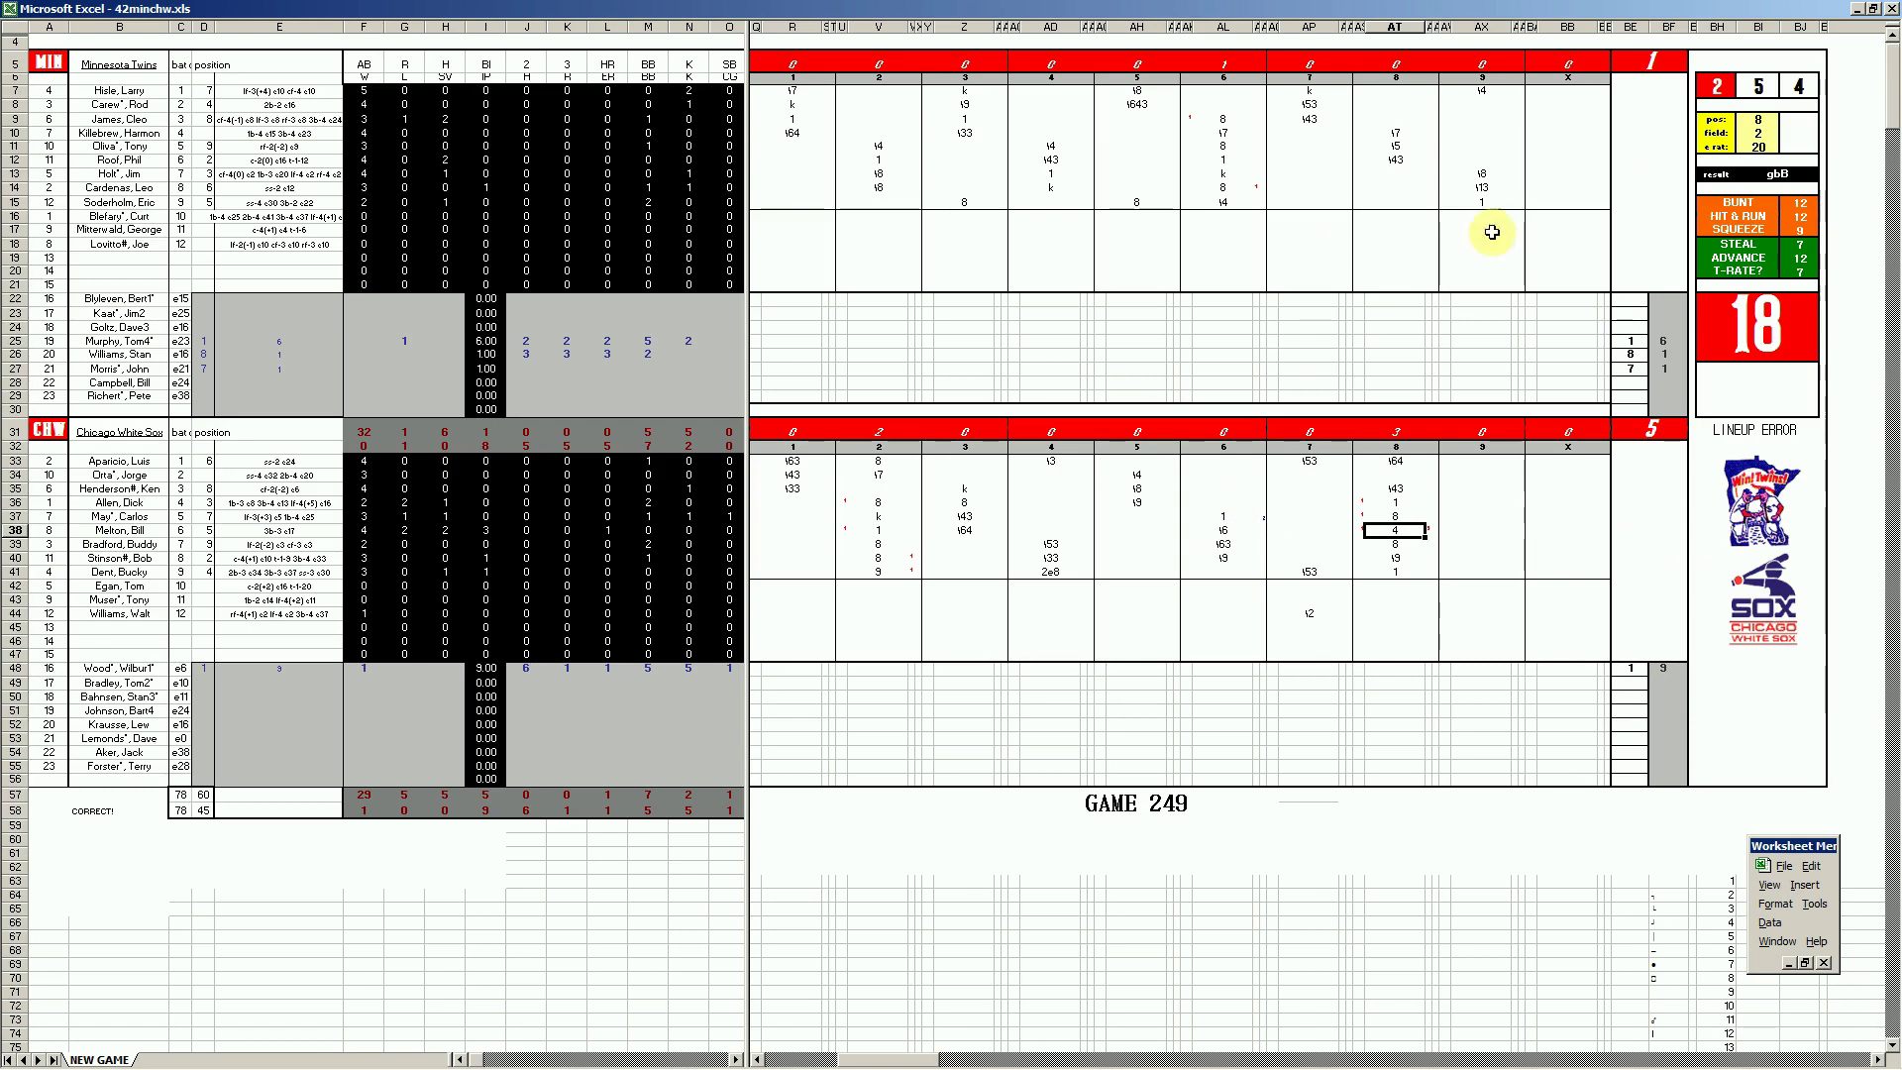
# - Close the 42minchw.xls workbook without saving its changes
pyautogui.moveTo(441, 1058)
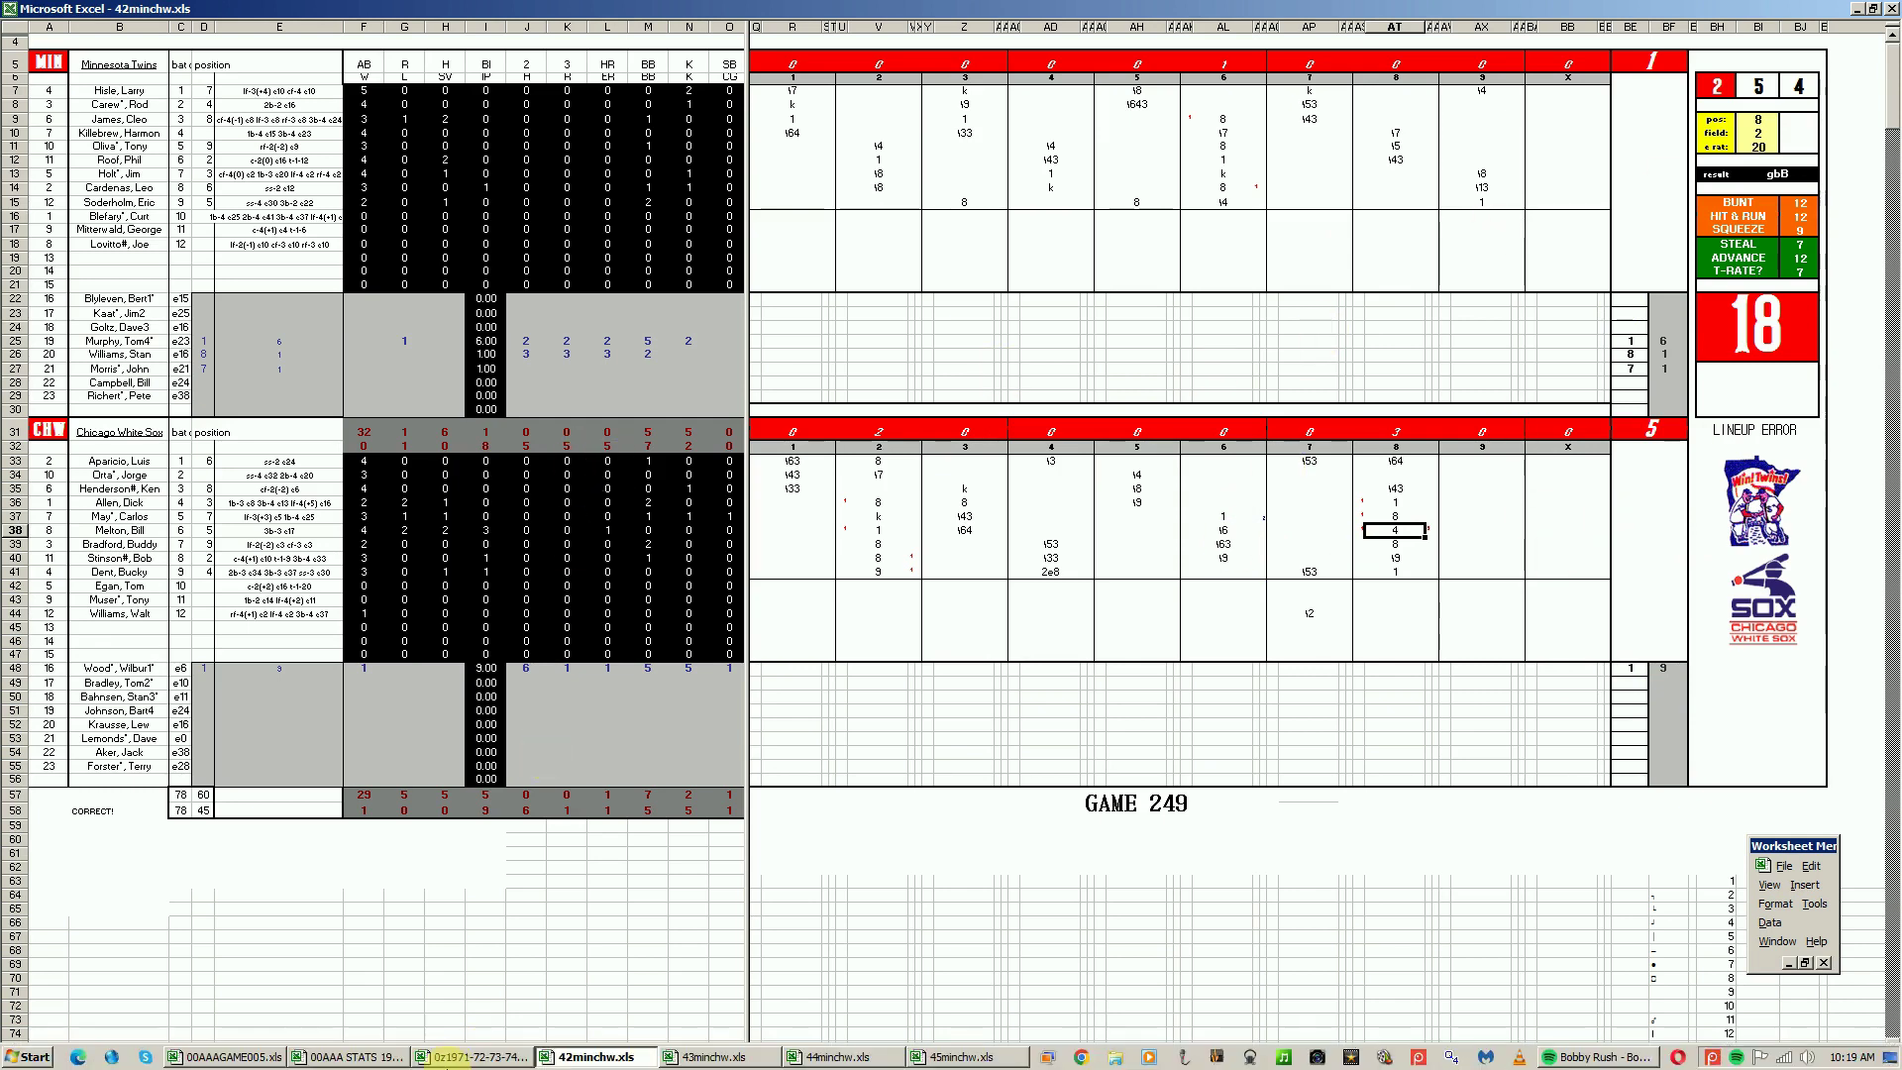
pyautogui.rightClick(553, 1057)
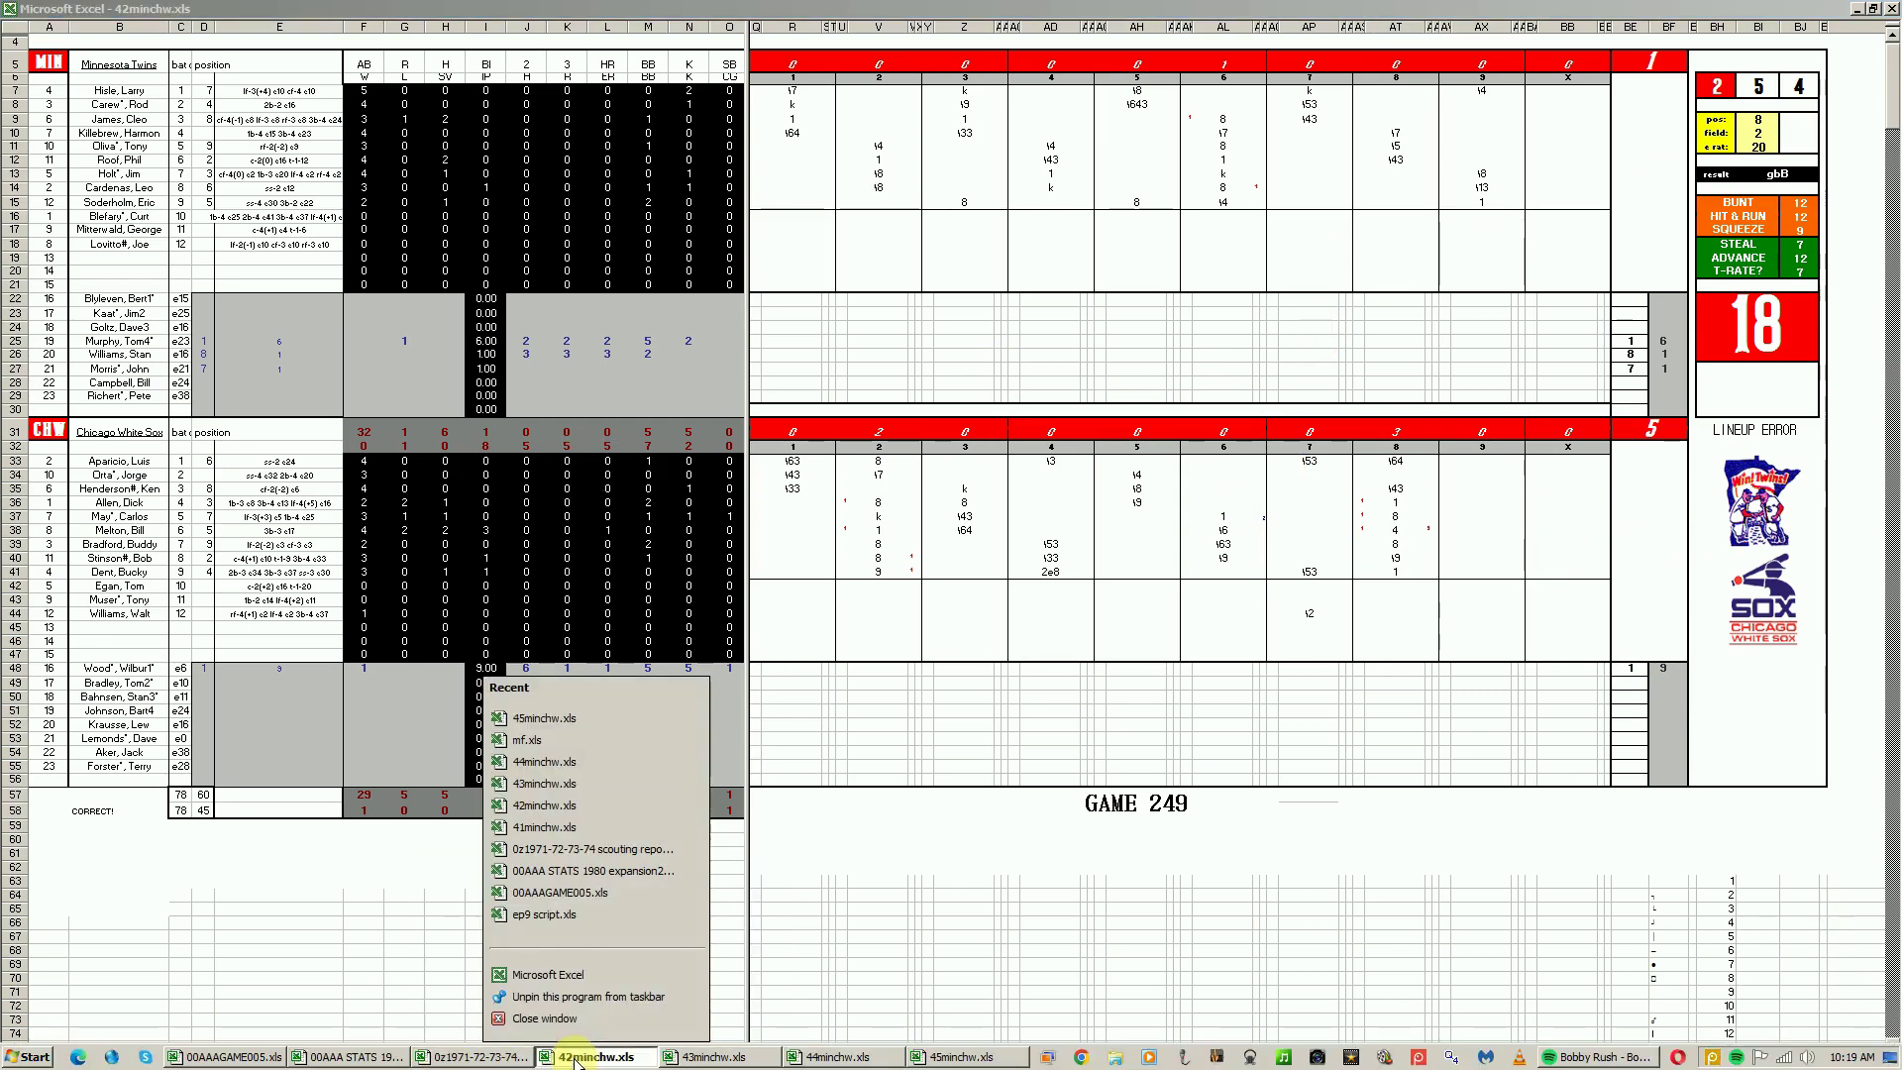
pyautogui.click(561, 1022)
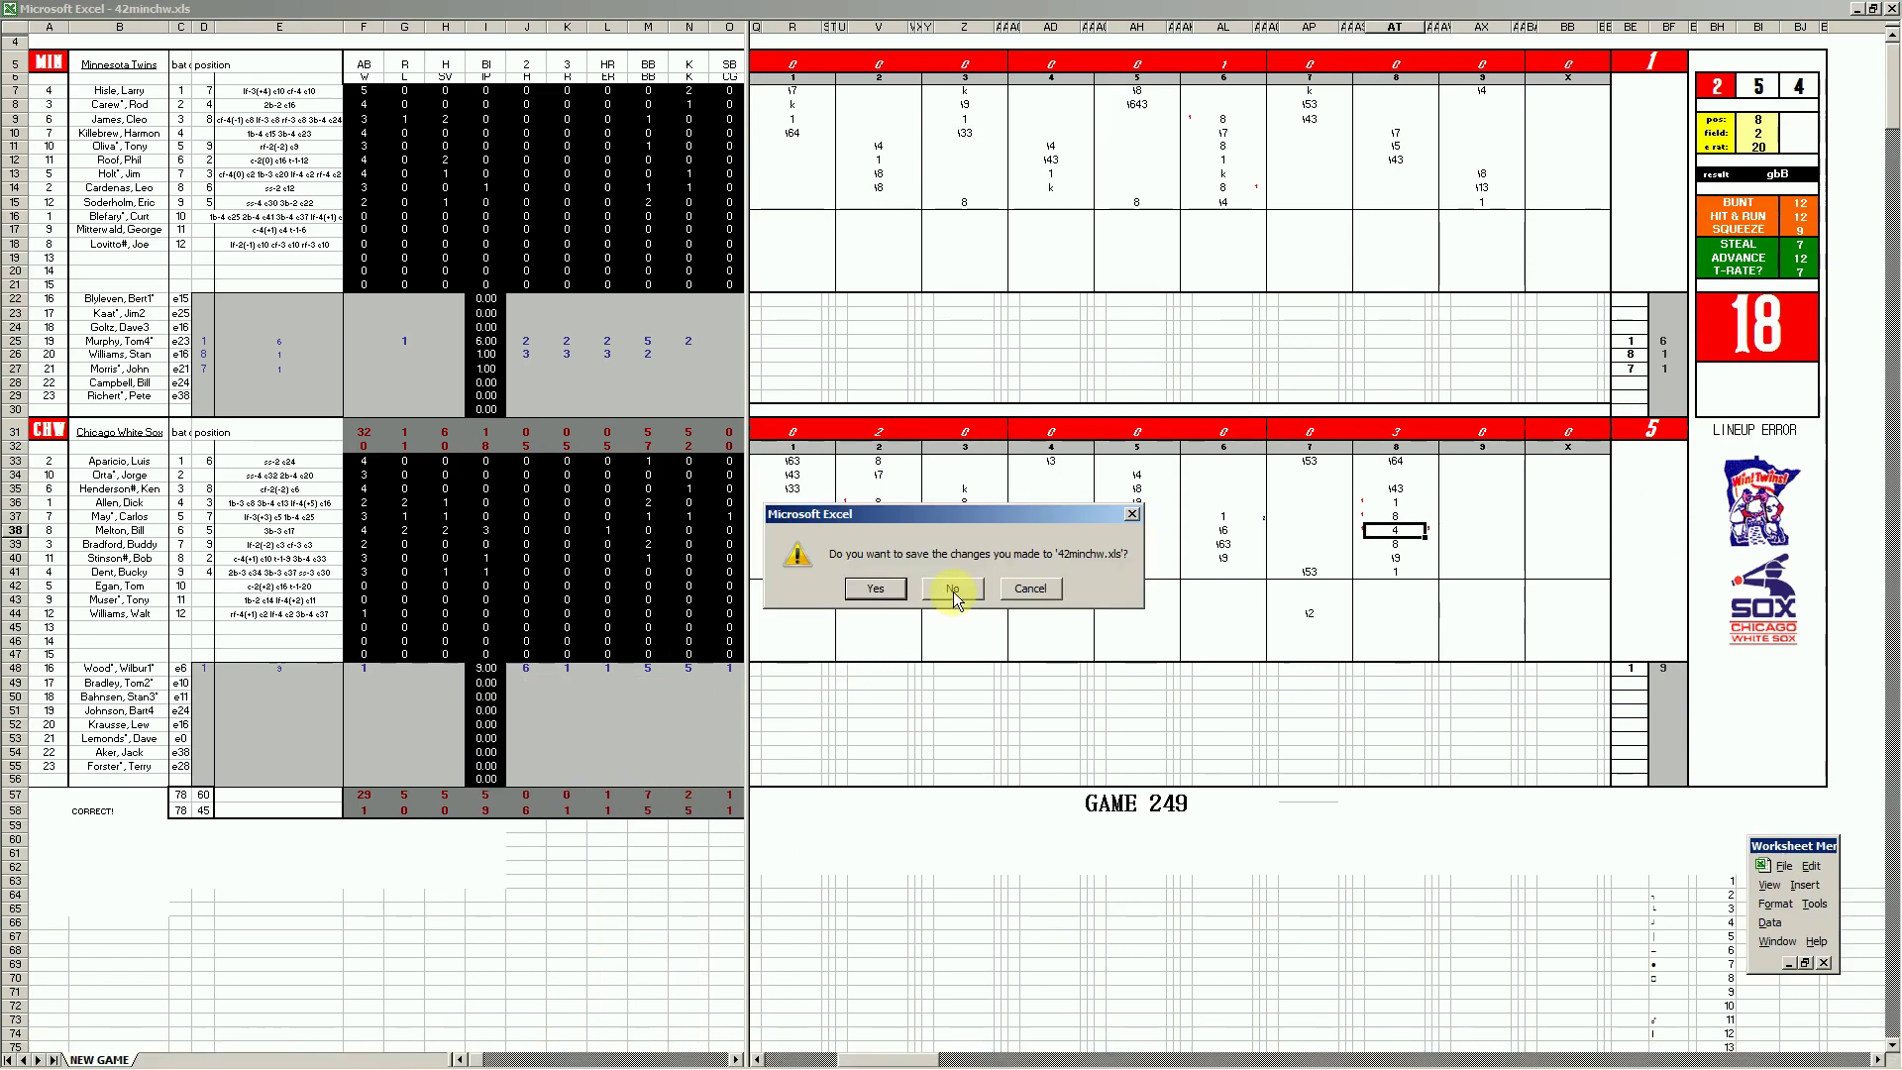
pyautogui.click(953, 591)
# - Switch to the 43minchw.xls workbook and review the White Sox's starting pitcher, their second and third innings, and the Twins' eighth inning in game 250
pyautogui.rightClick(635, 1058)
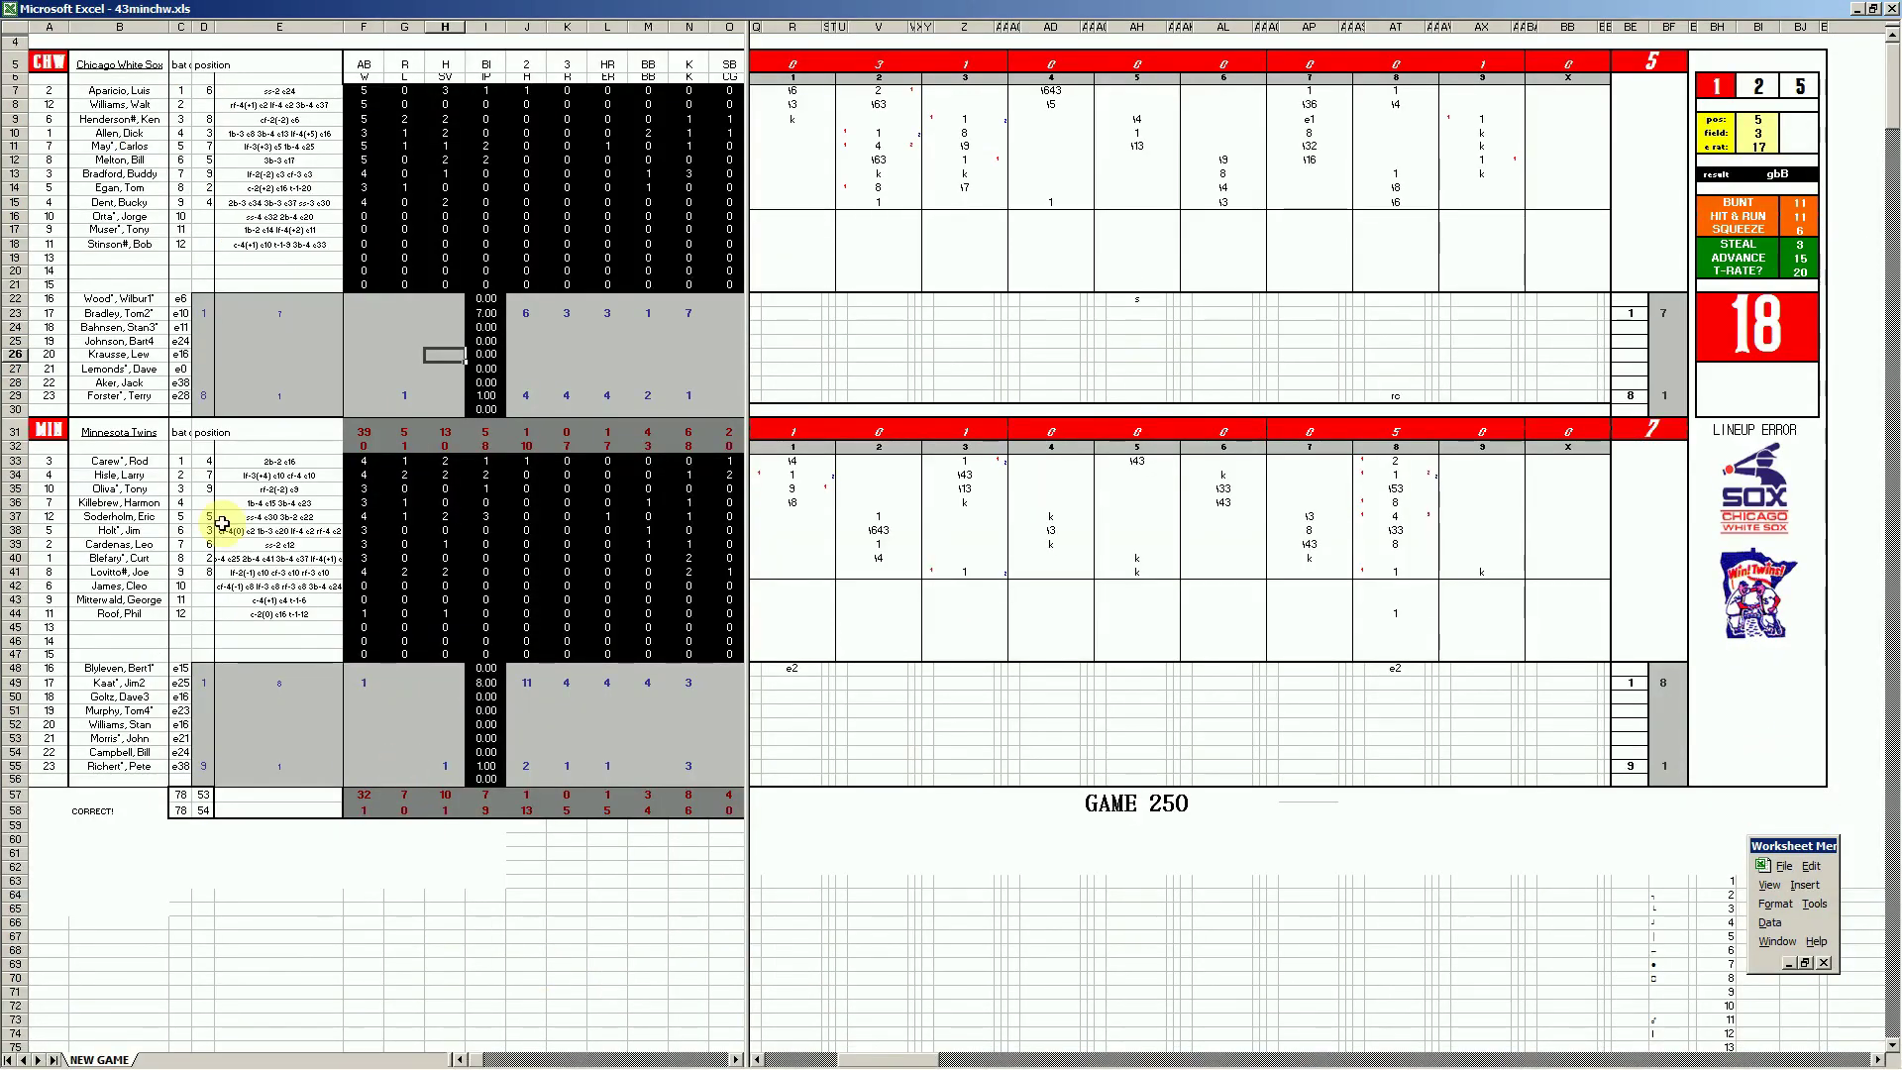
pyautogui.click(202, 313)
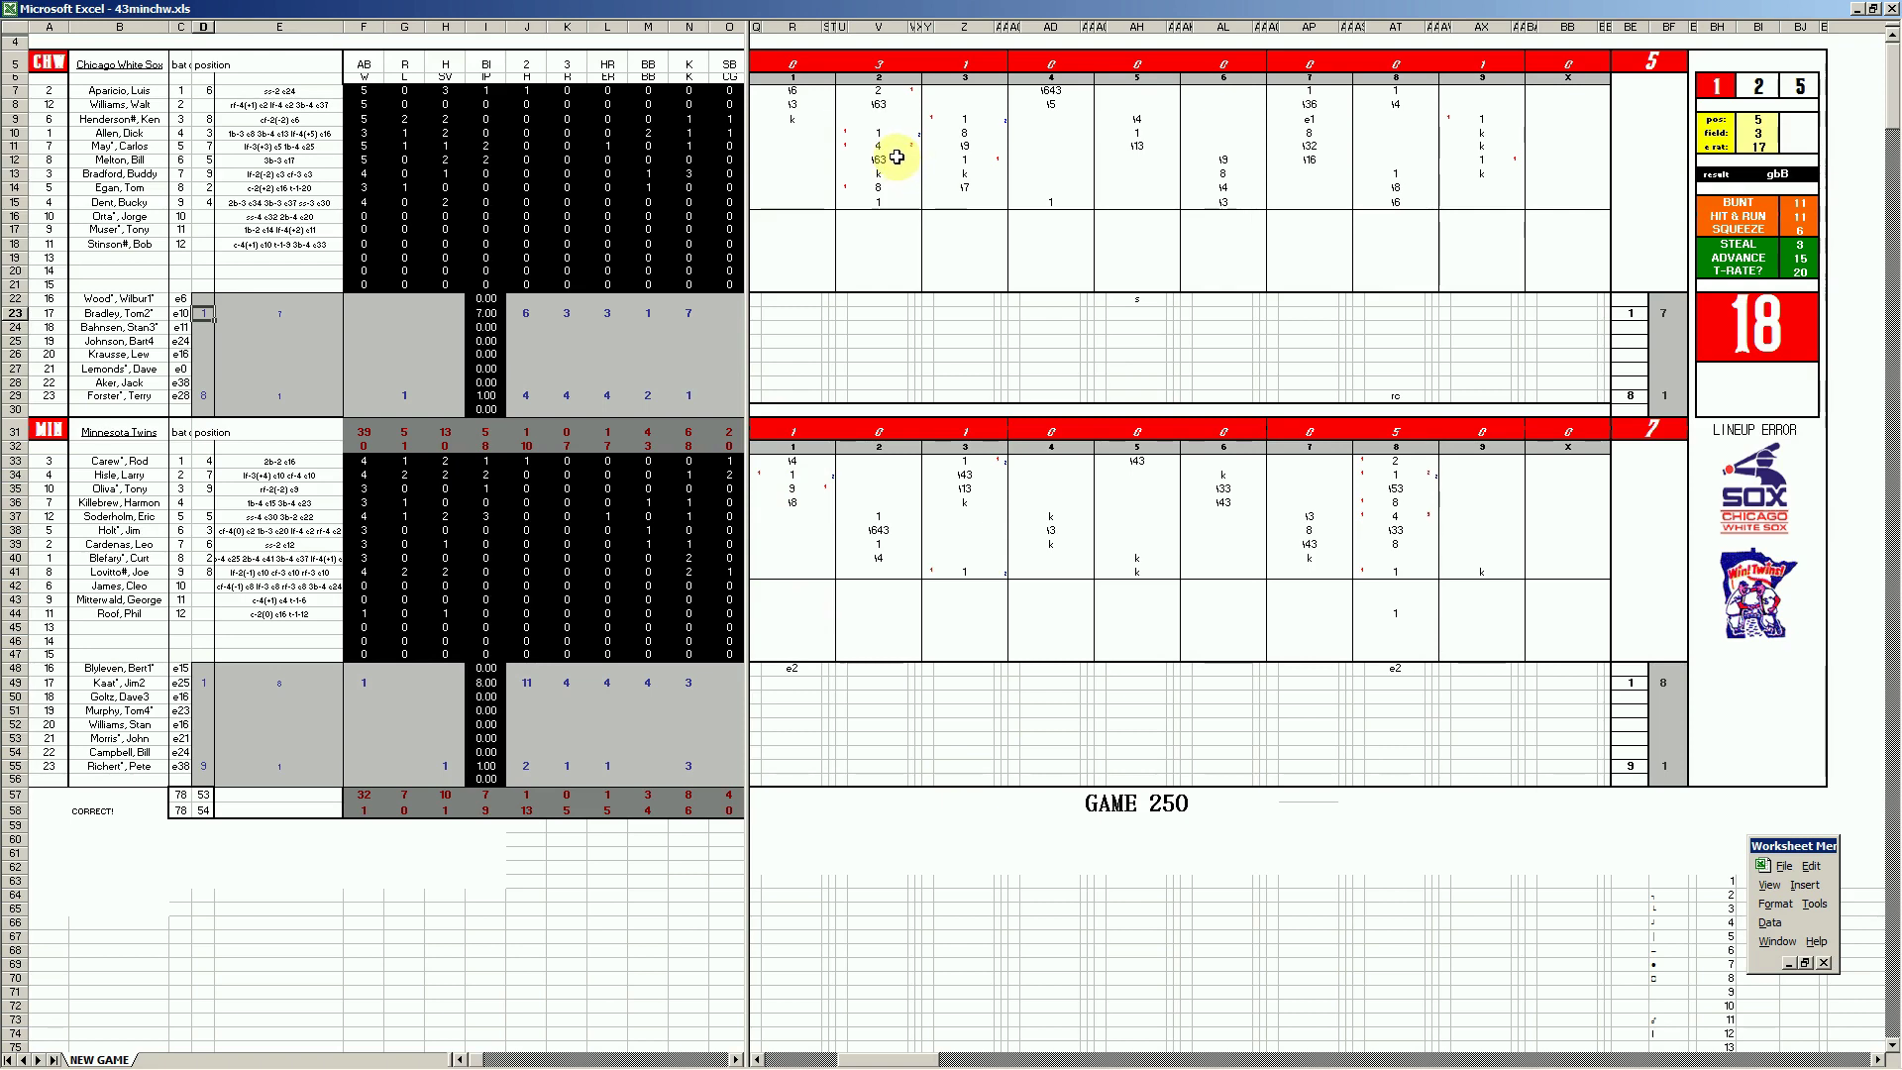
pyautogui.click(879, 145)
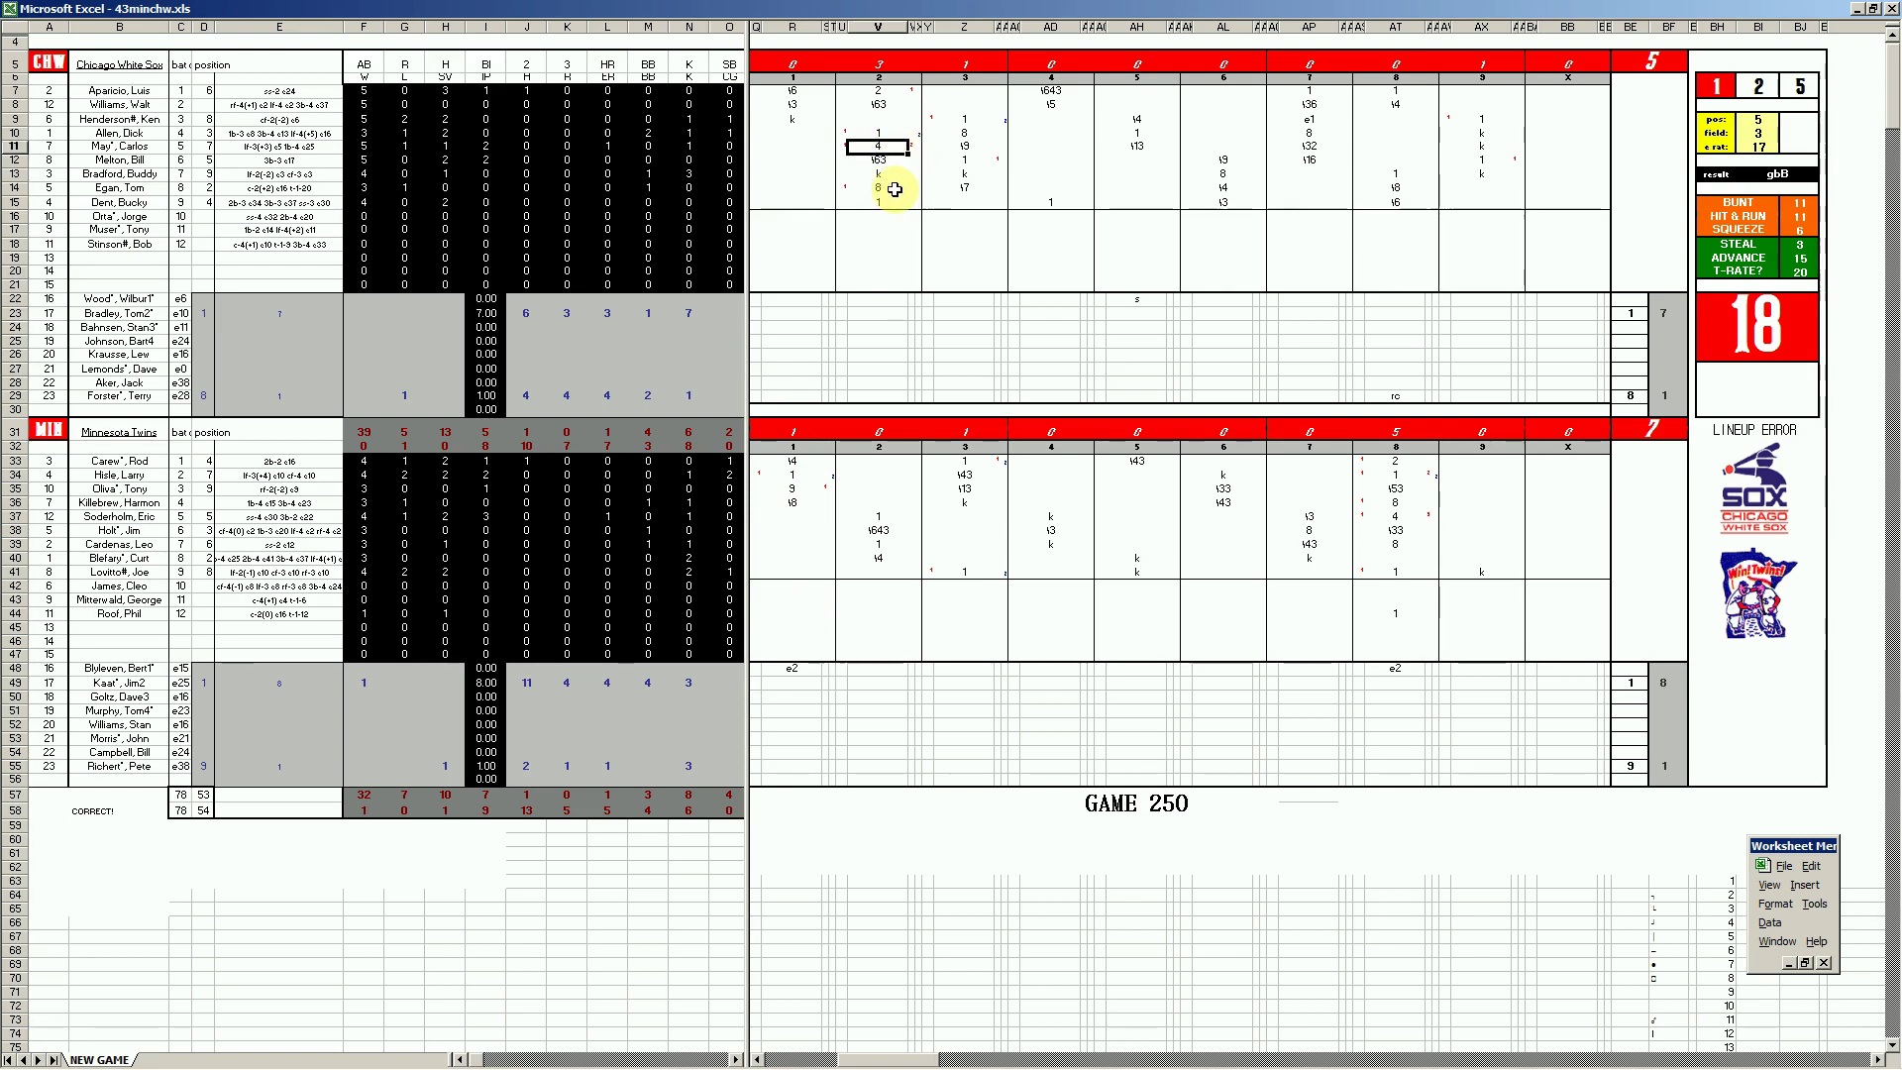
pyautogui.click(913, 92)
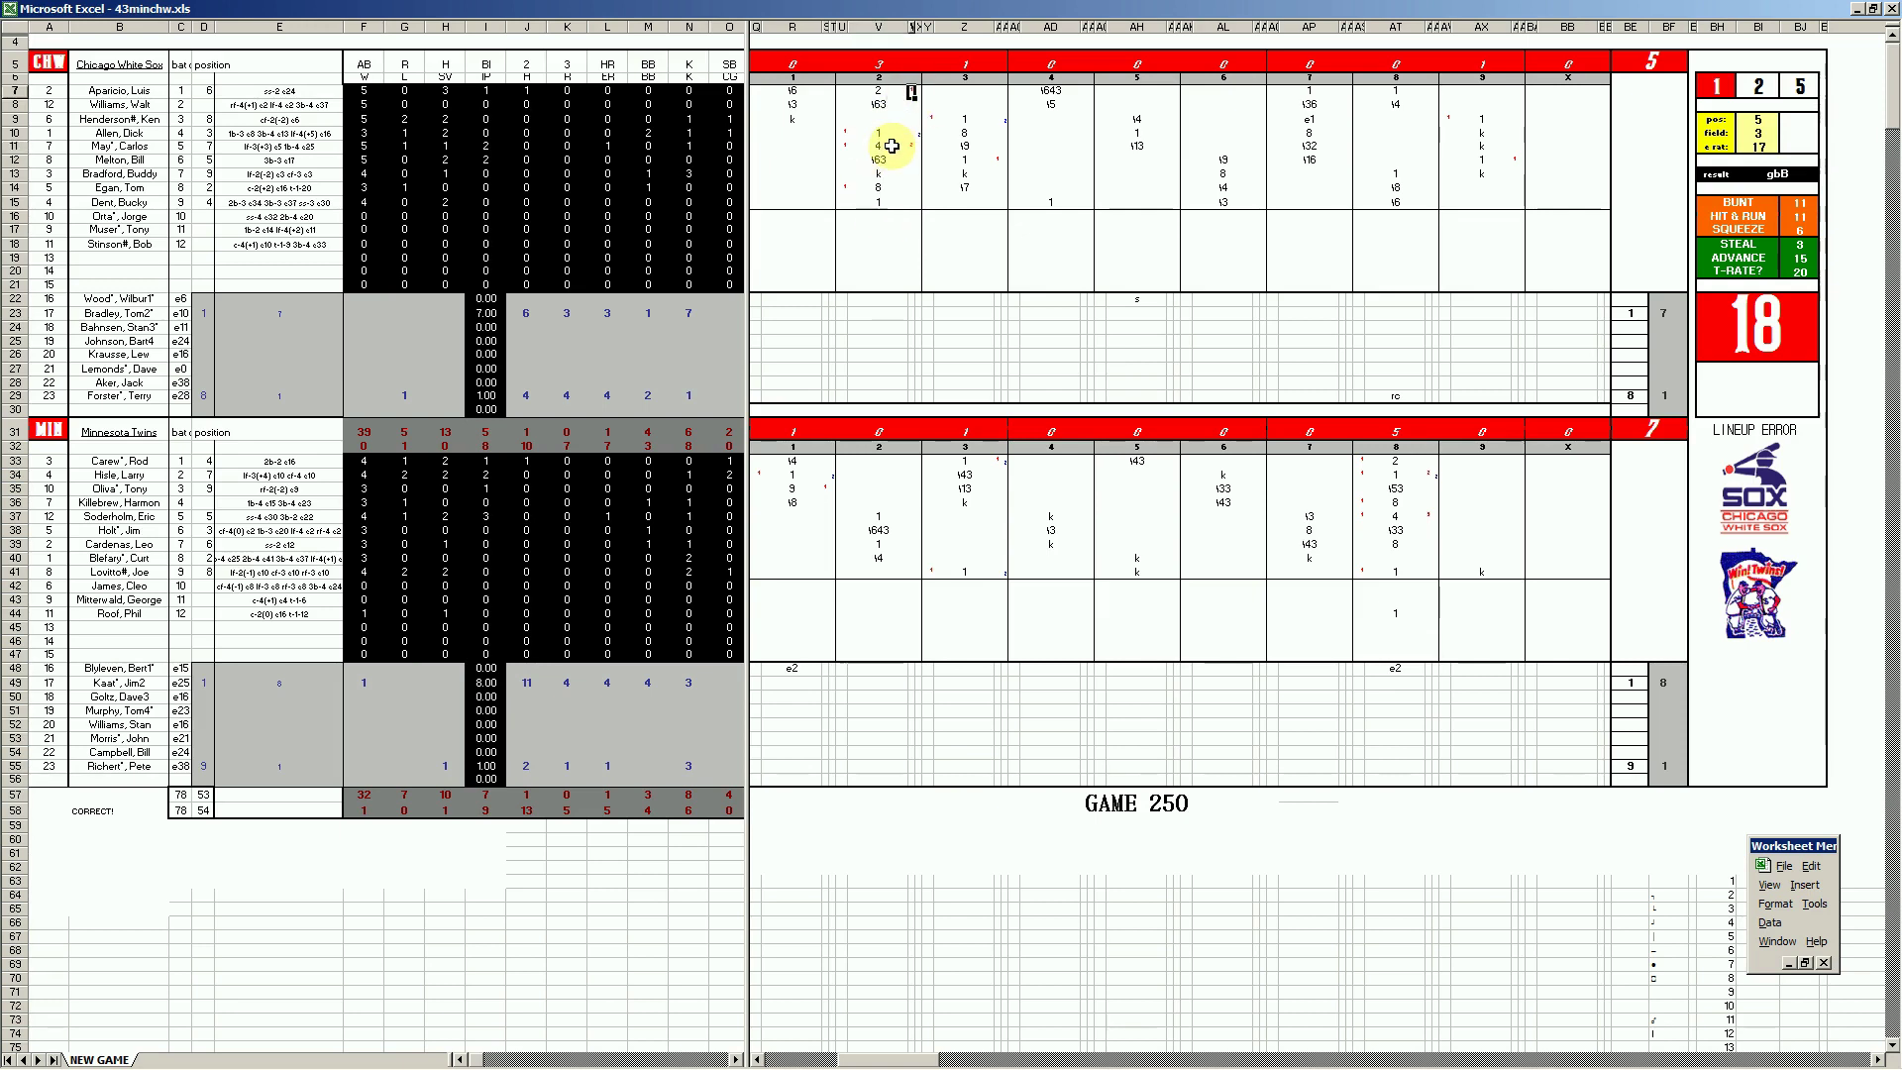
pyautogui.click(961, 167)
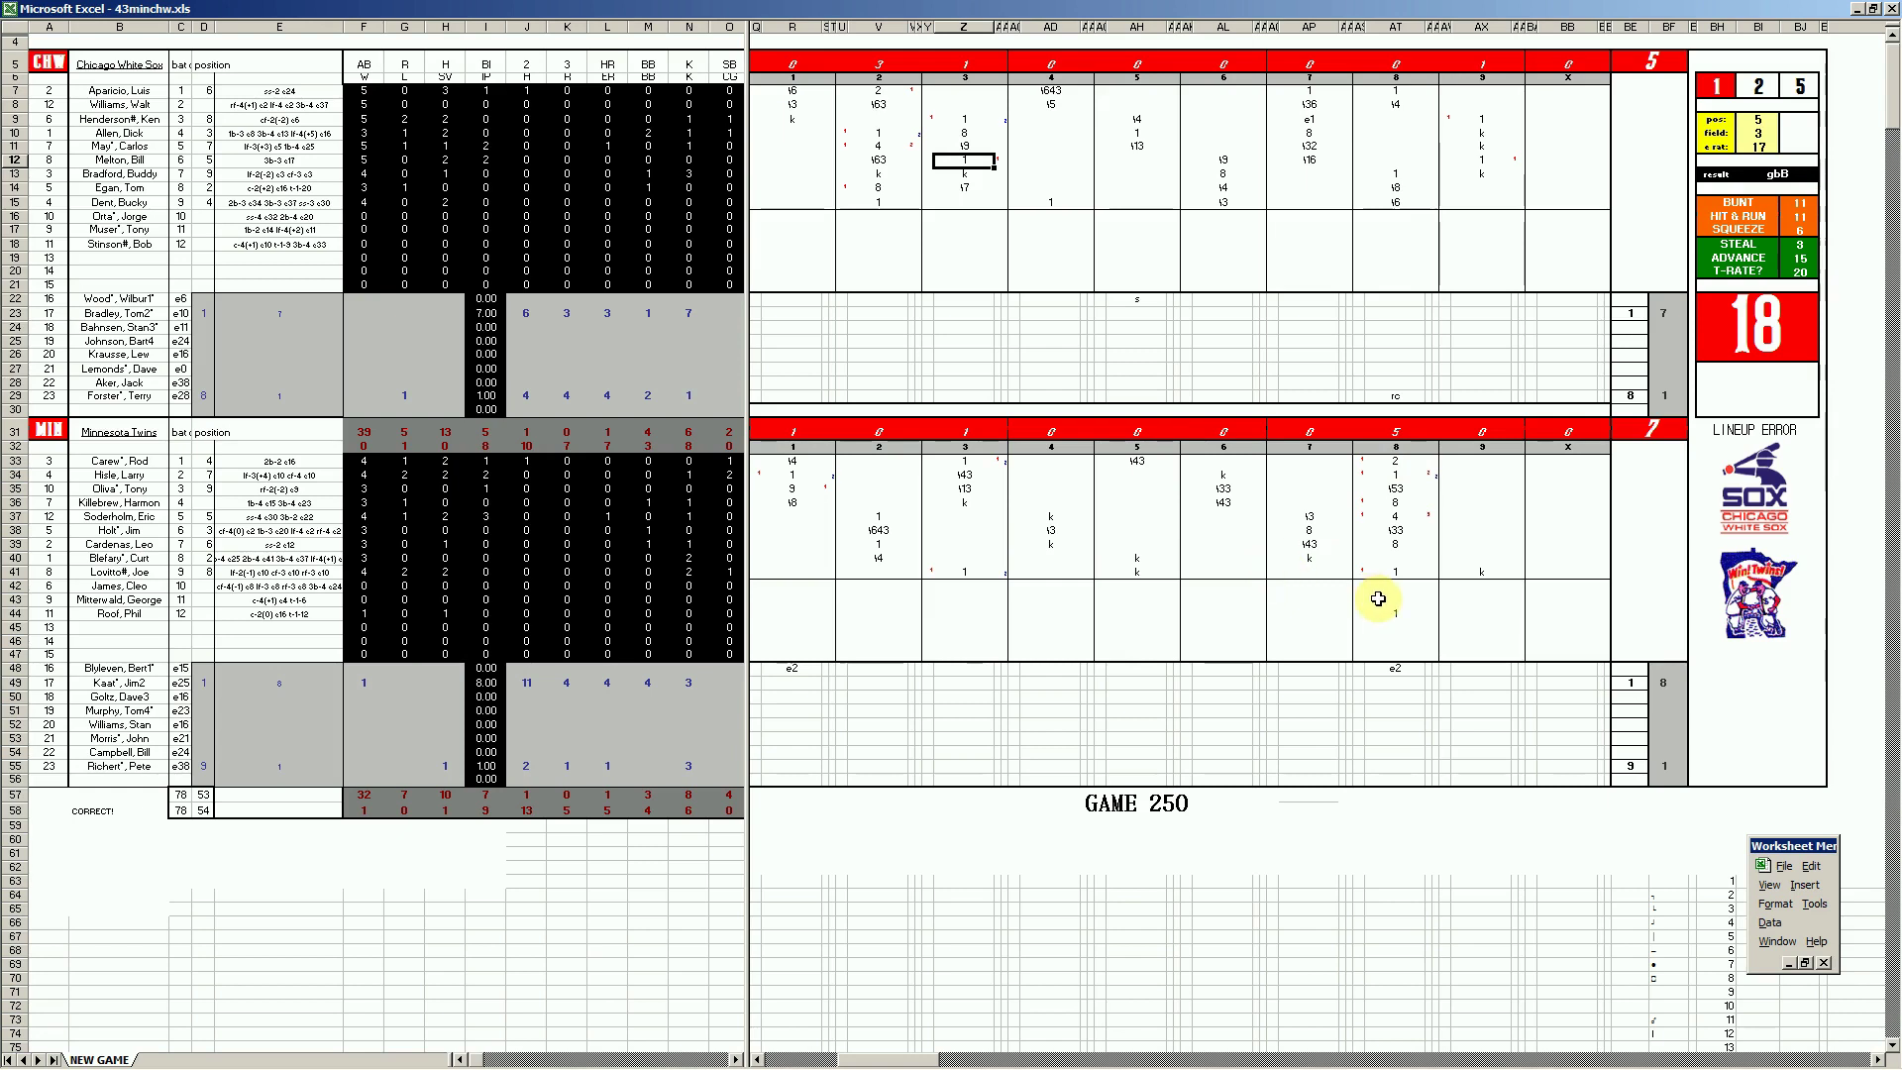
pyautogui.click(1398, 574)
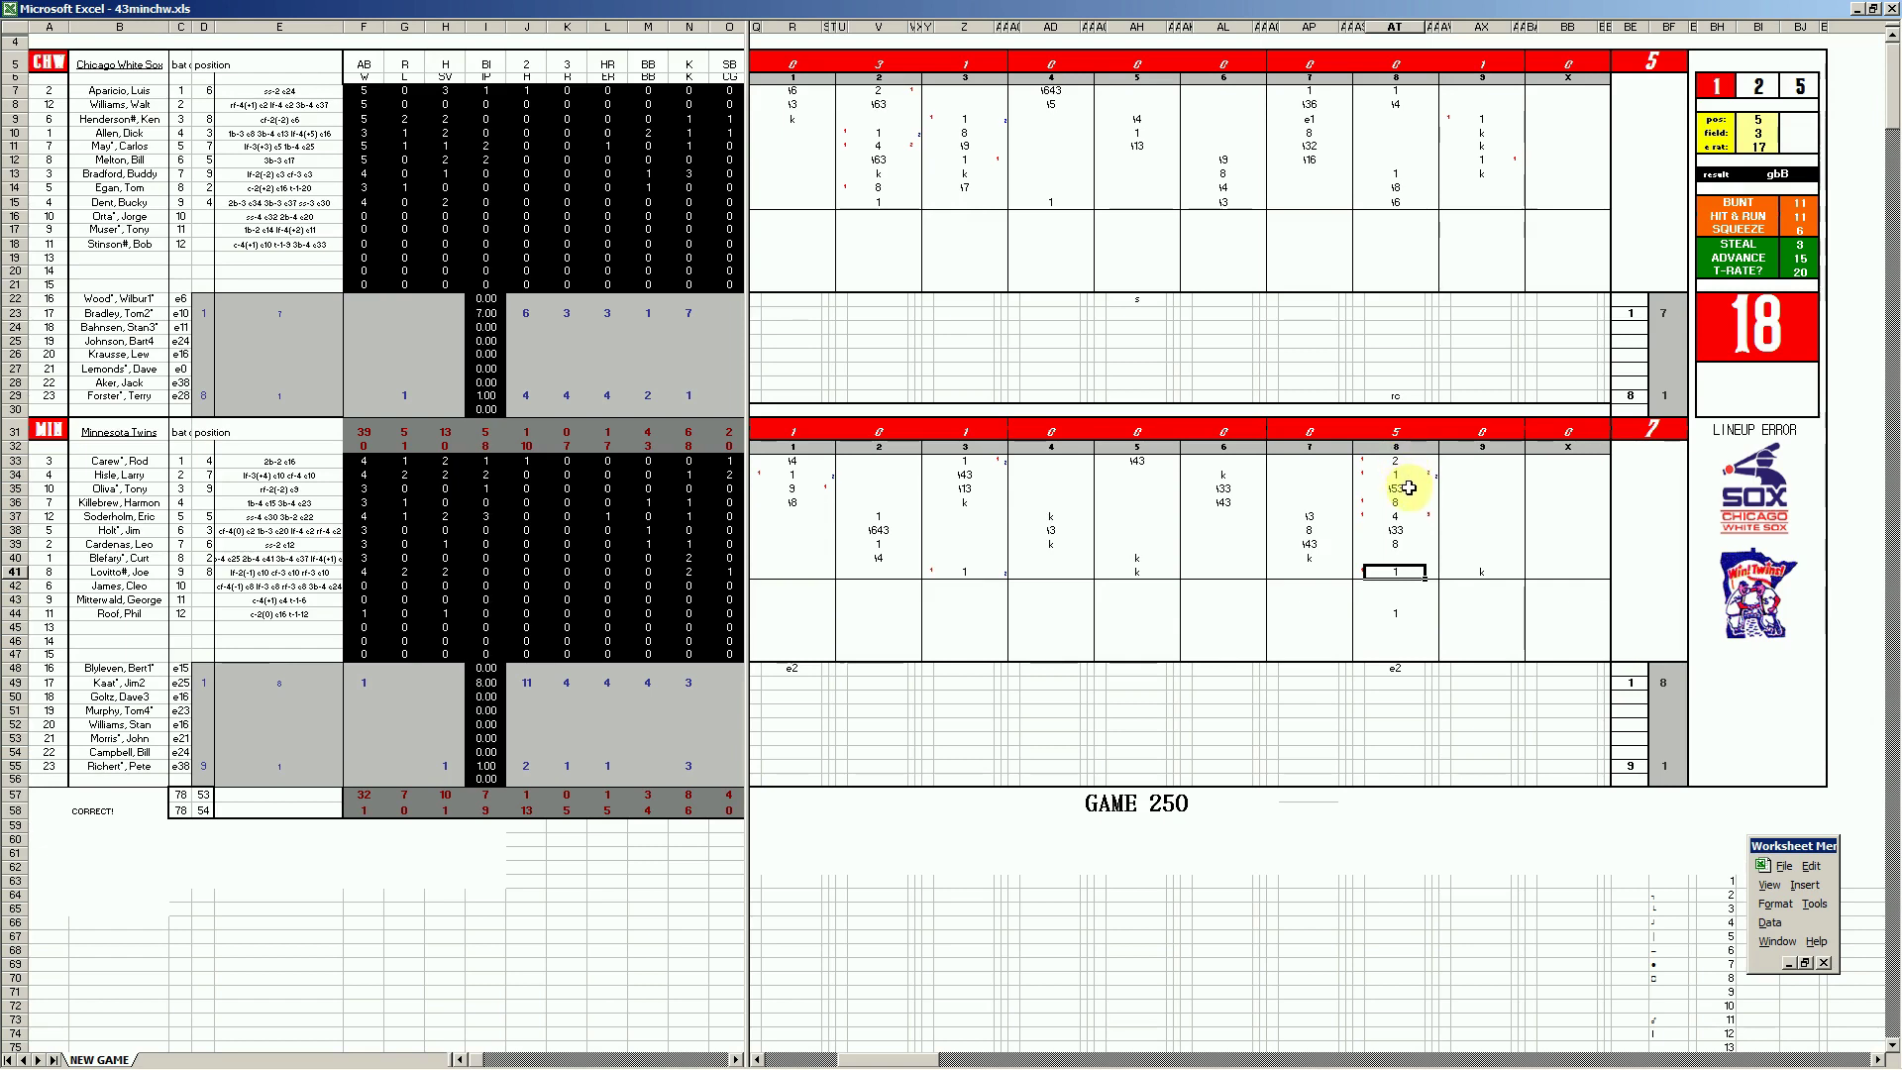
pyautogui.click(1397, 515)
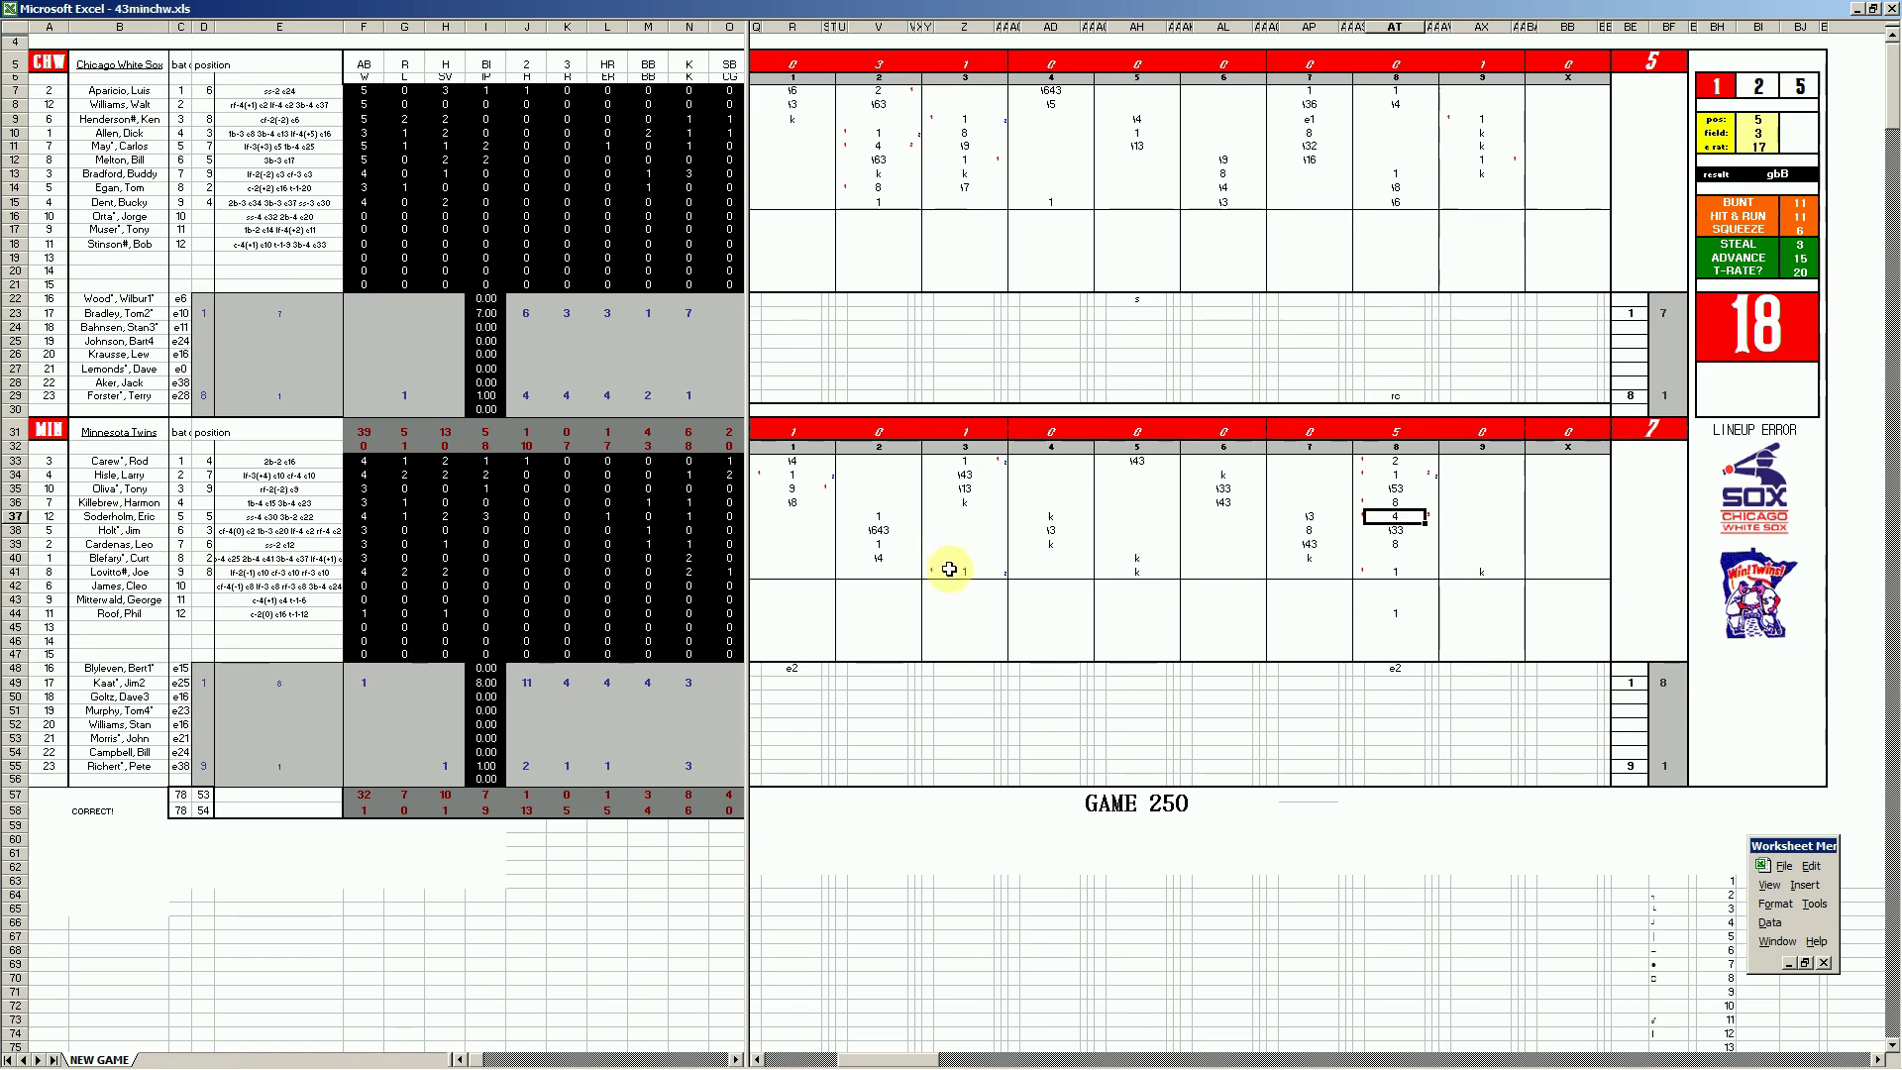
# - Close the 43minchw.xls workbook without saving its changes
pyautogui.rightClick(708, 1062)
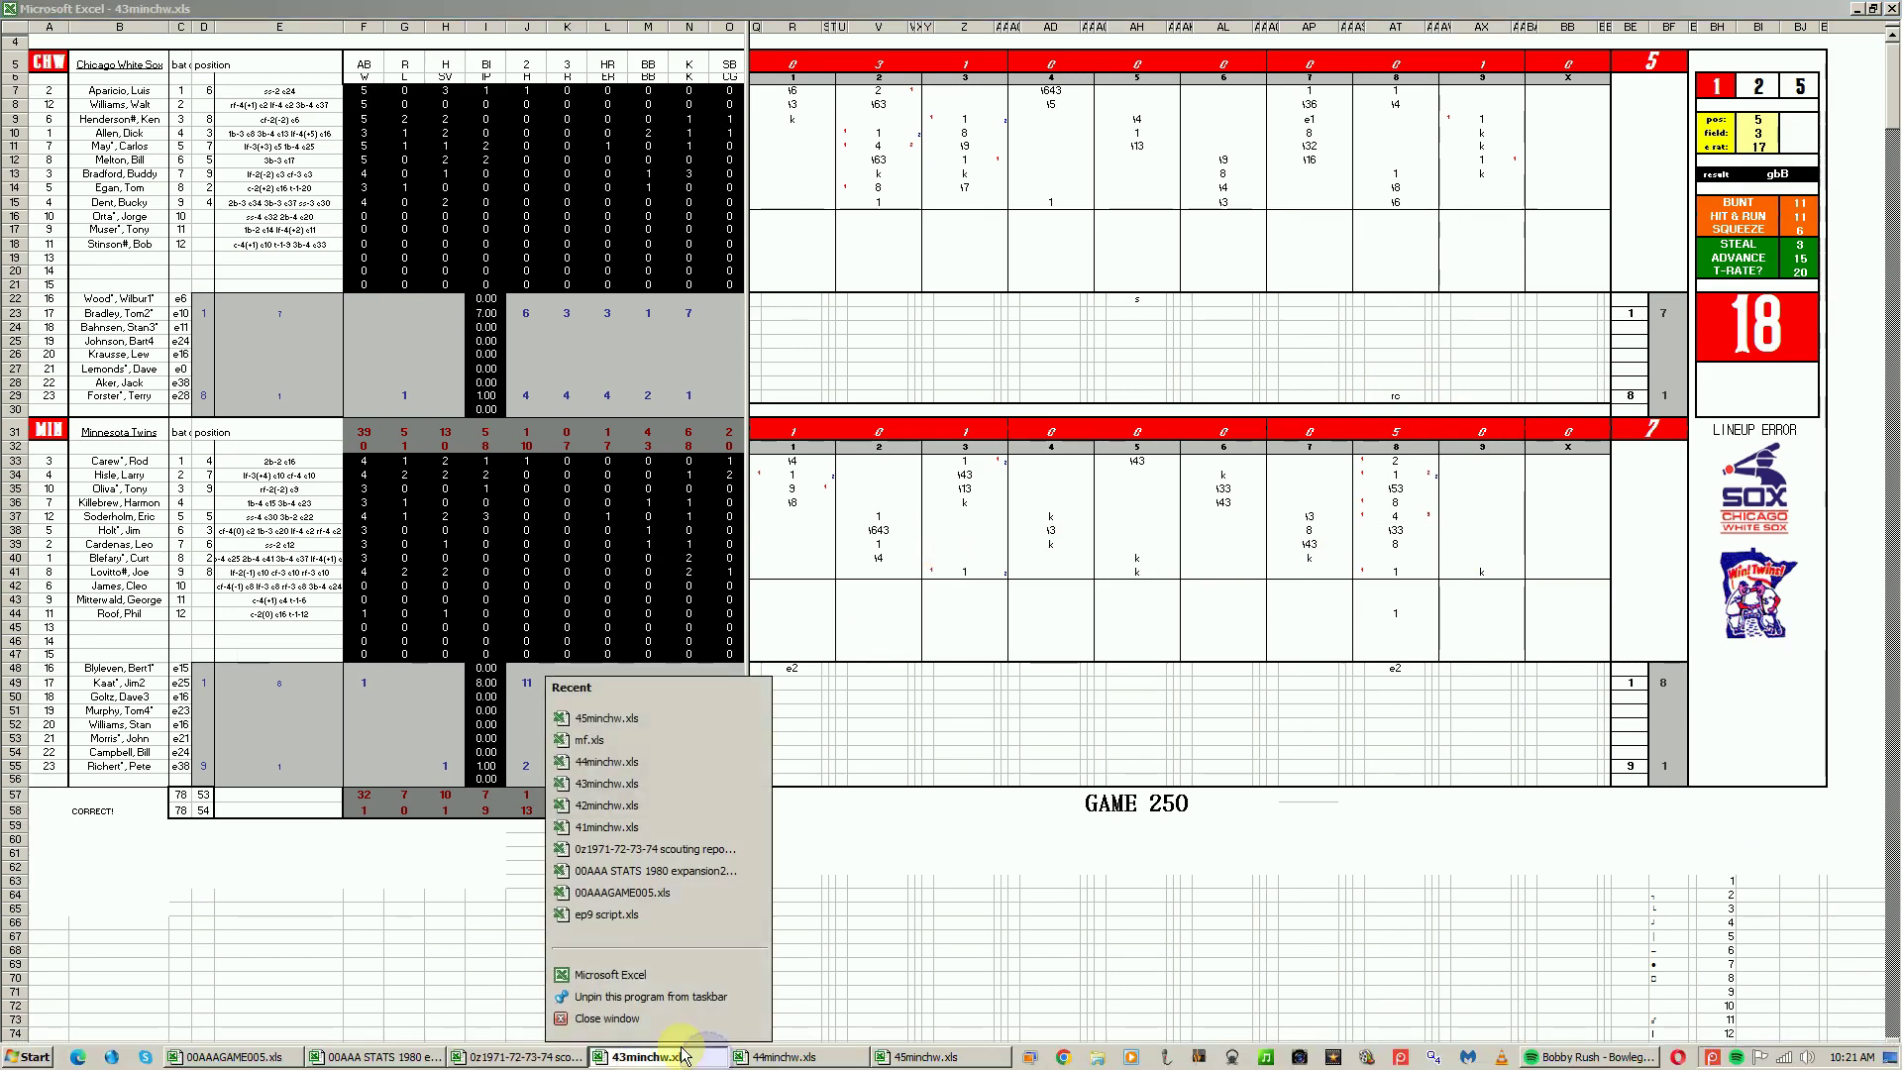
pyautogui.click(674, 1021)
pyautogui.click(953, 589)
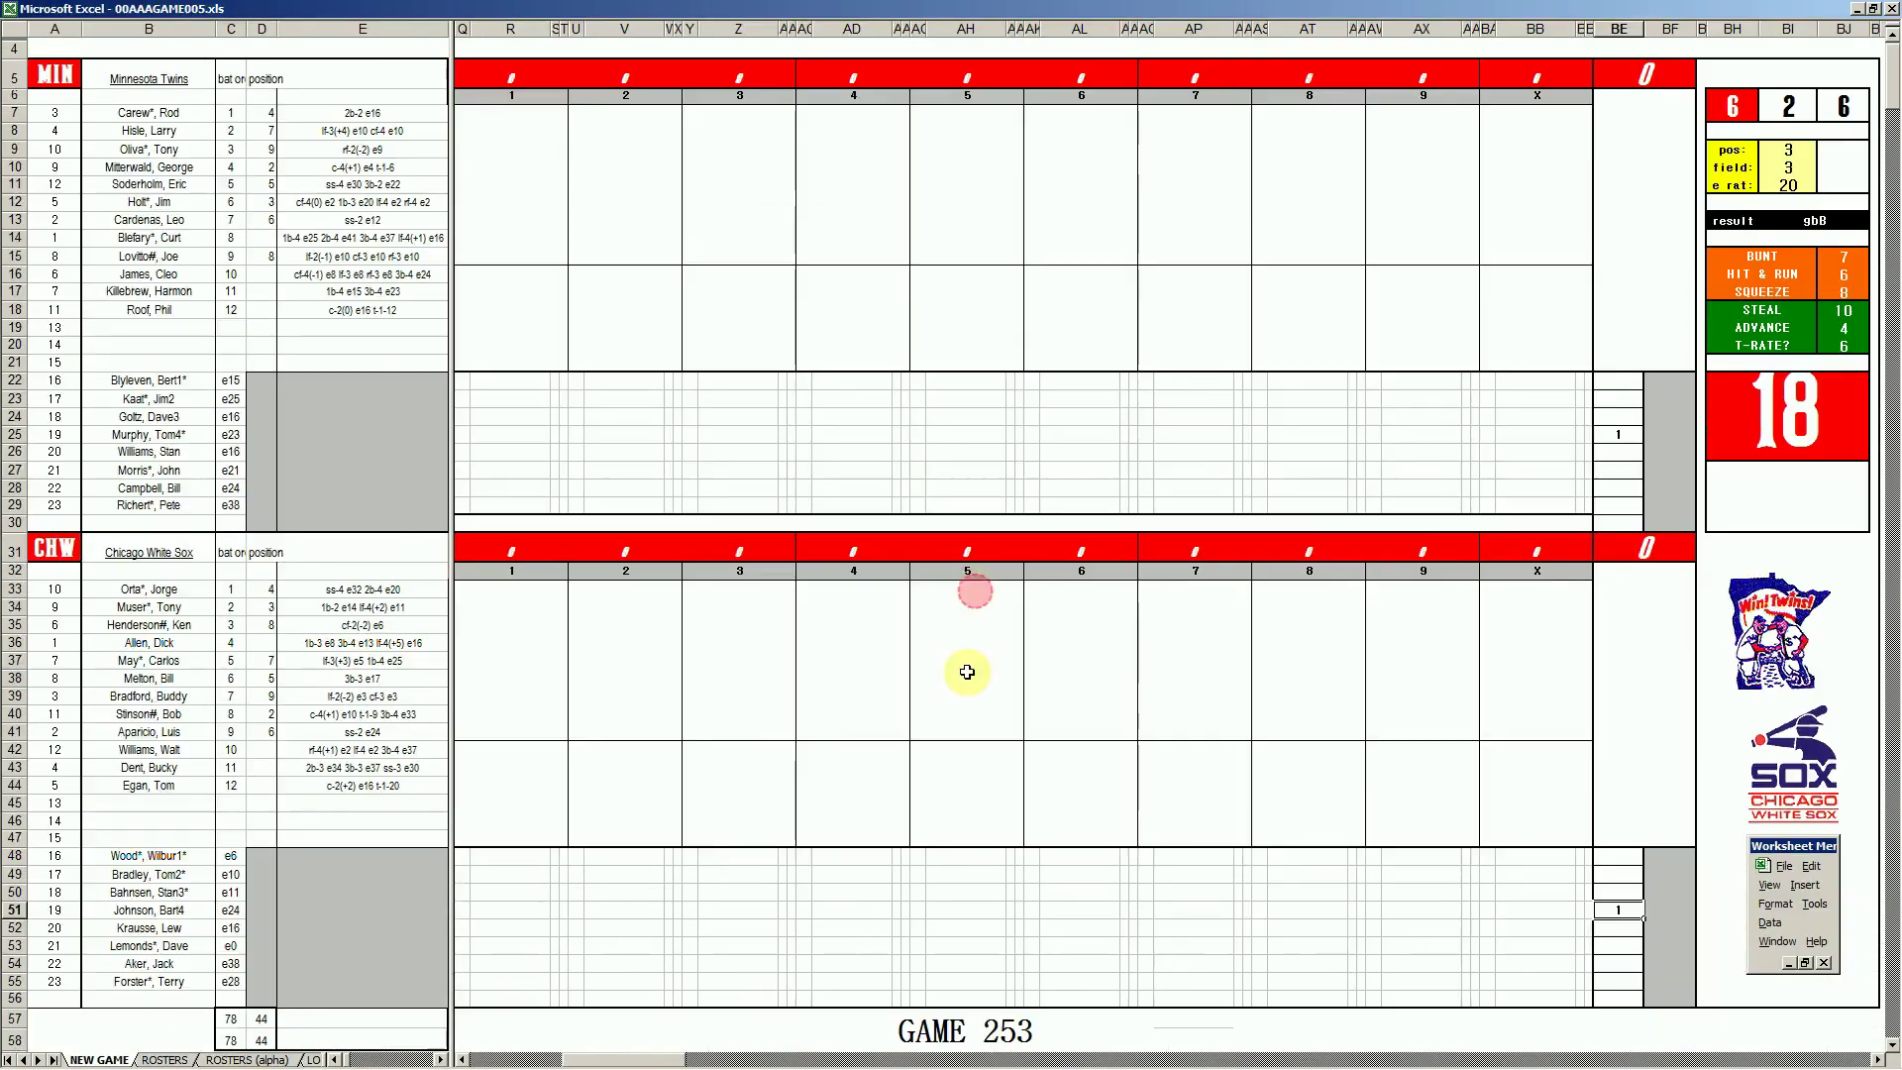
# - Switch to the 44minchw.xls workbook and review the White Sox's seventh- and eighth-inning plays in game 251
pyautogui.click(735, 1063)
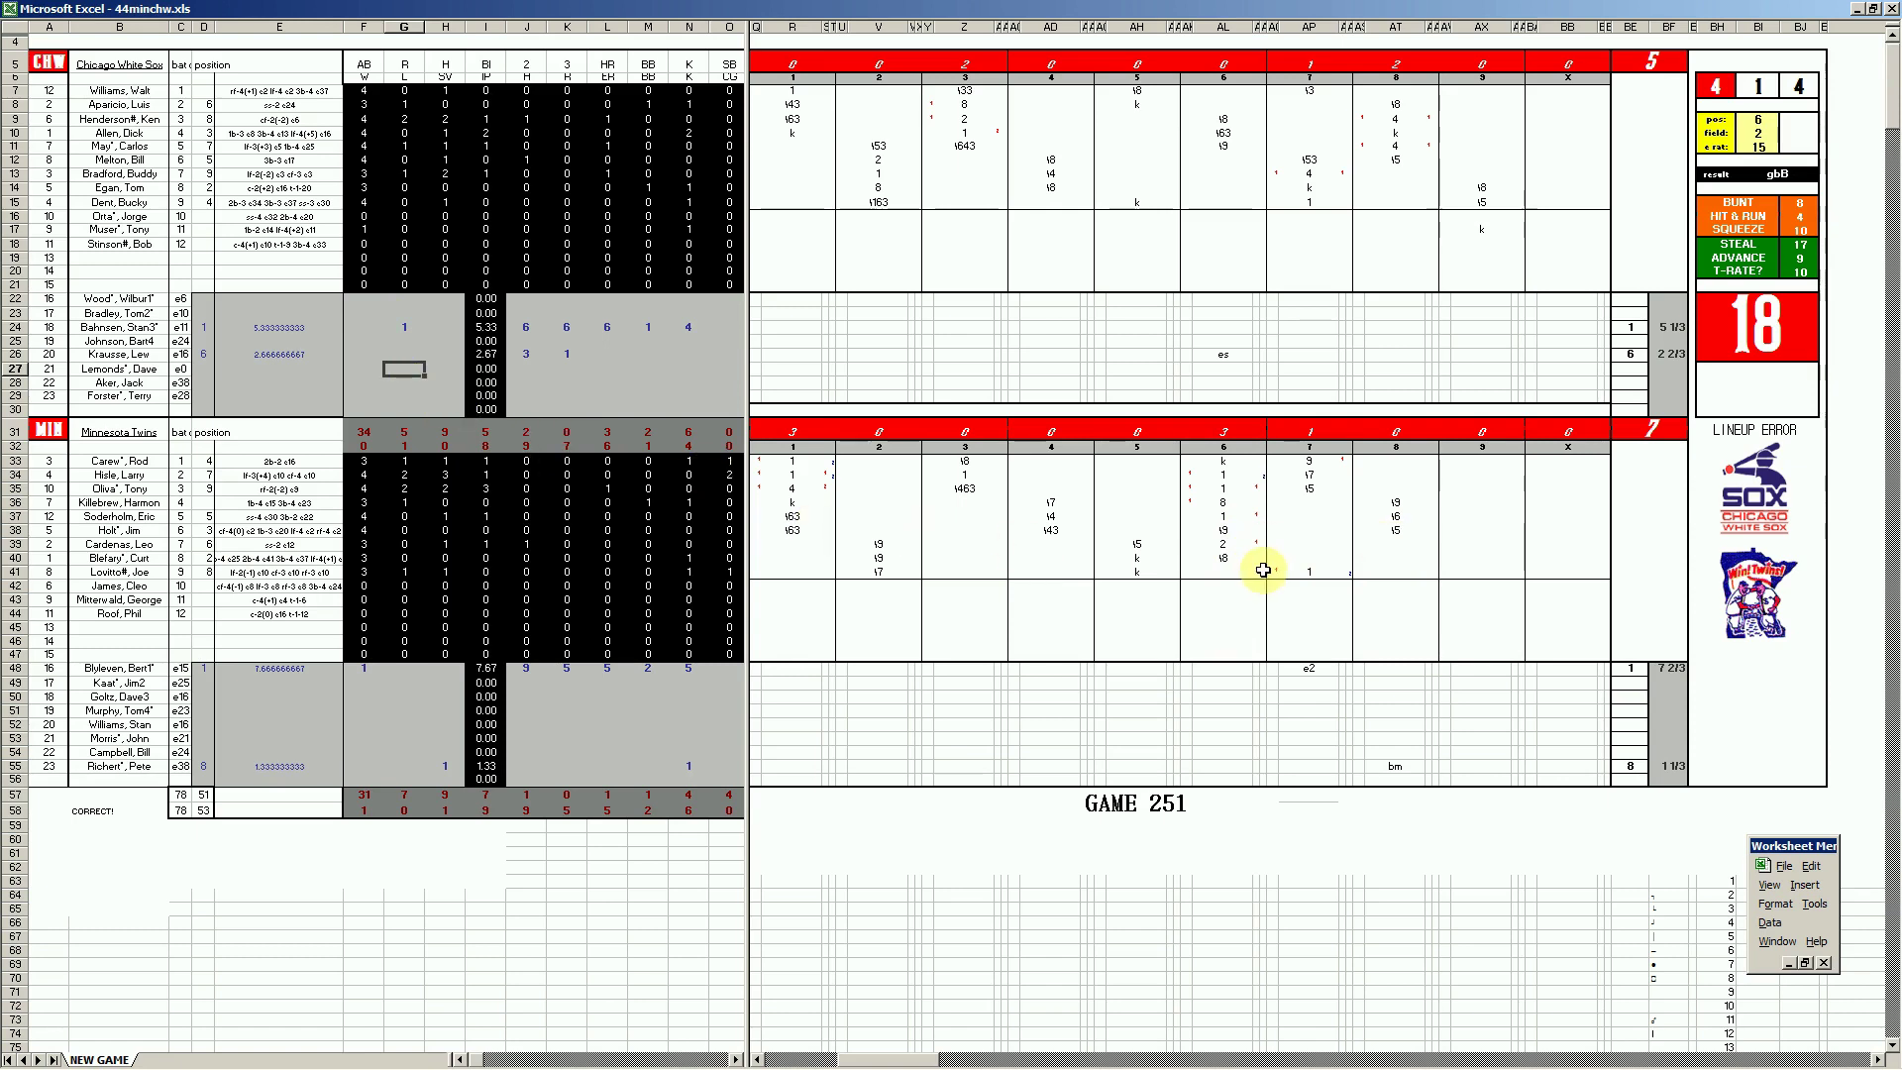
pyautogui.click(1320, 176)
pyautogui.click(1401, 122)
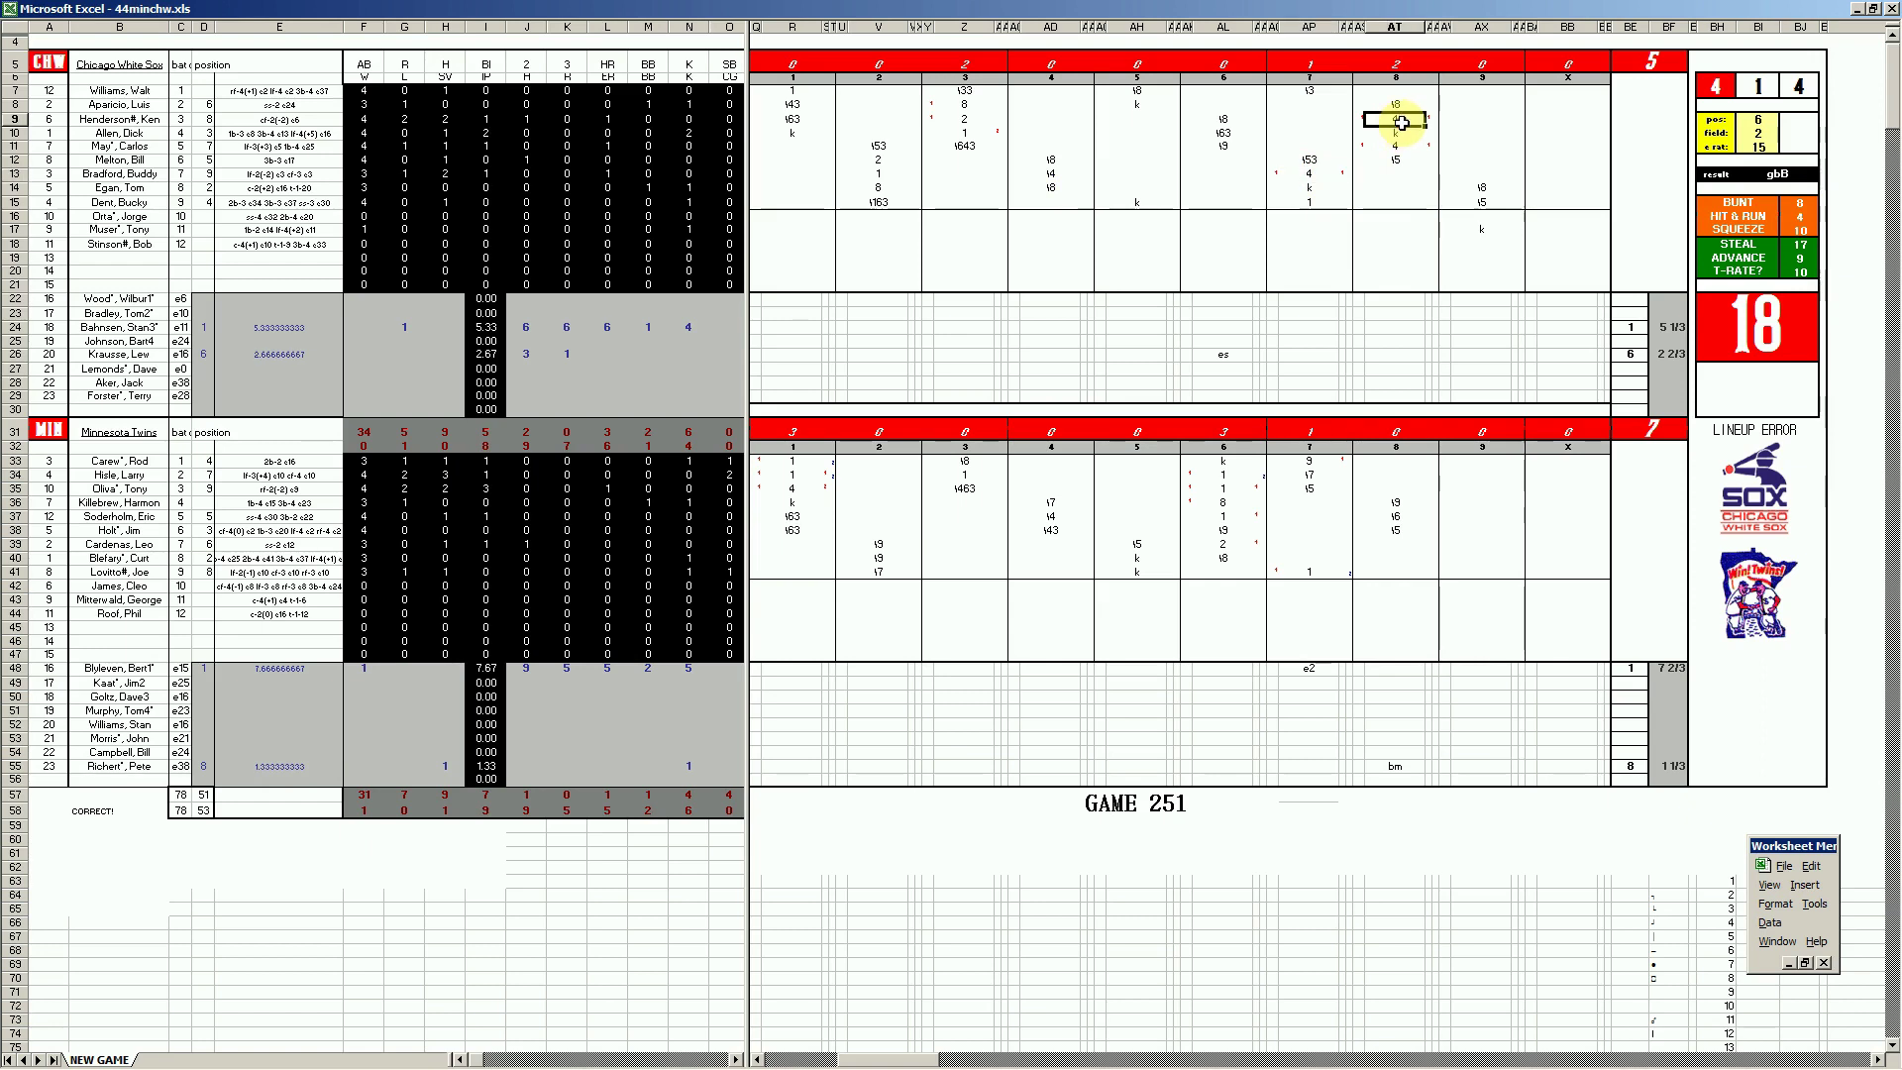
pyautogui.click(1400, 146)
pyautogui.write('4')
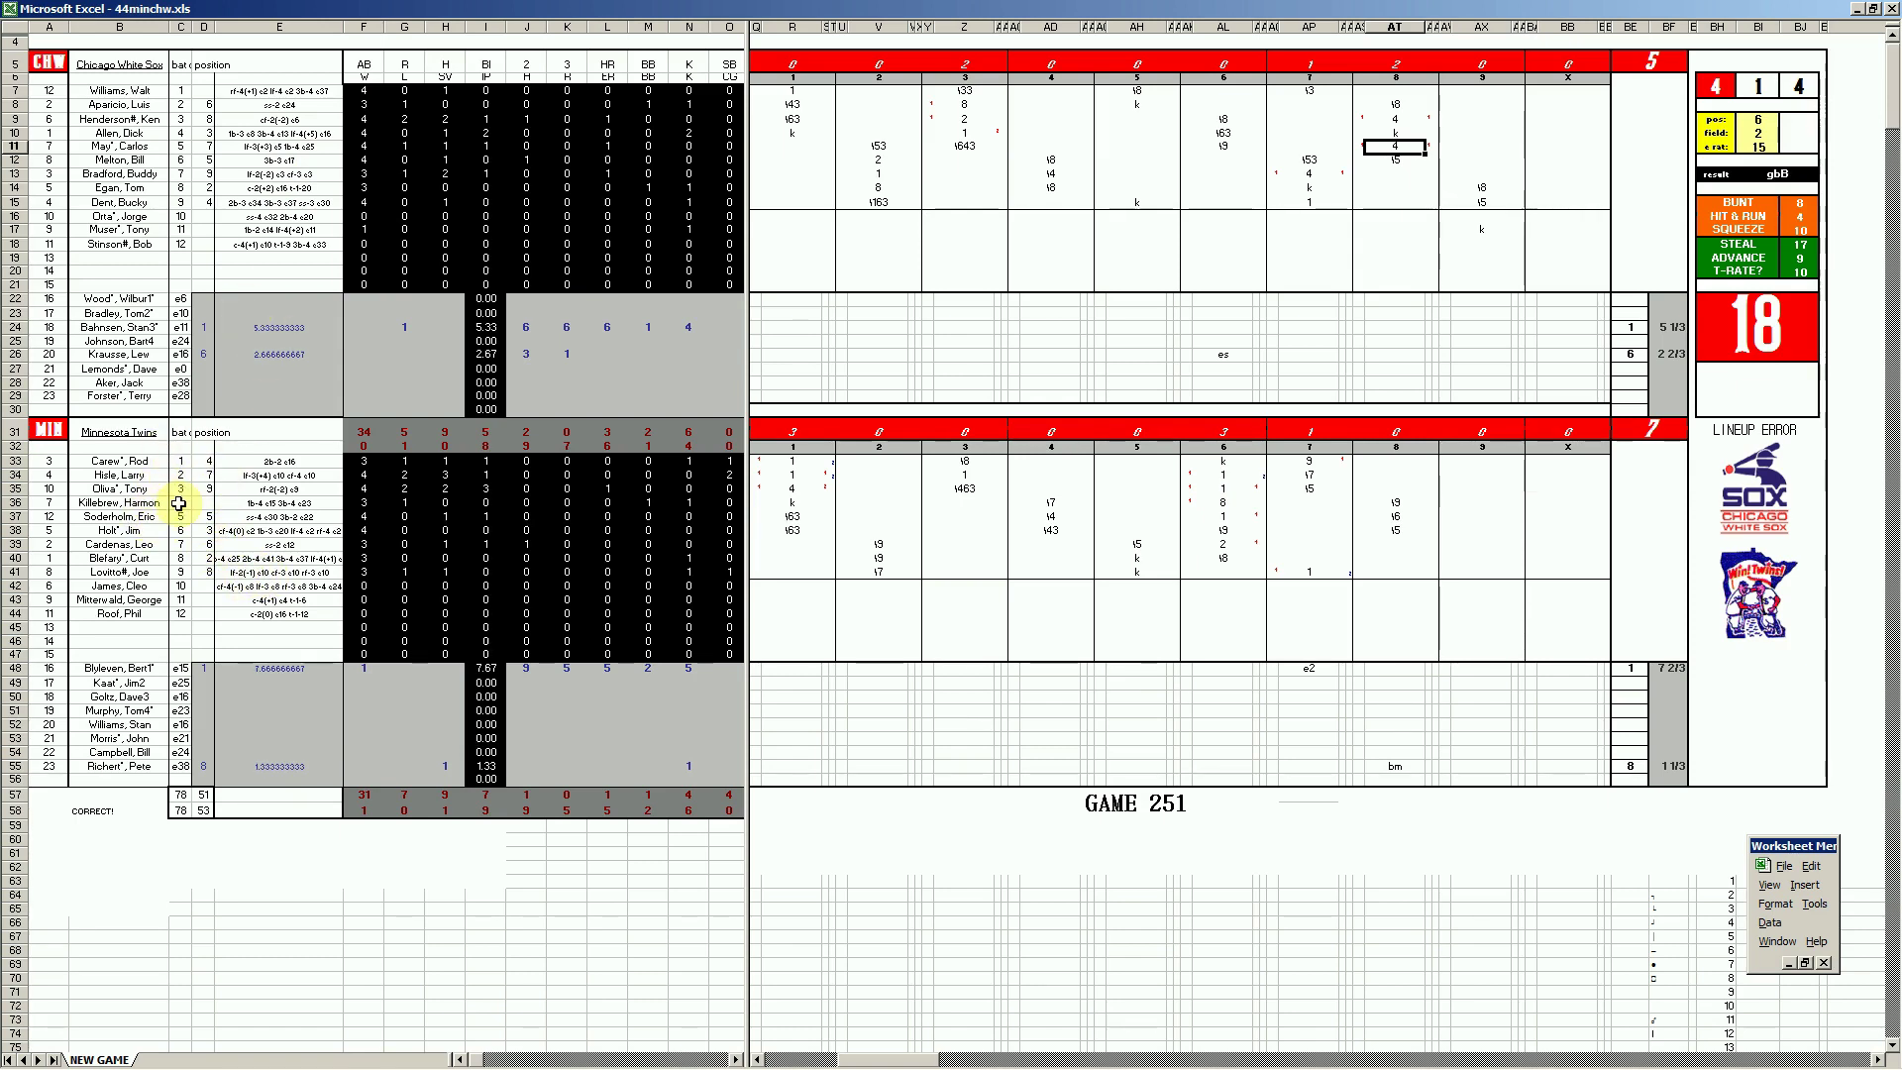
# - Close the 44minchw.xls workbook without saving its changes
pyautogui.moveTo(490, 1061)
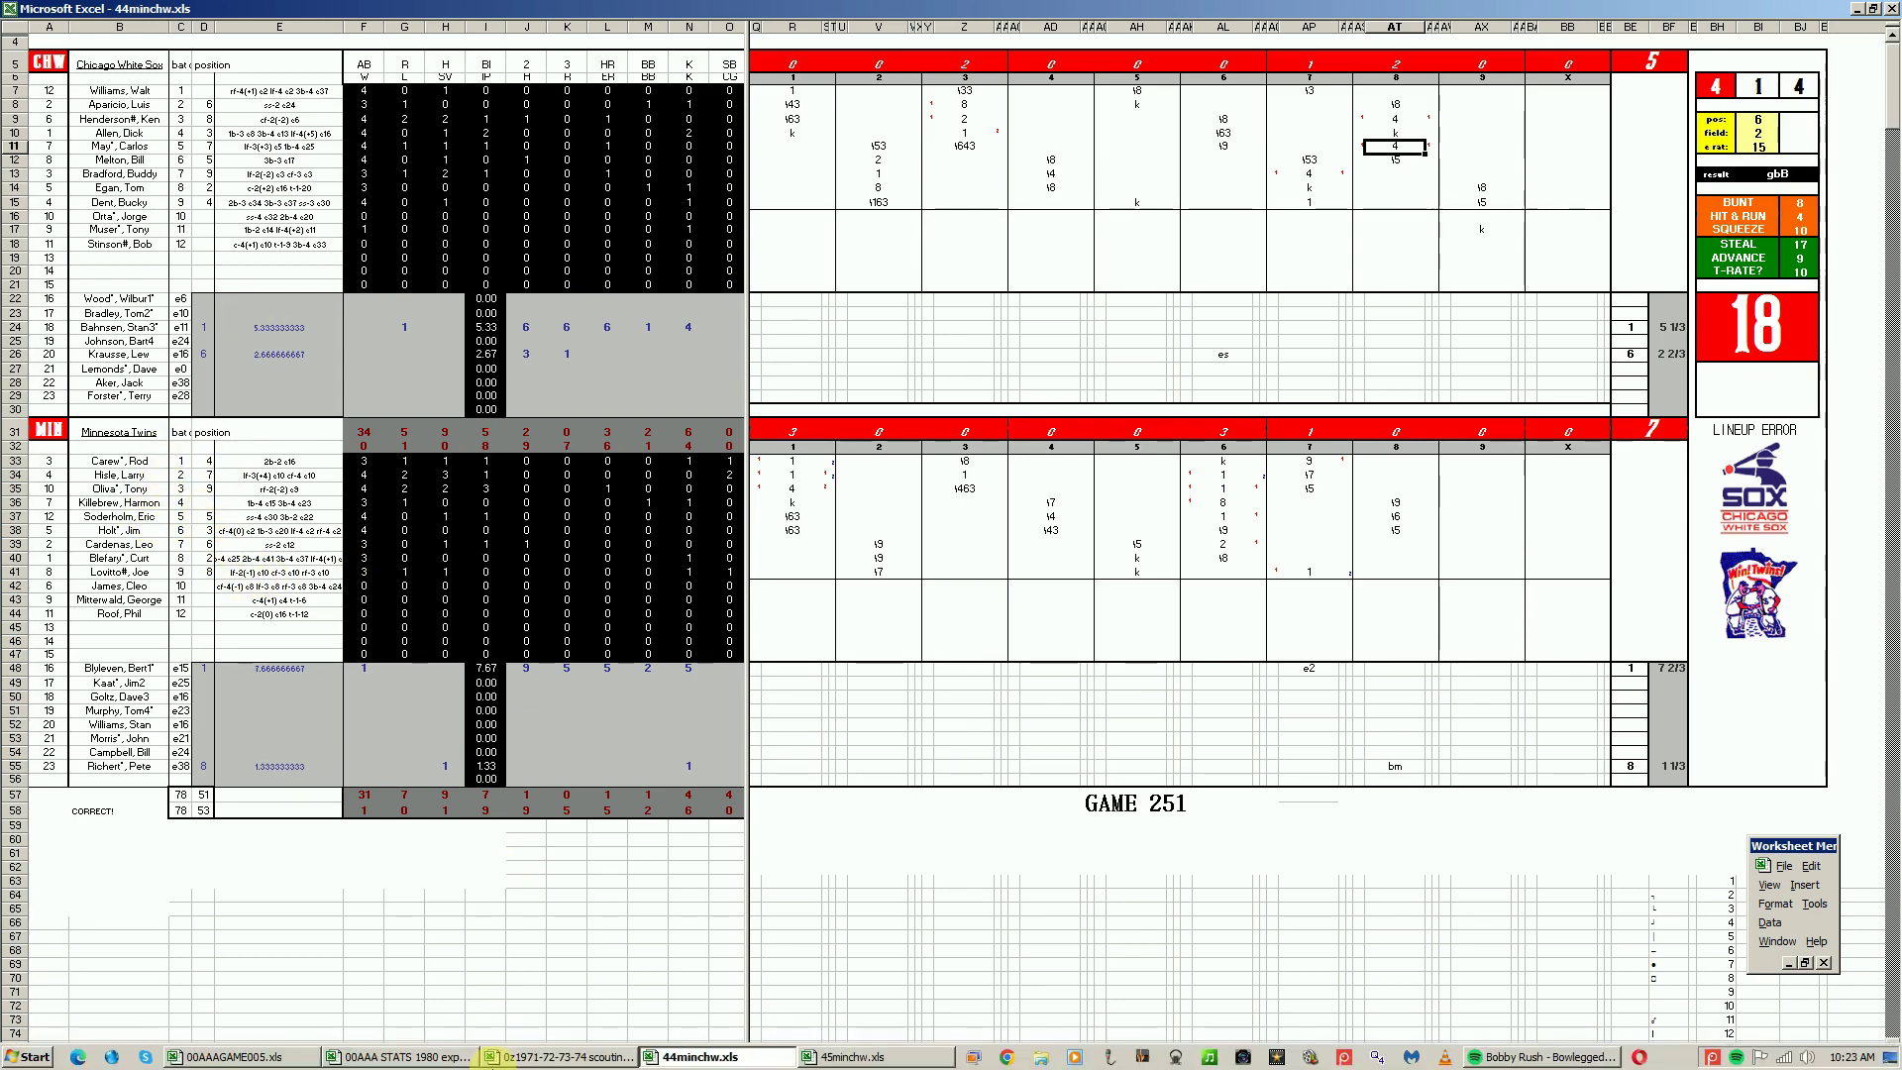
pyautogui.rightClick(721, 1060)
pyautogui.click(679, 1028)
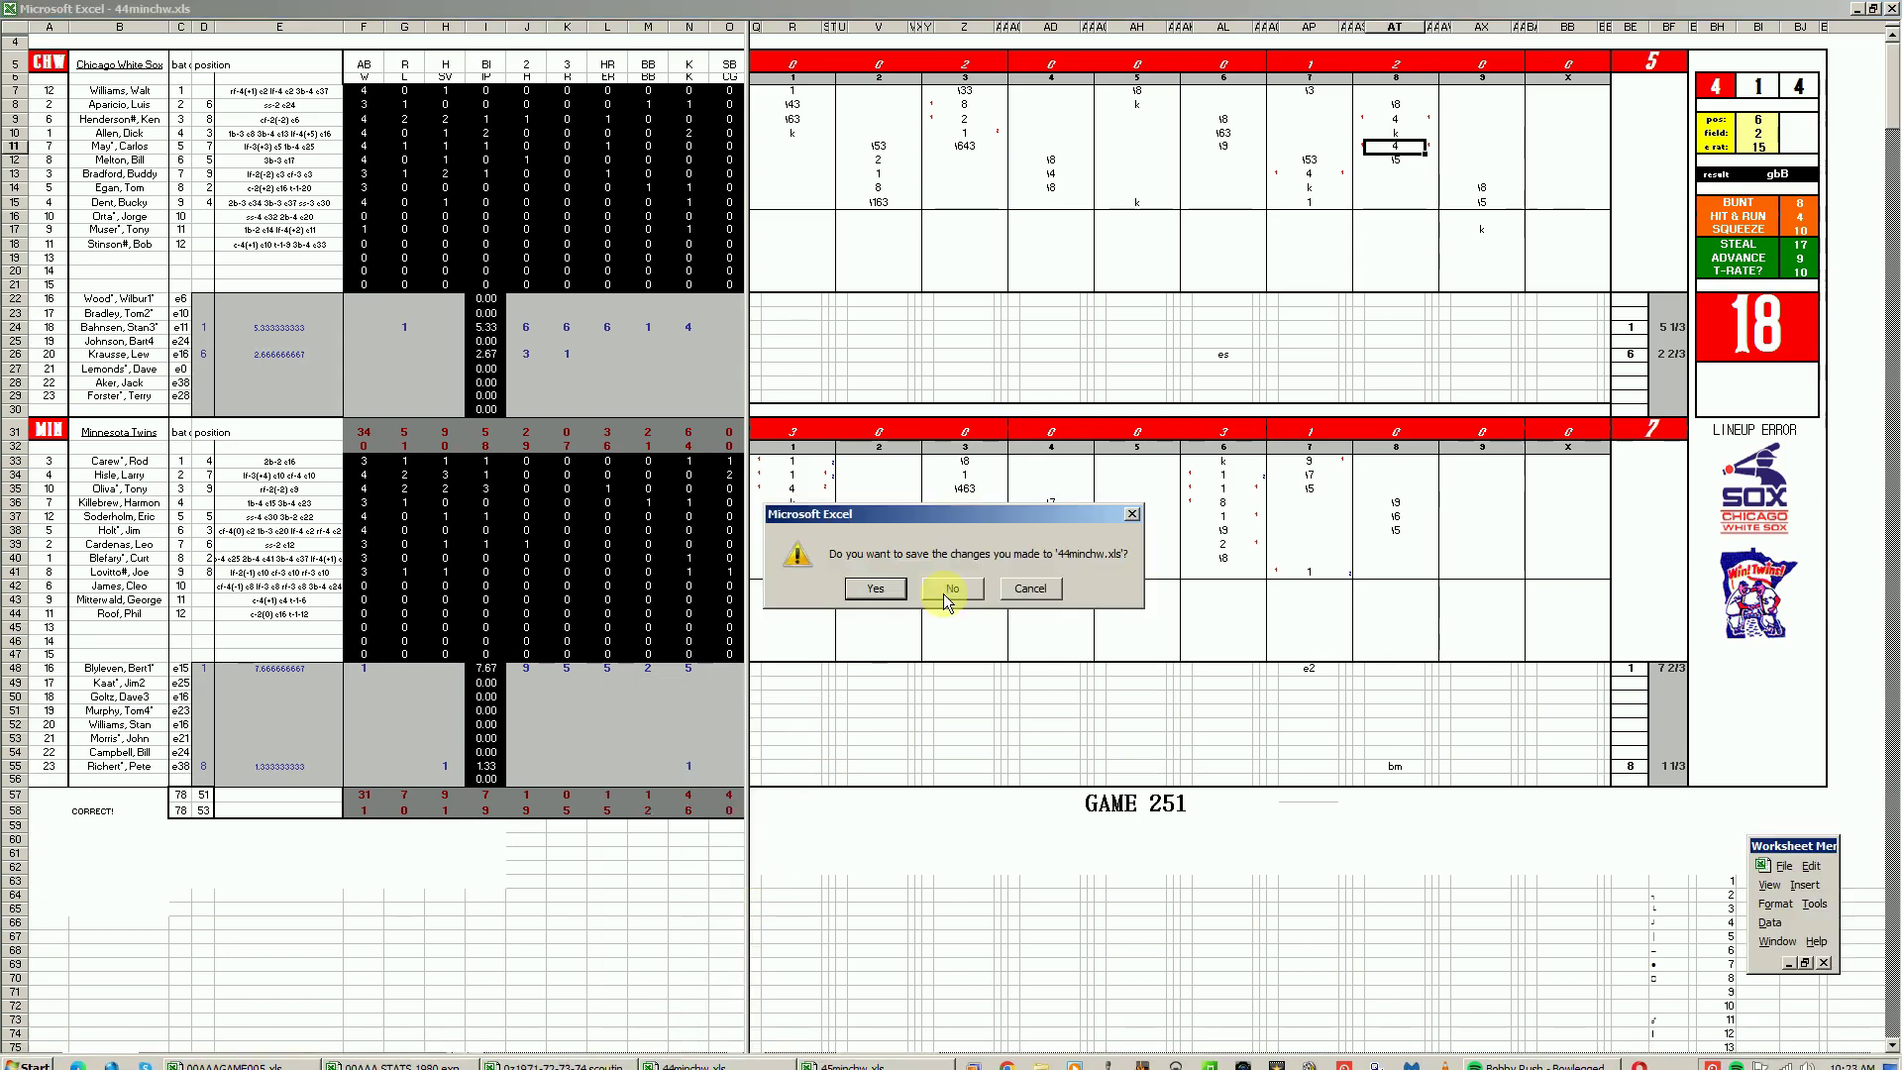
pyautogui.click(949, 588)
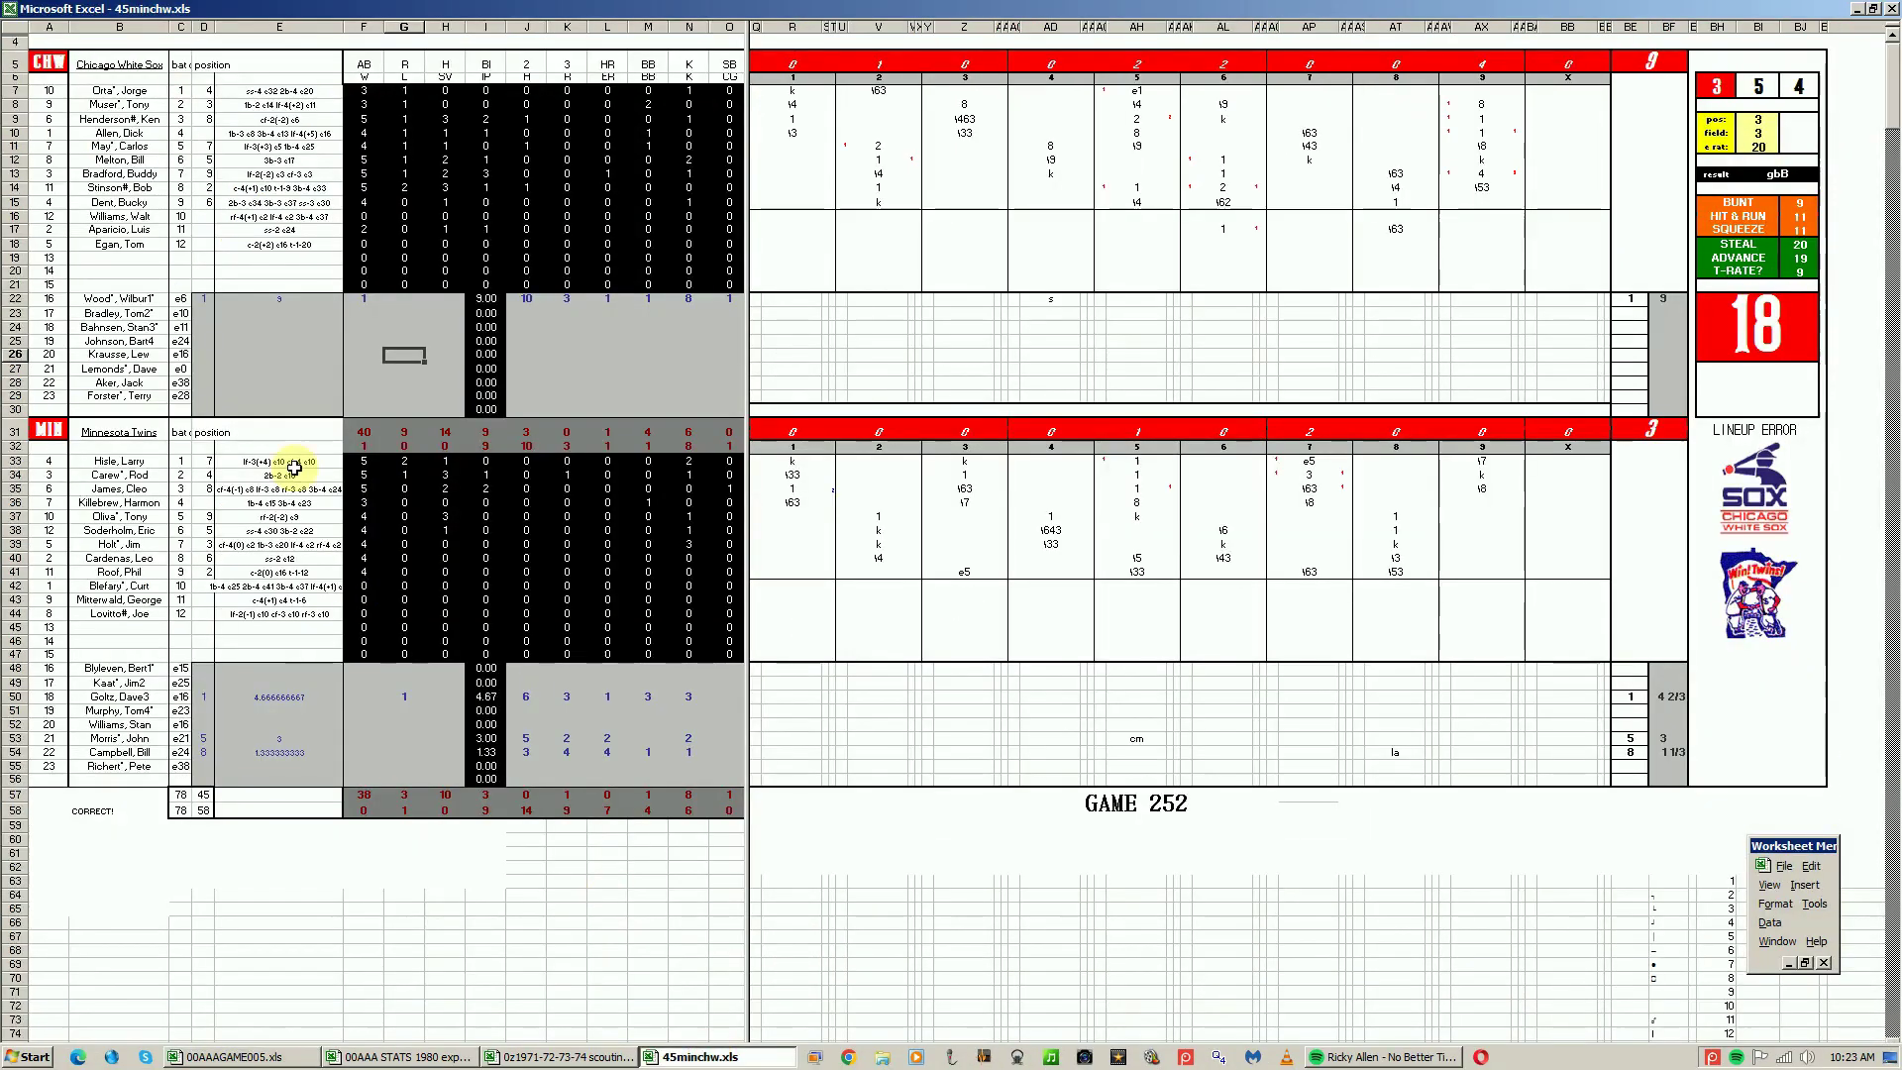
# - Review the White Sox's starting pitcher and their second-, fifth-, sixth- and ninth-inning plays in game 252
pyautogui.click(283, 299)
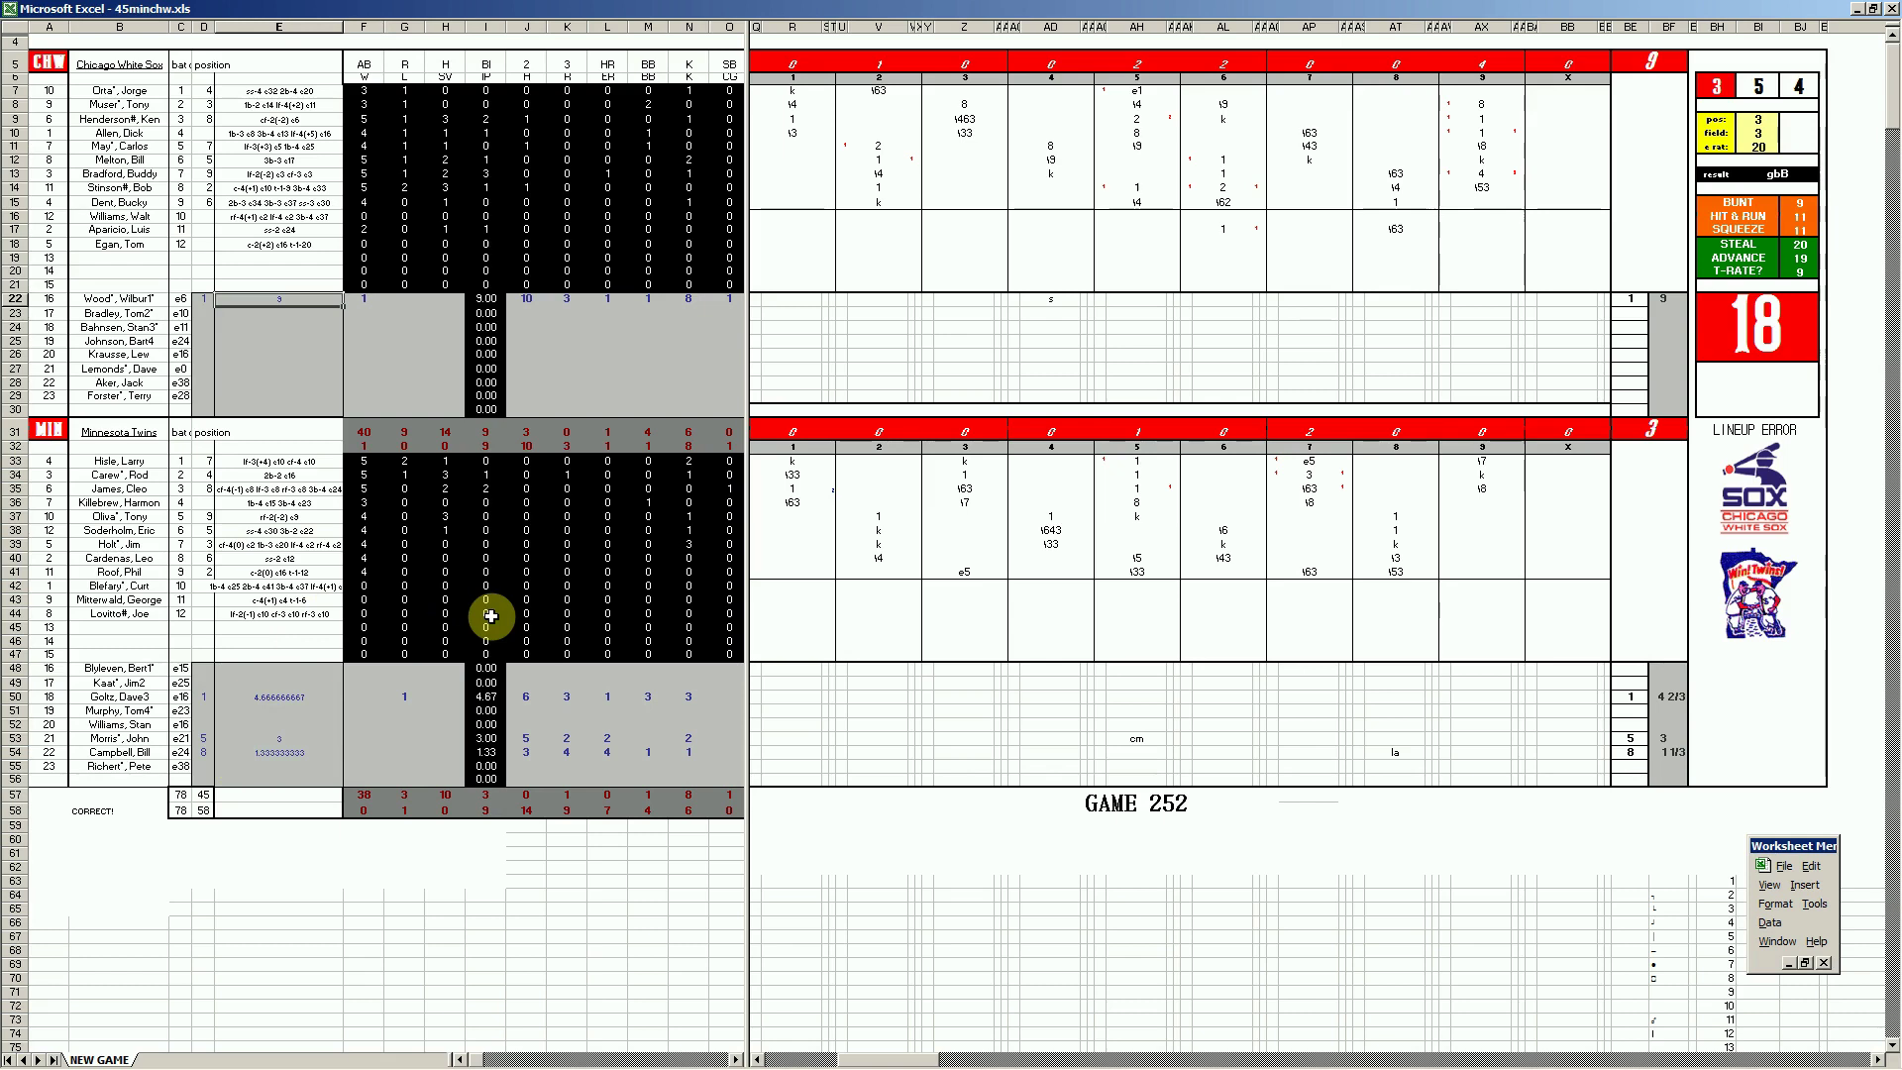
pyautogui.click(888, 163)
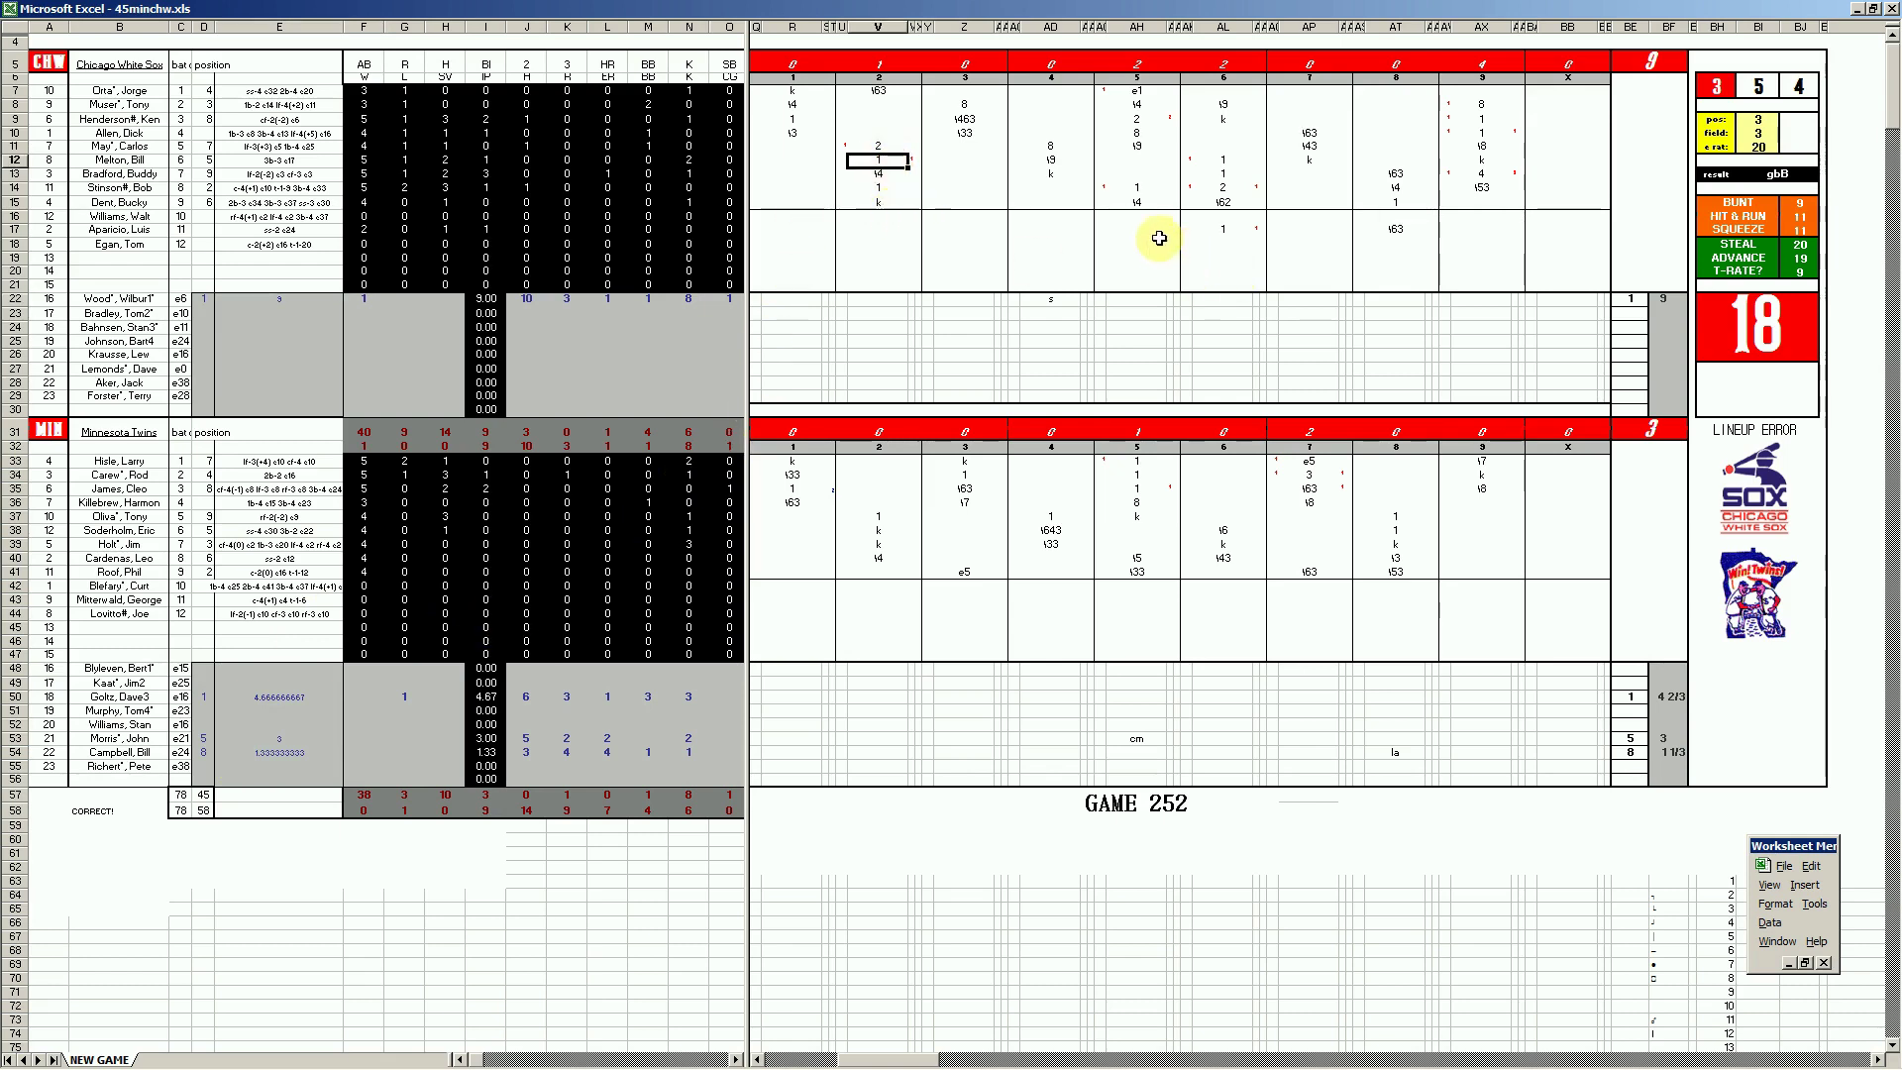
pyautogui.click(1146, 117)
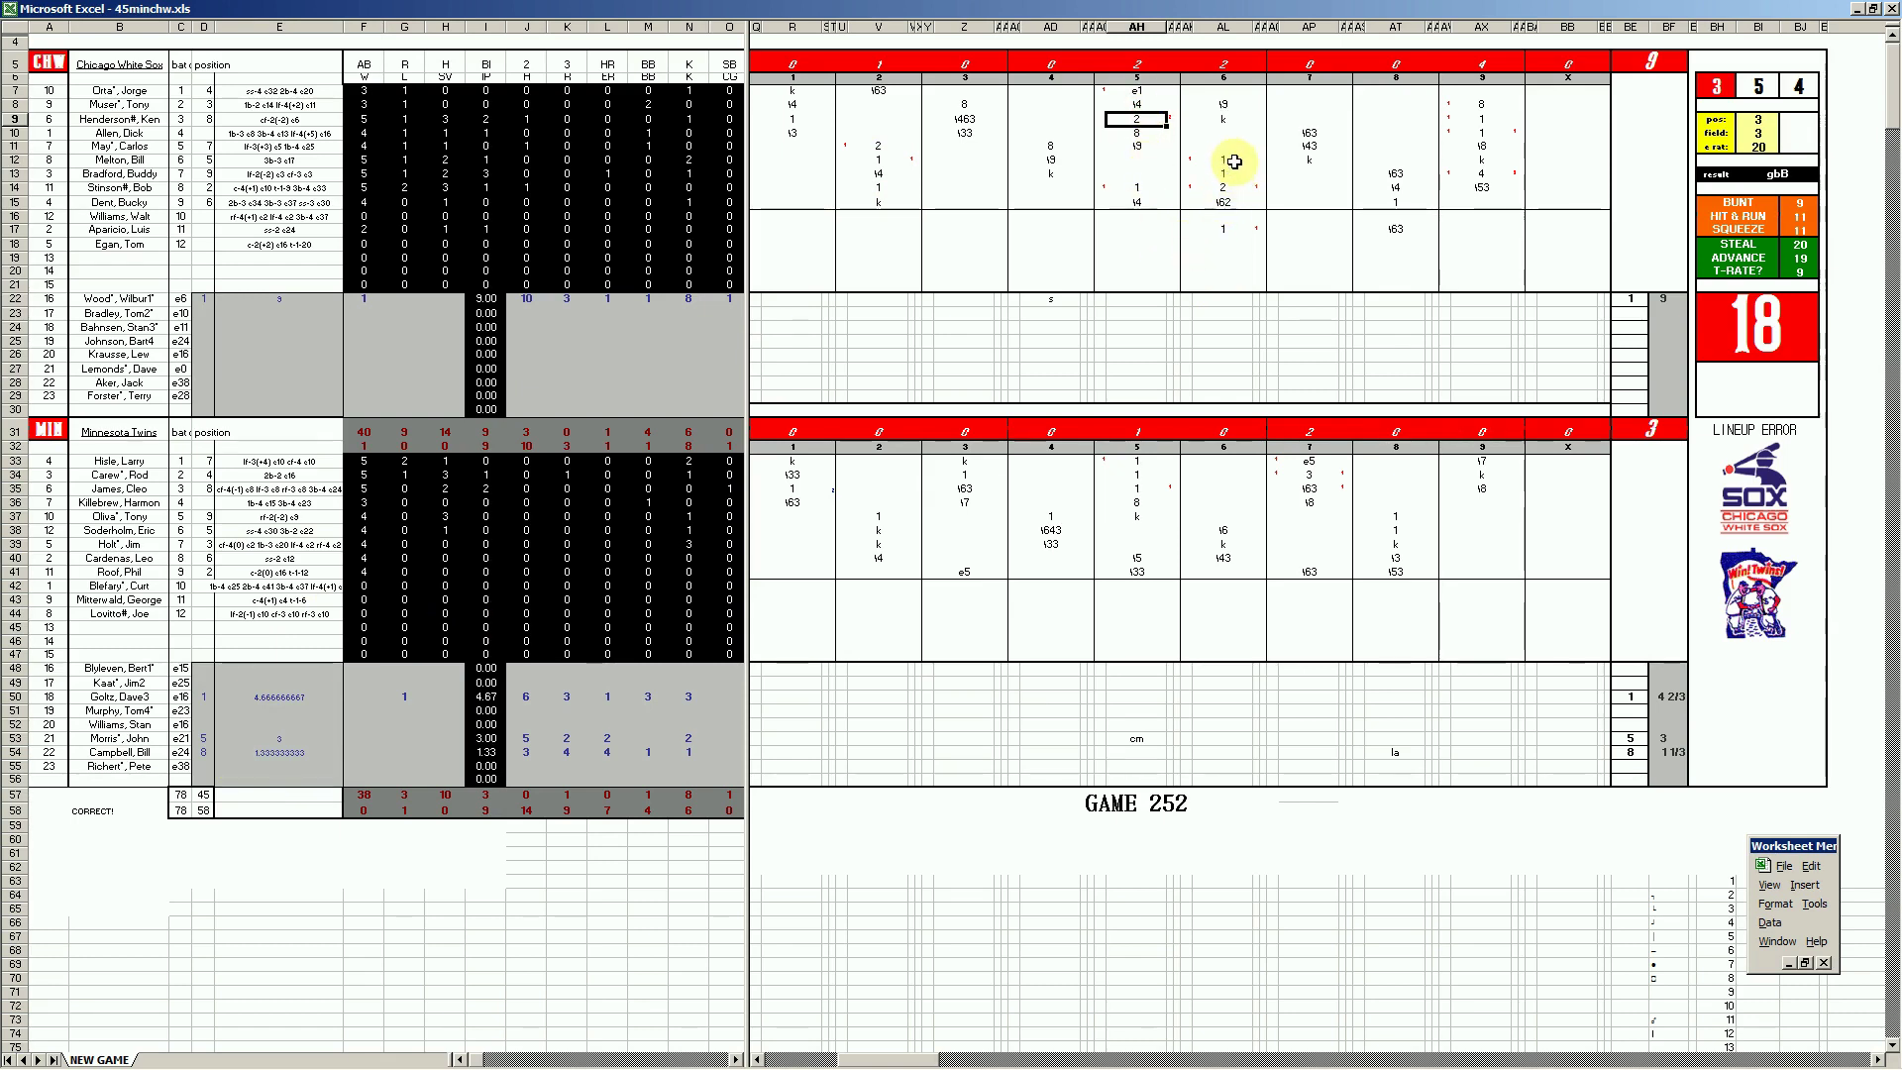
pyautogui.click(1258, 188)
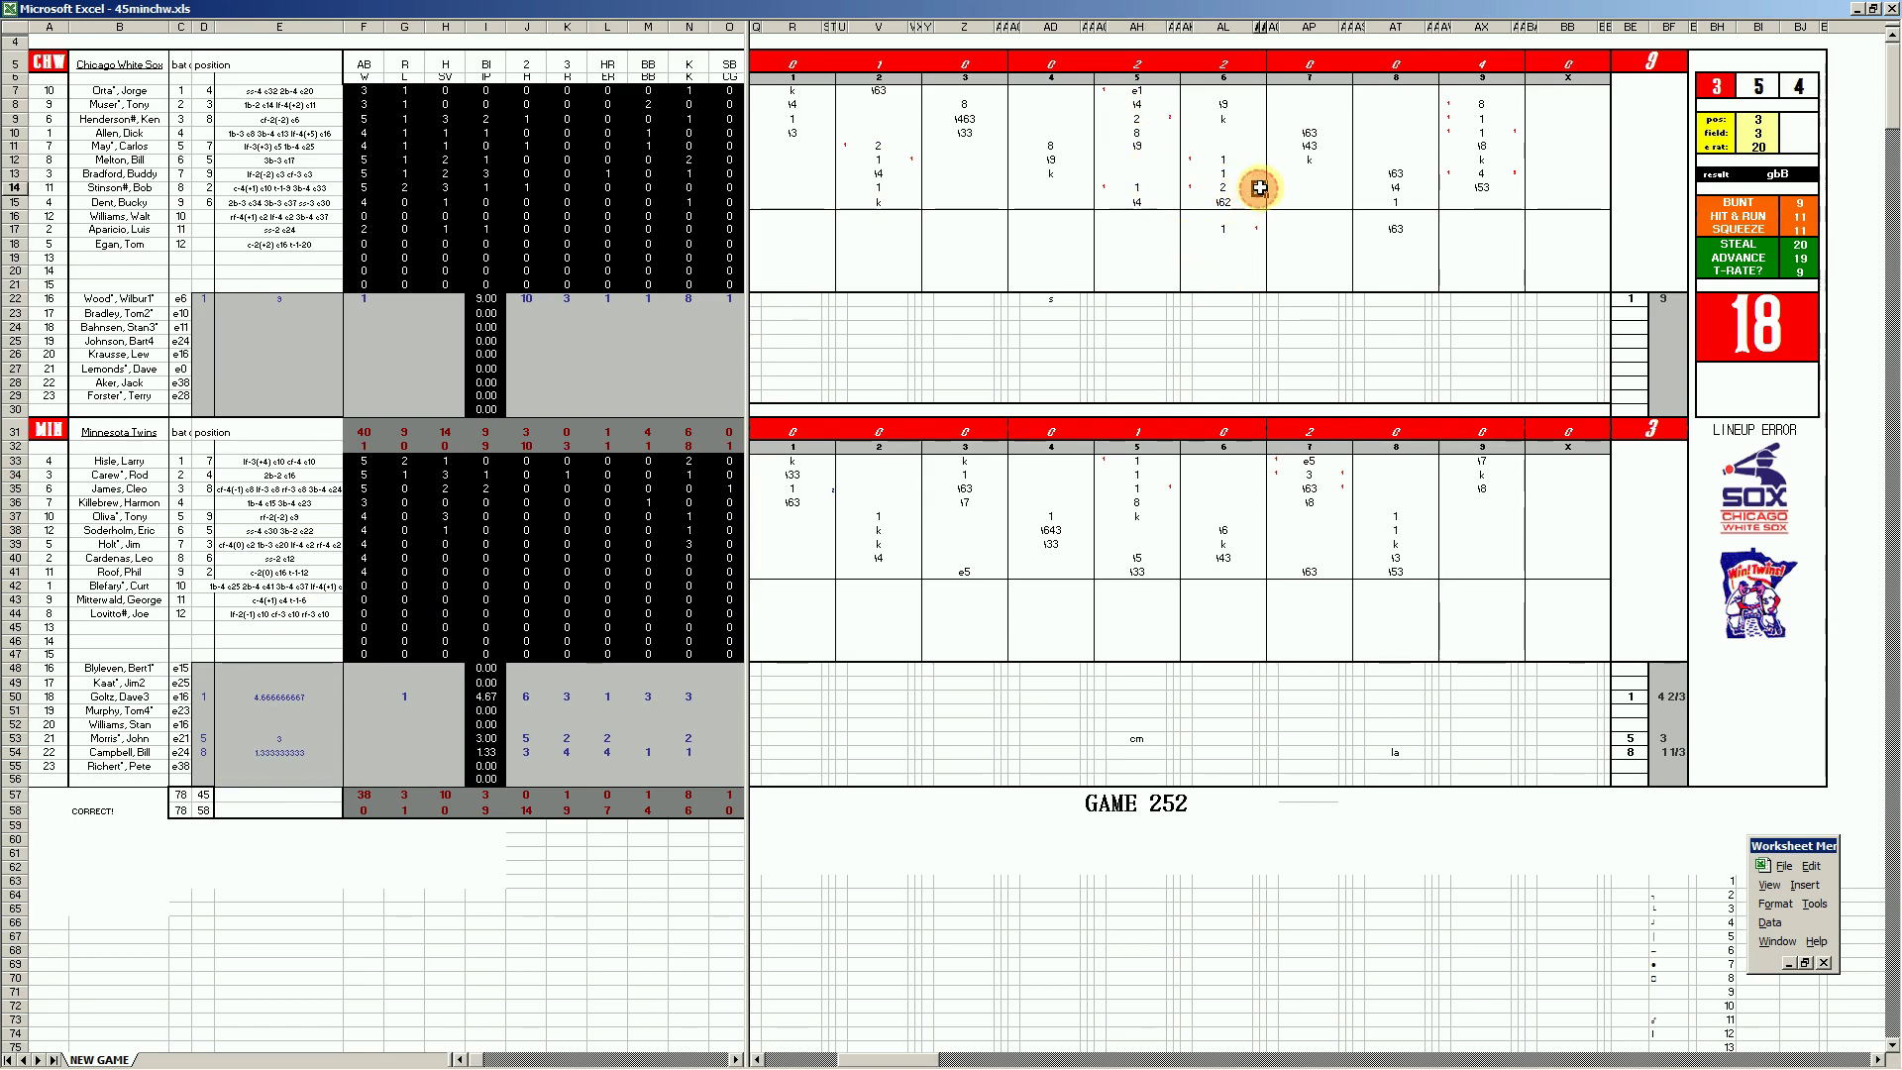
pyautogui.click(1256, 229)
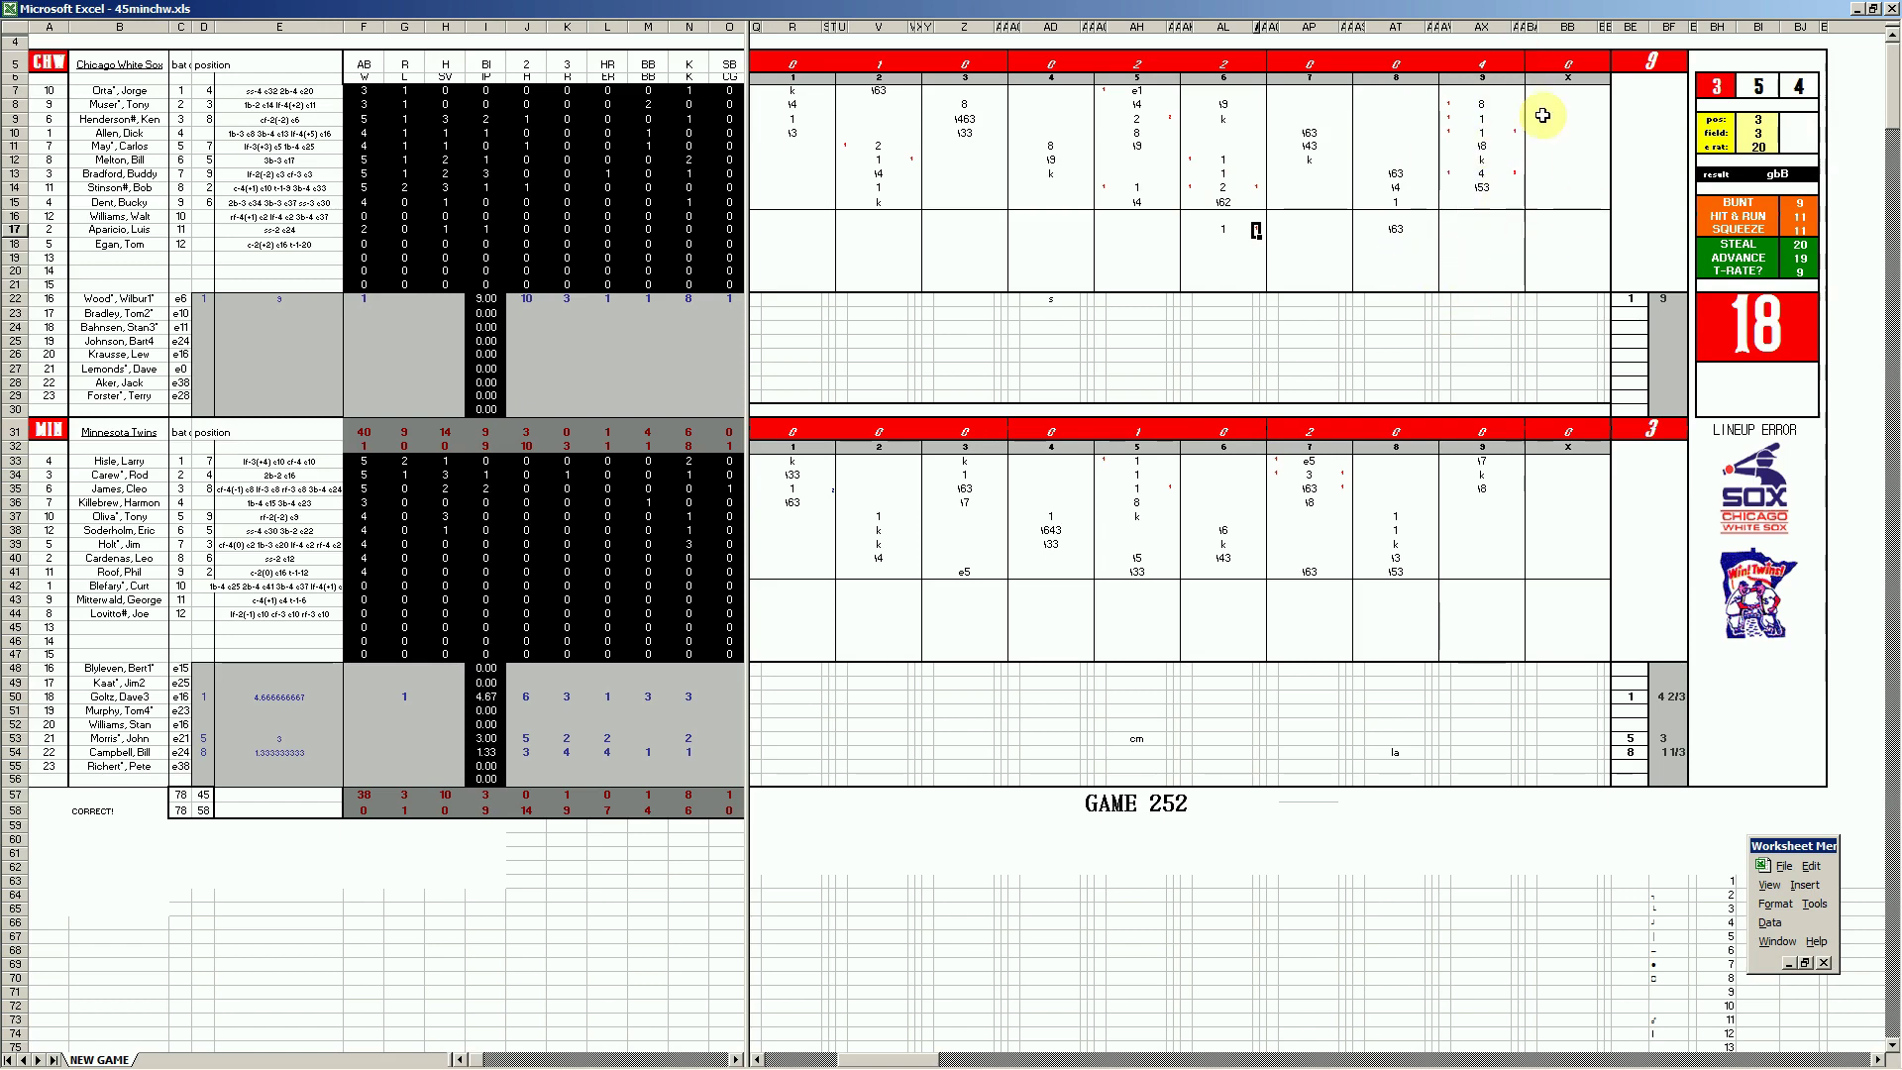
pyautogui.click(1483, 176)
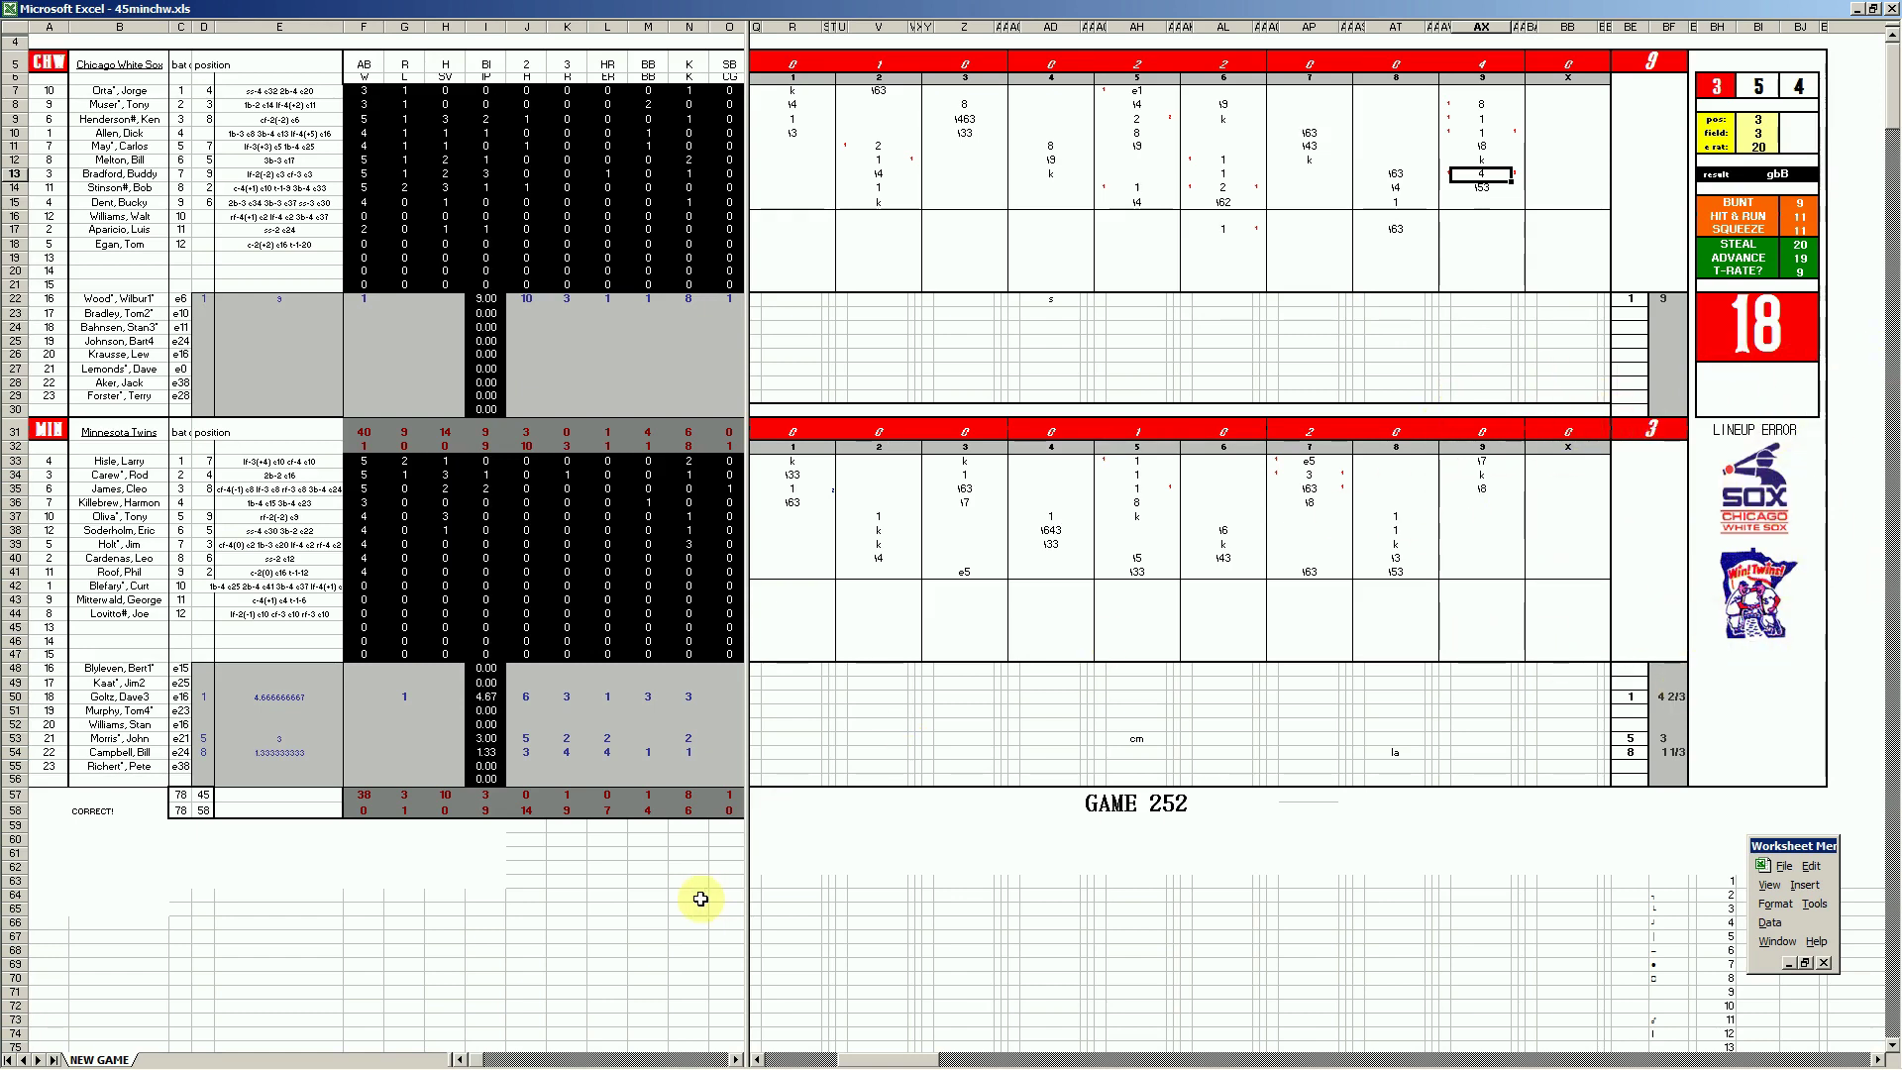
# - Close the 45minchw.xls workbook without saving its changes
pyautogui.rightClick(751, 1065)
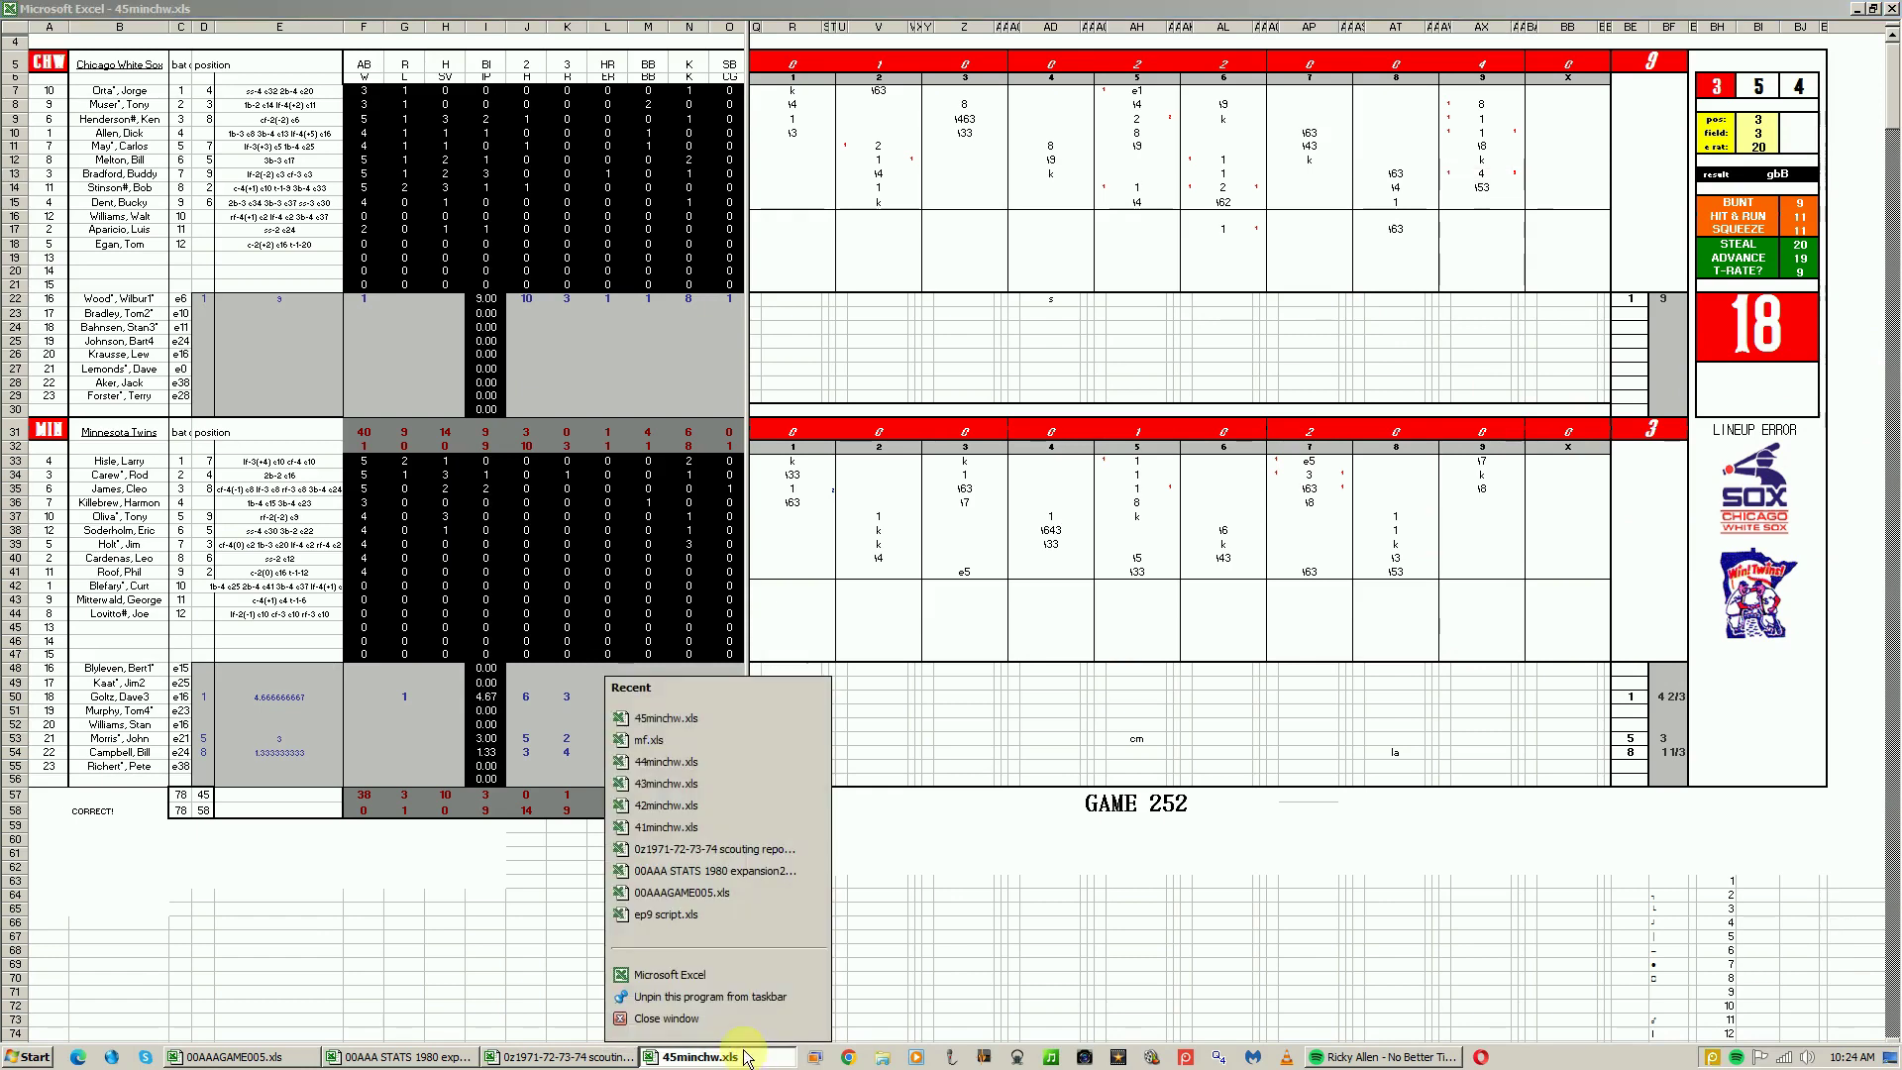
pyautogui.click(718, 1003)
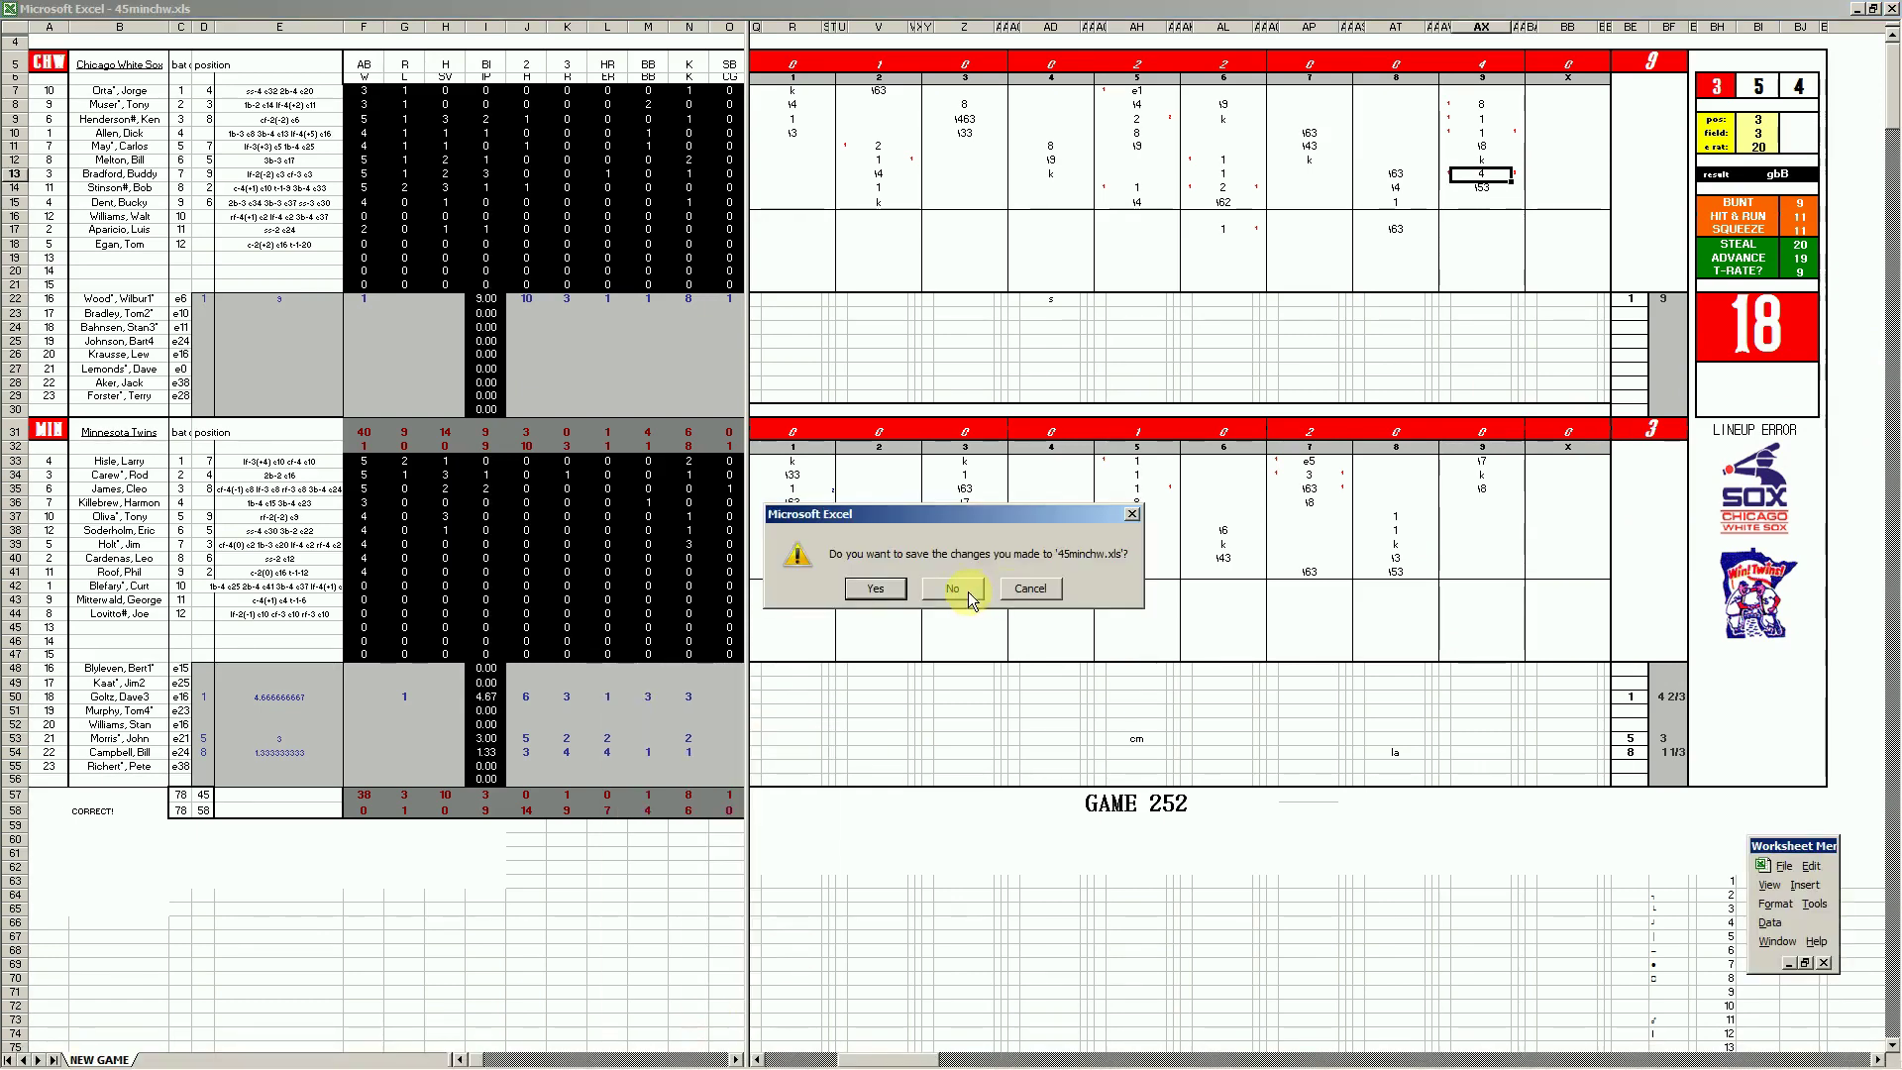
pyautogui.click(967, 592)
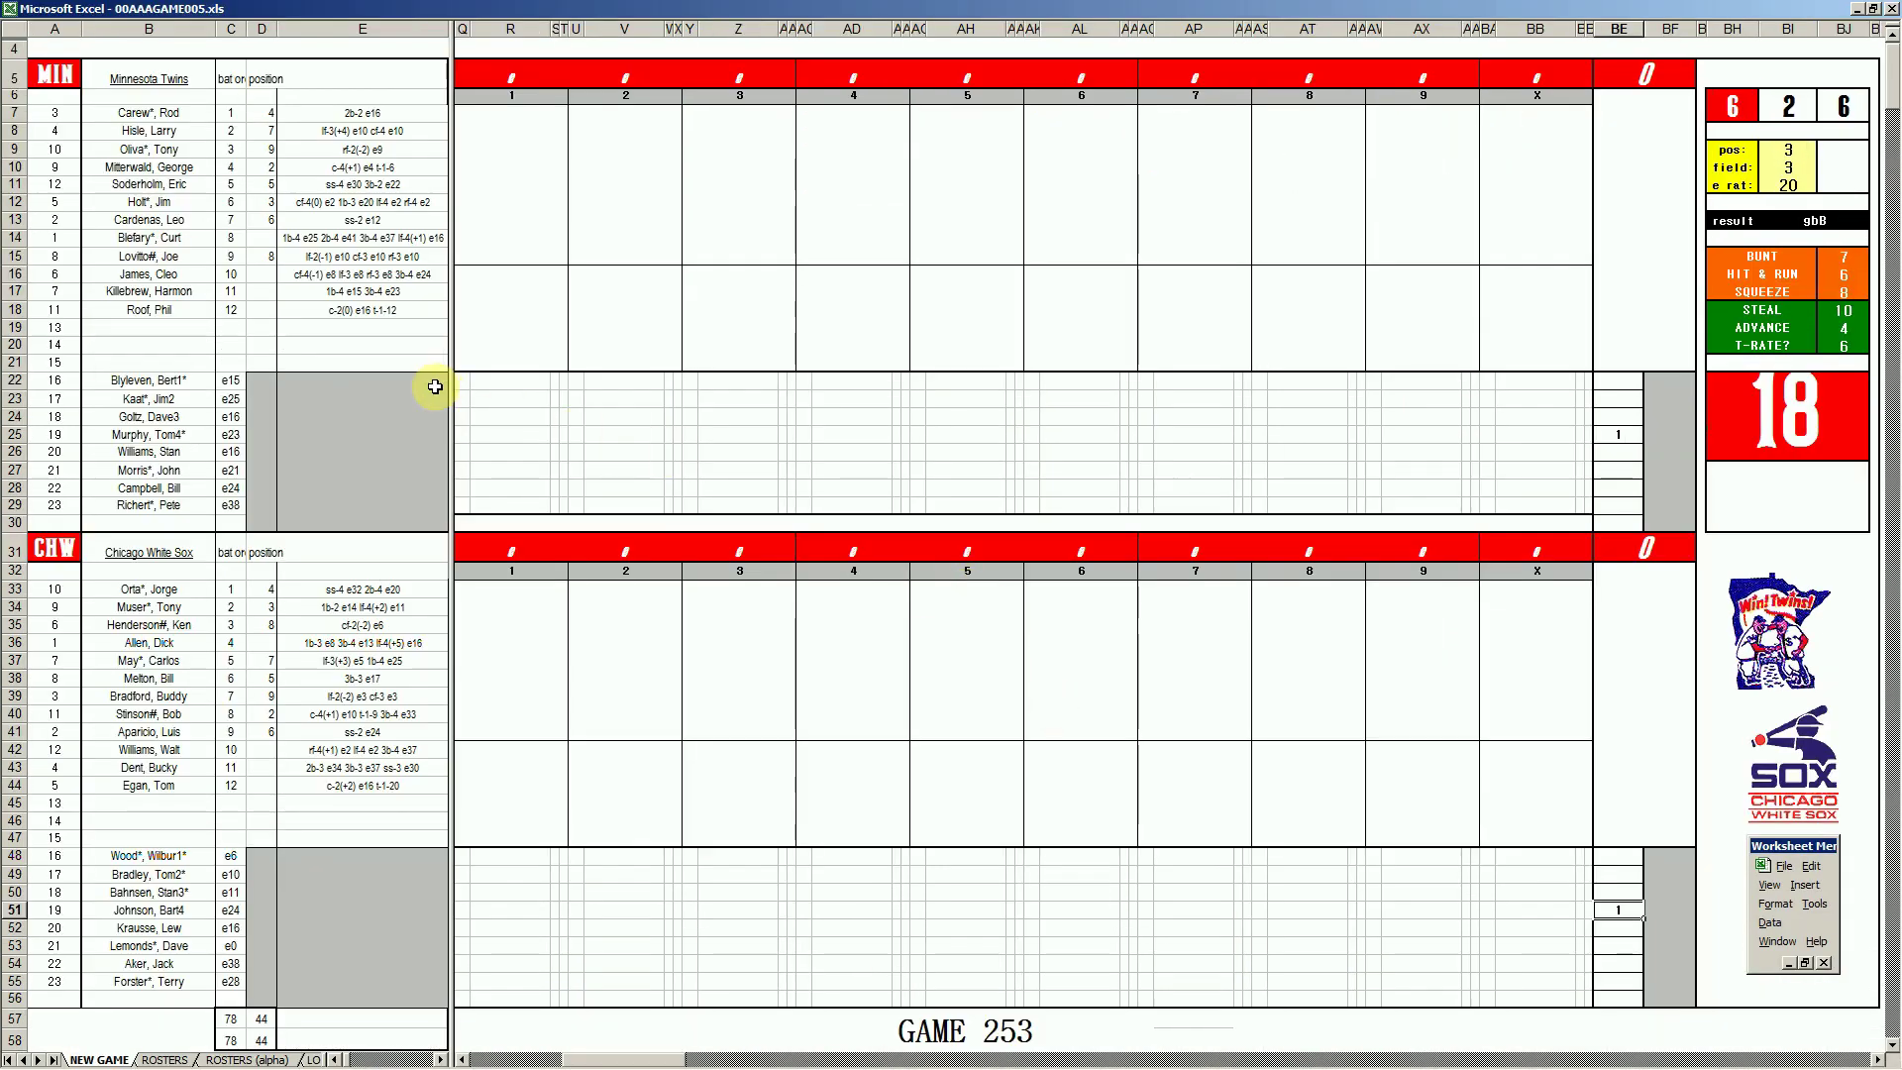
# - Review the Twins' bench hitters and pitching staff for game 253 in 00AAAGAME005.xls
pyautogui.click(199, 292)
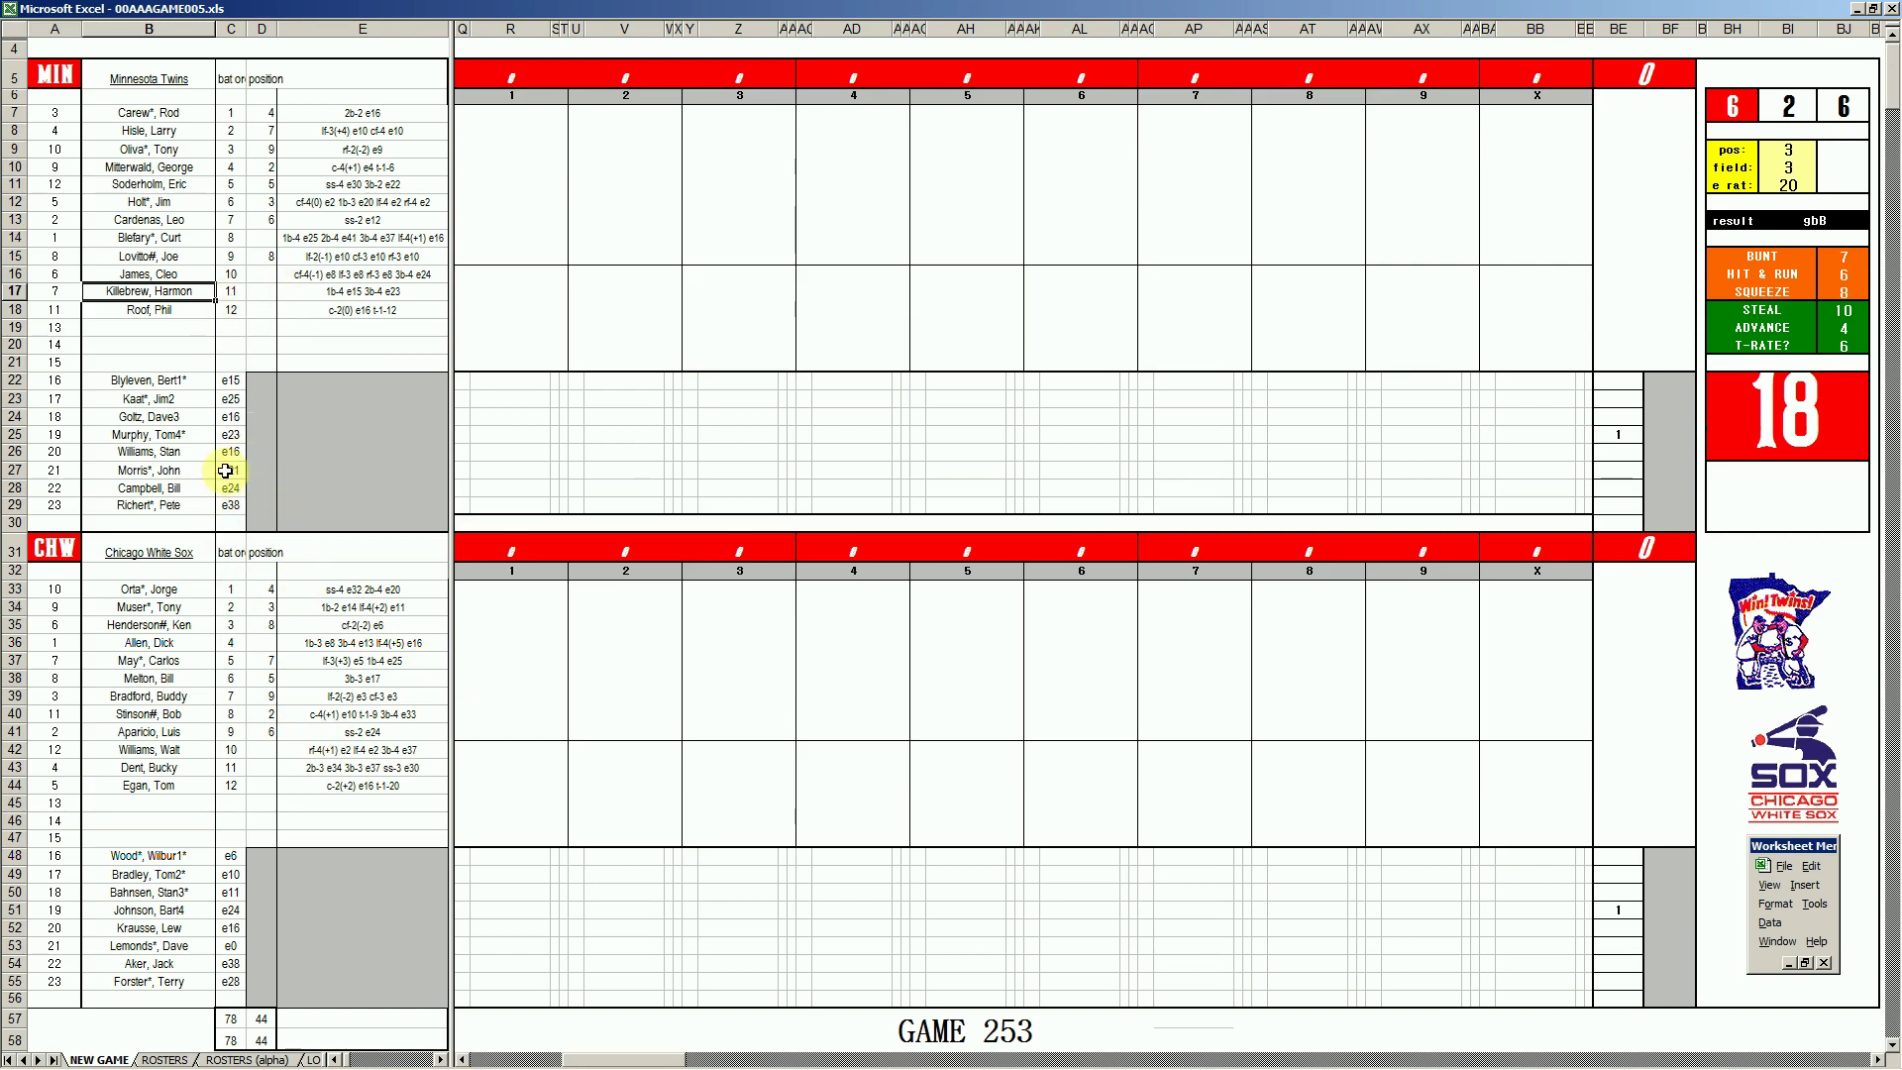
pyautogui.click(183, 436)
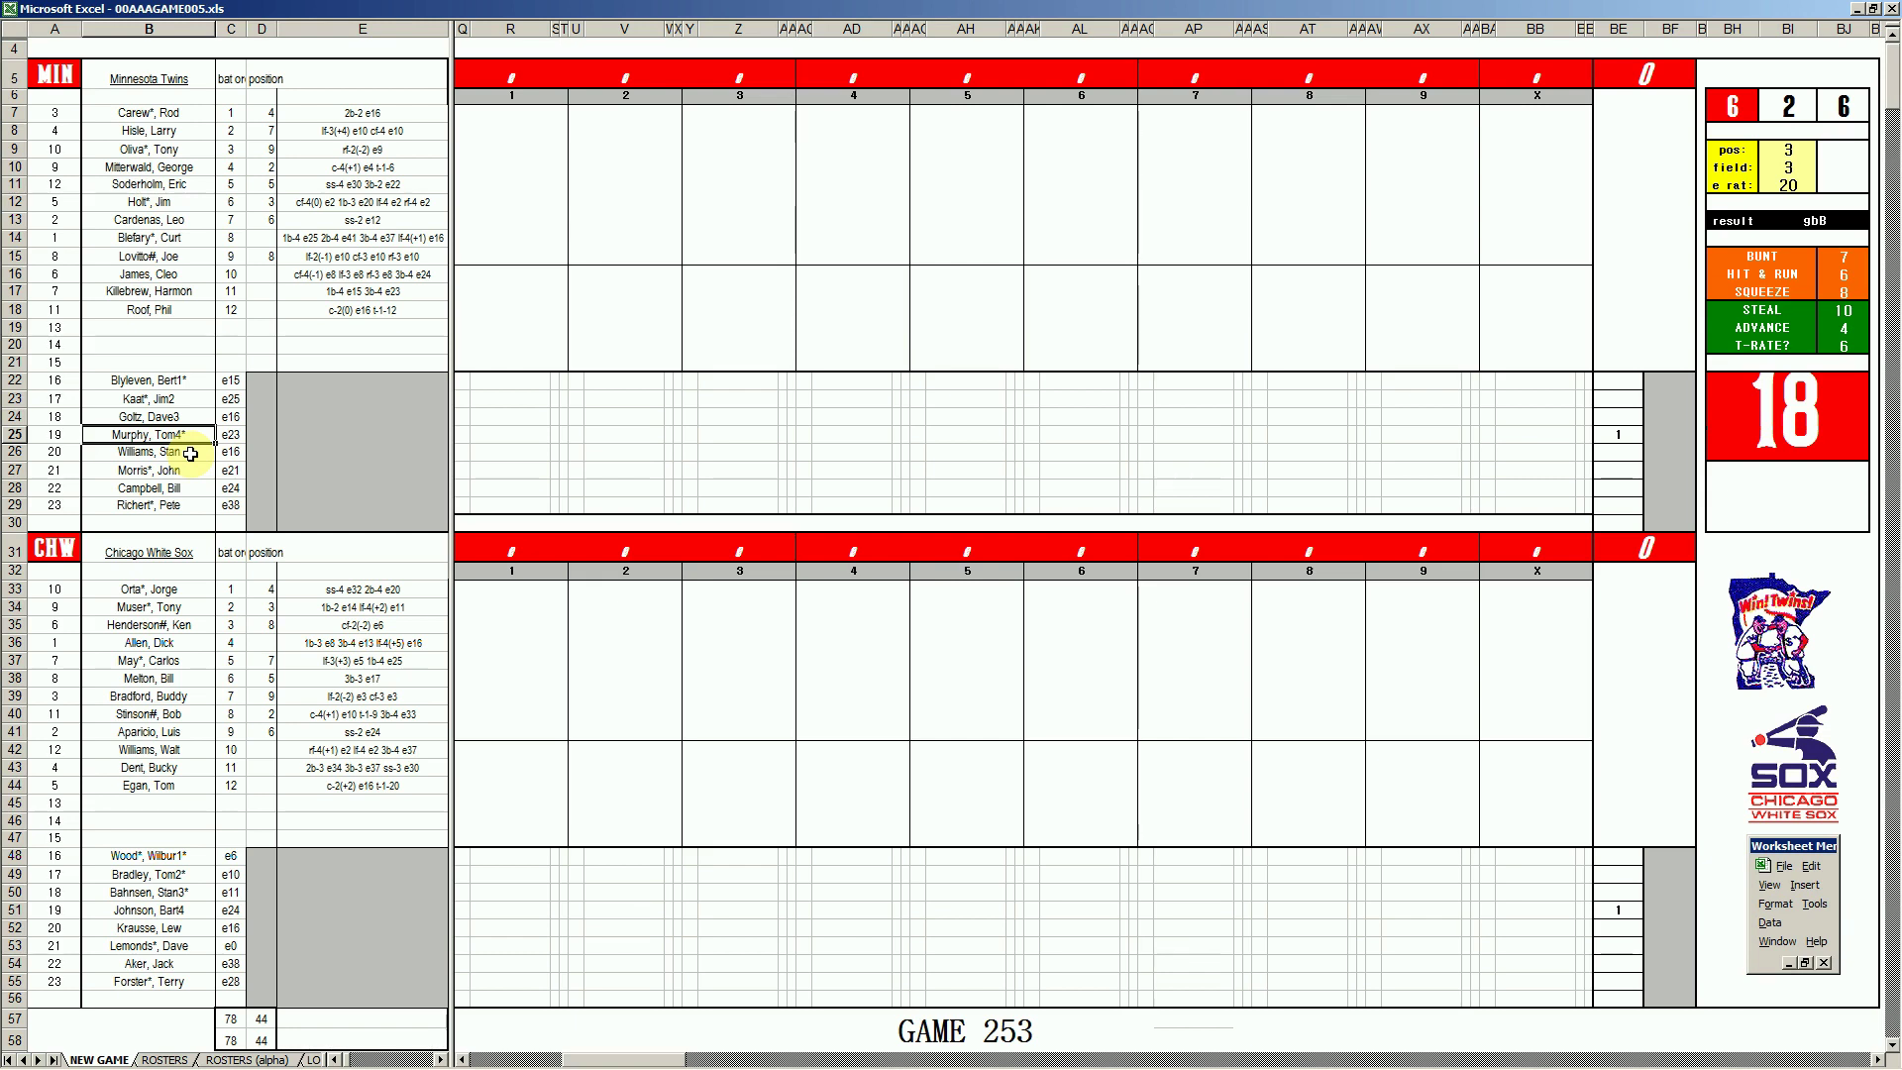
pyautogui.press('Up')
pyautogui.press('Right')
pyautogui.press('Right')
pyautogui.press('Right')
pyautogui.press('Right')
pyautogui.press('Left')
pyautogui.press('Left')
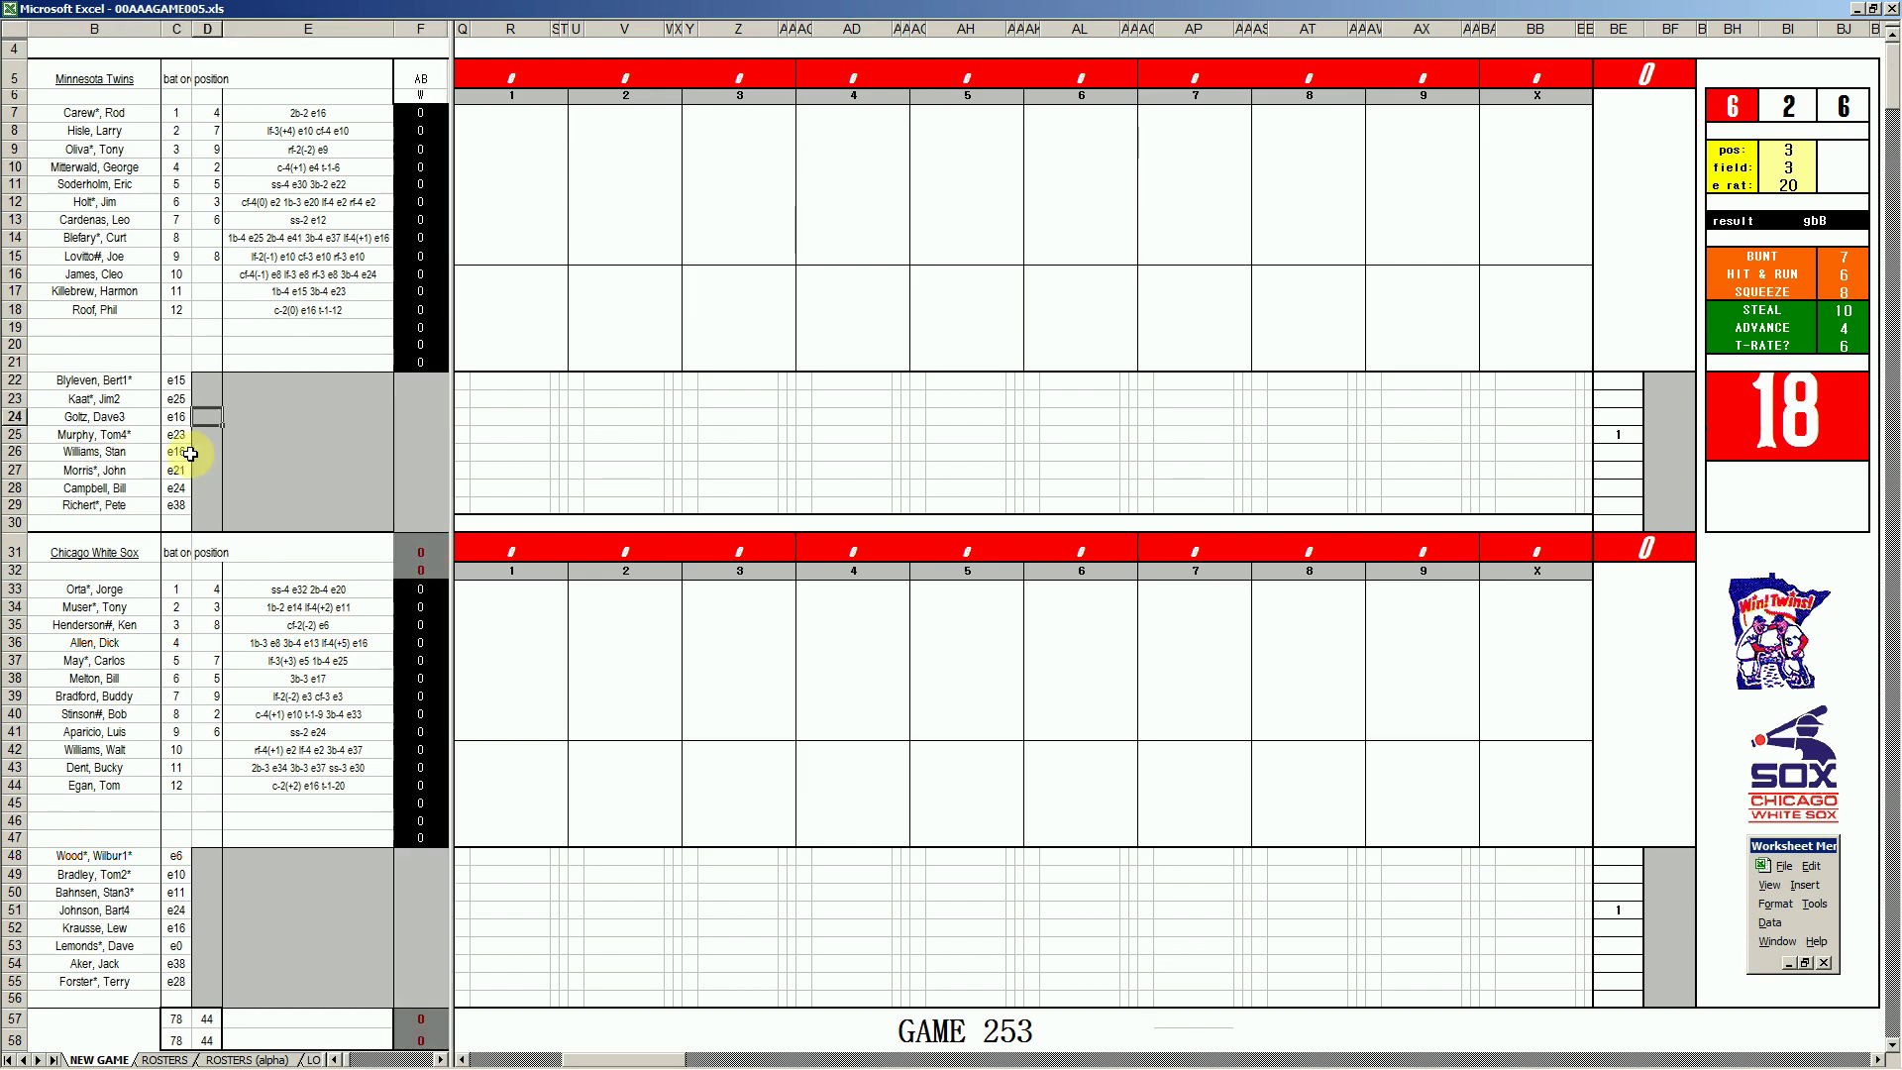
pyautogui.press('Home')
# - Record the Twins' first inning as k, k, 8 and k for their first four batters
pyautogui.click(523, 116)
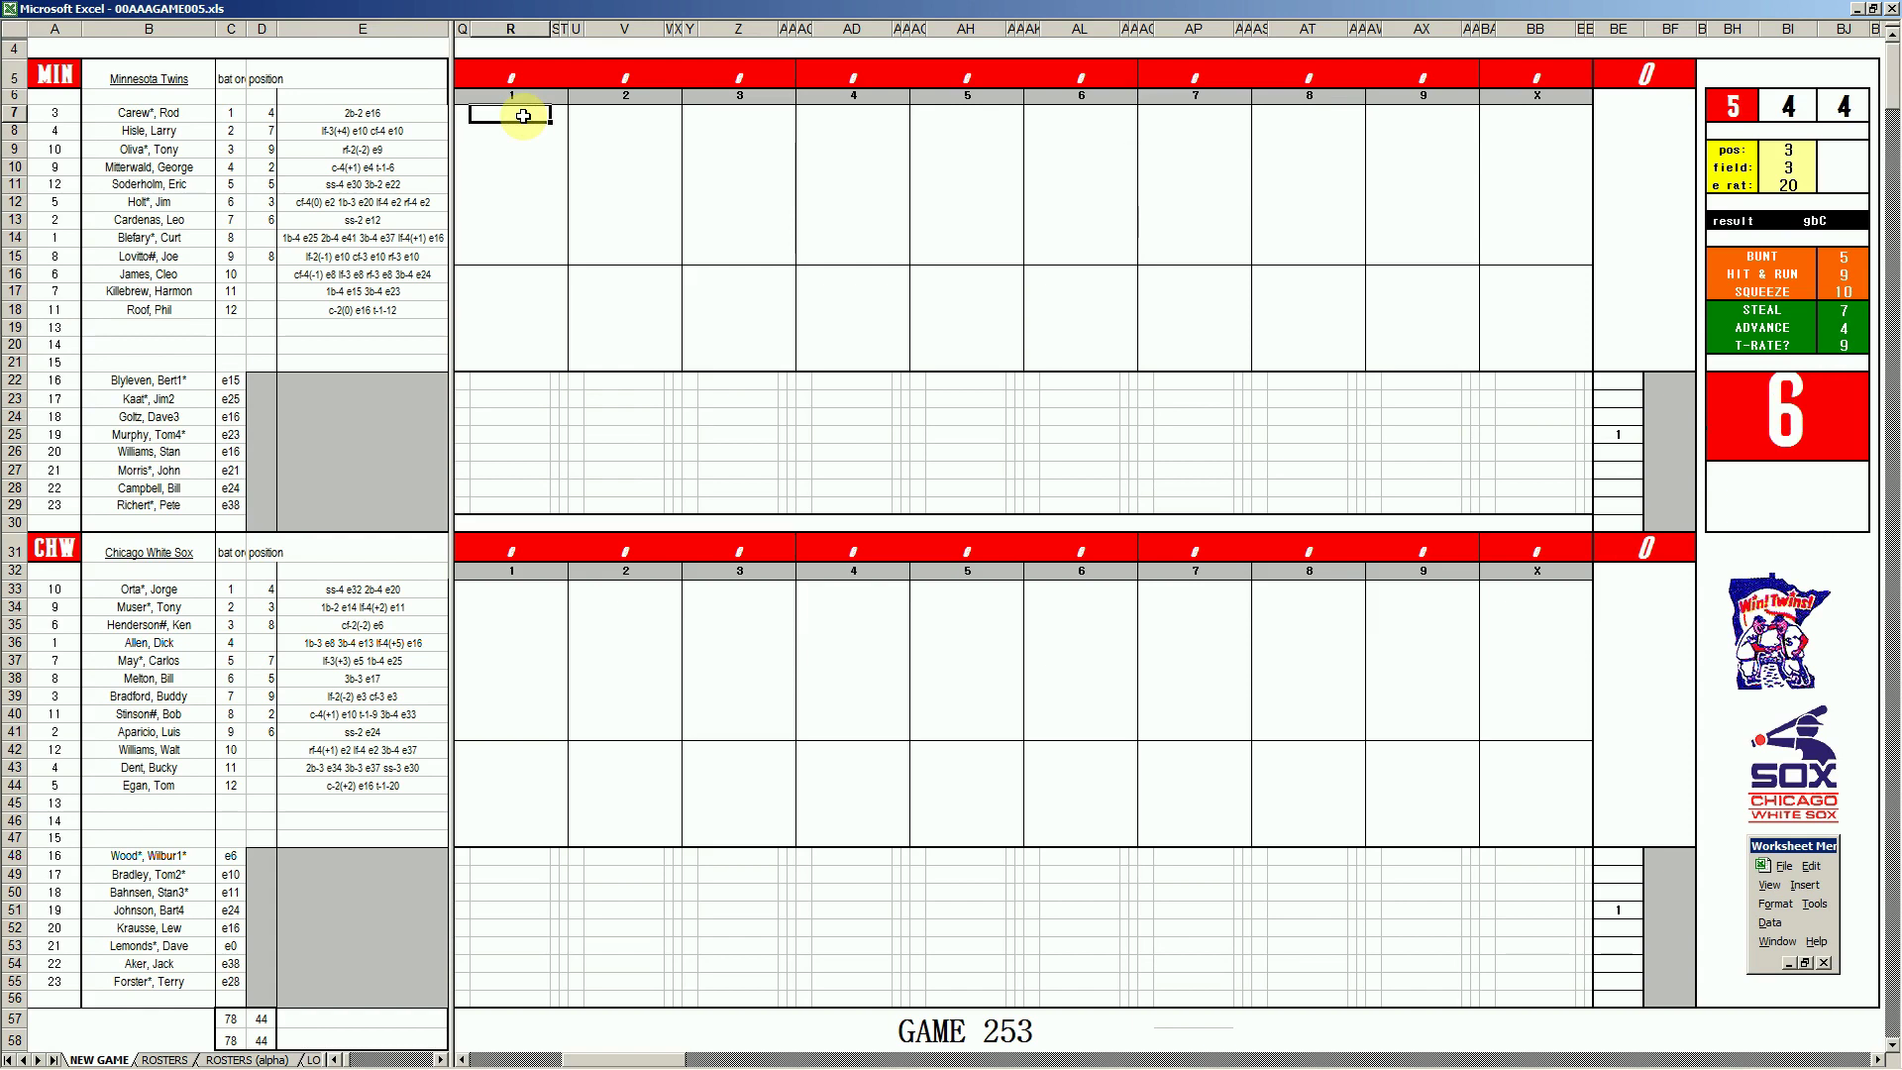
pyautogui.write('k')
pyautogui.press('Return')
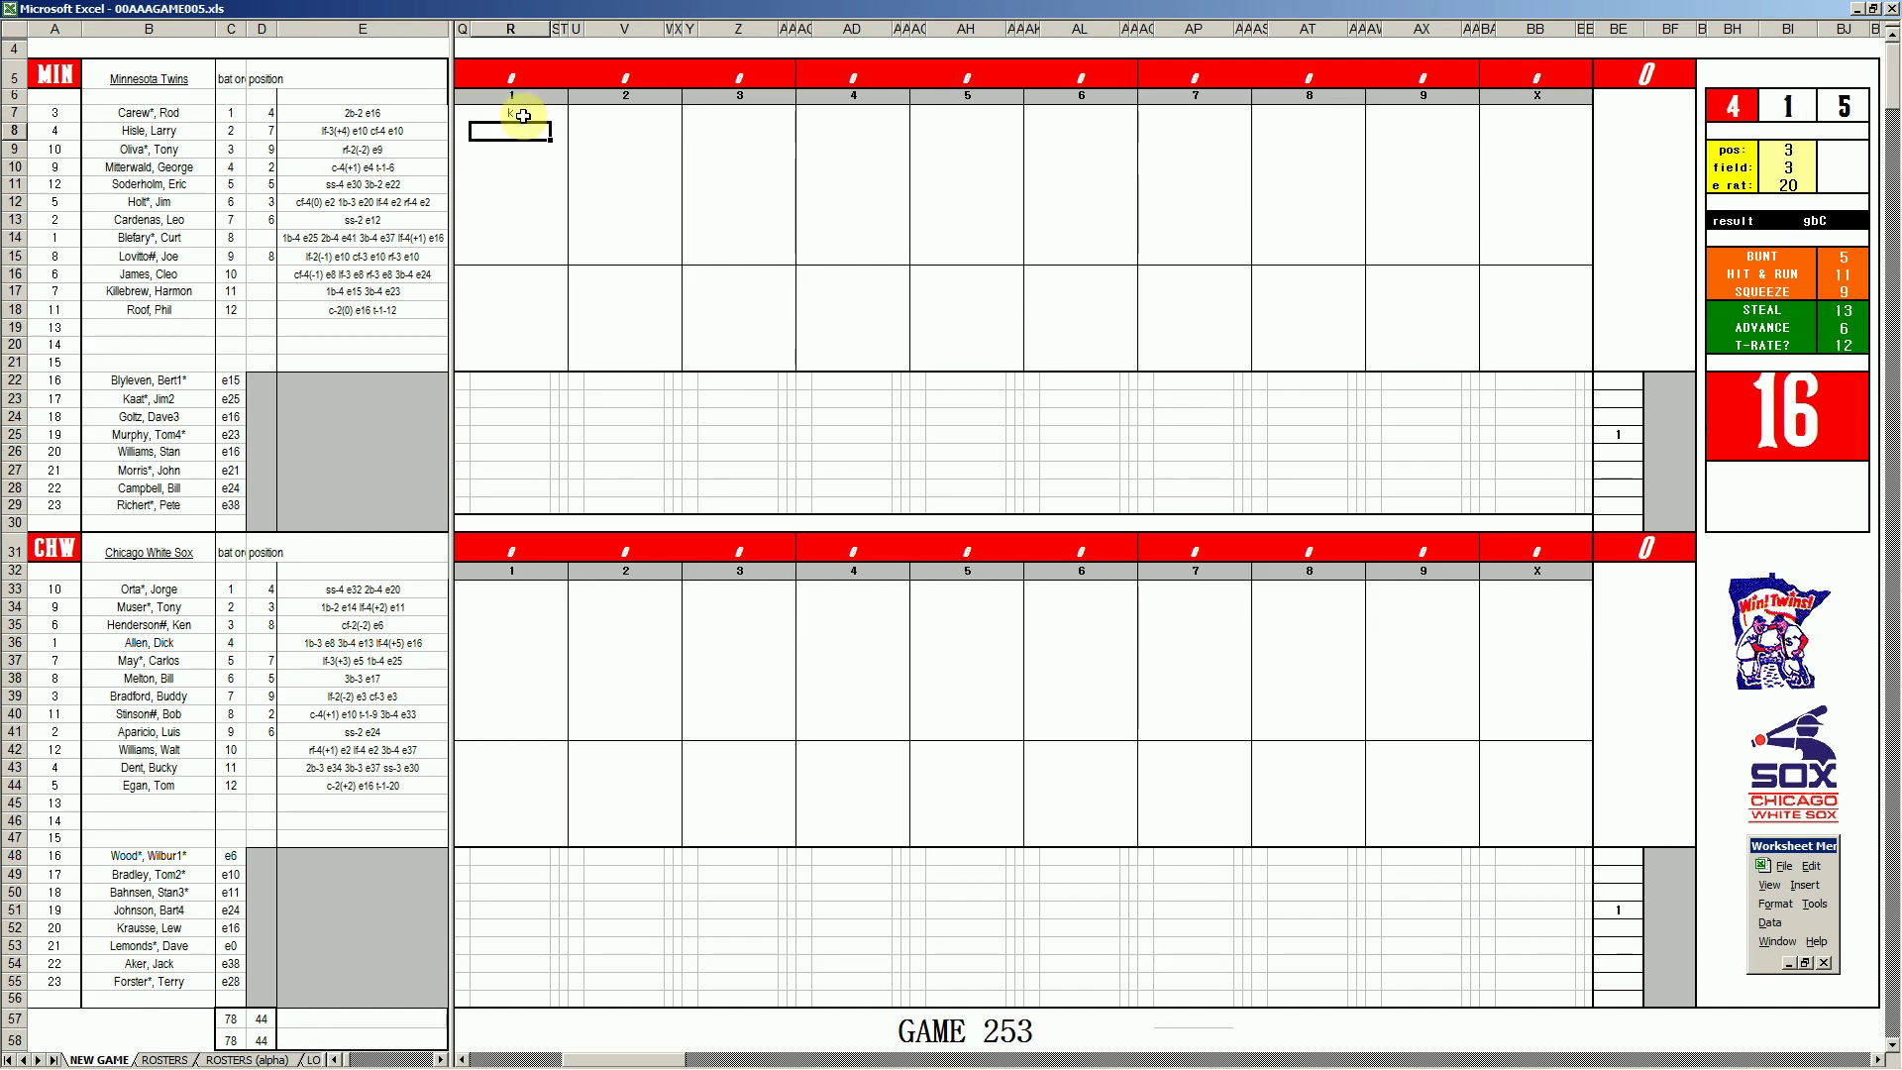
pyautogui.doubleClick(523, 116)
pyautogui.press('Return')
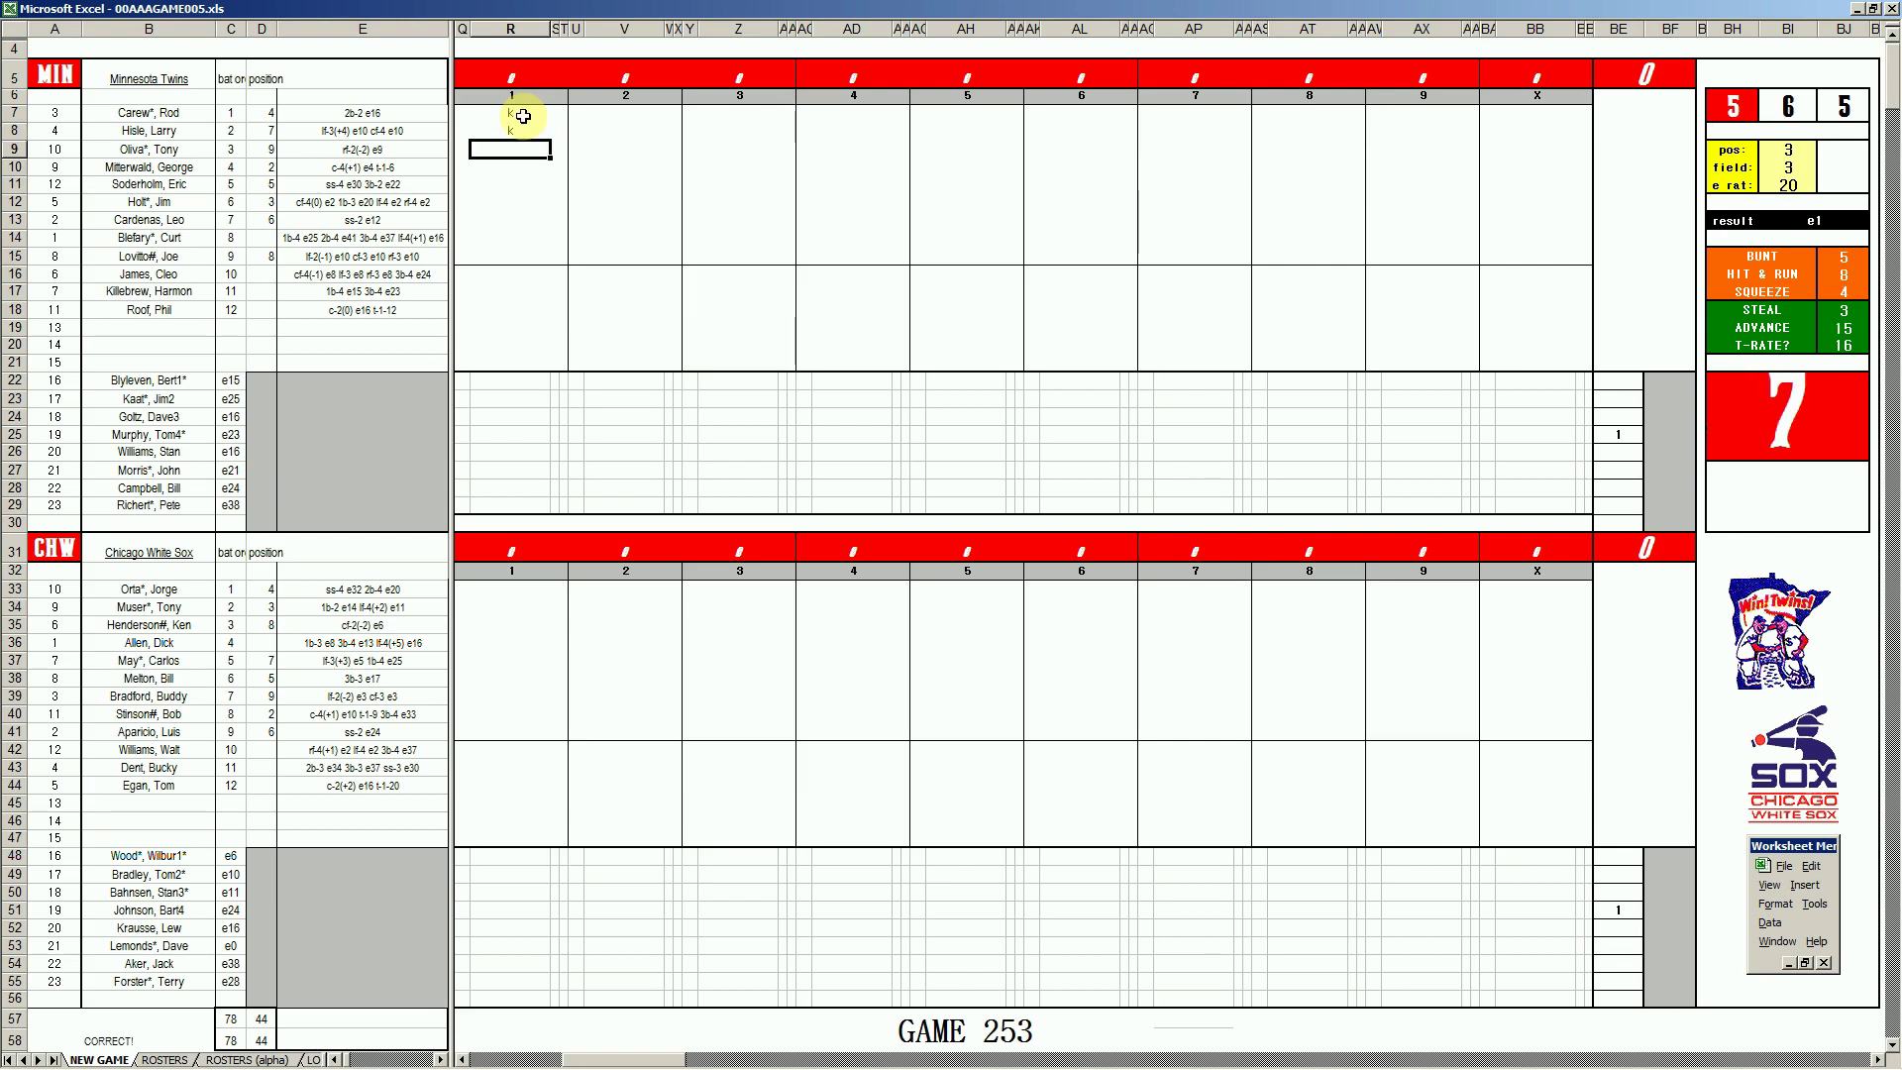
pyautogui.write('8')
pyautogui.press('Return')
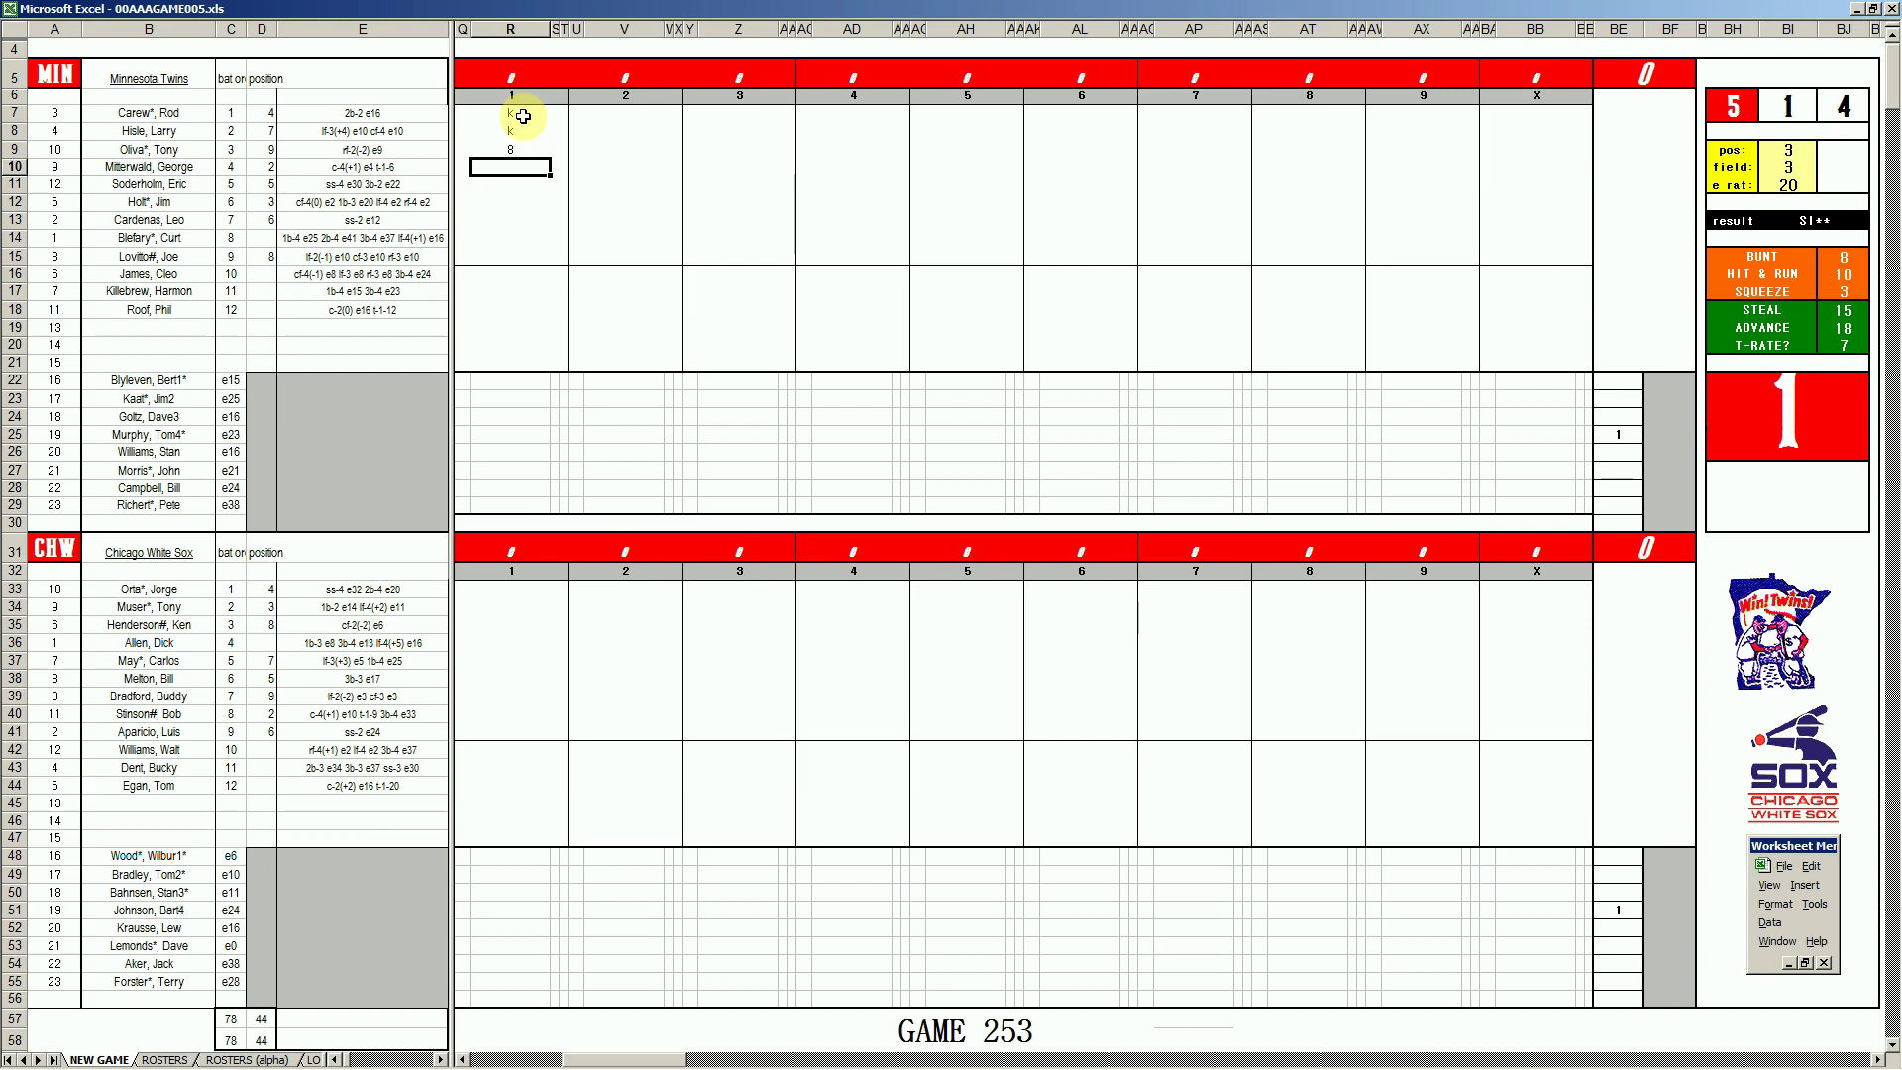
pyautogui.write('k')
# - Record the White Sox's first inning as #43, #43 and 8 for their first three batters
pyautogui.click(510, 591)
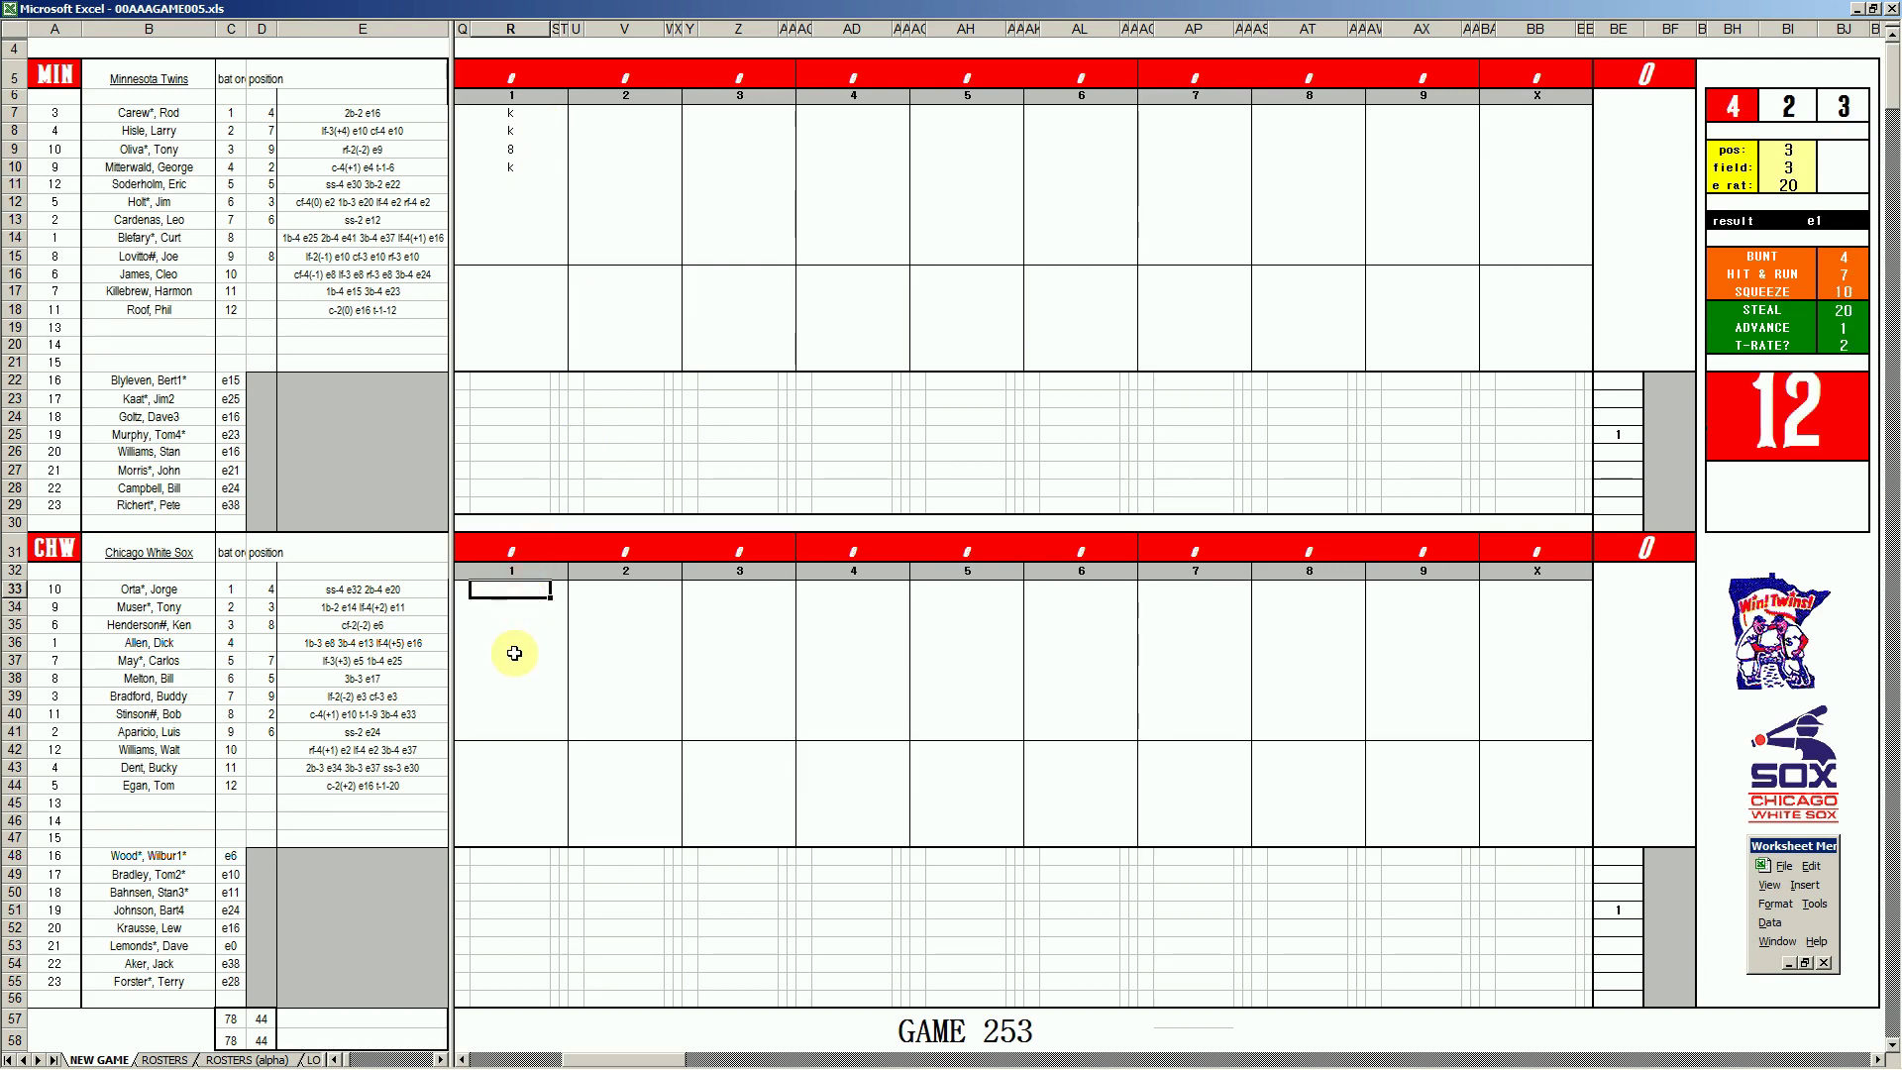
pyautogui.write('#43')
pyautogui.press('Return')
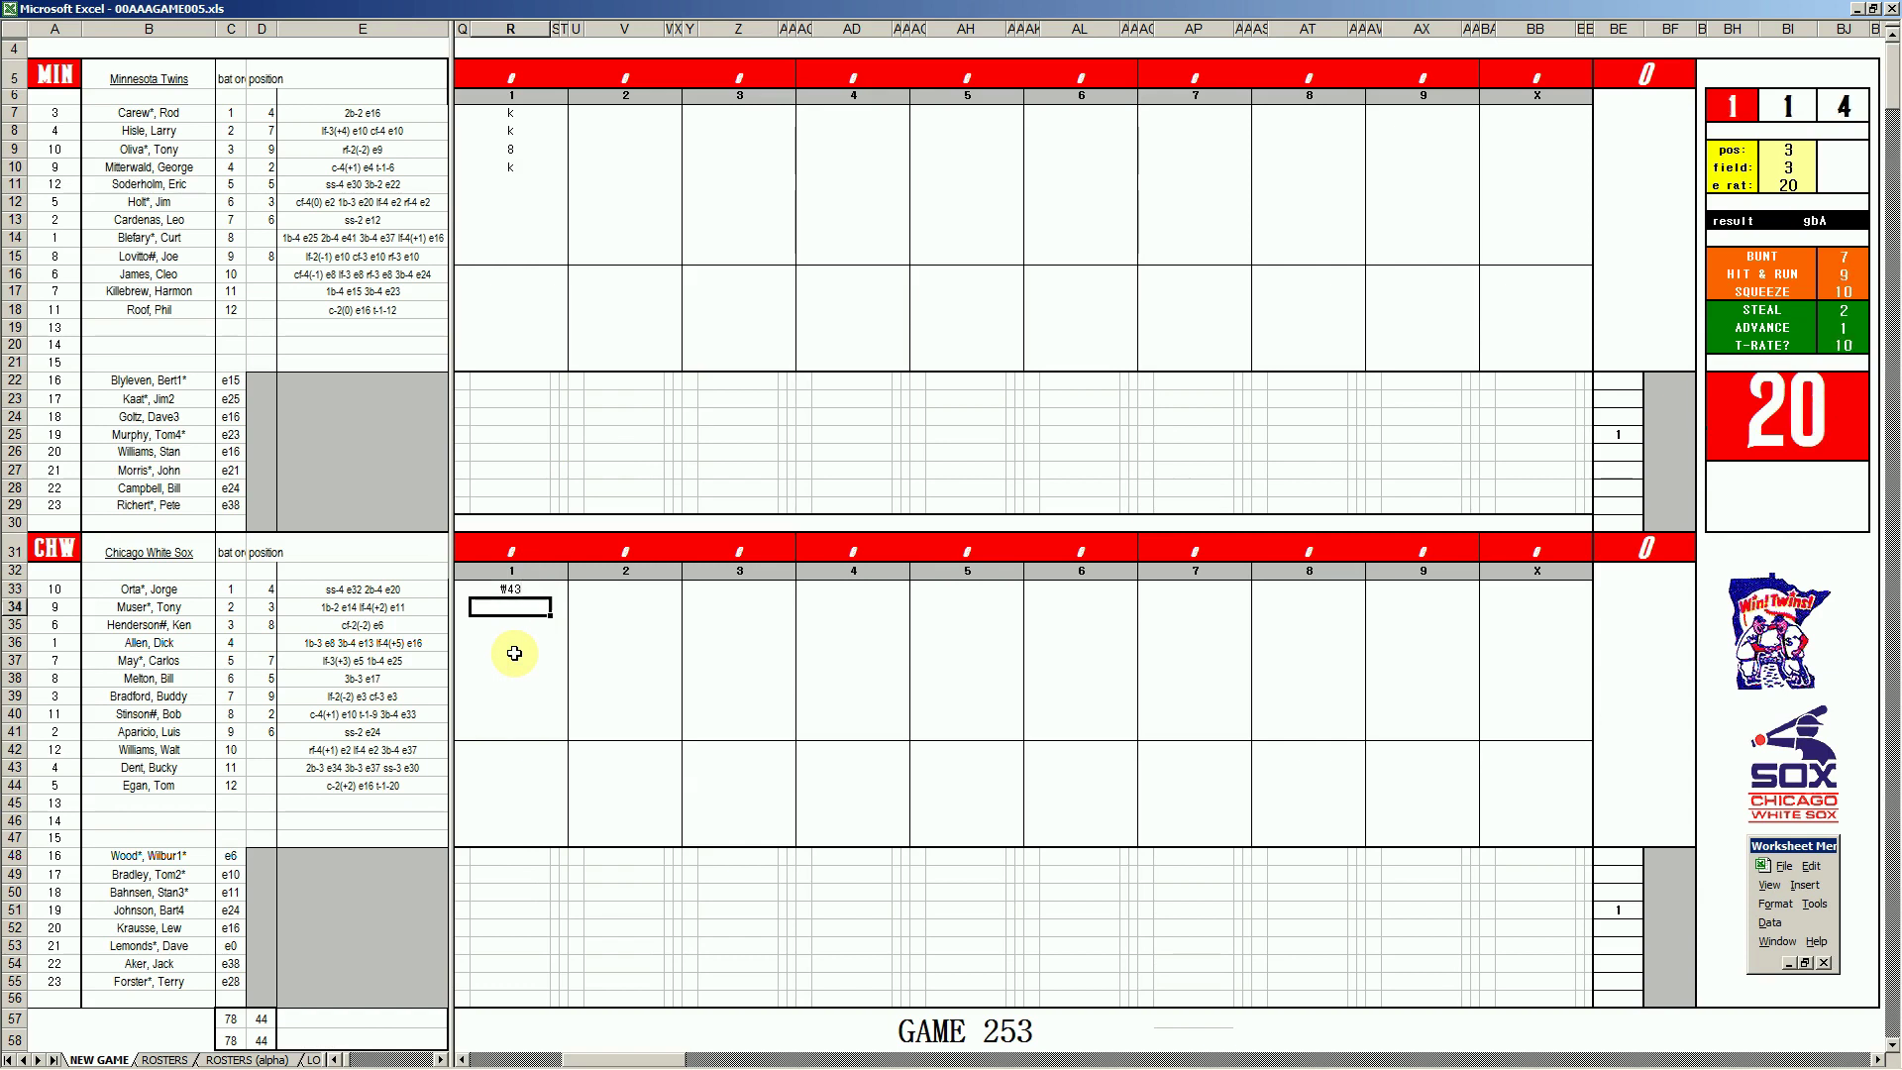
pyautogui.write('#43')
pyautogui.press('Return')
pyautogui.write('8')
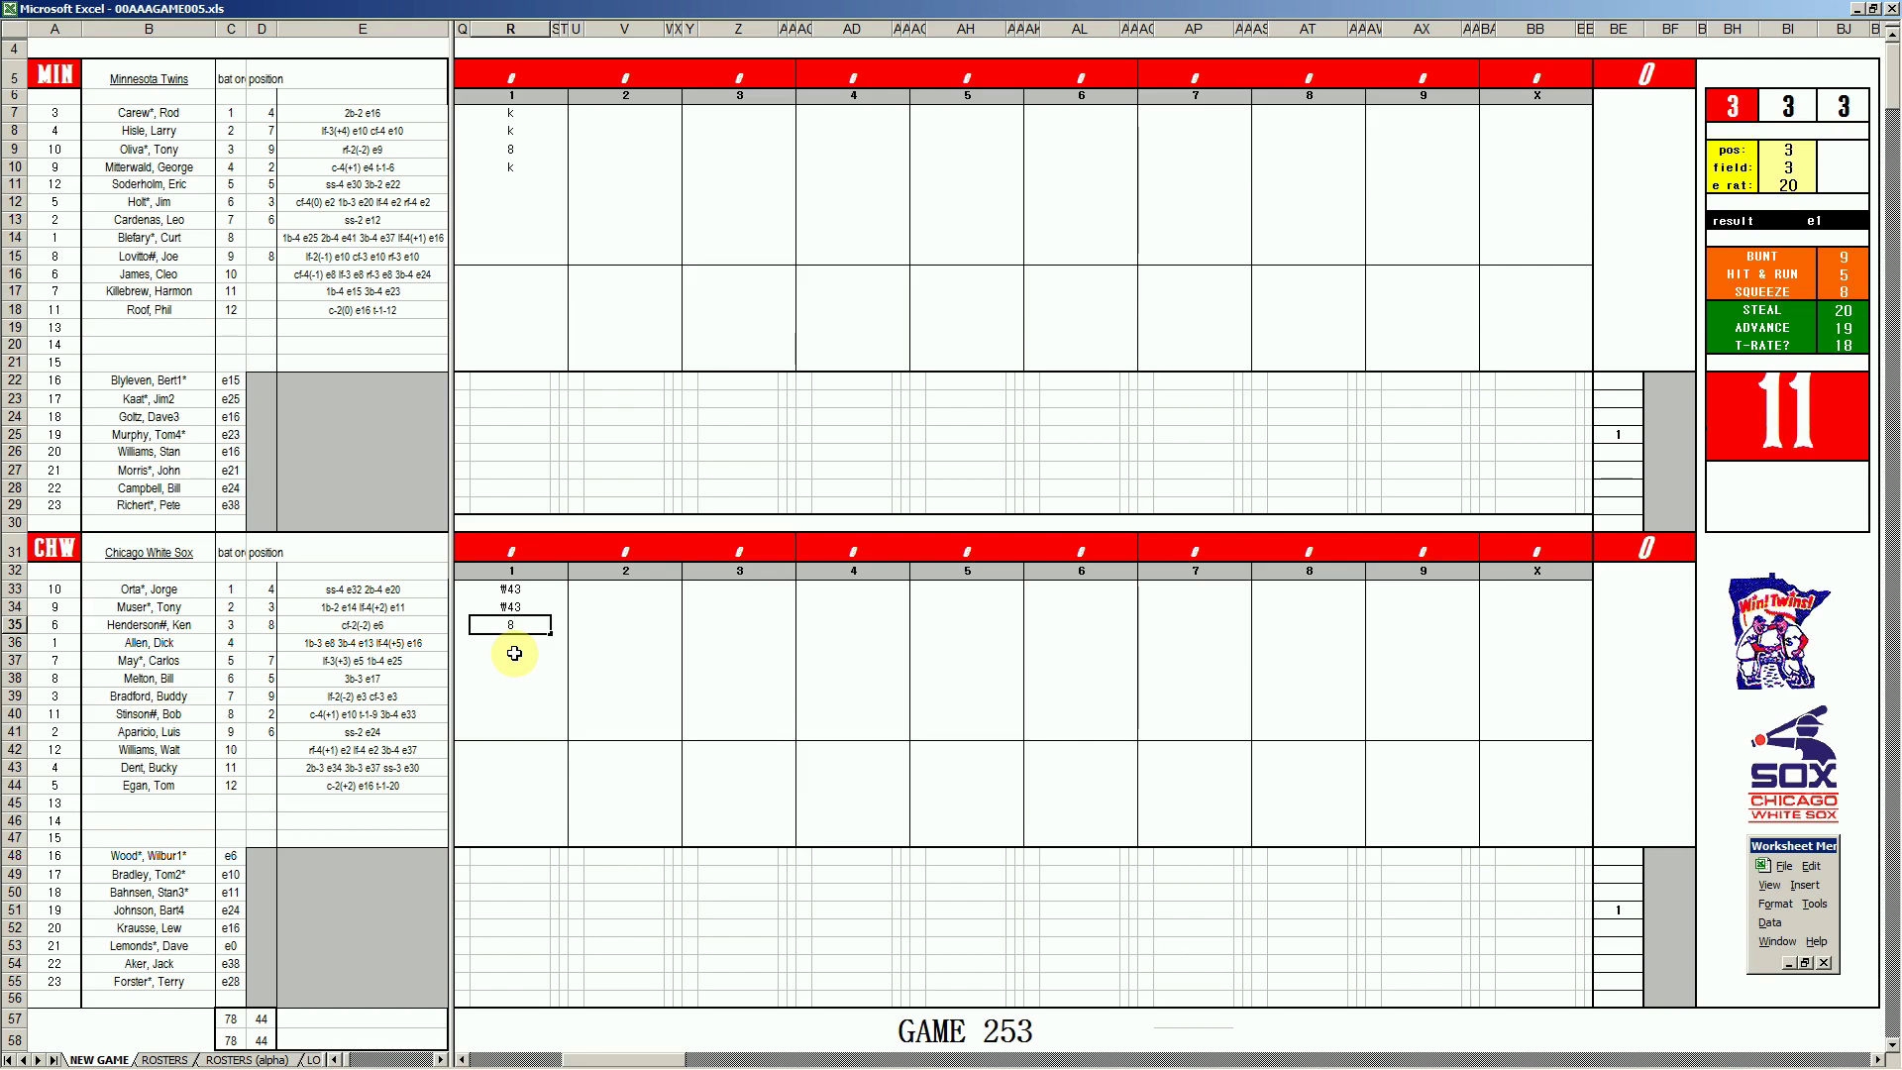
pyautogui.press('Return')
# - Enter s in the first inning for the first pitcher on the White Sox's list
pyautogui.press('Down')
pyautogui.press('Down')
pyautogui.press('Down')
pyautogui.press('Down')
pyautogui.press('Down')
pyautogui.press('Down')
pyautogui.press('Down')
pyautogui.press('Down')
pyautogui.press('Down')
pyautogui.press('Down')
pyautogui.press('Down')
pyautogui.press('Down')
pyautogui.press('Down')
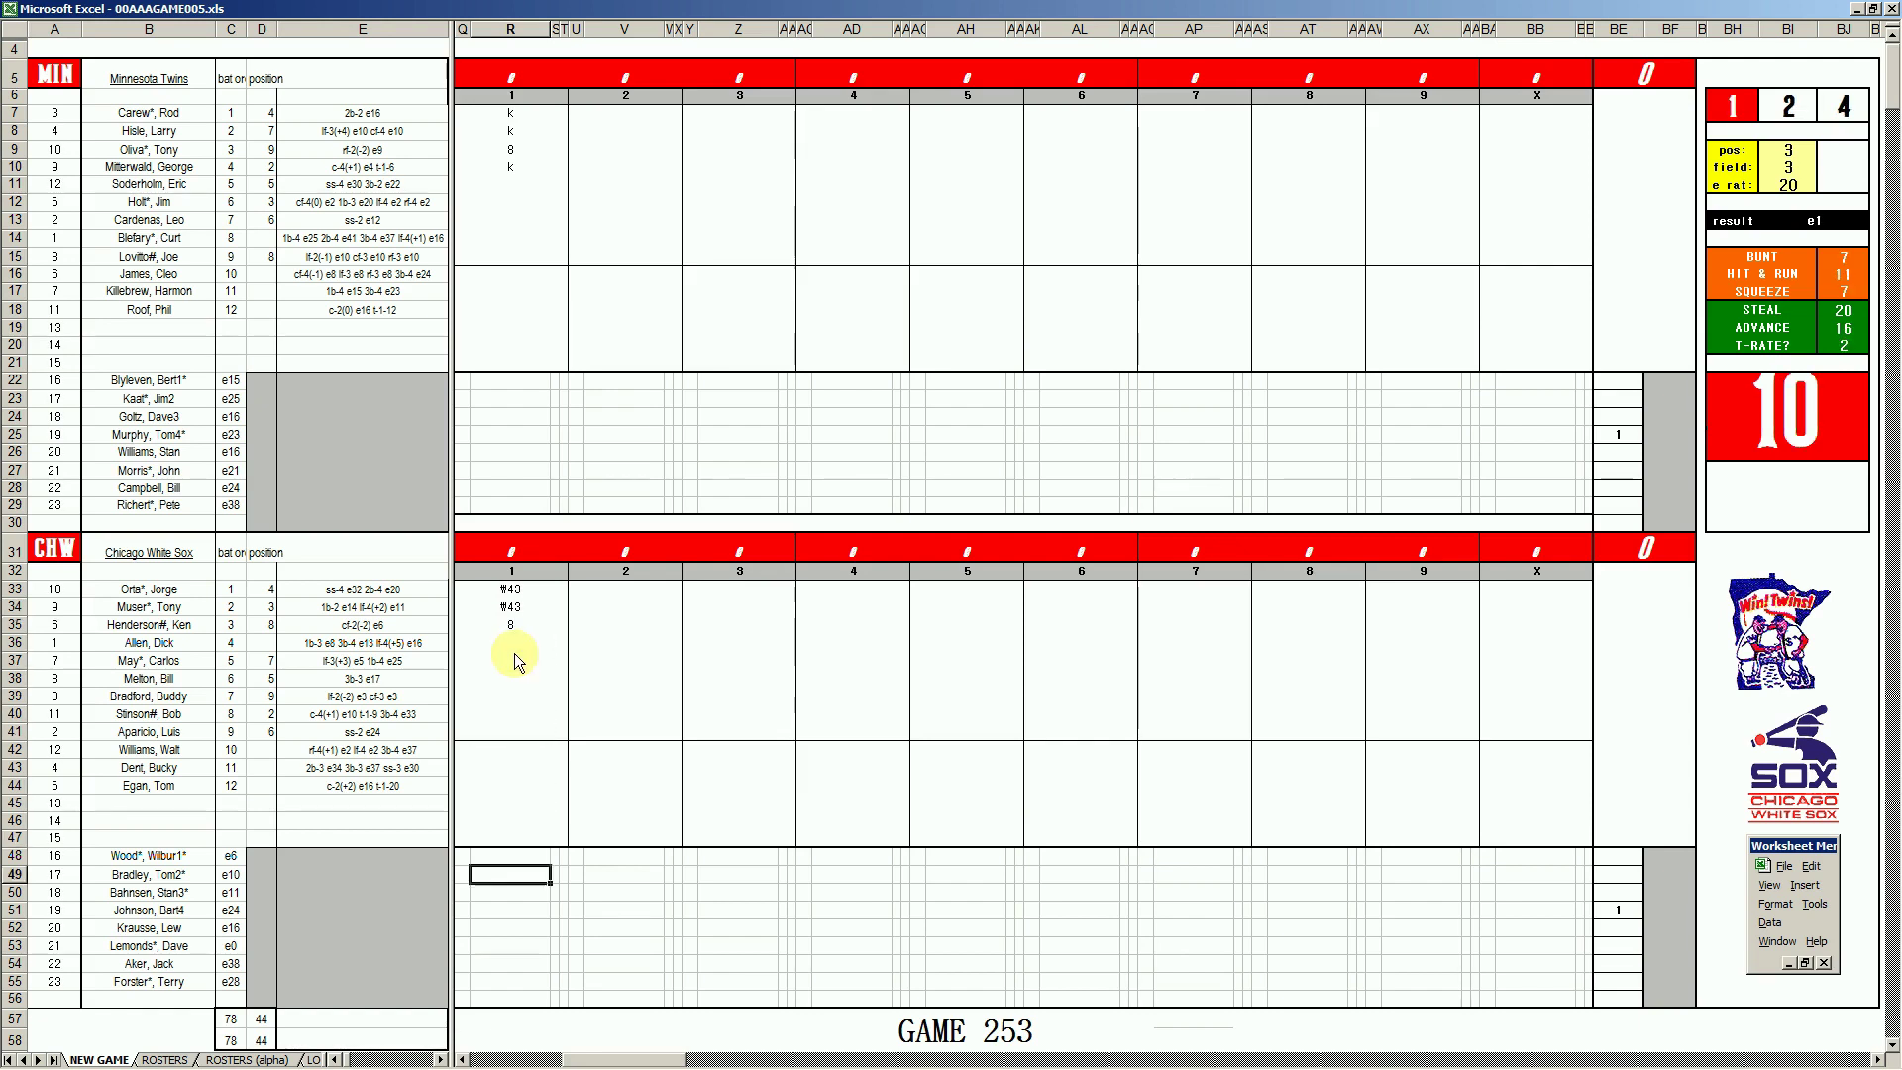
pyautogui.press('Up')
pyautogui.write('s')
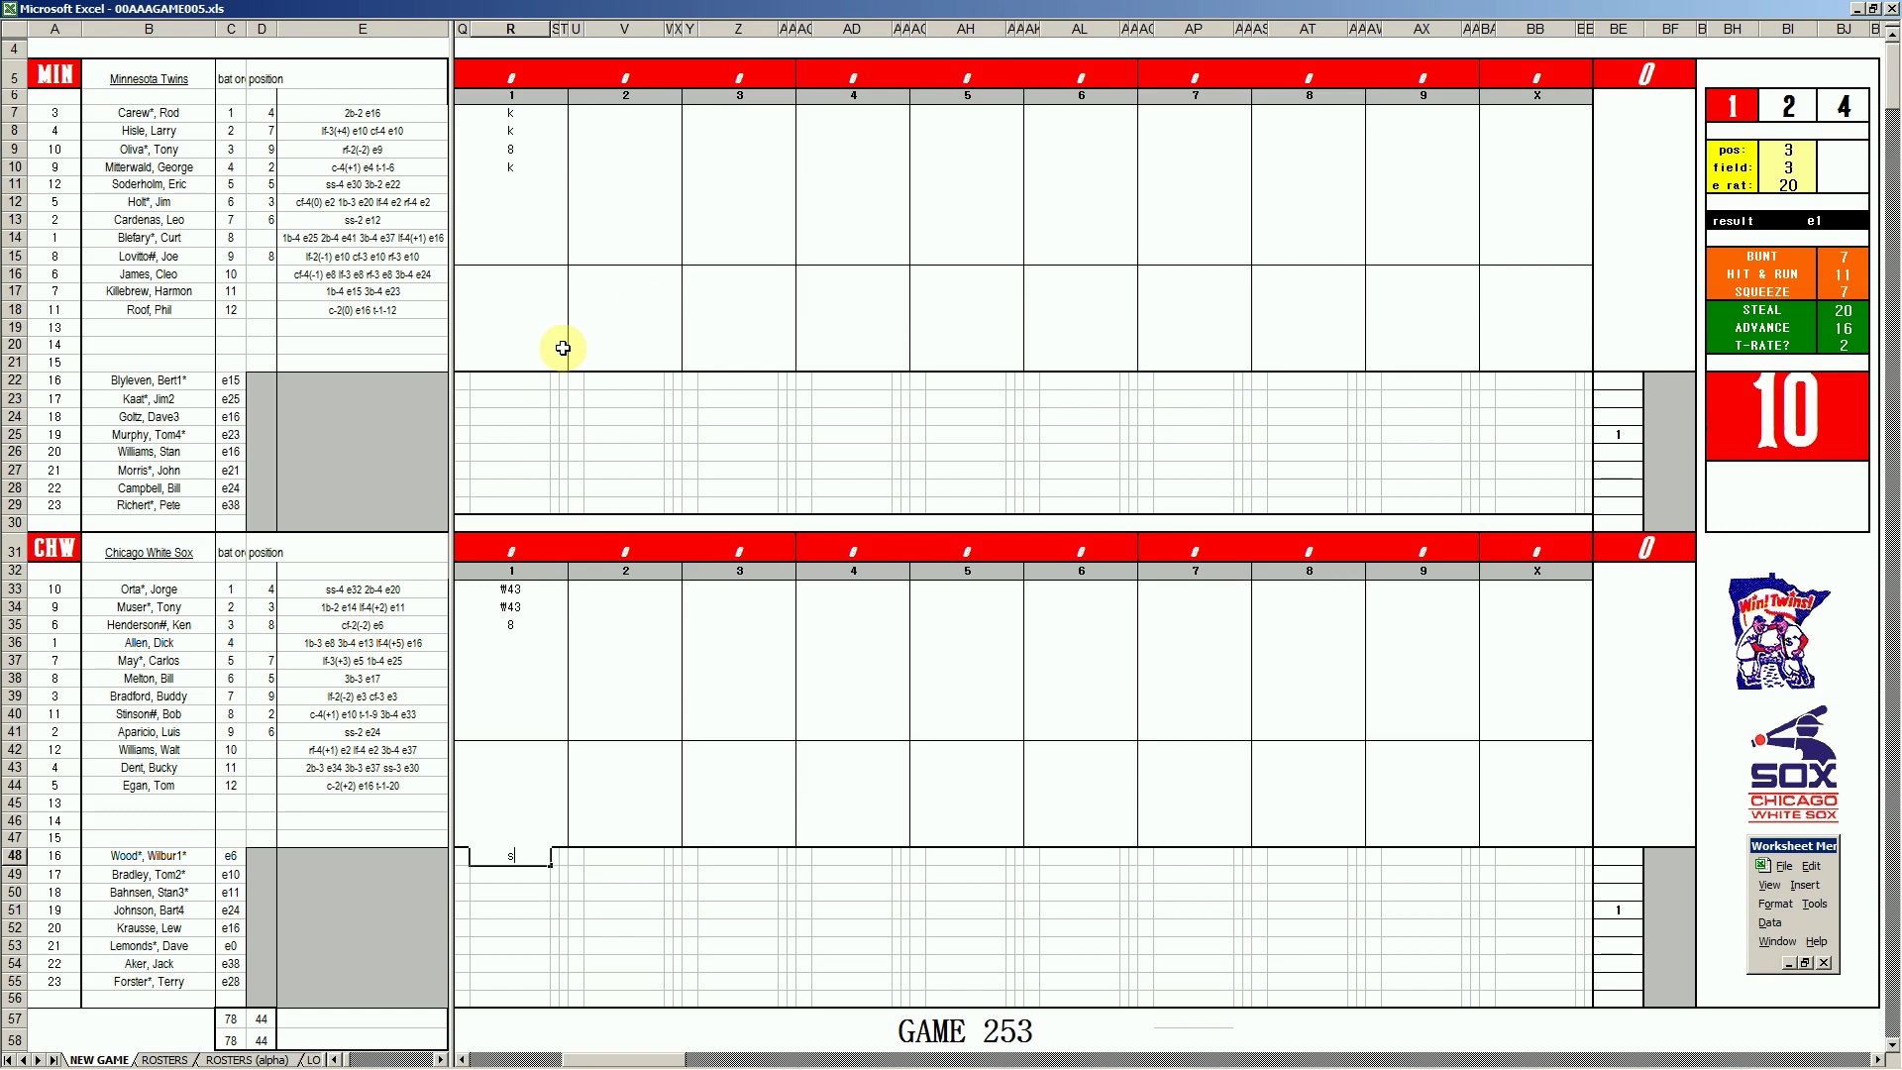
# - Record 1 for the Twins' fifth batter and 2 for their sixth batter in the second inning
pyautogui.click(601, 184)
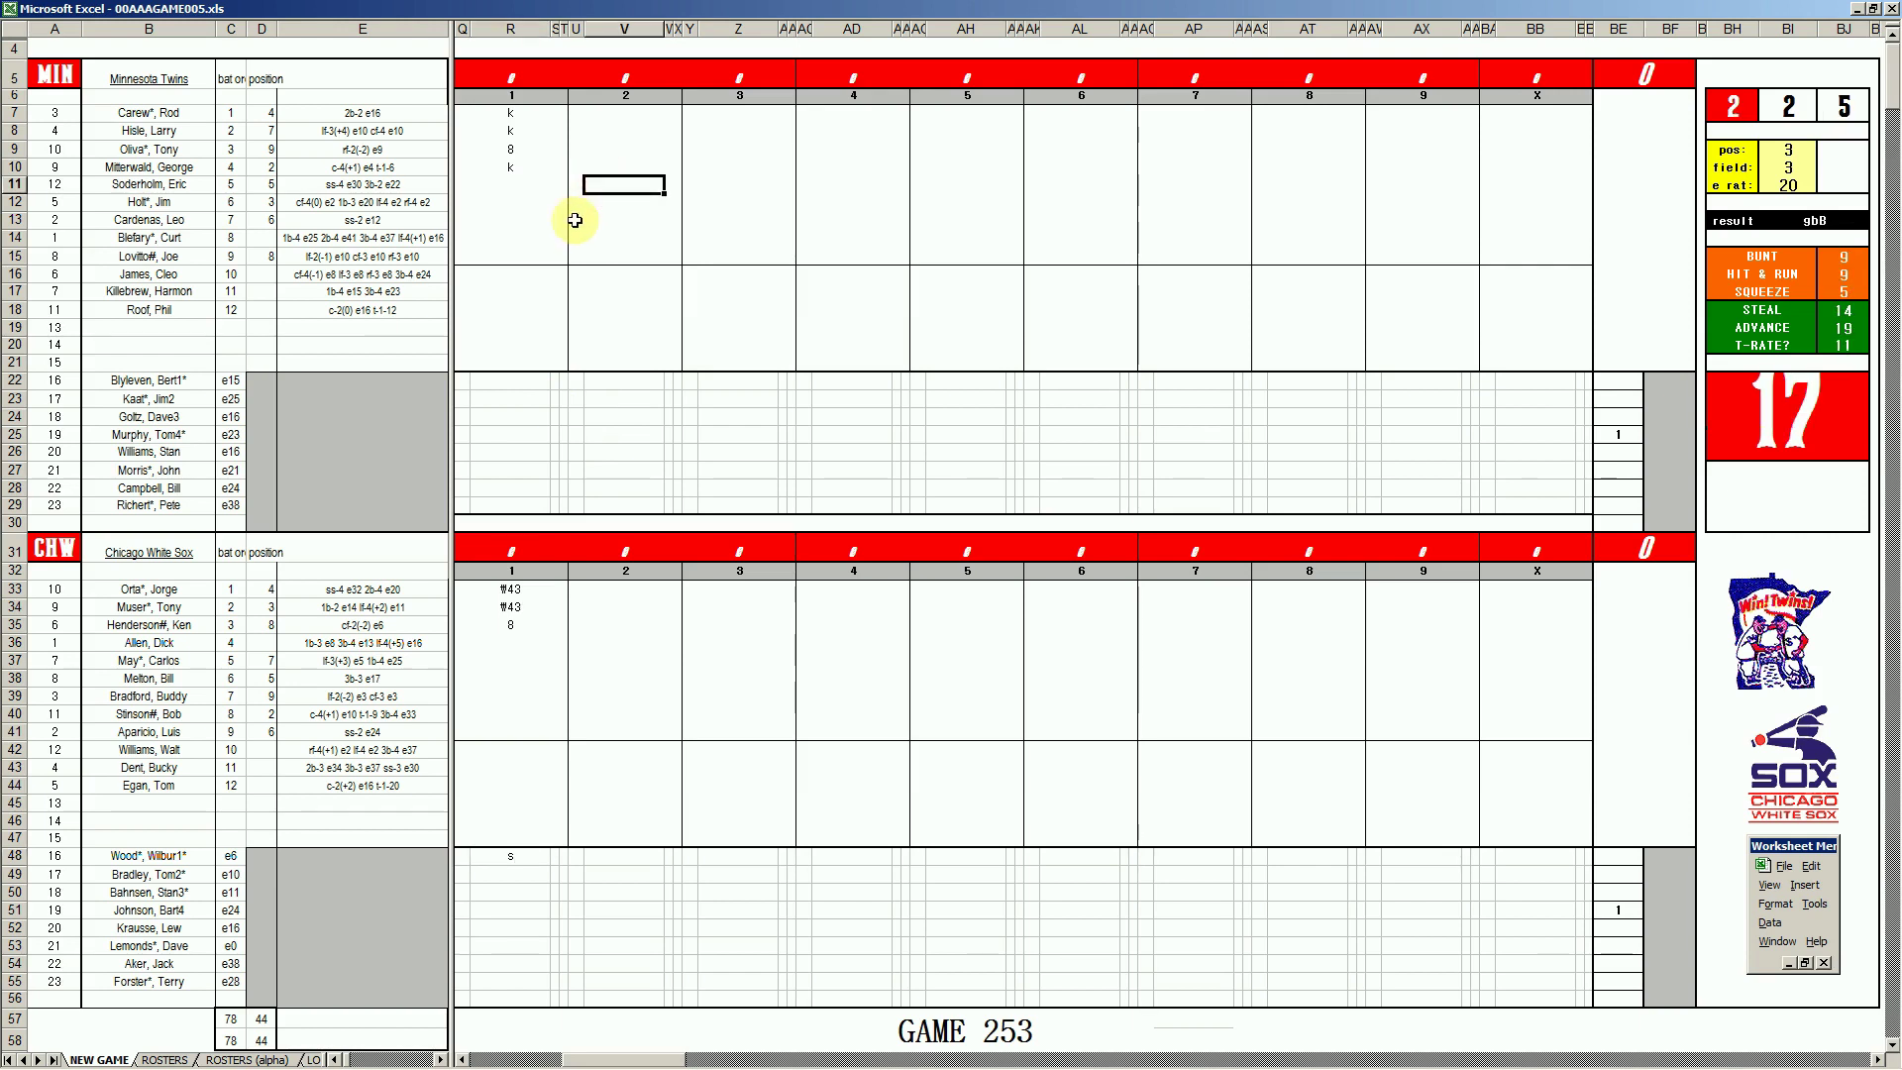
pyautogui.write('1')
pyautogui.press('Return')
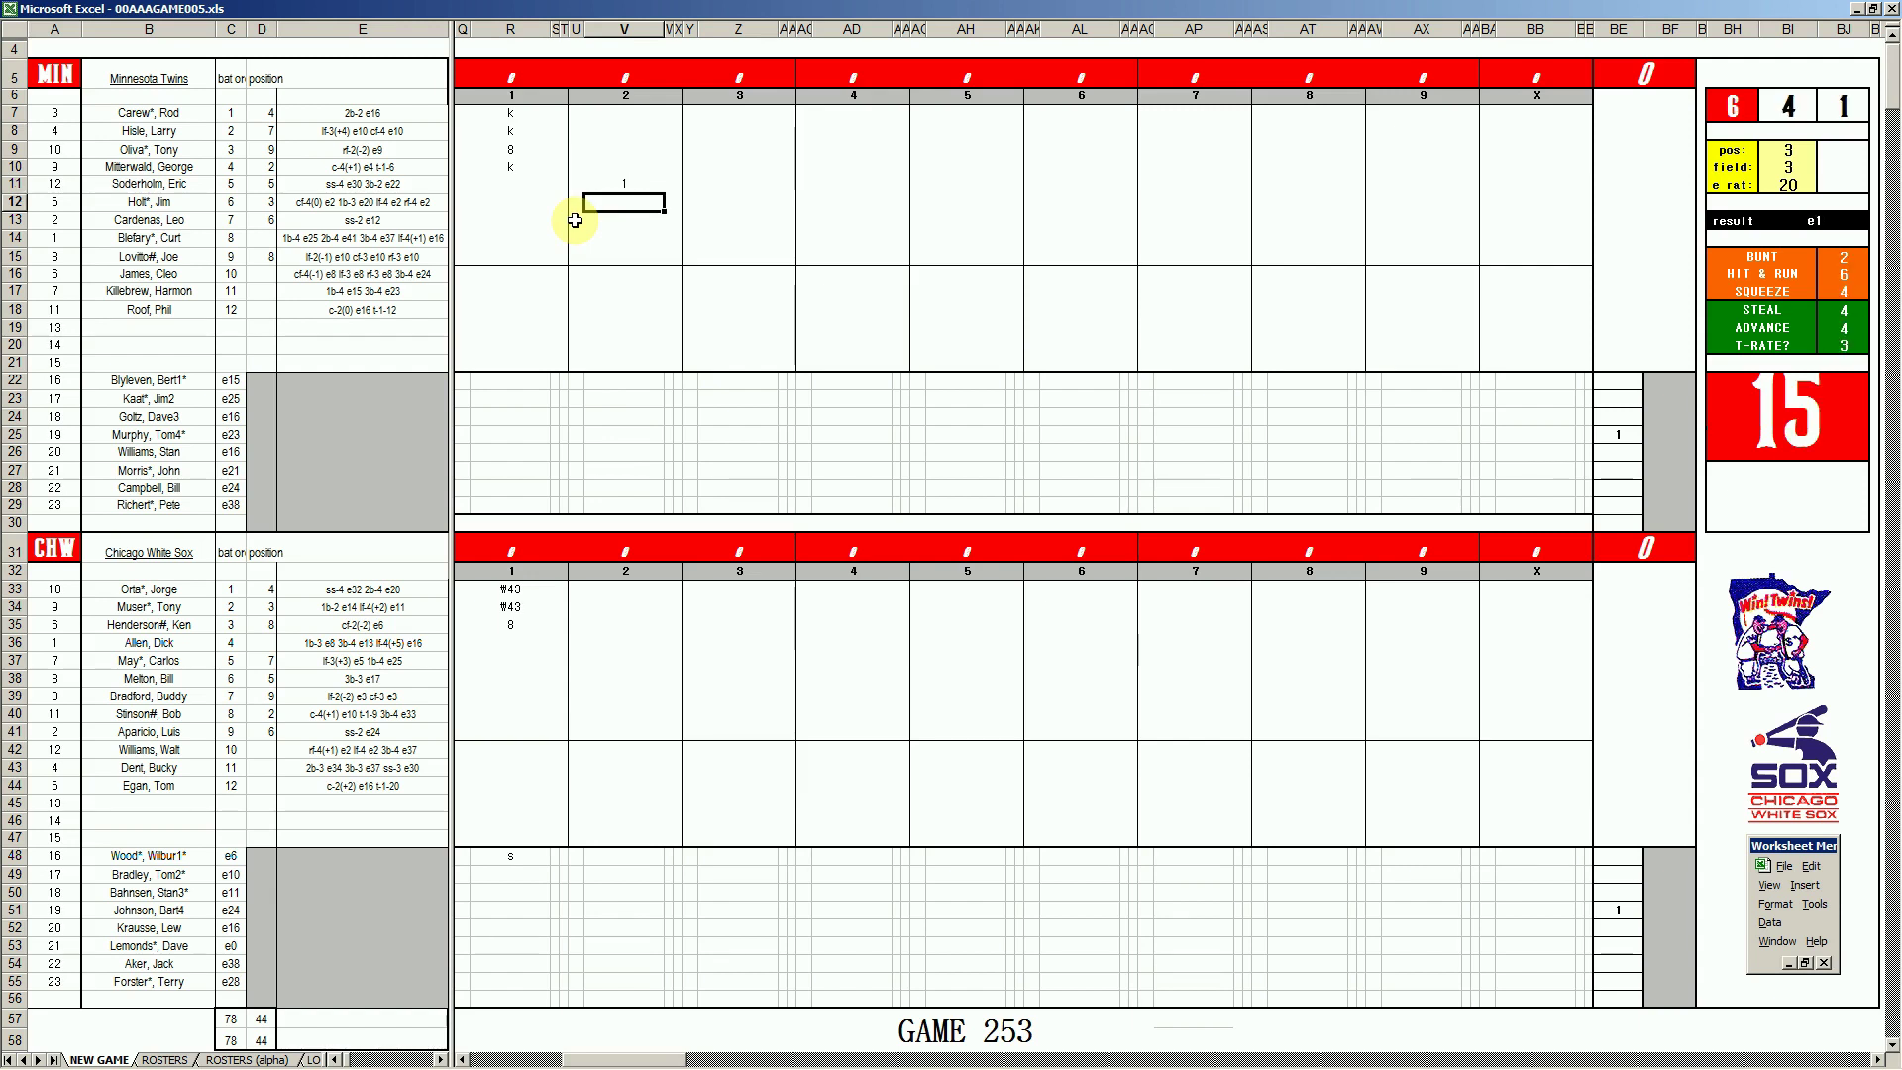
pyautogui.write('2')
pyautogui.press('Return')
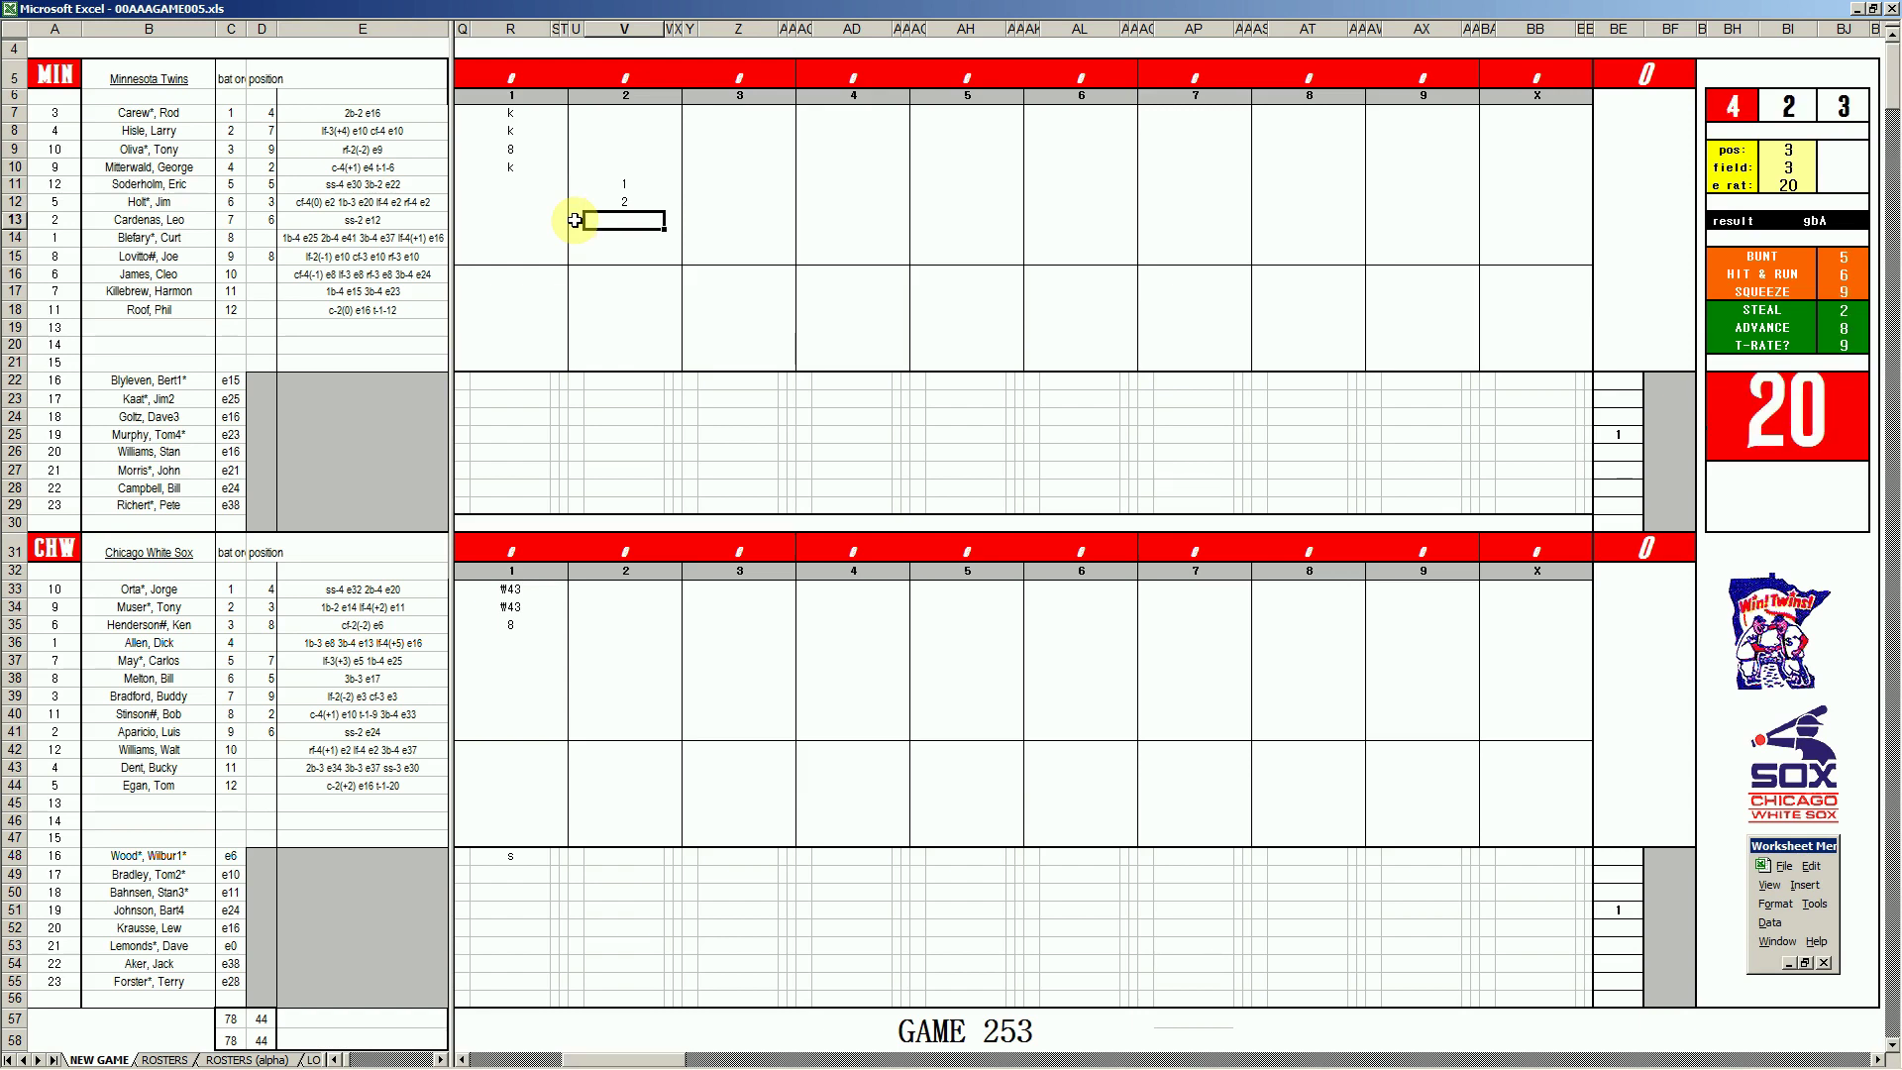
# - Set the fielding lookup to position 6 and field rating 2
pyautogui.hotkey('ctrl', 'q')
pyautogui.write('6')
pyautogui.press('Return')
pyautogui.write('2')
pyautogui.press('Return')
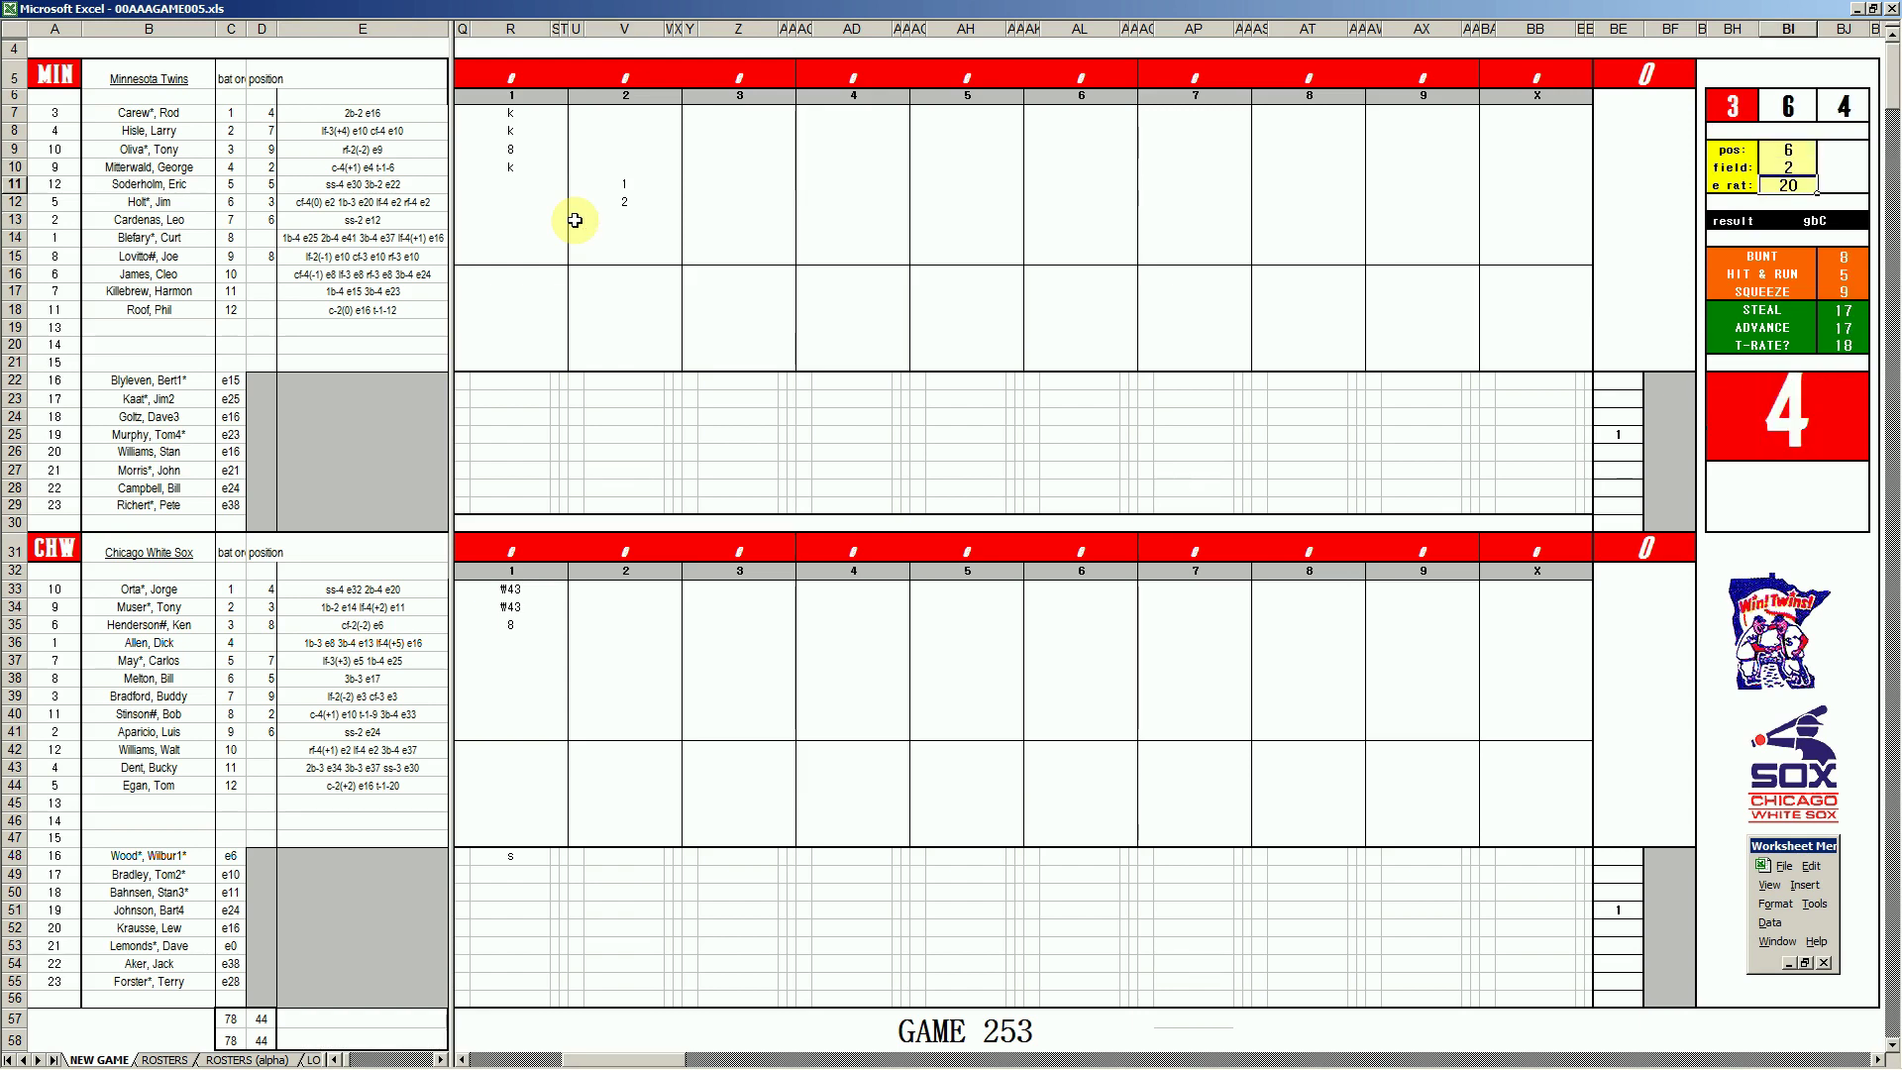
# - Record #63 with a run batted in for the Twins' seventh batter in the second inning, and credit the fifth batter with 1 run
pyautogui.click(620, 216)
pyautogui.write('#63')
pyautogui.press('Return')
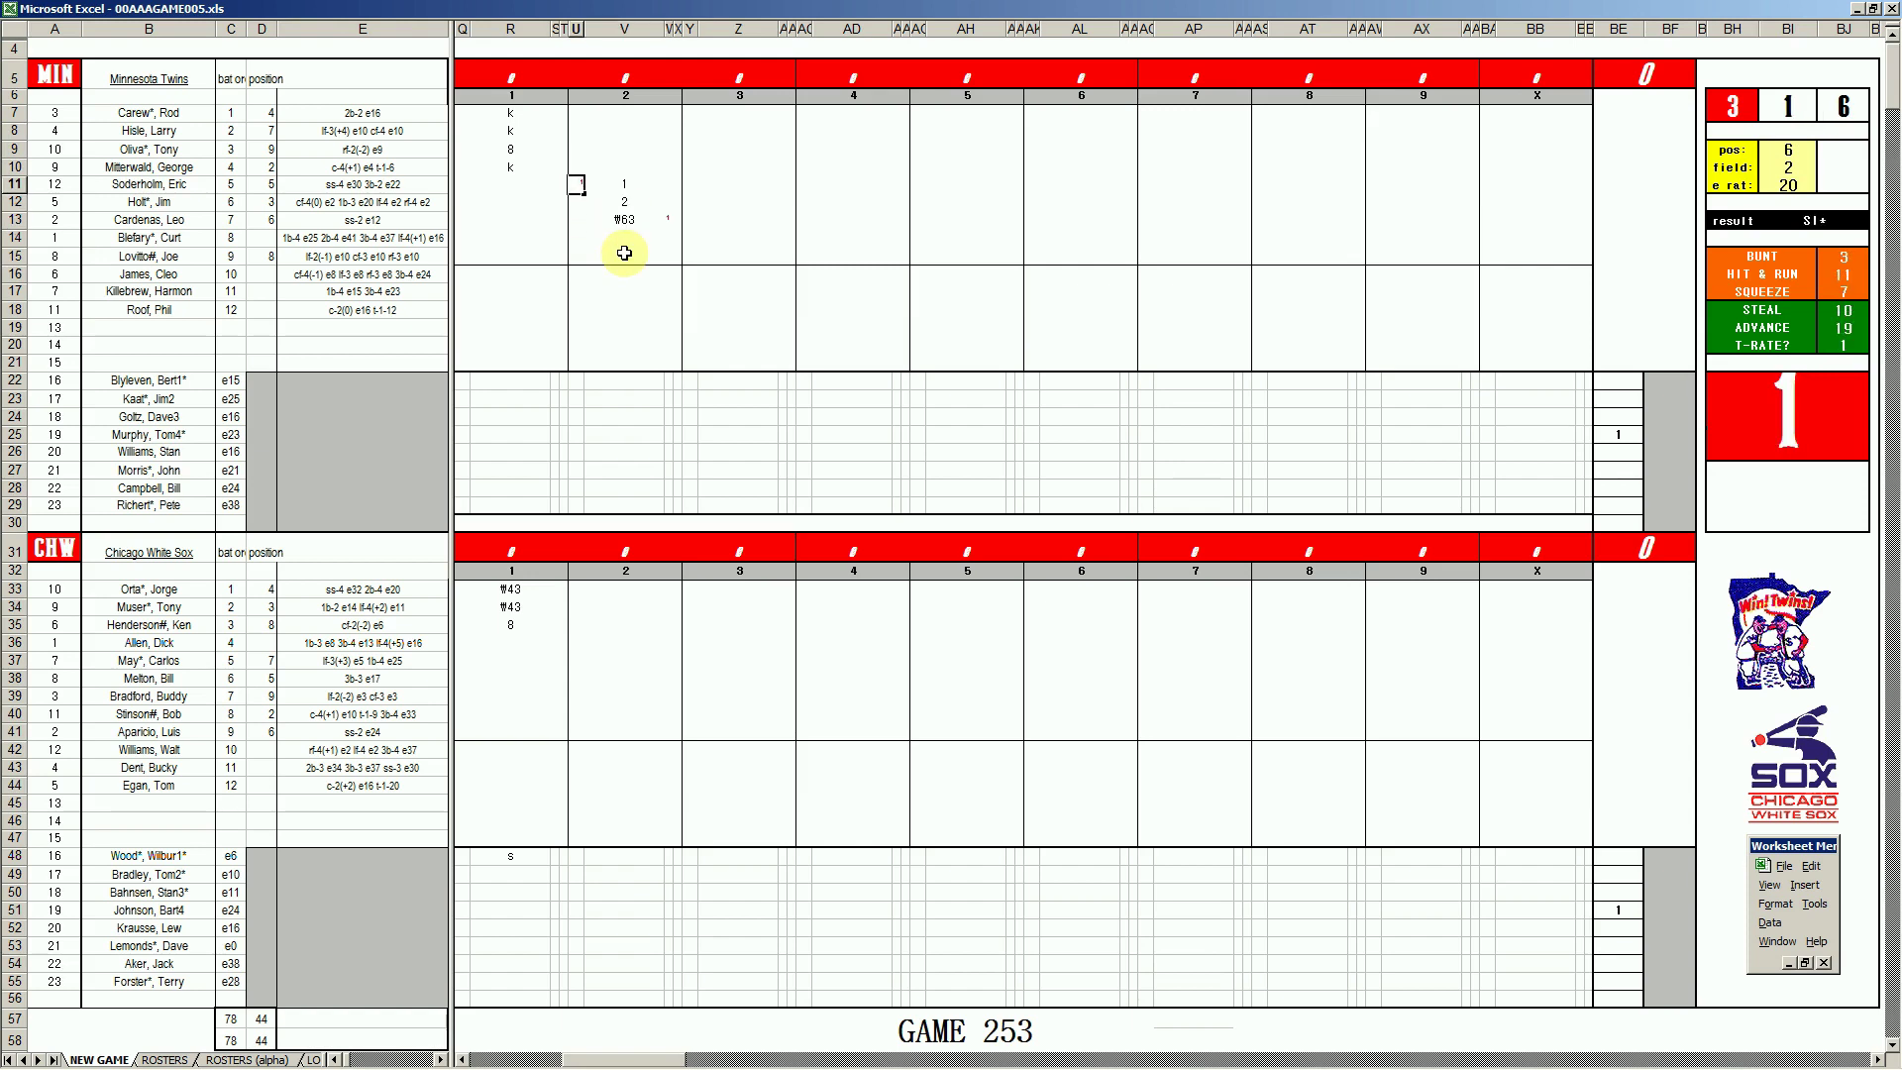
pyautogui.write('1')
pyautogui.press('Return')
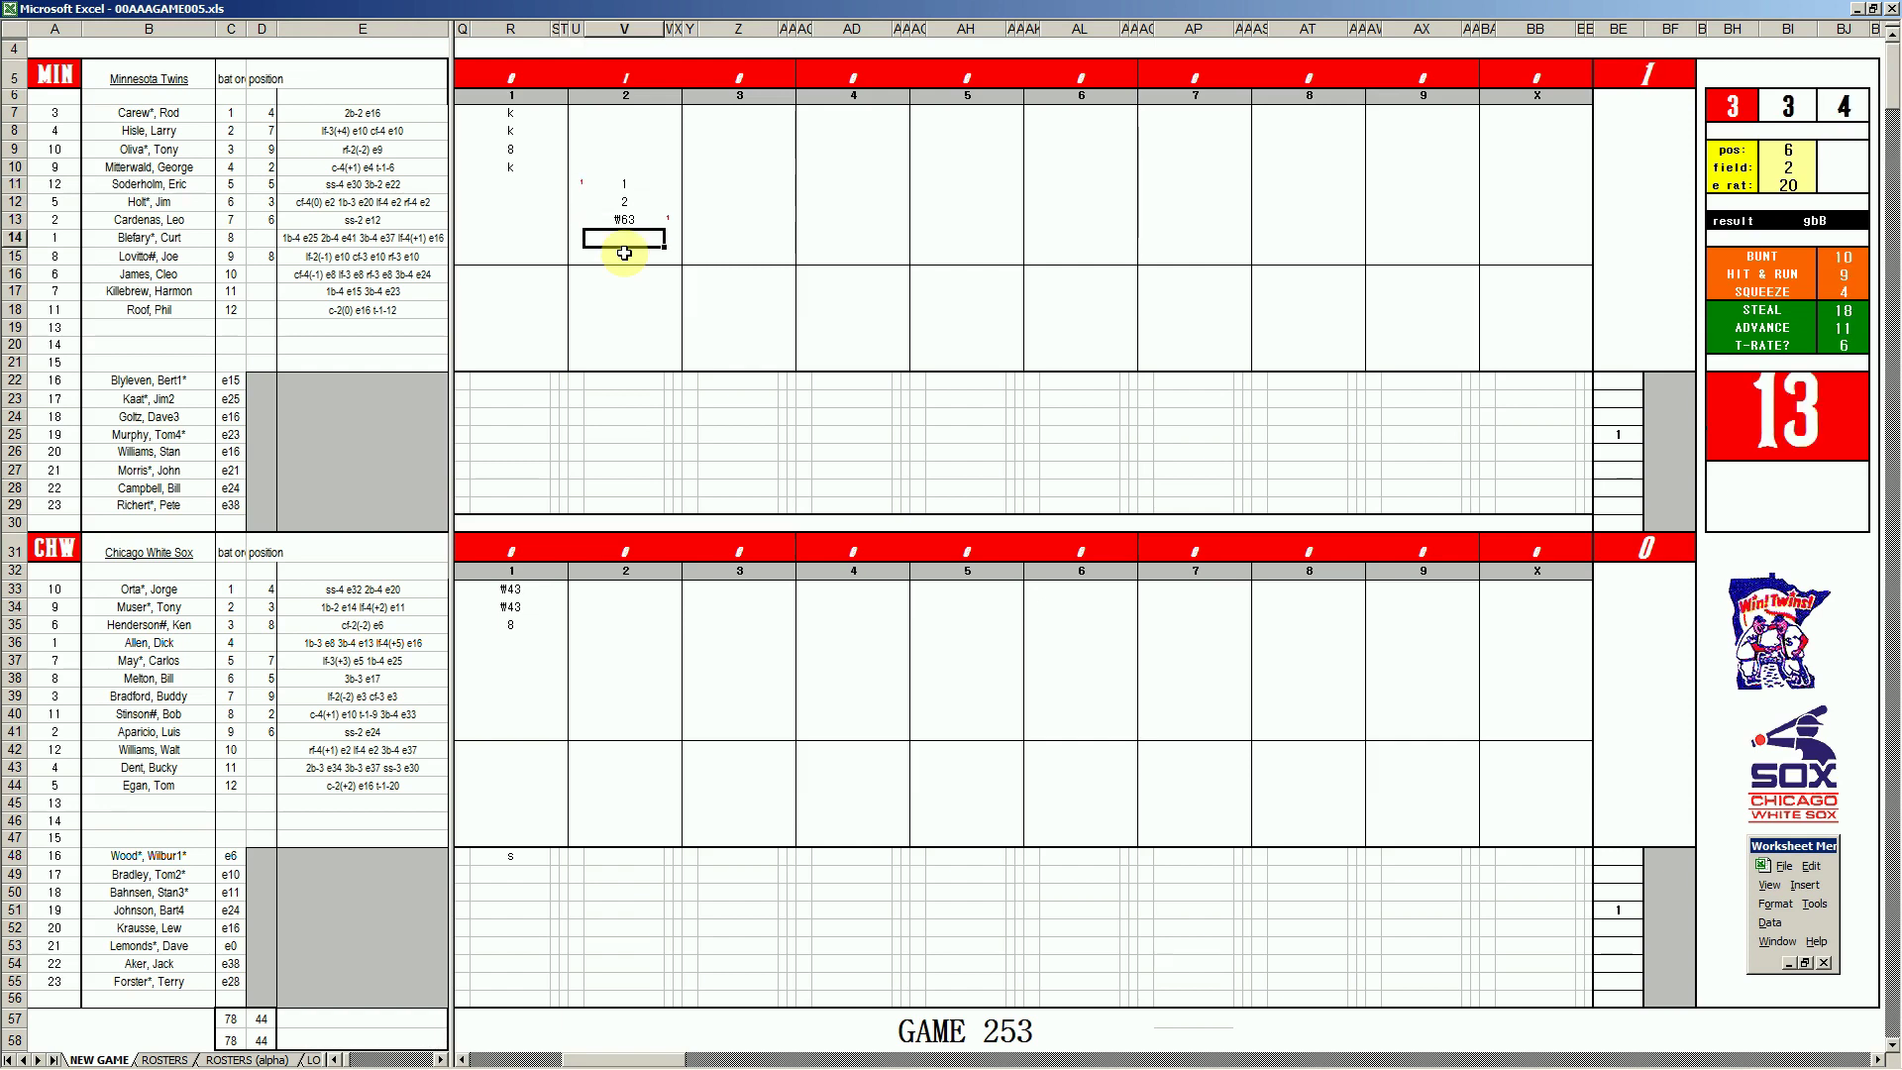
# - Finish the Twins' second inning with k for the eighth batter and #63 for the ninth
pyautogui.write('k')
pyautogui.press('Return')
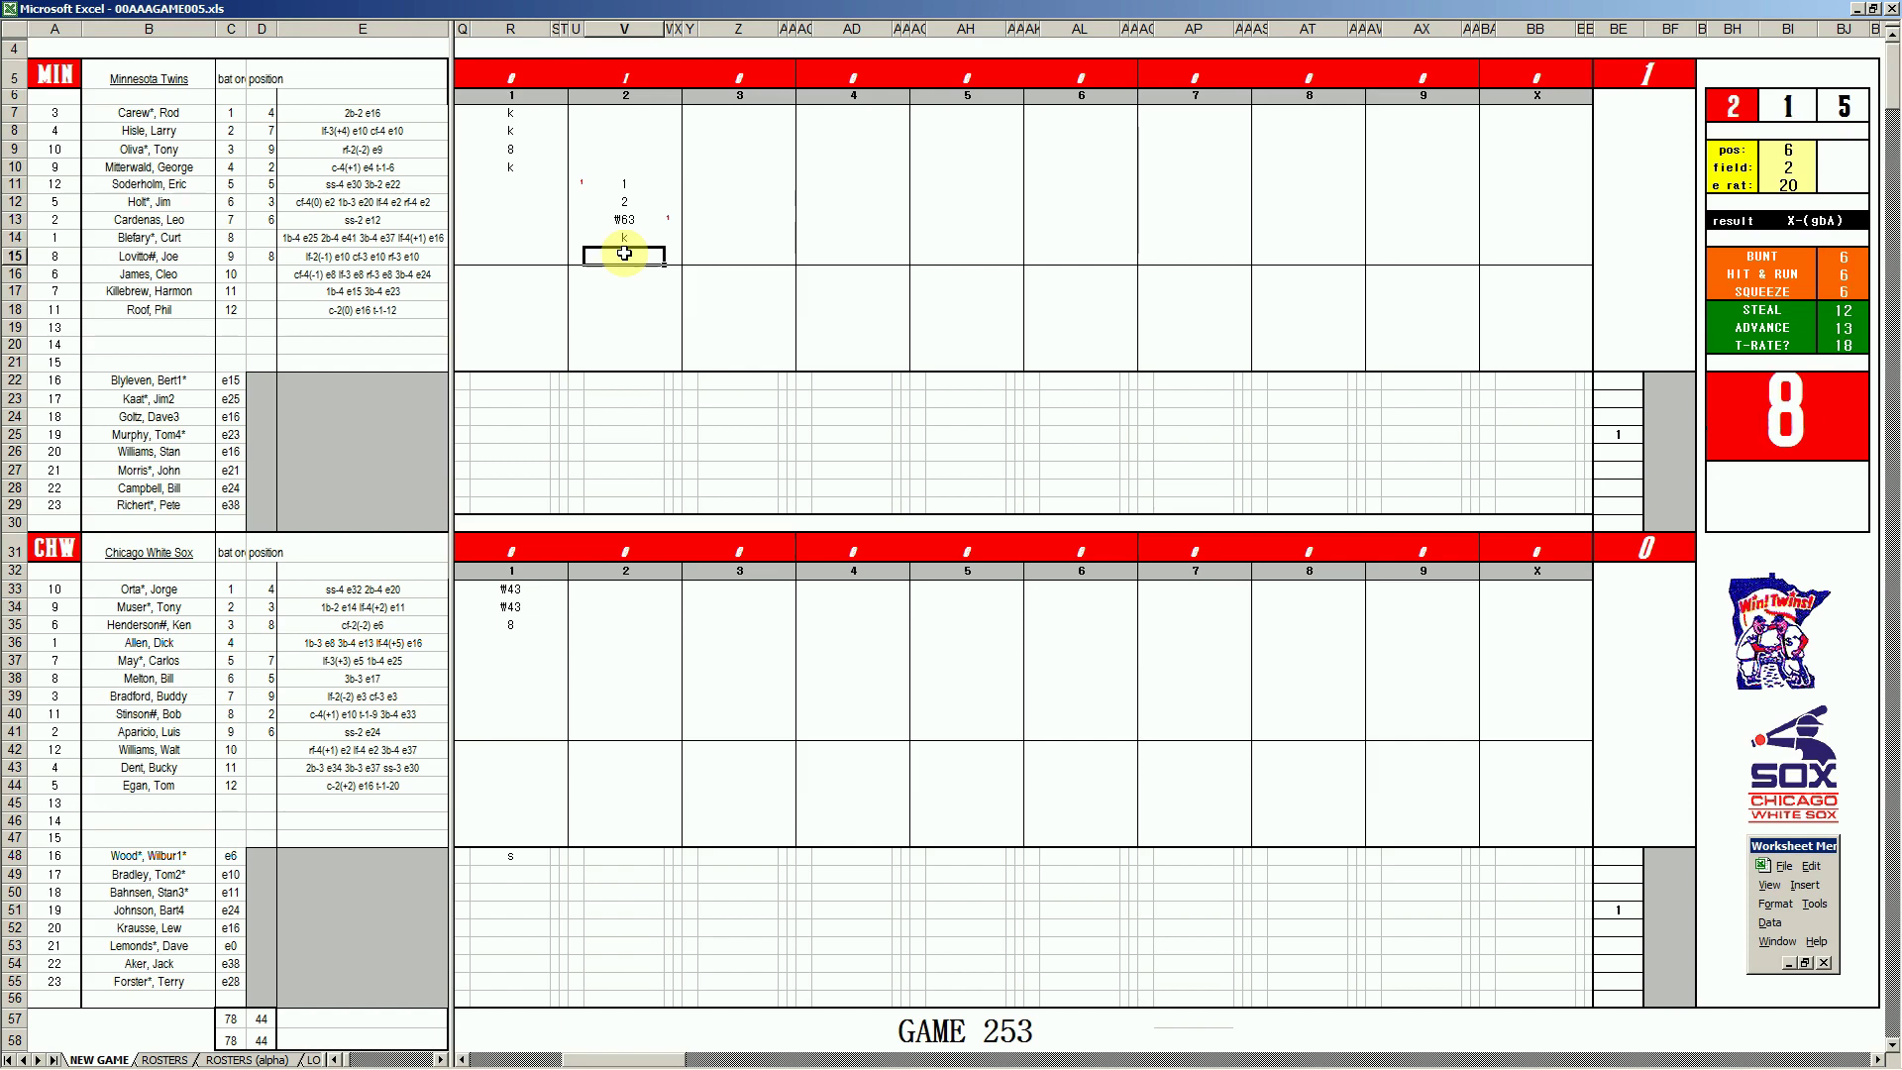
pyautogui.write('#63')
# - Record the White Sox's second-inning 3 for the fourth batter, with 1 run scored, and 1 with a run batted in for the fifth
pyautogui.click(610, 644)
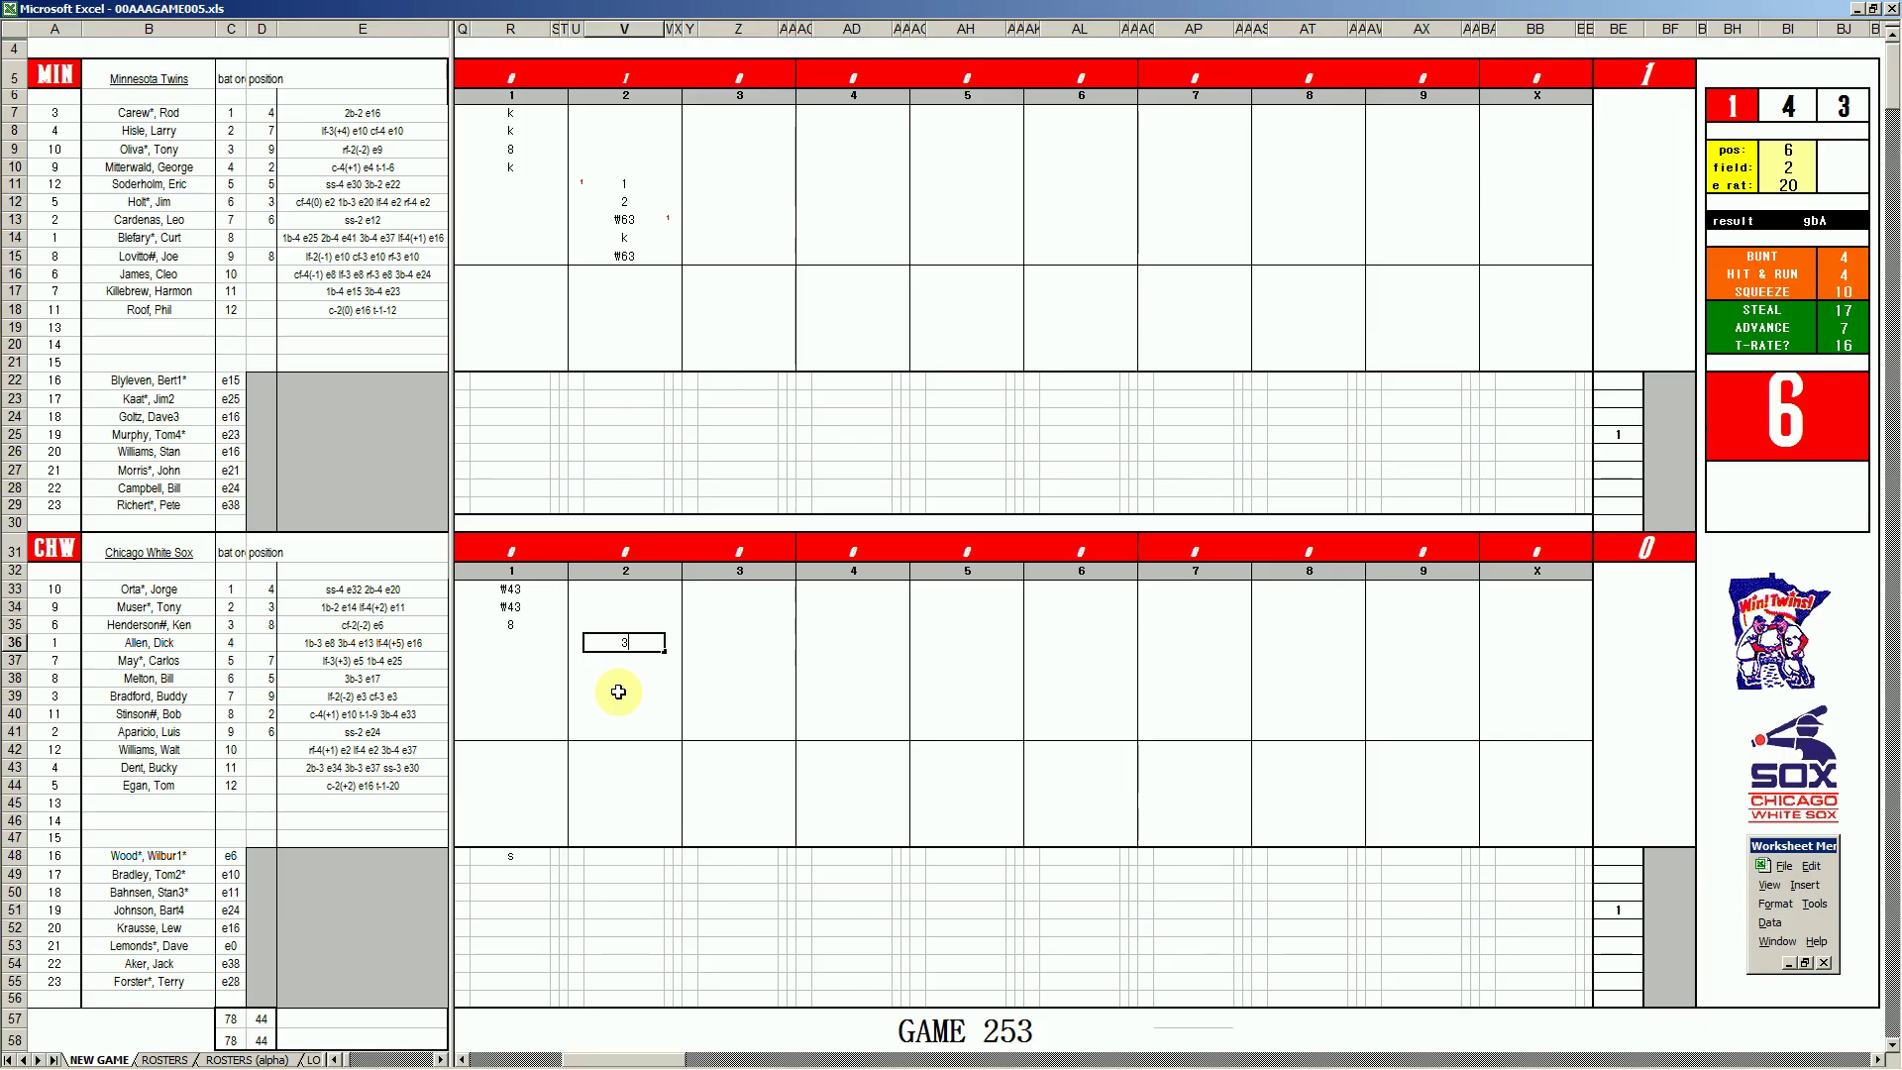
pyautogui.press('Return')
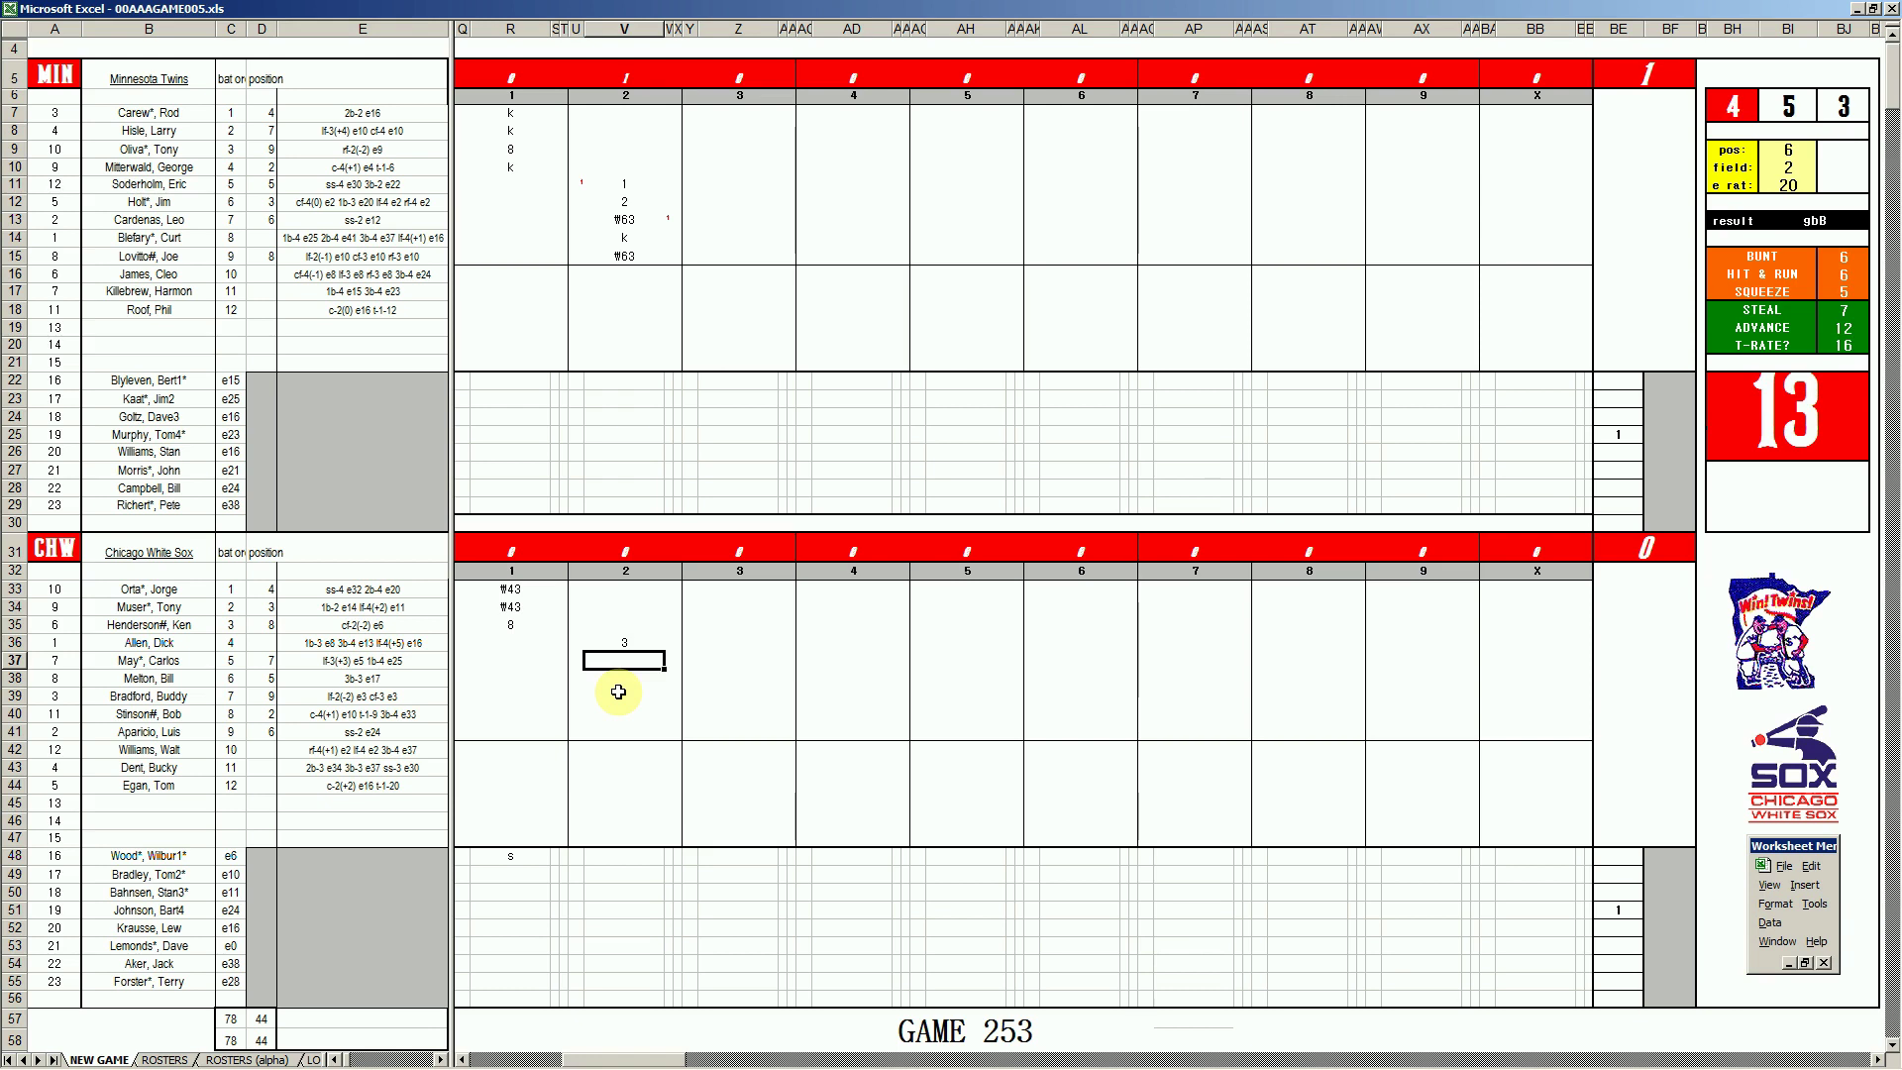
pyautogui.write('1')
pyautogui.press('Left')
pyautogui.press('Up')
pyautogui.write('1')
pyautogui.press('Return')
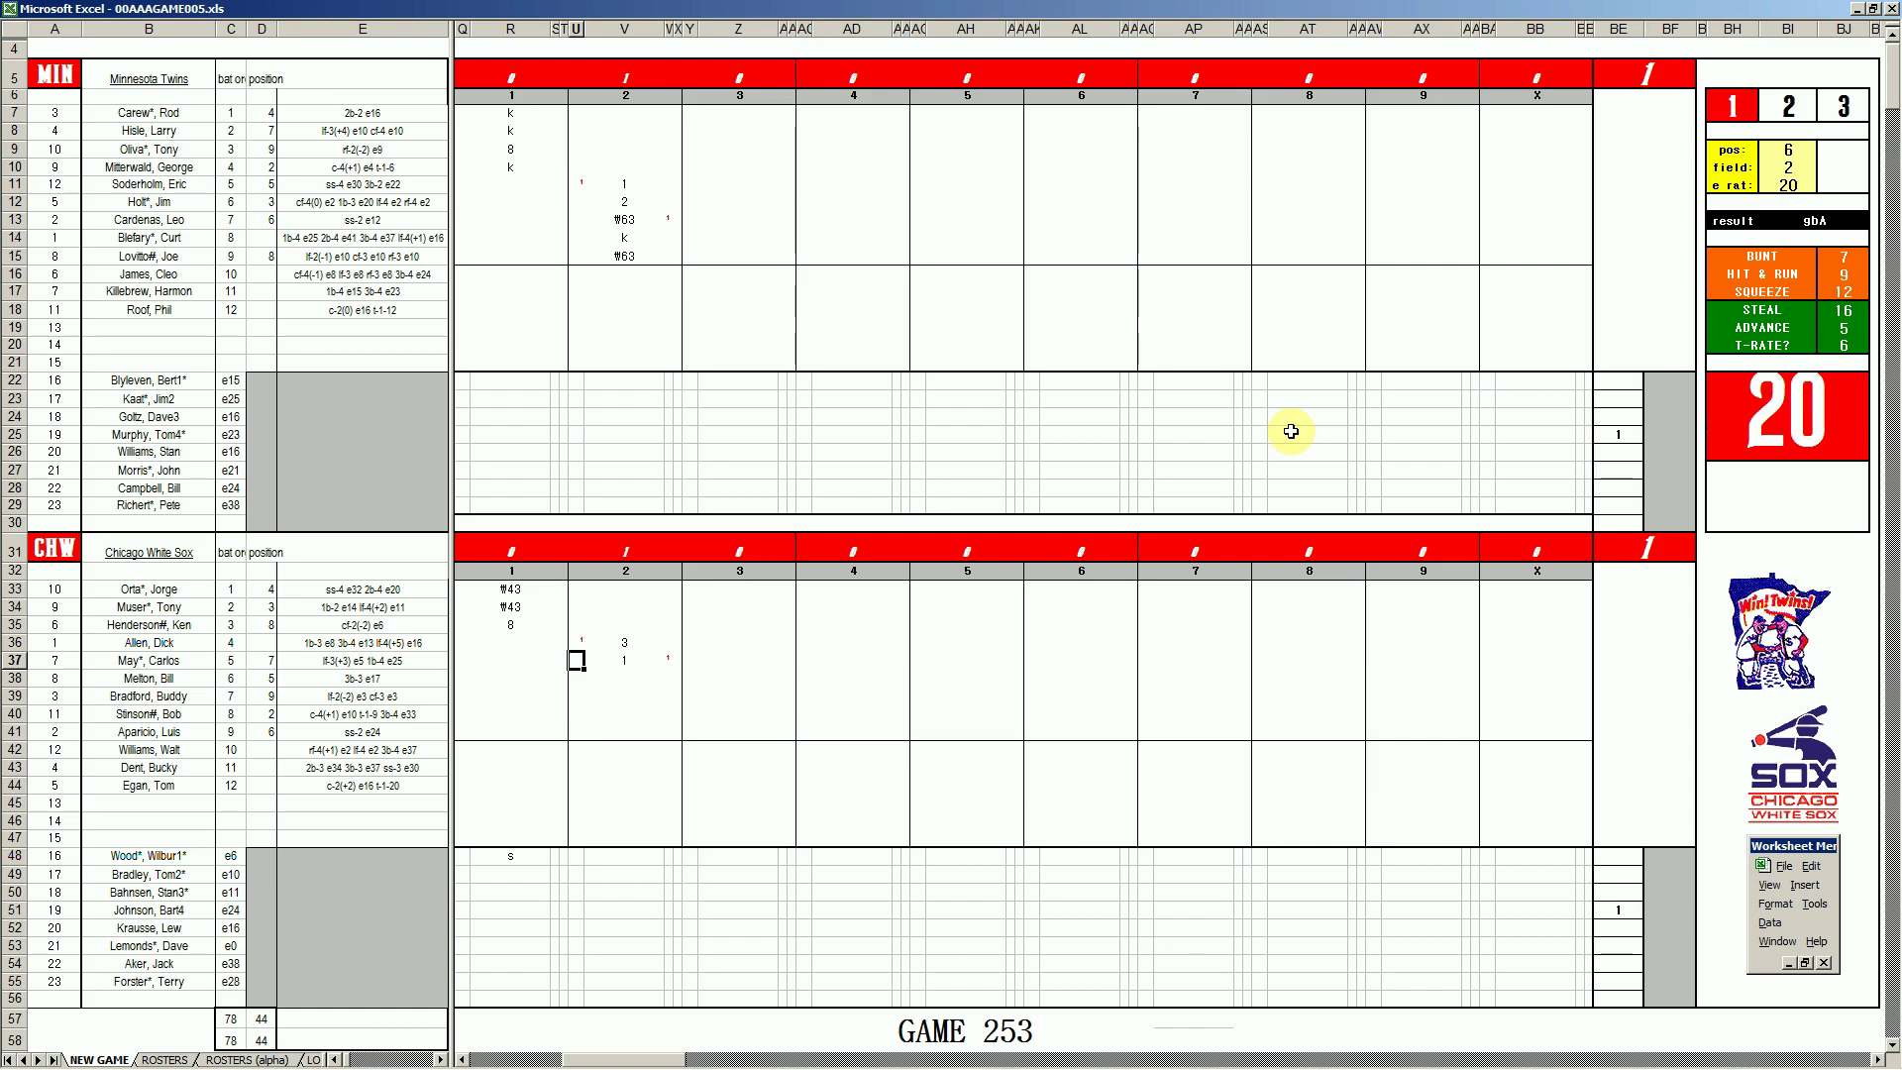
# - Enter ss for the White Sox's first listed pitcher in the second inning
pyautogui.press('Right')
pyautogui.press('Down')
pyautogui.press('Down')
pyautogui.press('Down')
pyautogui.press('Down')
pyautogui.press('Down')
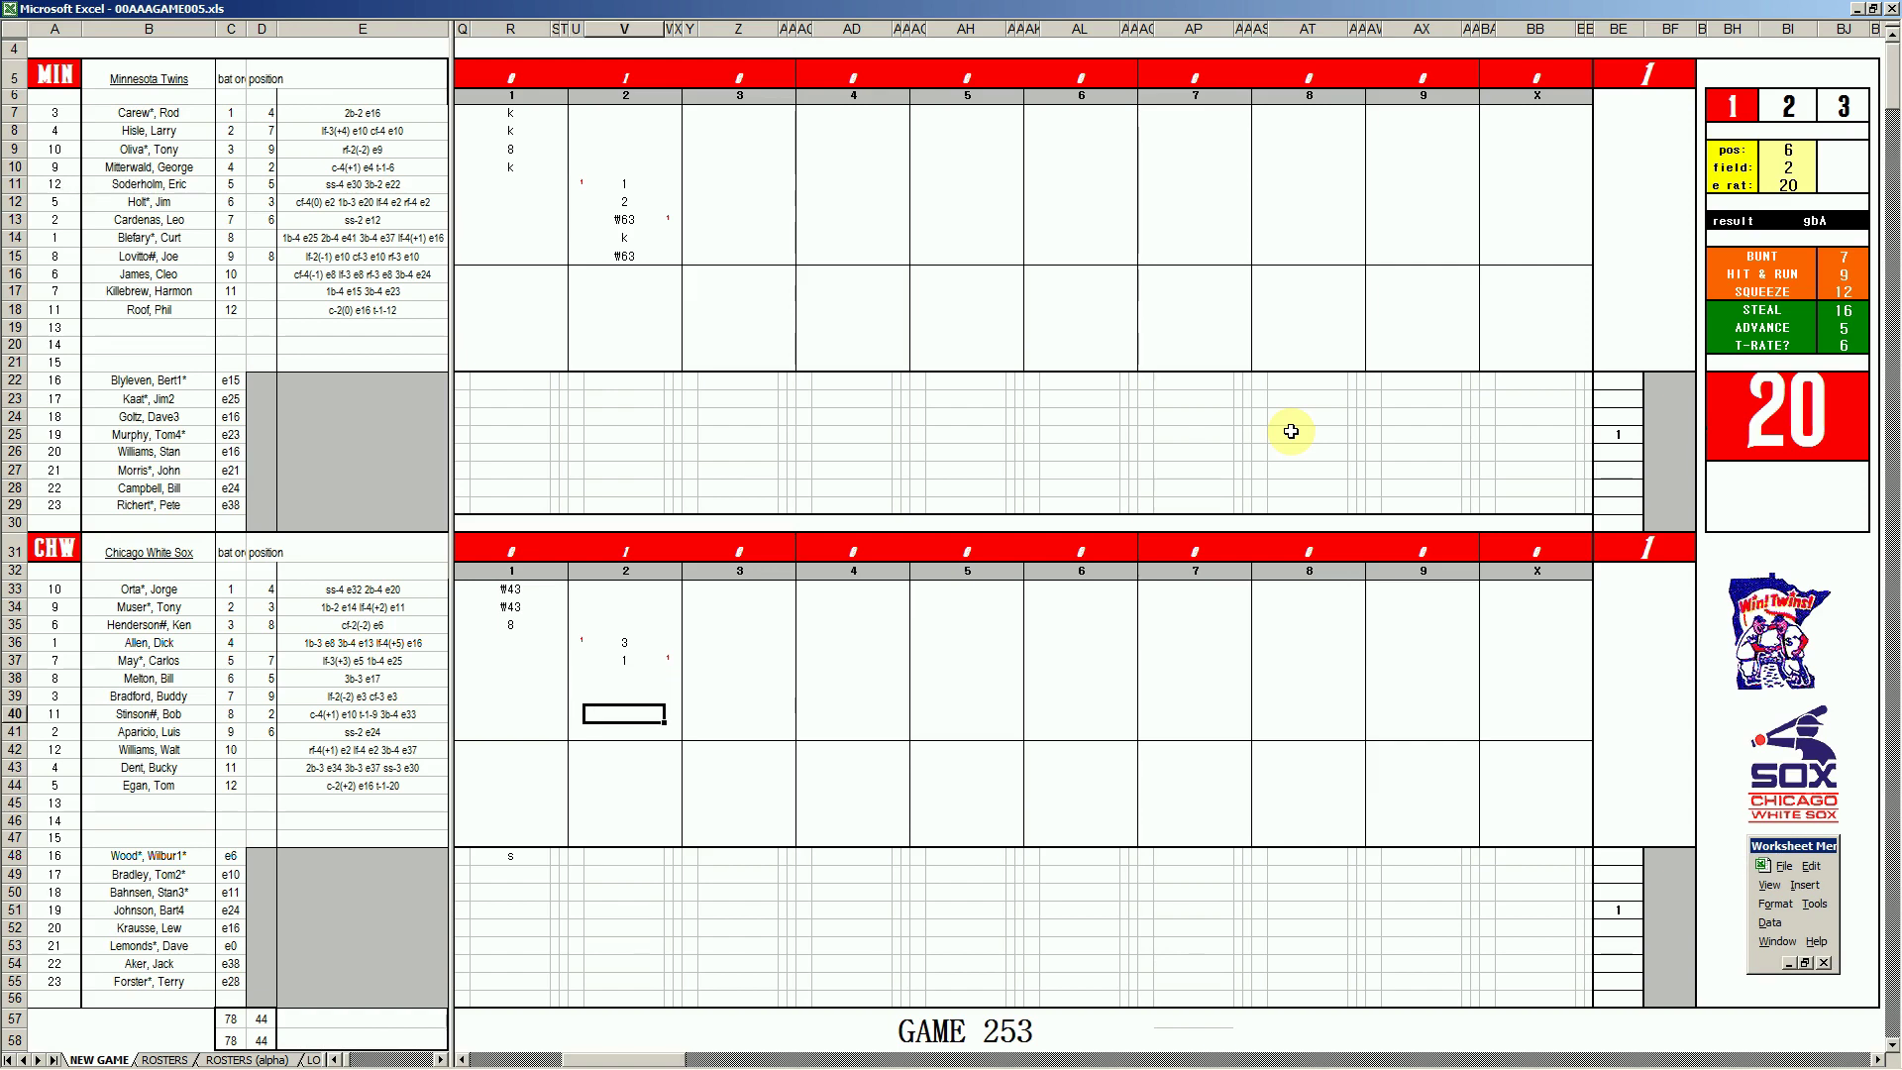
pyautogui.write('ss')
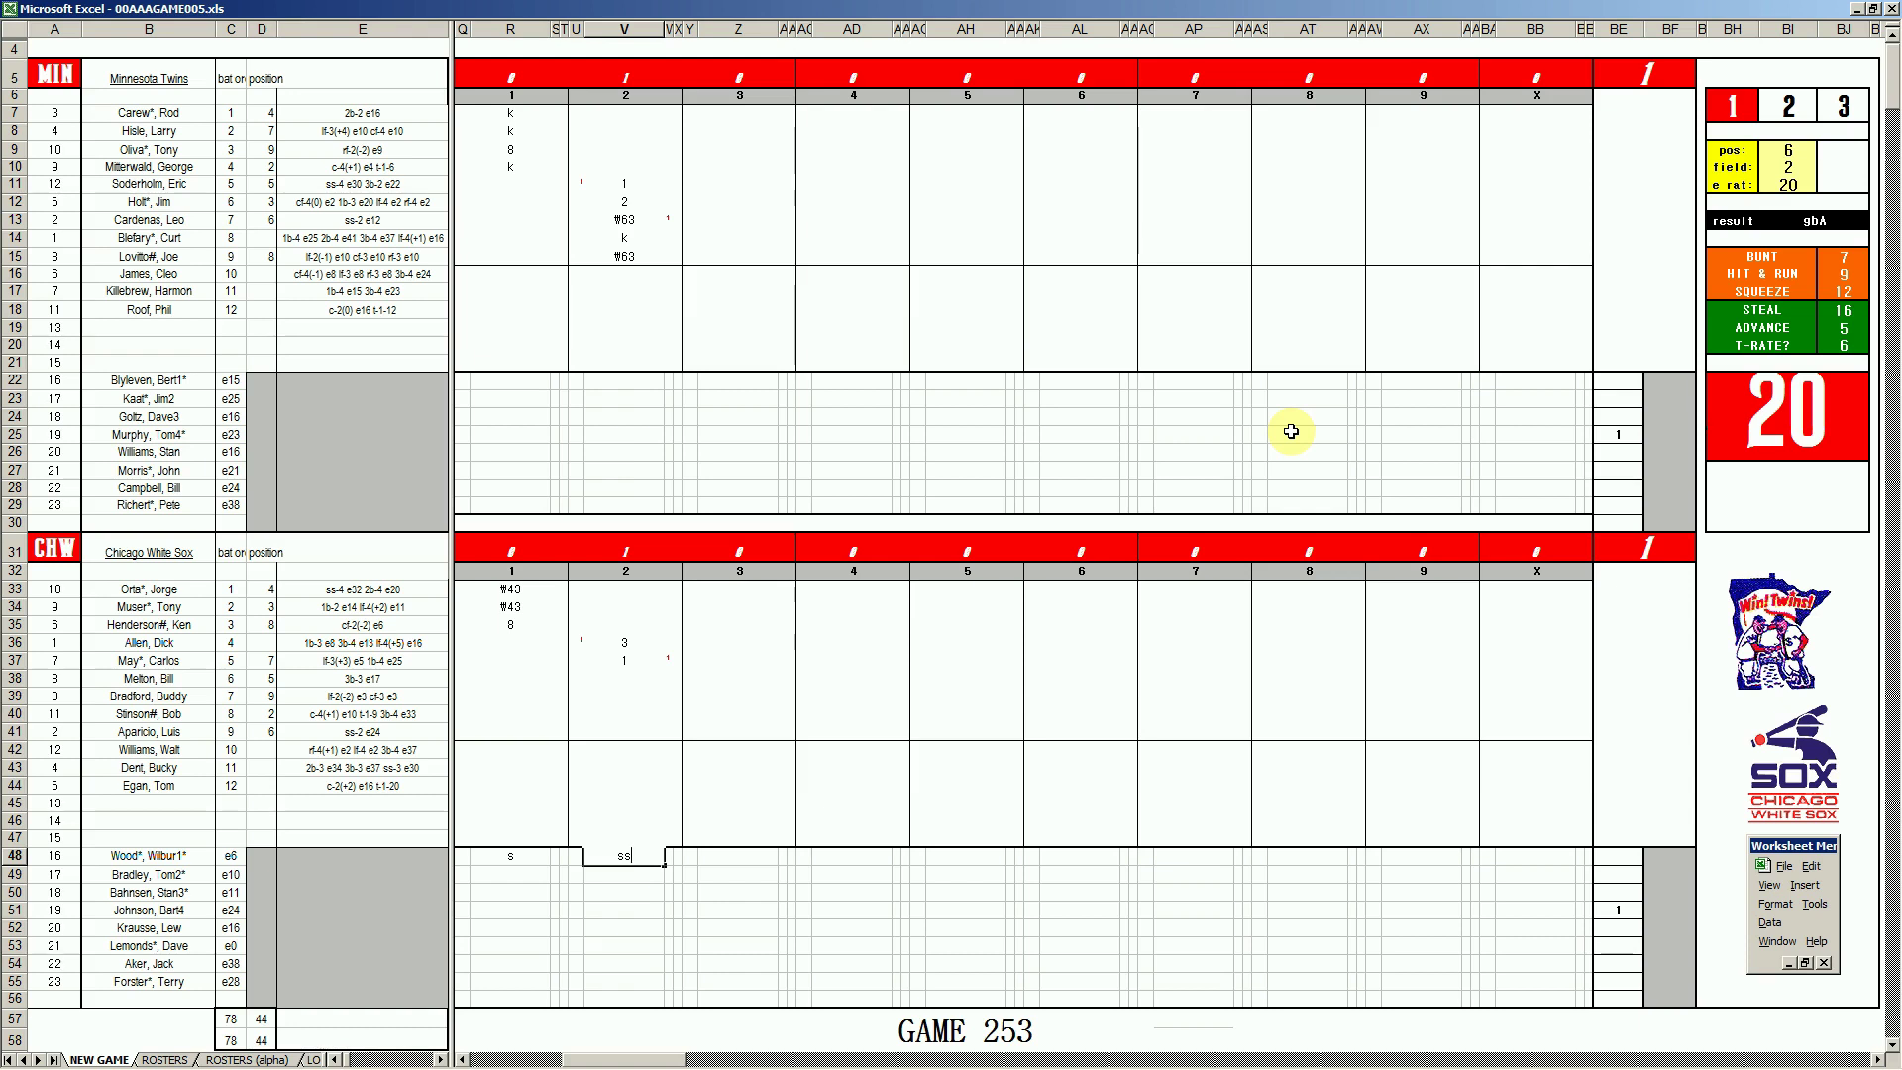
# - Finish the White Sox's second inning with #7 for the sixth batter and k for the seventh
pyautogui.click(631, 674)
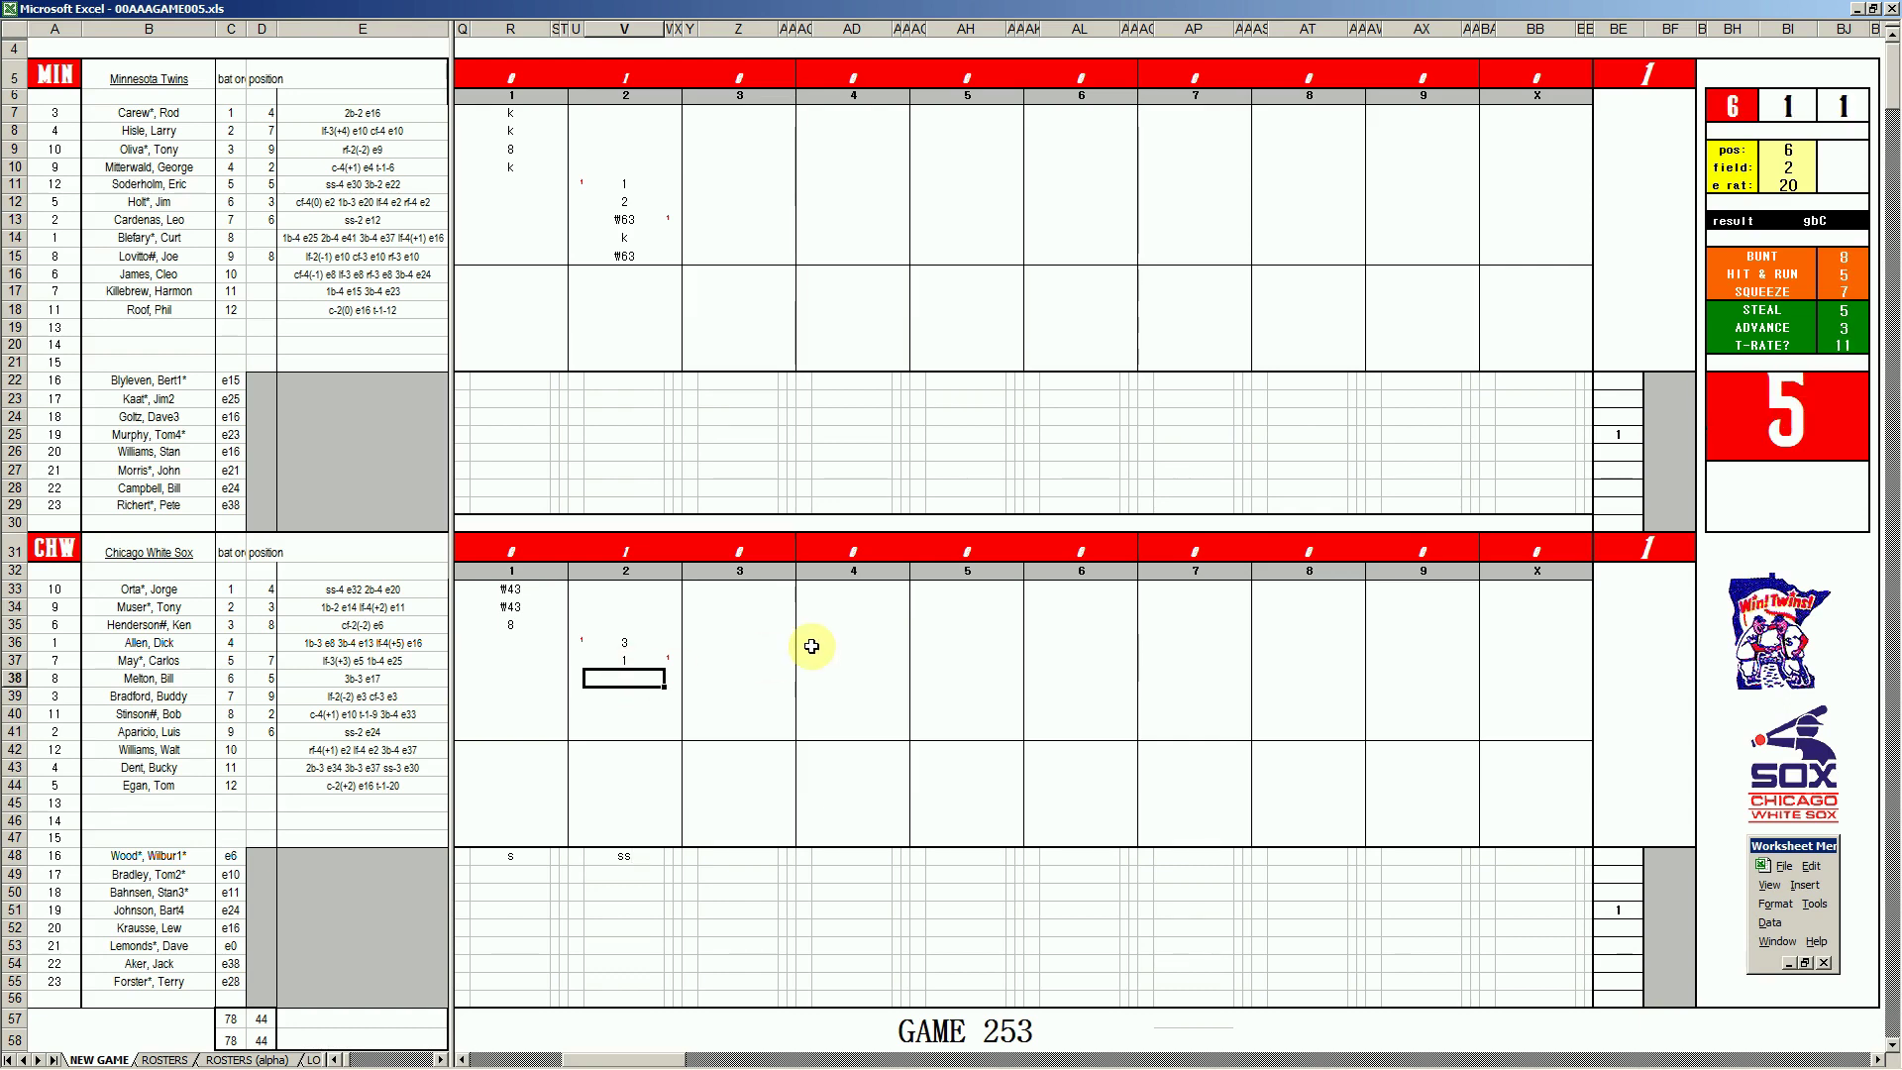
pyautogui.write('#7')
pyautogui.press('Return')
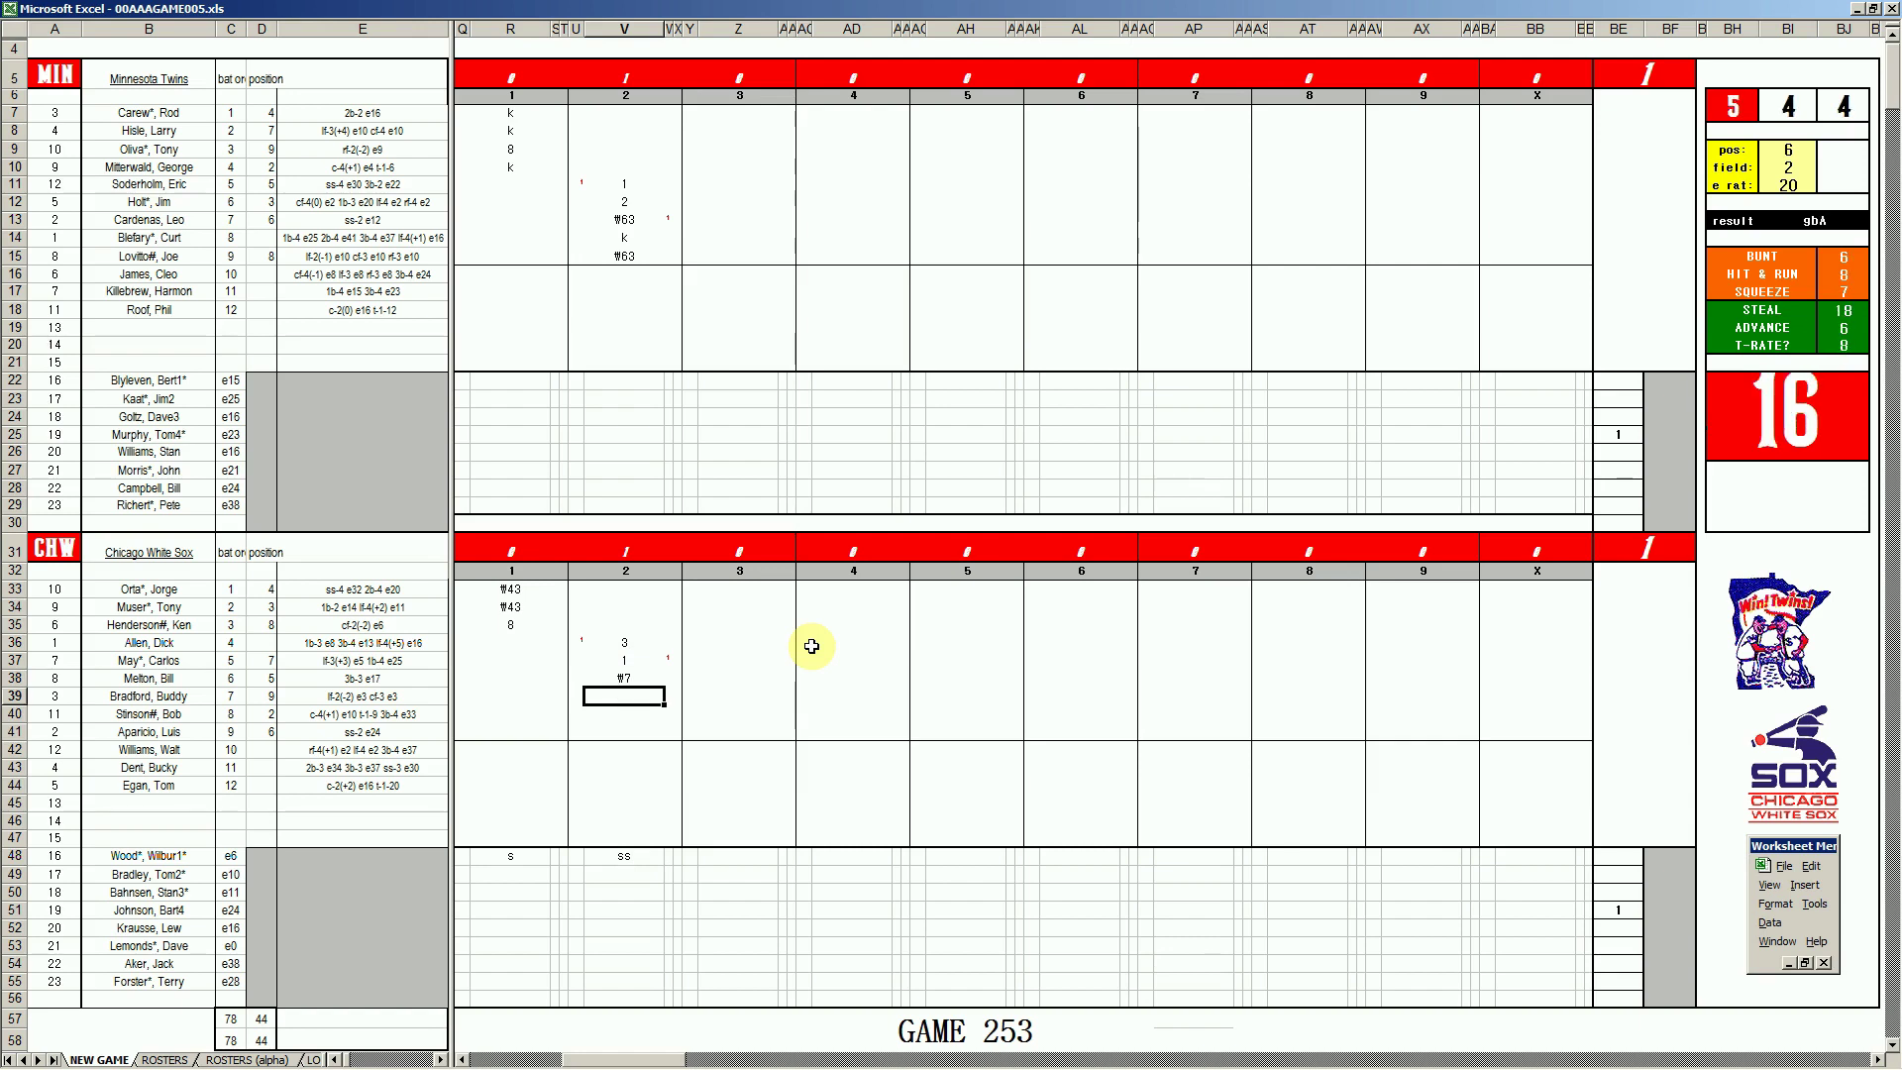
pyautogui.write('k')
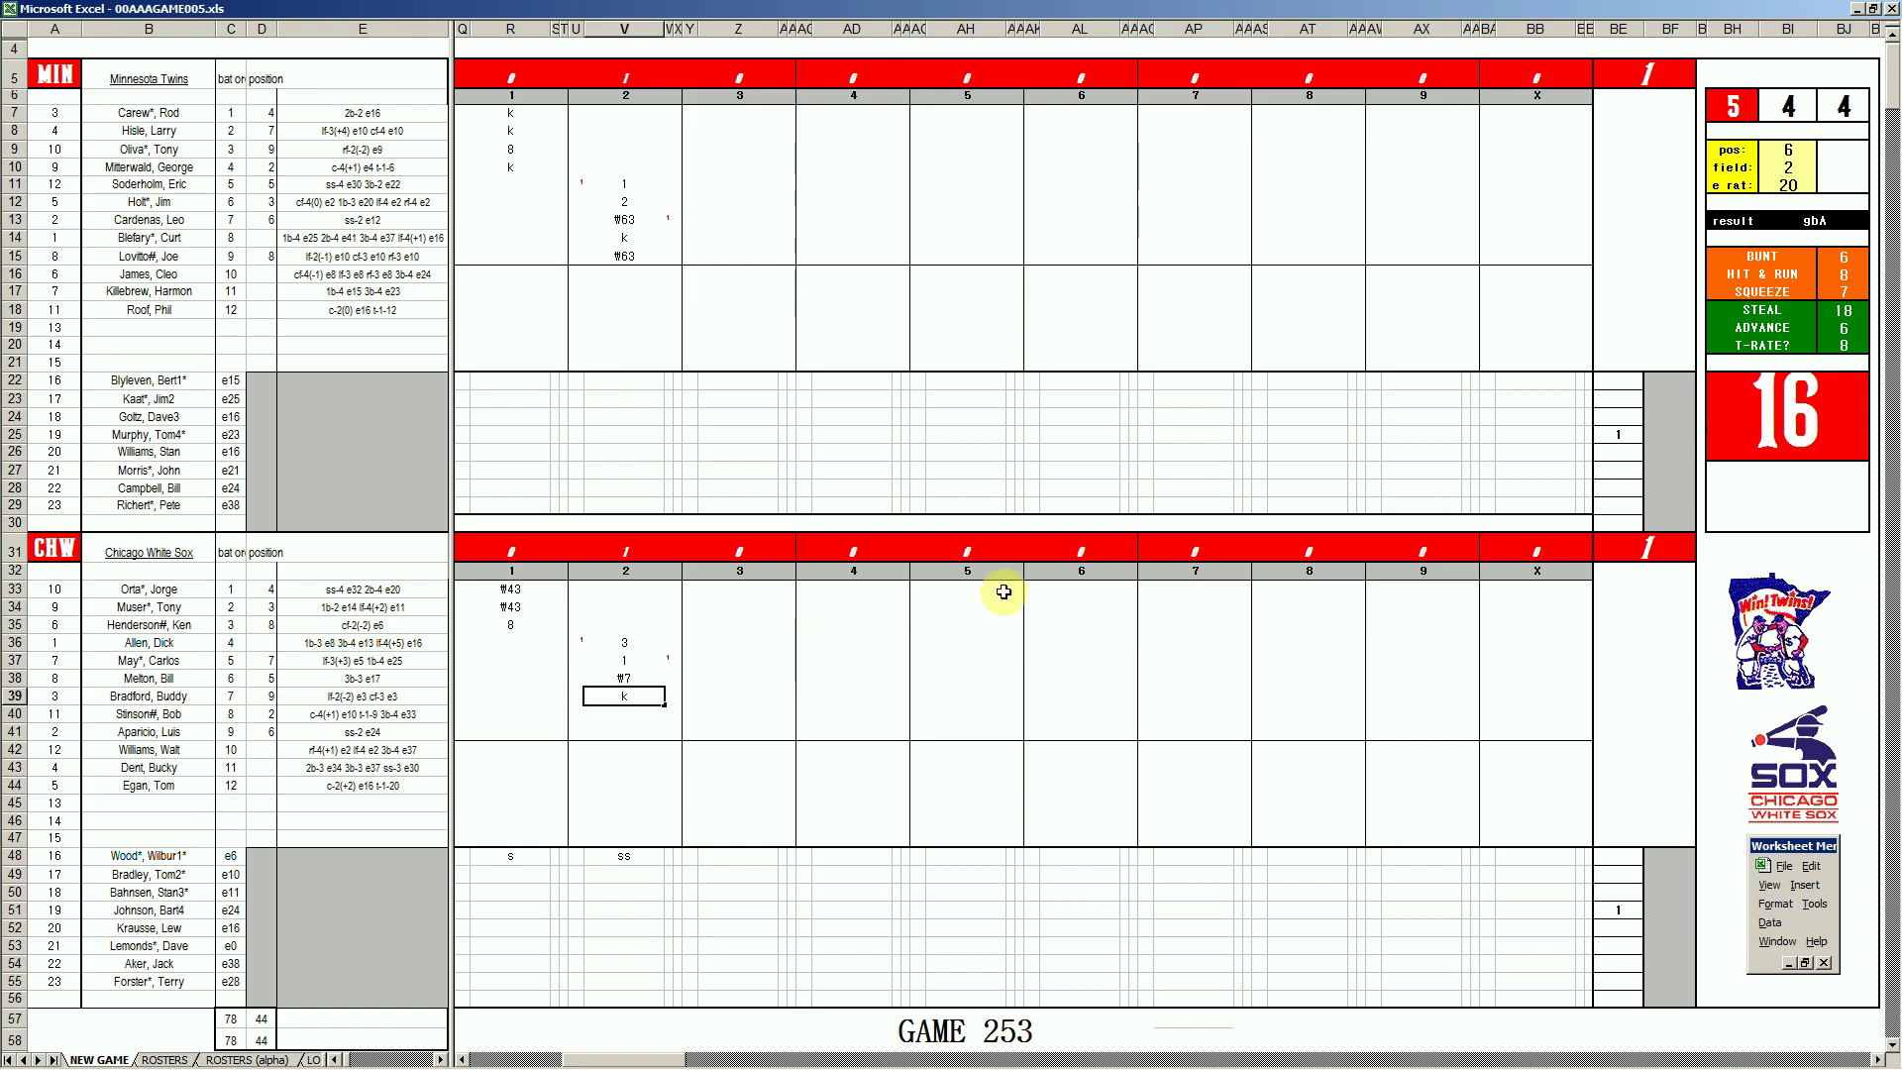
# - Record the Twins' third inning with #9, #7 and #63 for the first, second and third batters
pyautogui.click(742, 115)
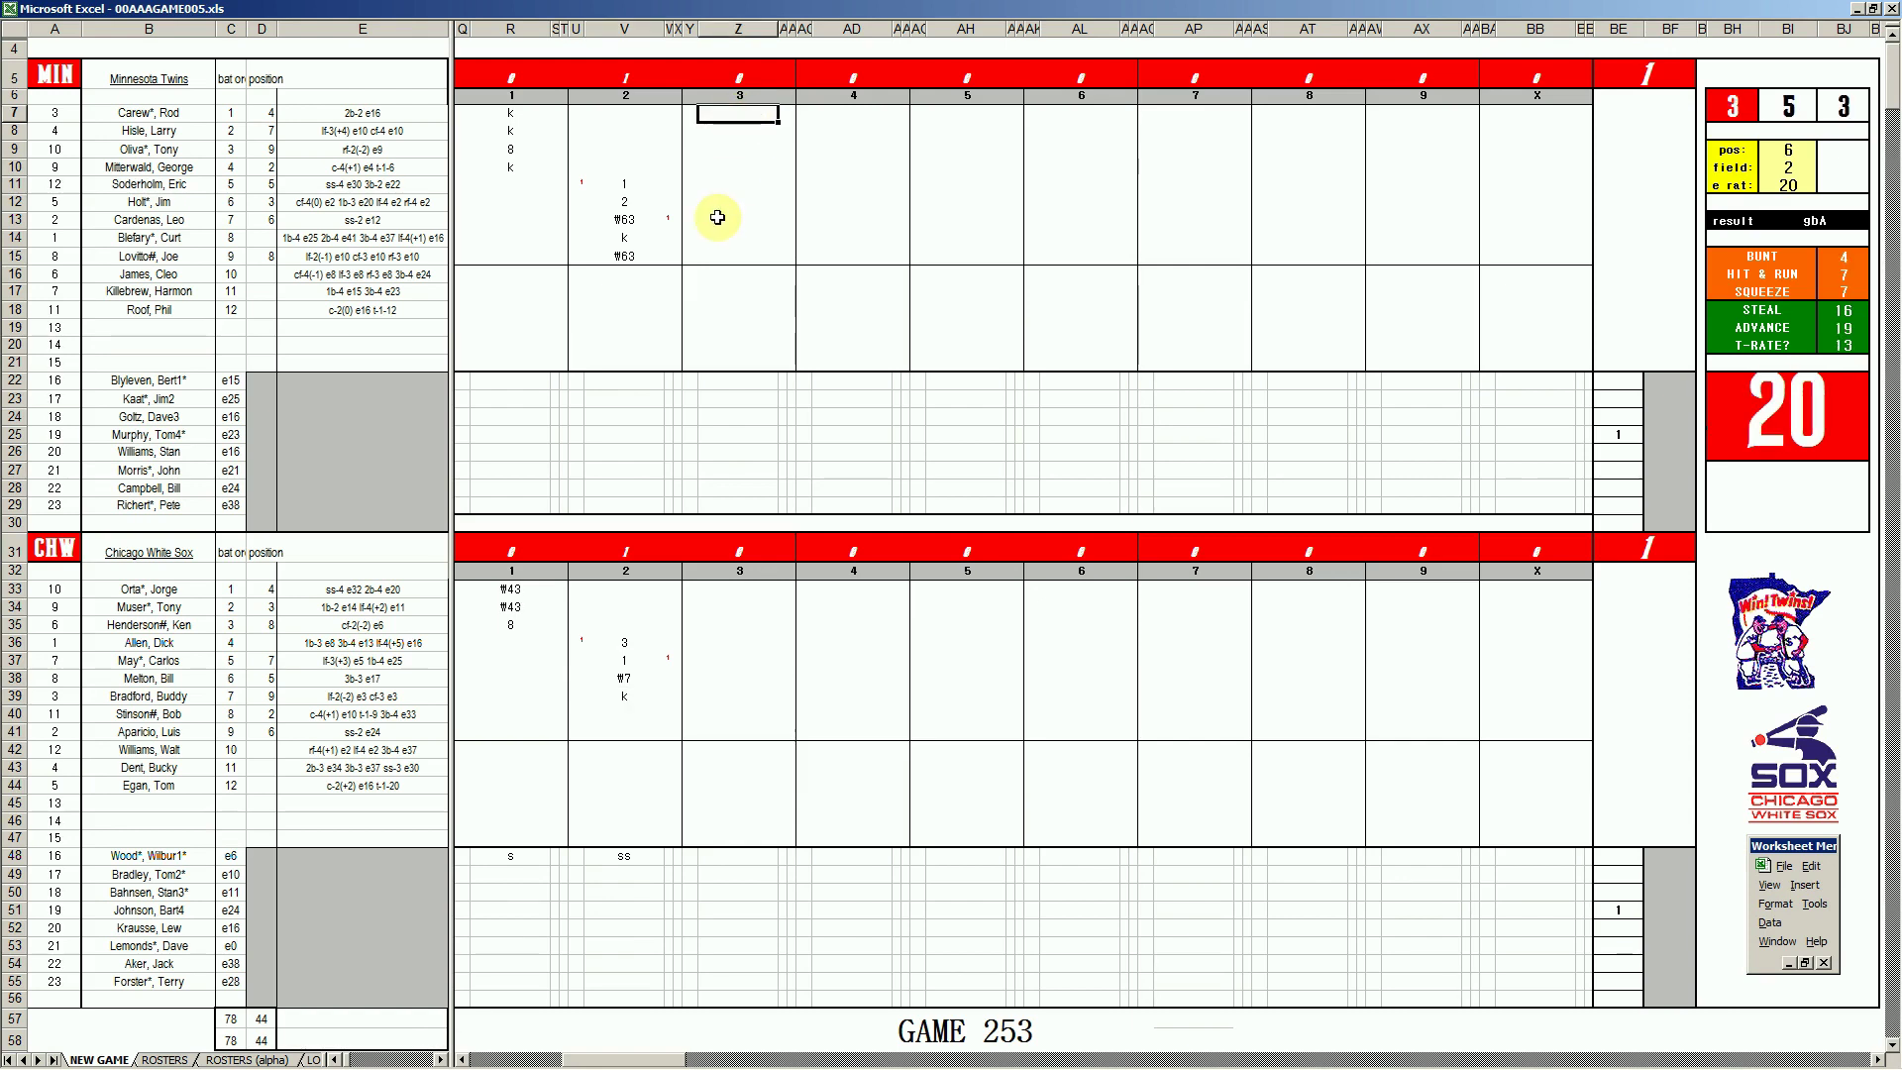
pyautogui.write('#9')
pyautogui.press('Return')
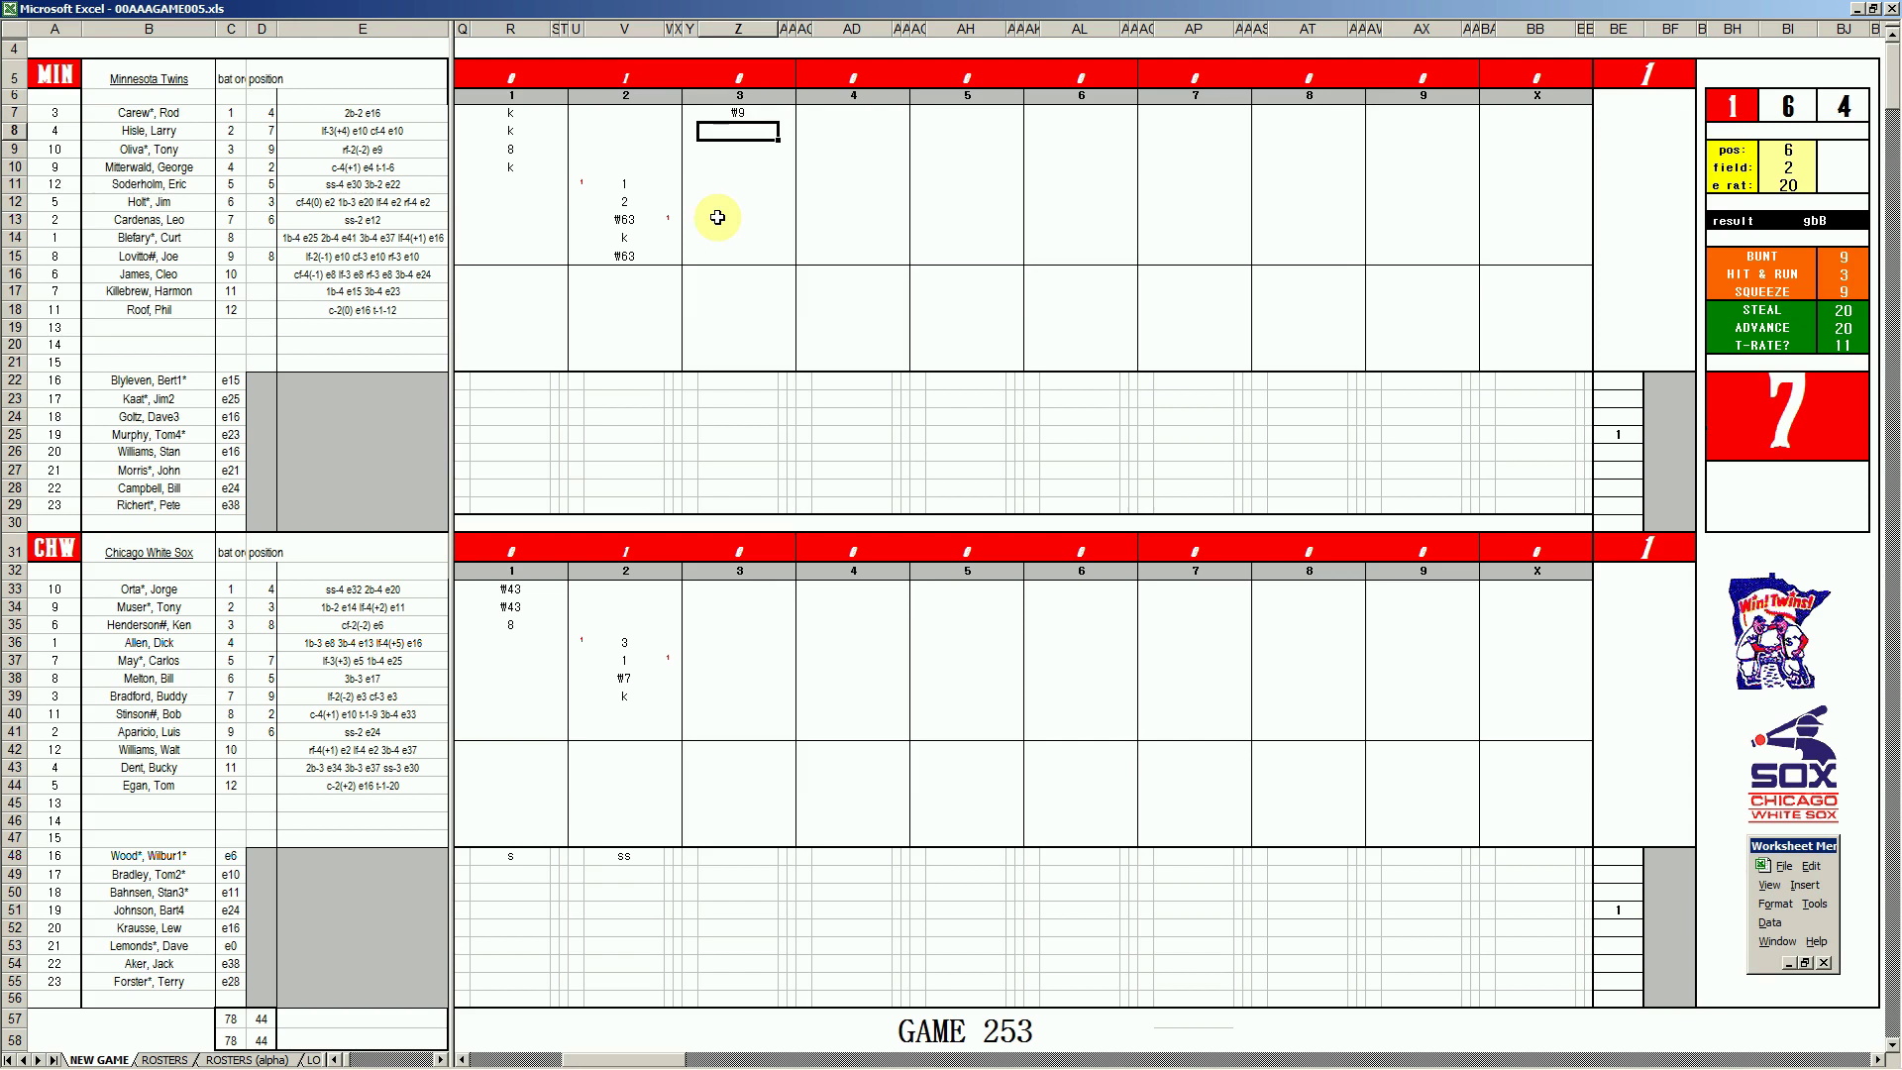
pyautogui.write('#7')
pyautogui.press('Return')
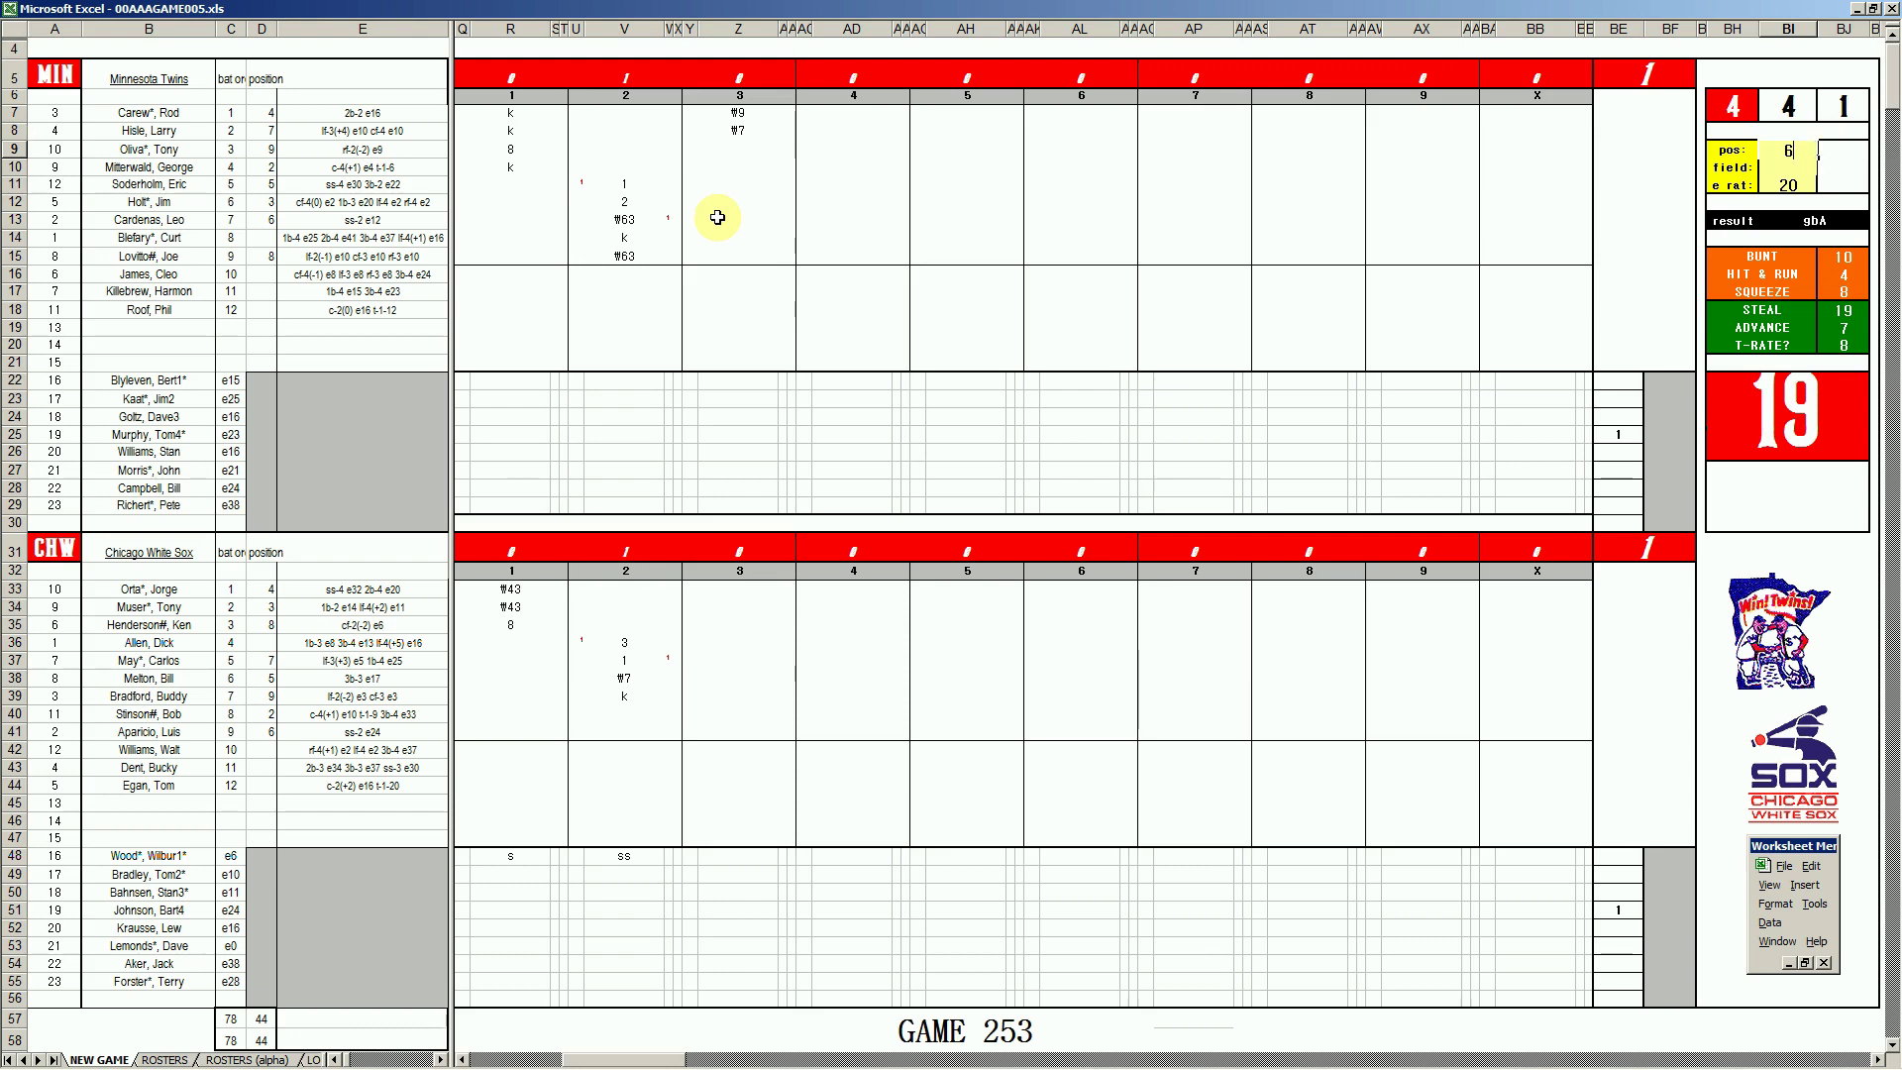
pyautogui.press('Escape')
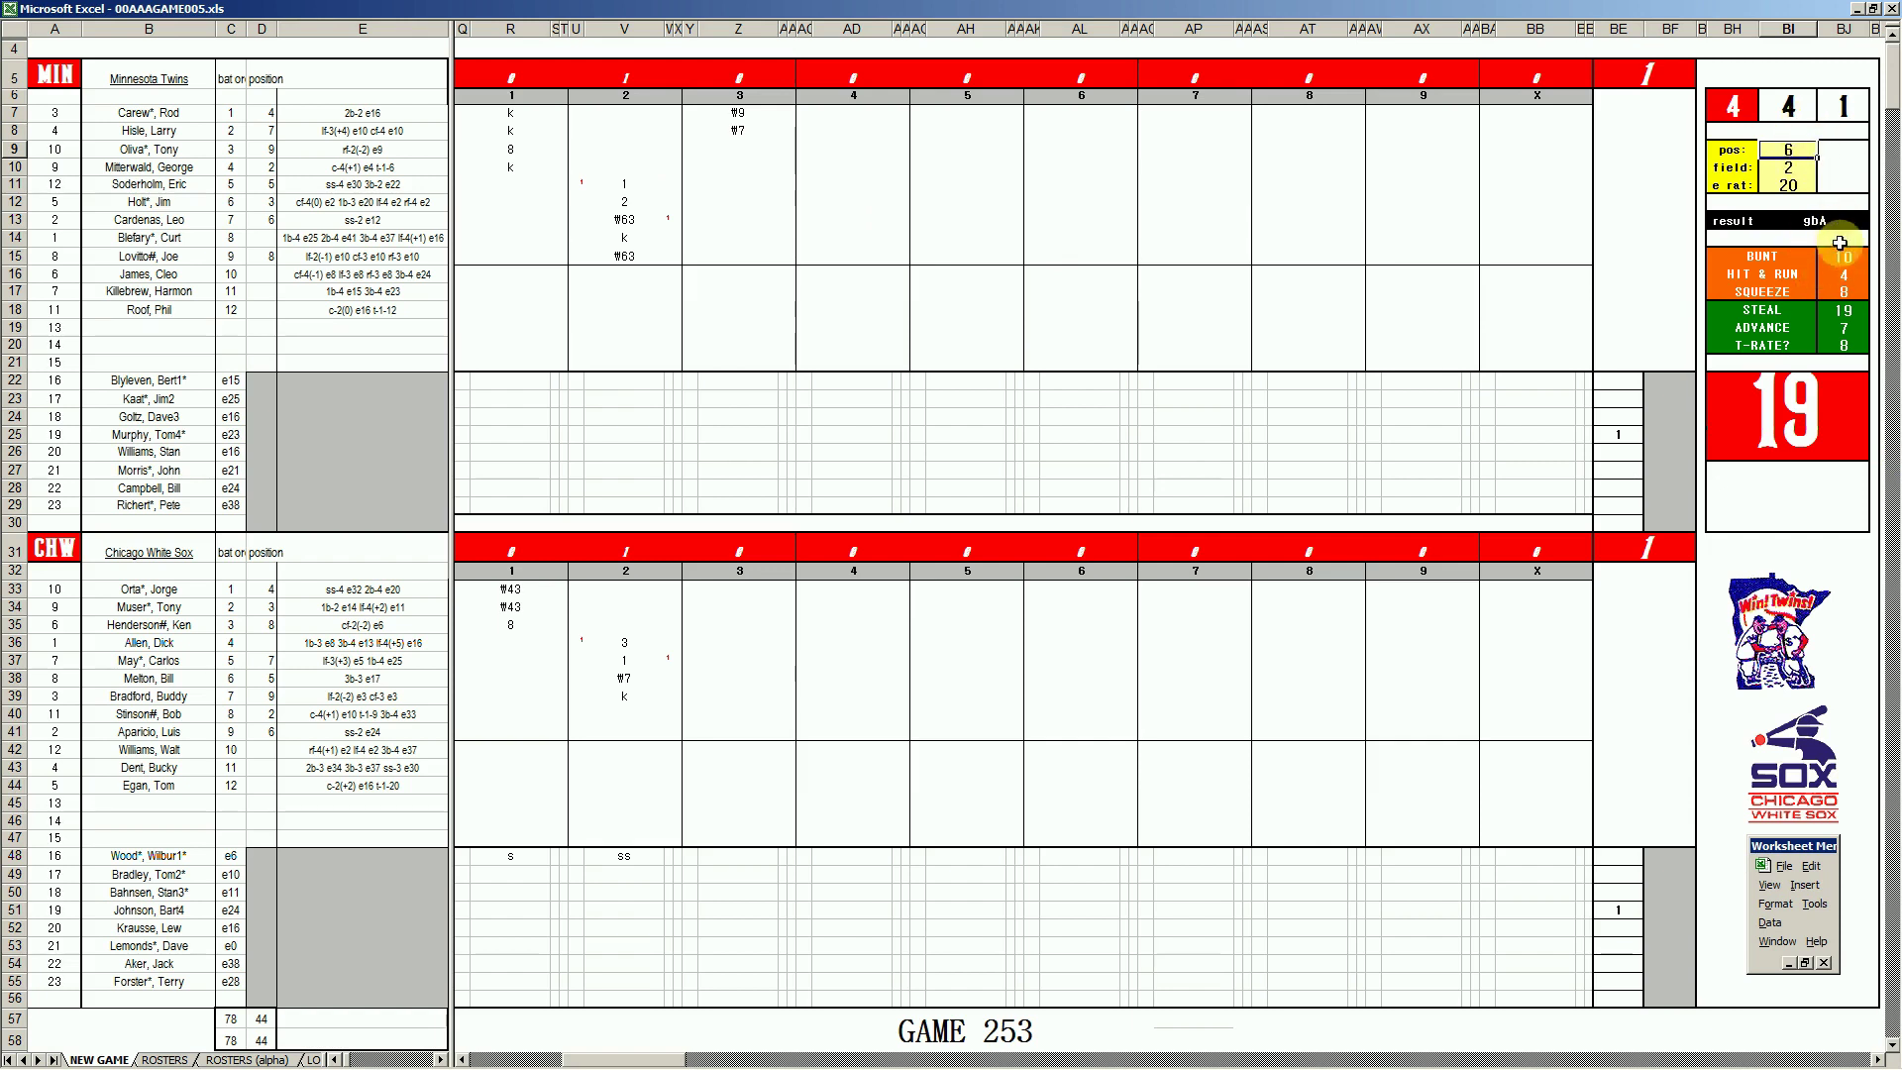
pyautogui.click(745, 147)
pyautogui.write('#63')
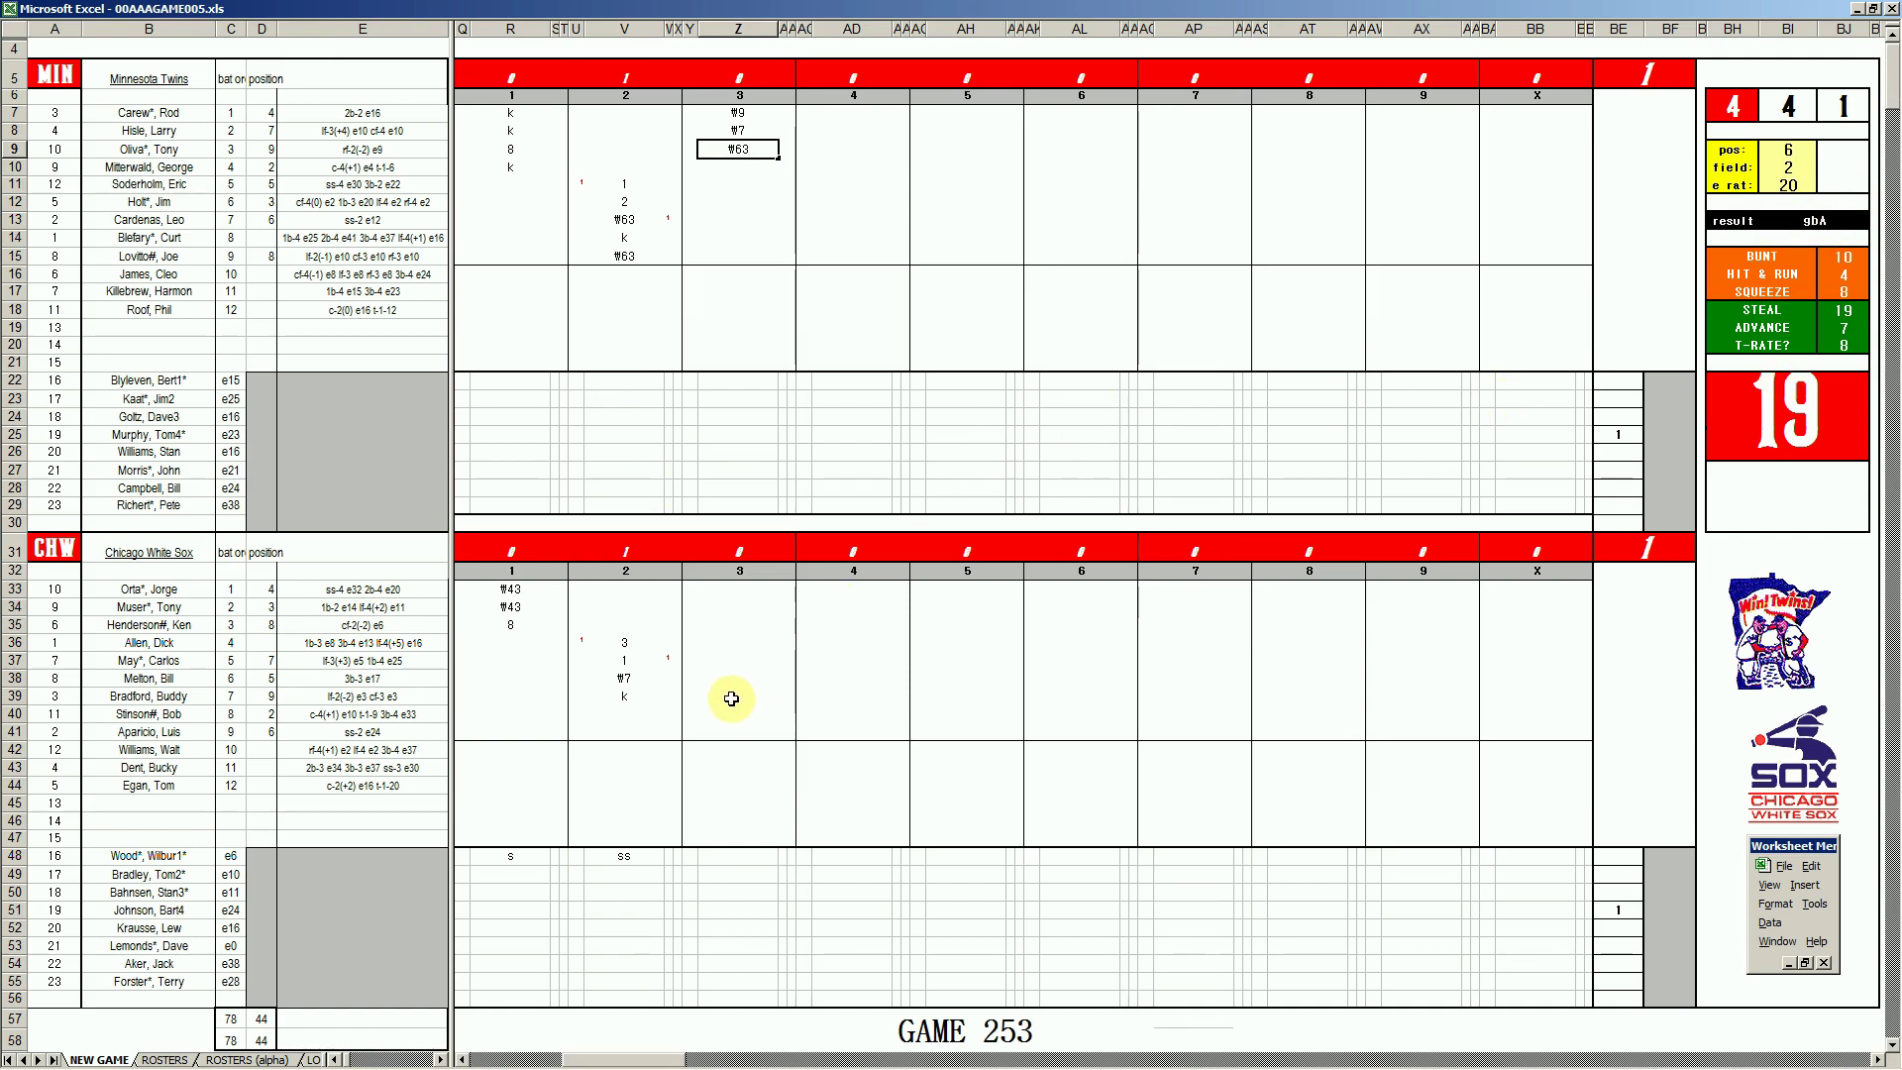
# - Start the White Sox's third inning with k for the eighth batter and 1 for the ninth
pyautogui.click(730, 713)
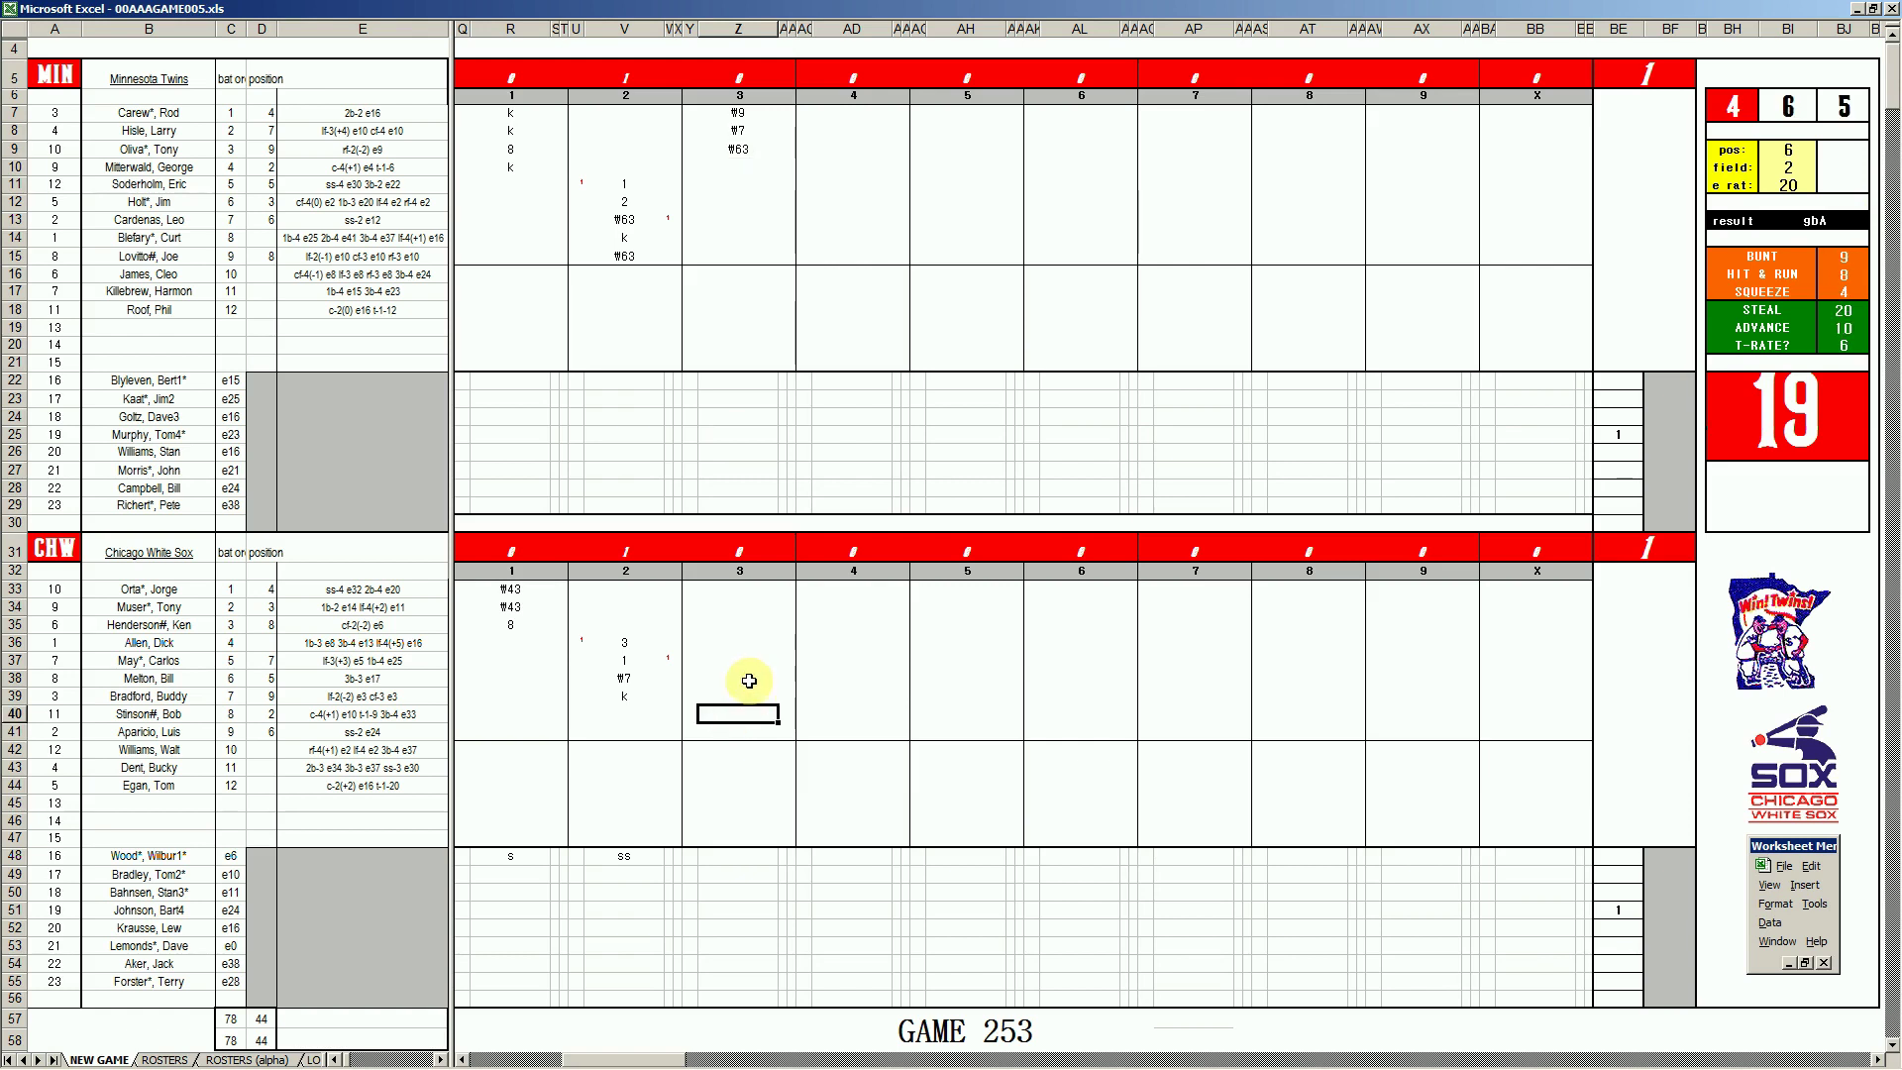
pyautogui.write('k')
pyautogui.press('Return')
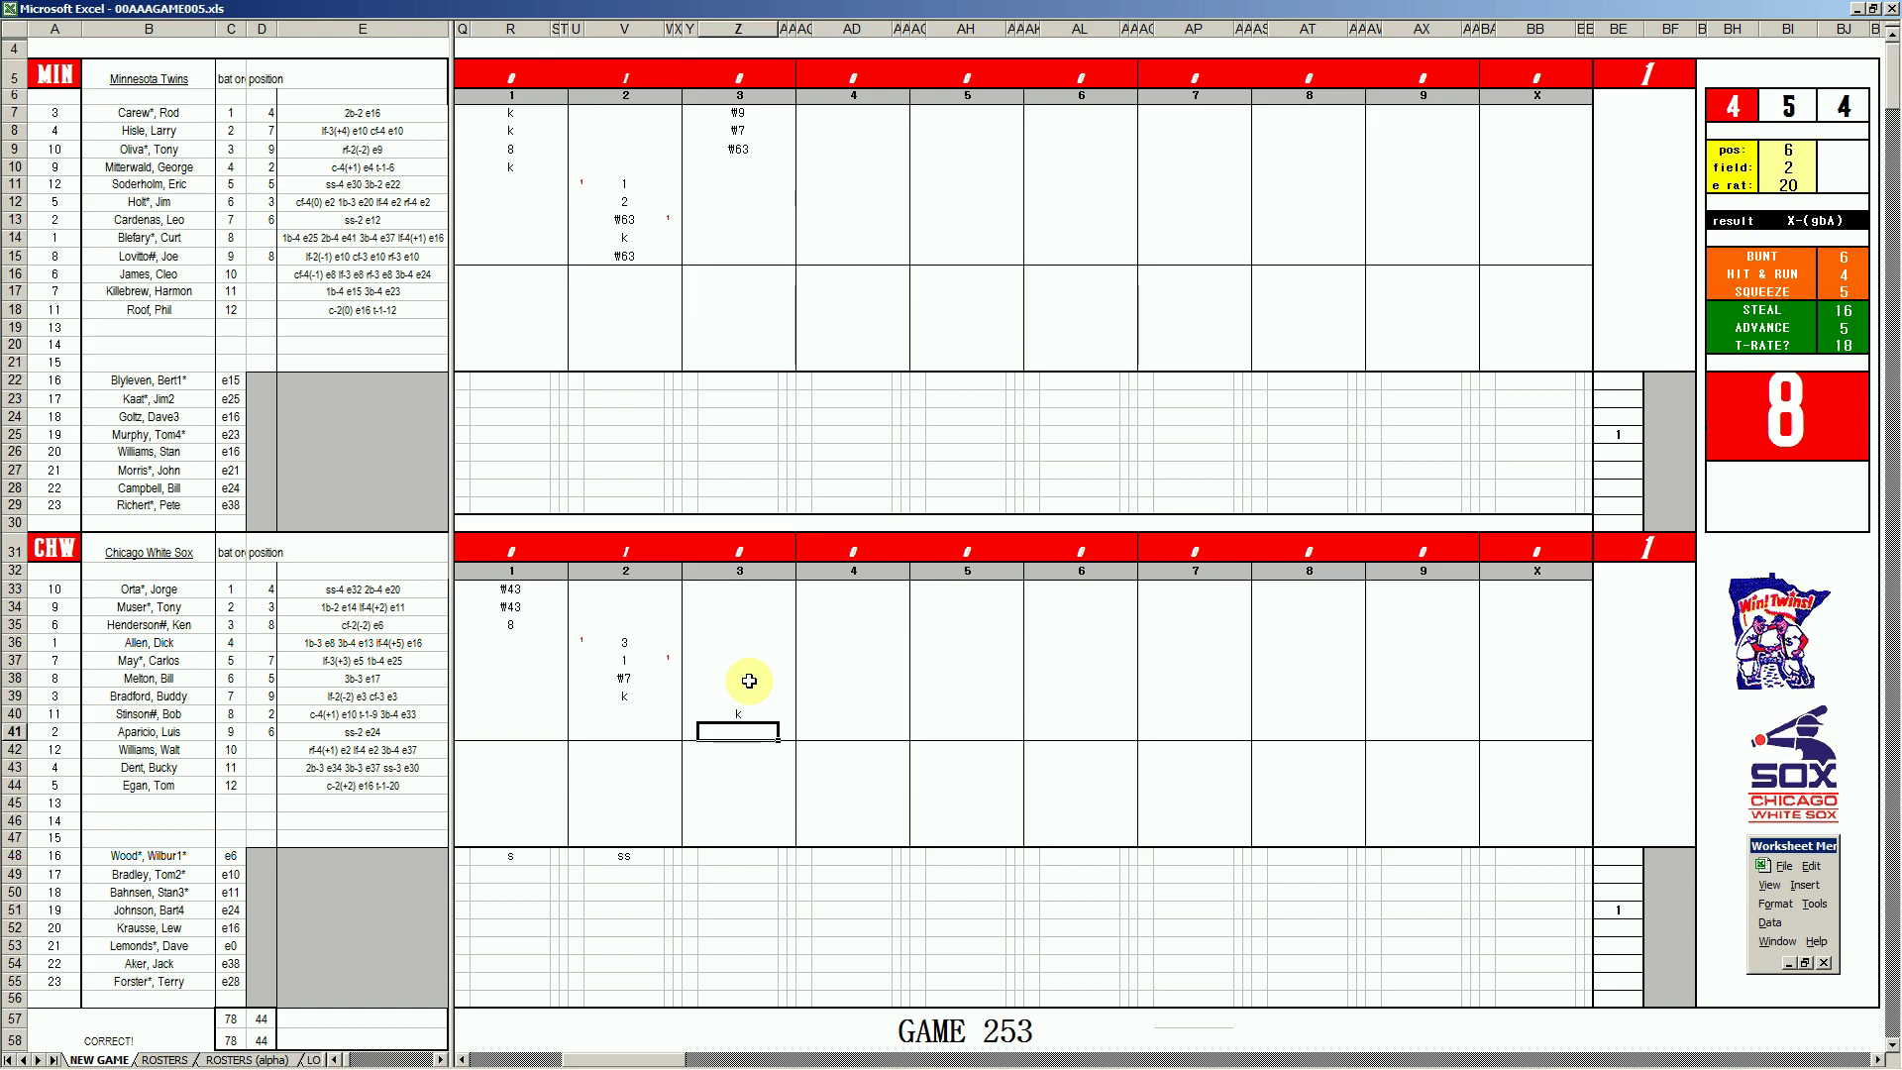
pyautogui.write('1')
# - Record 8 for the White Sox's first and second batters and 2 for the third in the third inning
pyautogui.click(734, 592)
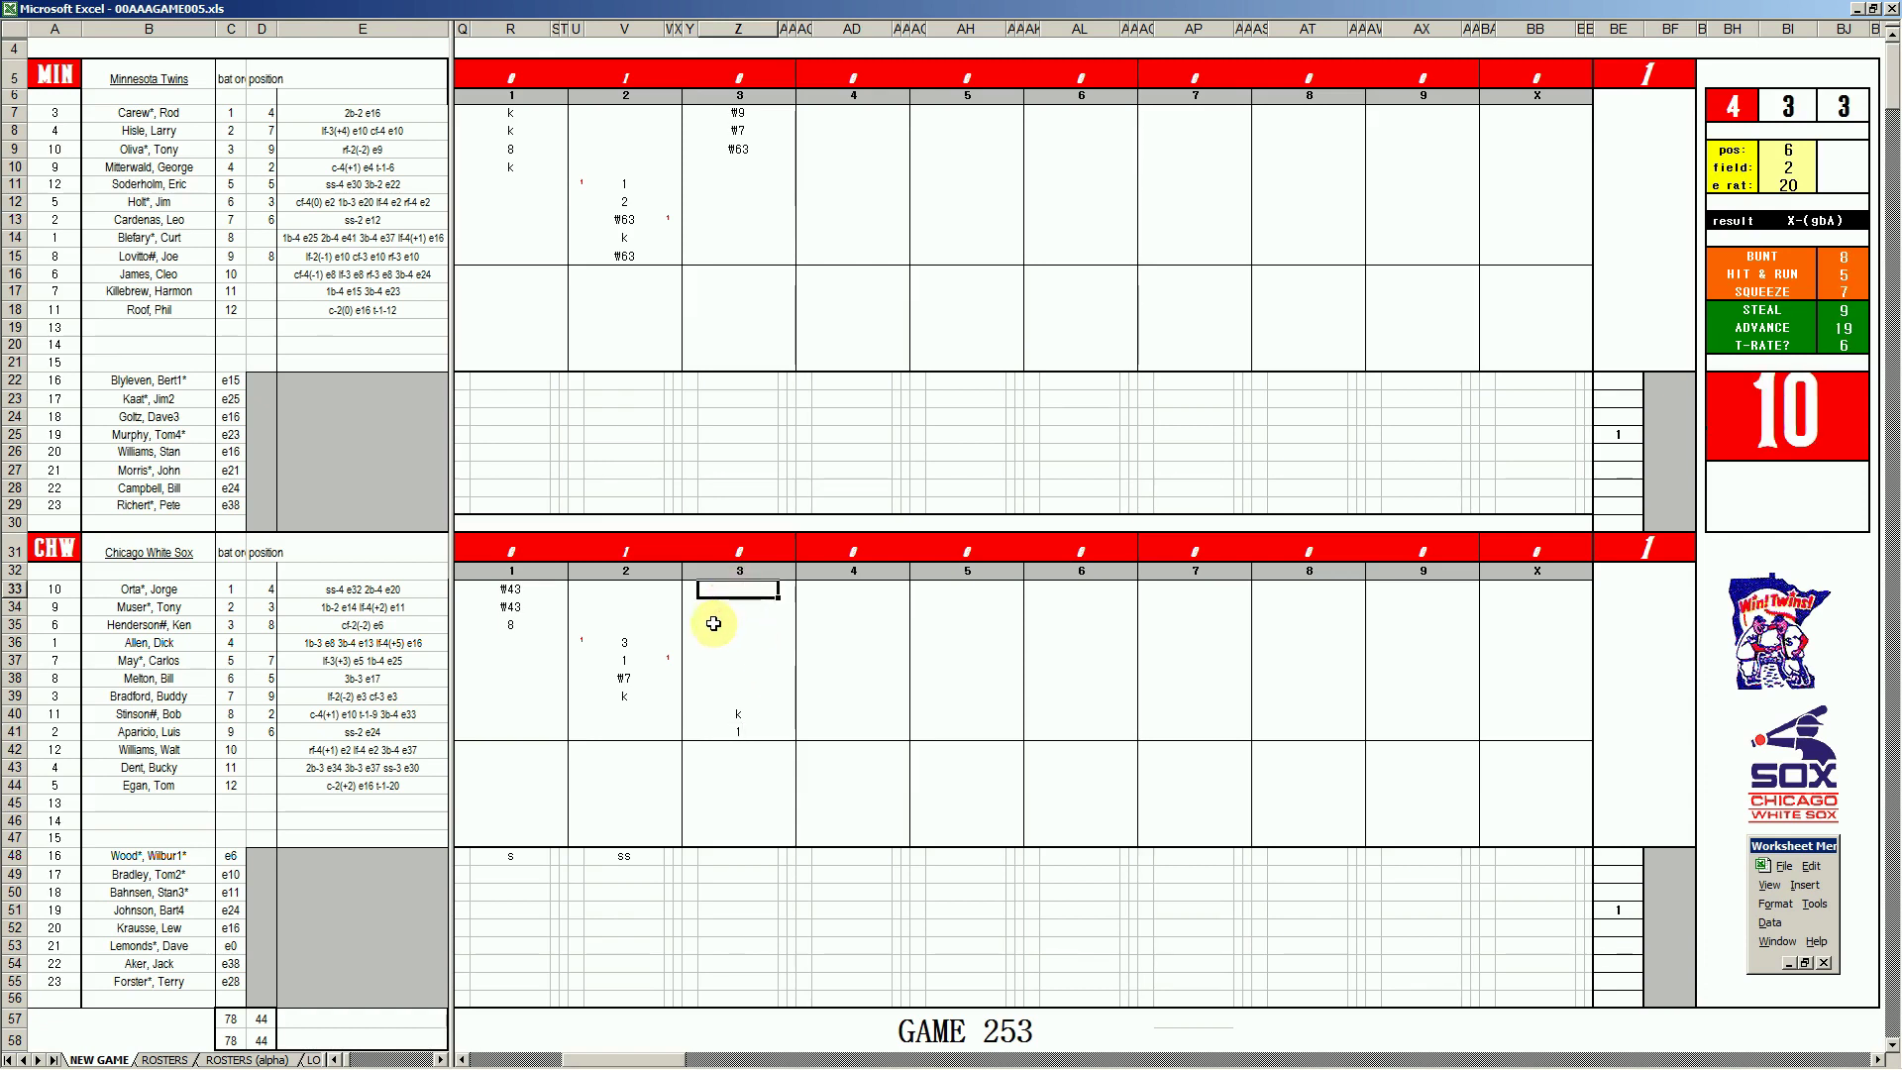
pyautogui.write('8')
pyautogui.press('Return')
pyautogui.write('8')
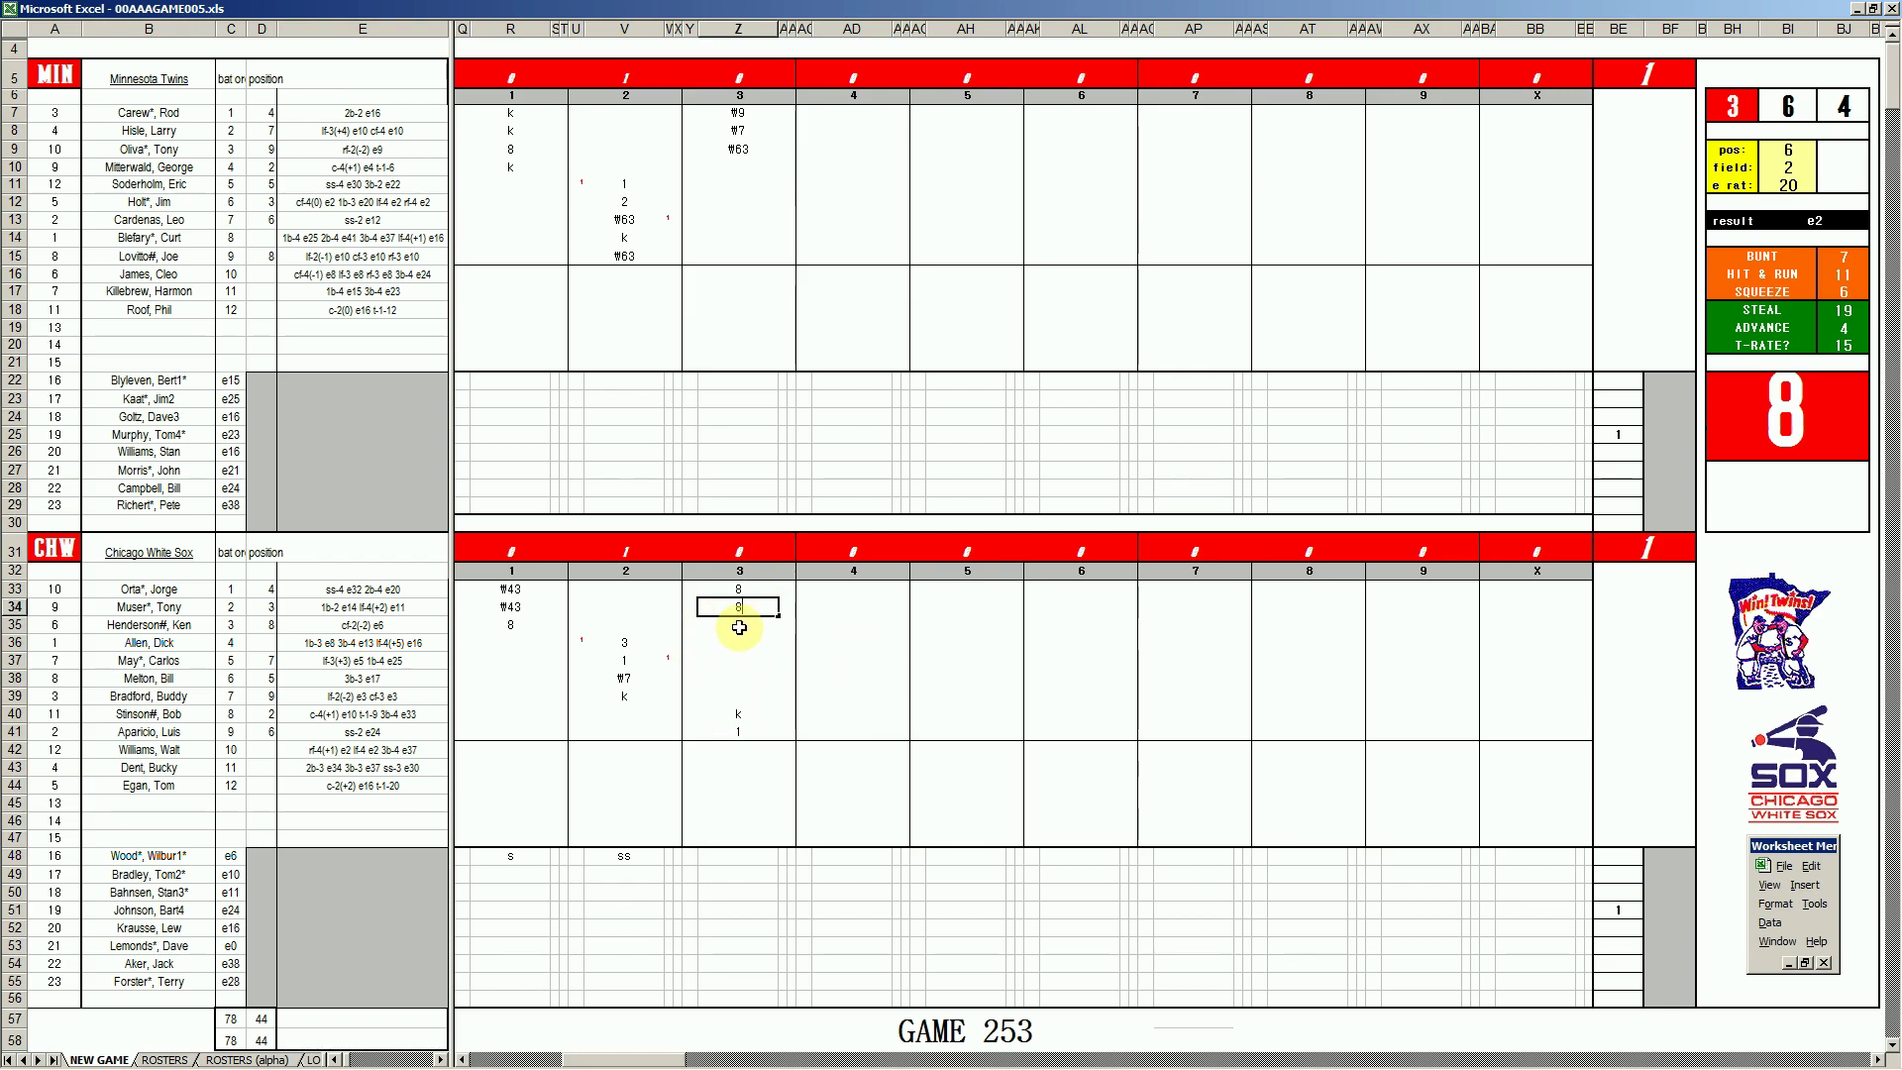
pyautogui.press('Return')
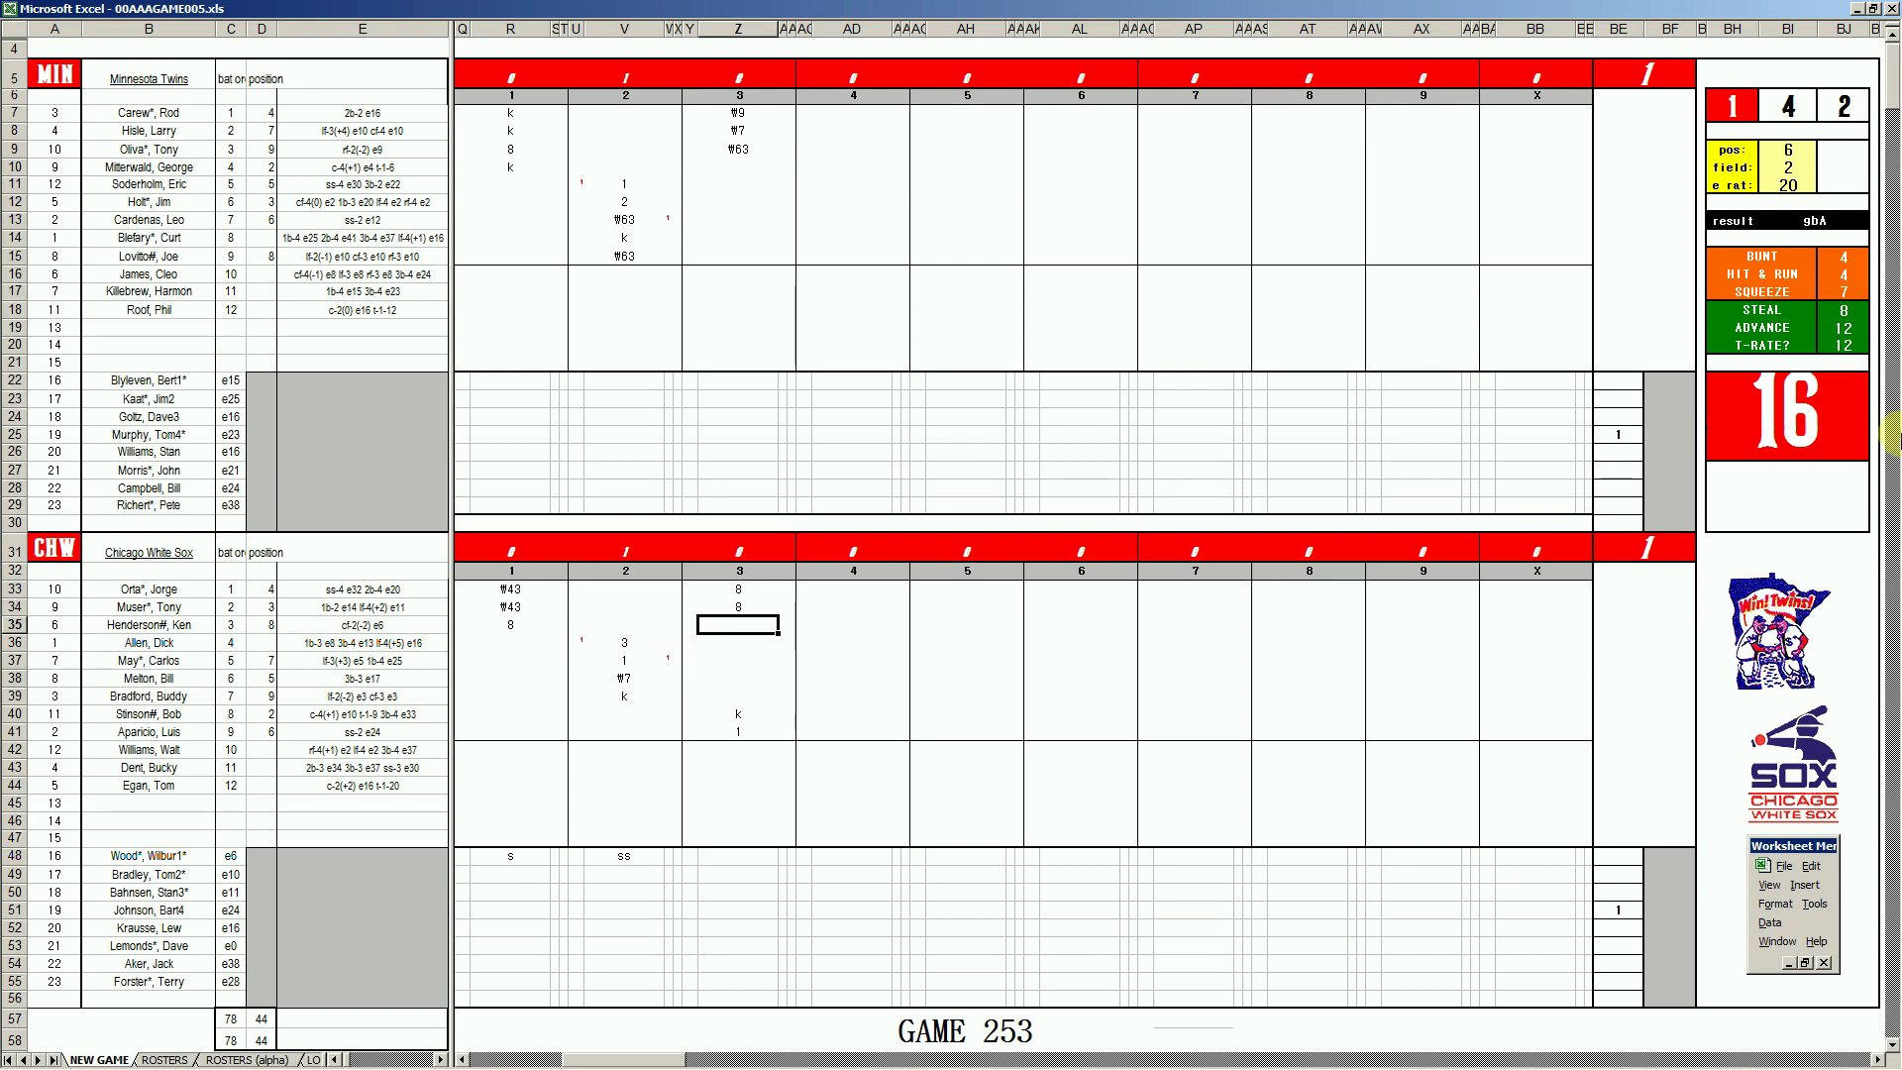
pyautogui.write('2')
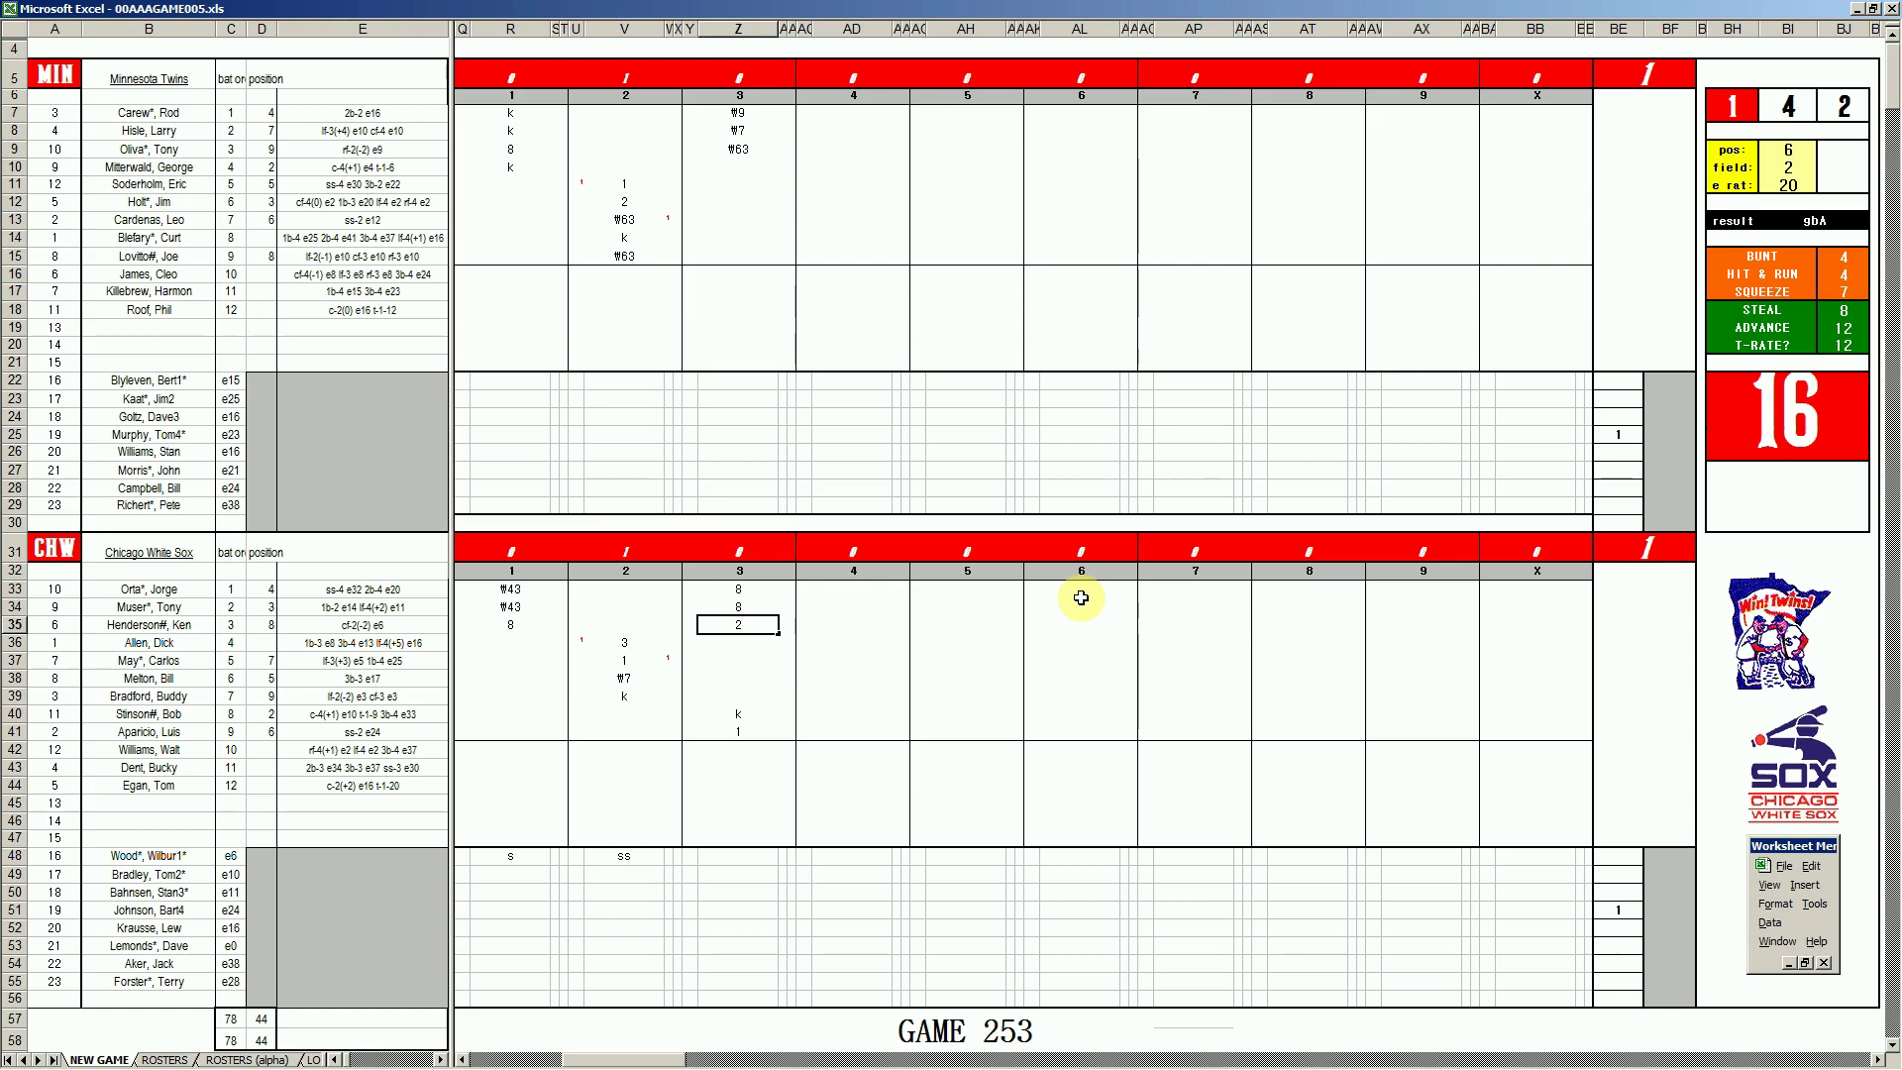
# - Credit the White Sox's third batter with 2 runs batted in and the ninth batter with 1 run in the third inning
pyautogui.press('Return')
pyautogui.press('Left')
pyautogui.press('Down')
pyautogui.press('Down')
pyautogui.press('Down')
pyautogui.press('Down')
pyautogui.press('Down')
pyautogui.press('Down')
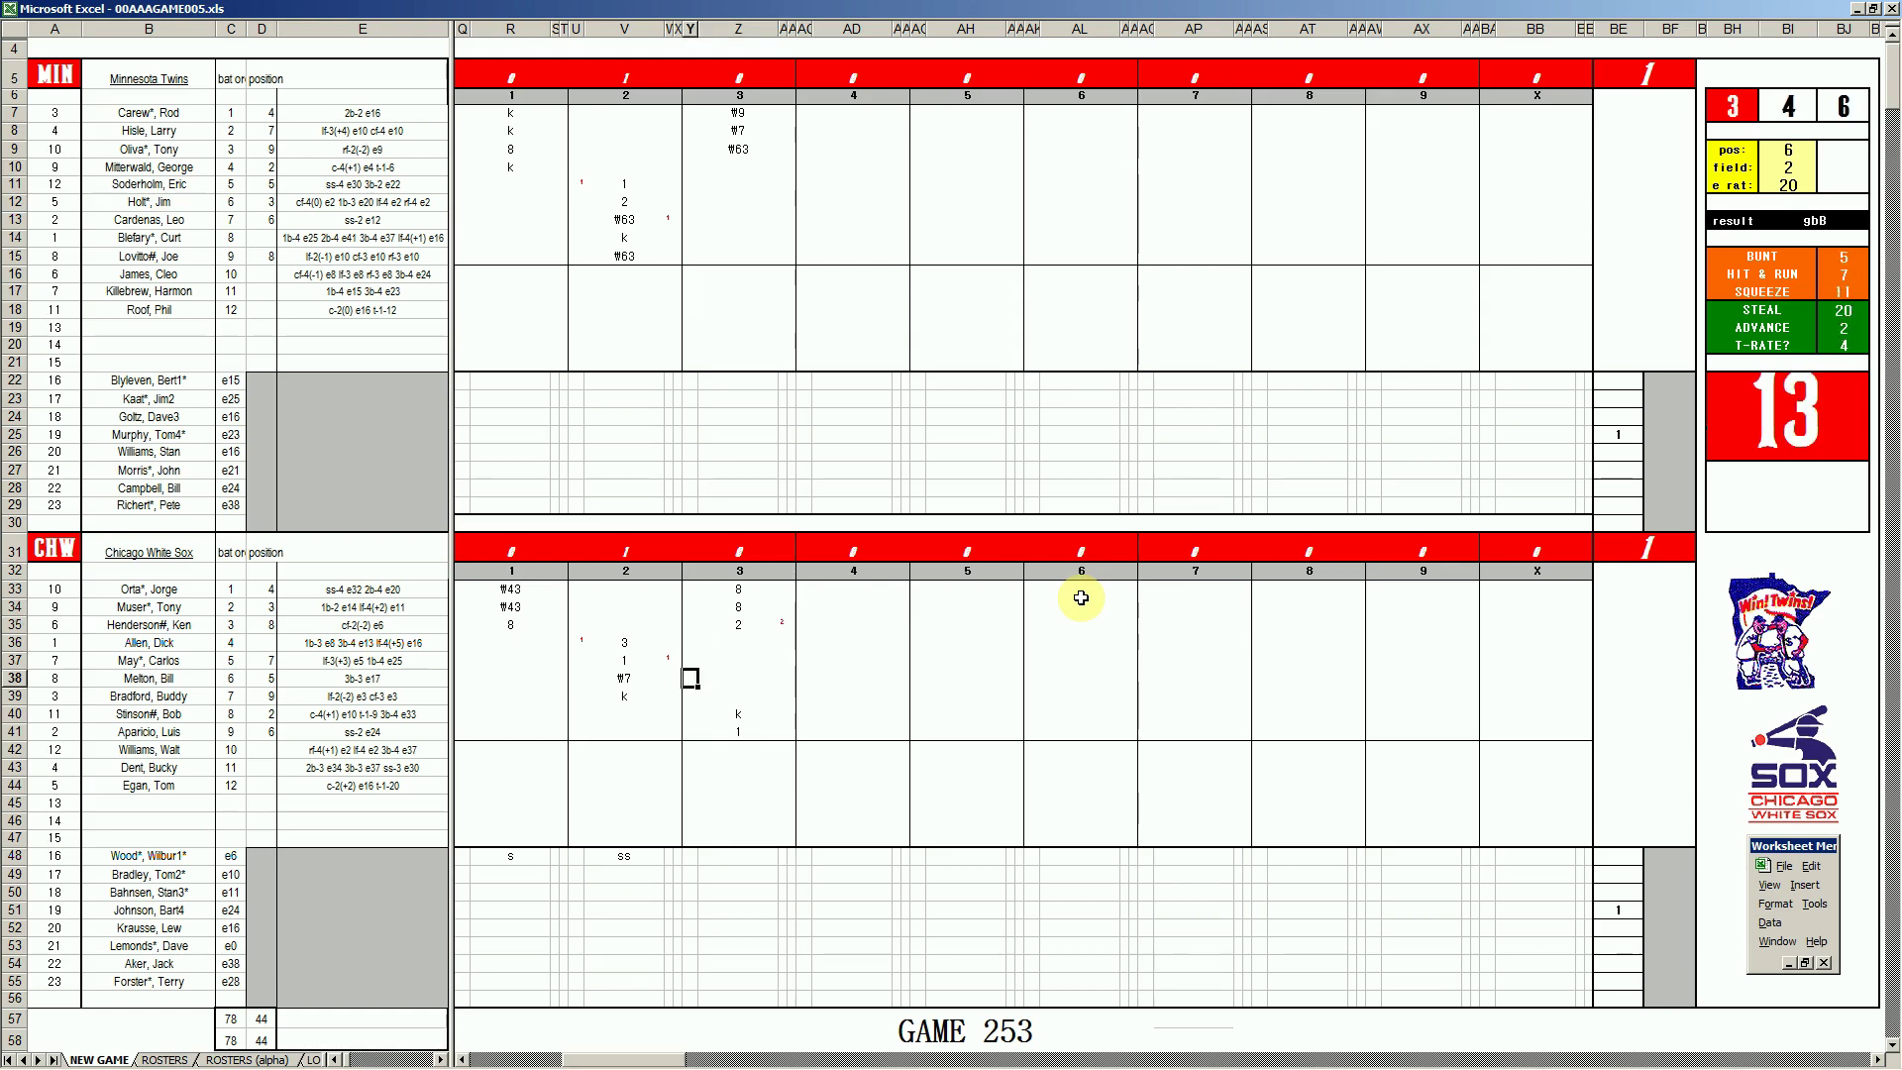
pyautogui.write('1')
# - Credit the White Sox's first batter with 1 run scored in the third inning
pyautogui.press('Up')
pyautogui.press('Up')
pyautogui.press('Up')
pyautogui.press('Up')
pyautogui.press('Up')
pyautogui.press('Up')
pyautogui.press('Up')
pyautogui.press('Up')
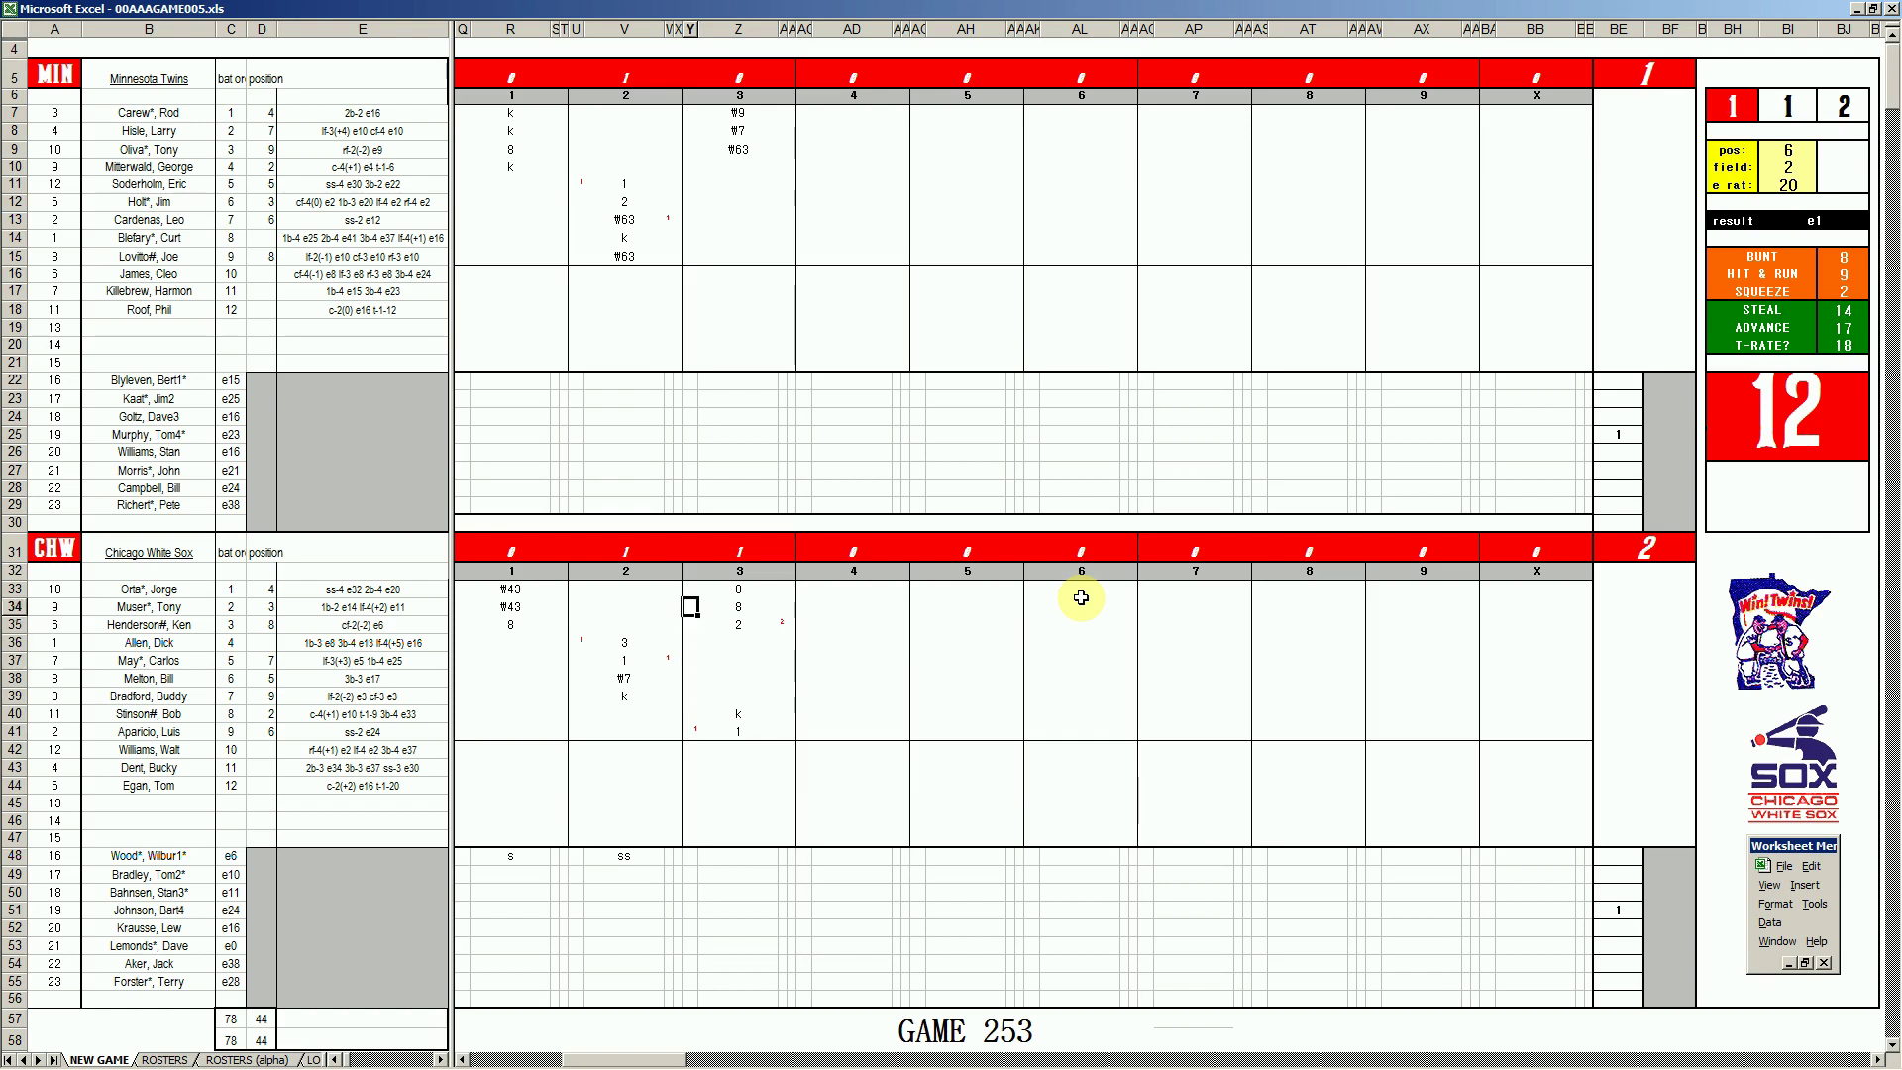
pyautogui.write('1')
# - Record 3 with 2 runs batted in for the White Sox's fourth batter, and credit the second and third batters with 1 run each
pyautogui.click(733, 643)
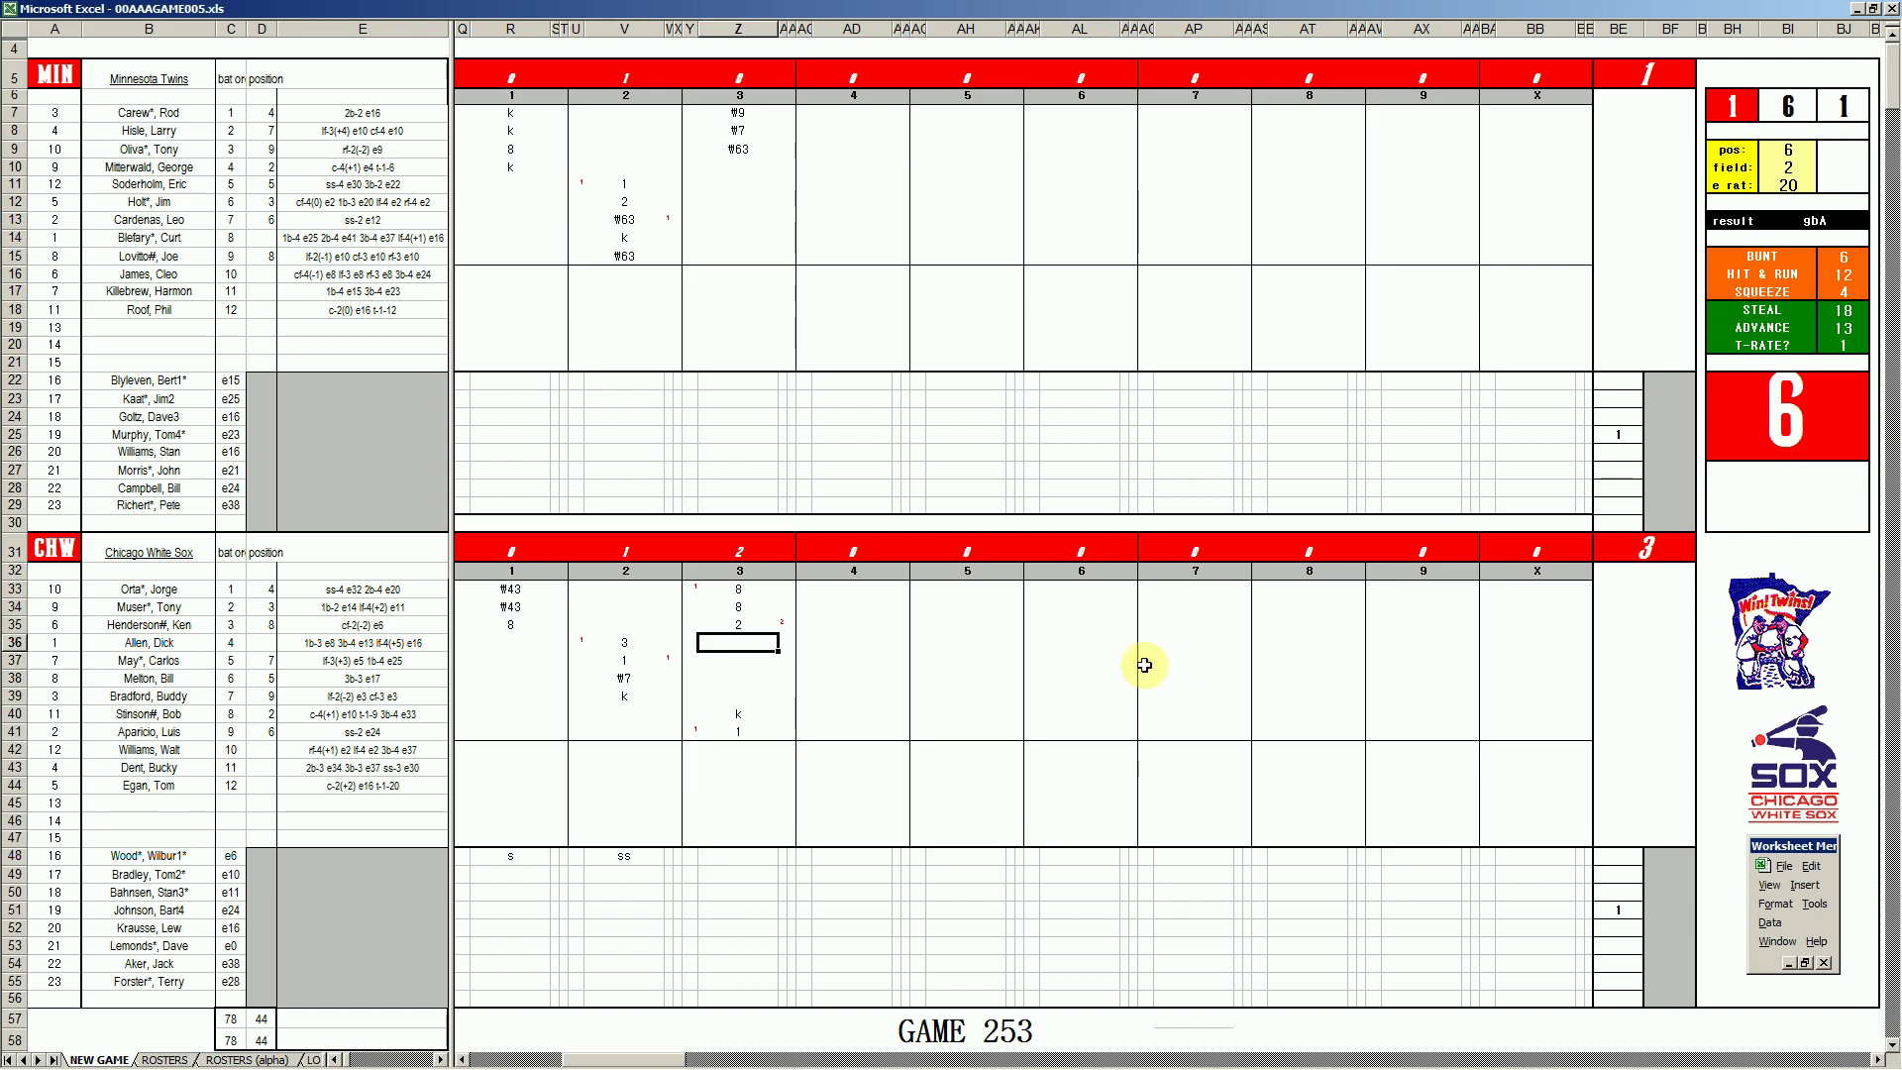
pyautogui.write('3')
pyautogui.press('Return')
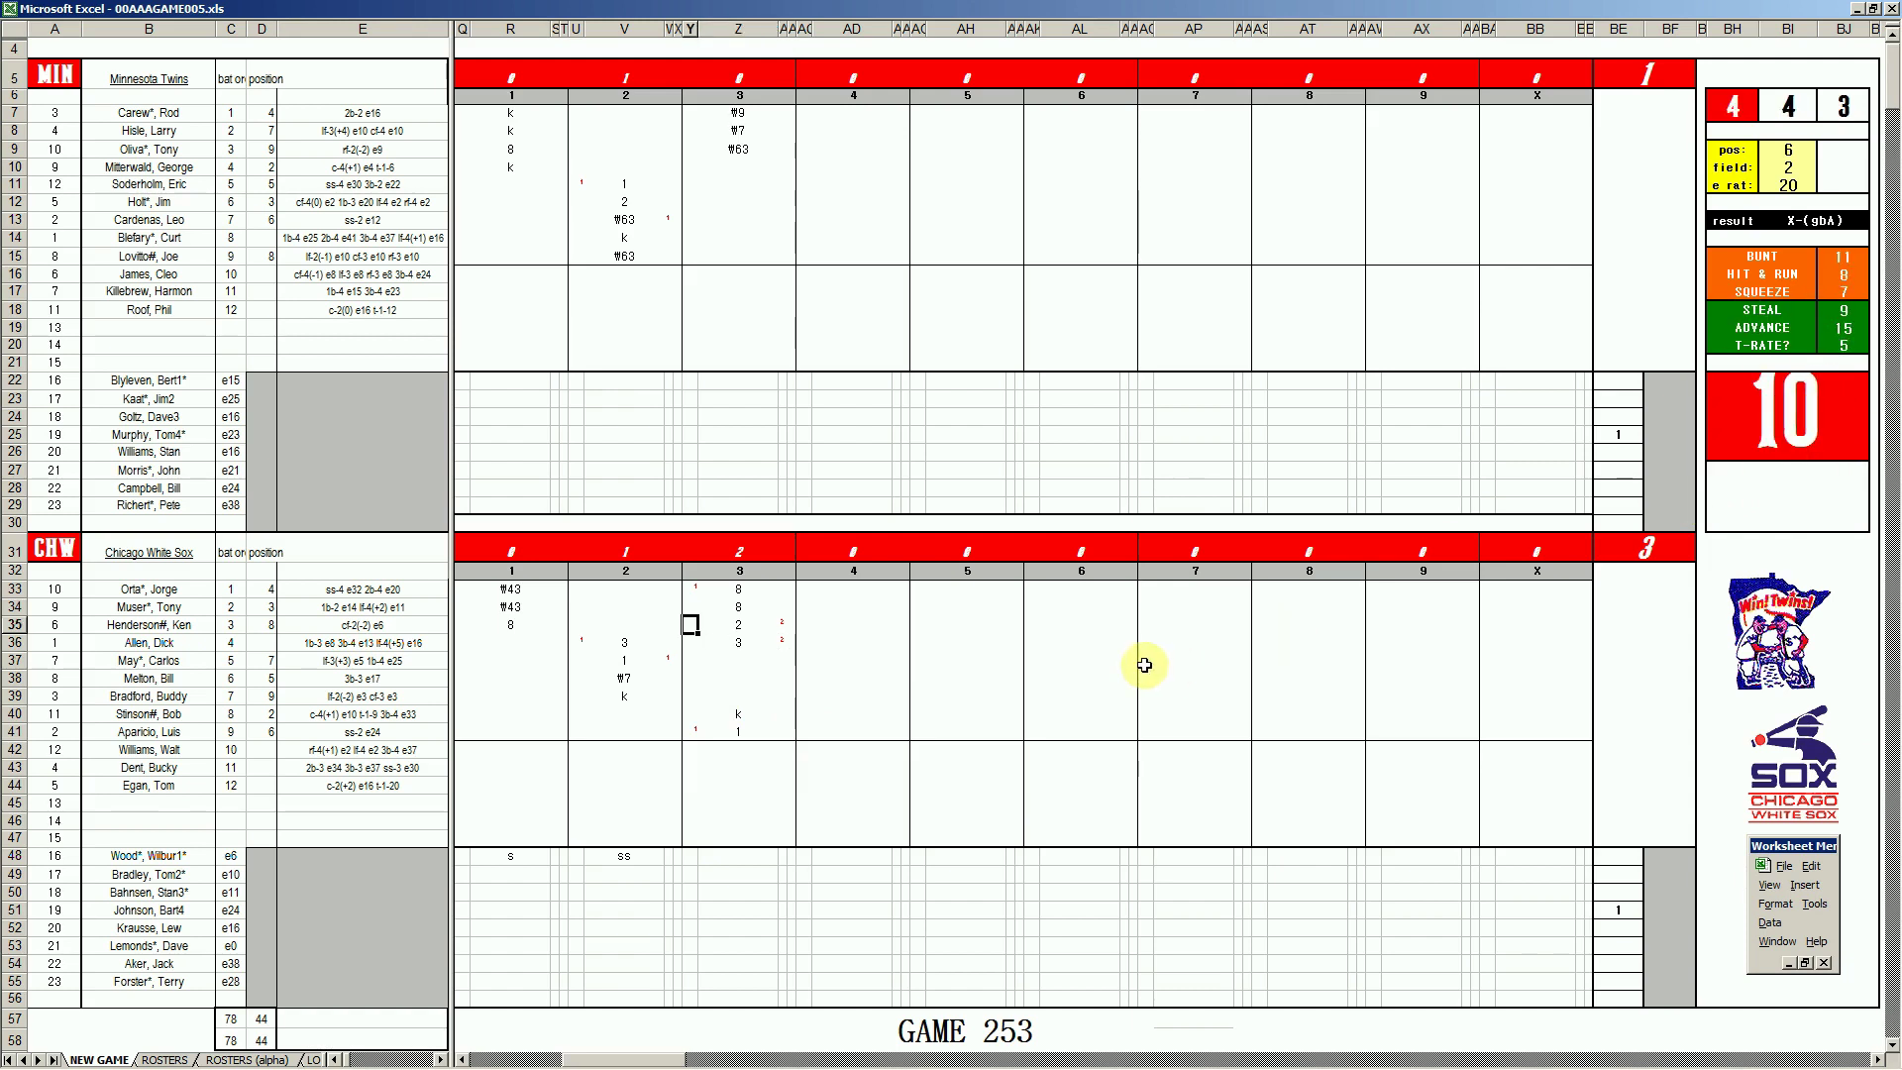
pyautogui.write('1')
pyautogui.press('Return')
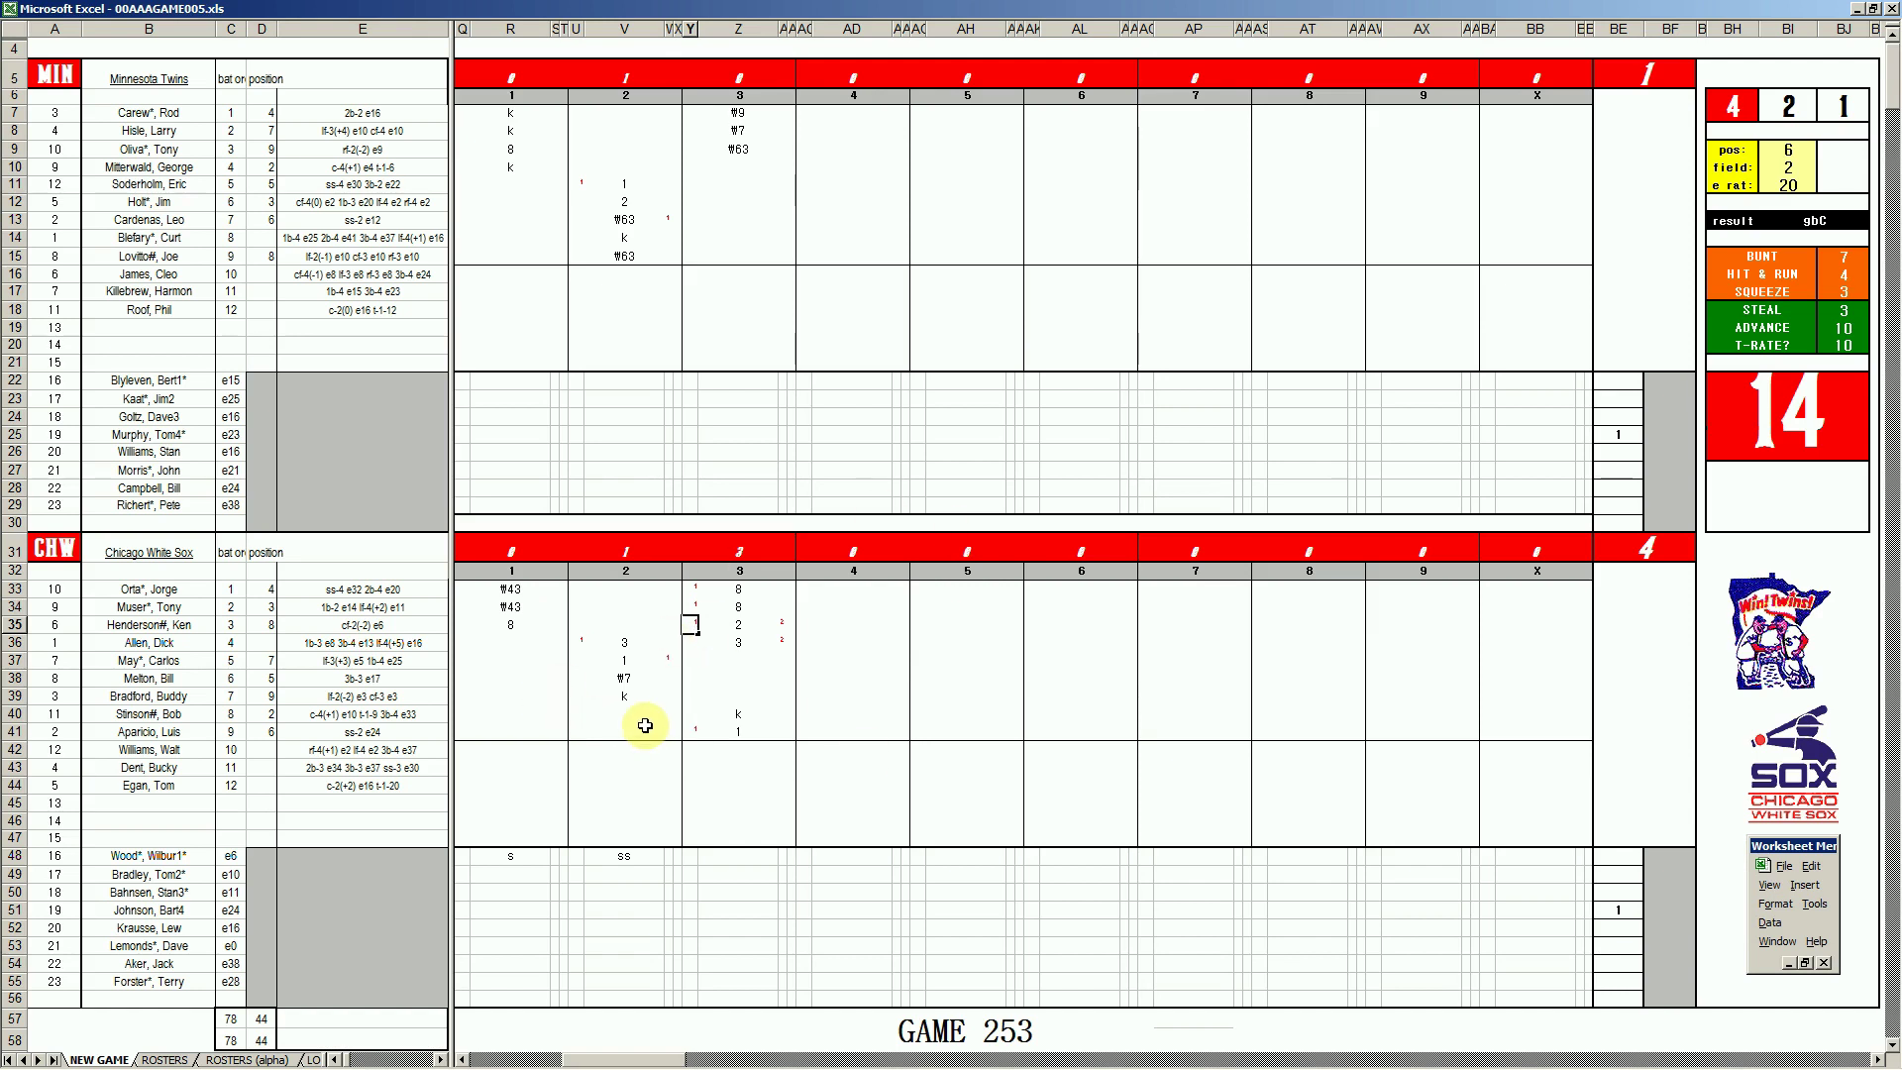
pyautogui.write('1')
pyautogui.press('Return')
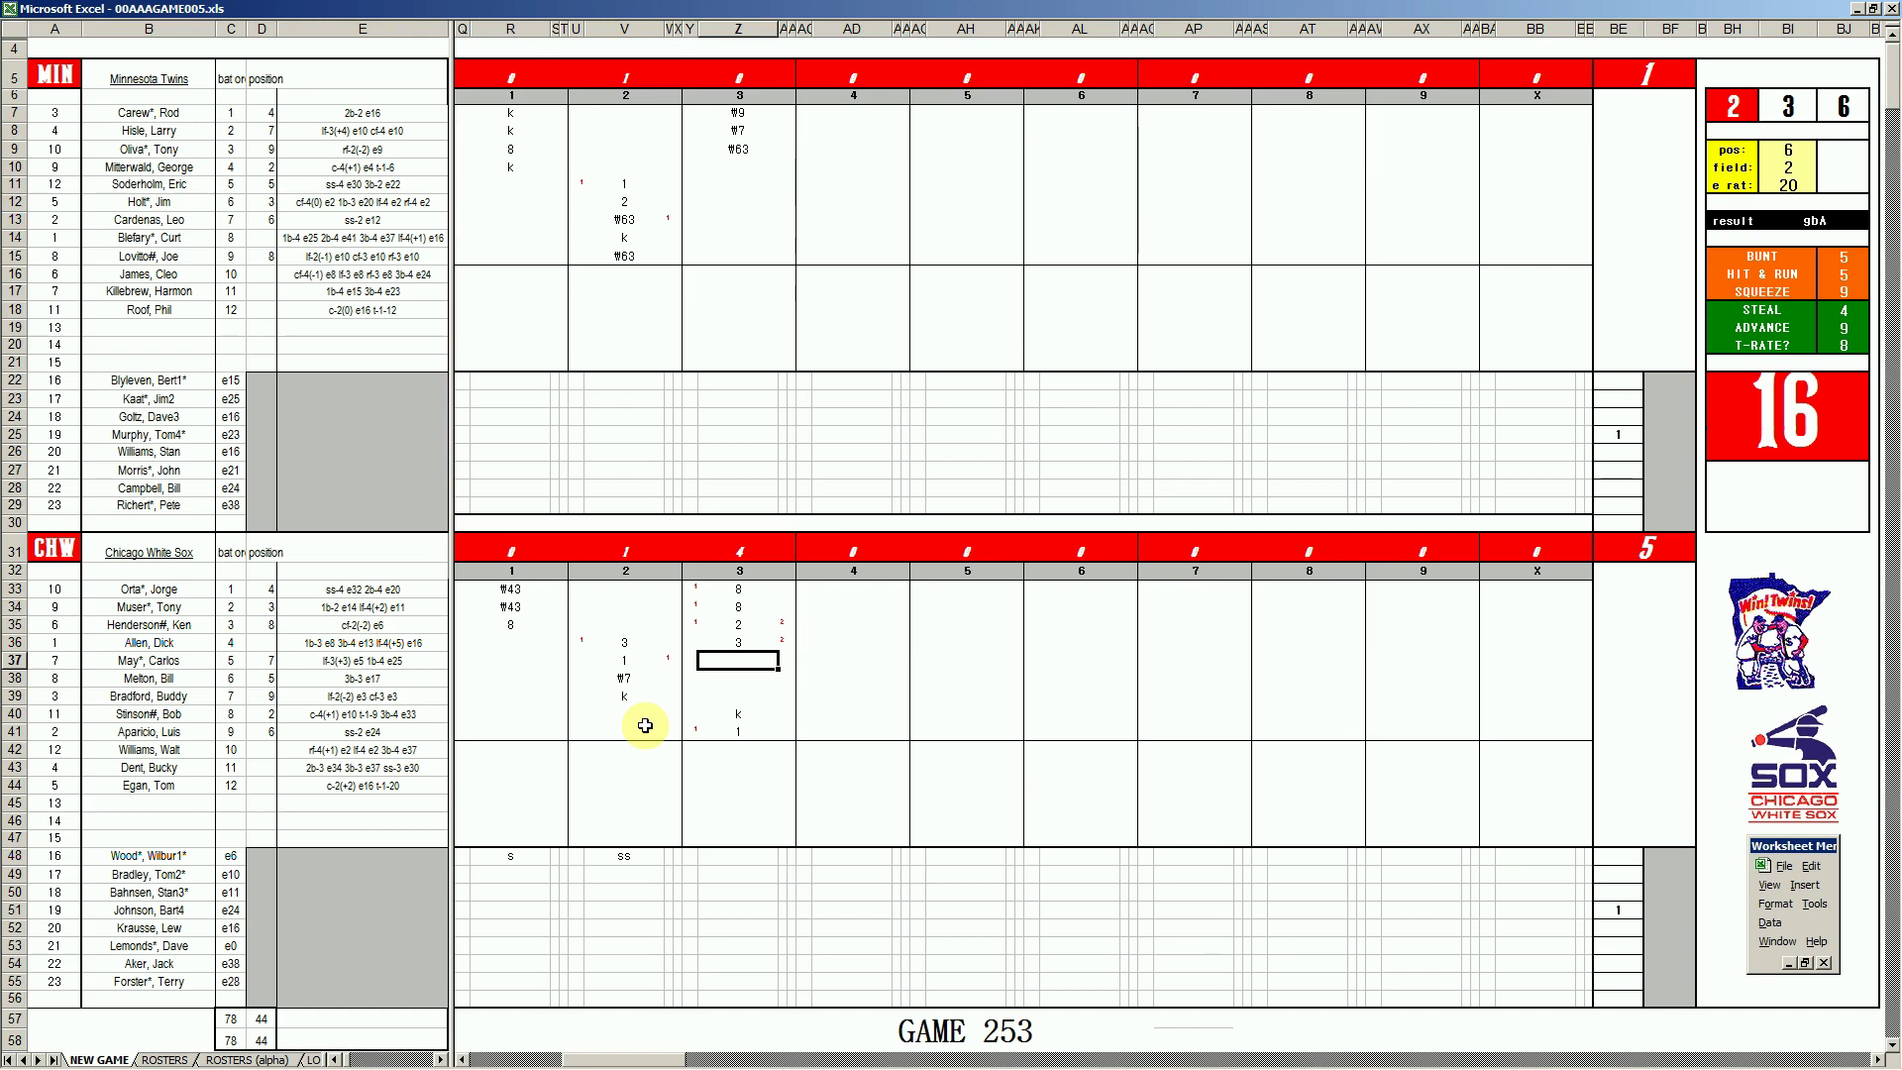
# - Record 1 with a run batted in for the White Sox's fifth batter in the third inning, and credit the fourth with 1 run
pyautogui.write('1')
pyautogui.press('Right')
pyautogui.press('Left')
pyautogui.press('Left')
pyautogui.press('Up')
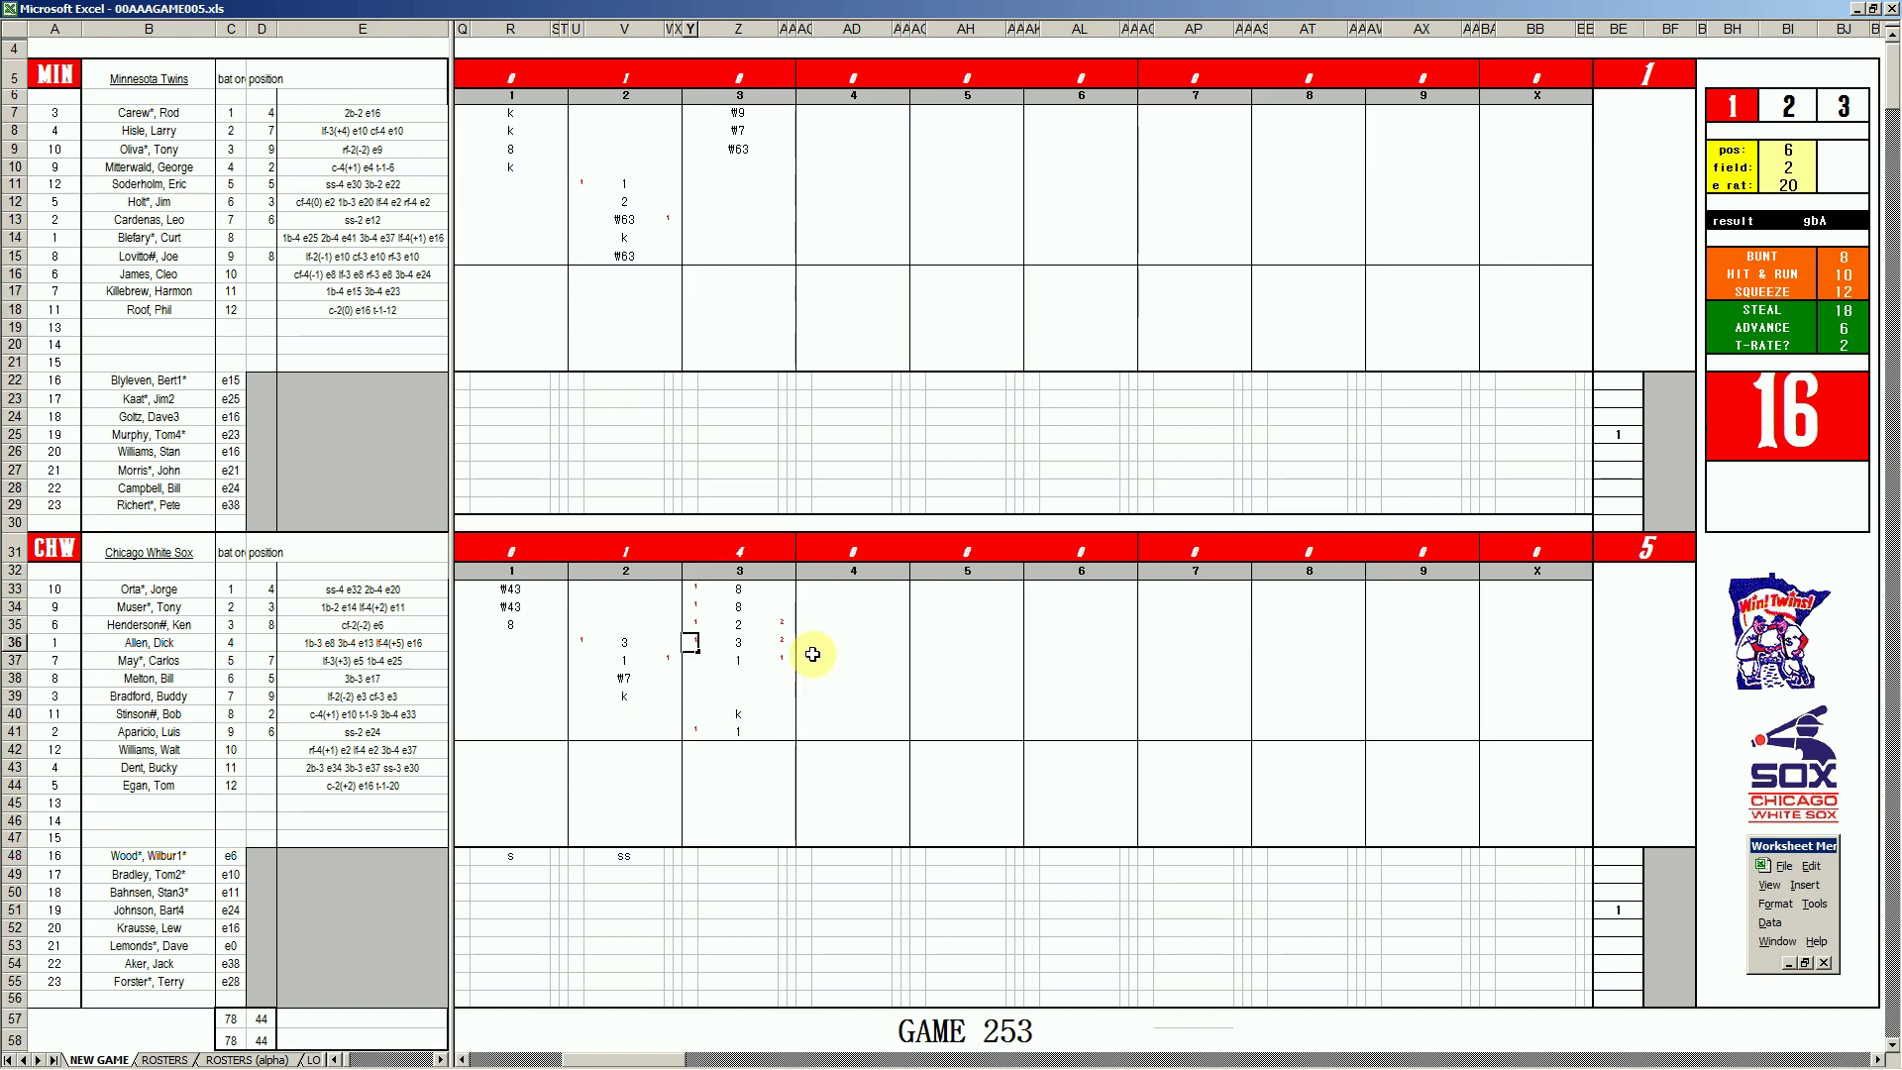
pyautogui.click(786, 684)
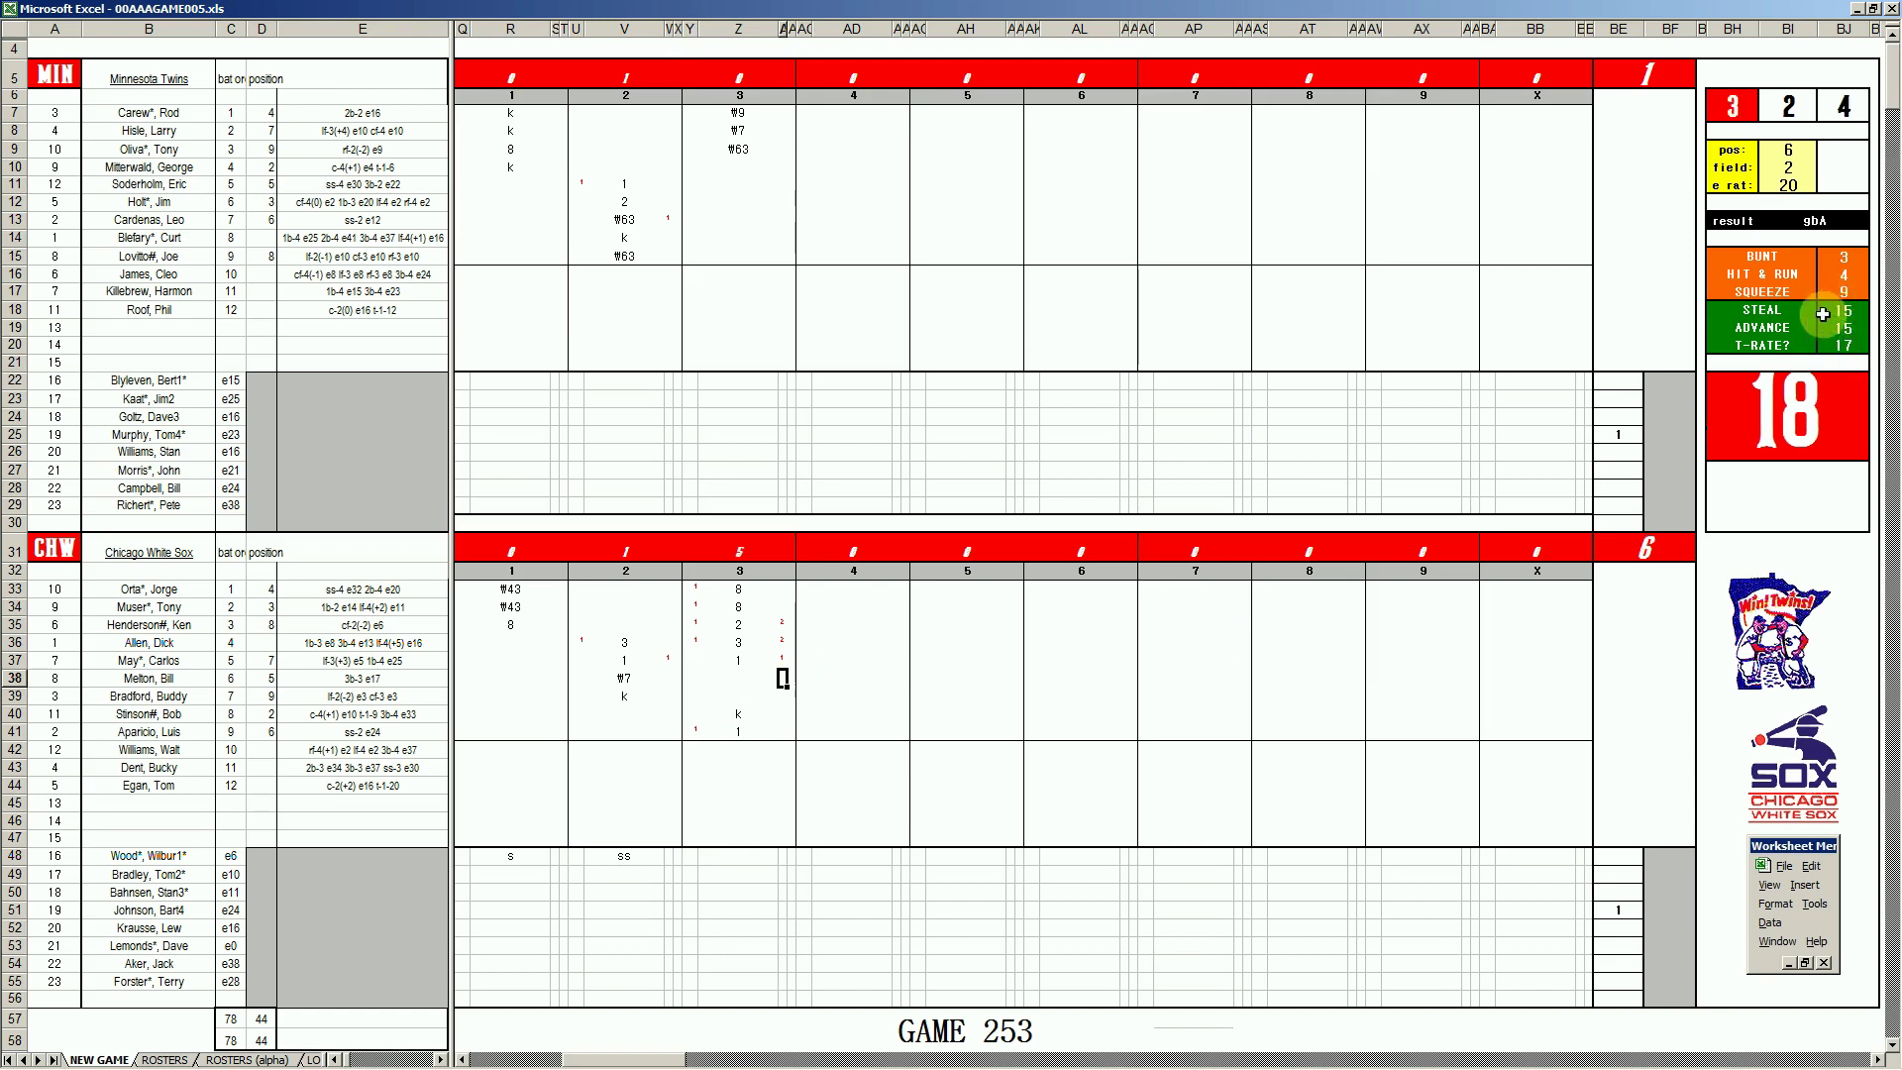
# - Enter sss for the White Sox's first listed pitcher in the third inning, and set the fielding lookup to position 4
pyautogui.click(735, 856)
pyautogui.write('sss')
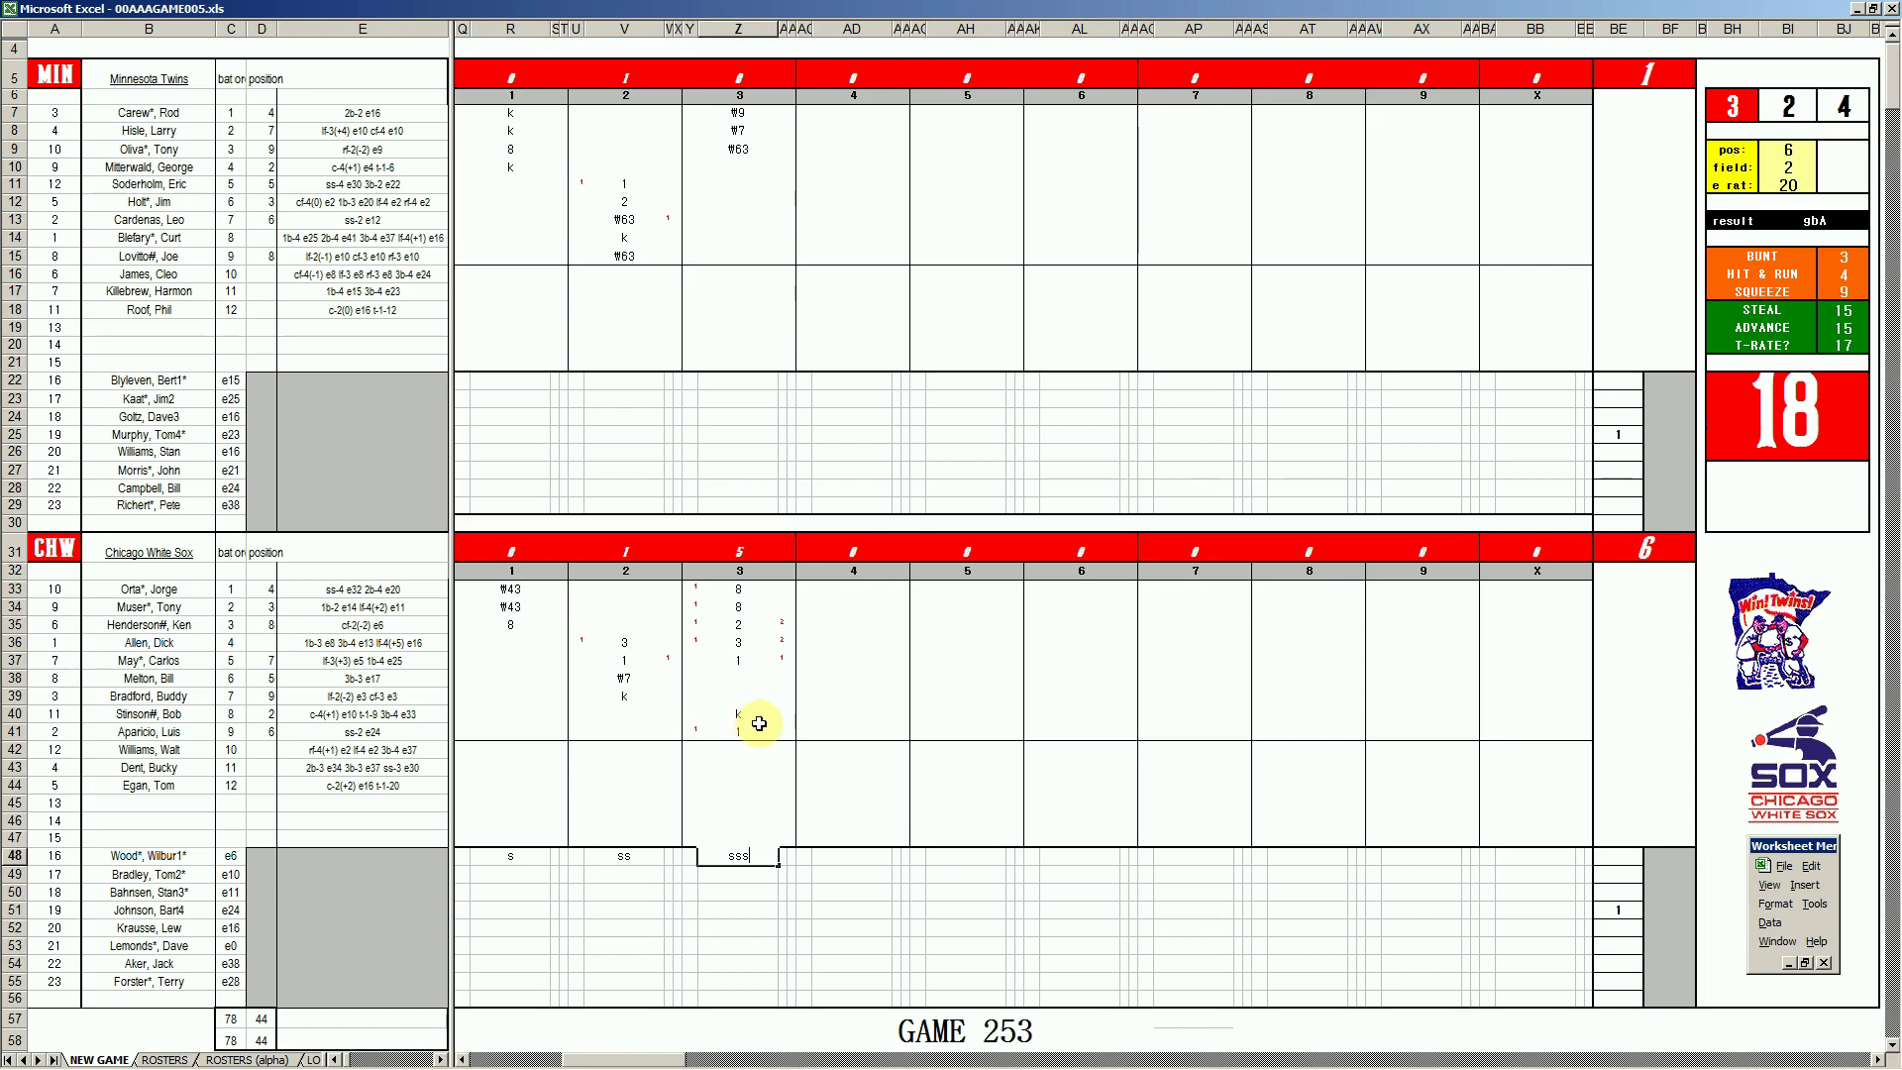
pyautogui.click(735, 680)
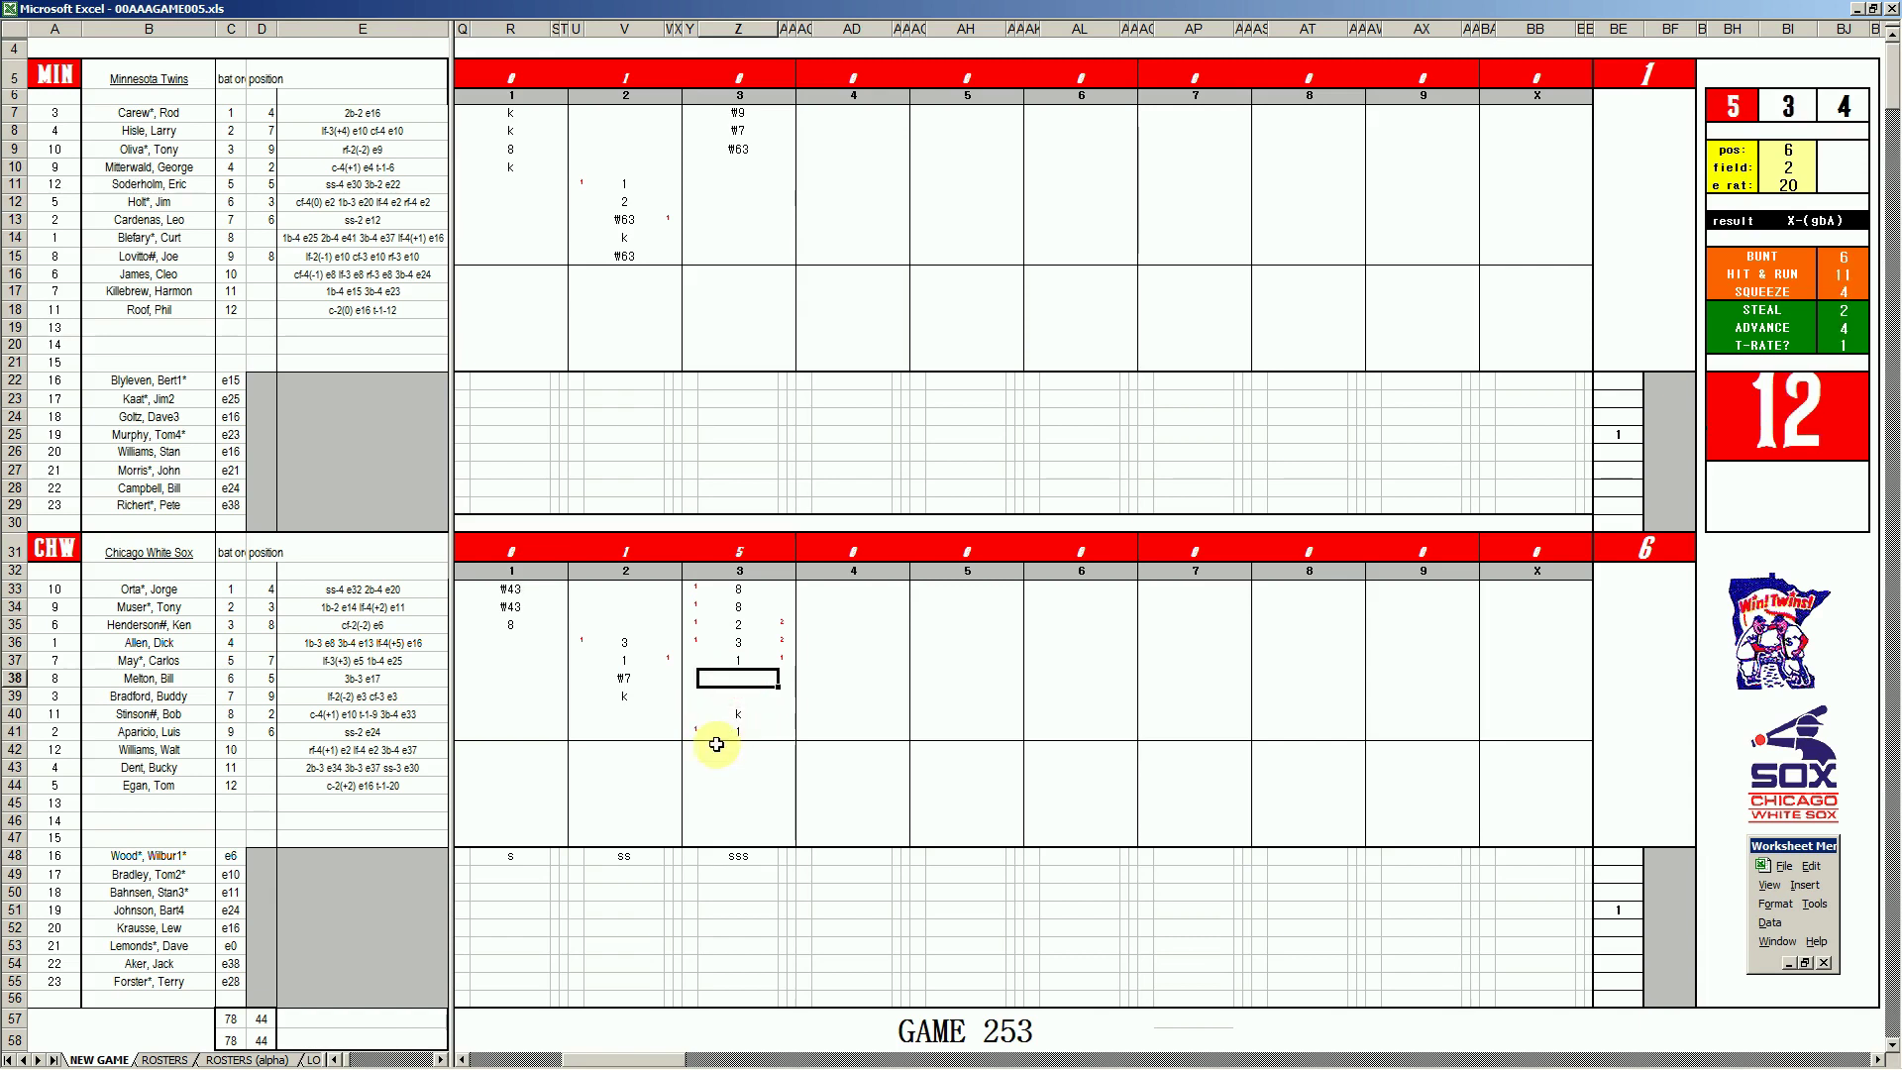
pyautogui.press('Tab')
pyautogui.write('4')
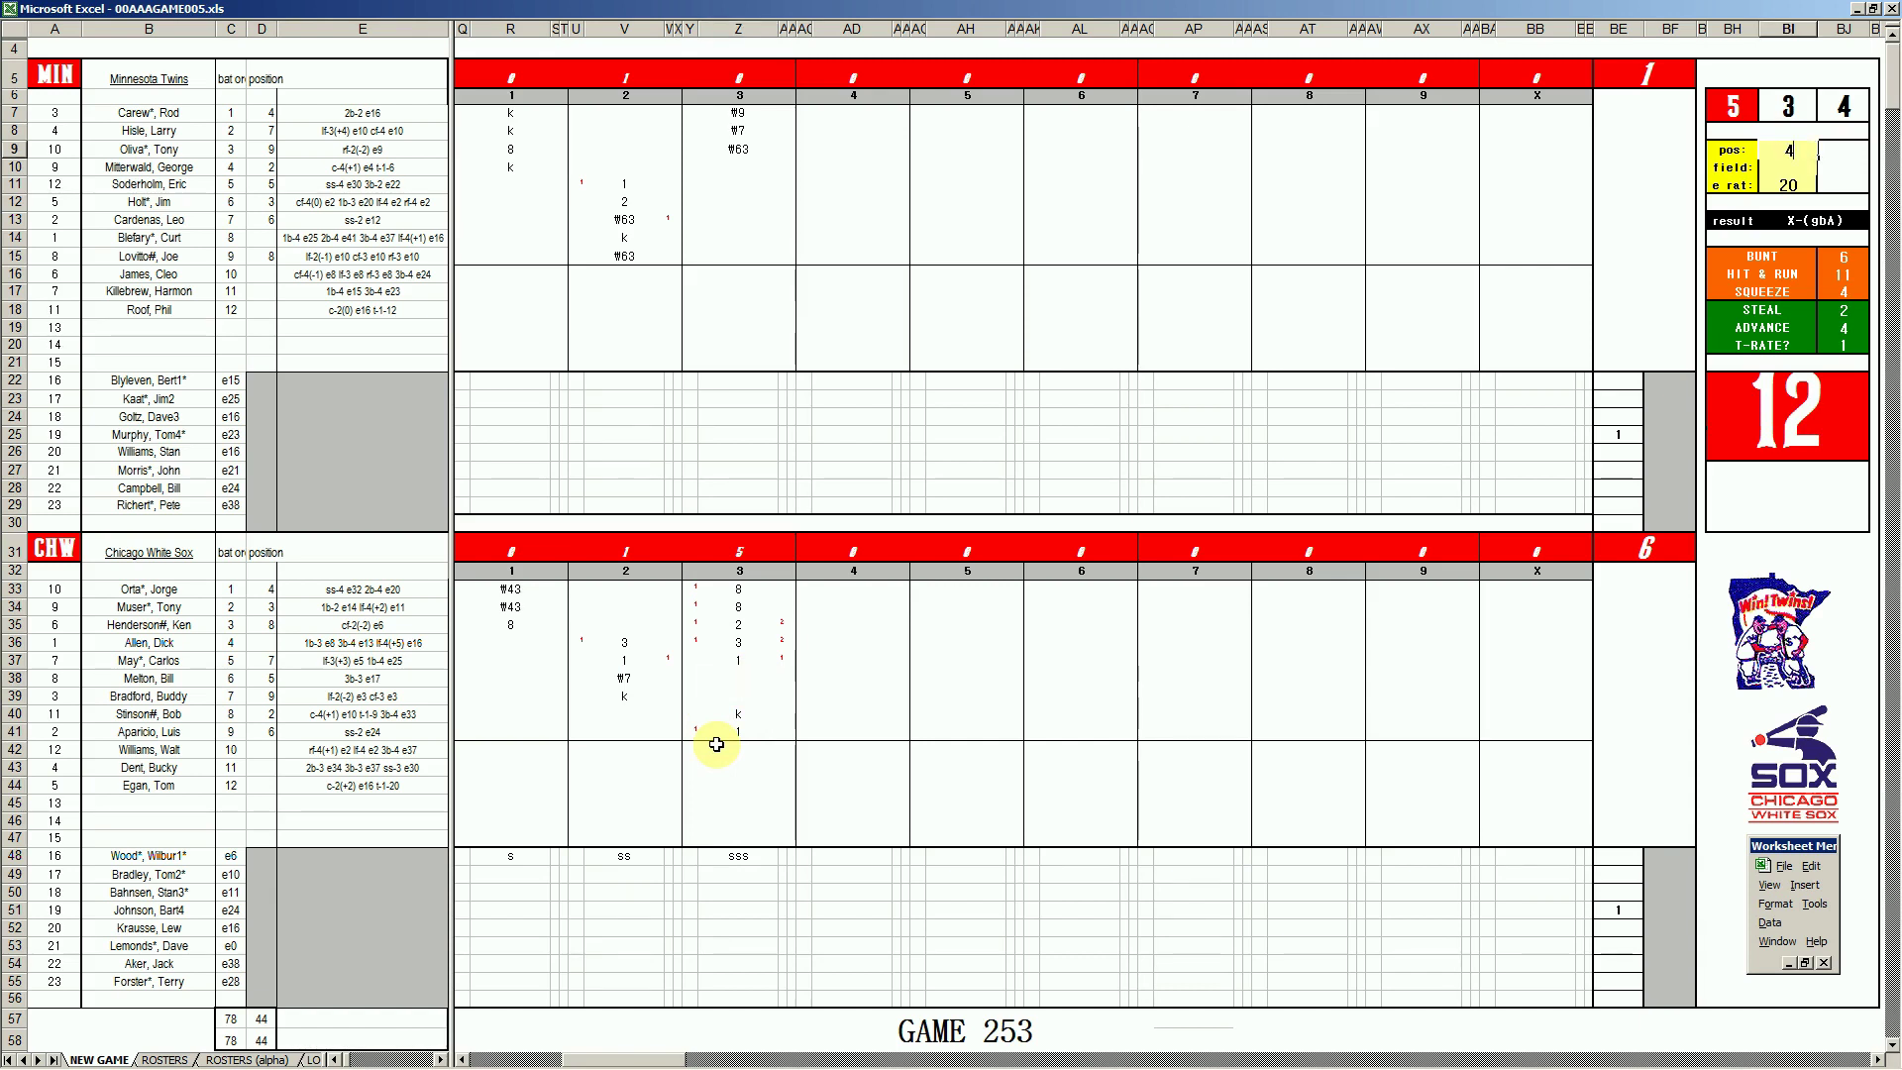
pyautogui.press('Return')
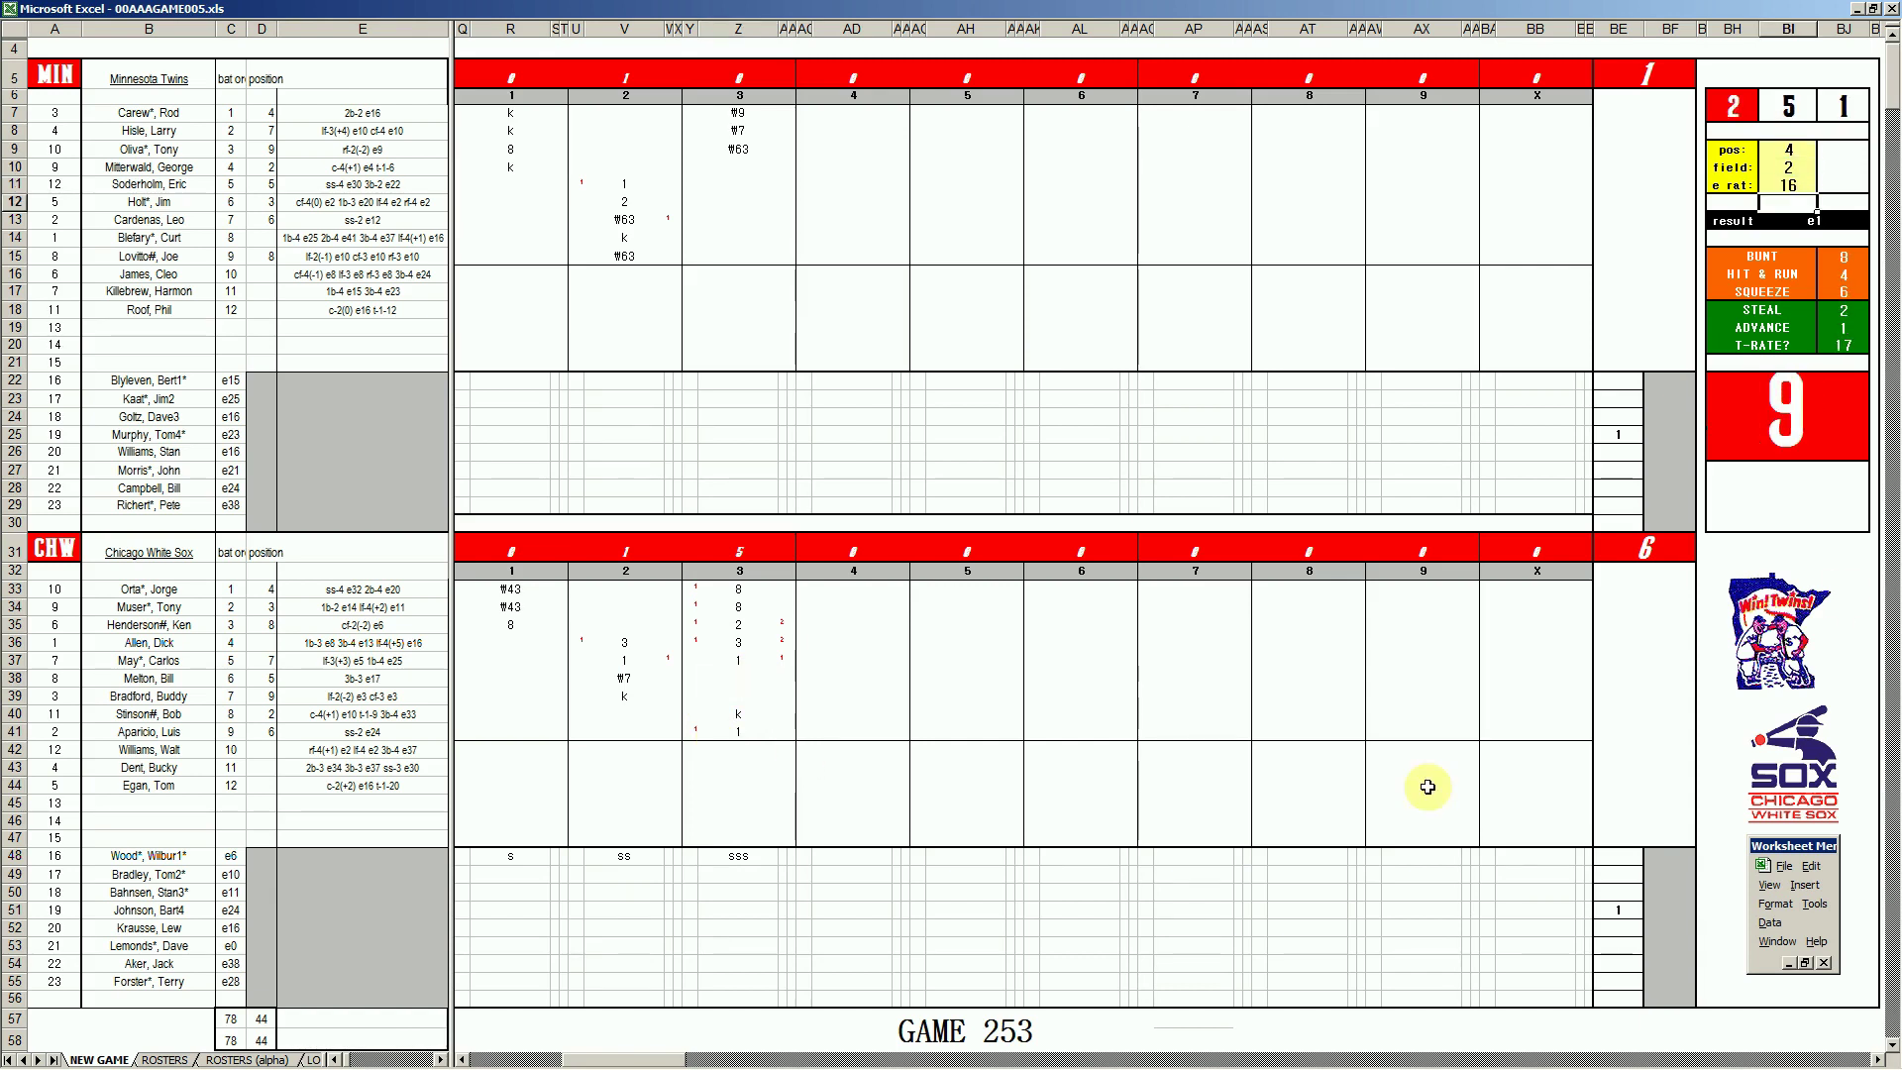
# - Finish the White Sox's third inning with e4 for the sixth batter and #53 for the seventh
pyautogui.click(731, 682)
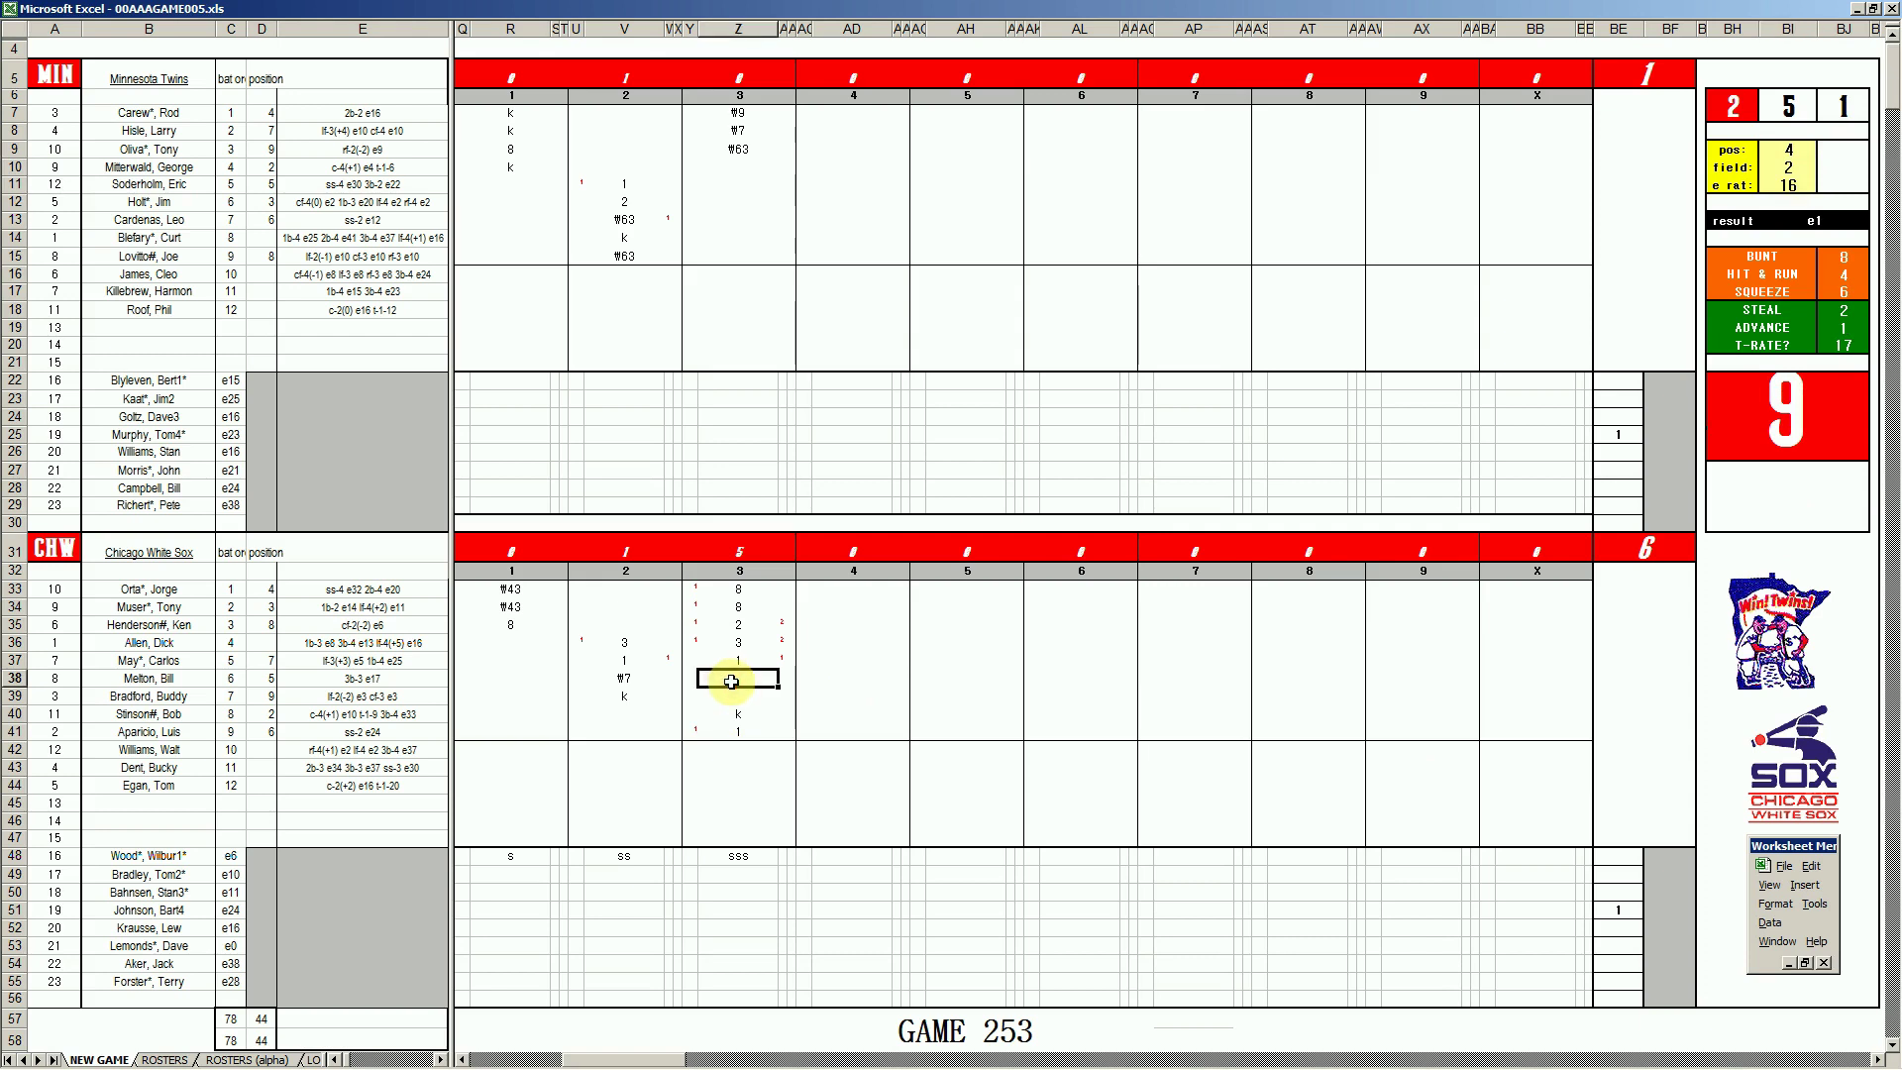
pyautogui.write('#4')
pyautogui.press('Return')
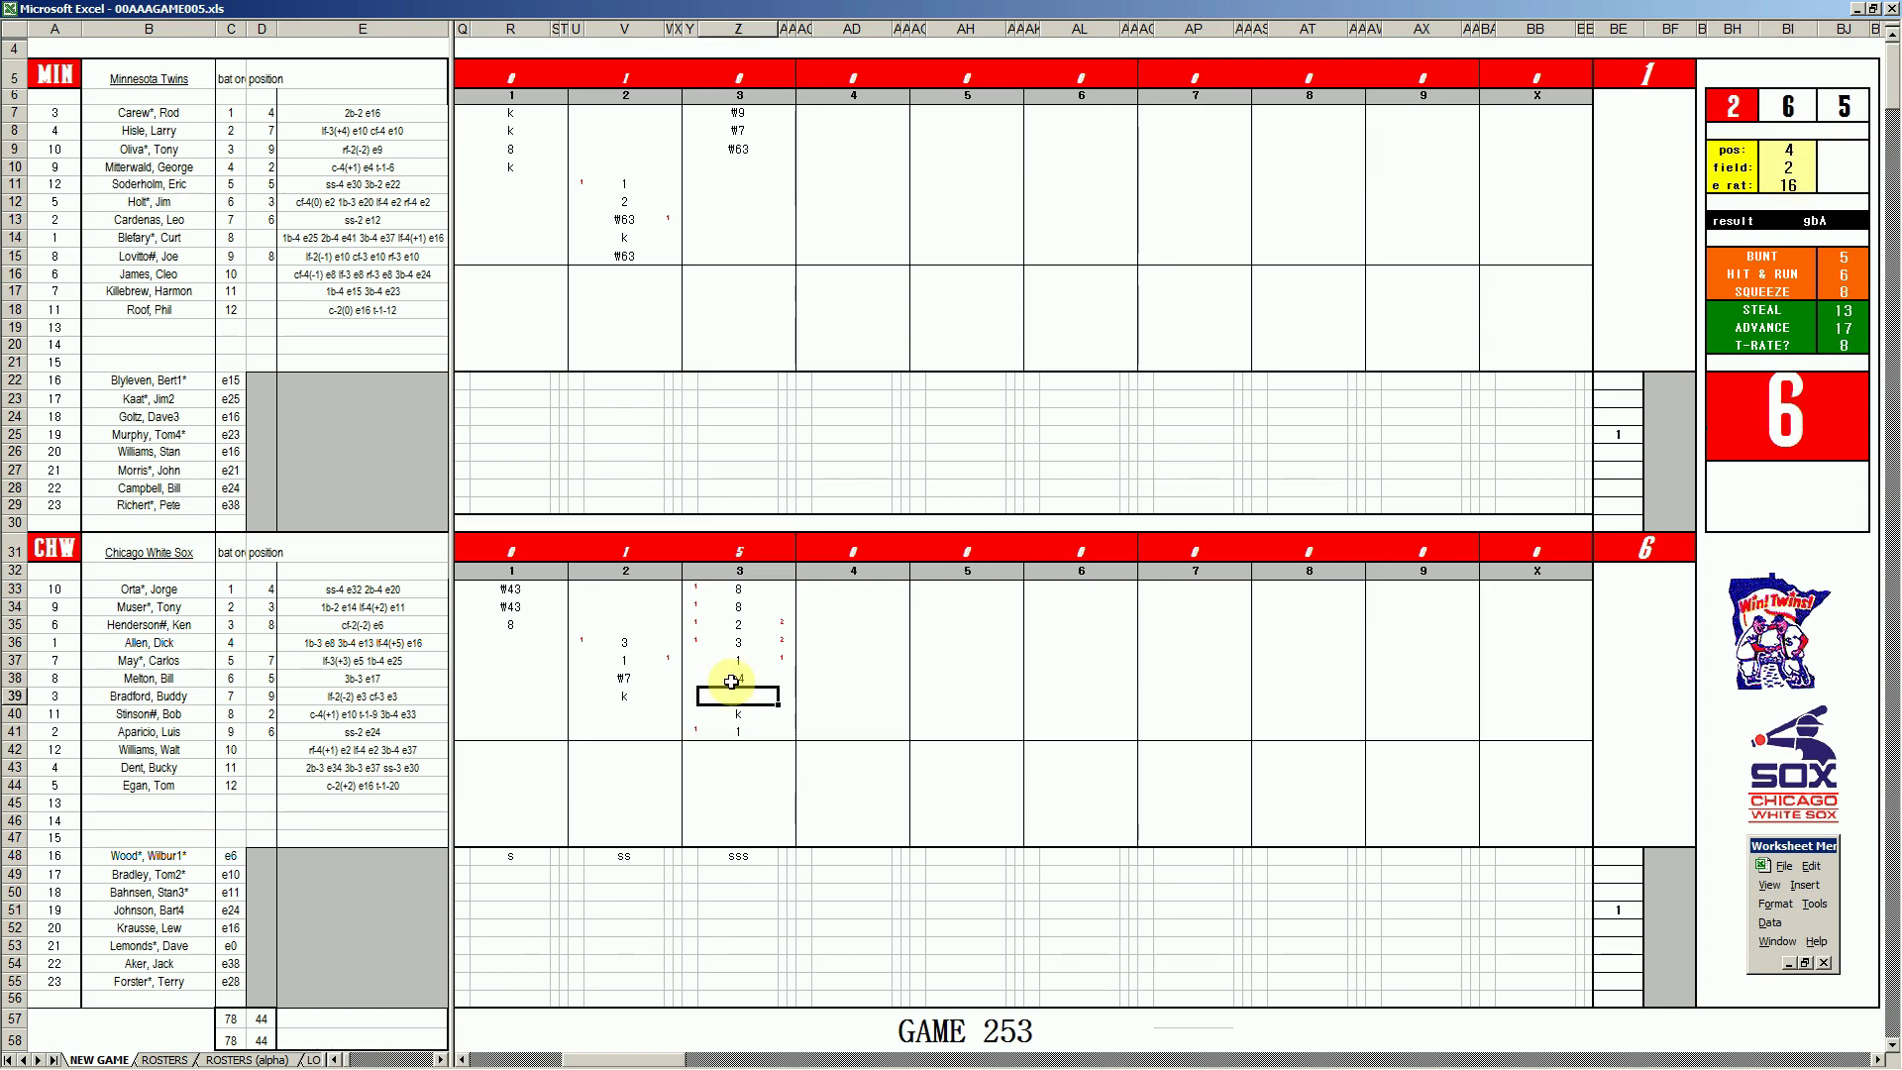
pyautogui.write('#53')
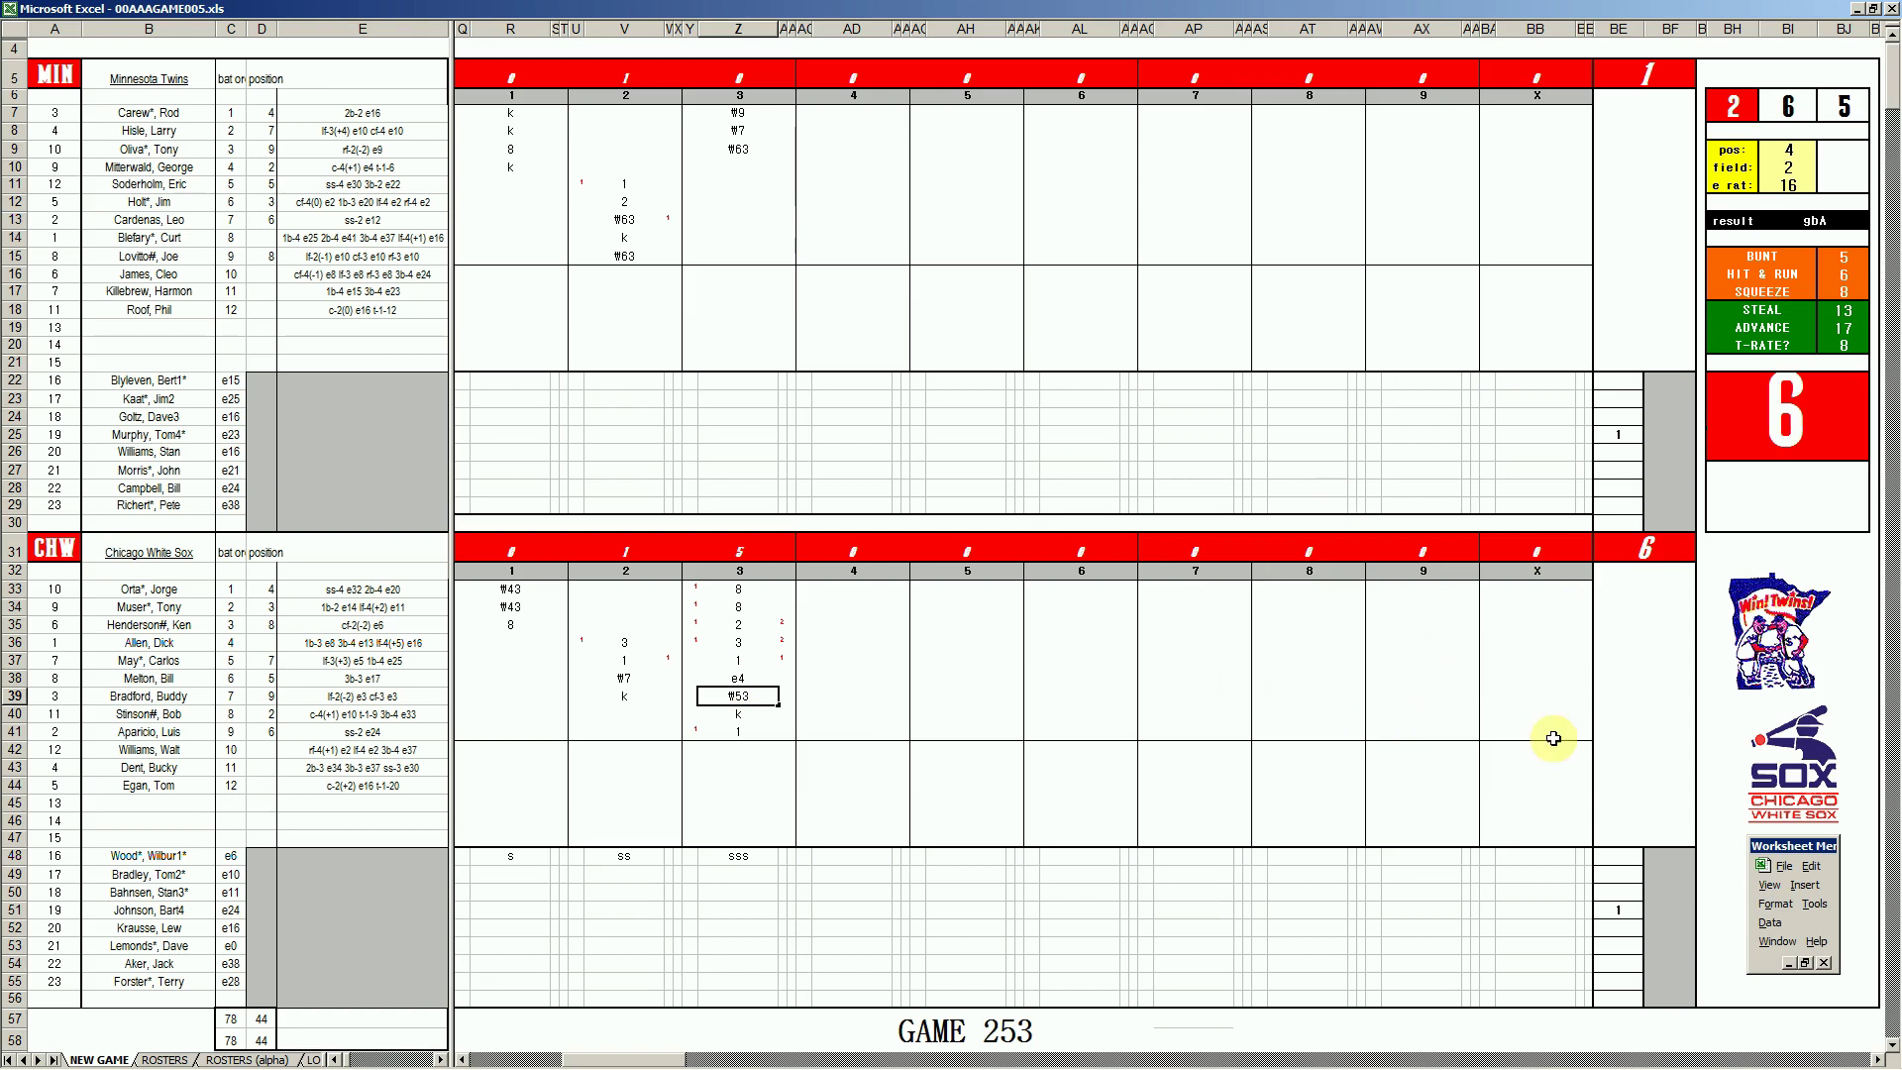
# - Record 8 for the Twins' fourth batter in the fourth inning
pyautogui.click(839, 167)
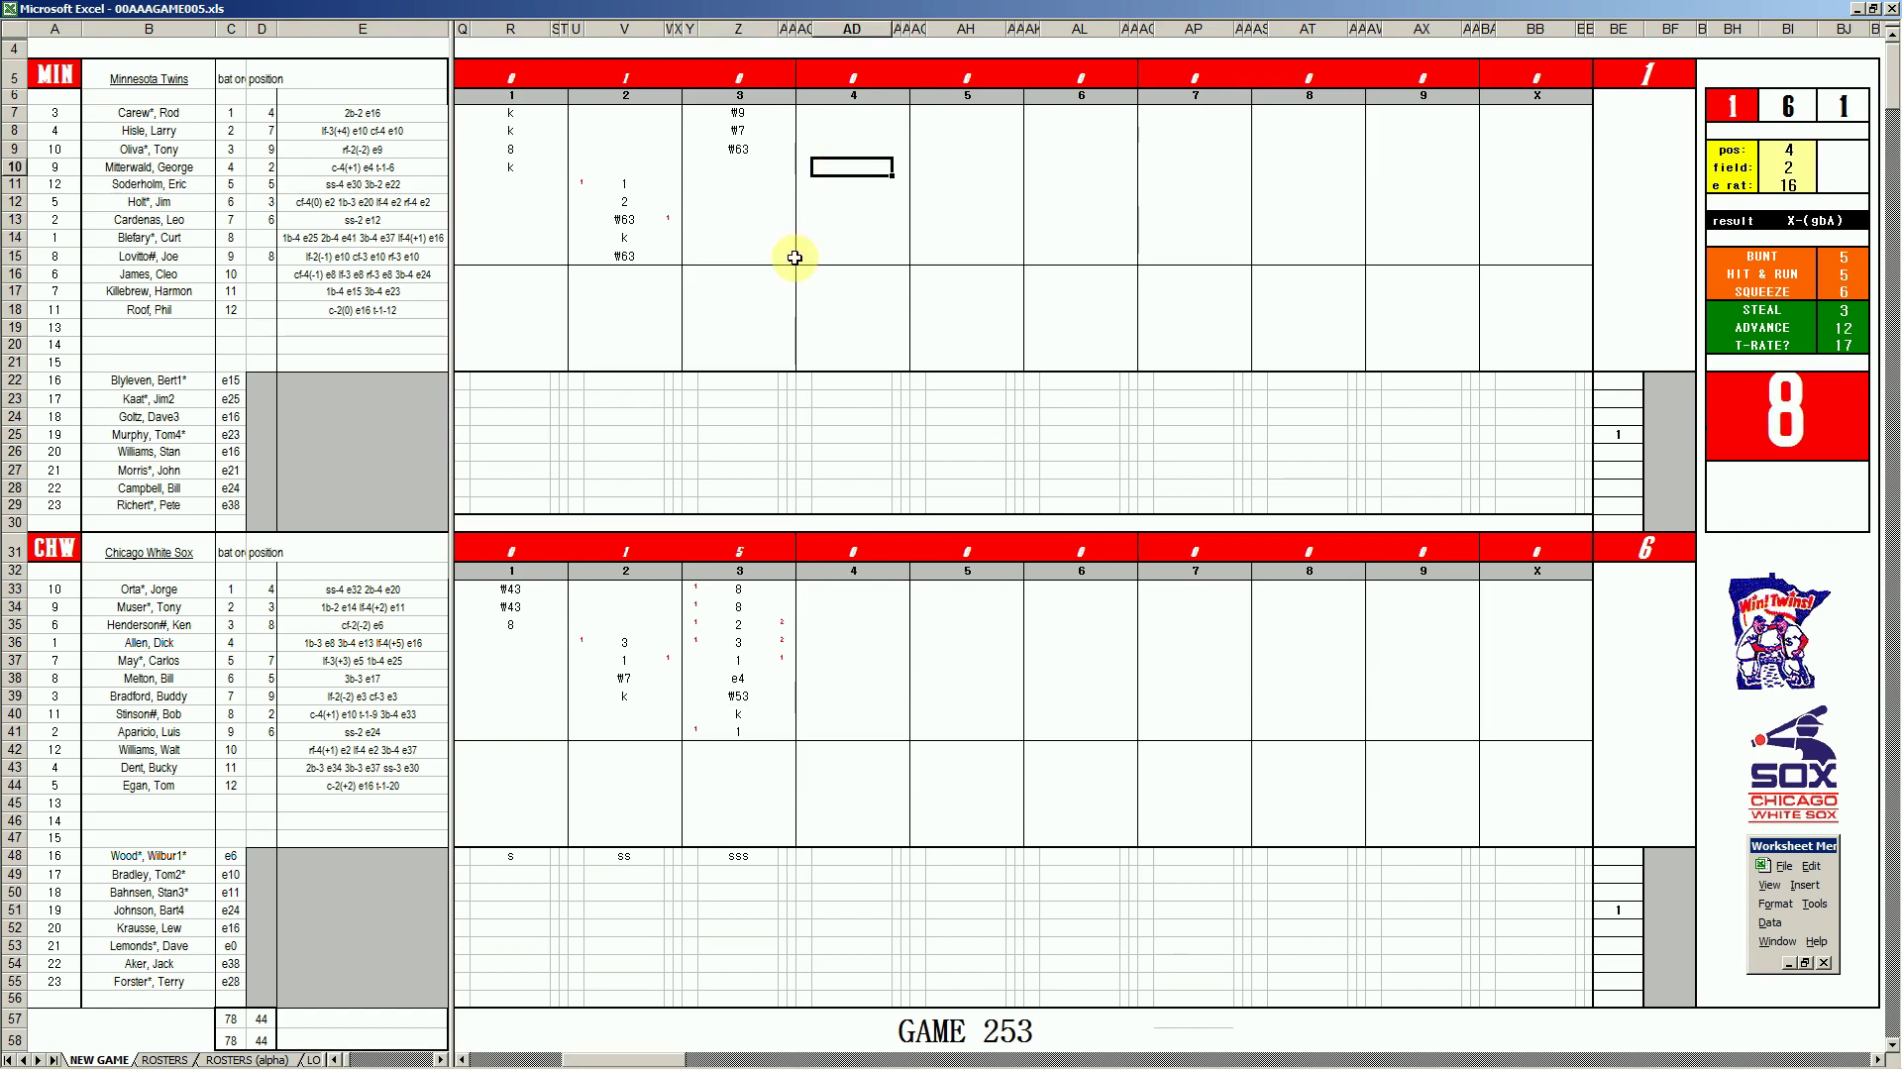
pyautogui.write('8')
pyautogui.press('Return')
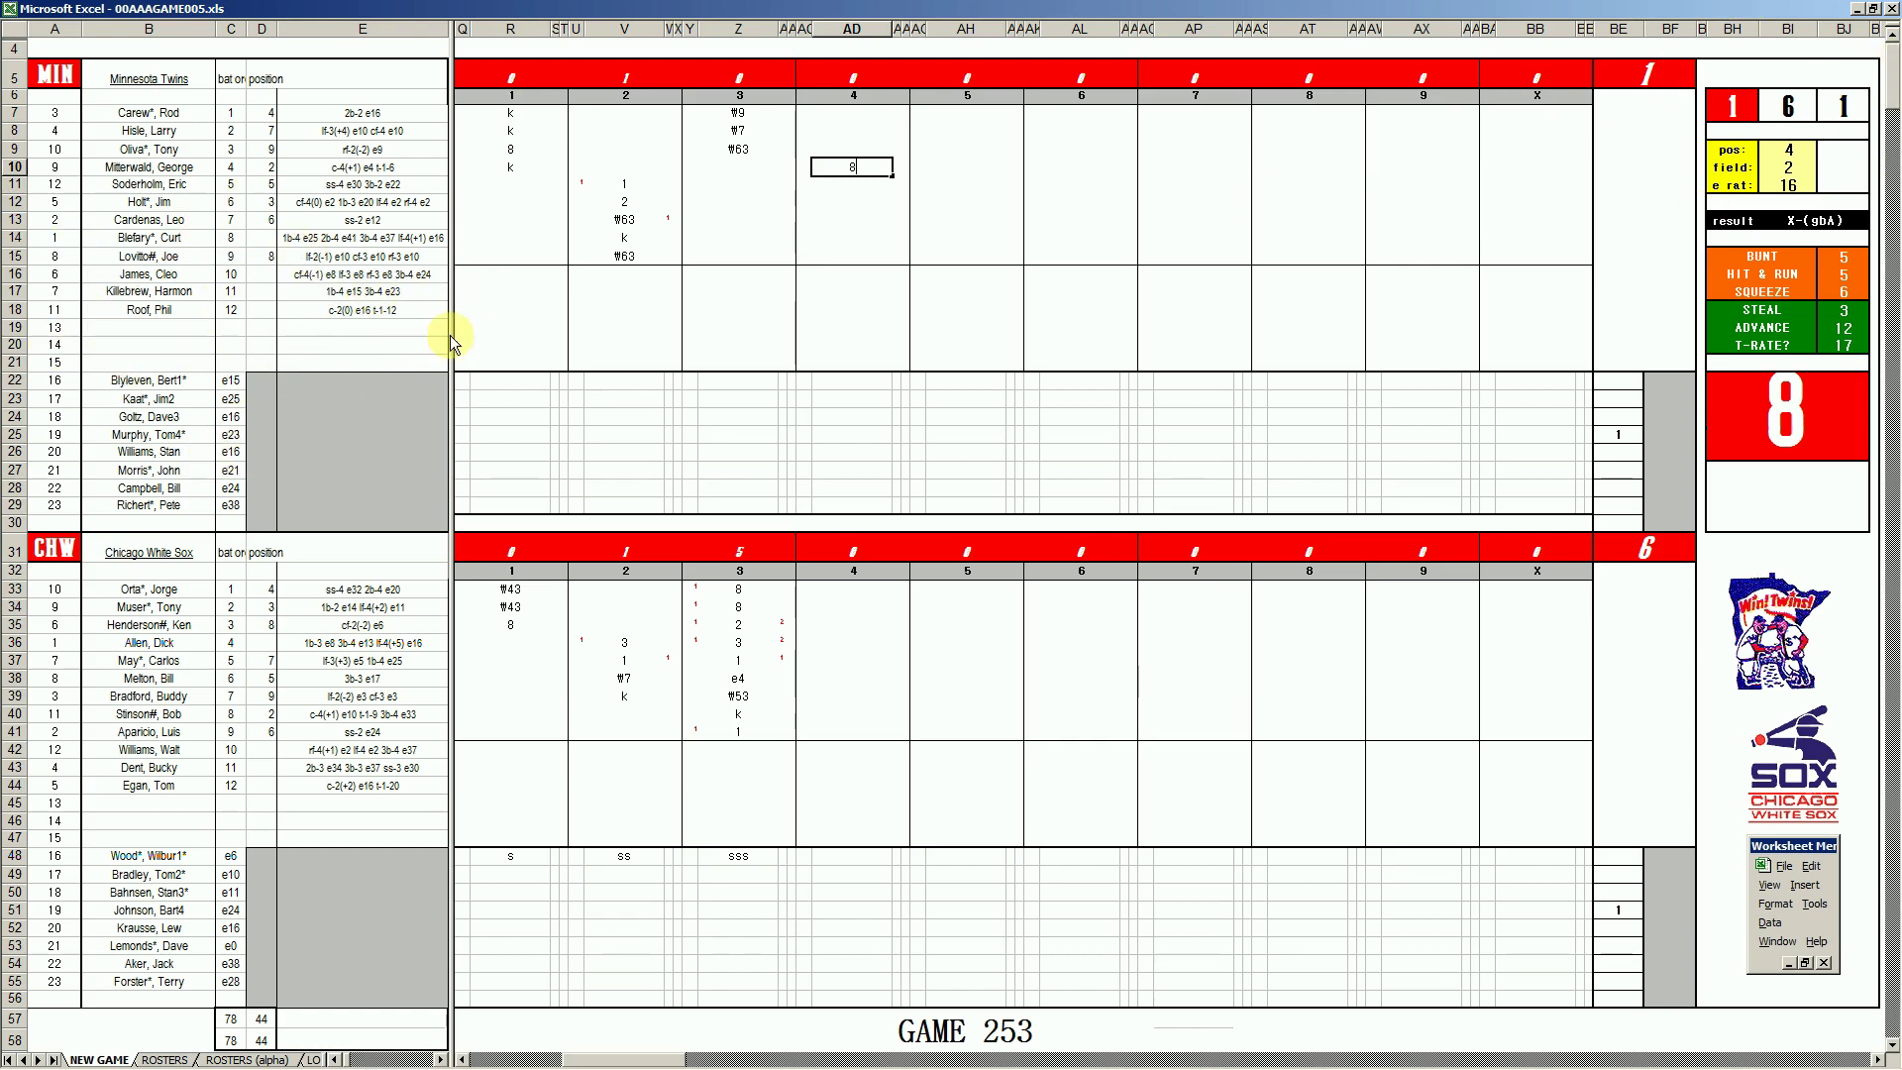
pyautogui.press('F2')
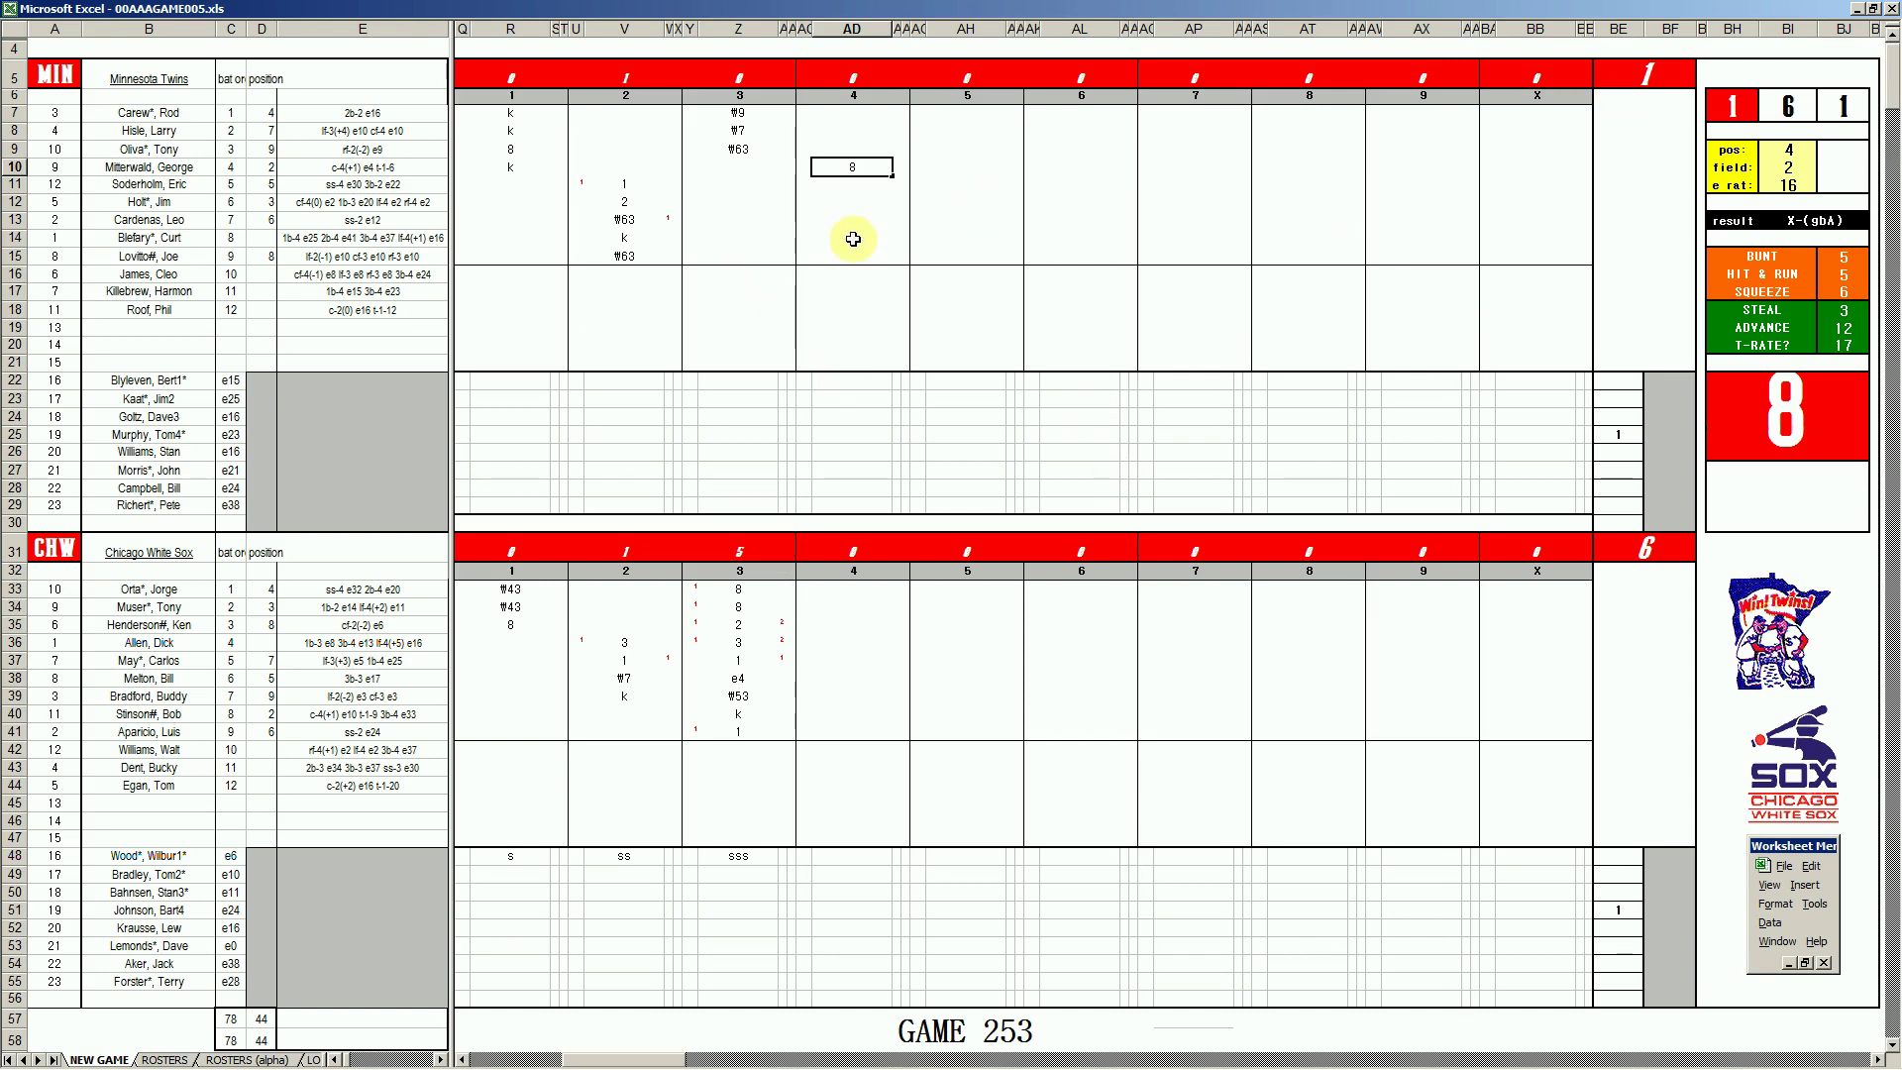
pyautogui.press('Escape')
pyautogui.press('Return')
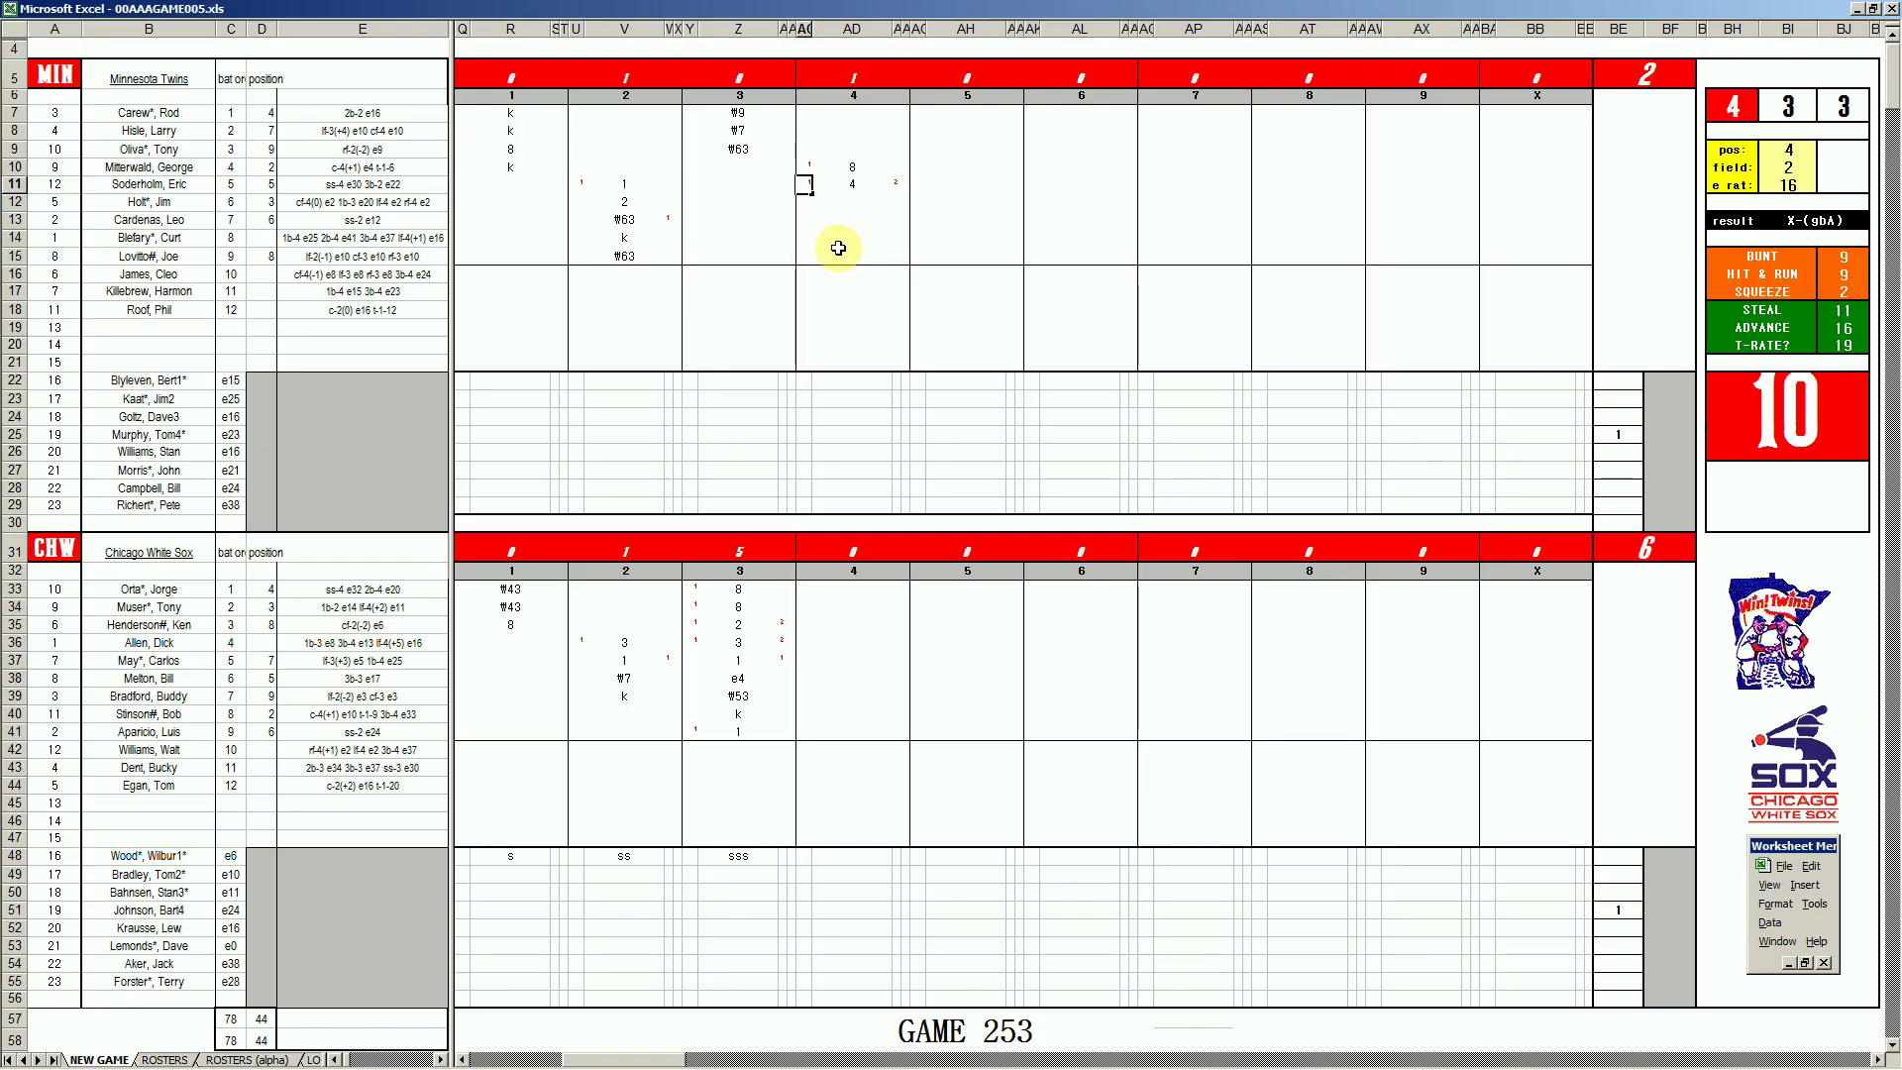
# - Record #5 for the Twins' sixth batter in the fourth inning, 8 for the seventh and #8 for the eighth
pyautogui.click(850, 202)
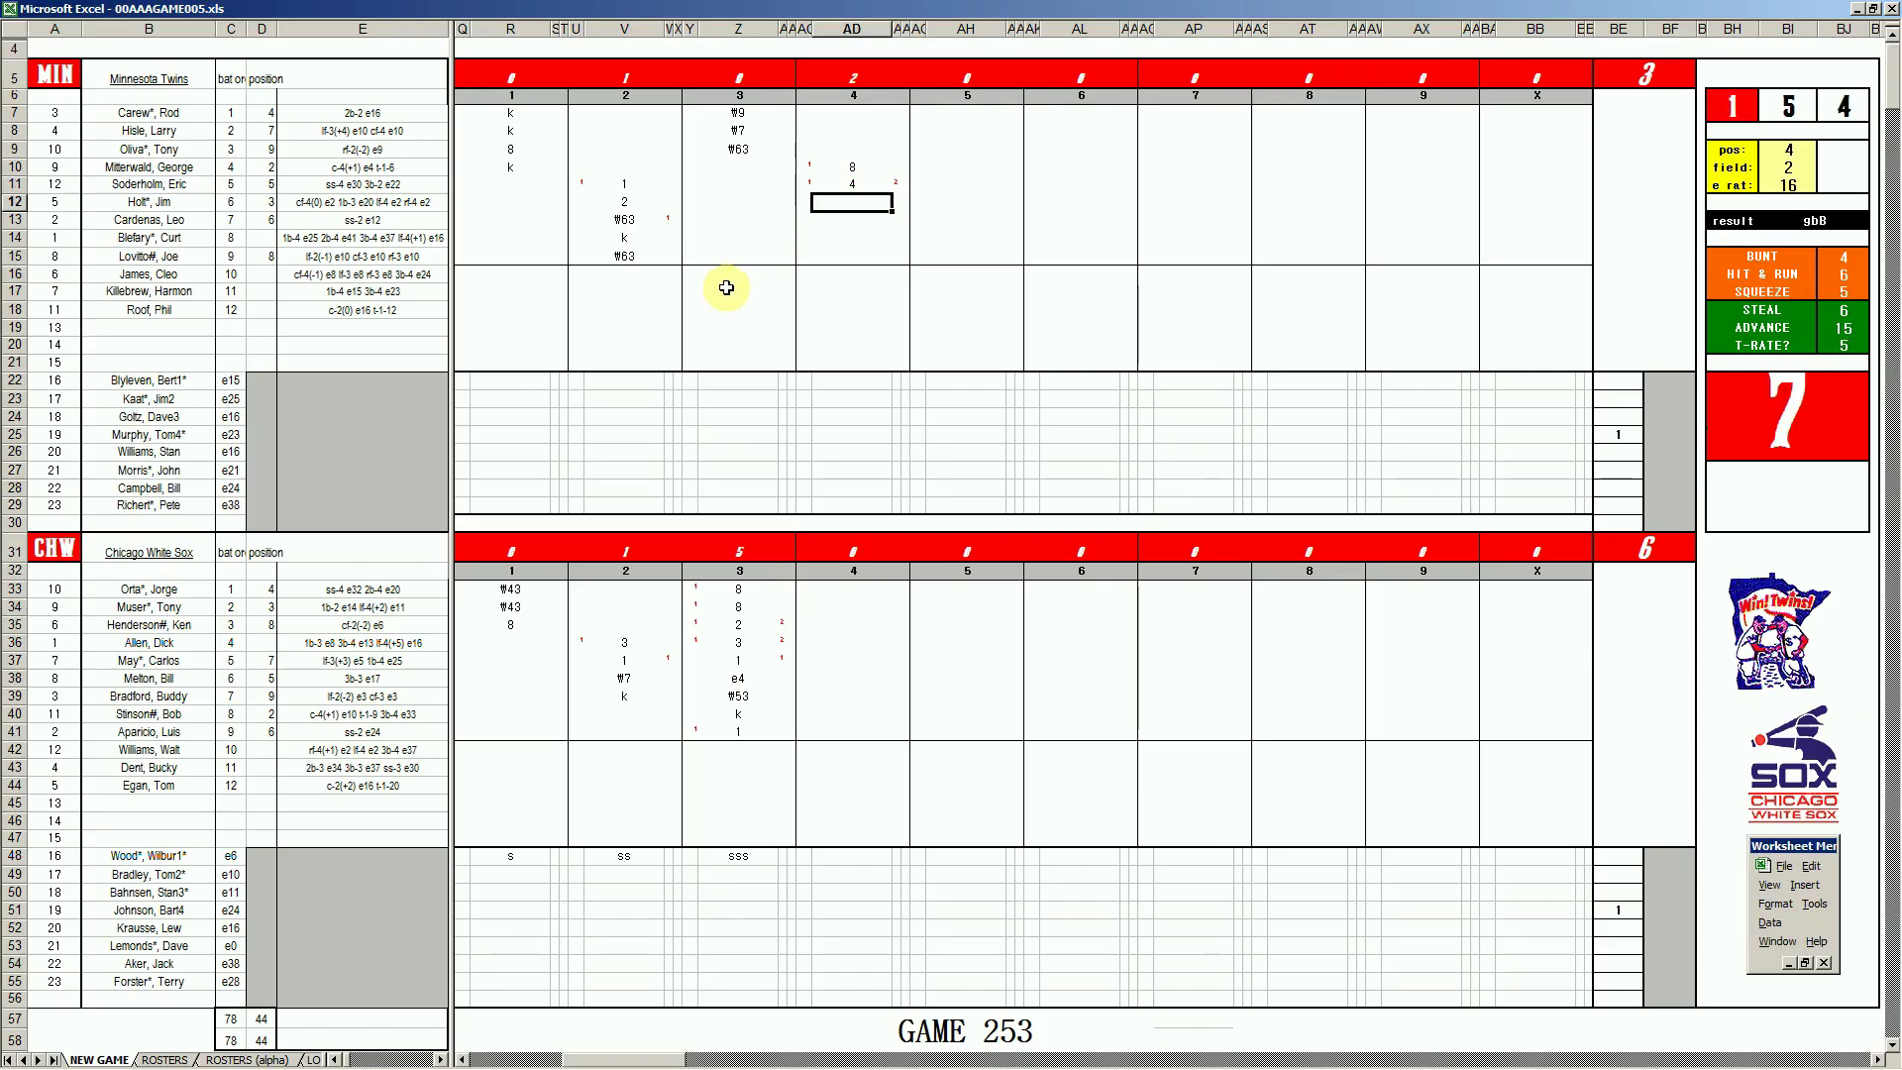
pyautogui.write('#5')
pyautogui.press('Return')
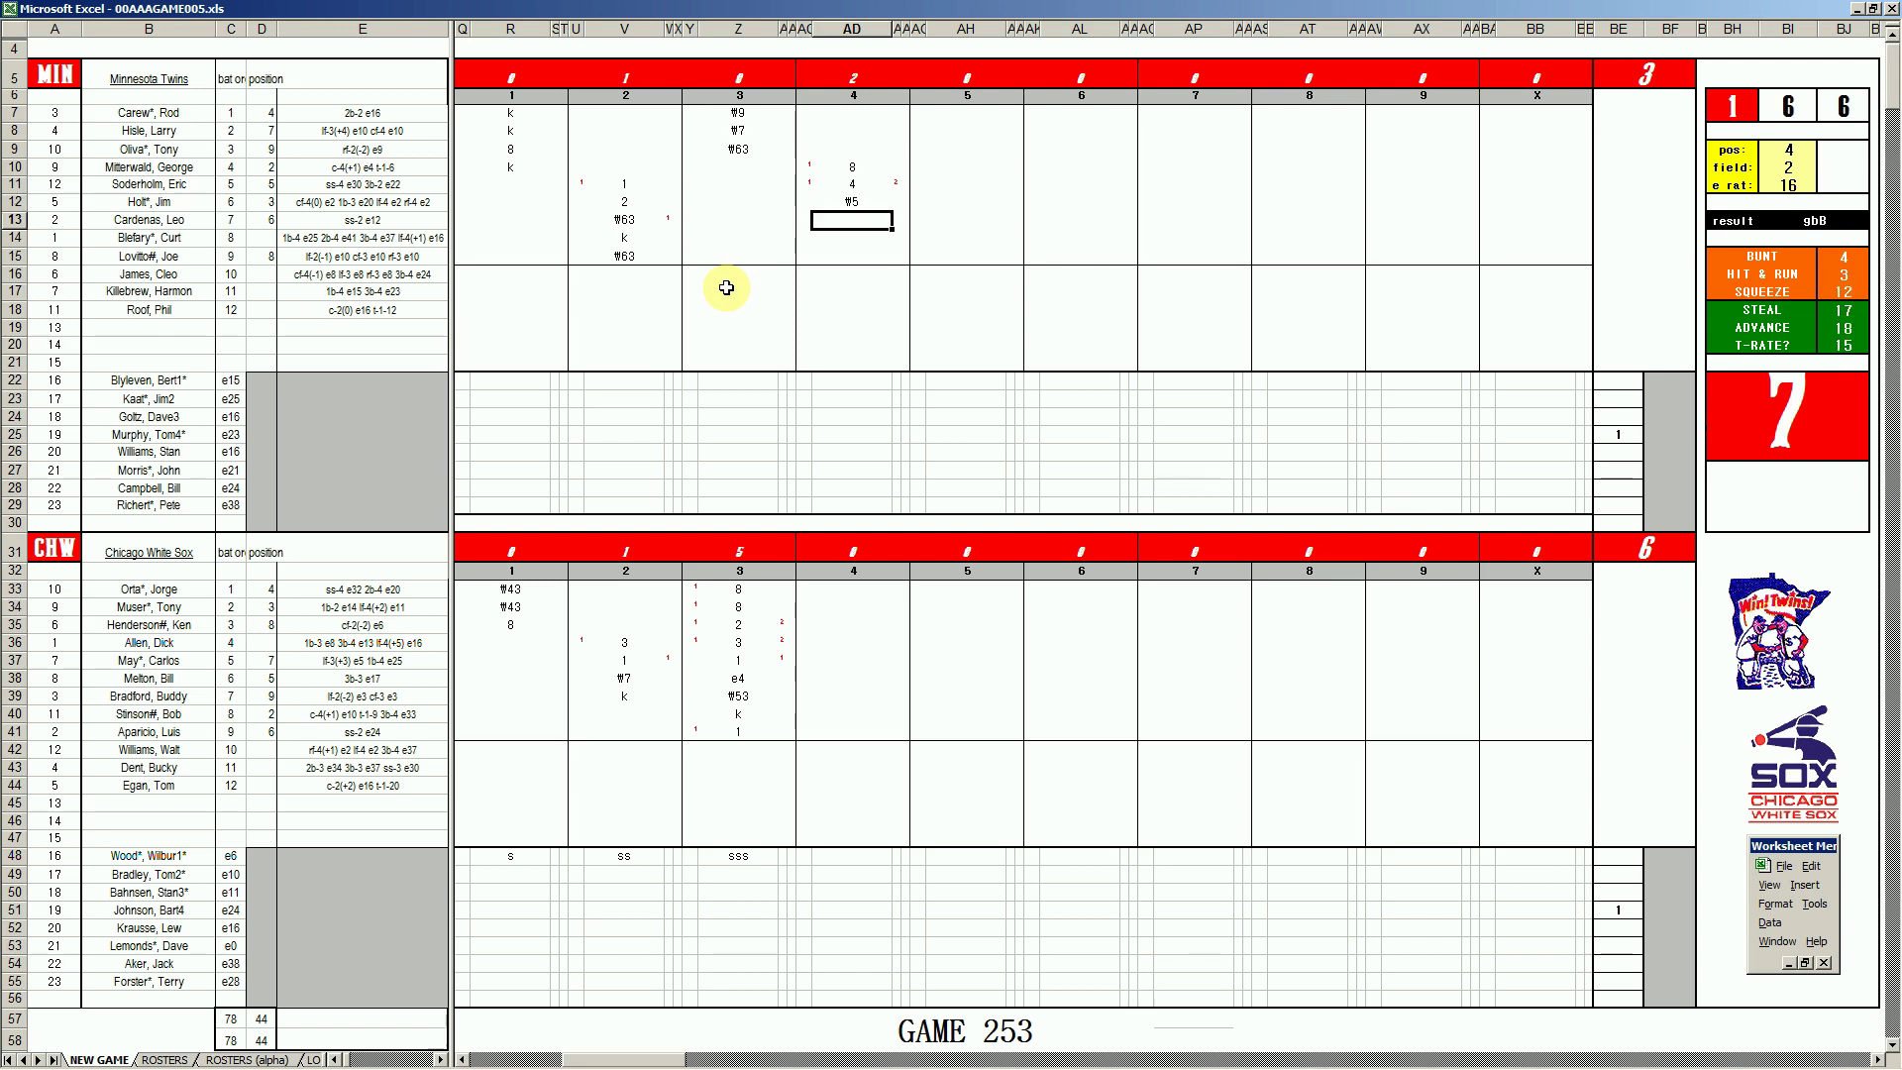
pyautogui.write('8')
pyautogui.press('Return')
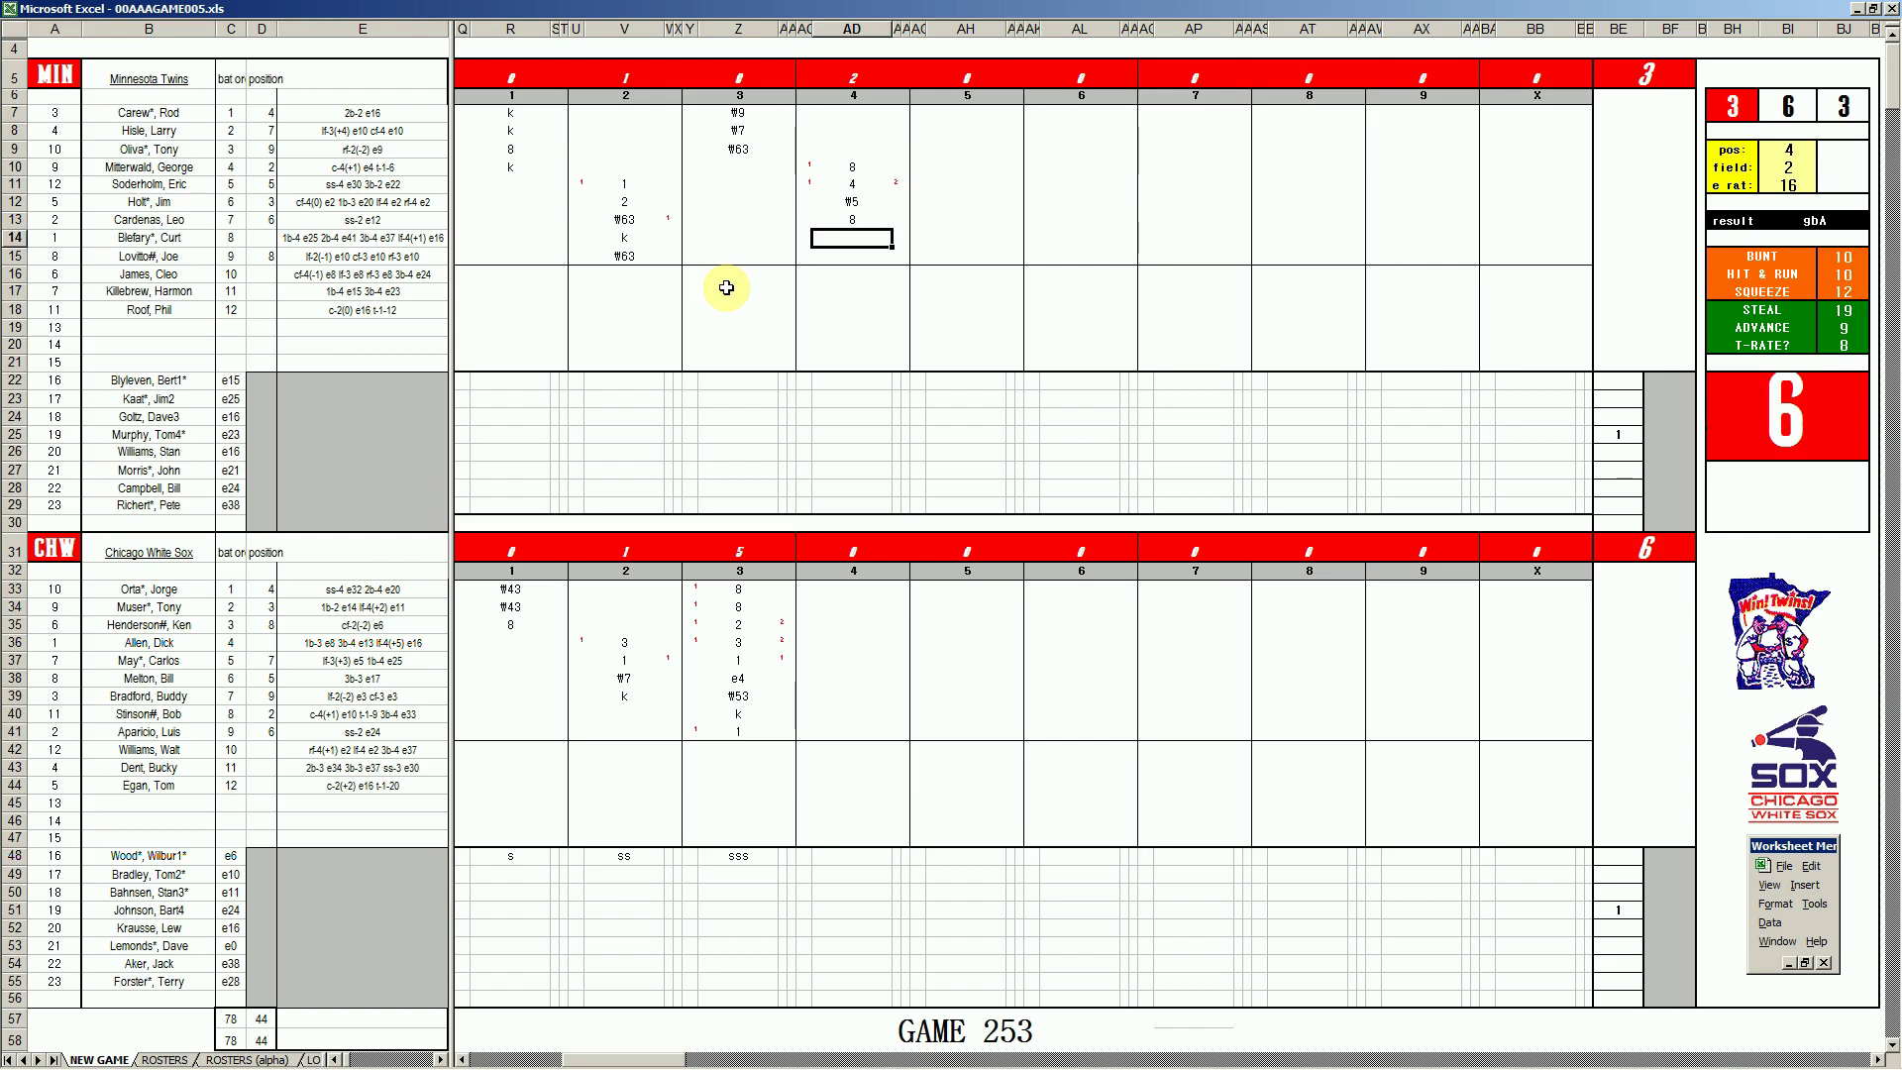
pyautogui.write('\\8')
pyautogui.press('Return')
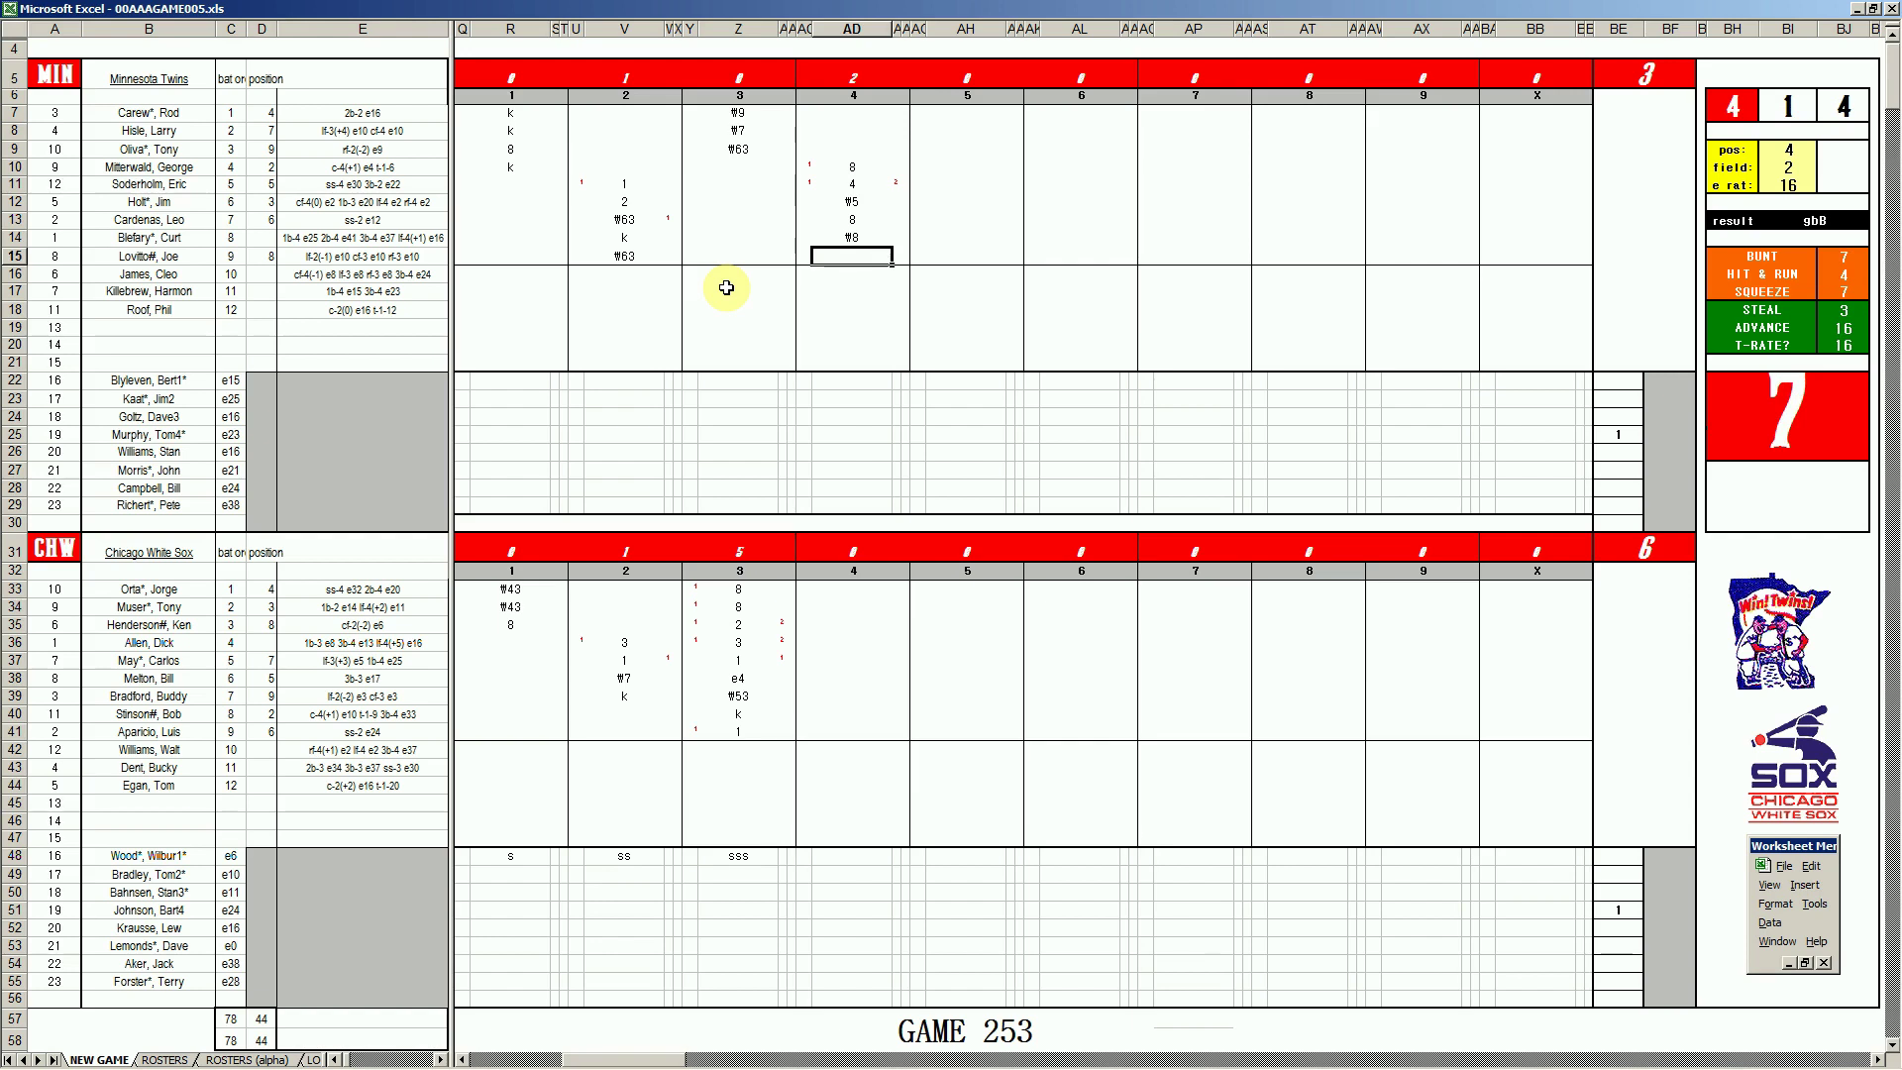
# - Set the fielding lookup to position 6, and record #63 for the Twins' ninth batter in the fourth inning
pyautogui.hotkey('ctrl', 'p')
pyautogui.write('6')
pyautogui.press('Return')
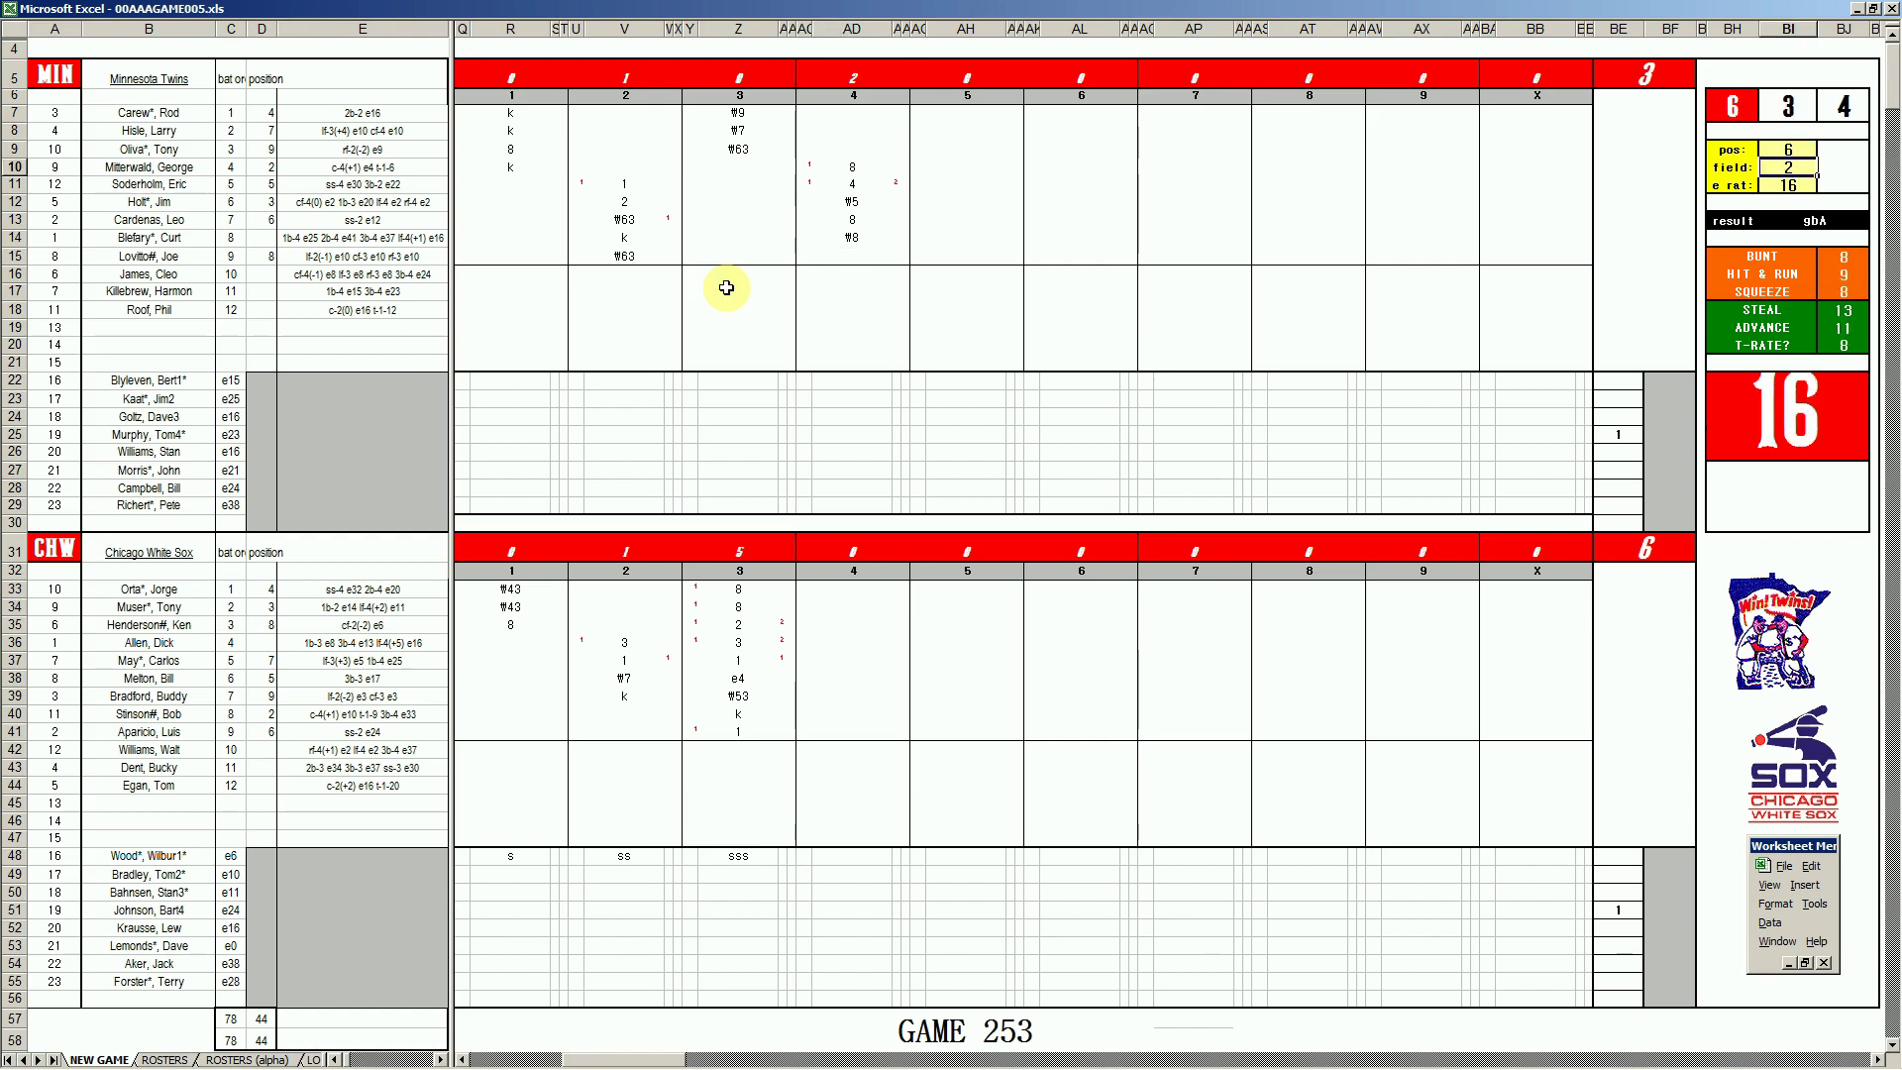
pyautogui.click(852, 256)
pyautogui.write('₩5')
pyautogui.press('BackSpace')
pyautogui.write('63')
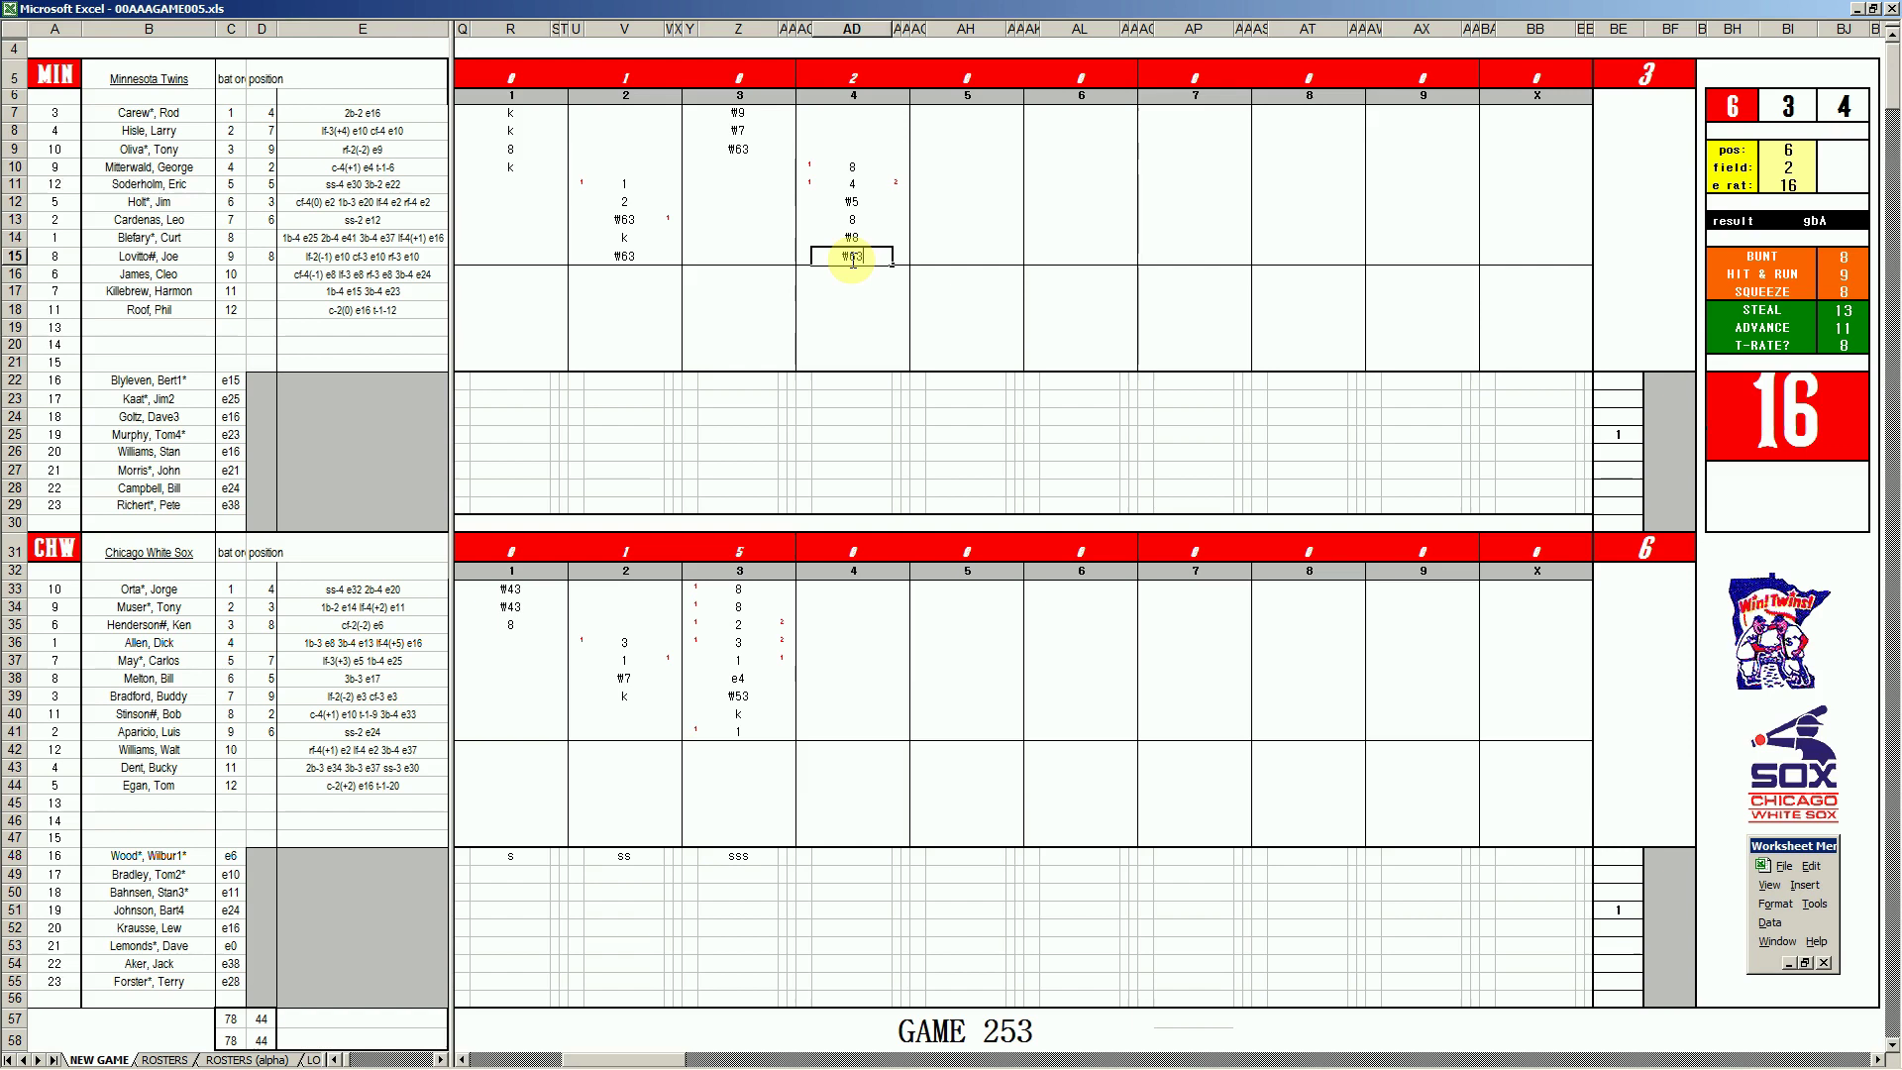
# - Record k for the White Sox's eighth batter in the fourth inning and, using lookup position 9 and error rating 9, #9 for the ninth
pyautogui.click(840, 715)
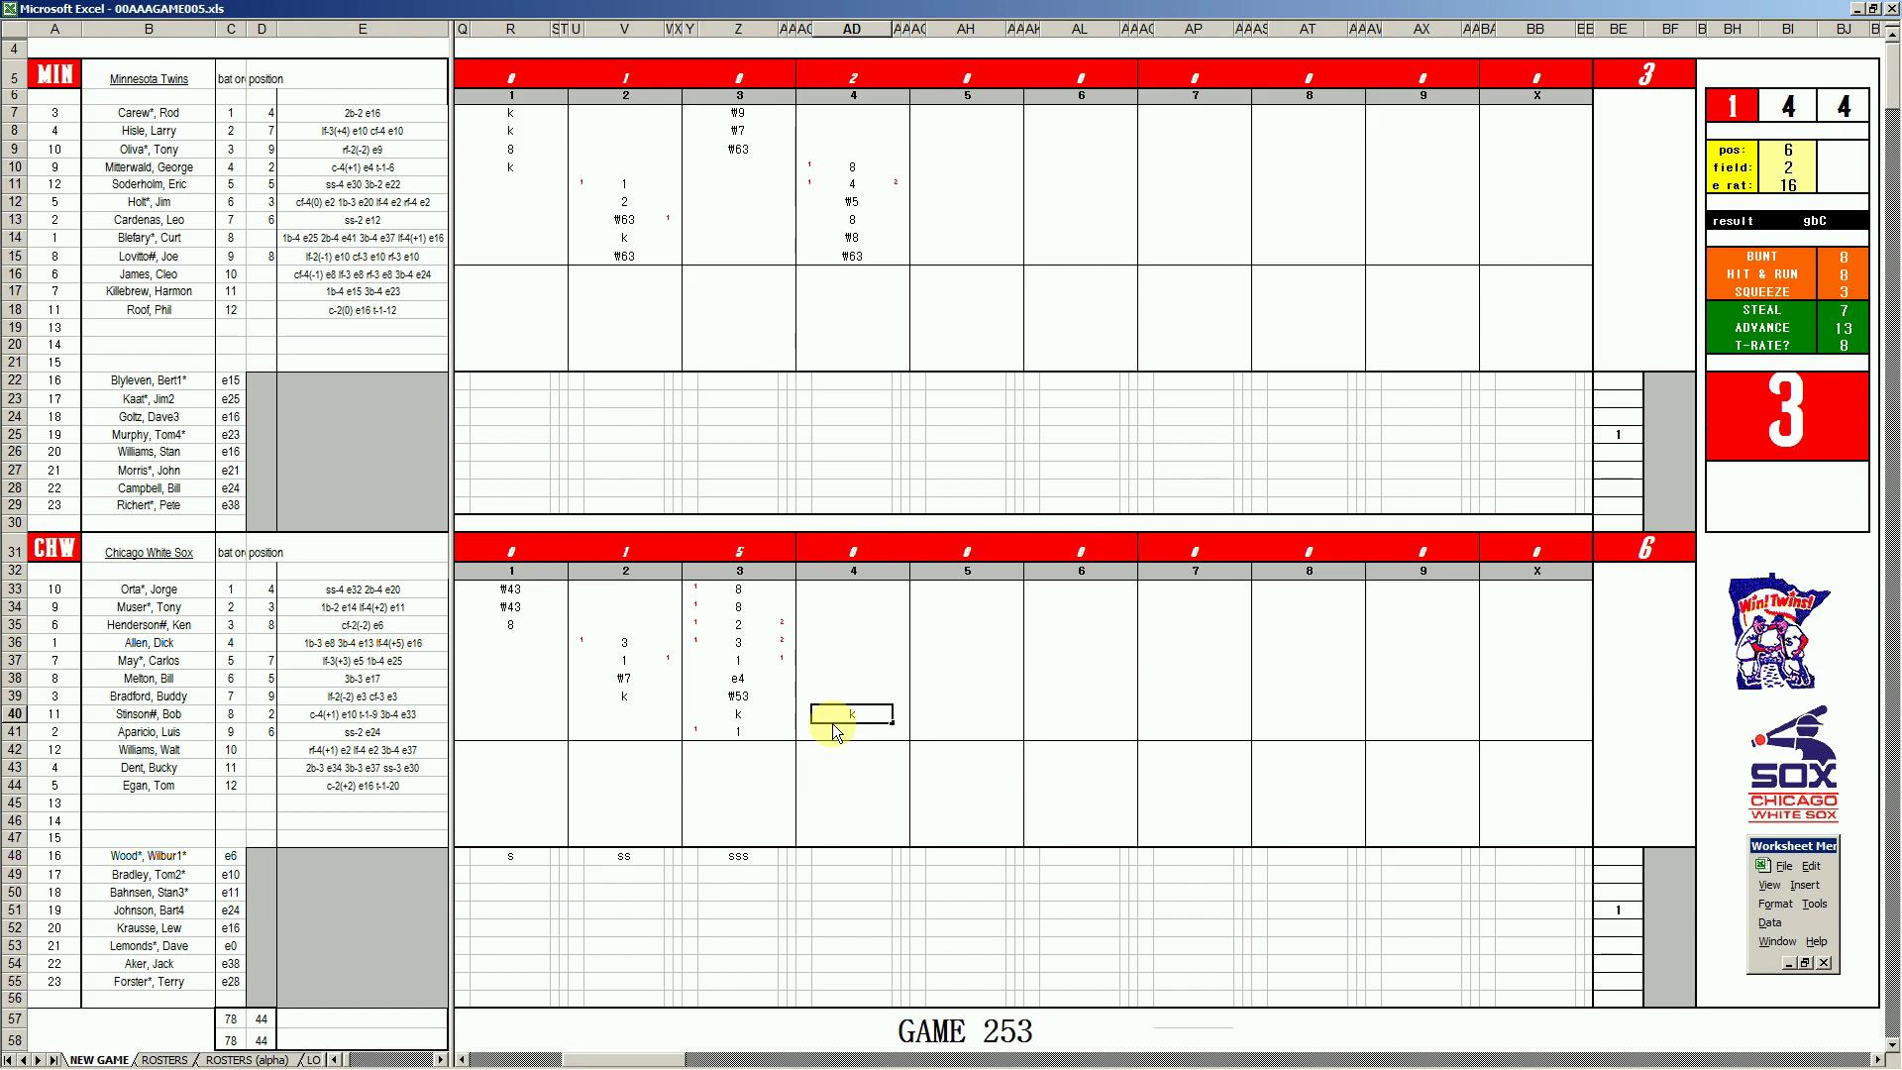
pyautogui.press('Return')
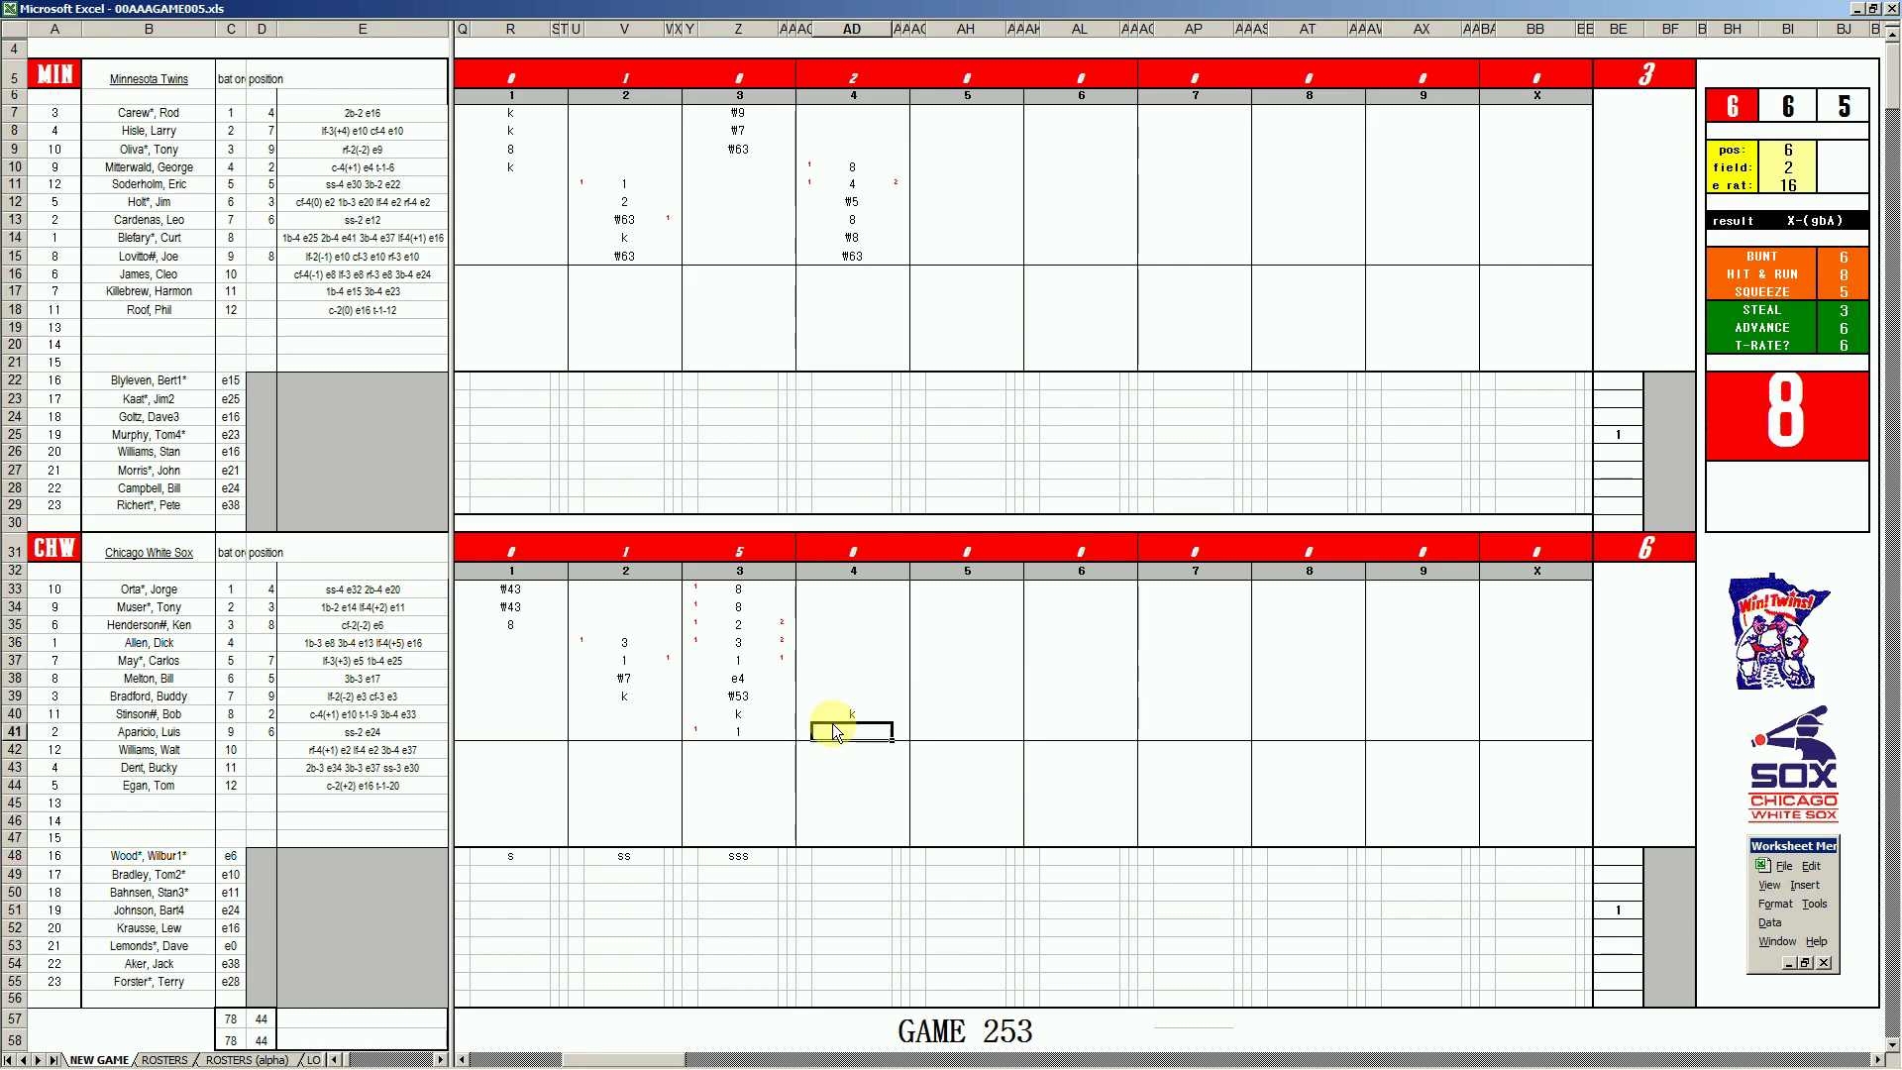
pyautogui.write('9')
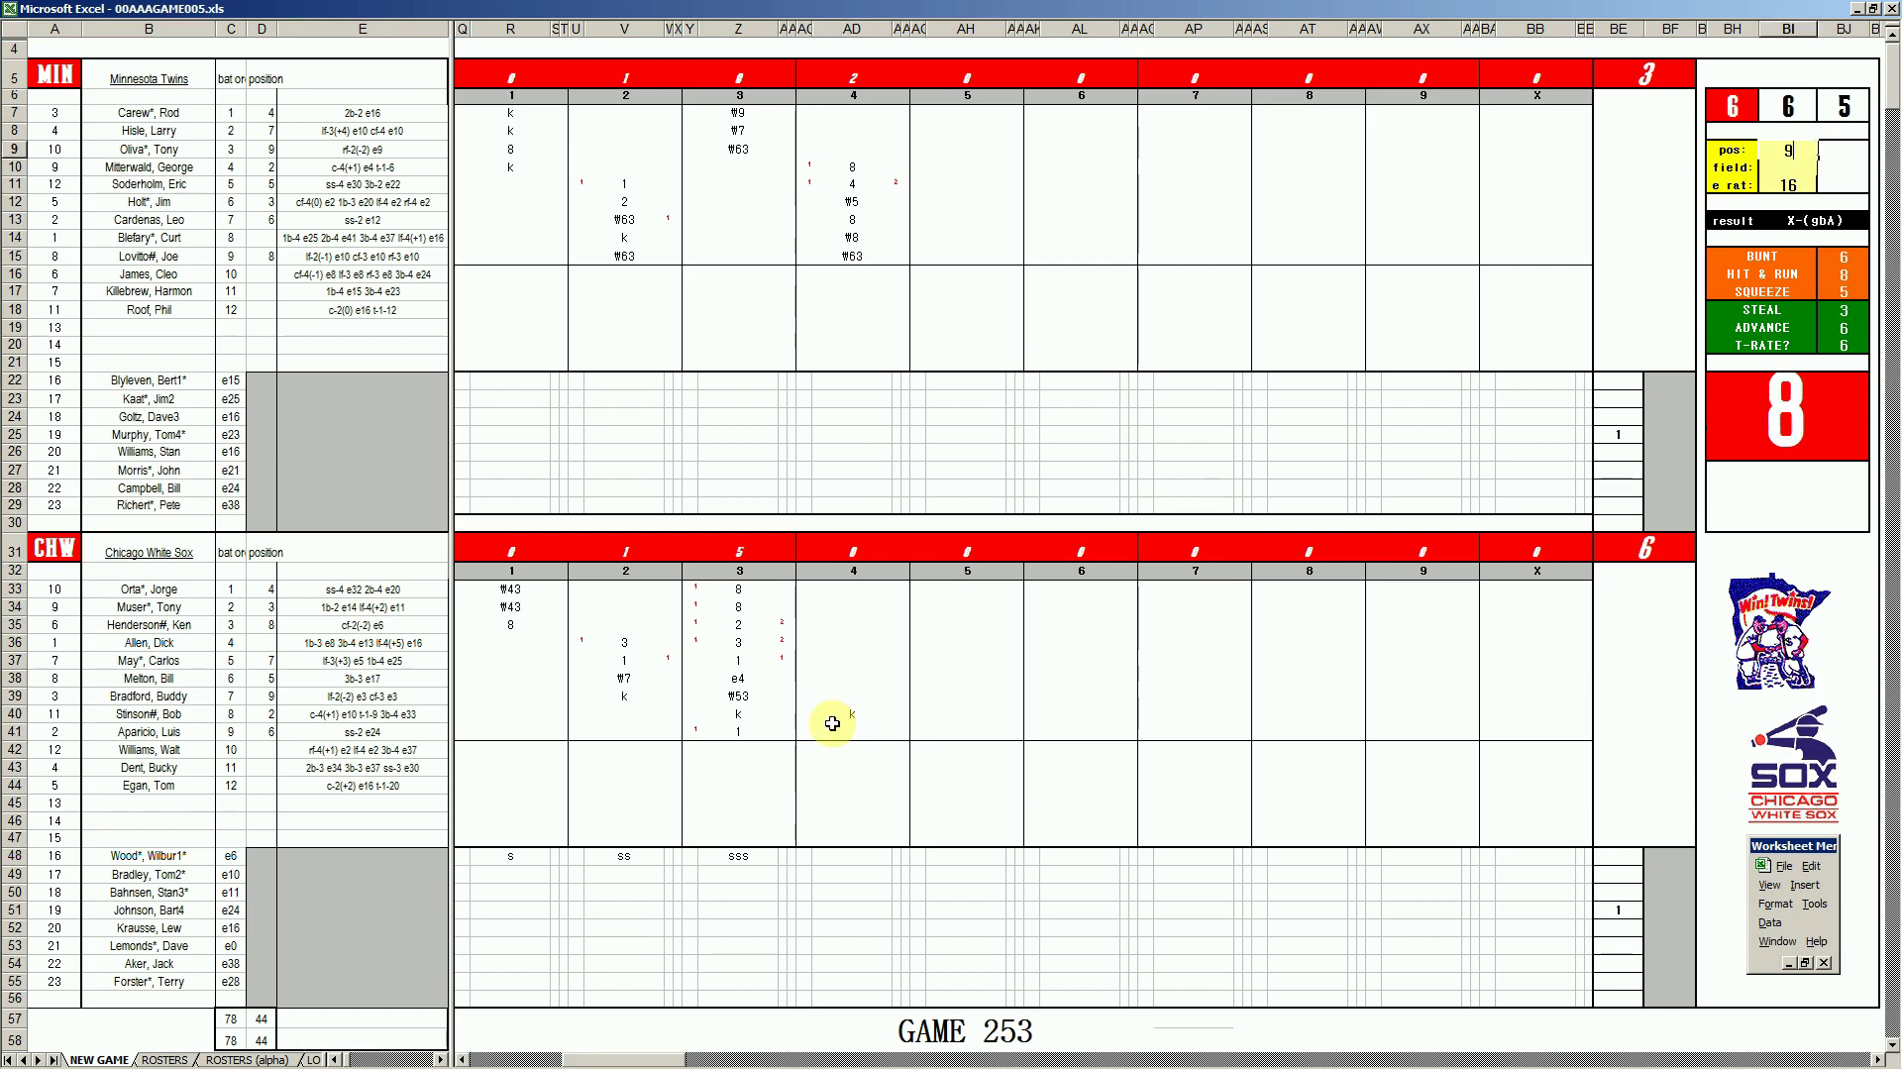
pyautogui.press('Return')
pyautogui.press('Return')
pyautogui.write('9')
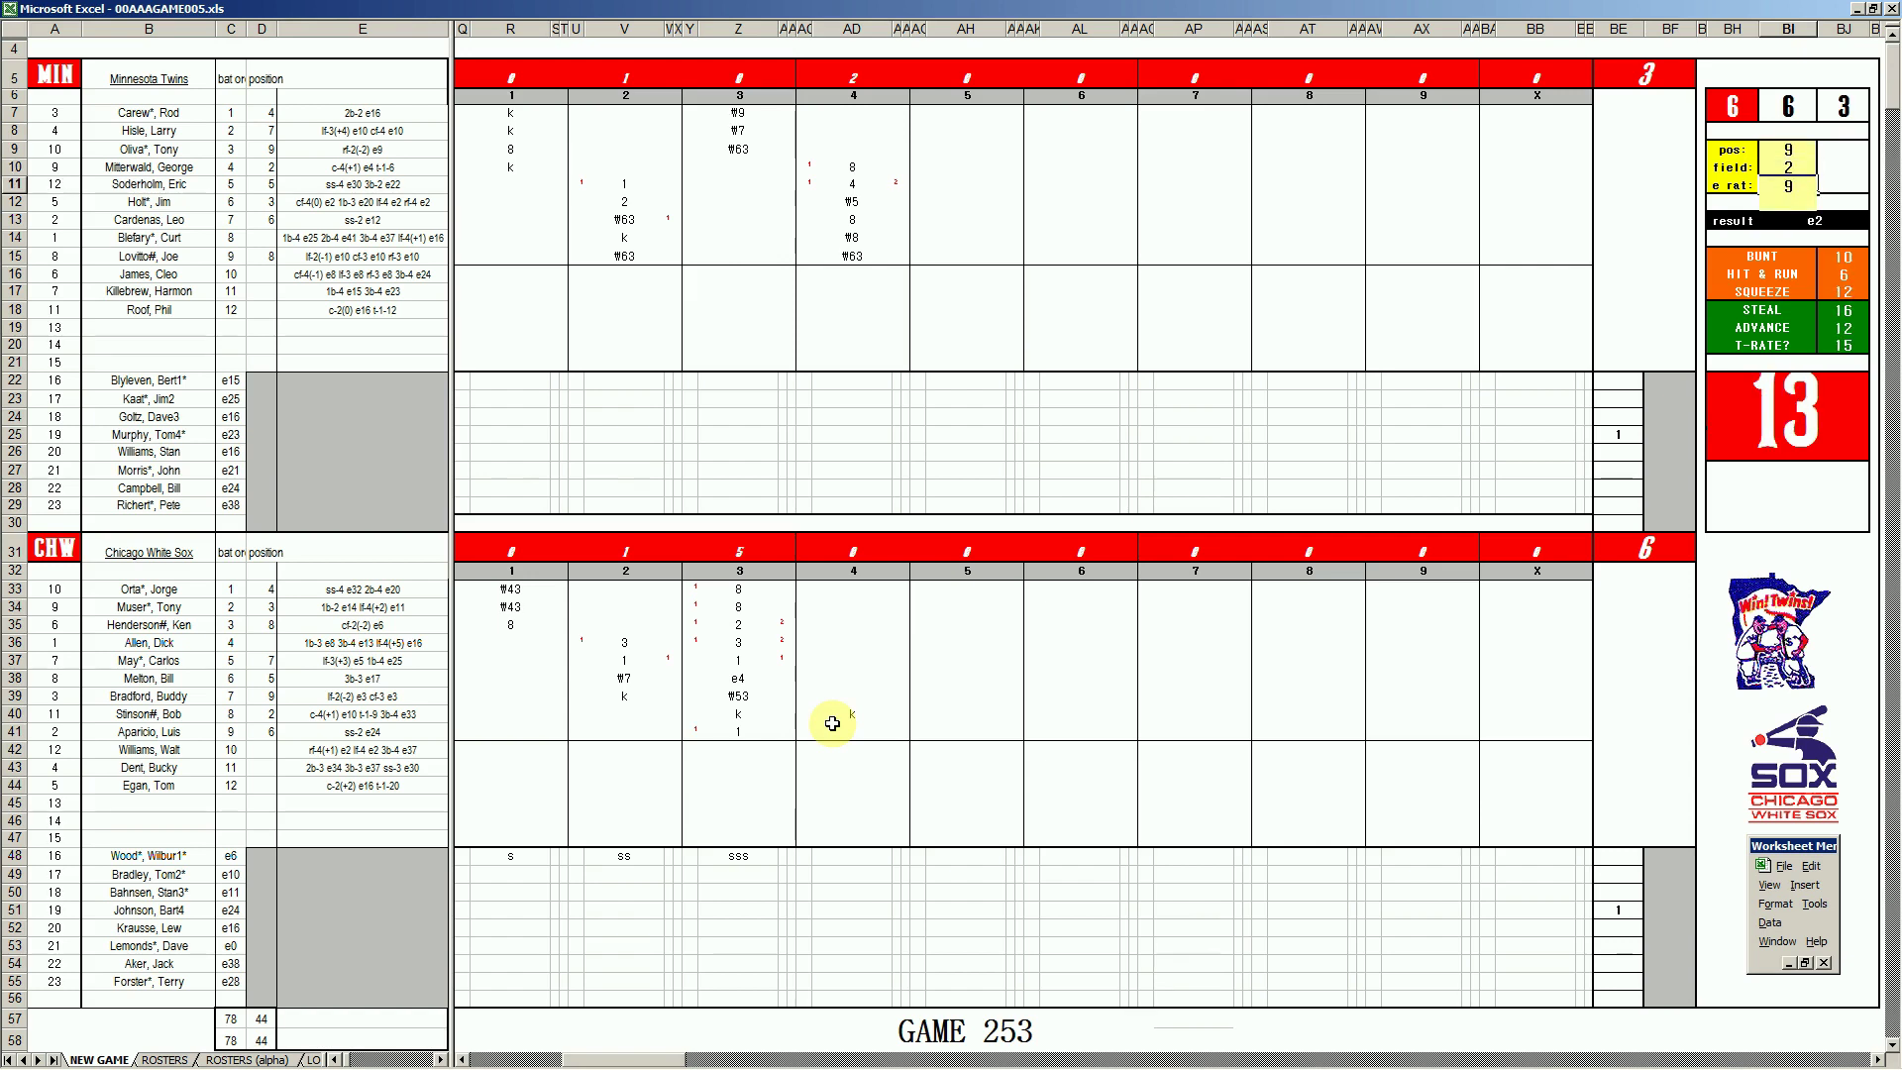
pyautogui.press('Return')
pyautogui.click(832, 725)
pyautogui.write('#9')
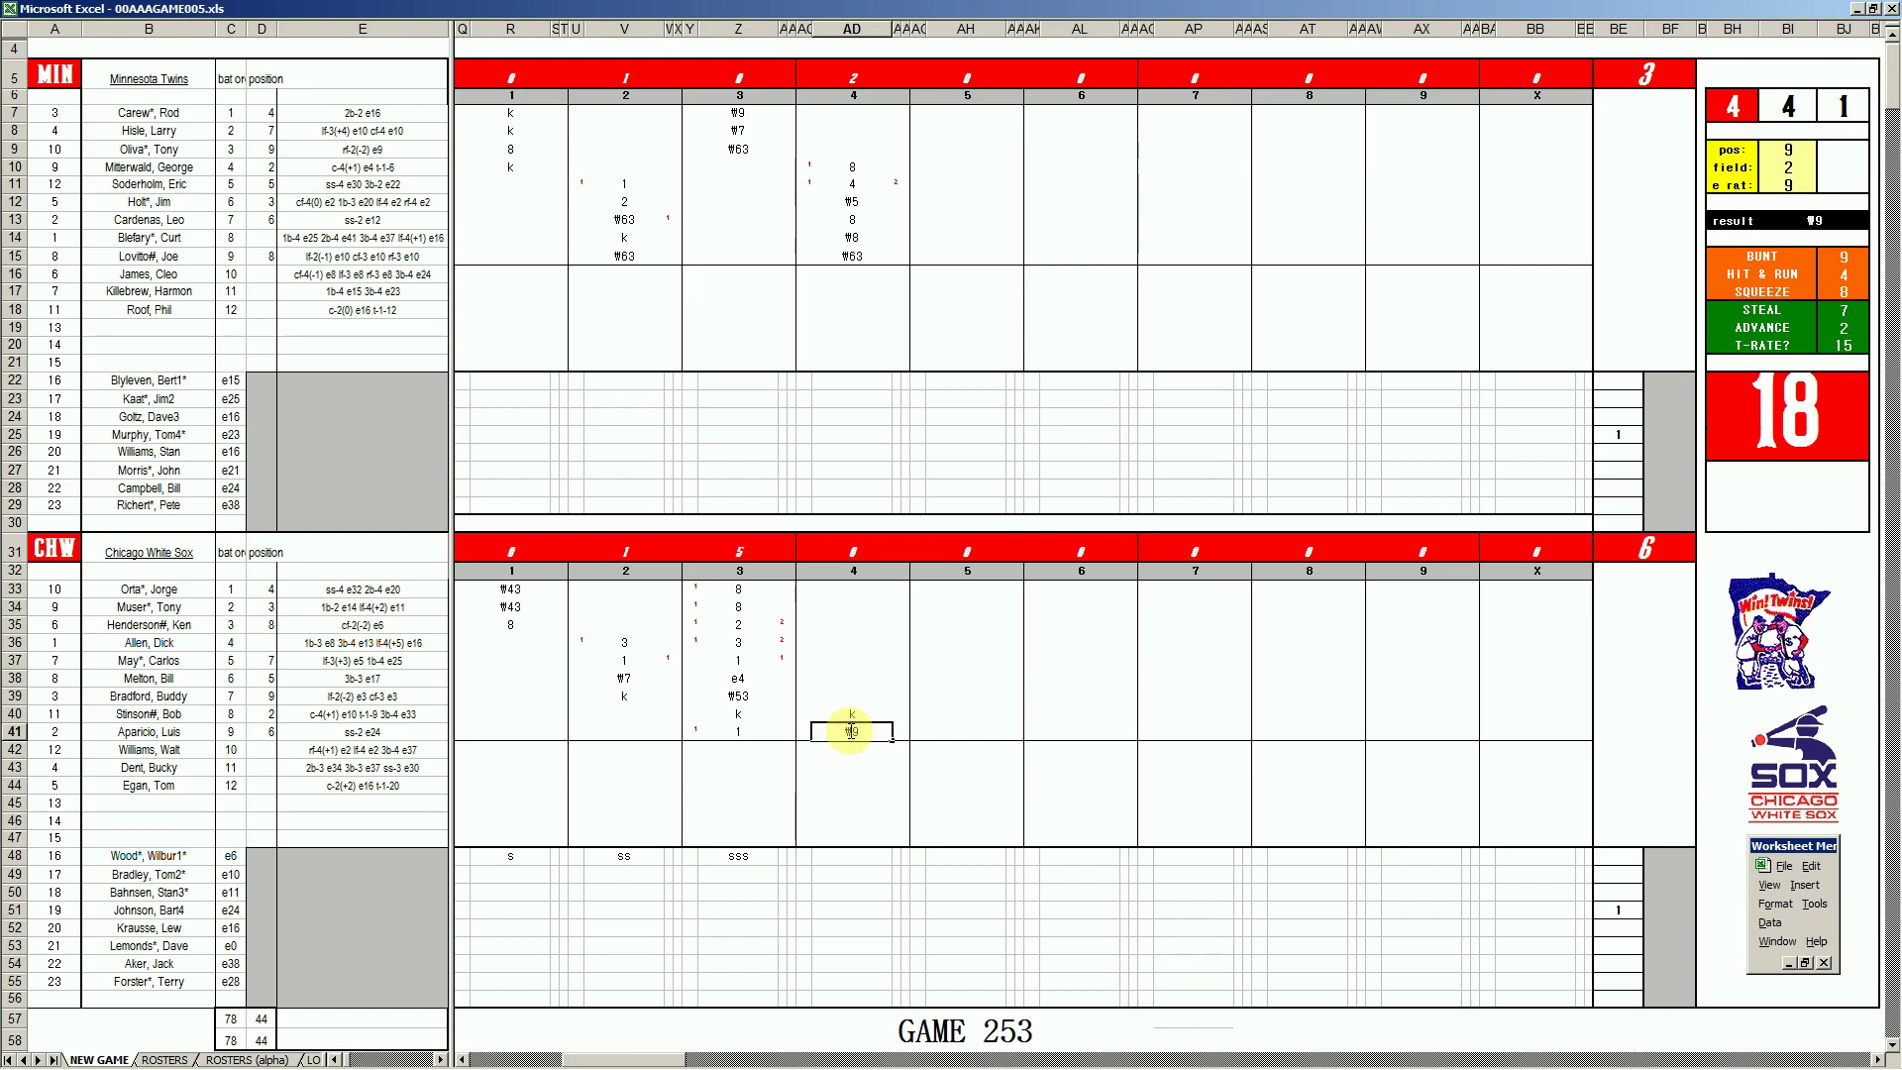
# - Finish the White Sox's fourth inning with 1 for the first batter and #6 for the second
pyautogui.click(851, 588)
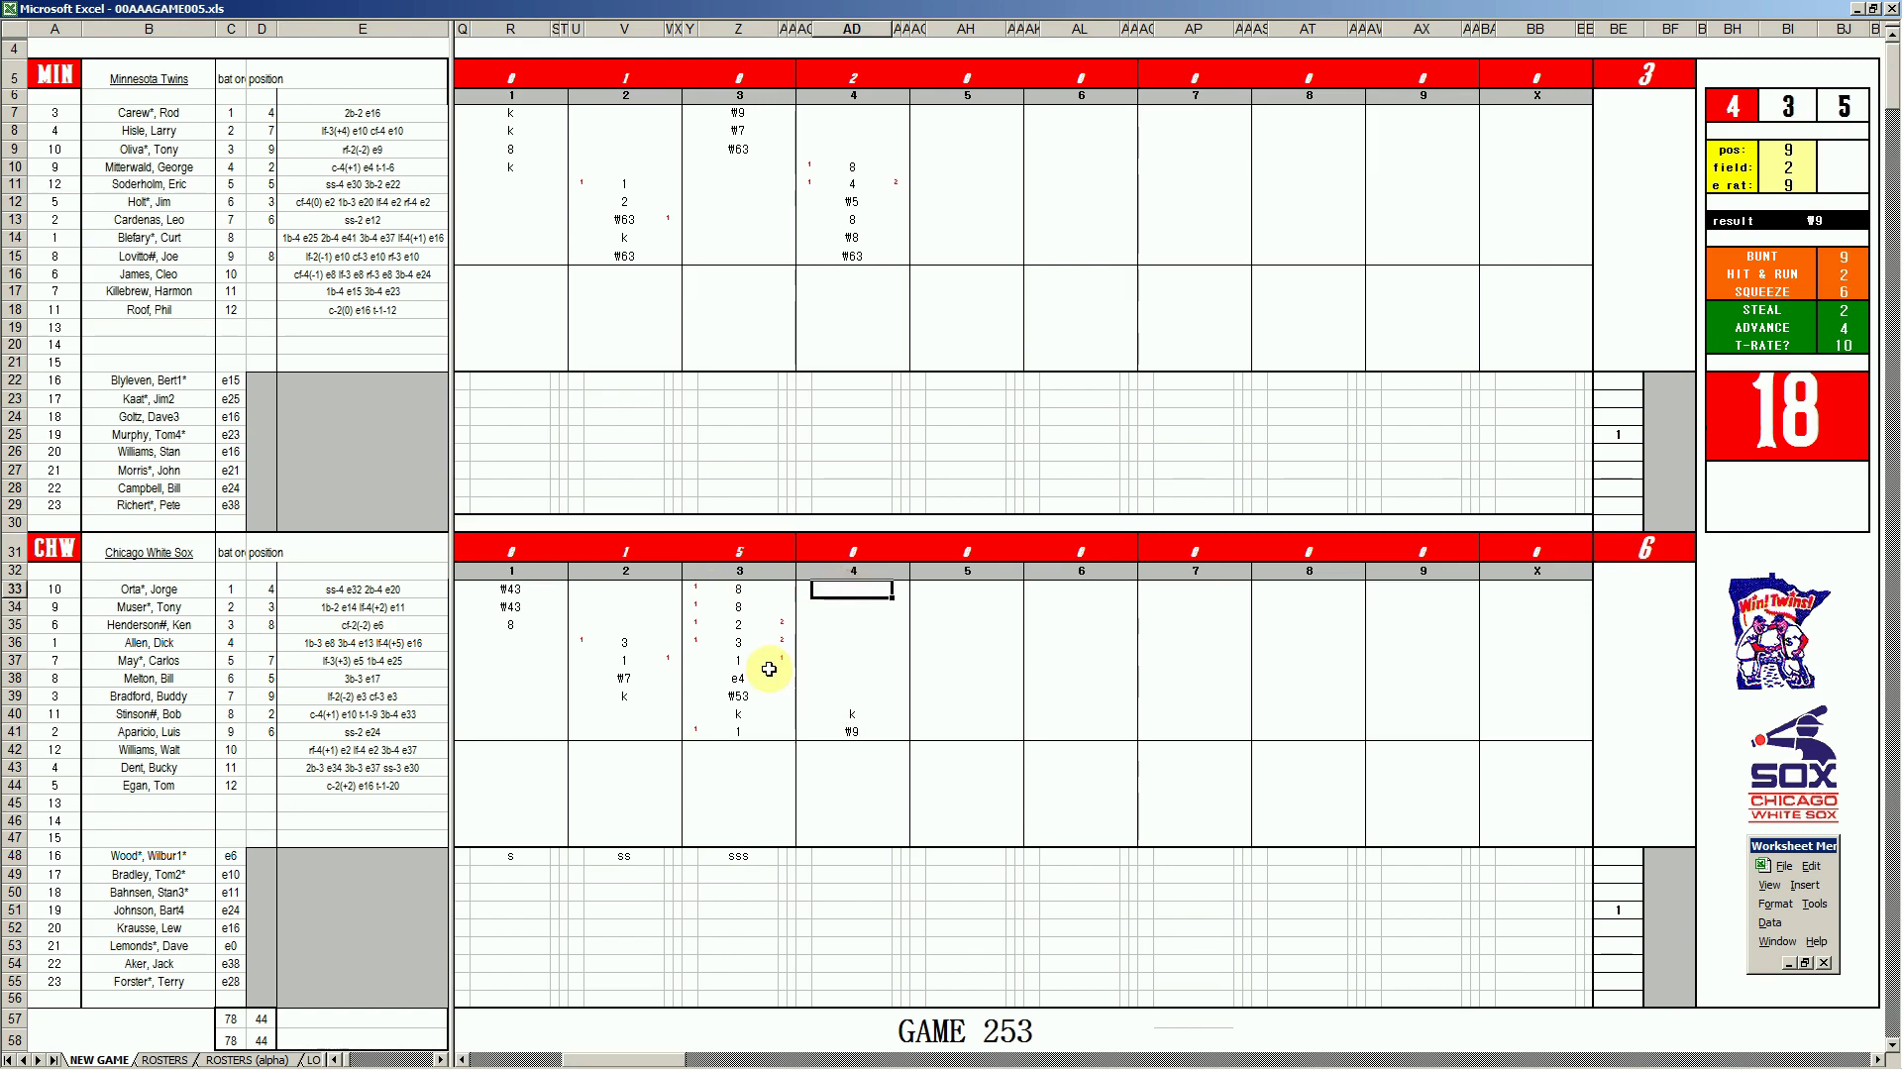
pyautogui.write('1')
pyautogui.press('Return')
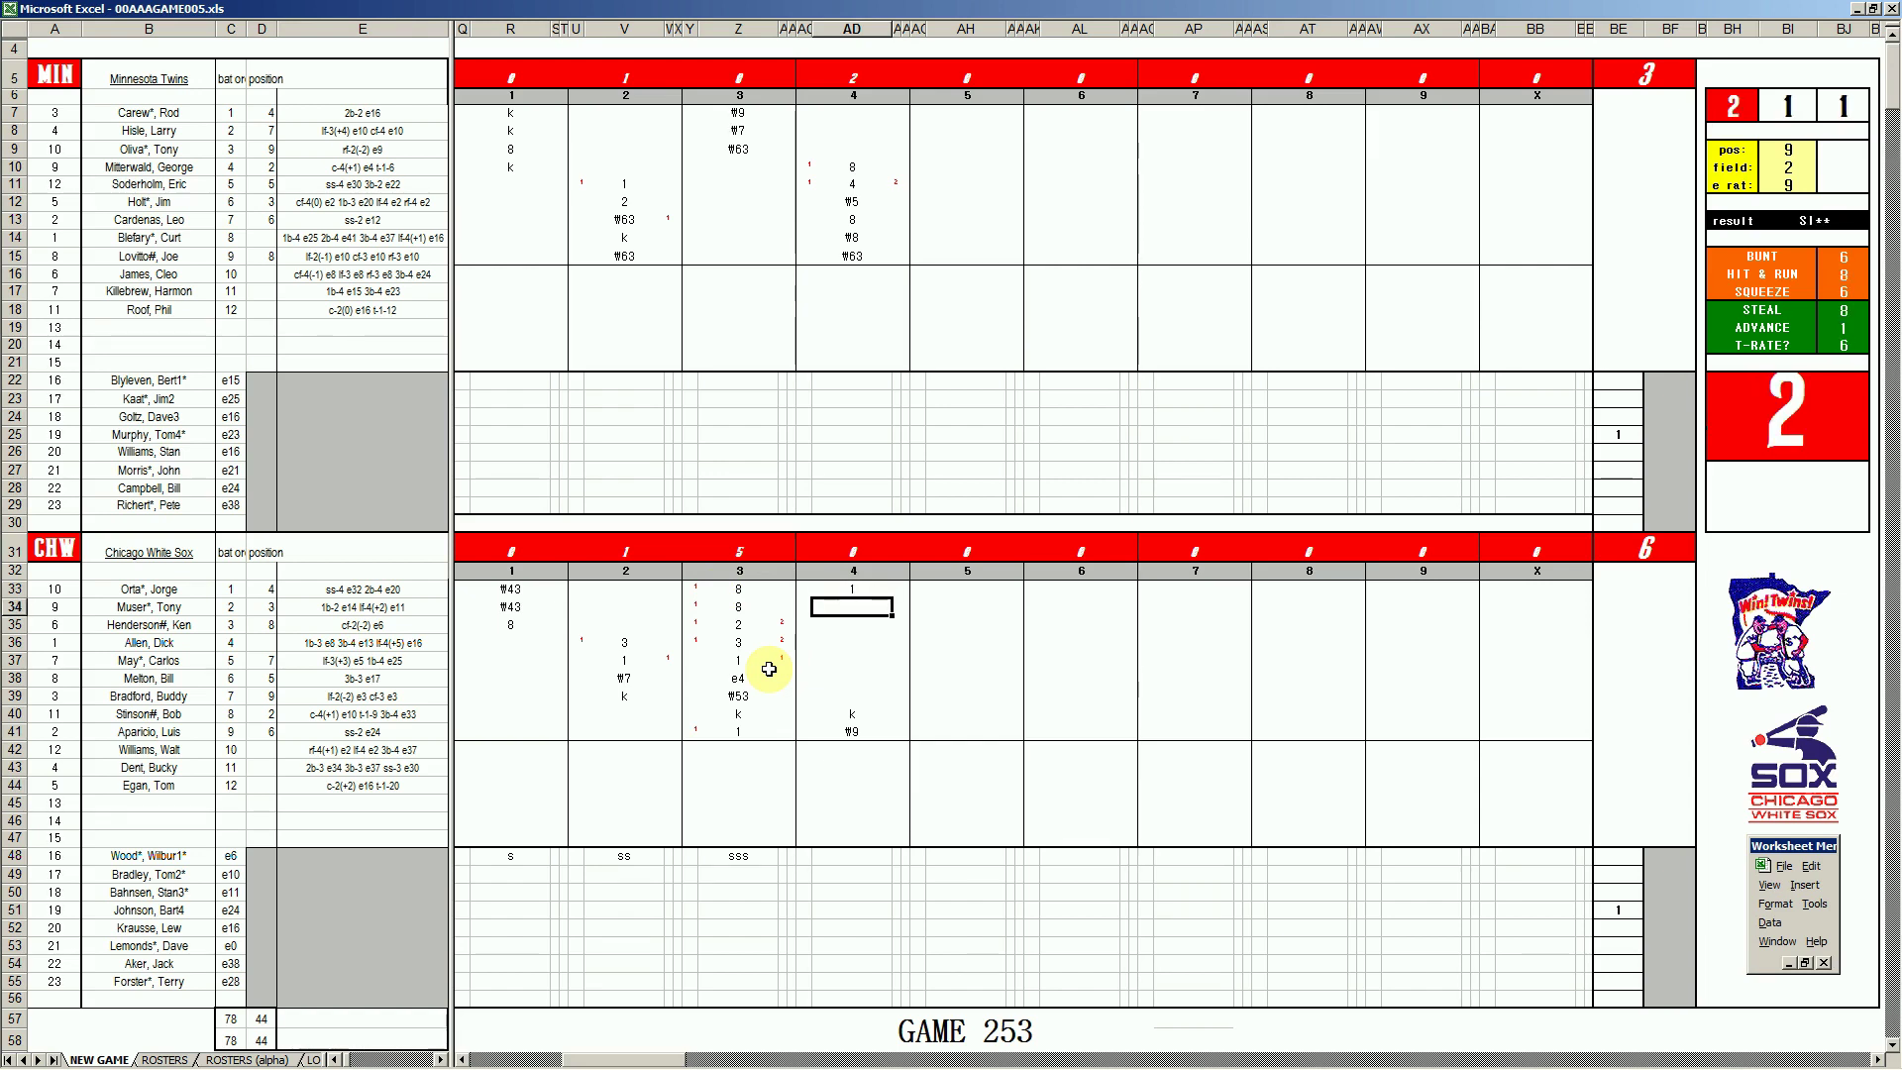
pyautogui.write('#6')
# - Start the Twins' fifth inning by recording k for the first batter
pyautogui.click(957, 115)
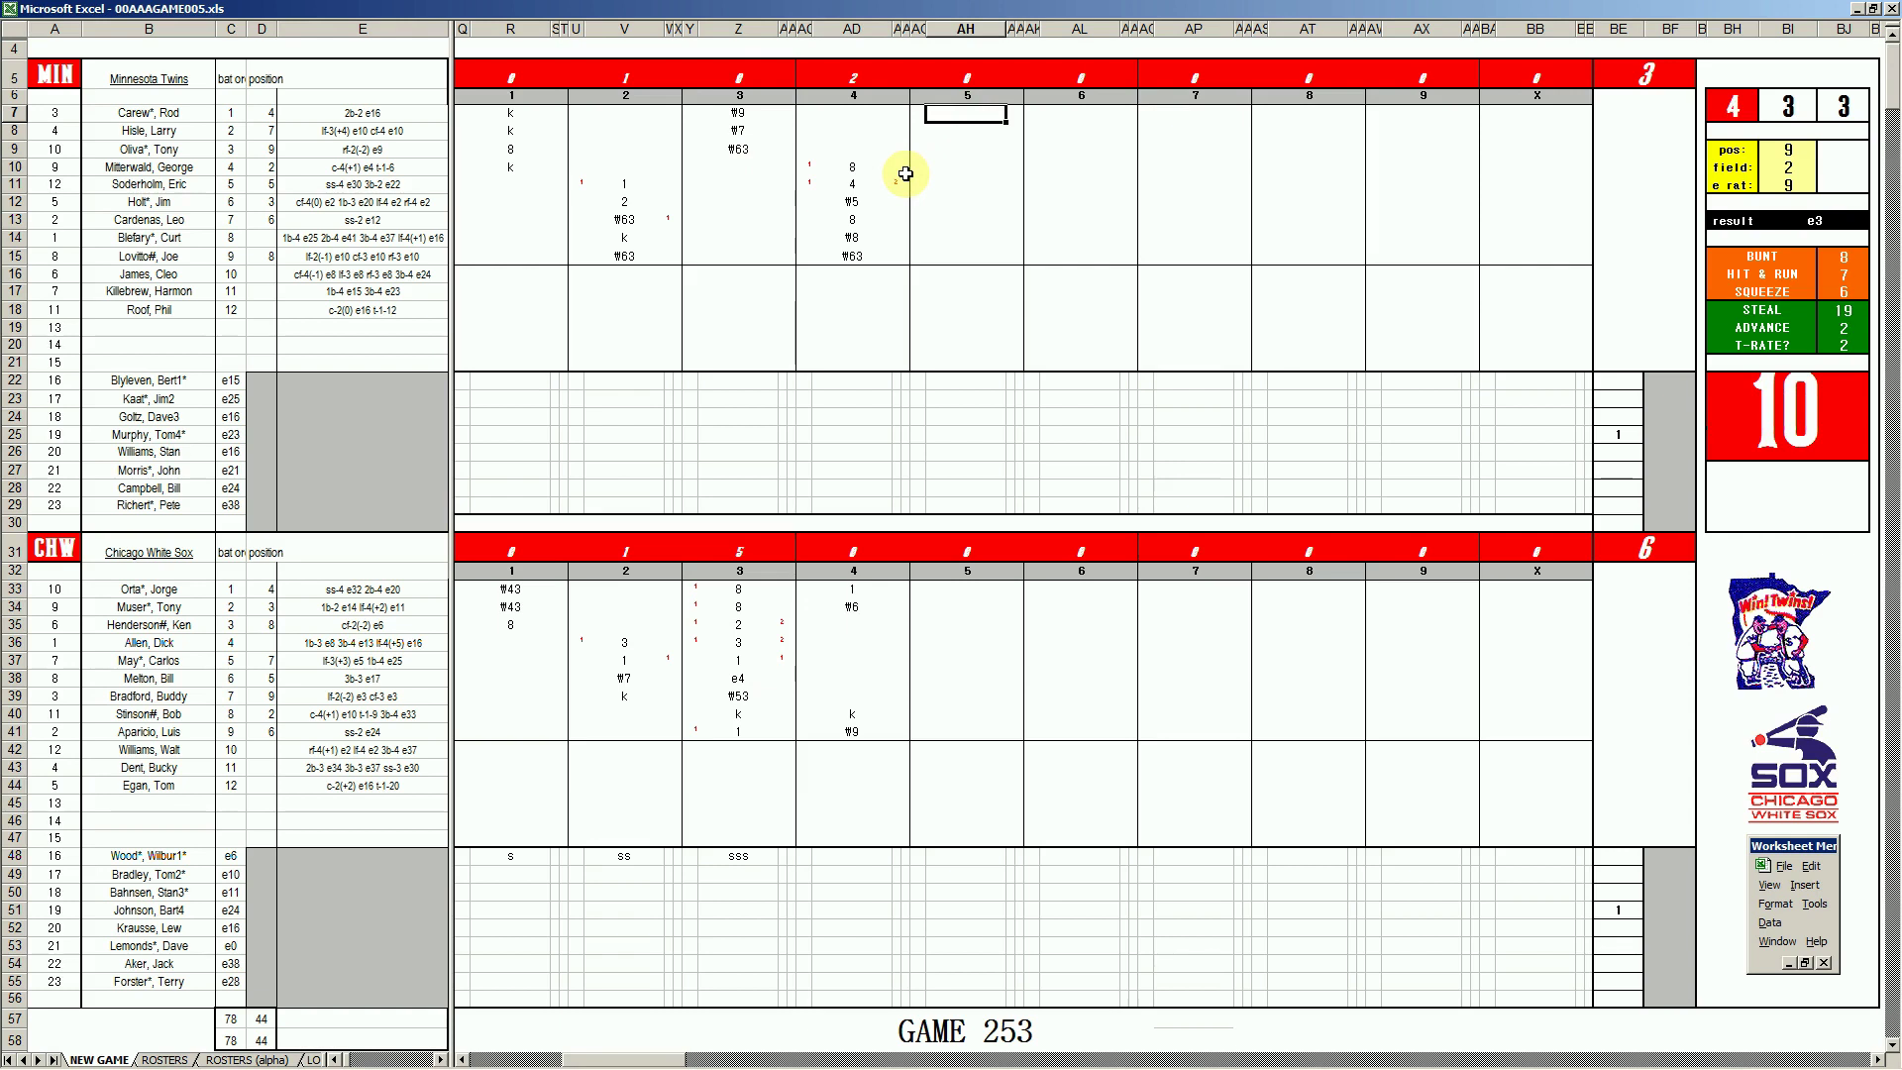
pyautogui.write('k')
pyautogui.press('Return')
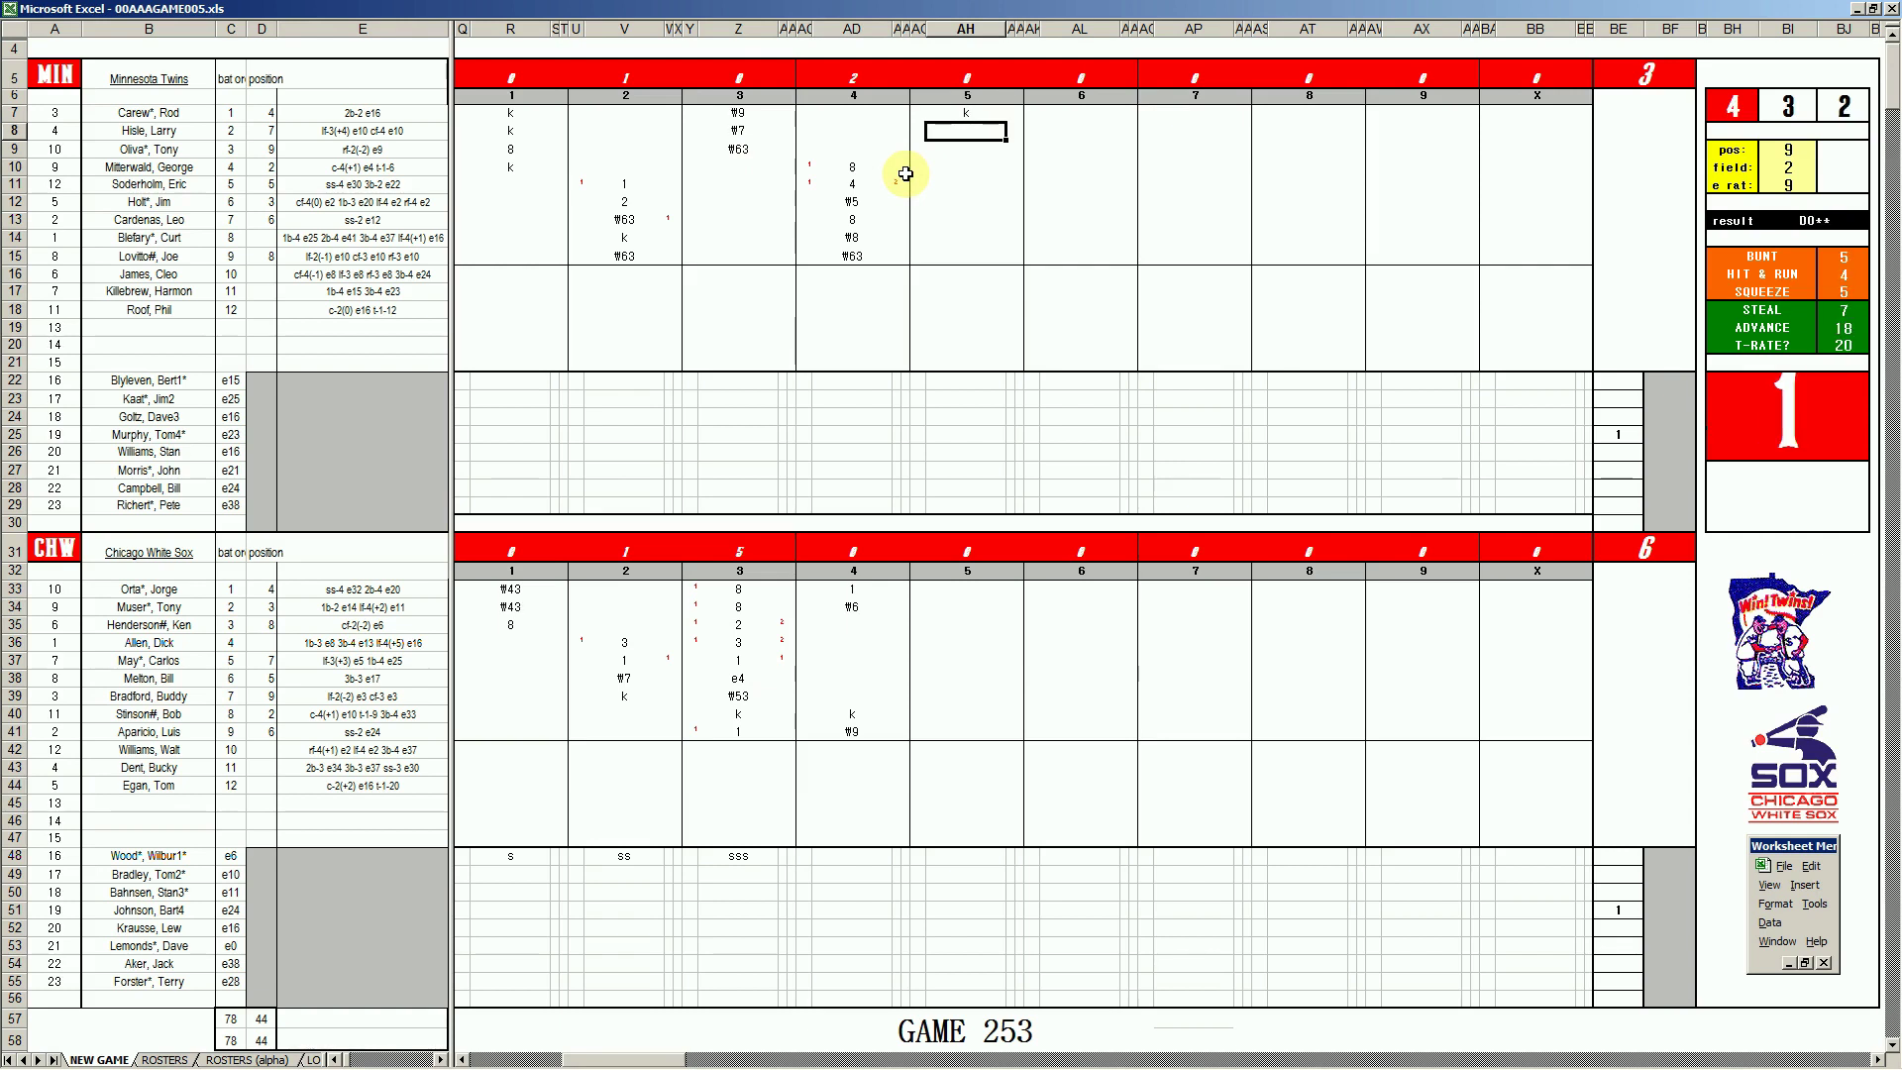
# - Set the fielding lookup to position 6, and finish the Twins' fifth inning with #63 for the second batter and #8 for the third
pyautogui.hotkey('ctrl', 'p')
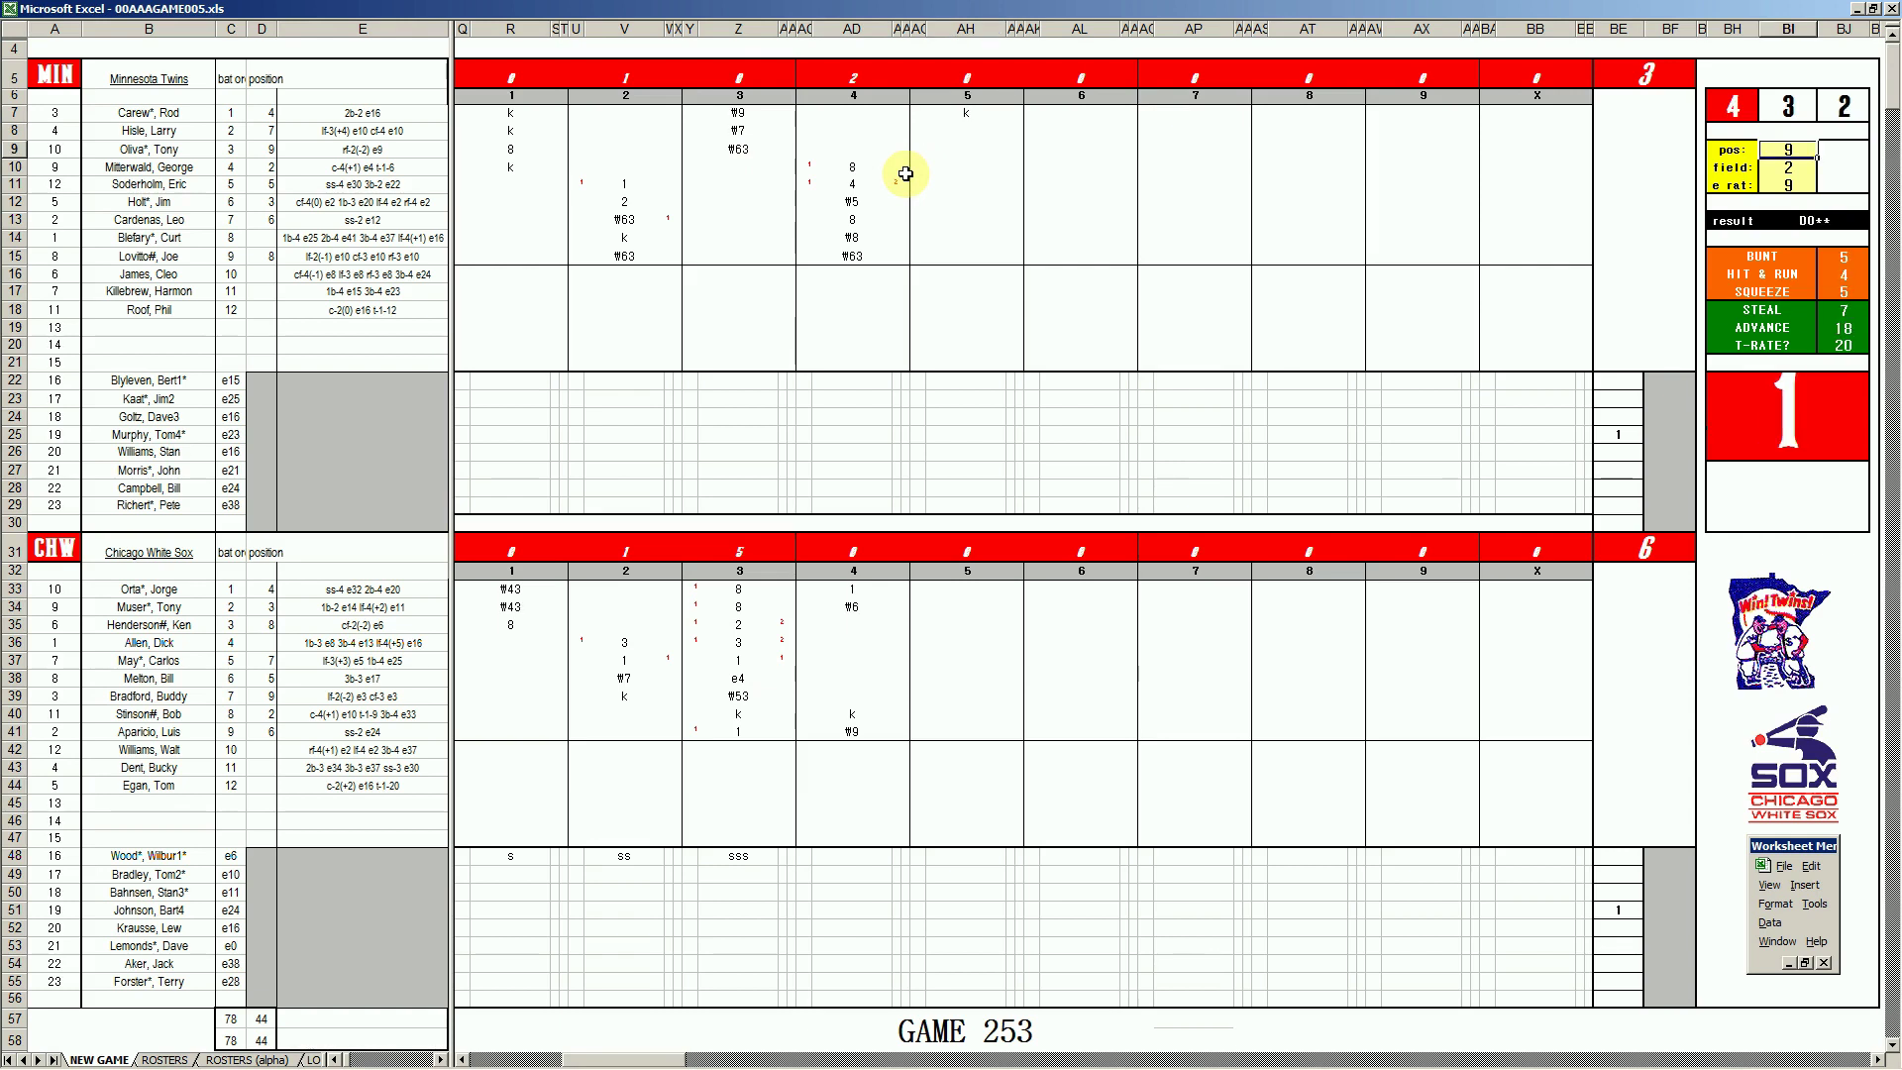
pyautogui.write('6')
pyautogui.press('Return')
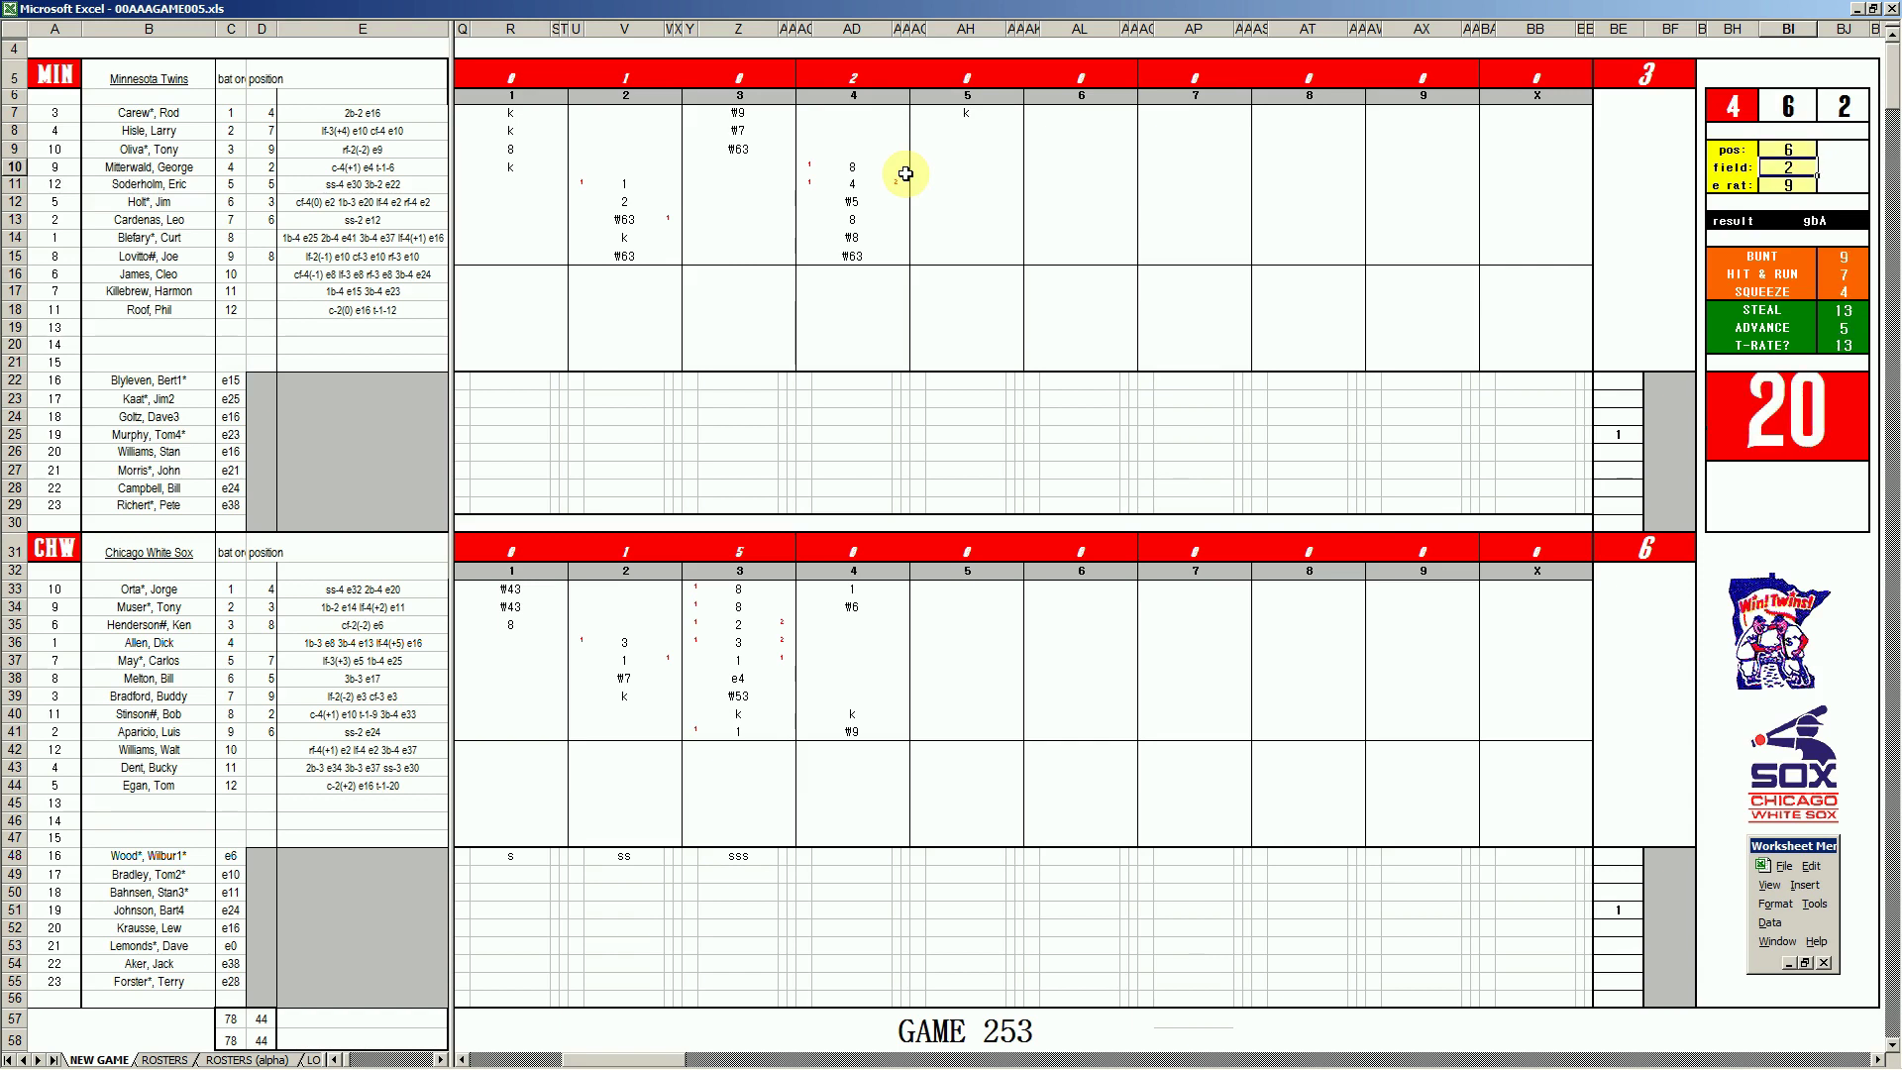
pyautogui.click(979, 132)
pyautogui.write('\\')
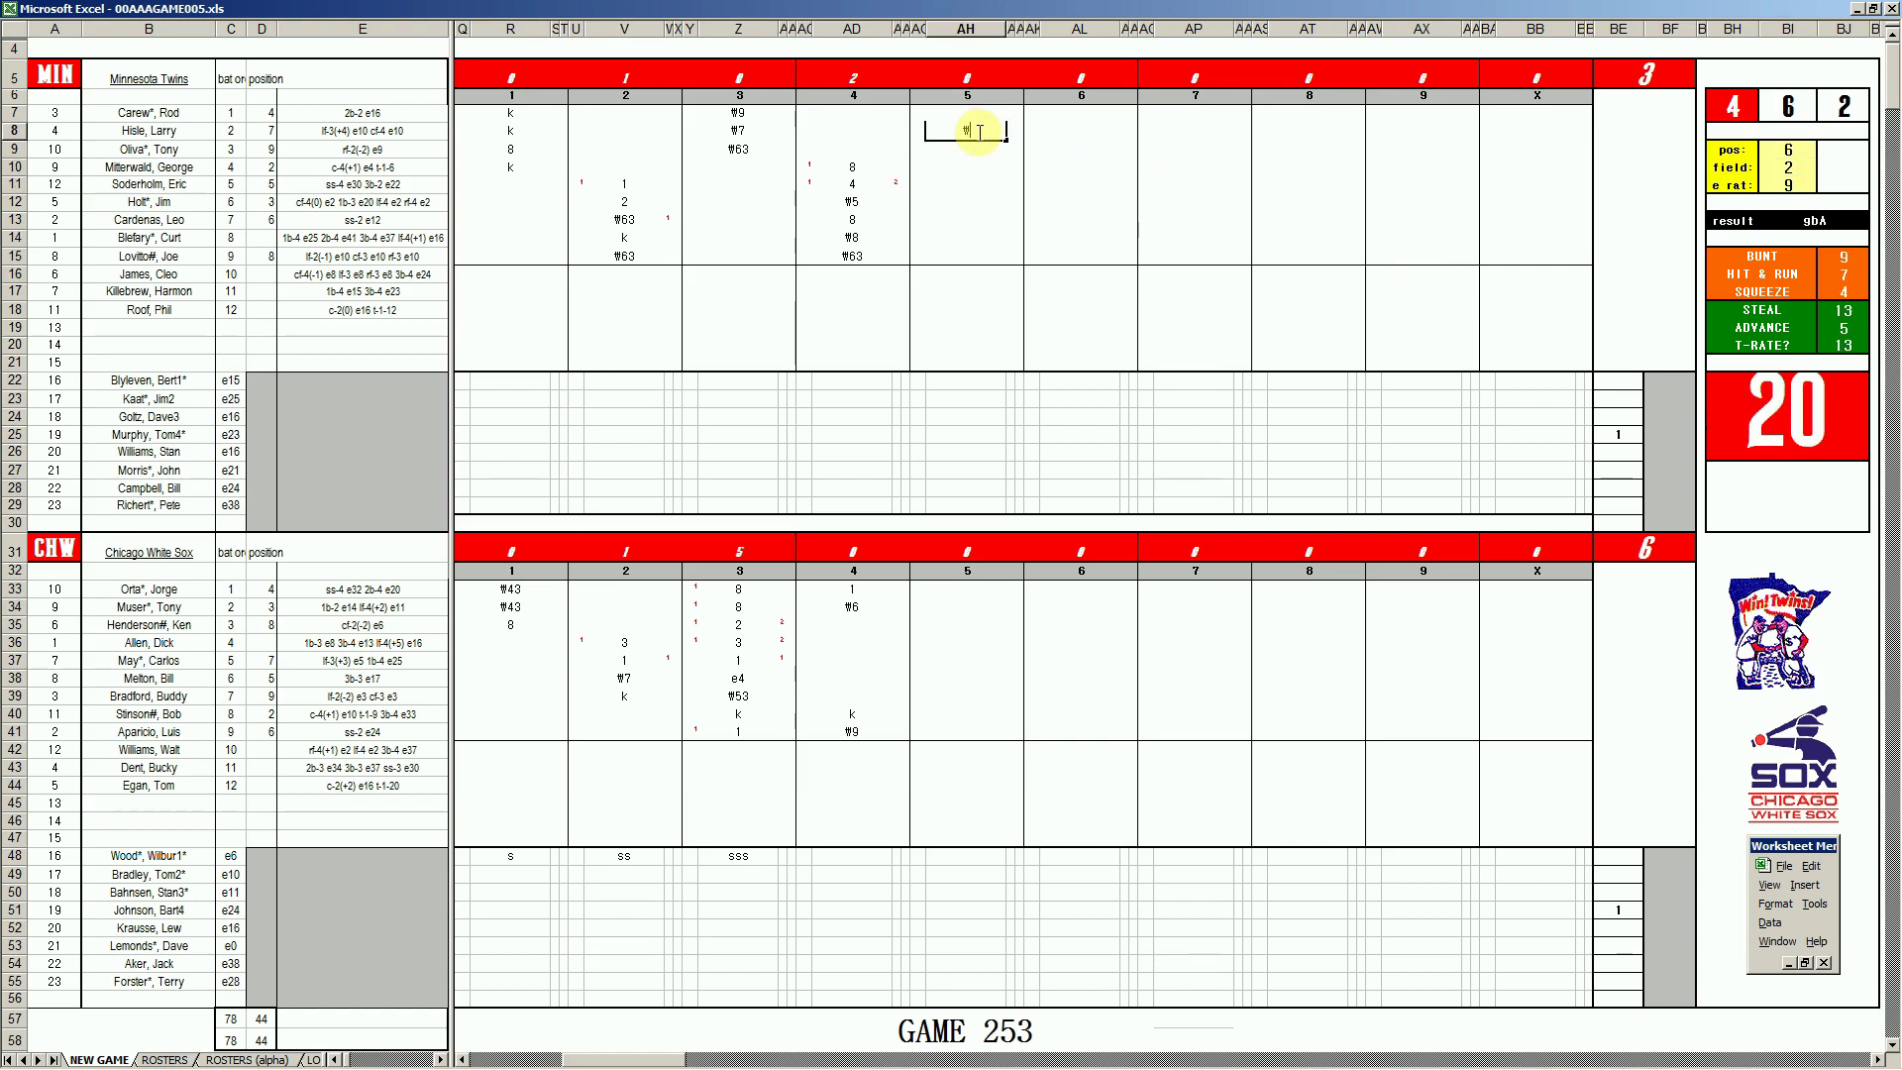
pyautogui.write('63')
pyautogui.press('Return')
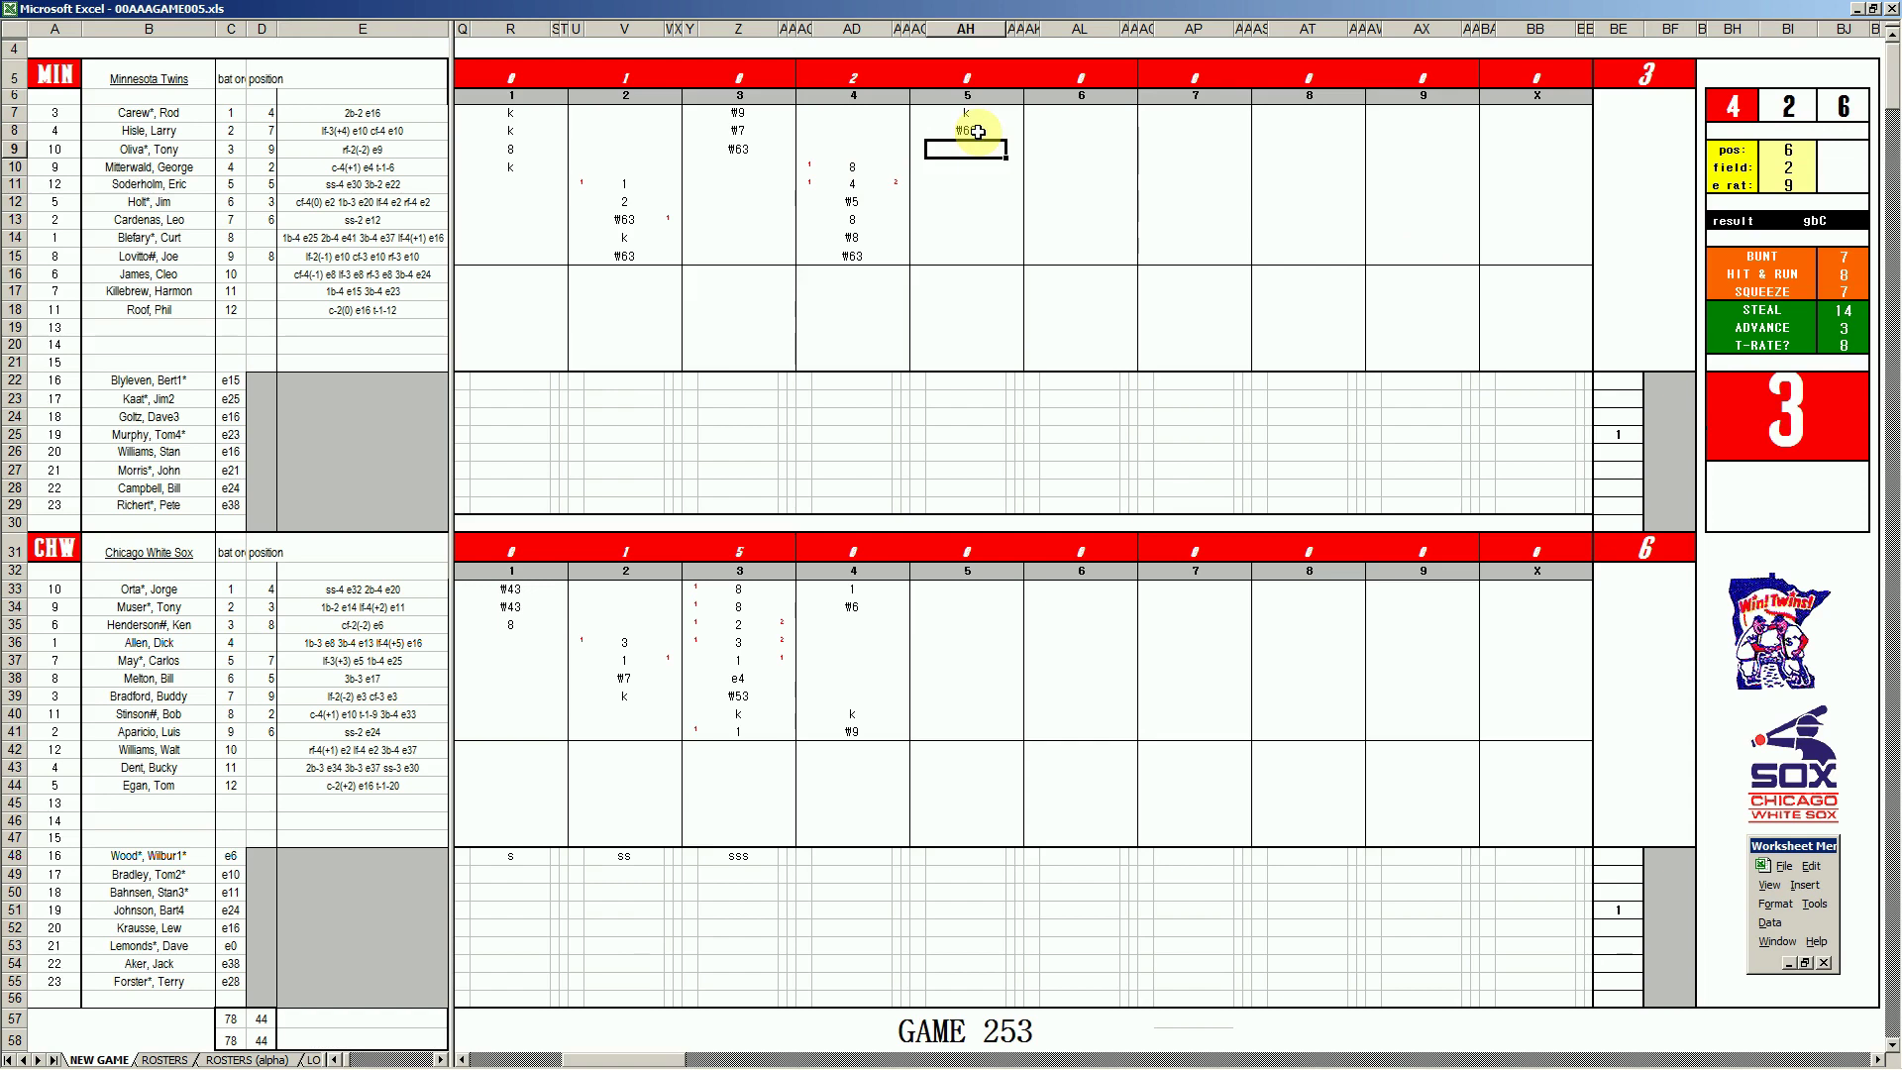
pyautogui.write('\\8')
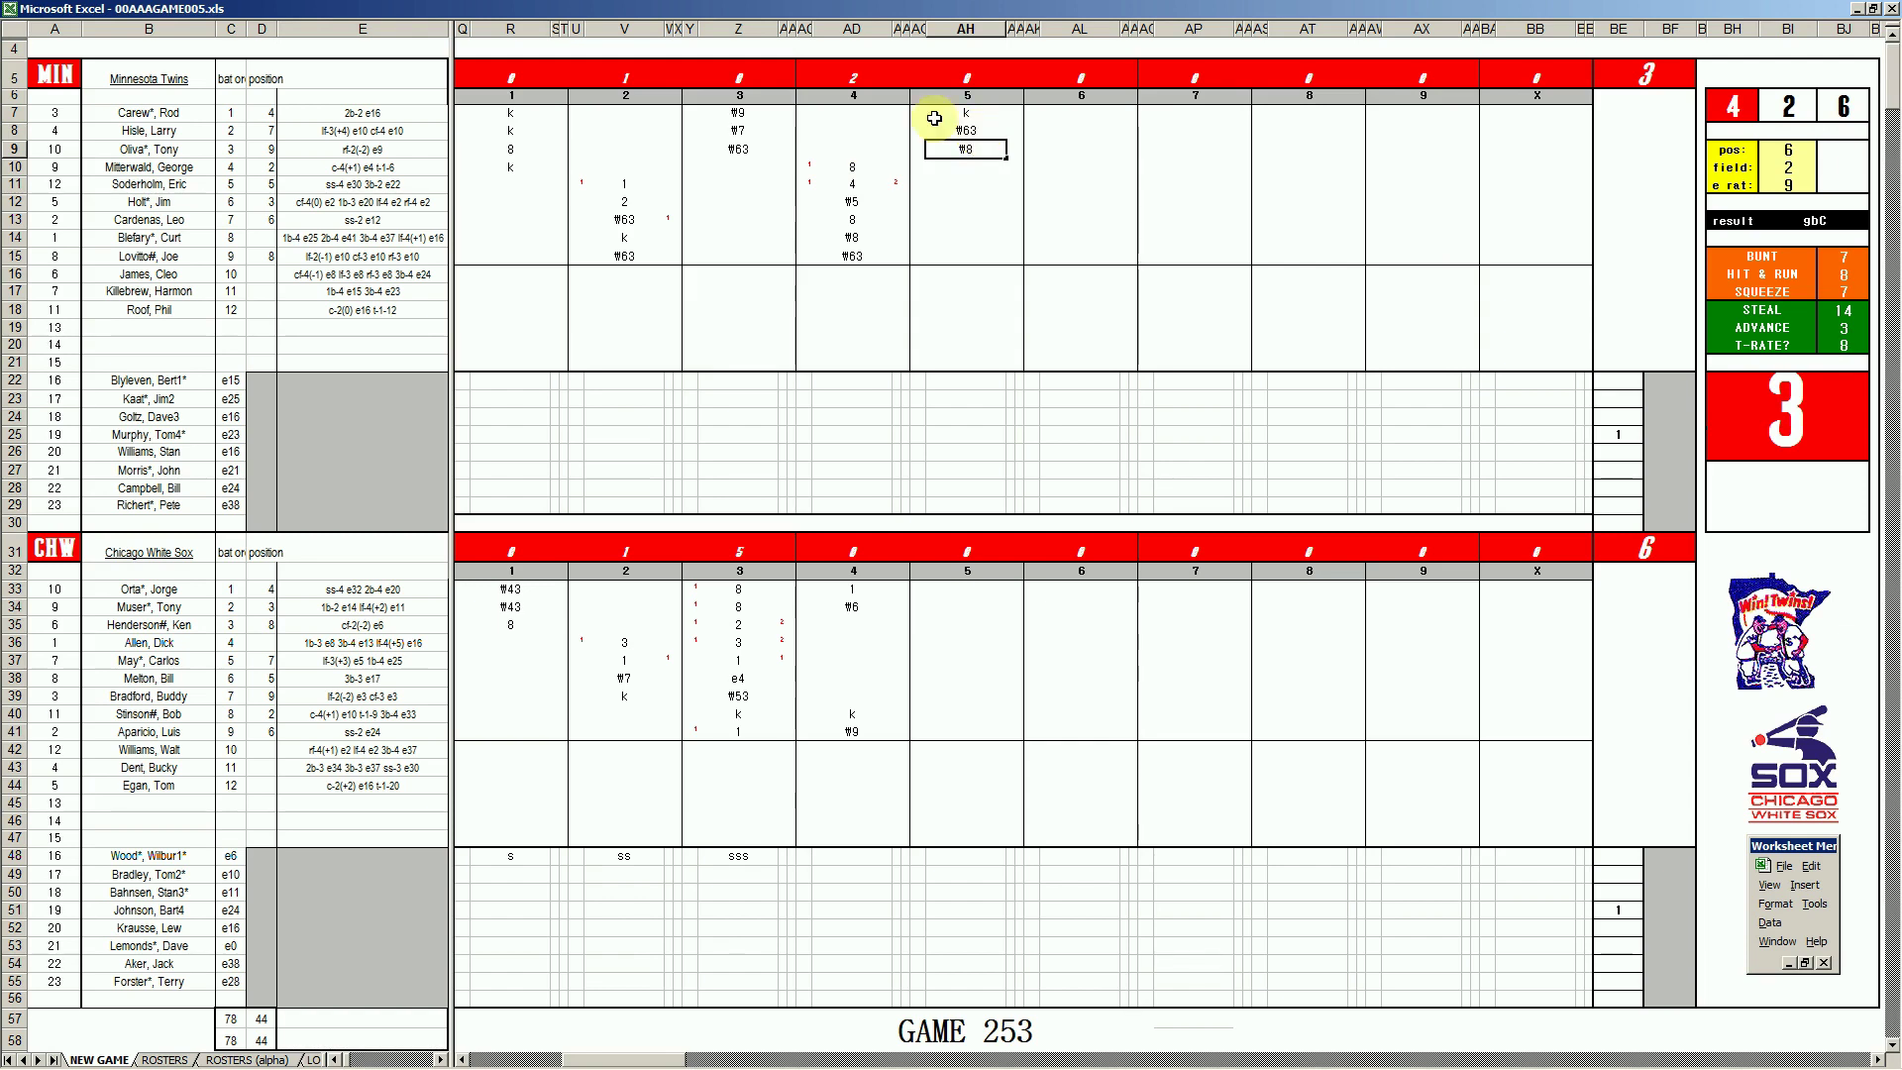
# - Record #8 for the White Sox's third batter in the fifth inning and 2 for the fourth
pyautogui.click(959, 626)
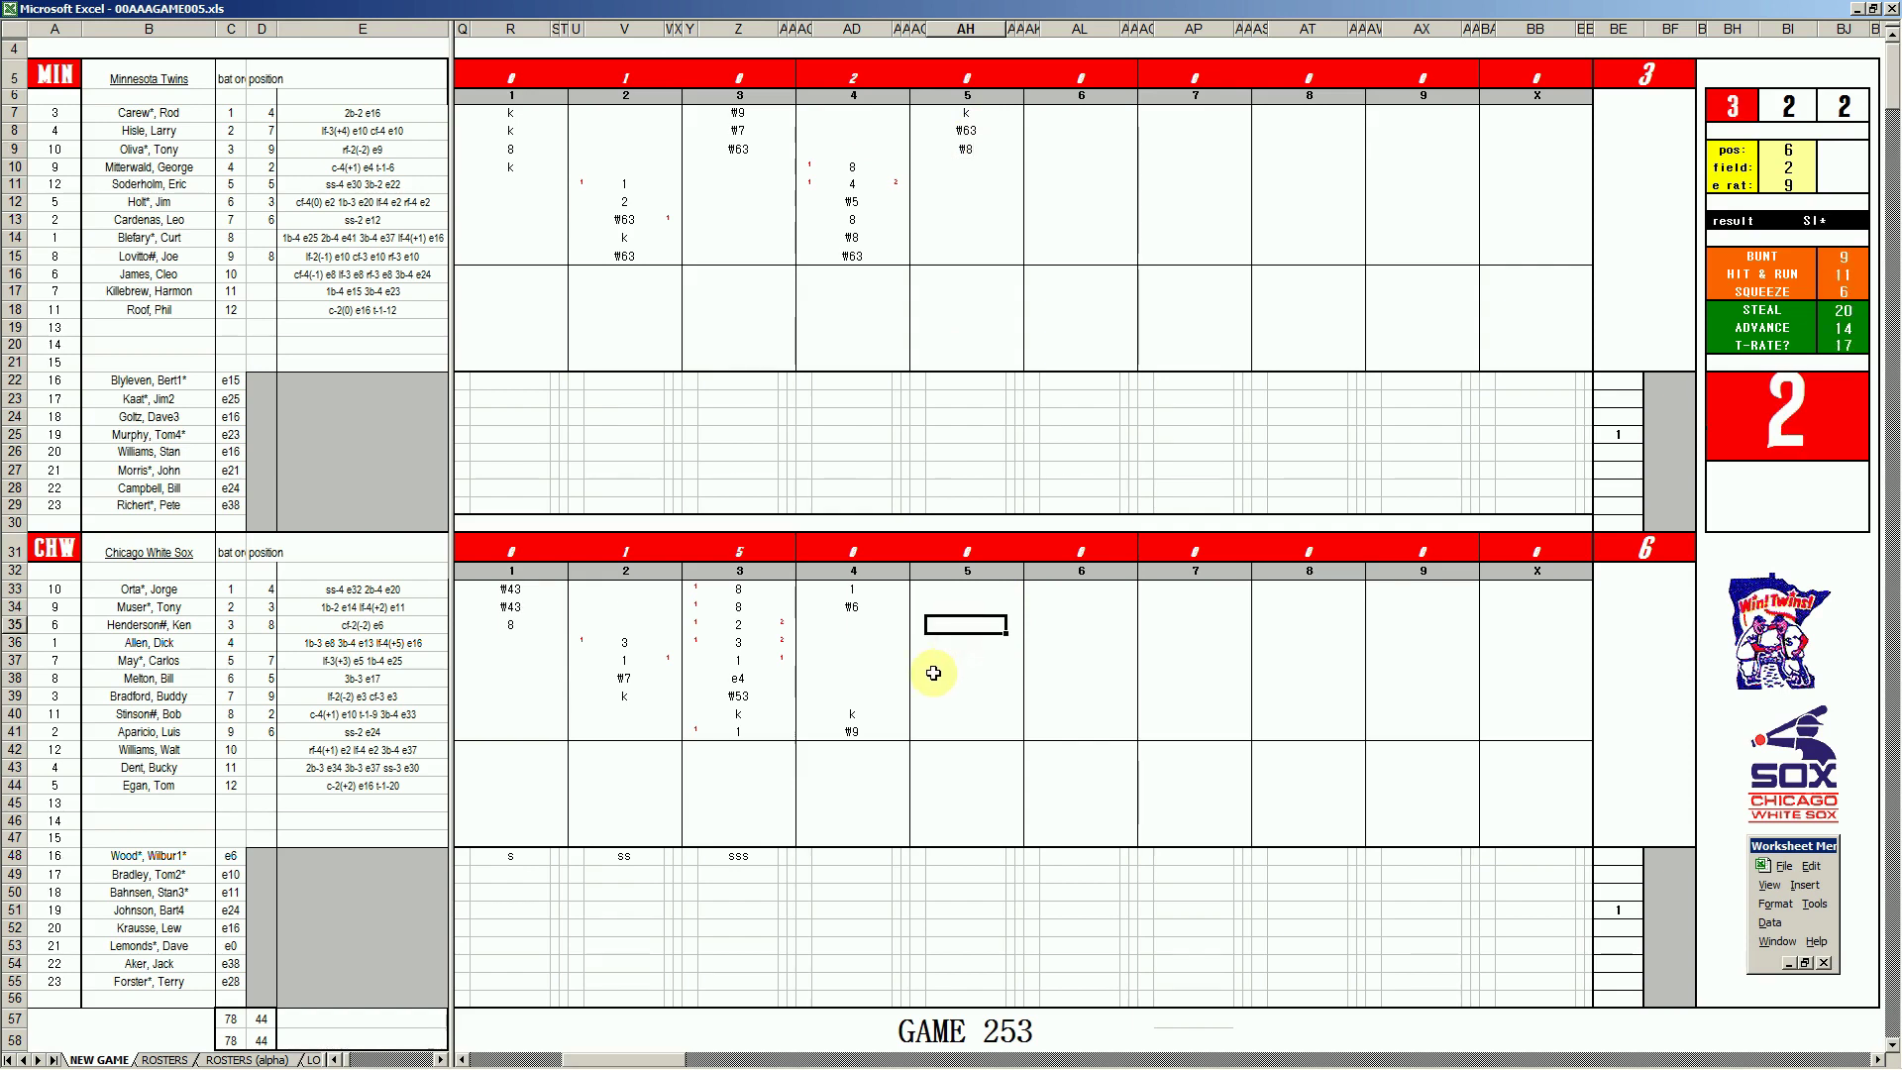
pyautogui.write('₩8')
pyautogui.press('Return')
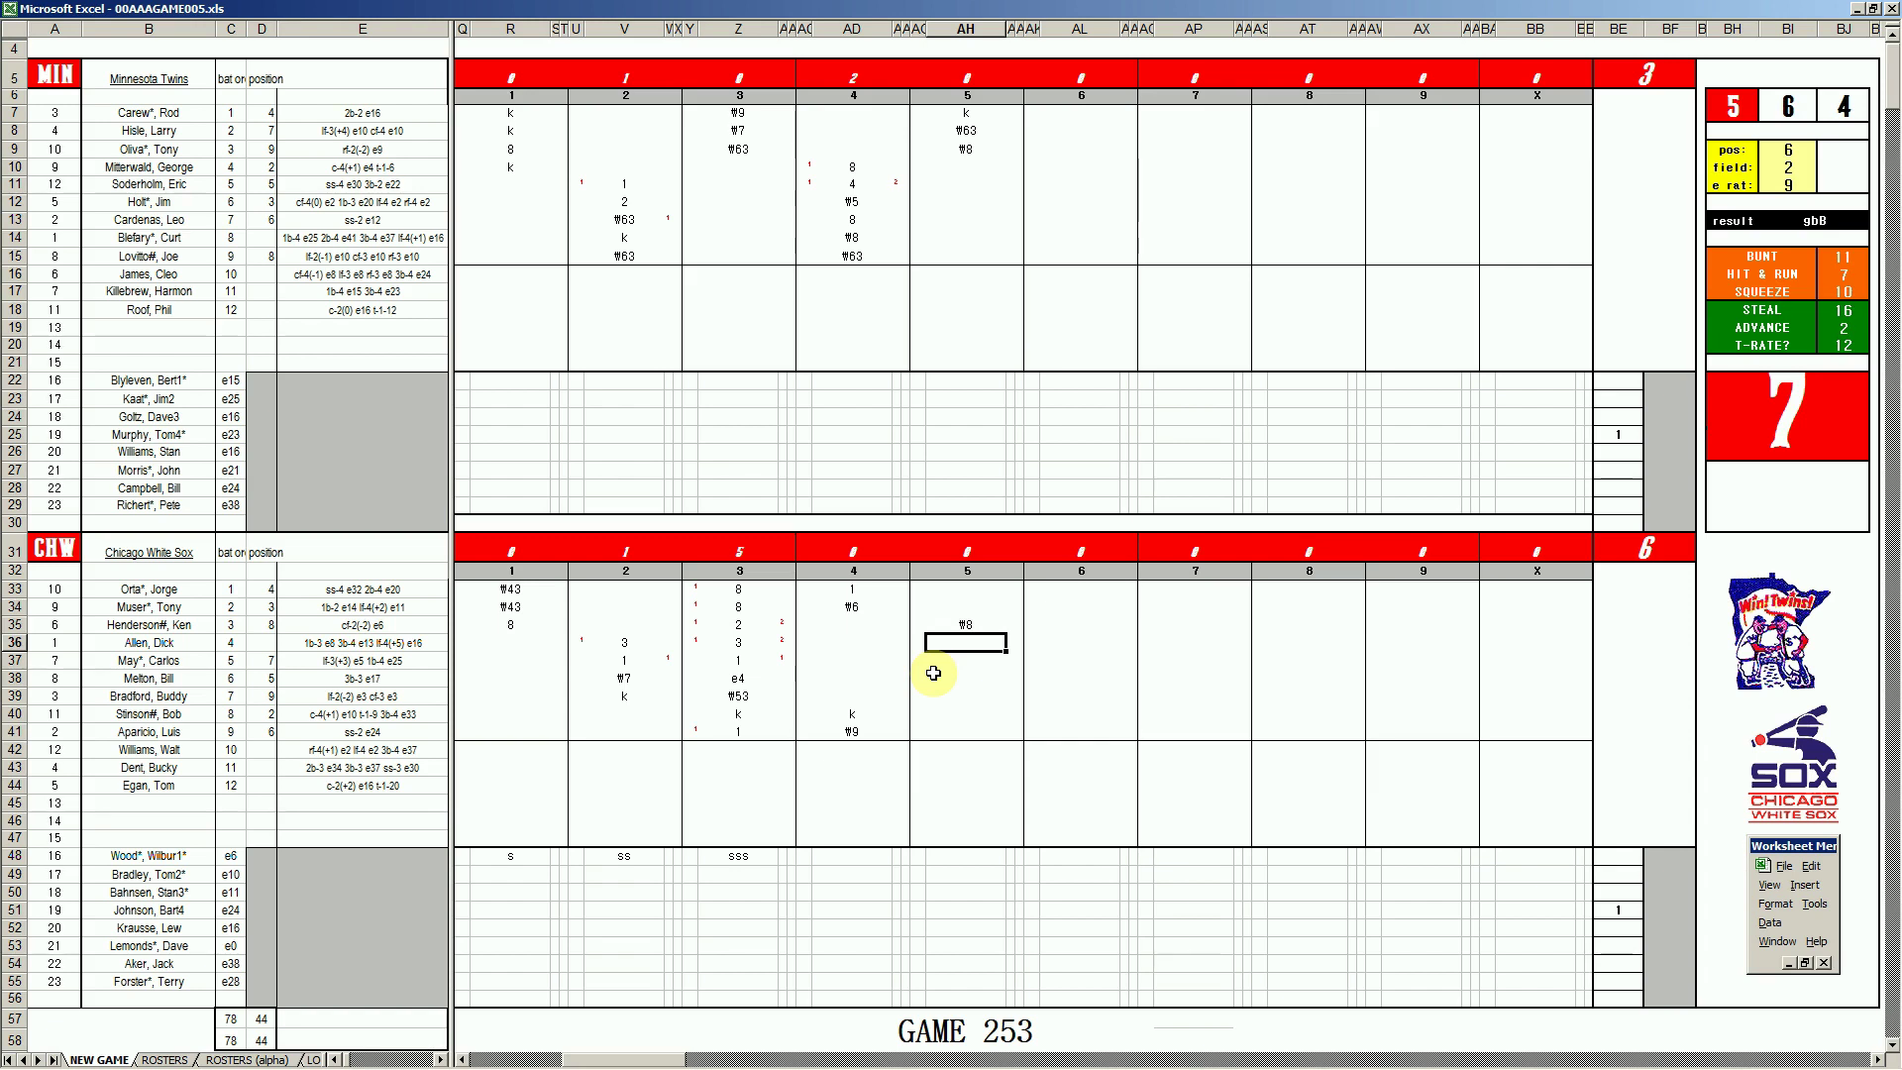
pyautogui.write('2')
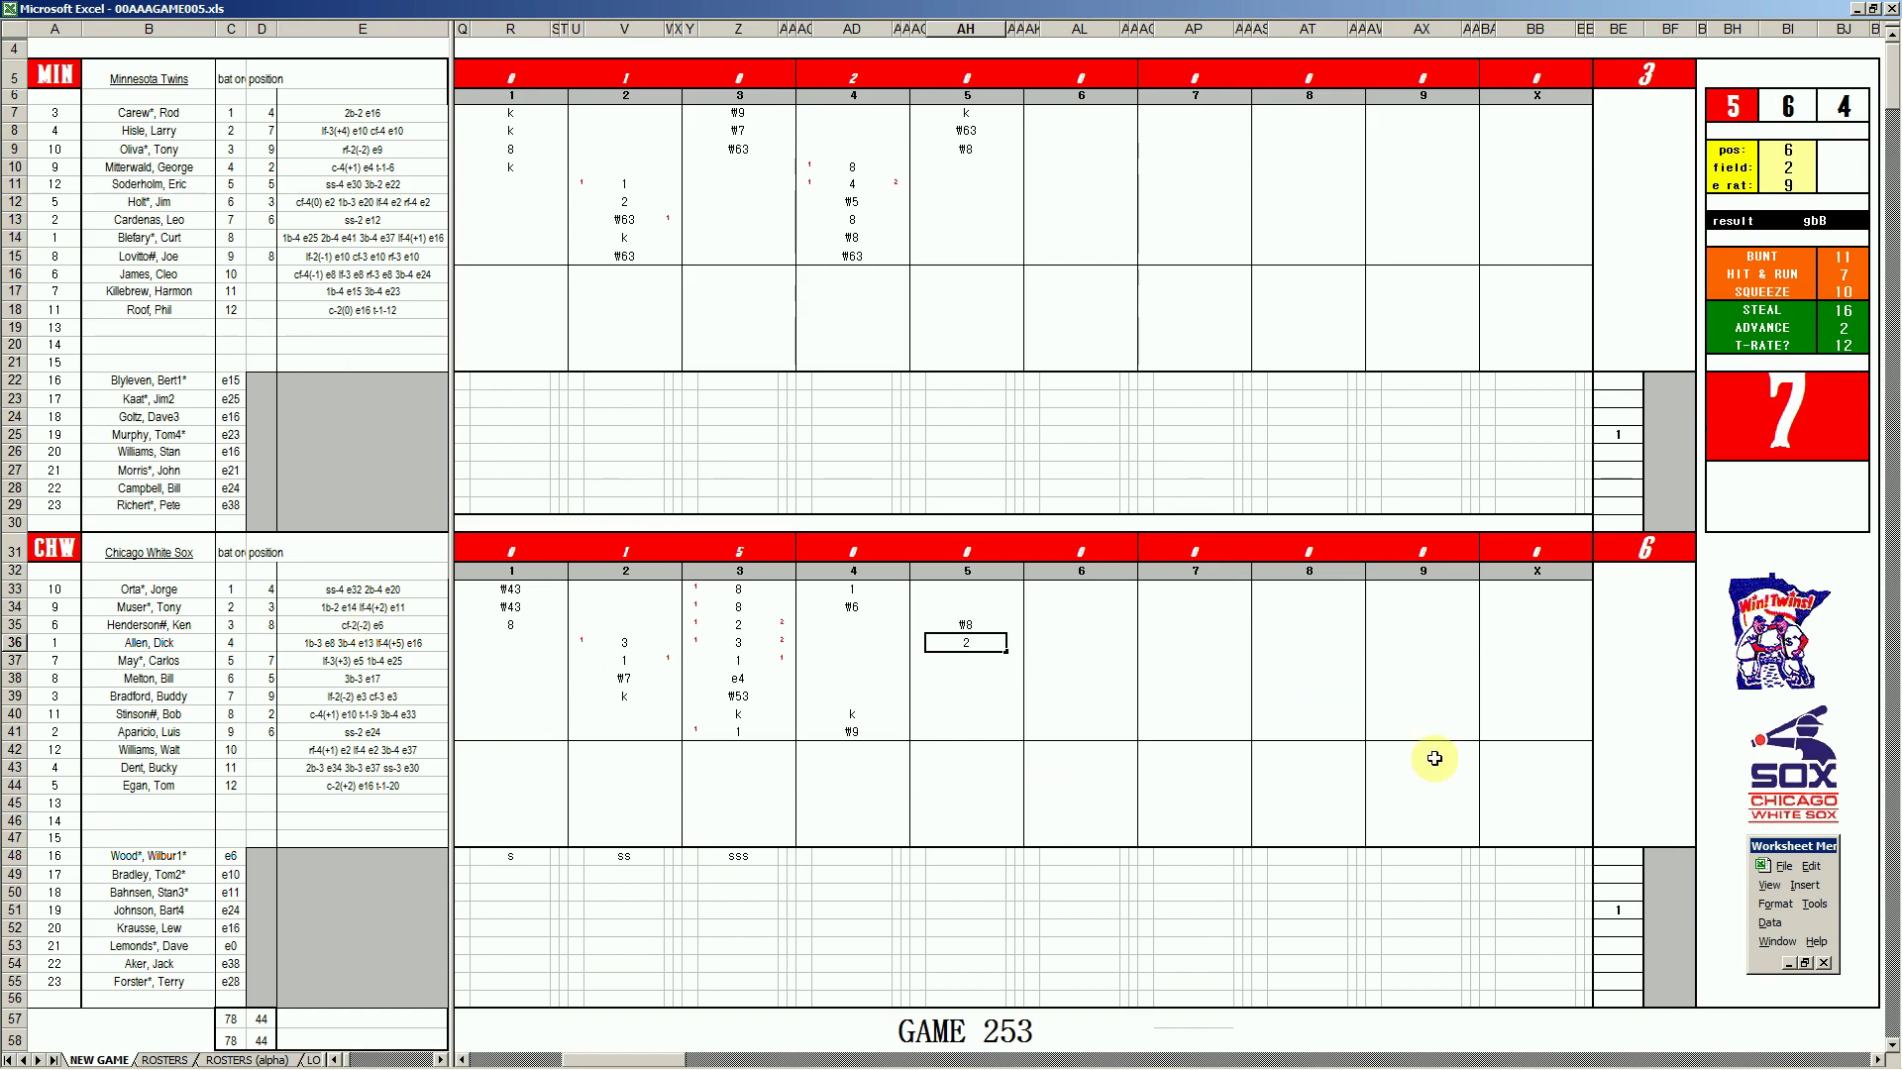
pyautogui.write('2')
pyautogui.press('Return')
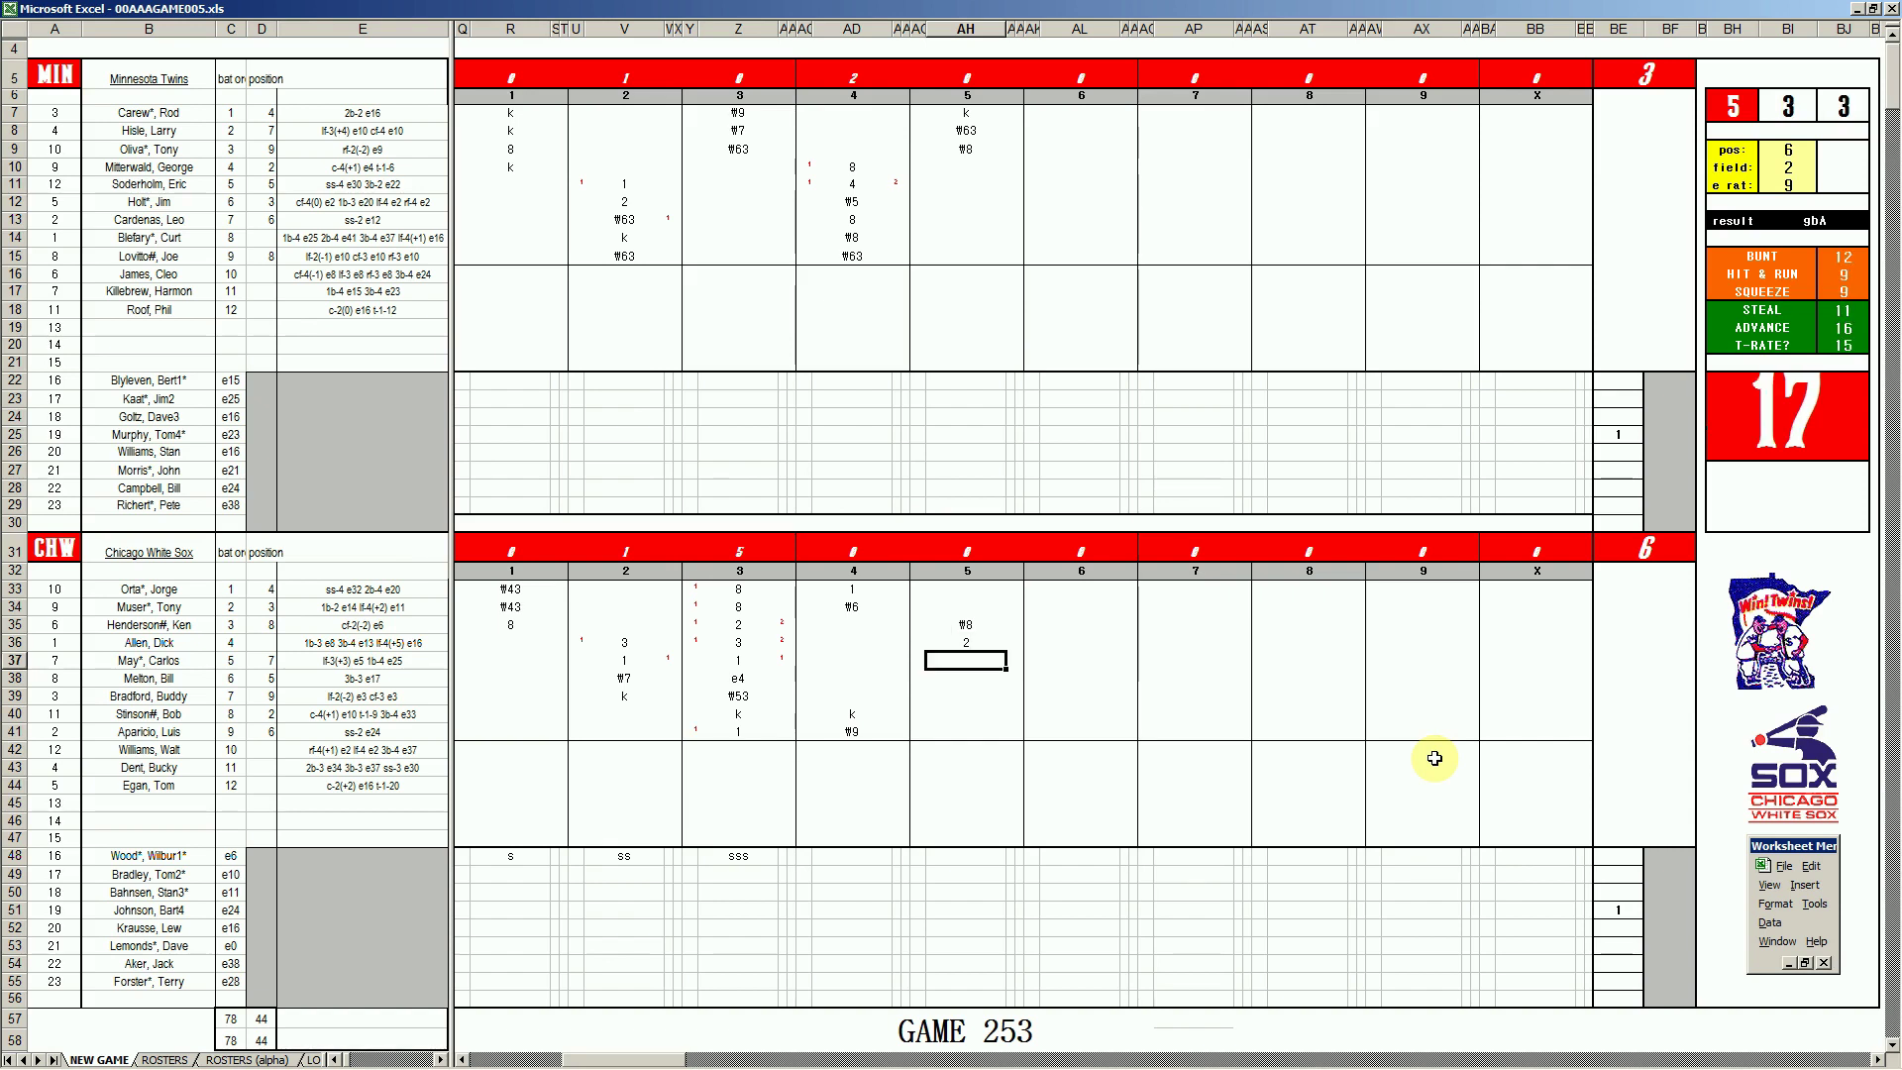
# - Enter position 6 in the fielding lookup, and record 1 for the White Sox's fifth batter in the fifth inning
pyautogui.press('Tab')
pyautogui.write('6')
pyautogui.press('Return')
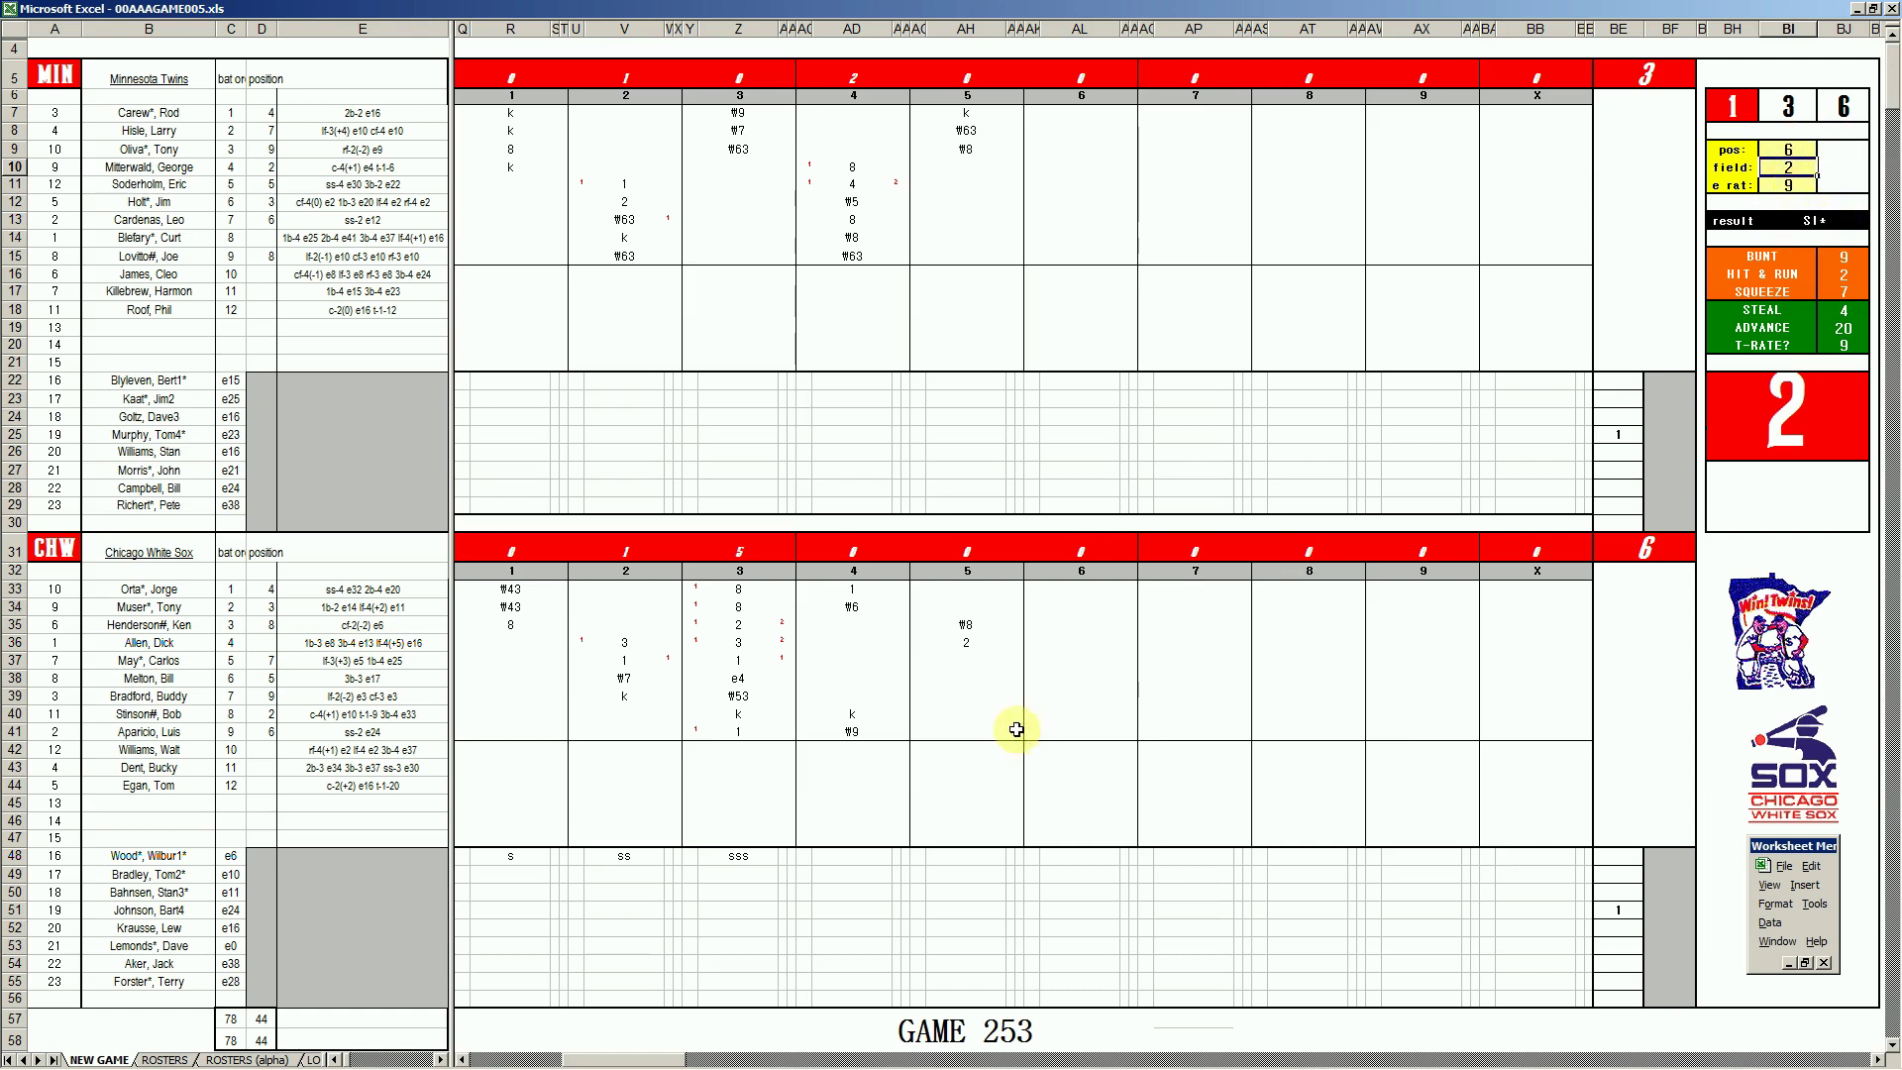
pyautogui.click(969, 661)
pyautogui.write('1')
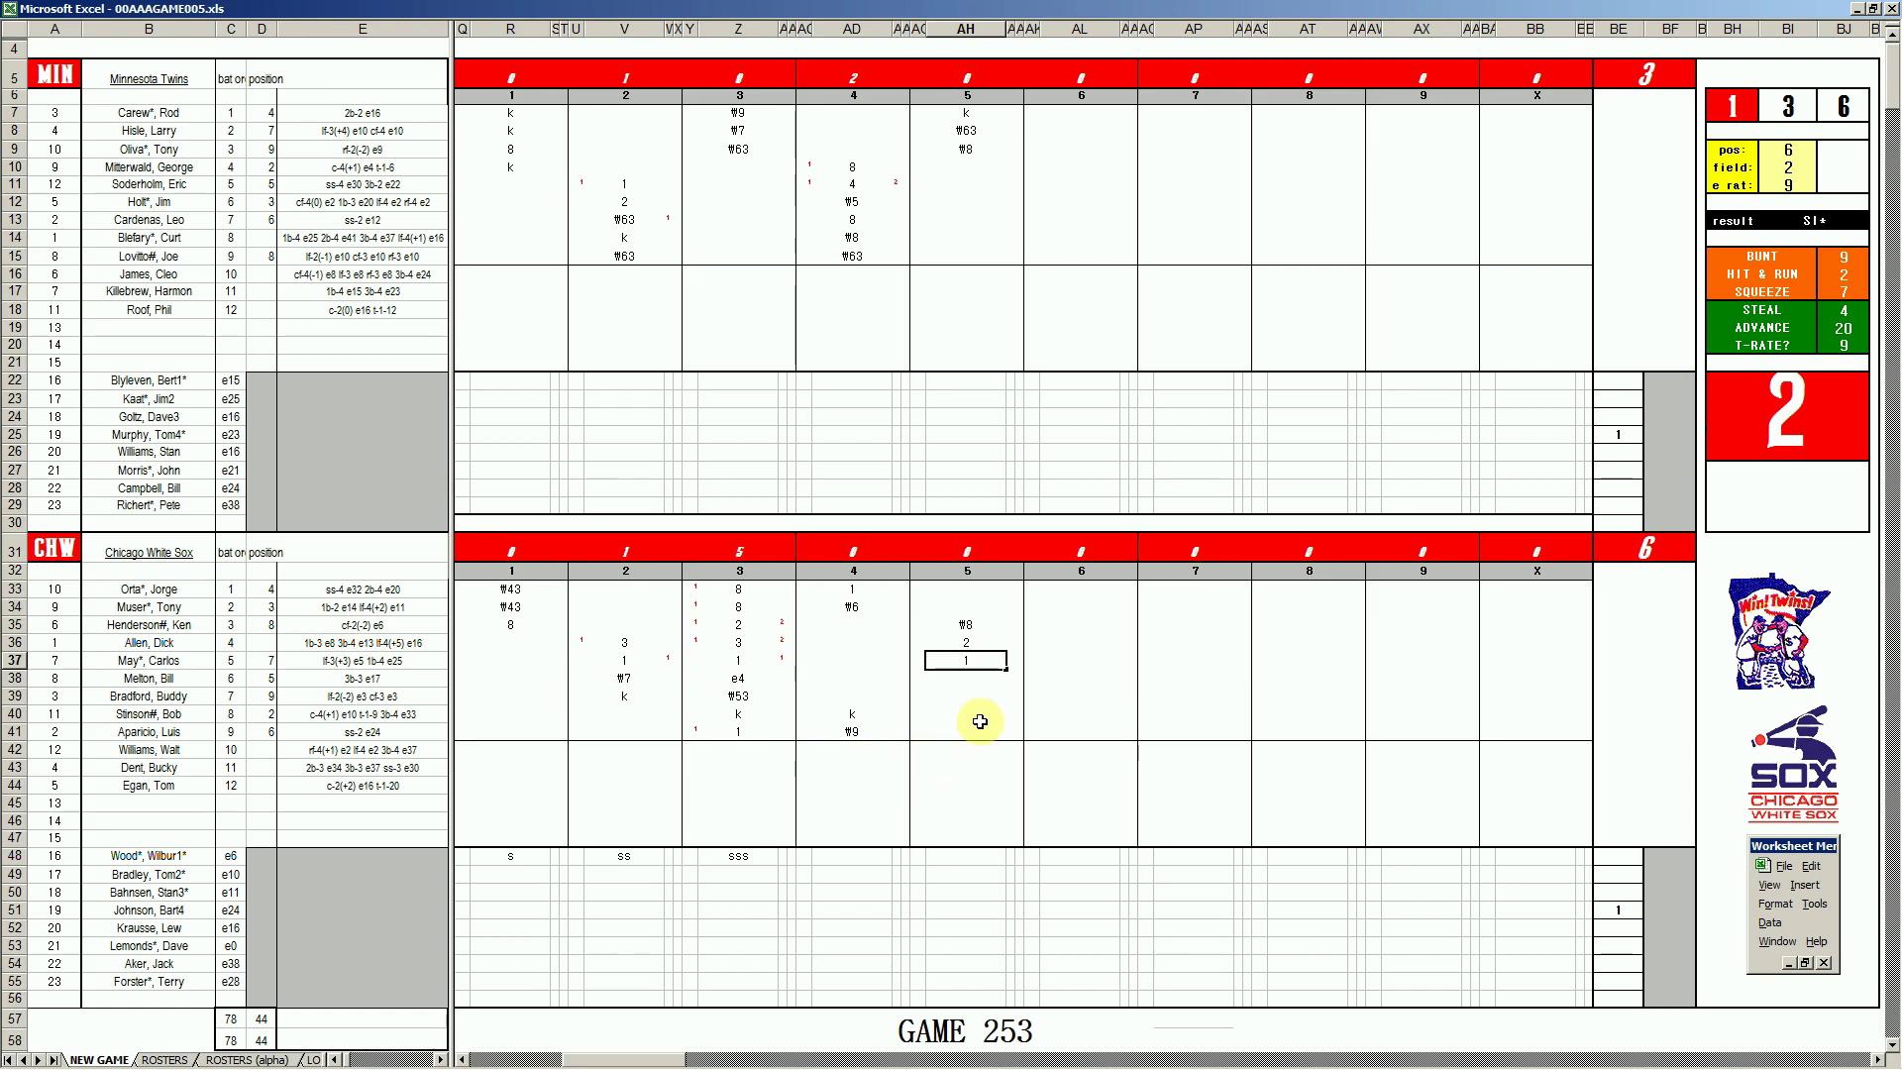
pyautogui.press('Return')
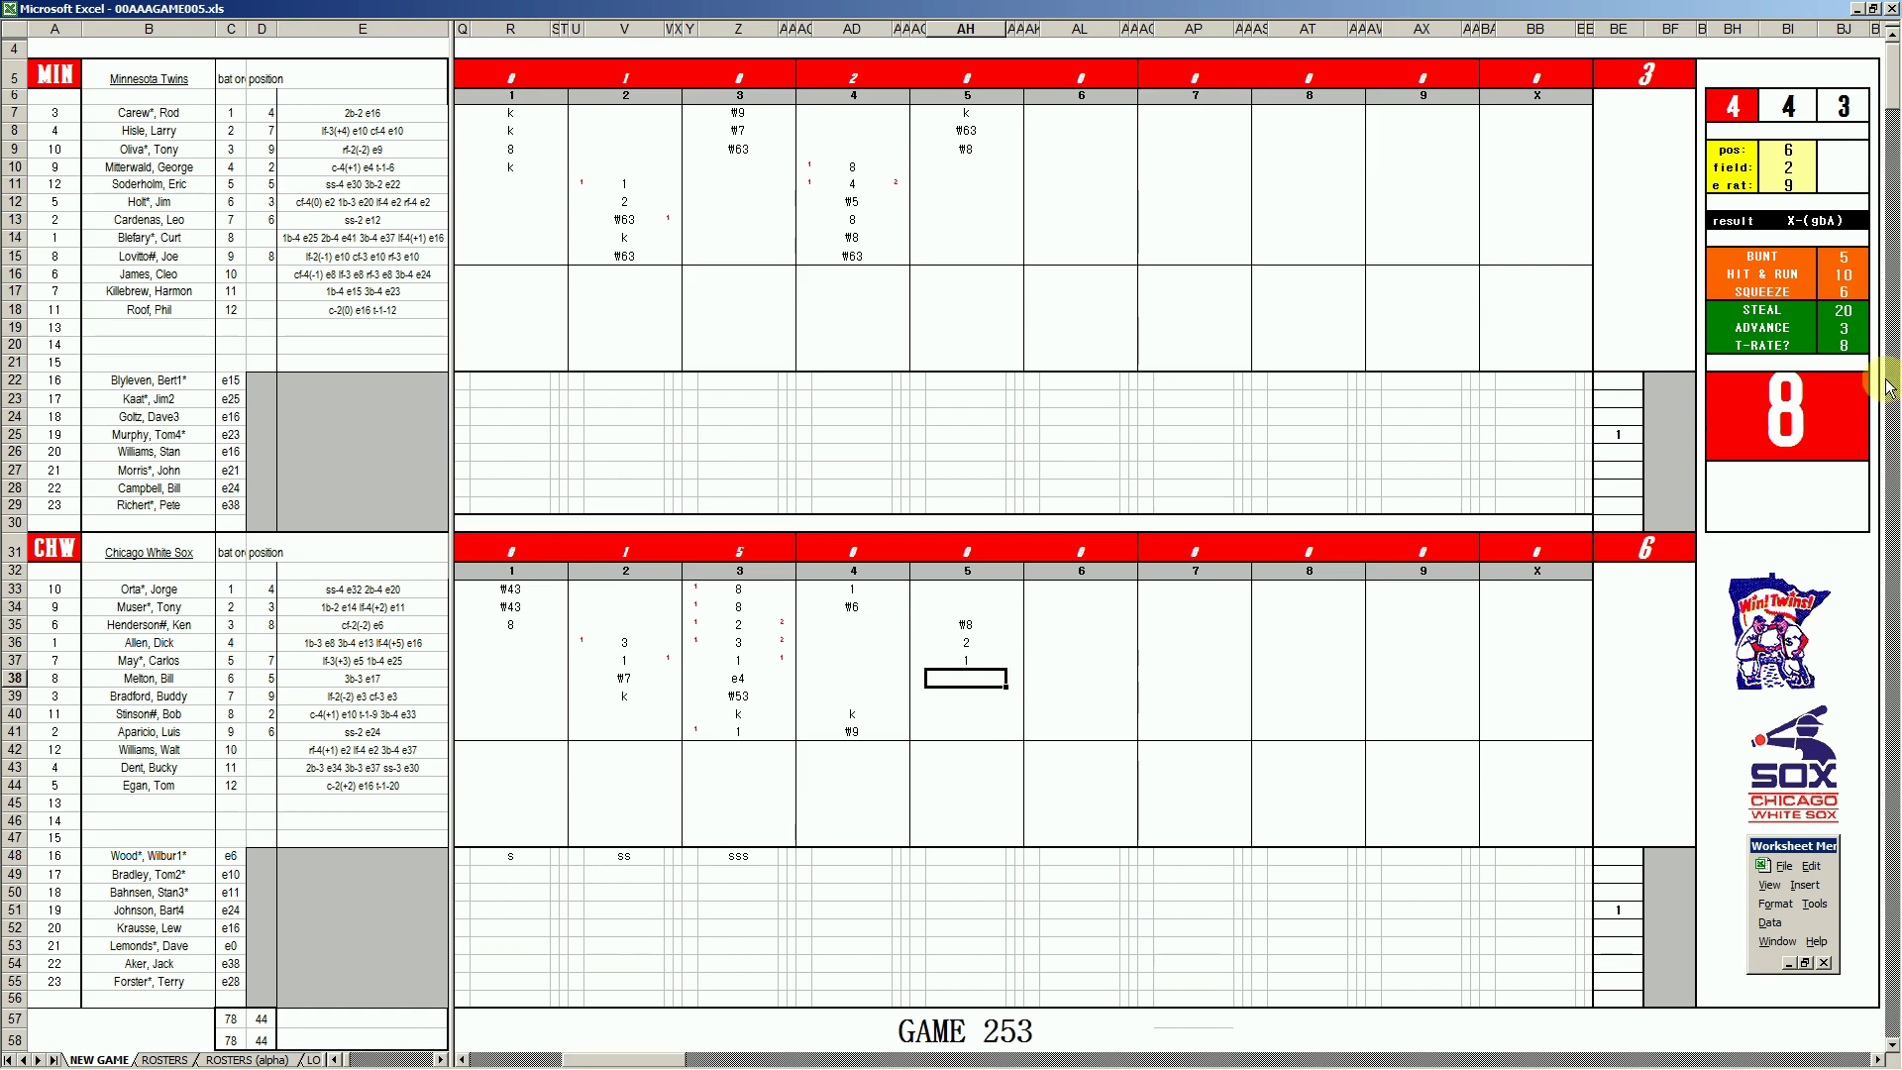
# - Finish the White Sox's fifth inning with #4 for the sixth batter and #8 for the seventh
pyautogui.write('#4')
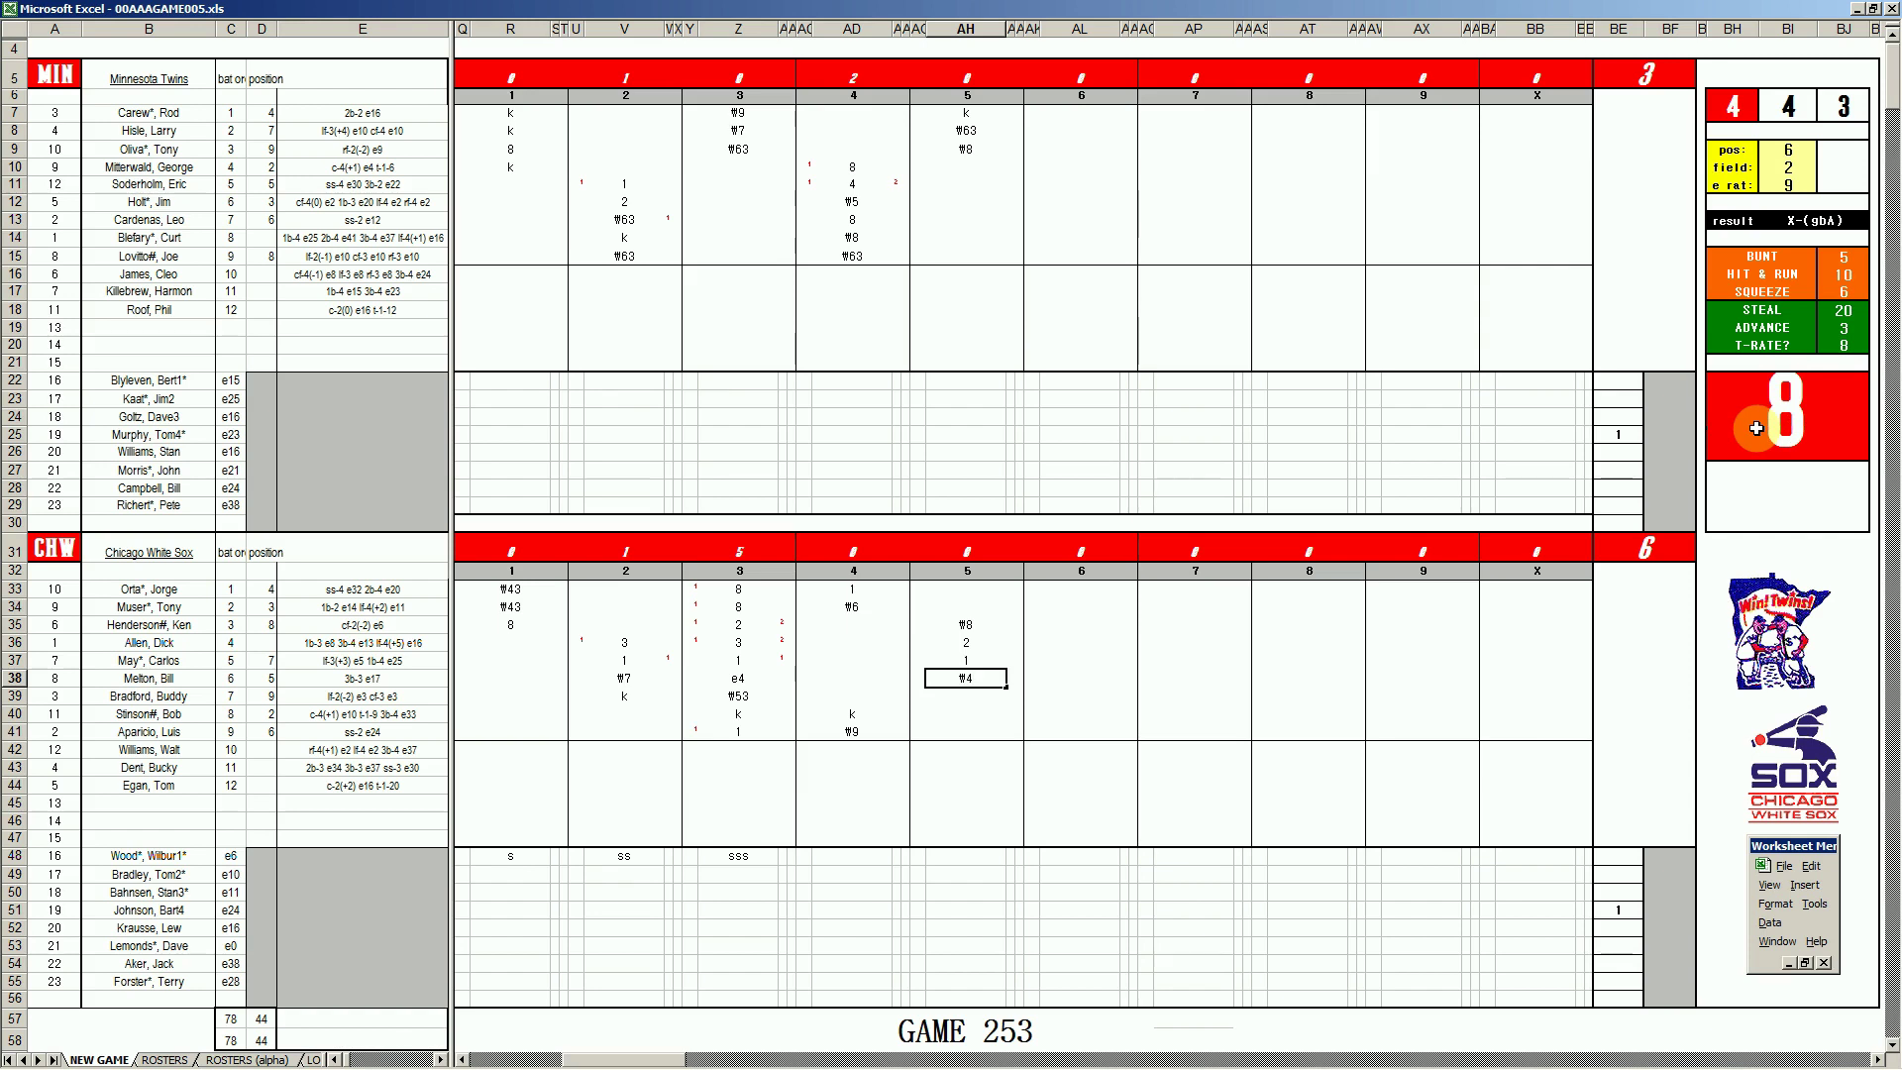
pyautogui.press('Return')
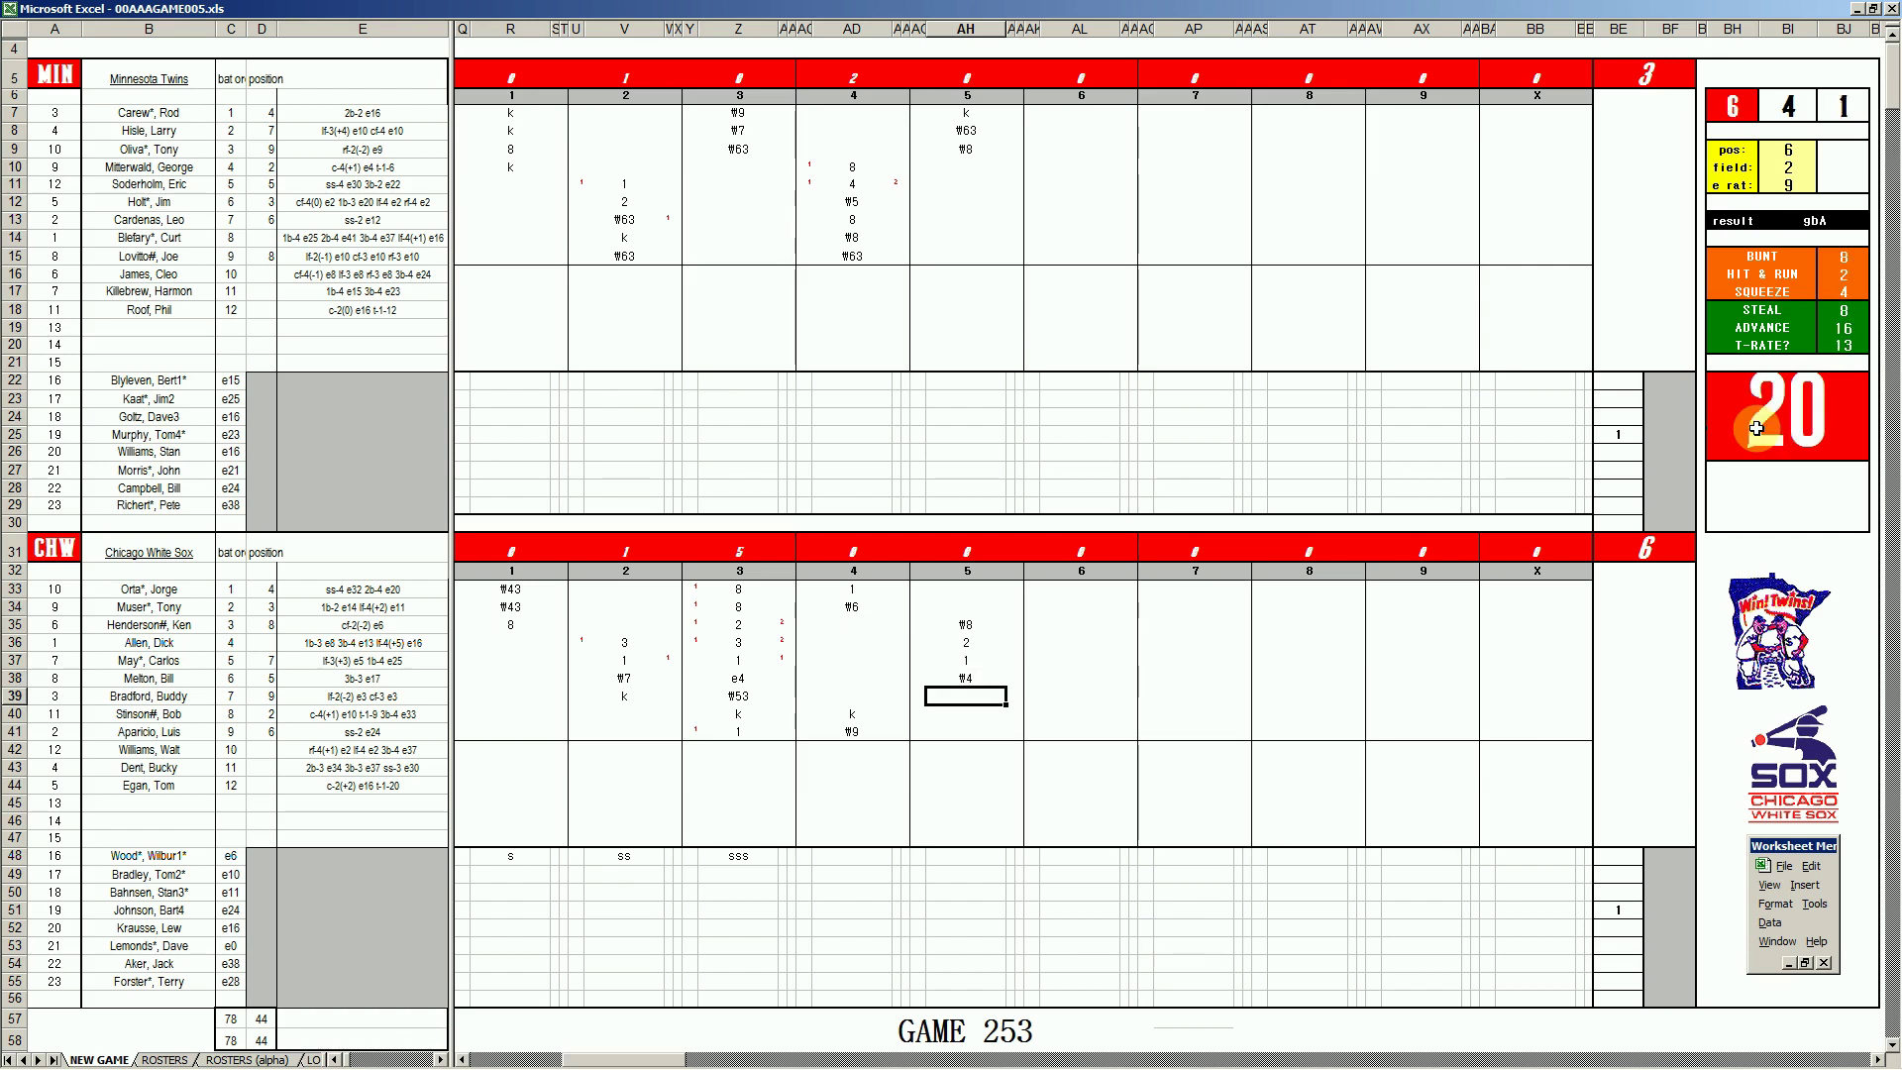
pyautogui.write('#8')
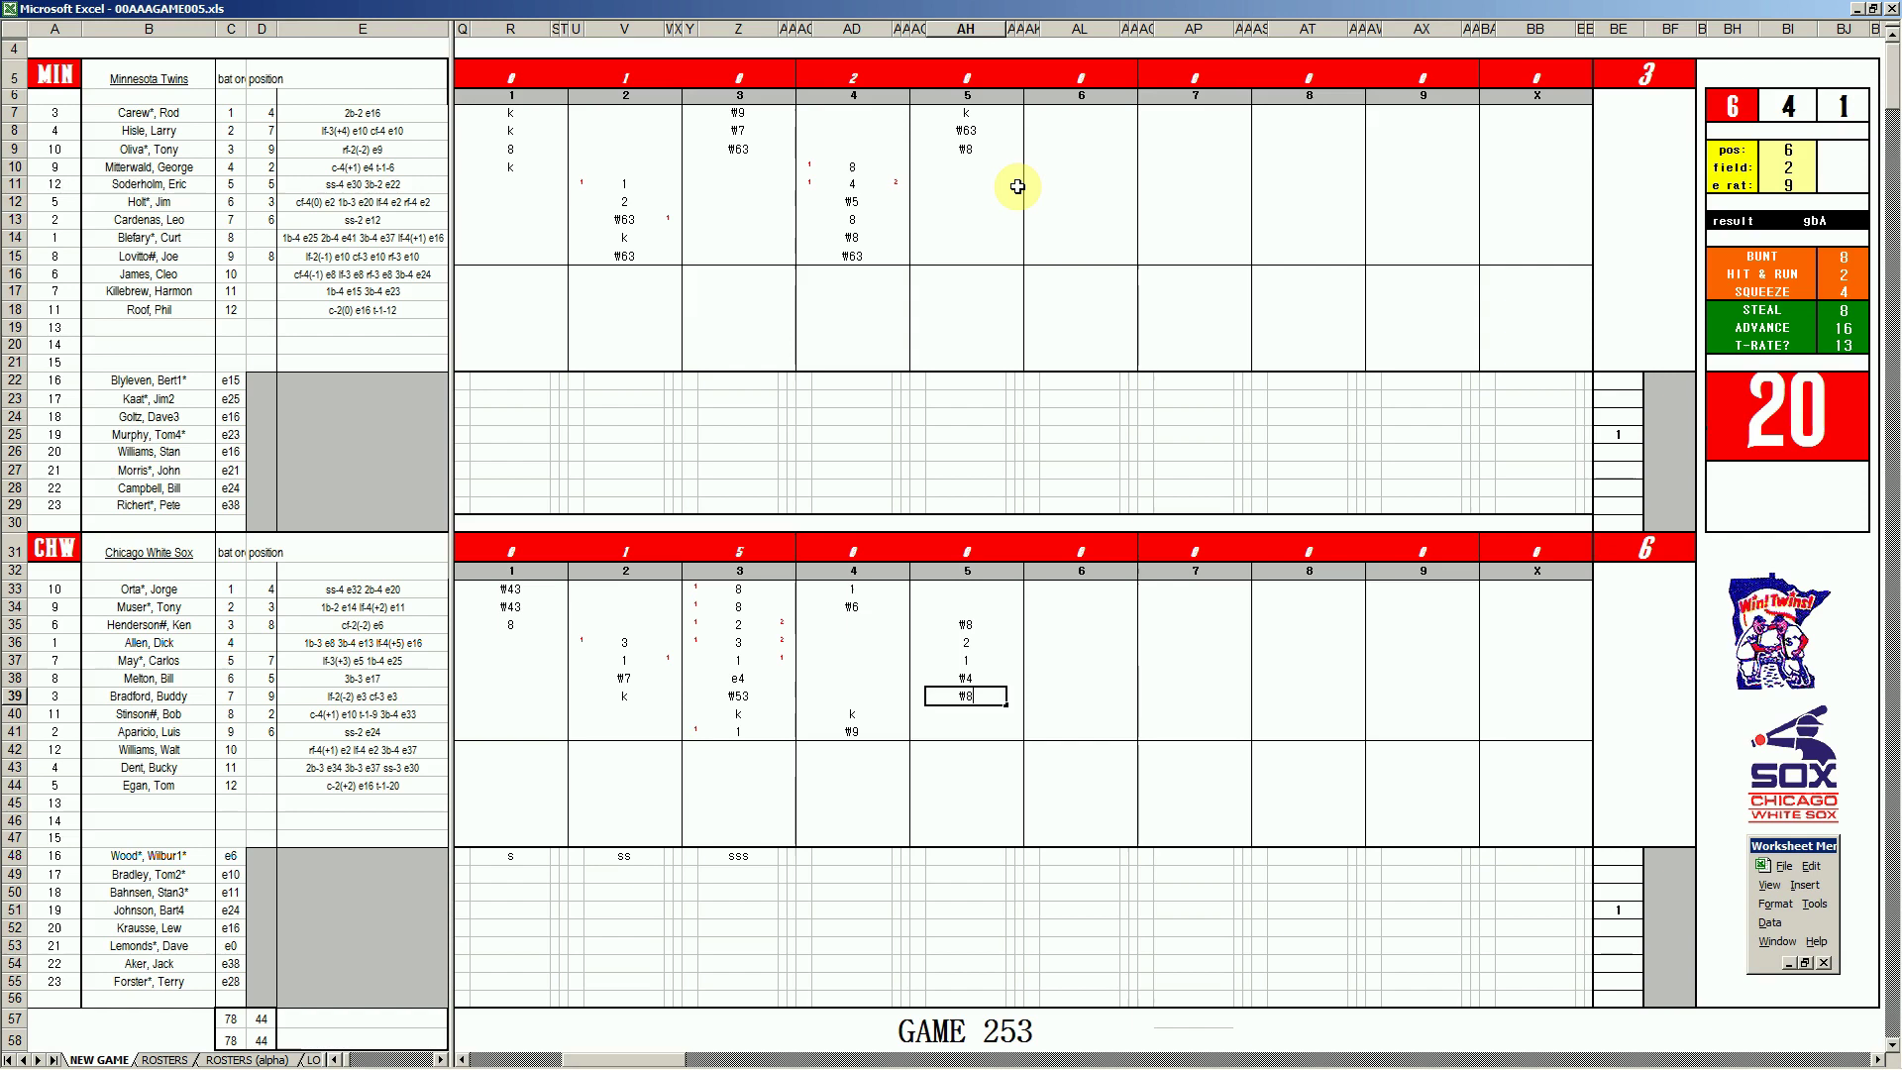
# - Record the Twins' sixth inning with #33 for the fourth batter, #63 for the fifth and #4 for the sixth
pyautogui.click(1058, 165)
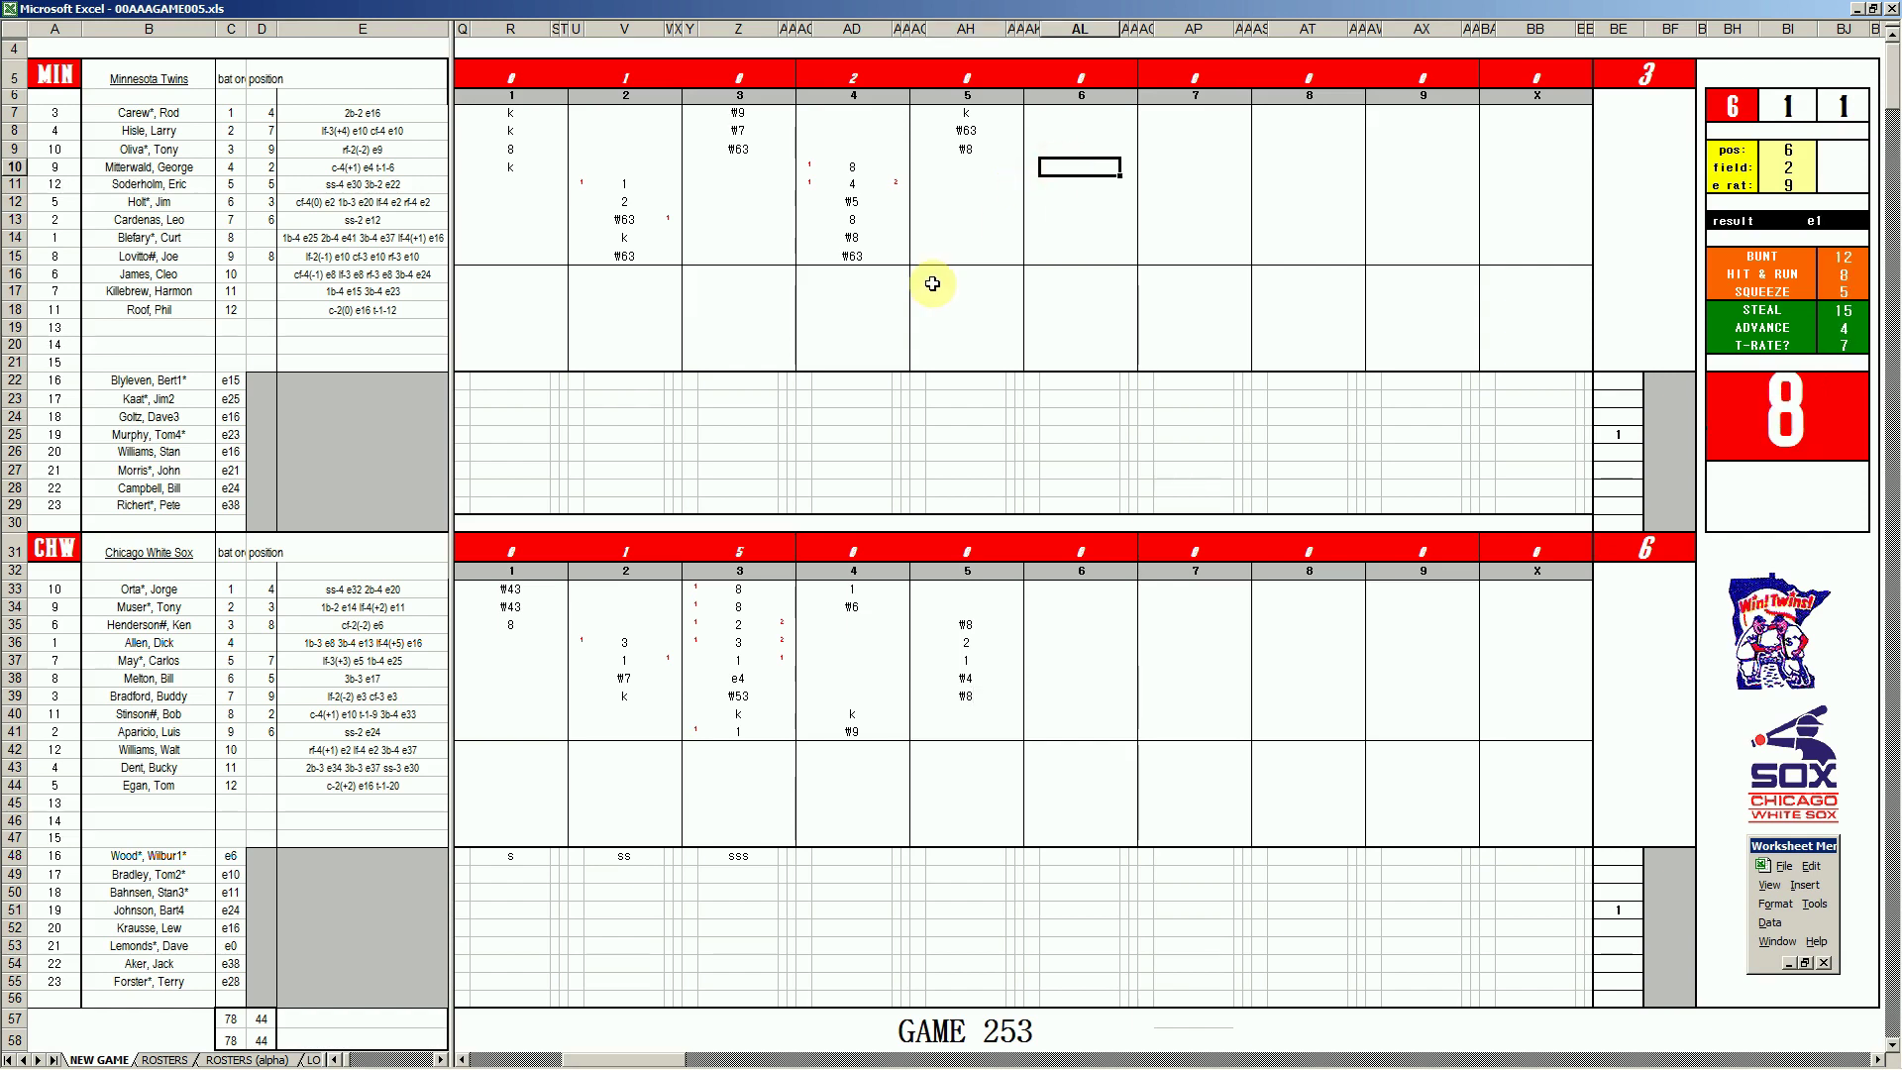
pyautogui.write('#33')
pyautogui.press('Return')
pyautogui.write('#63')
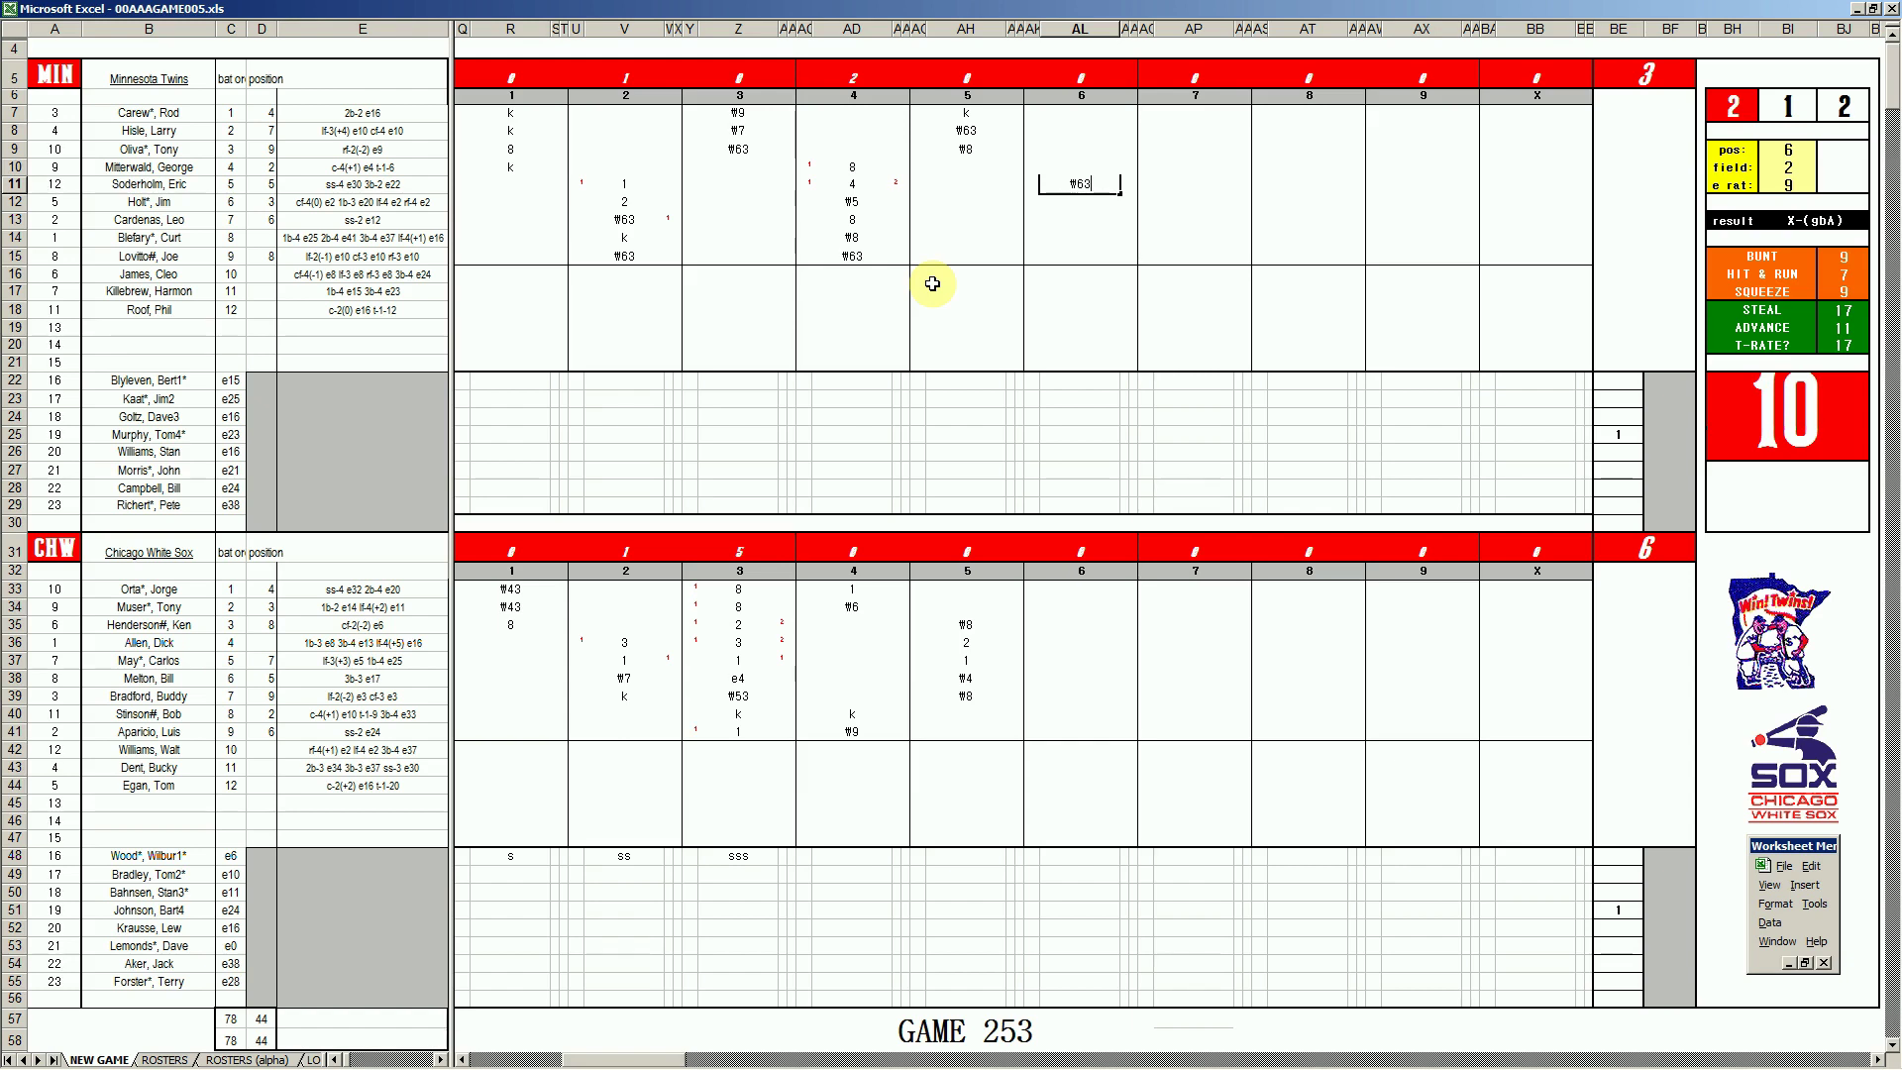
pyautogui.press('Return')
pyautogui.write('#4')
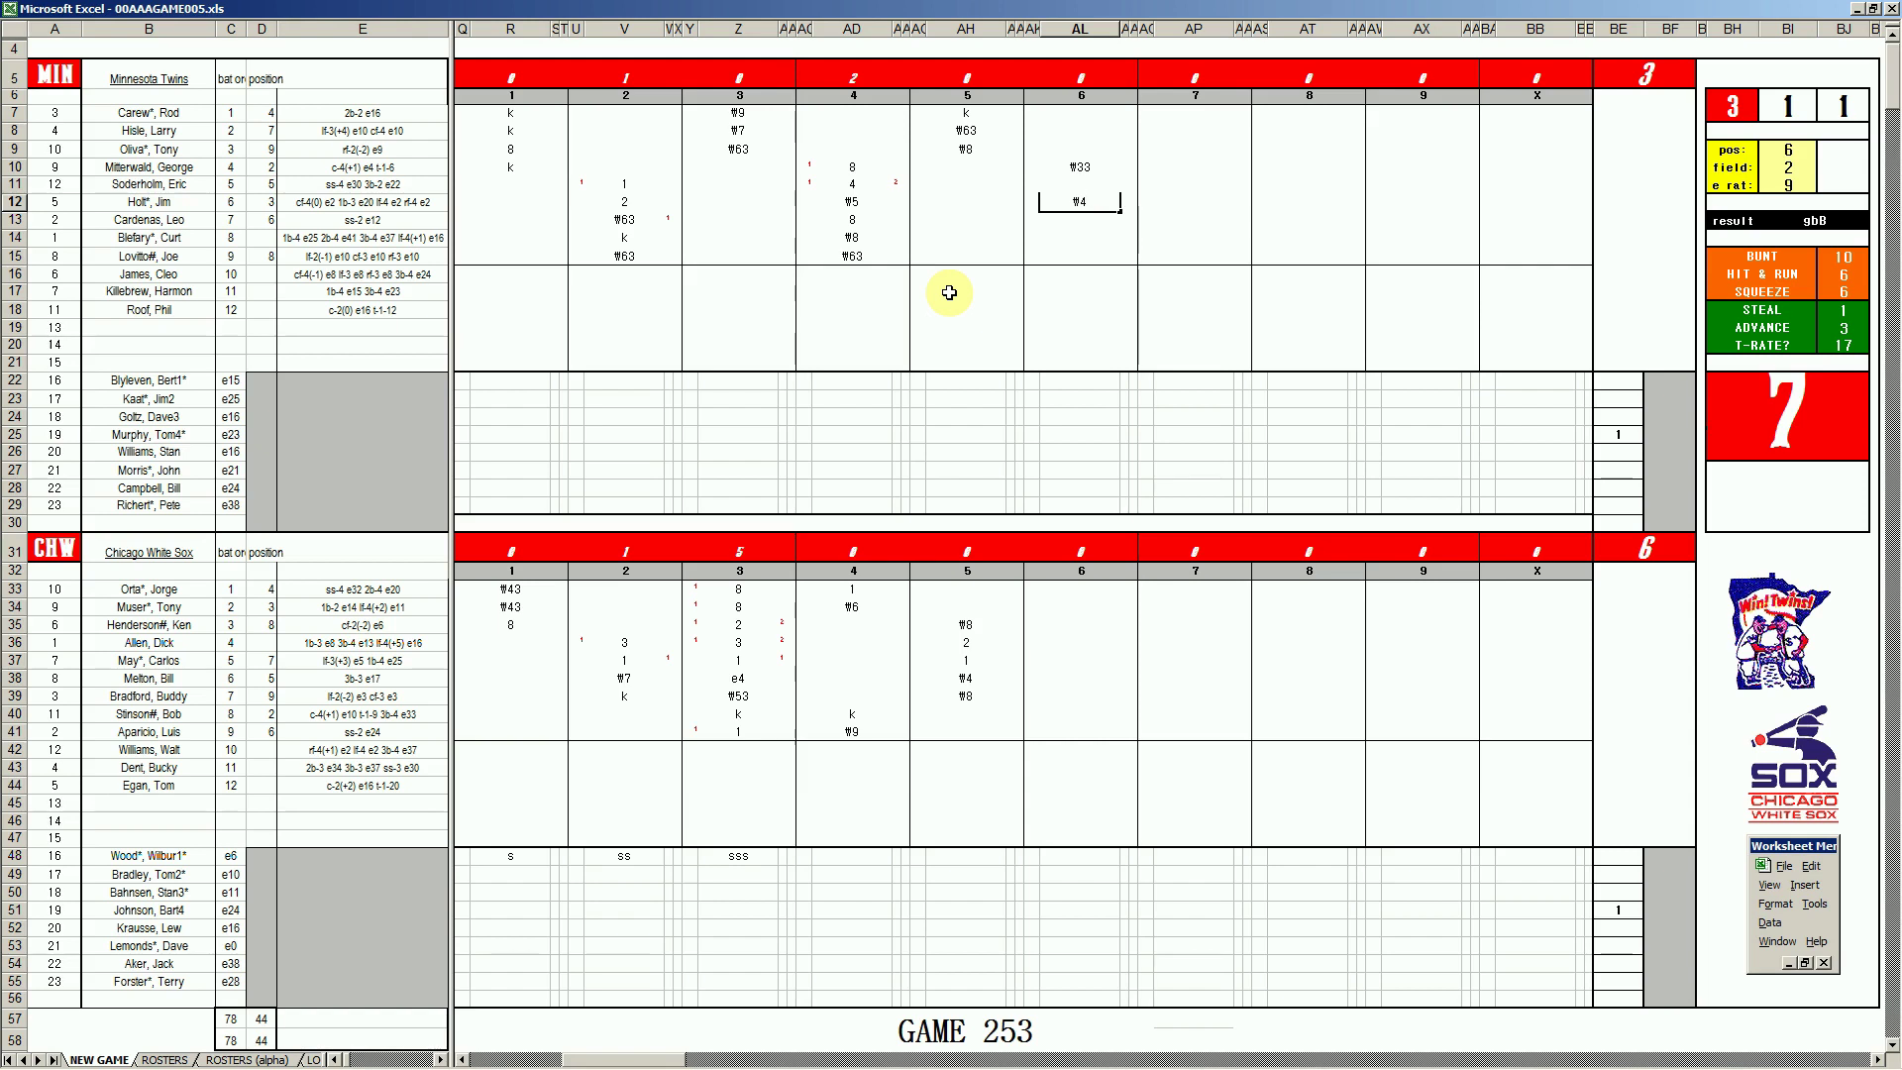
# - Enter 5 in cell BF25, on the row of the Twins' fourth listed pitcher
pyautogui.click(1671, 439)
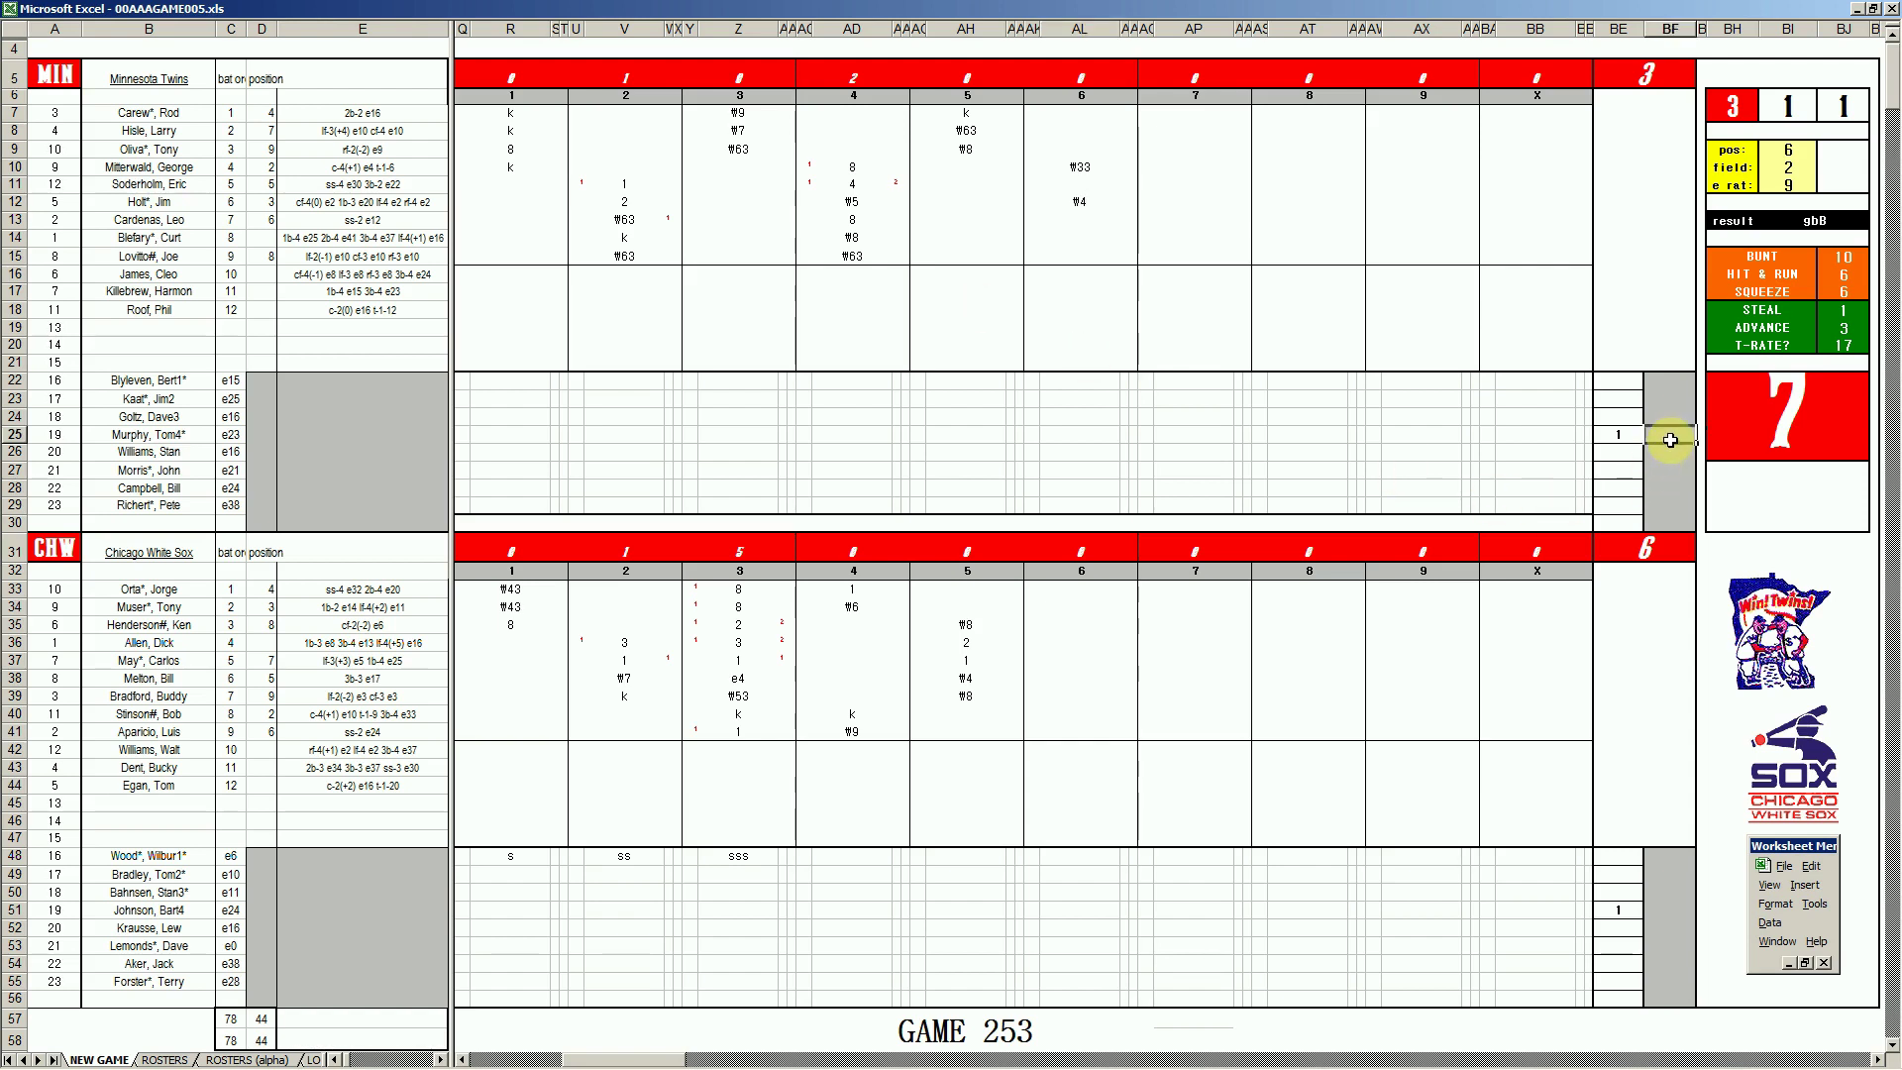
pyautogui.write('5')
pyautogui.press('Return')
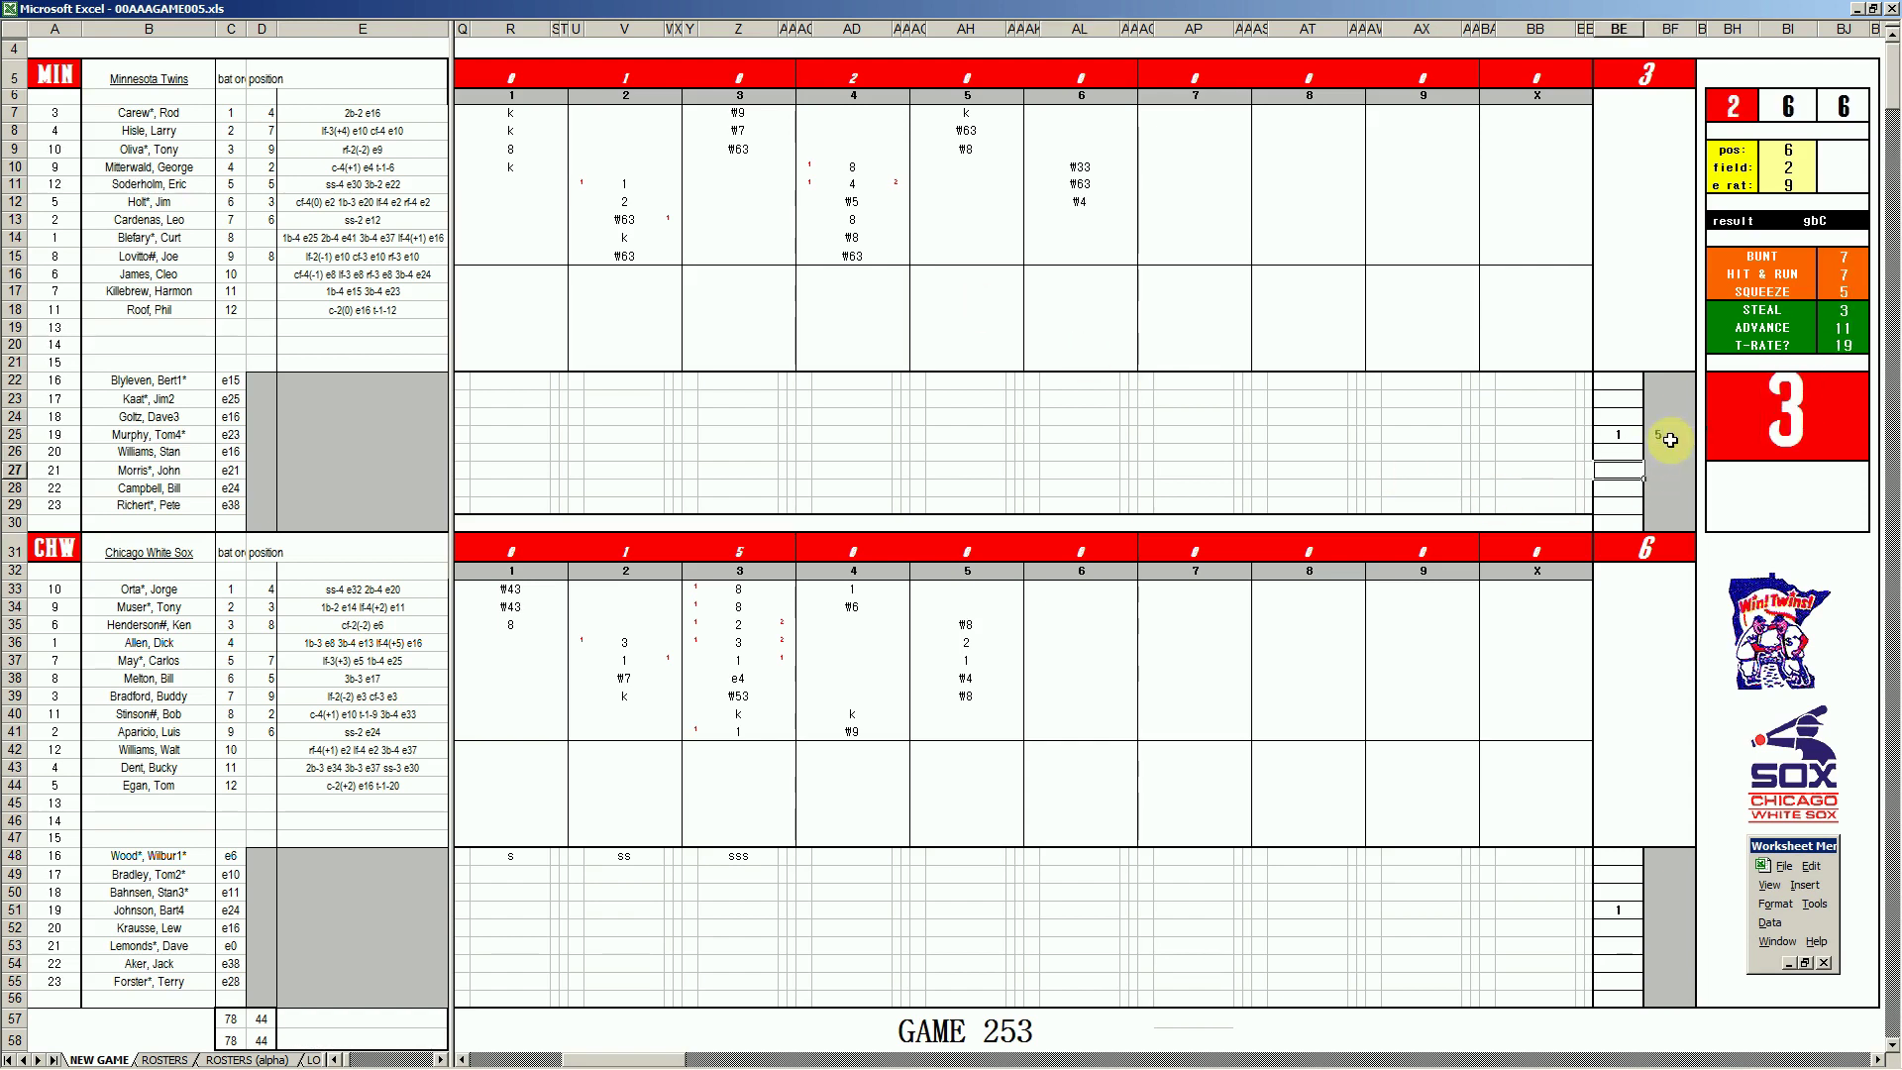
# - Enter 6 beside the Twins' sixth listed pitcher, and record the White Sox's sixth inning with #9, #8 and #63 in rows 40, 41 and 43
pyautogui.write('6')
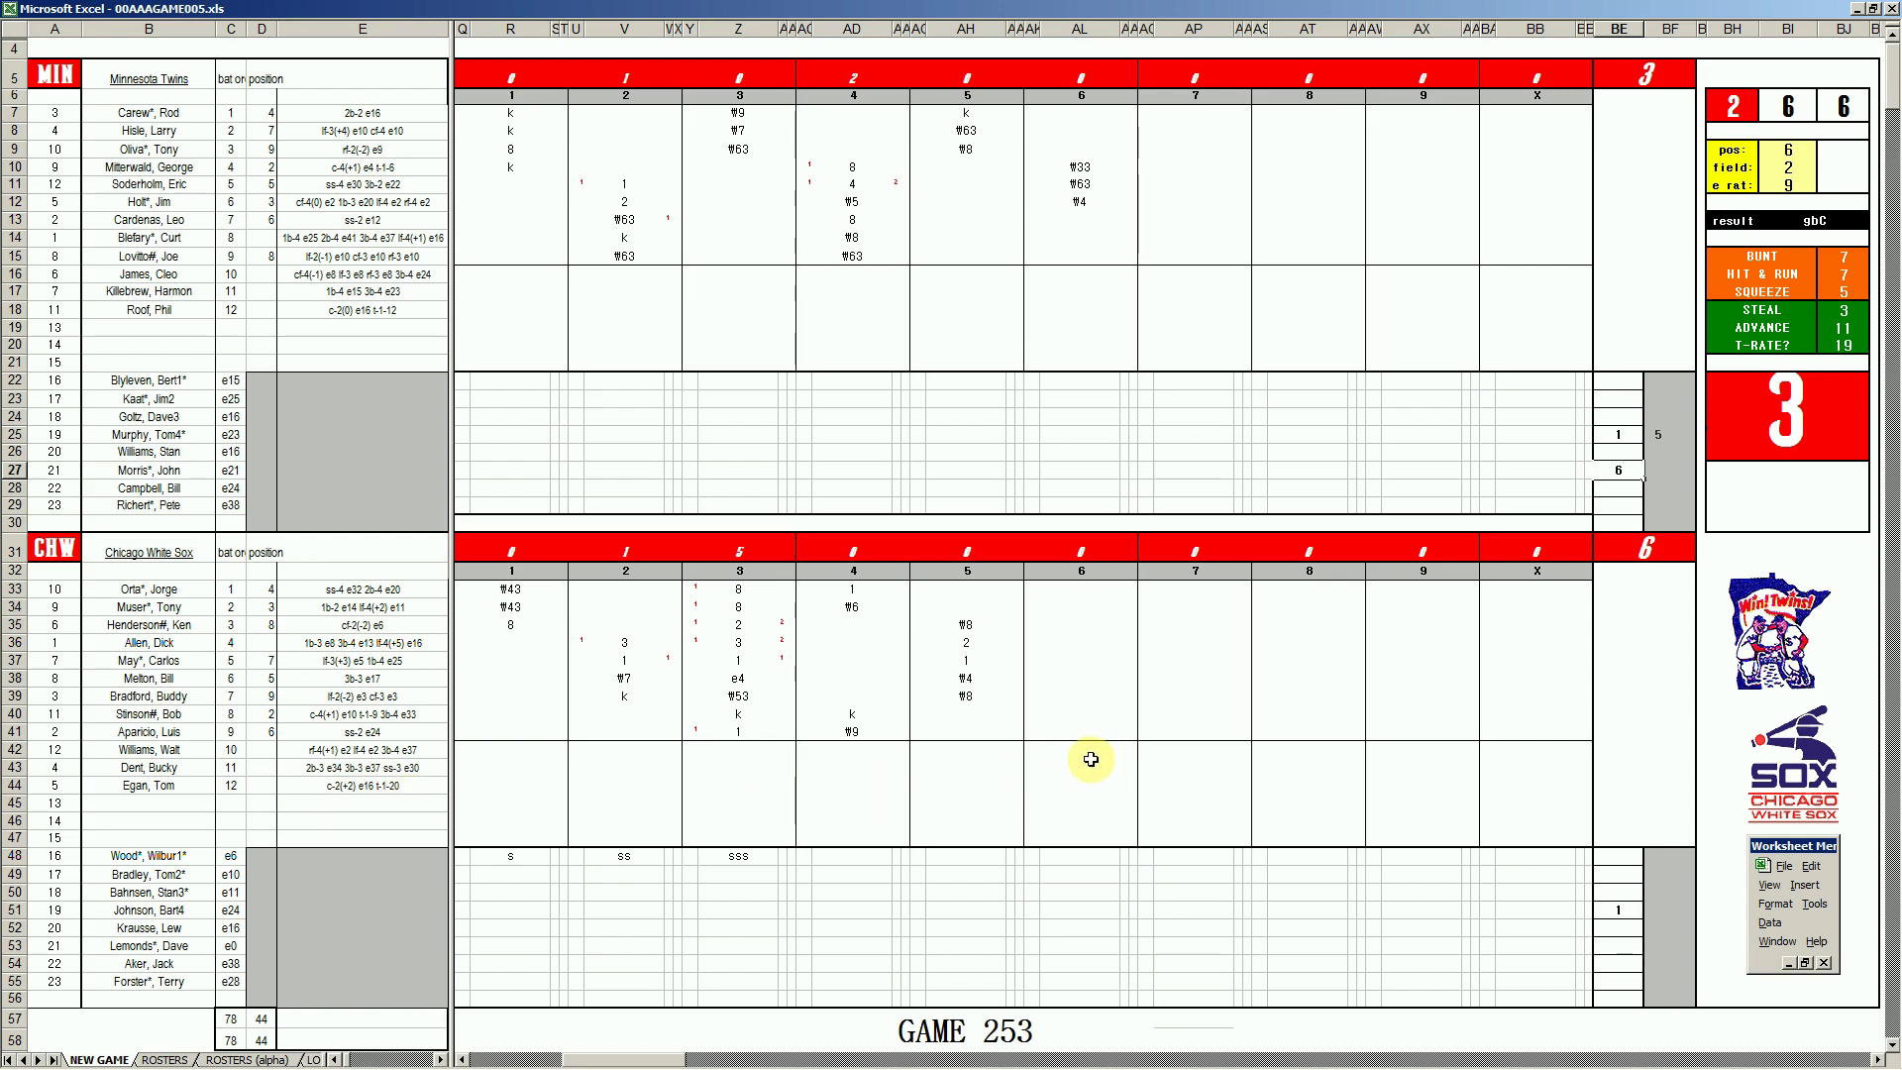
pyautogui.click(1062, 710)
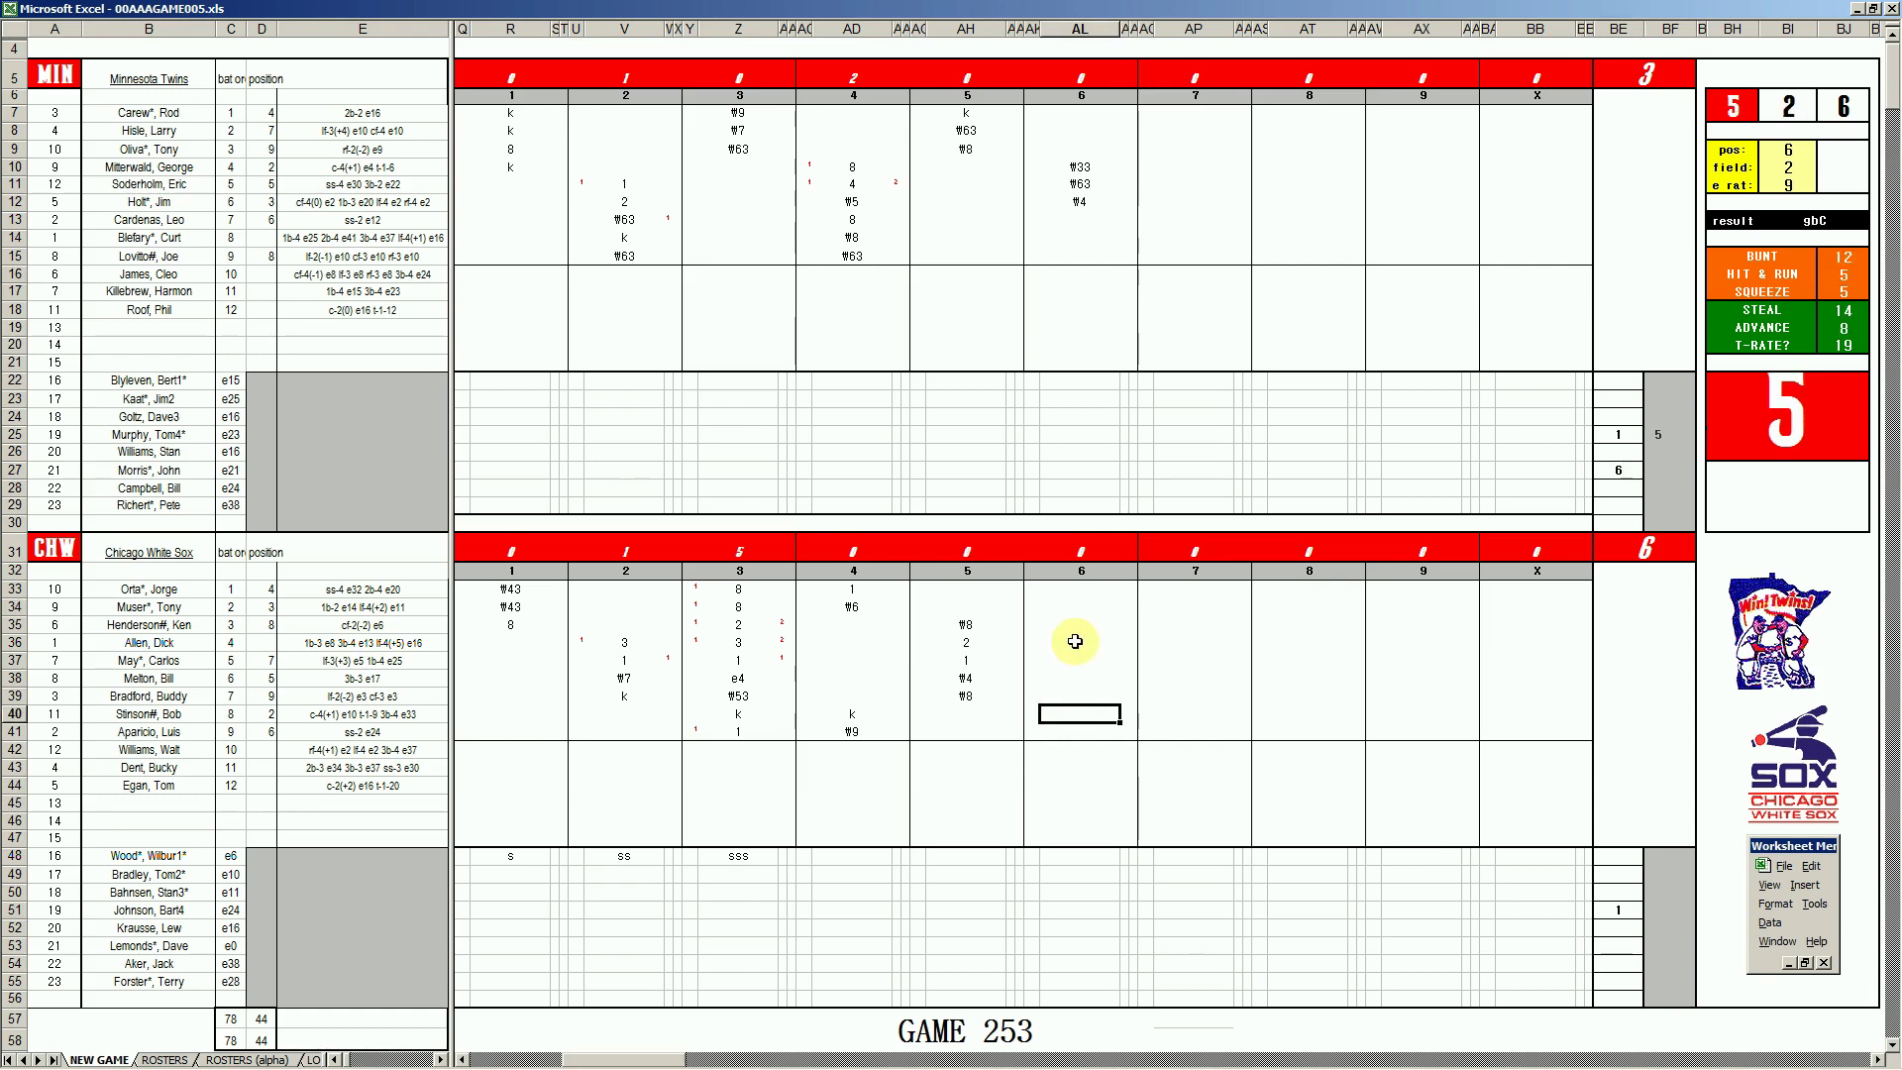
pyautogui.write('#9')
pyautogui.press('Return')
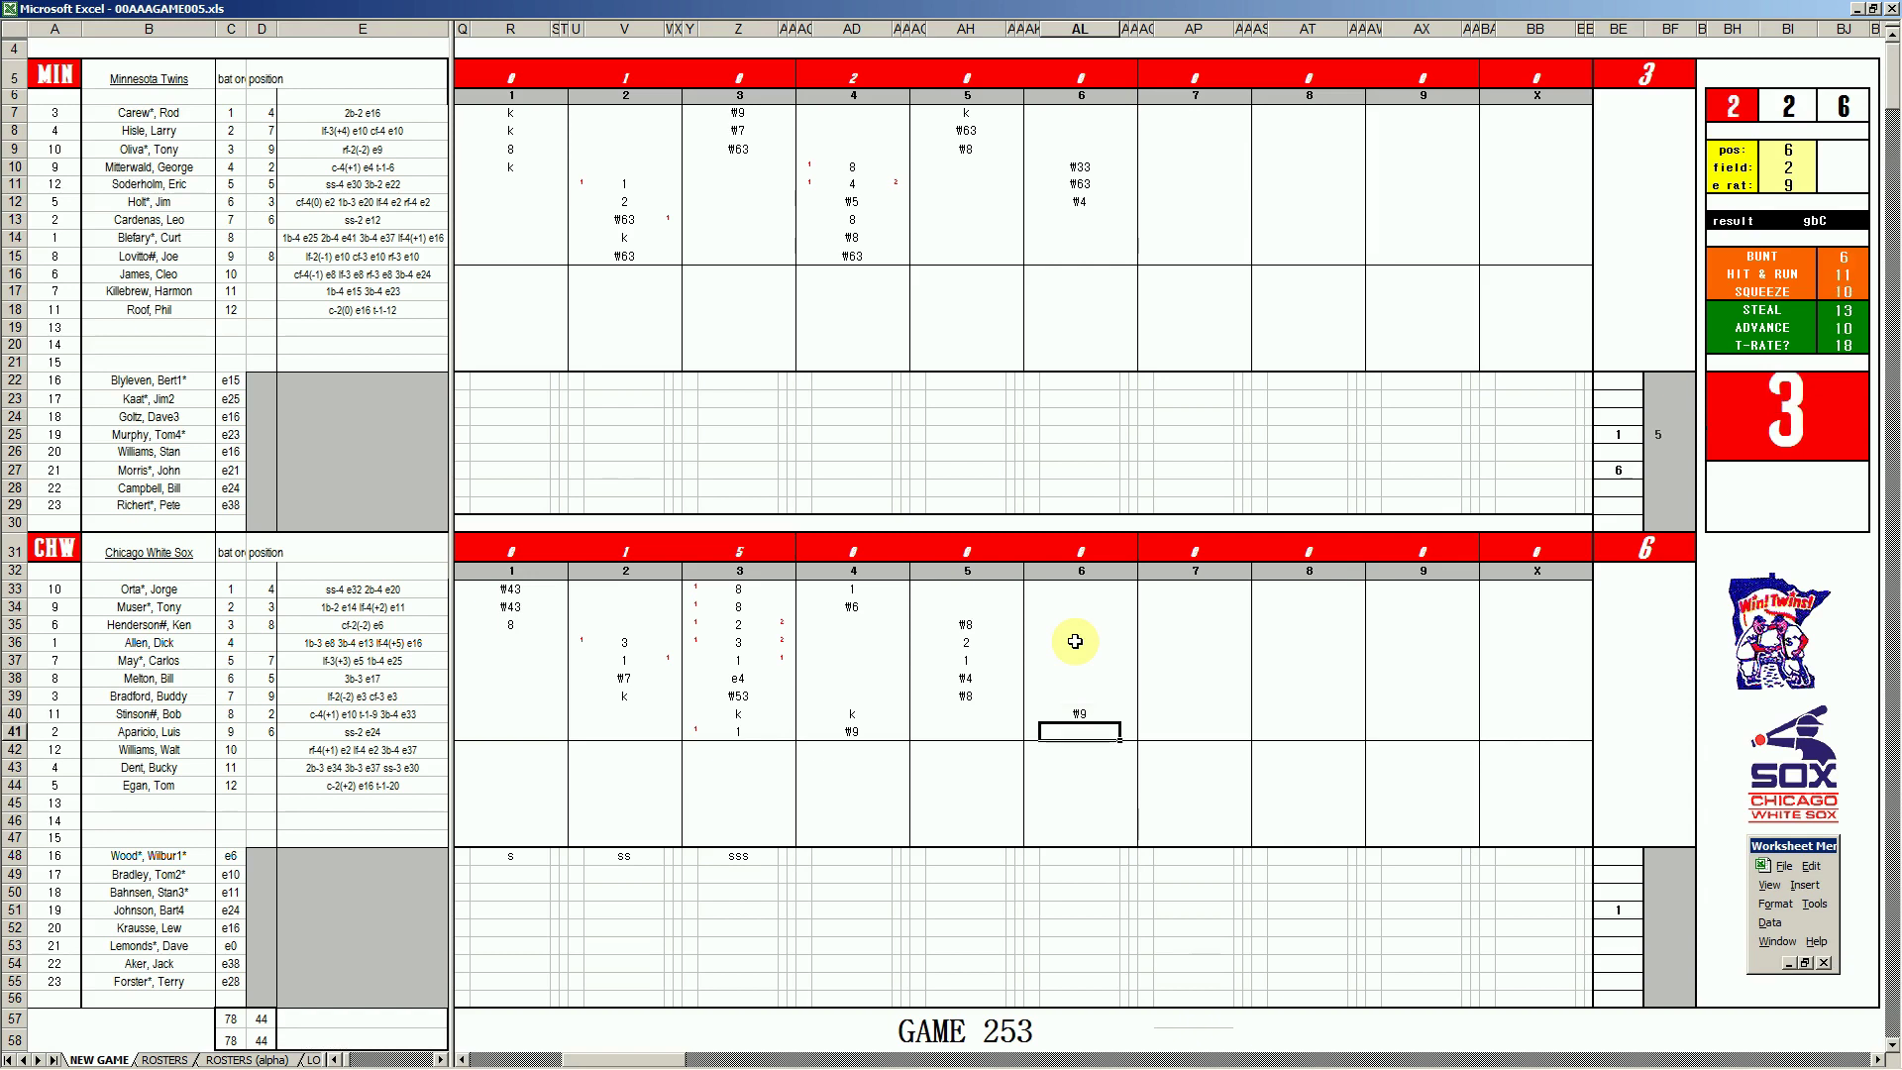
pyautogui.write('#8')
pyautogui.press('Return')
pyautogui.press('Return')
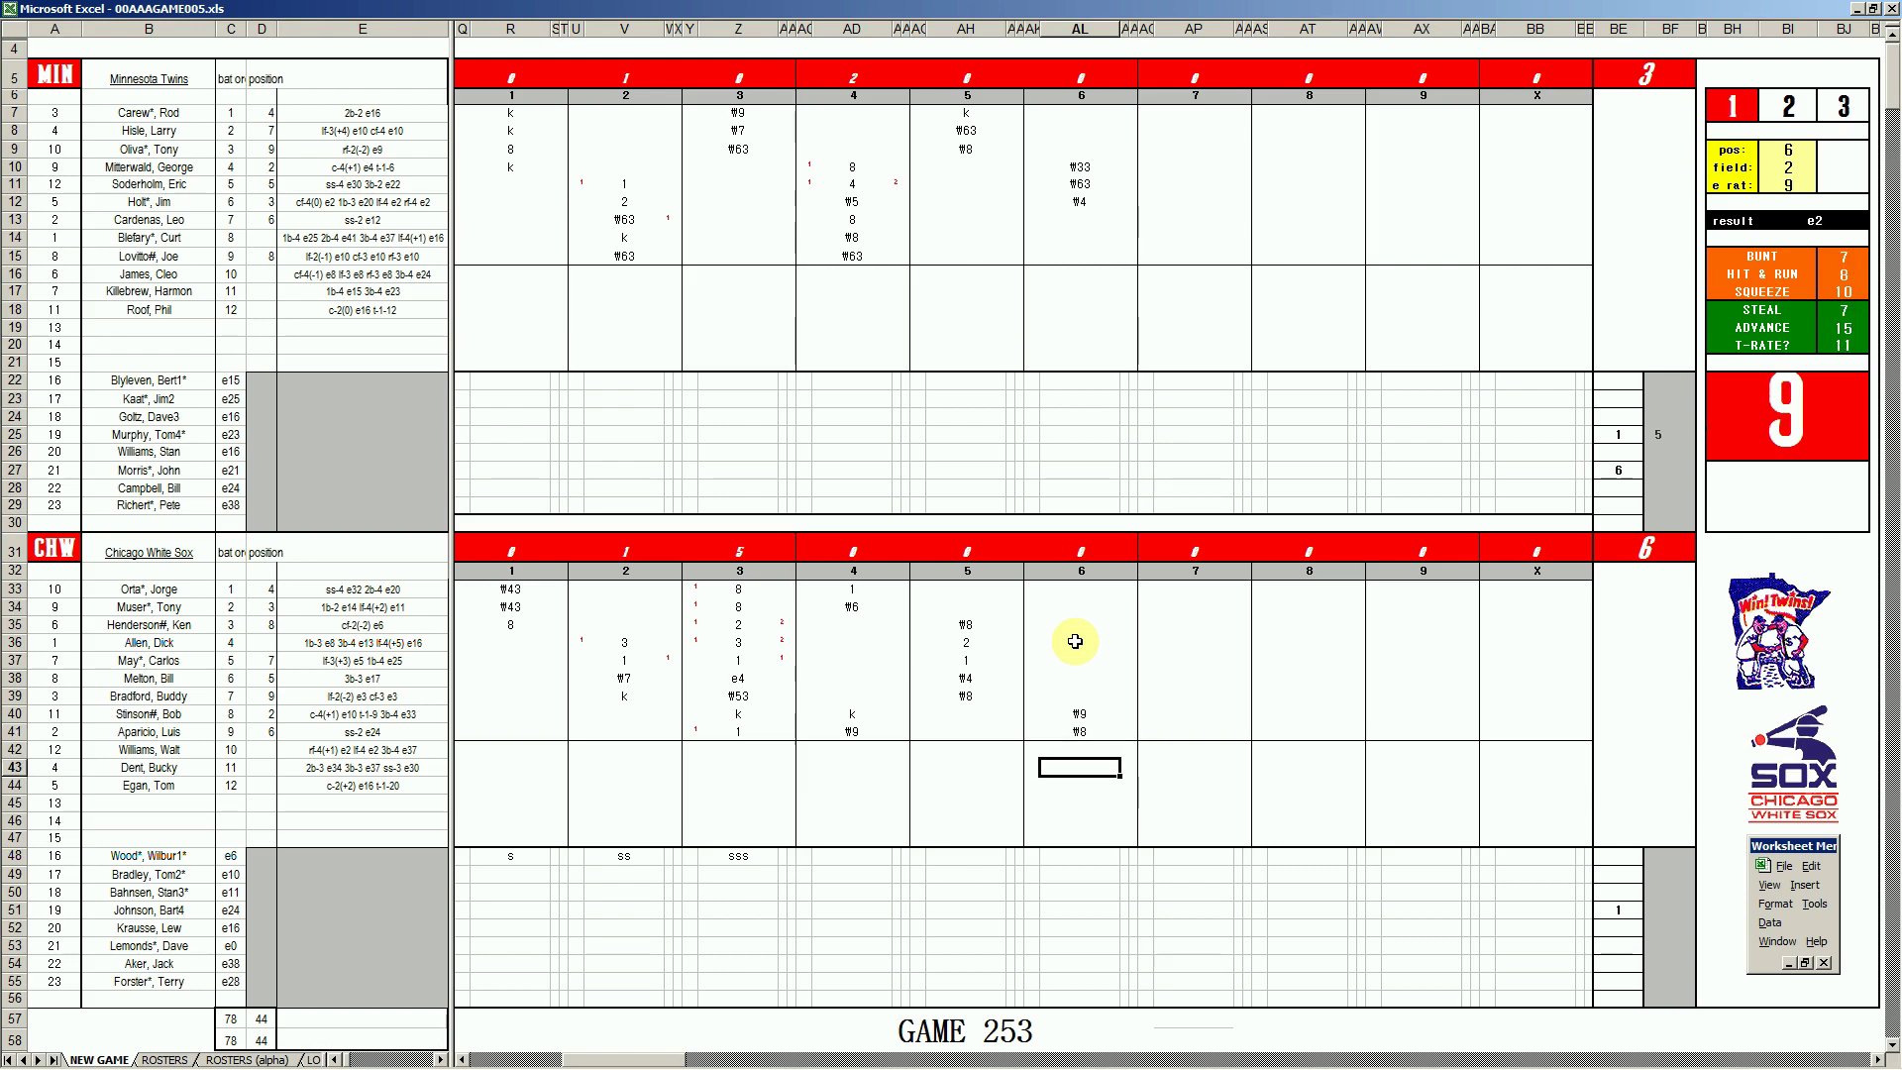
pyautogui.write('#63')
# - Record 8 for the Twins' seventh batter in the seventh inning, and log the White Sox pitching change with 6 in BF51, 7 in BE53 and hk in AP53
pyautogui.click(1172, 220)
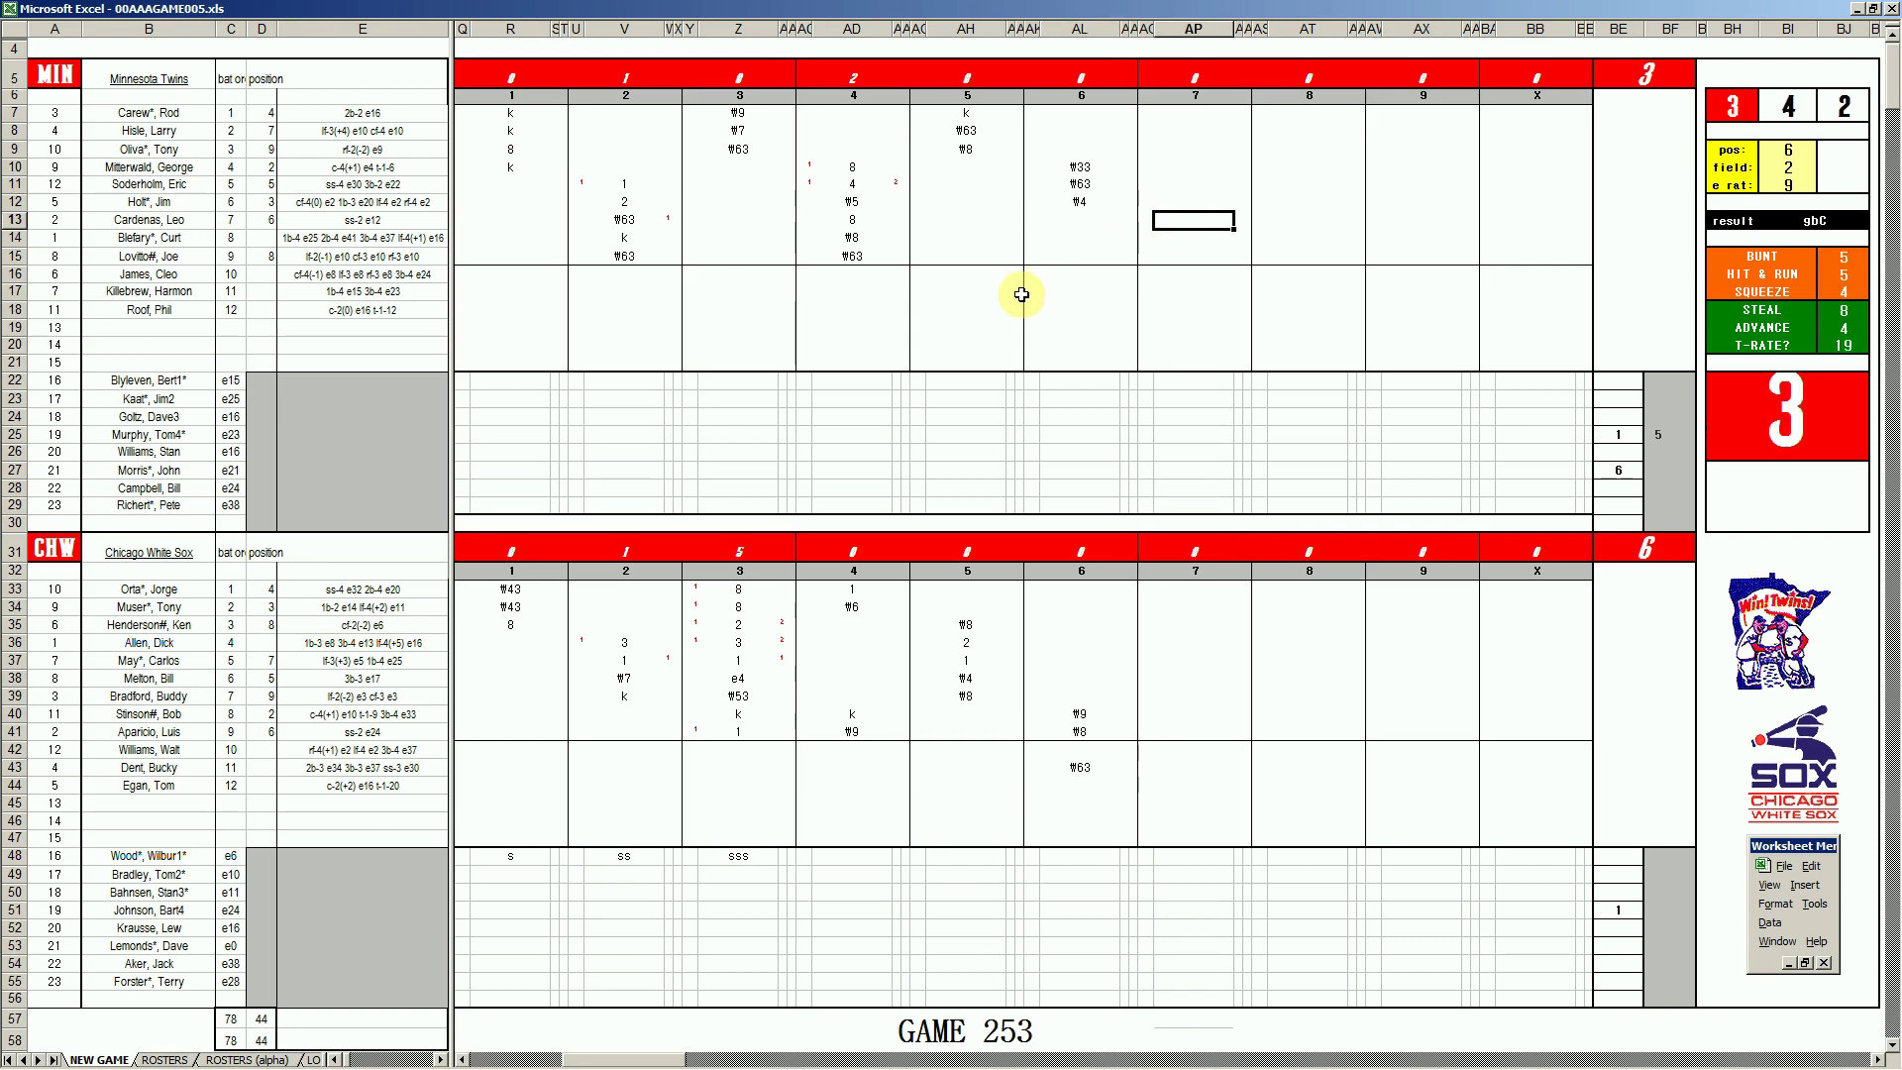
pyautogui.write('8')
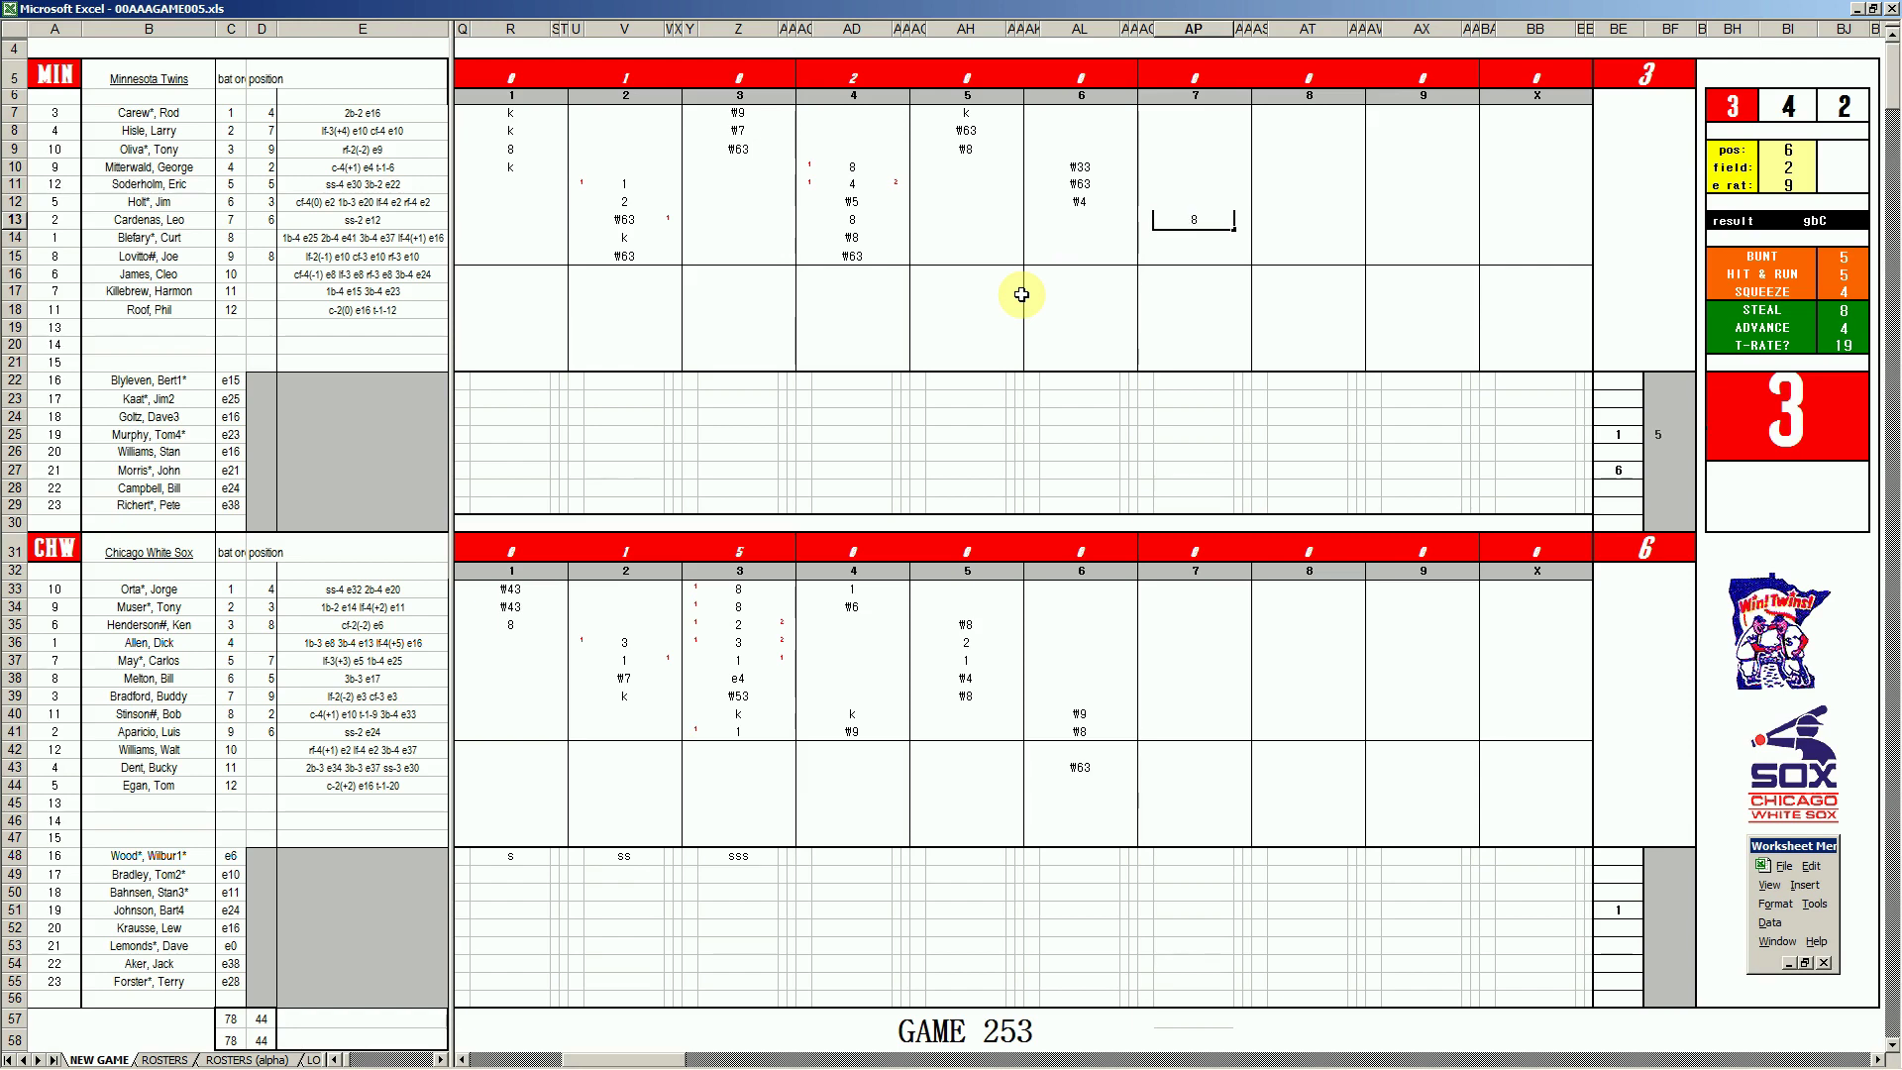
pyautogui.click(1660, 914)
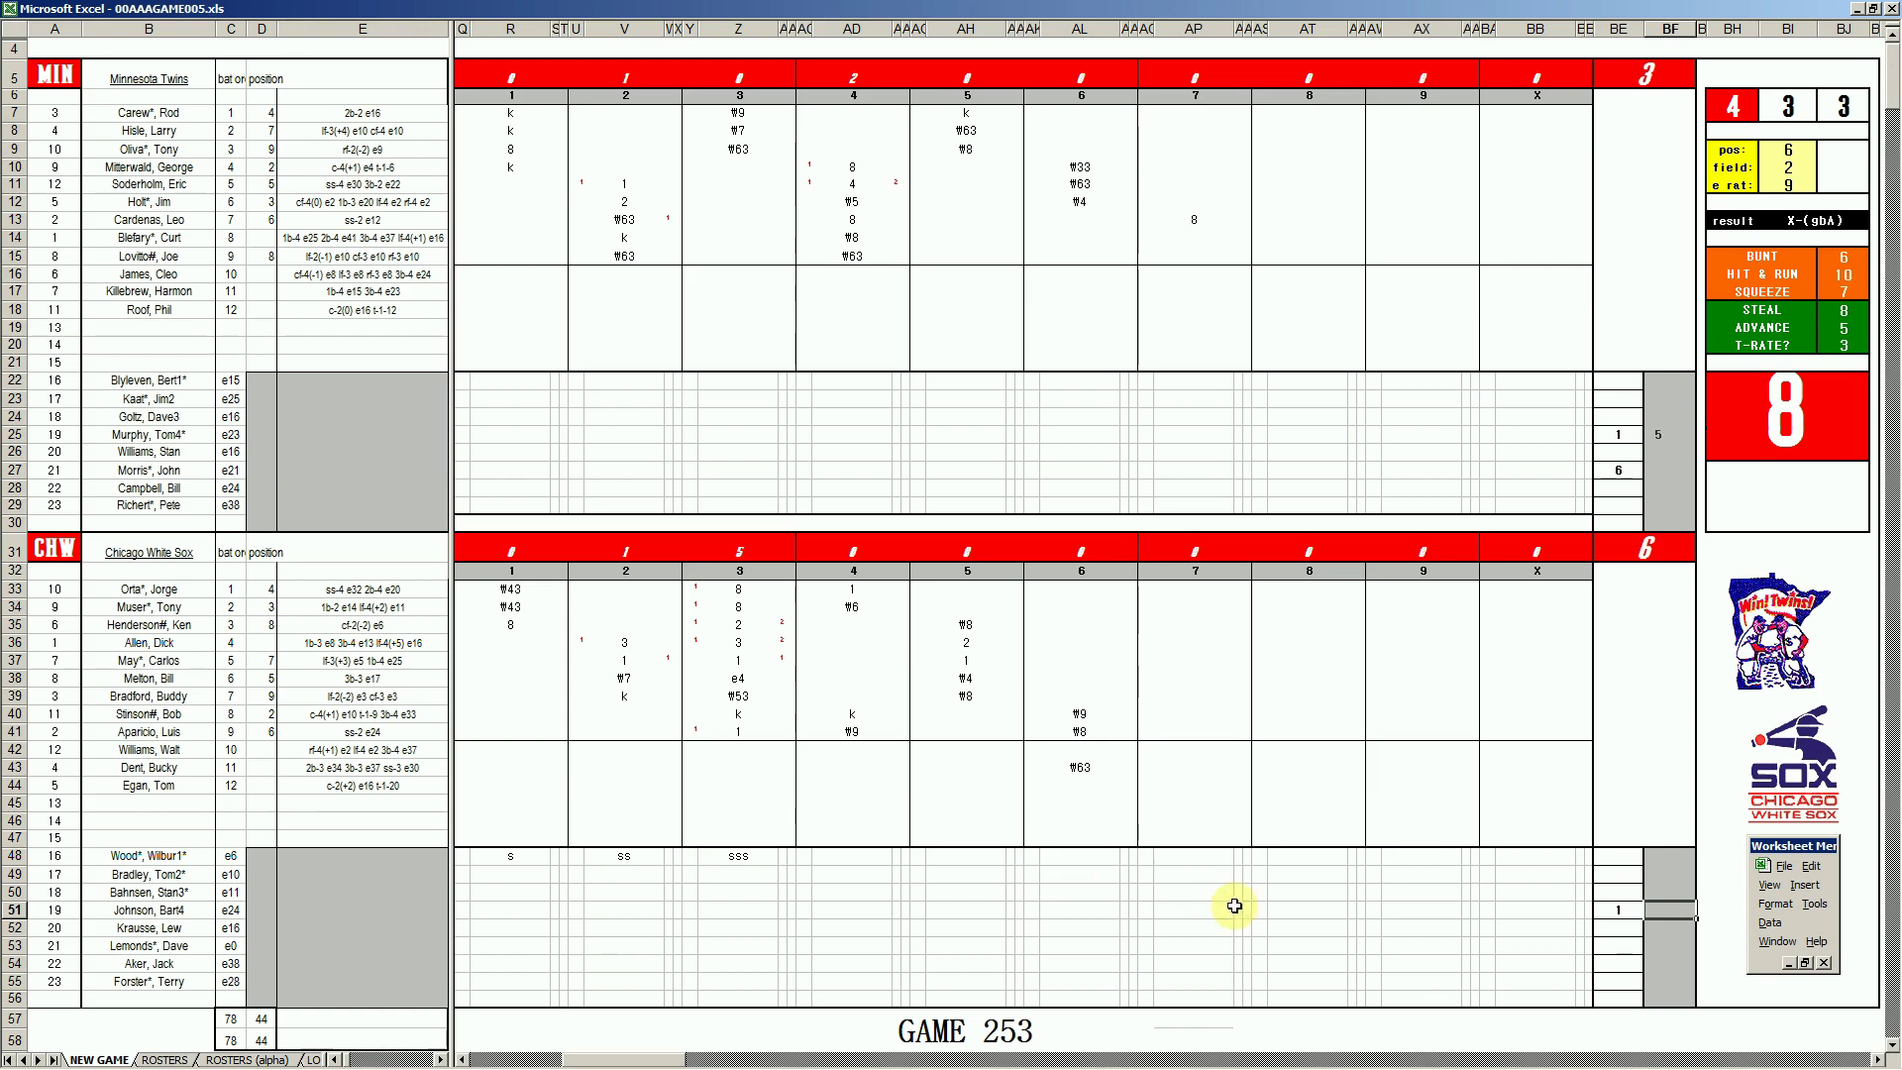
pyautogui.click(1632, 946)
pyautogui.click(1656, 915)
pyautogui.write('6')
pyautogui.press('Return')
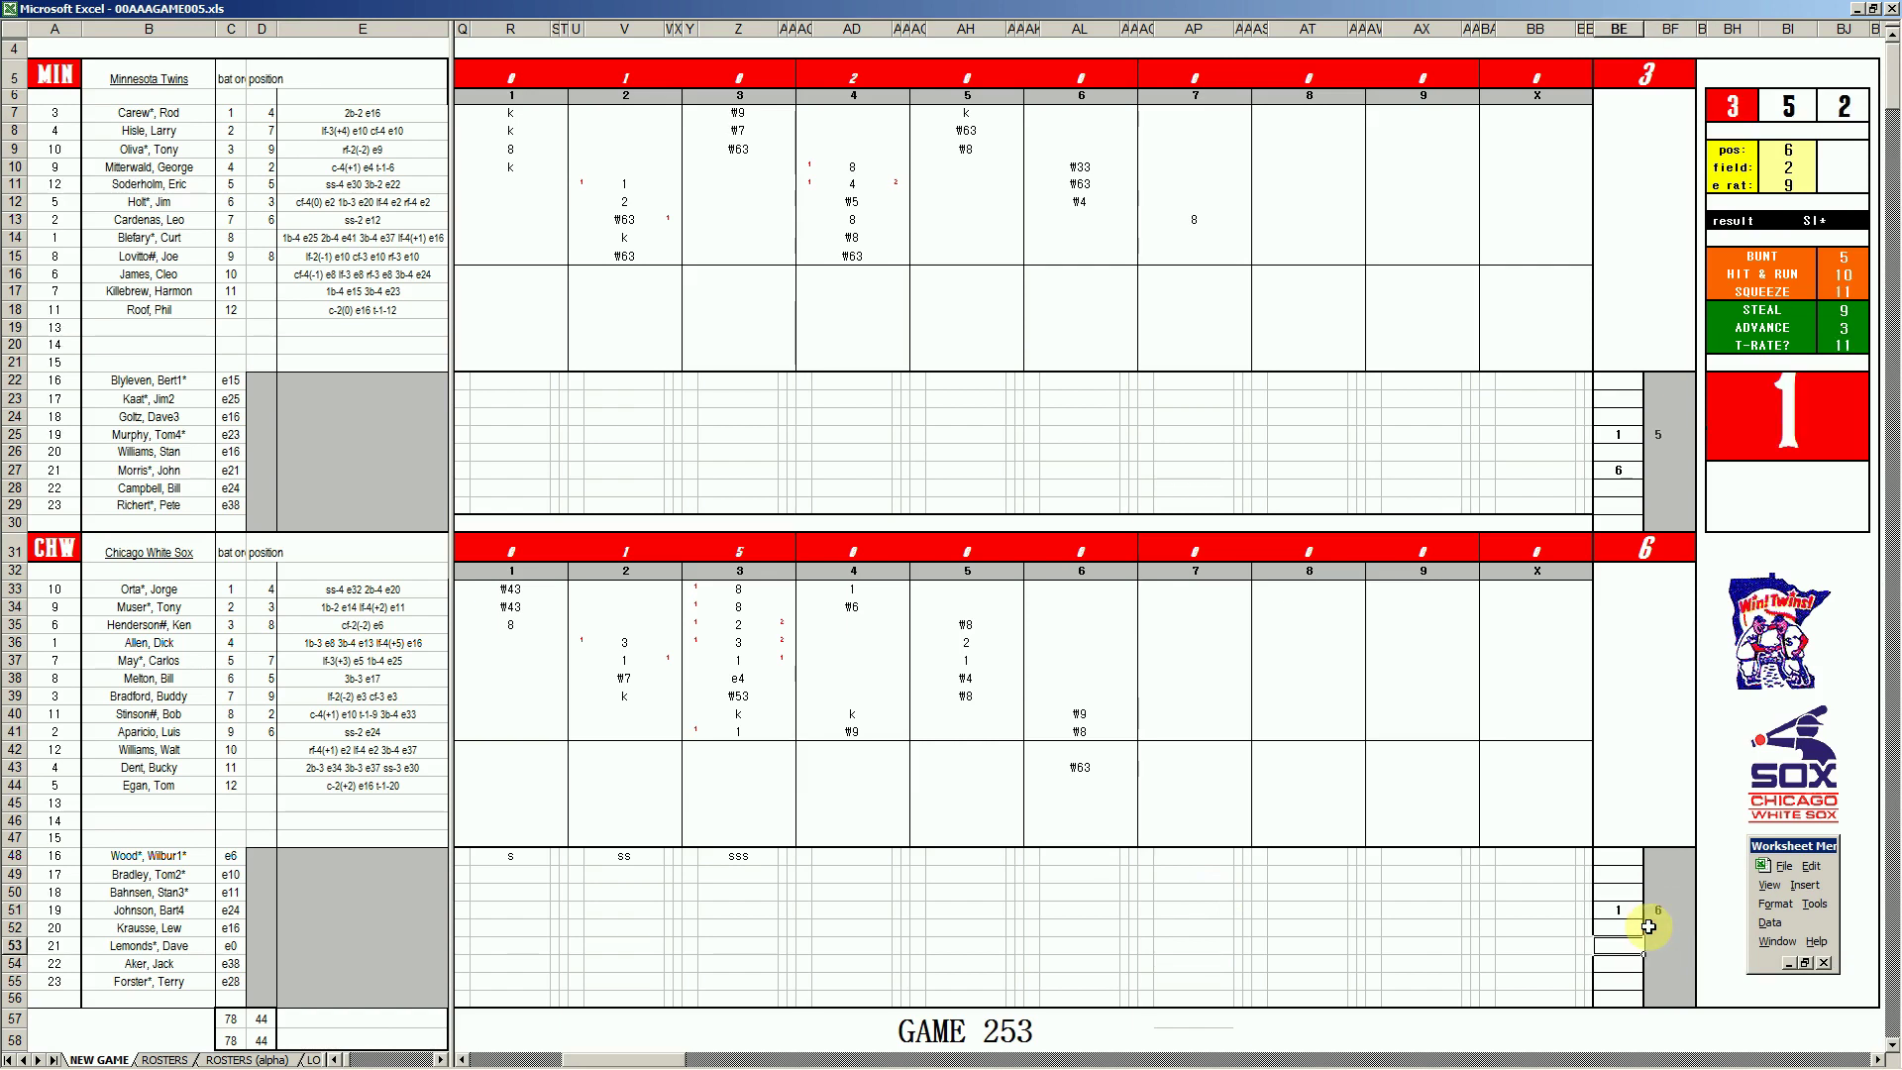
pyautogui.press('F9')
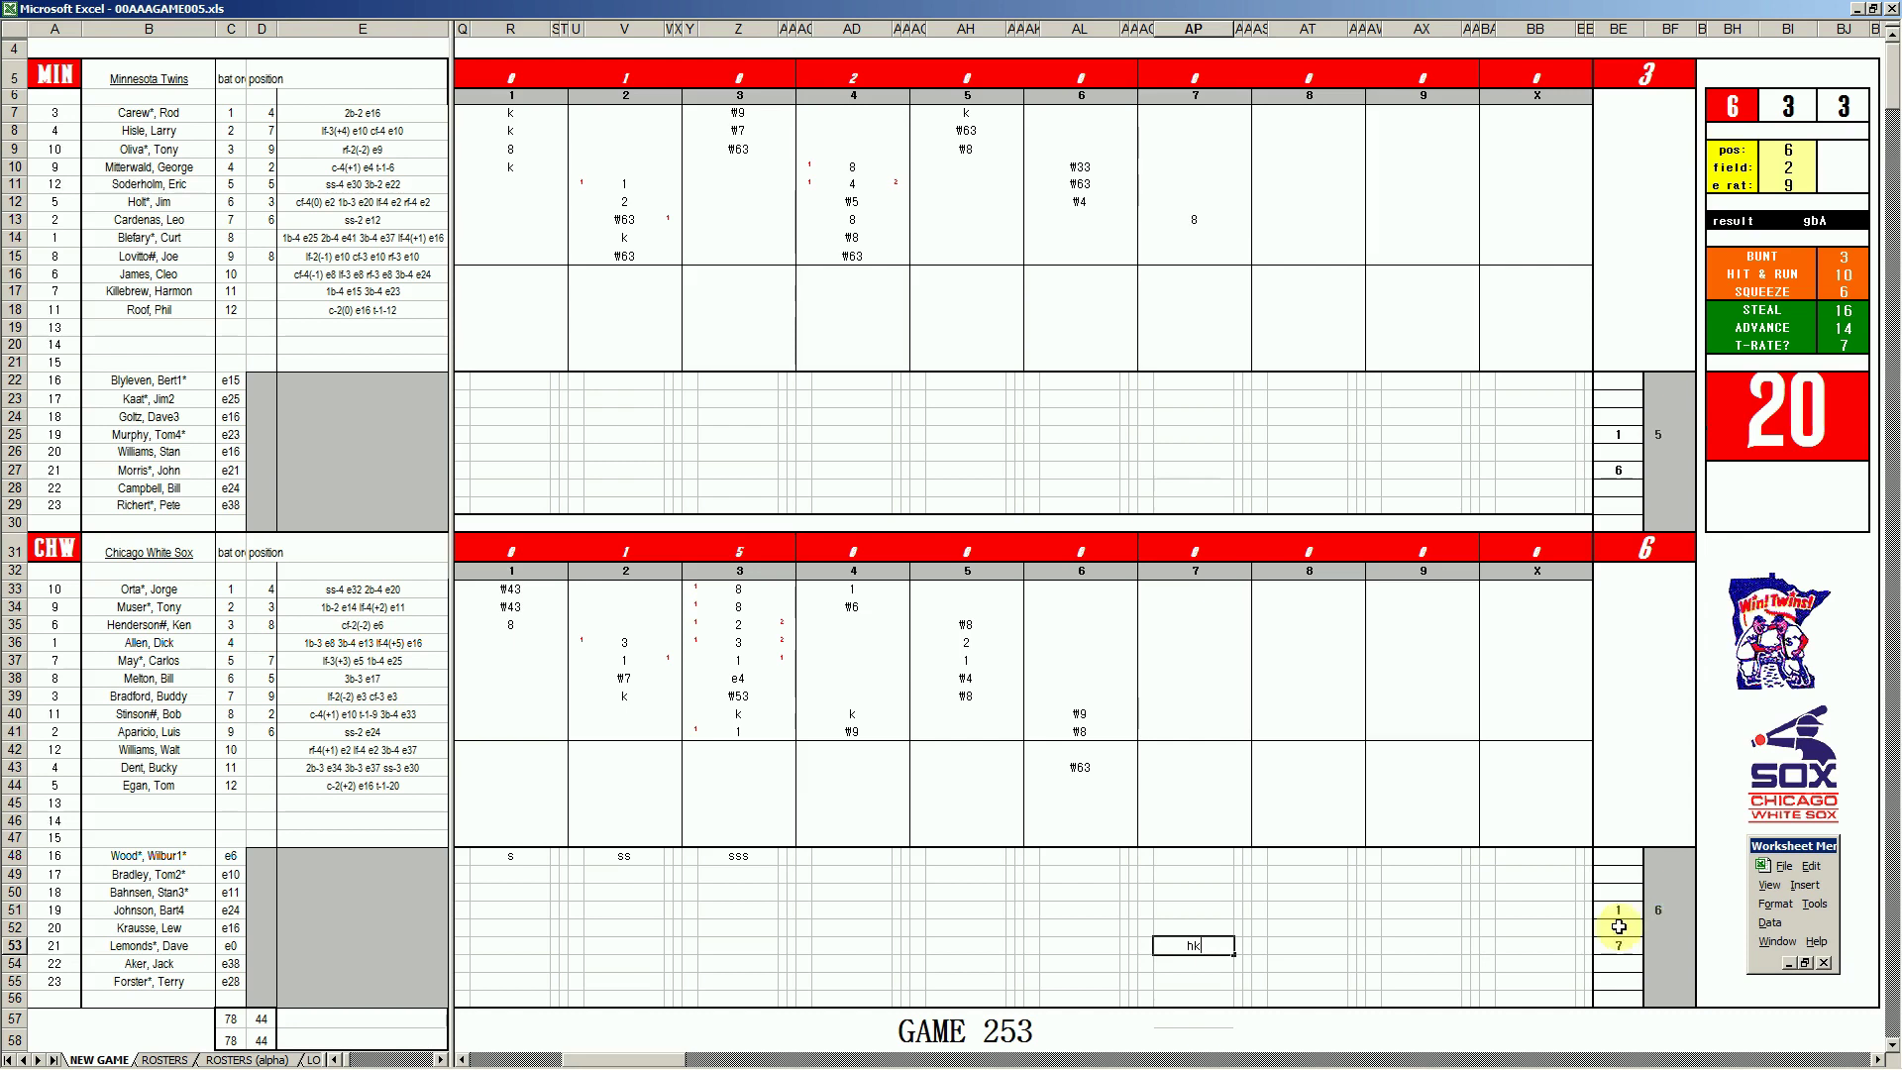
# - Continue the Twins' seventh inning with 8 in row 17, #43 in row 16 and 9 for the leadoff batter
pyautogui.click(1191, 293)
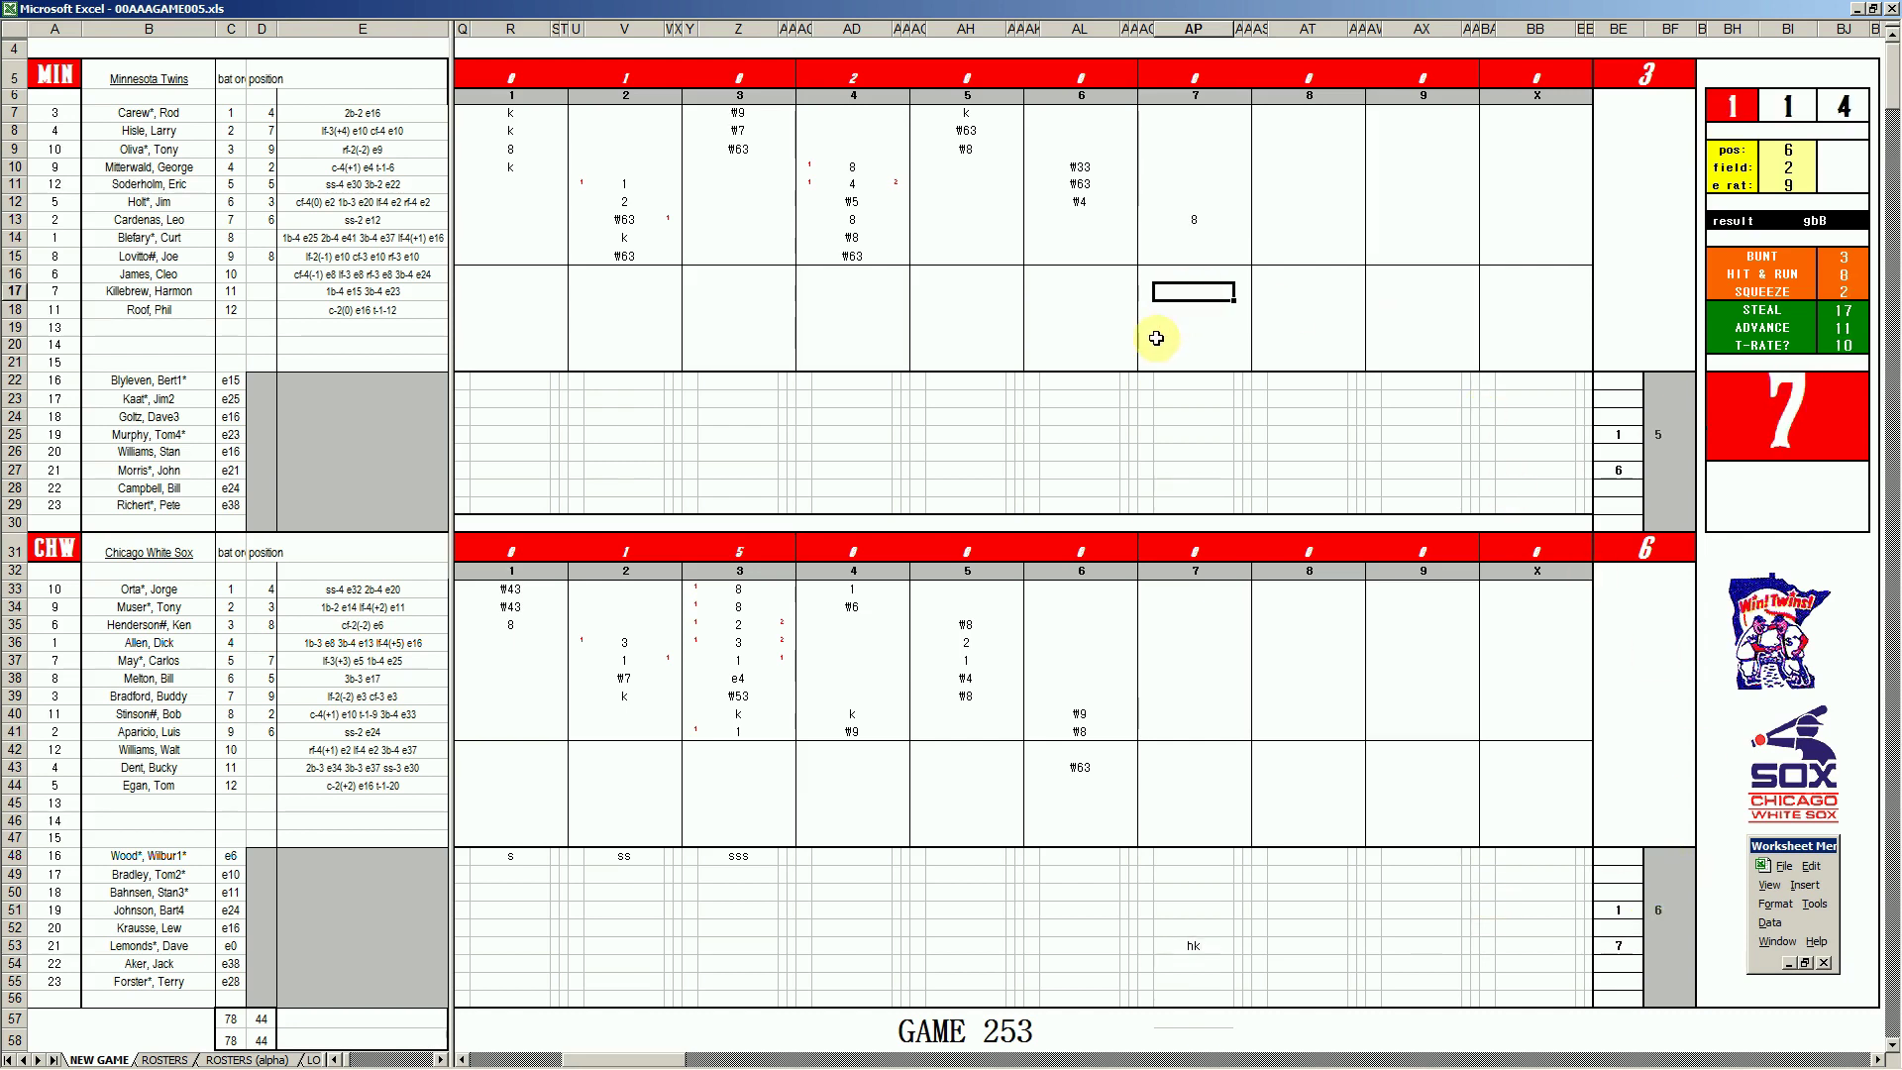
pyautogui.write('8')
pyautogui.press('Up')
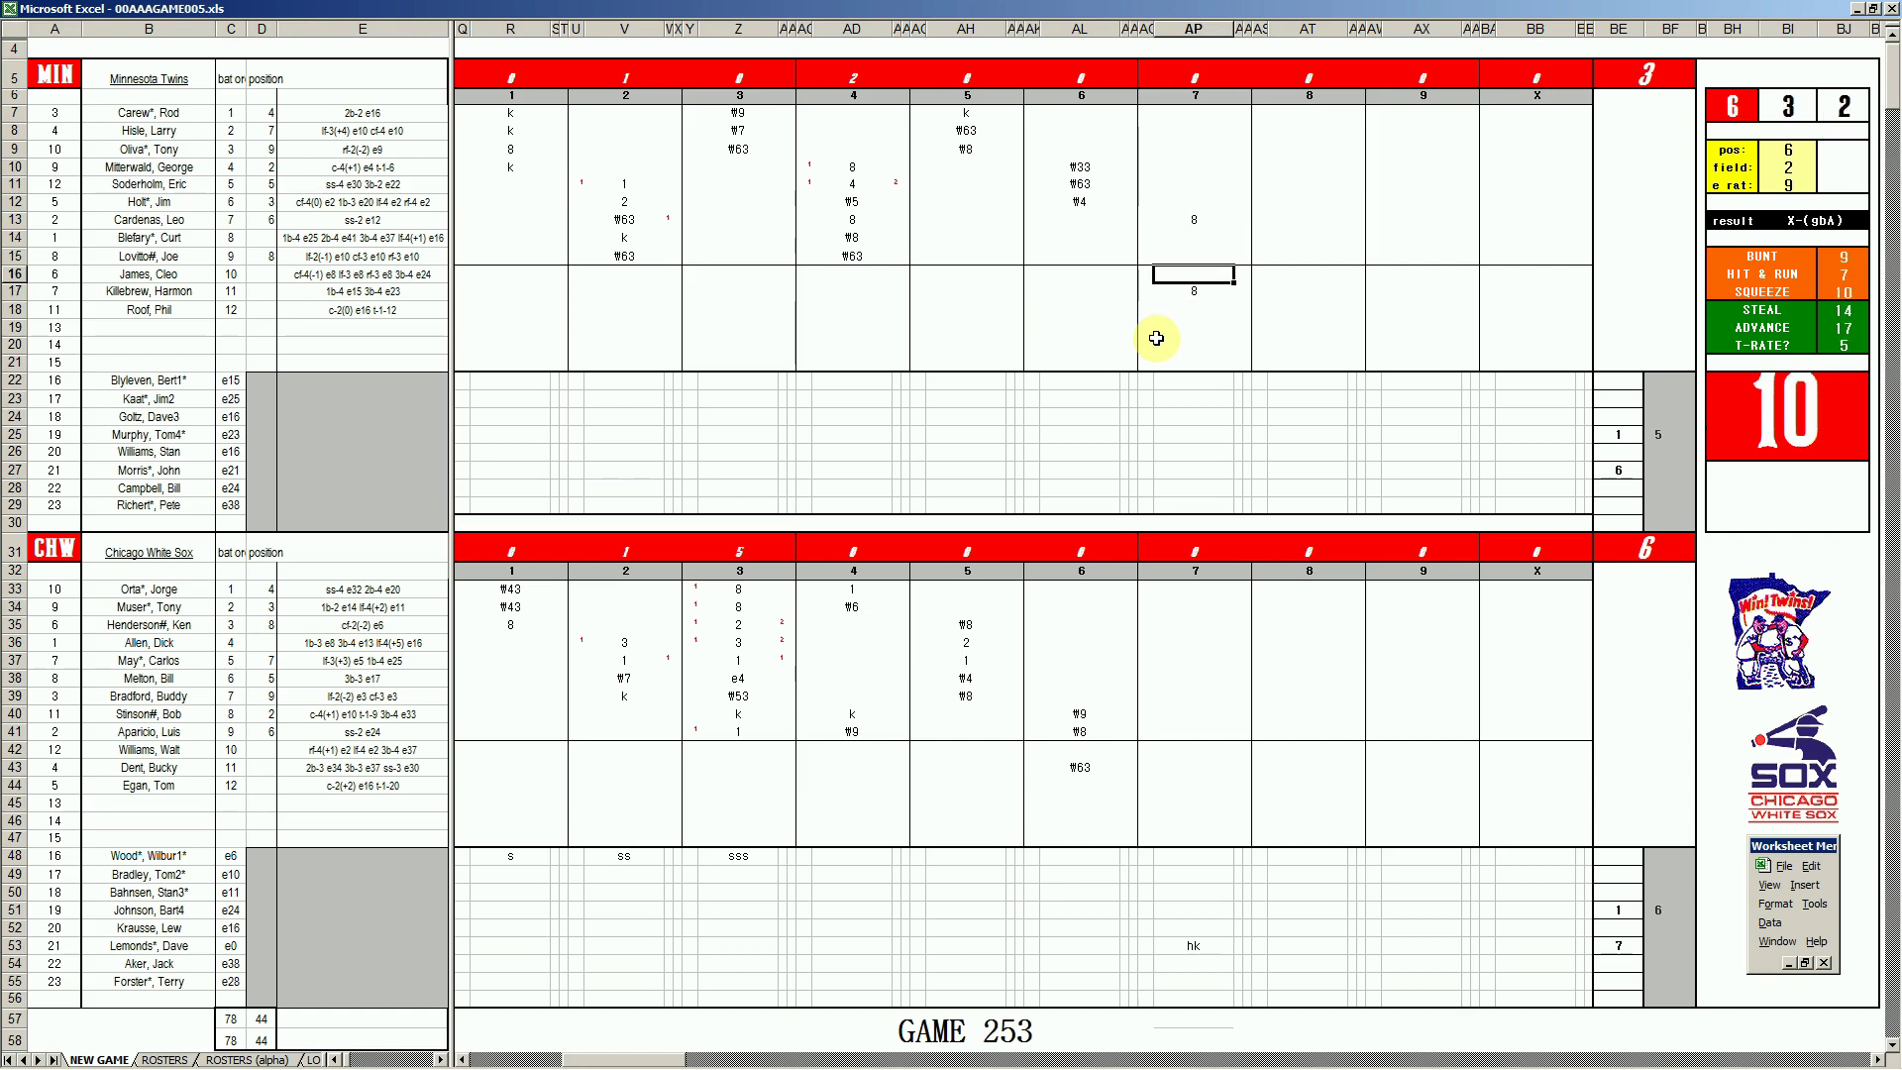
pyautogui.write('#43')
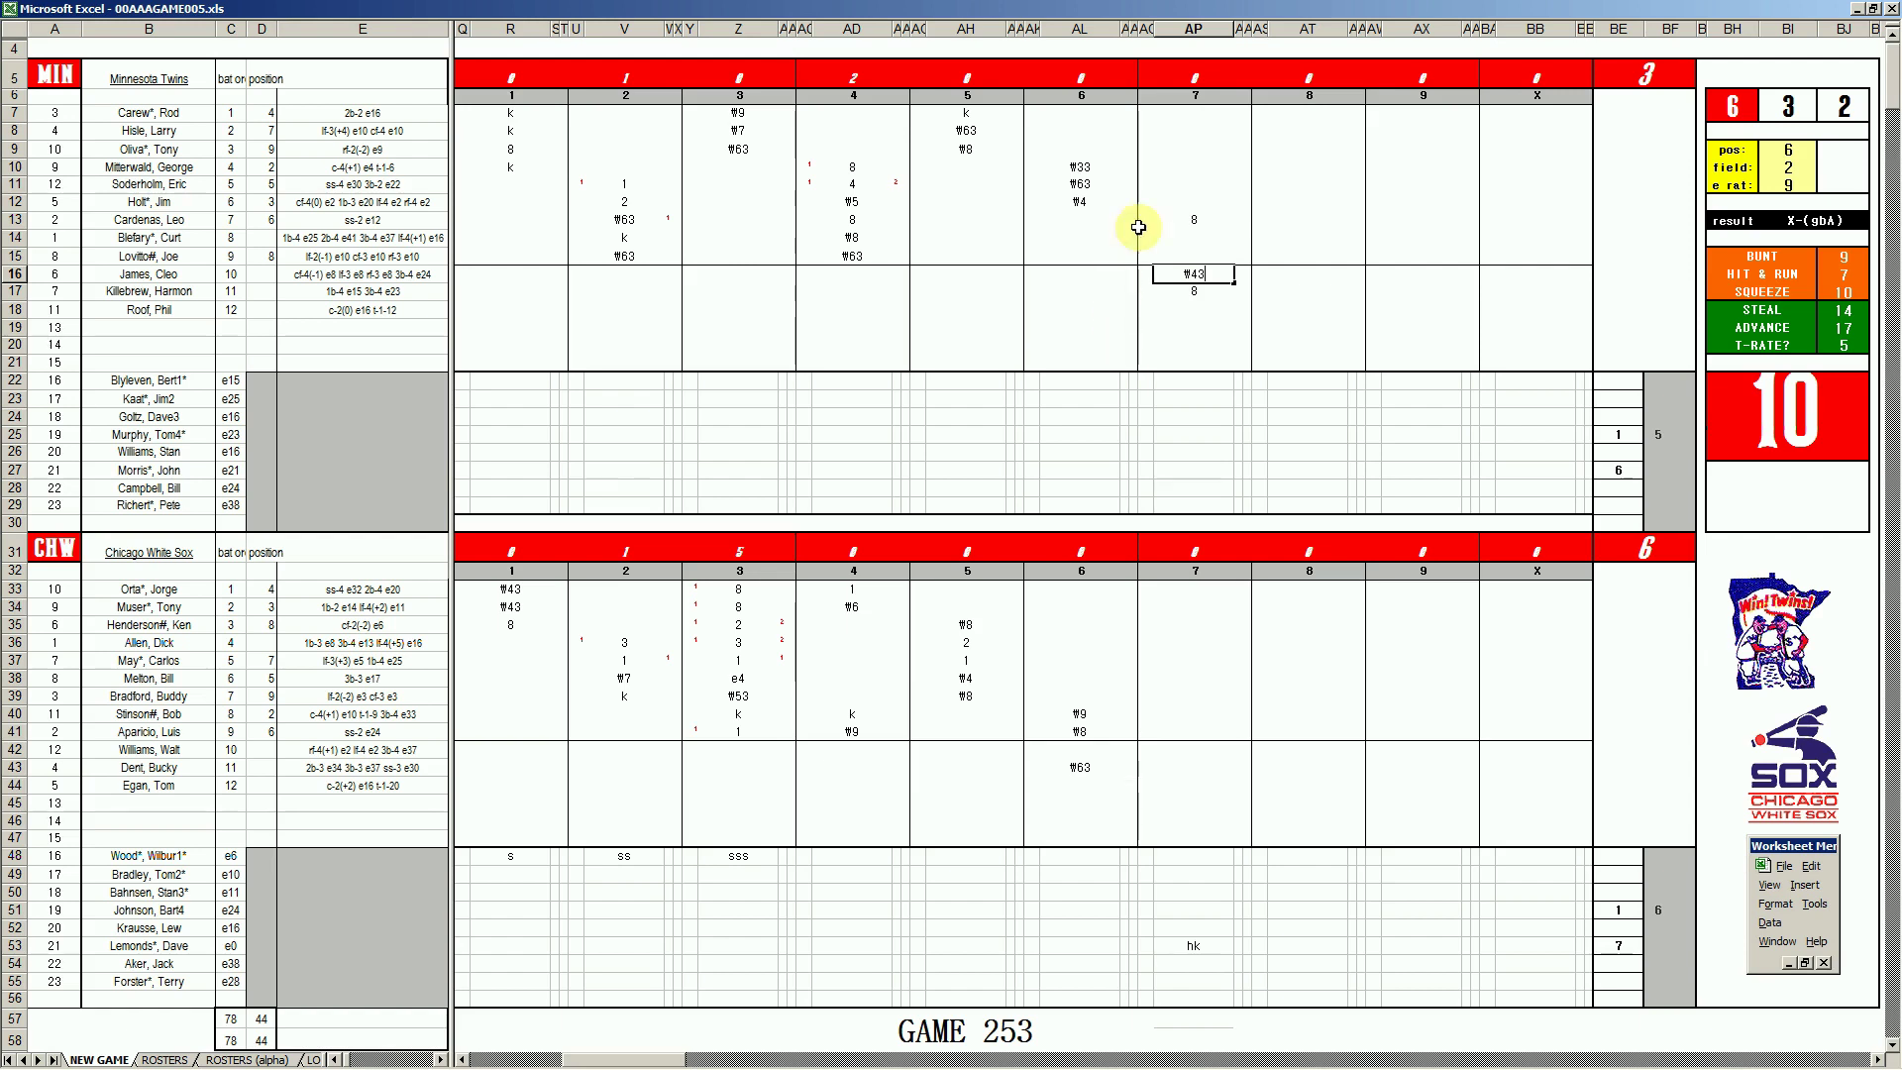
pyautogui.click(1194, 112)
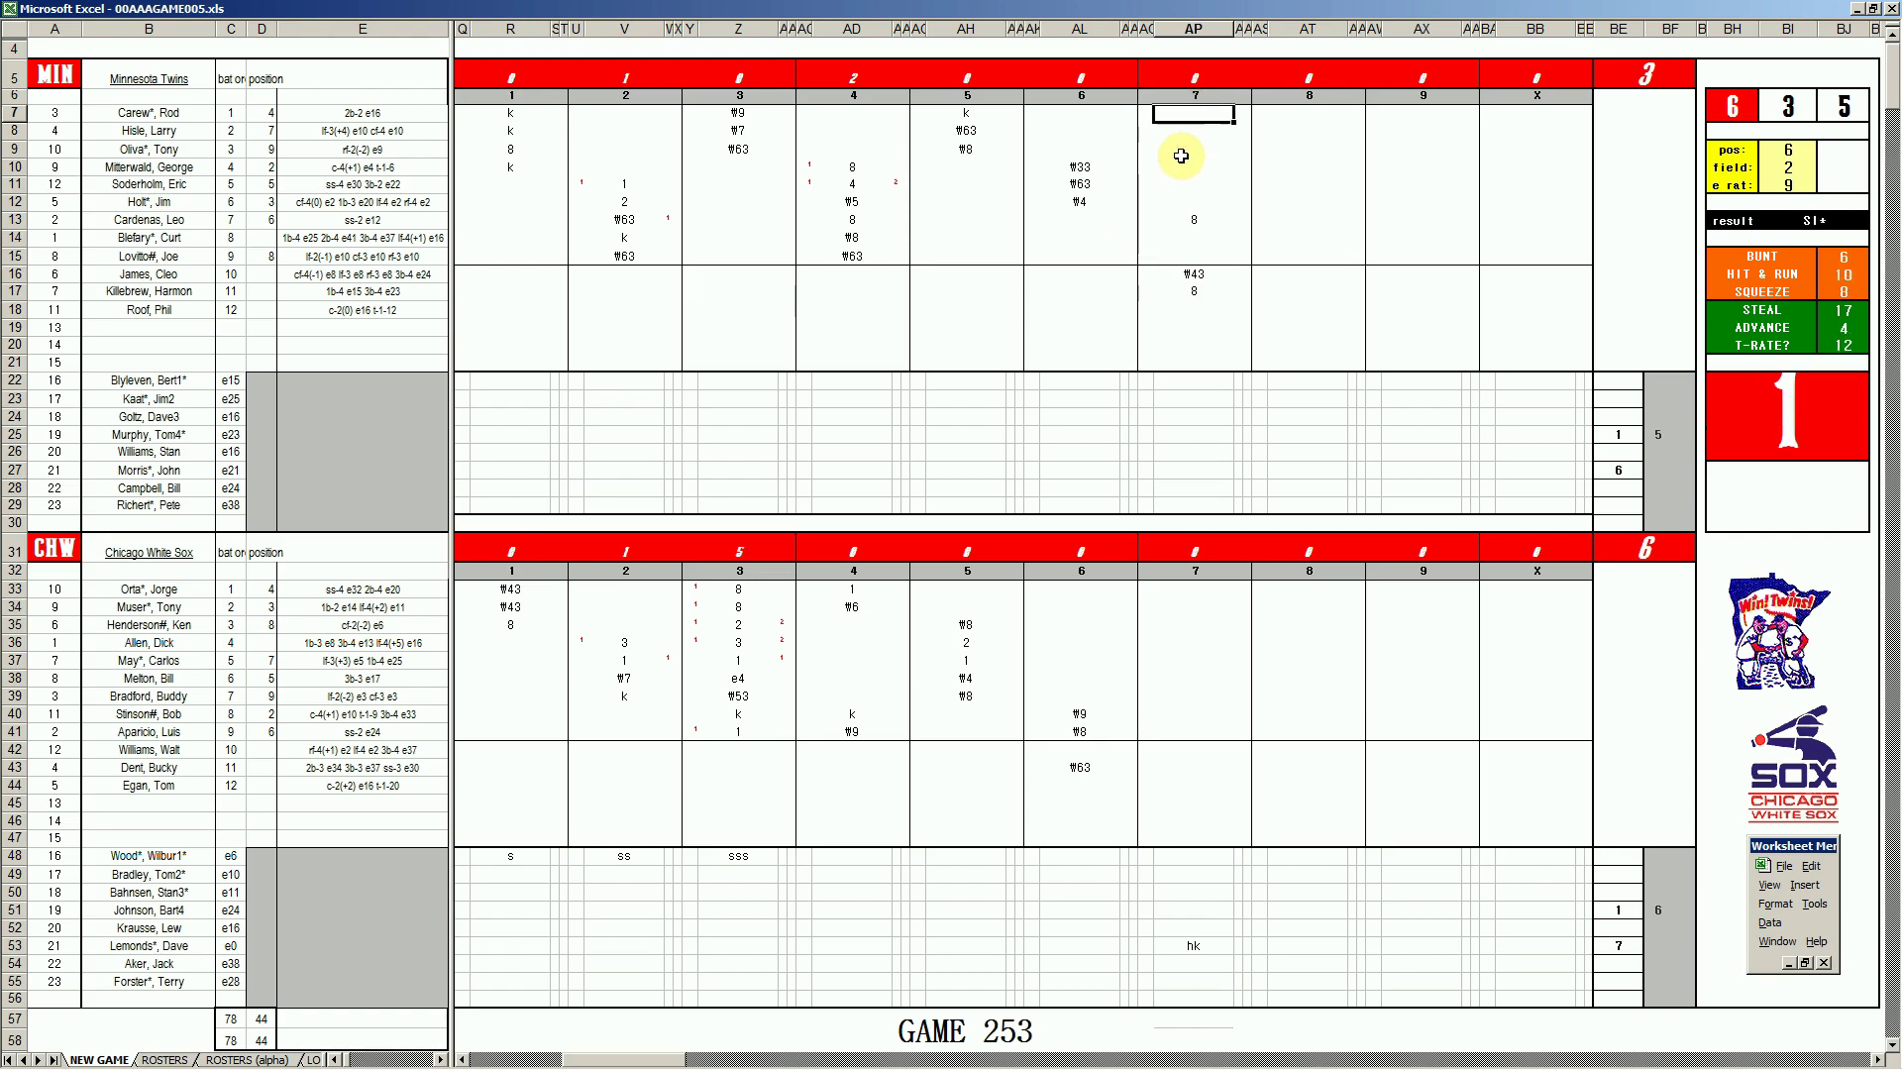
pyautogui.write('9')
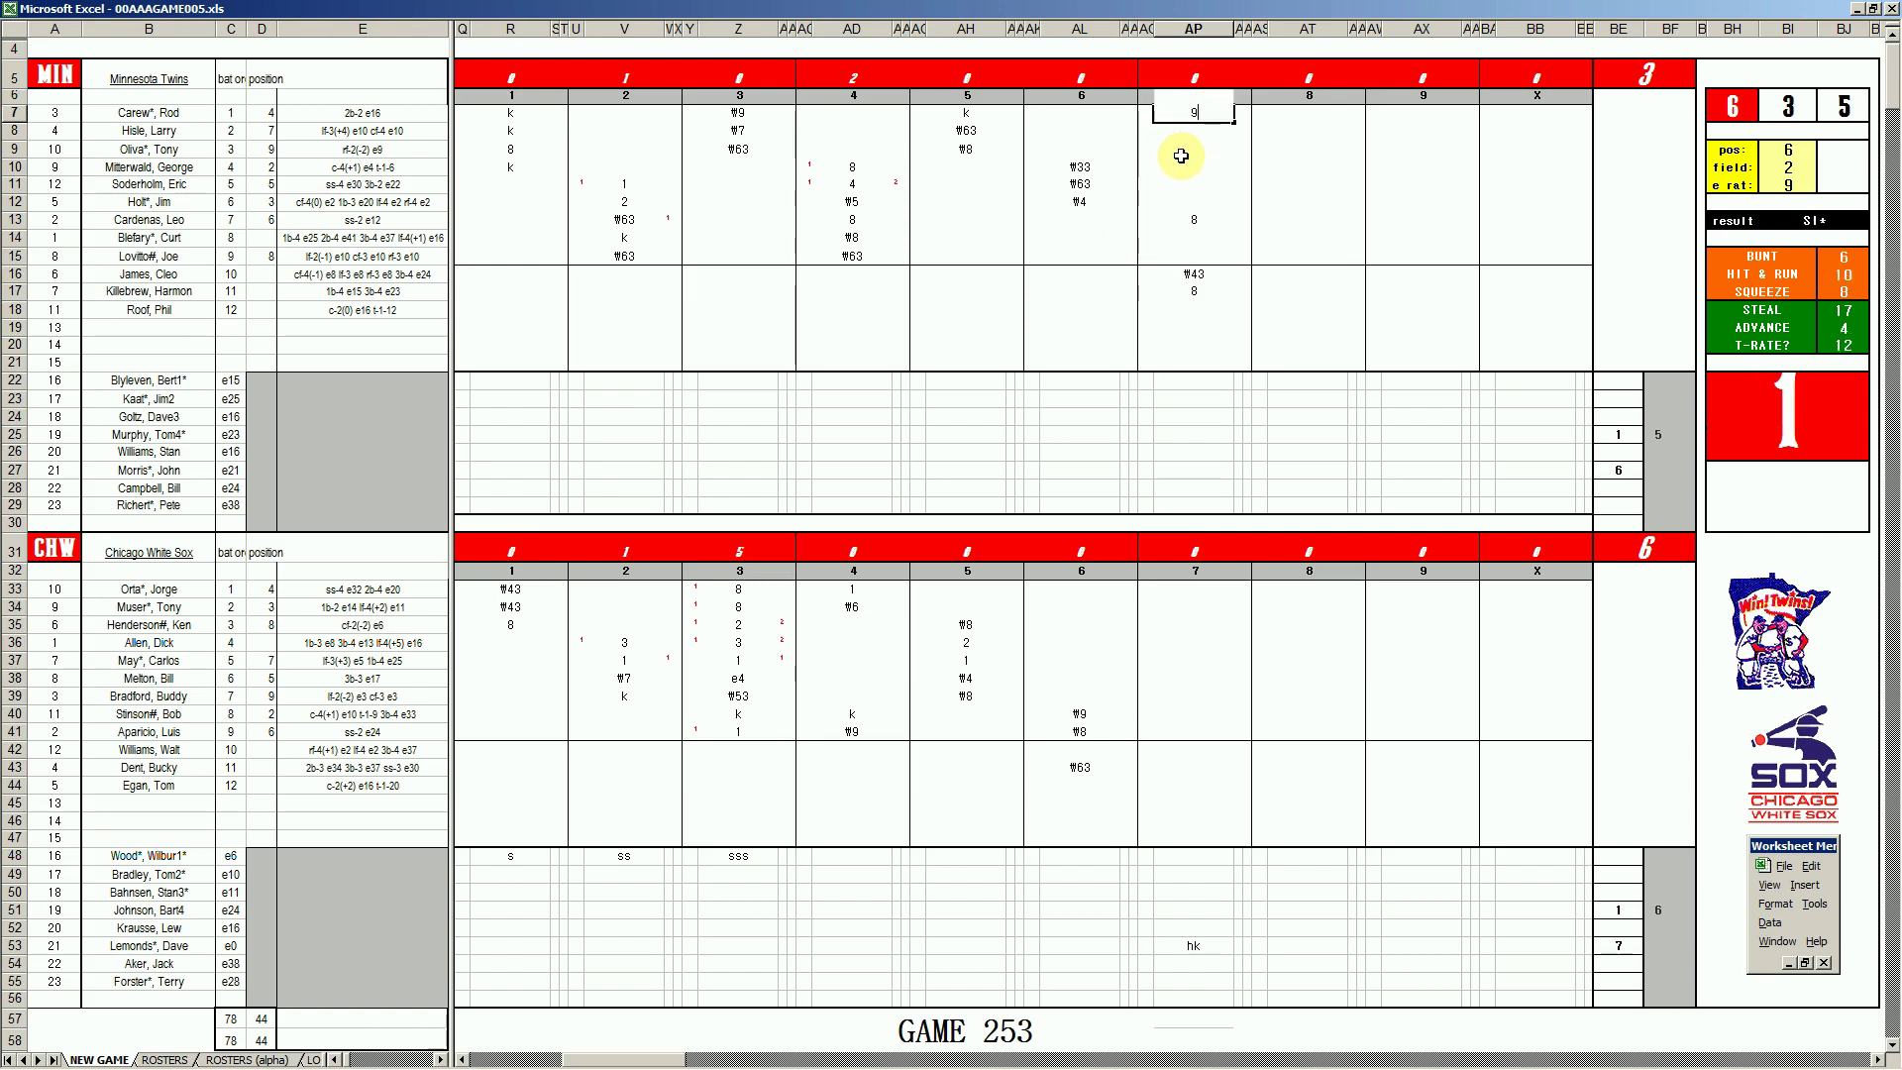
pyautogui.press('Return')
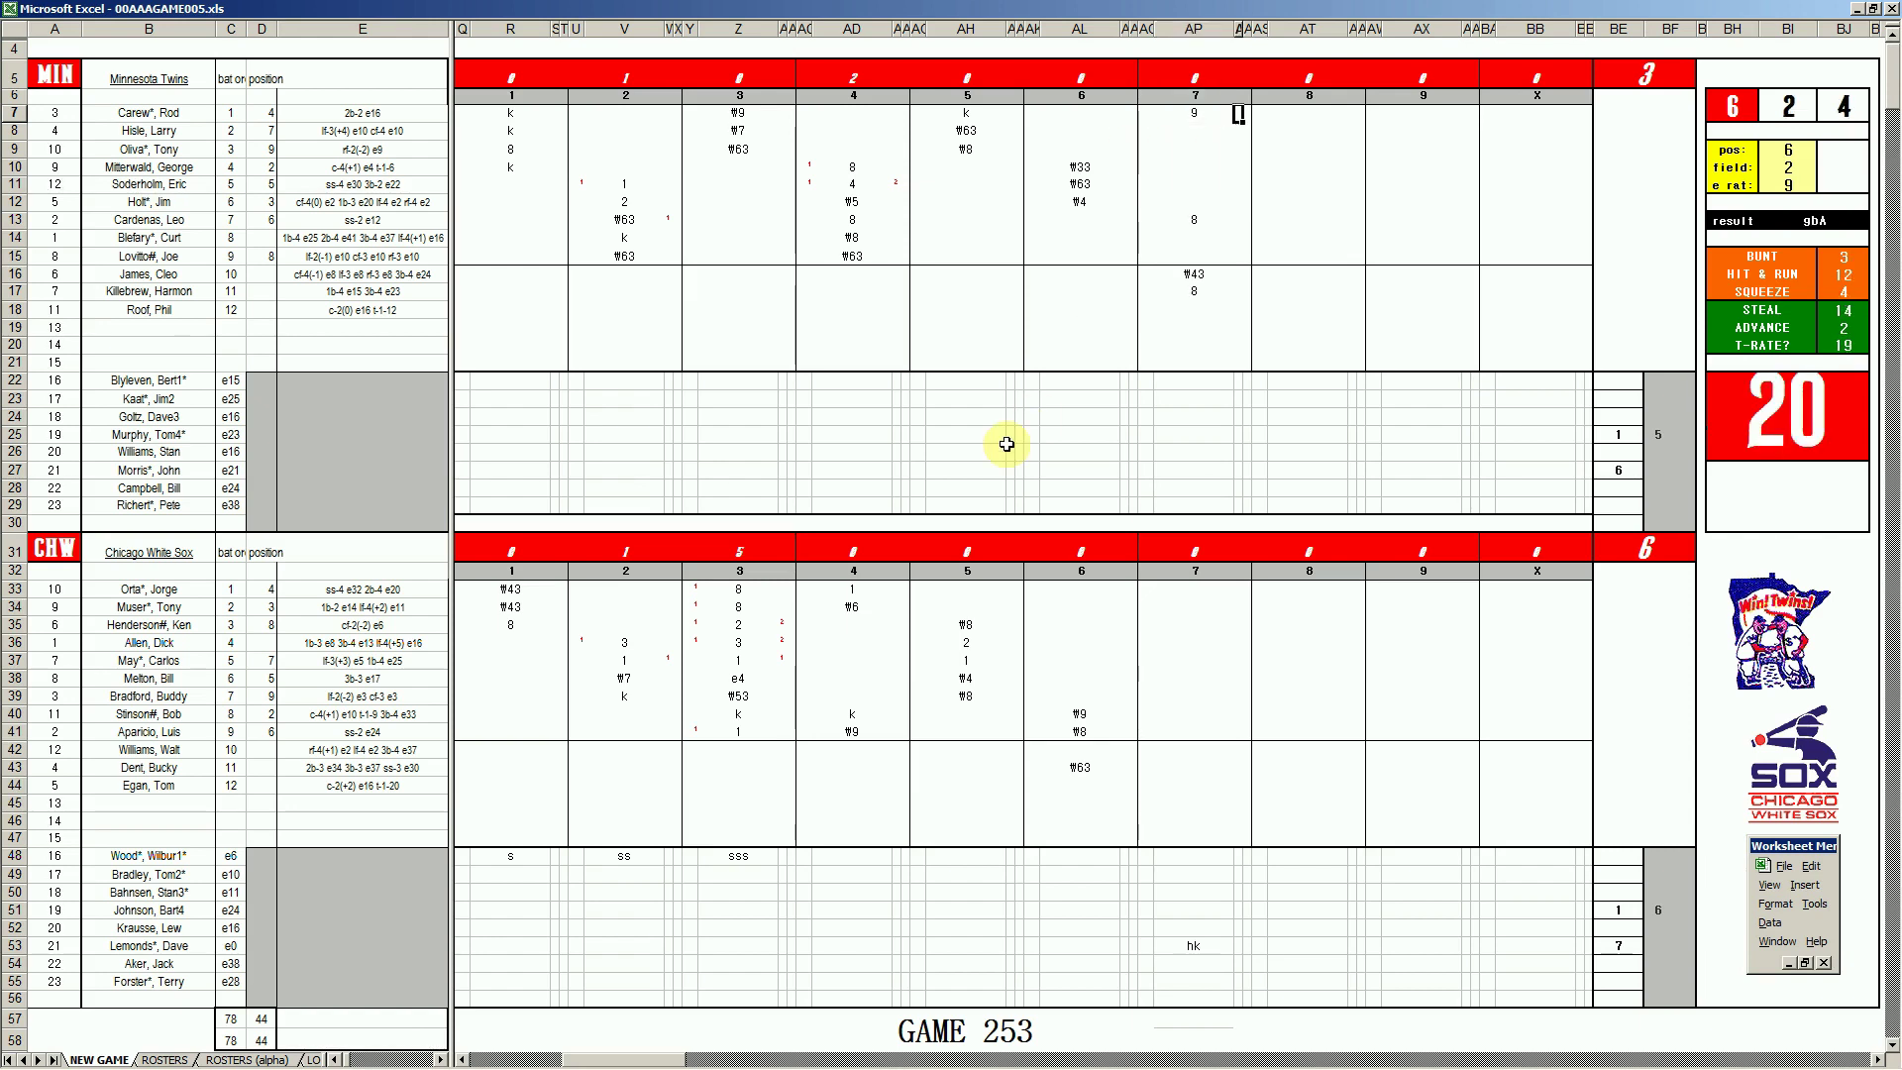
# - Credit the Twins' leadoff batter with 1 RBI and the seventh batter with 1 run in the seventh inning, and record k for the second batter
pyautogui.press('Left')
pyautogui.press('Down')
pyautogui.press('Down')
pyautogui.press('Down')
pyautogui.press('Down')
pyautogui.press('Down')
pyautogui.press('Down')
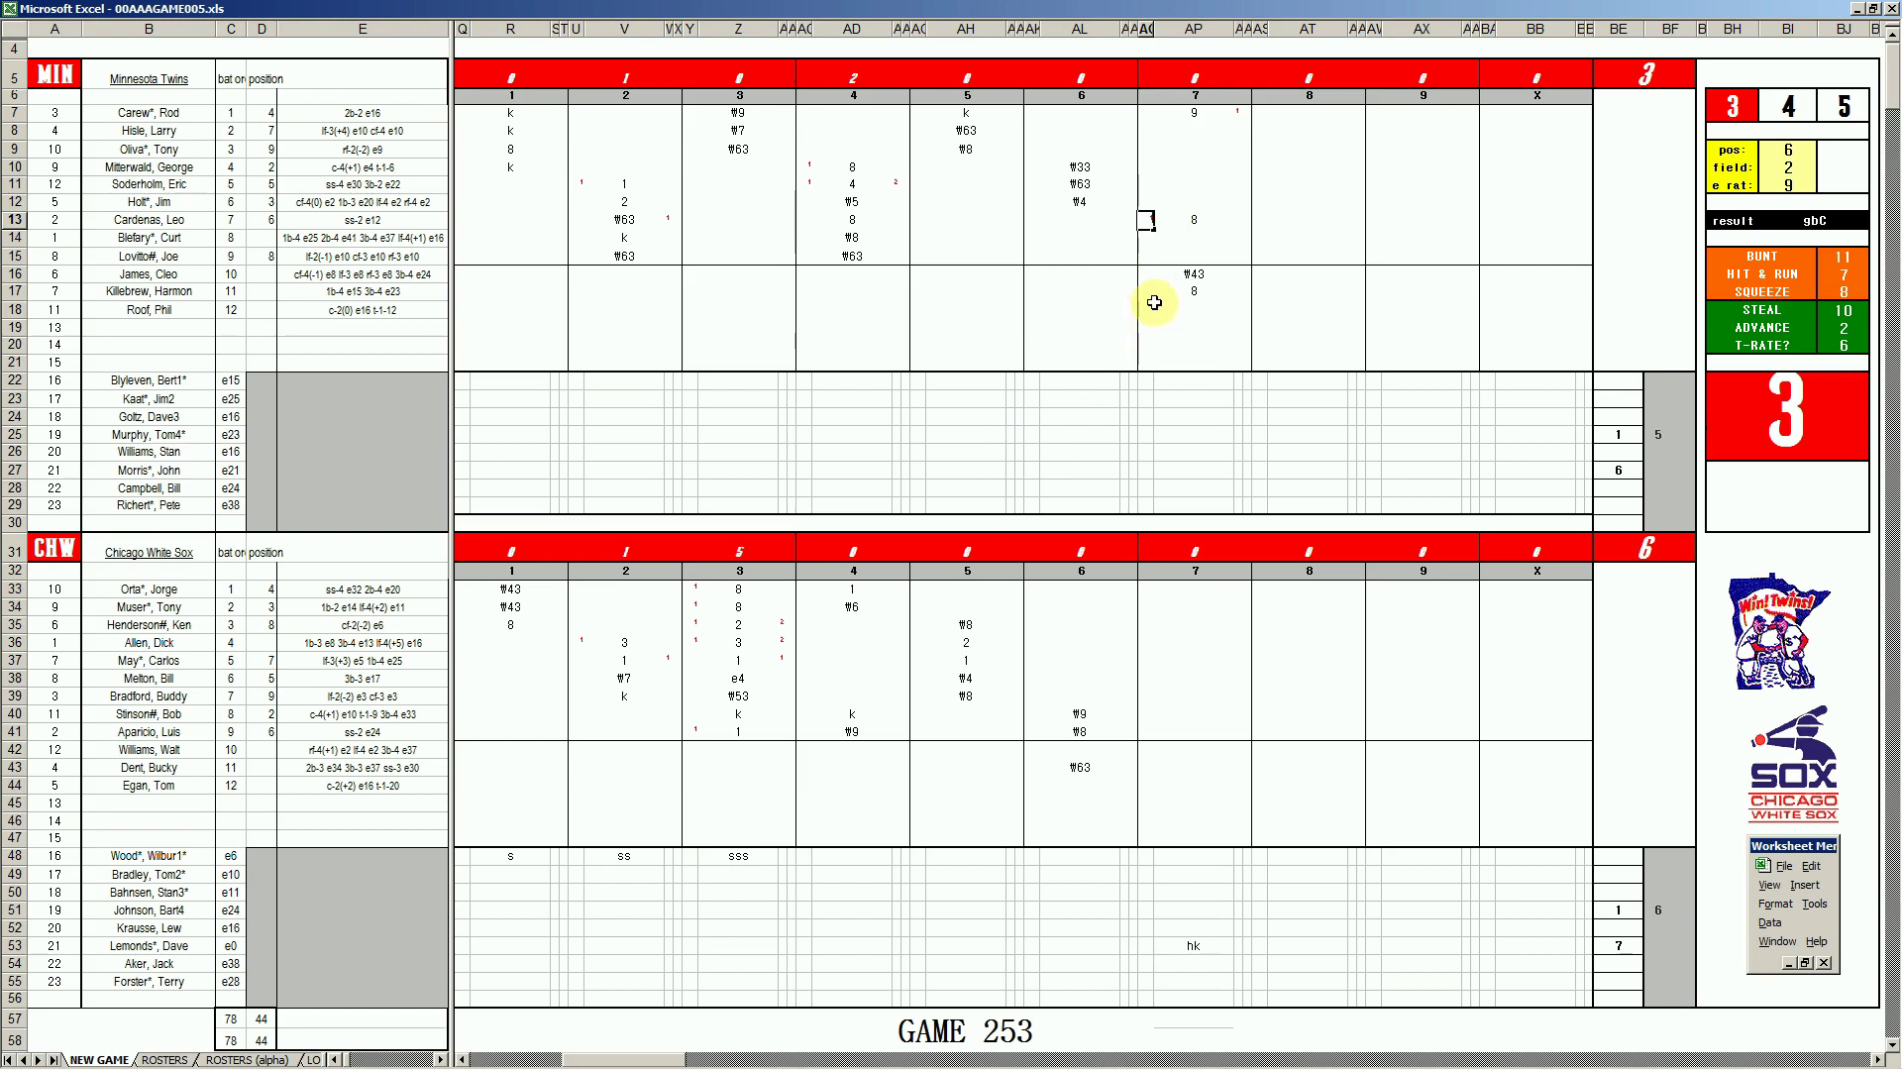
pyautogui.click(1195, 132)
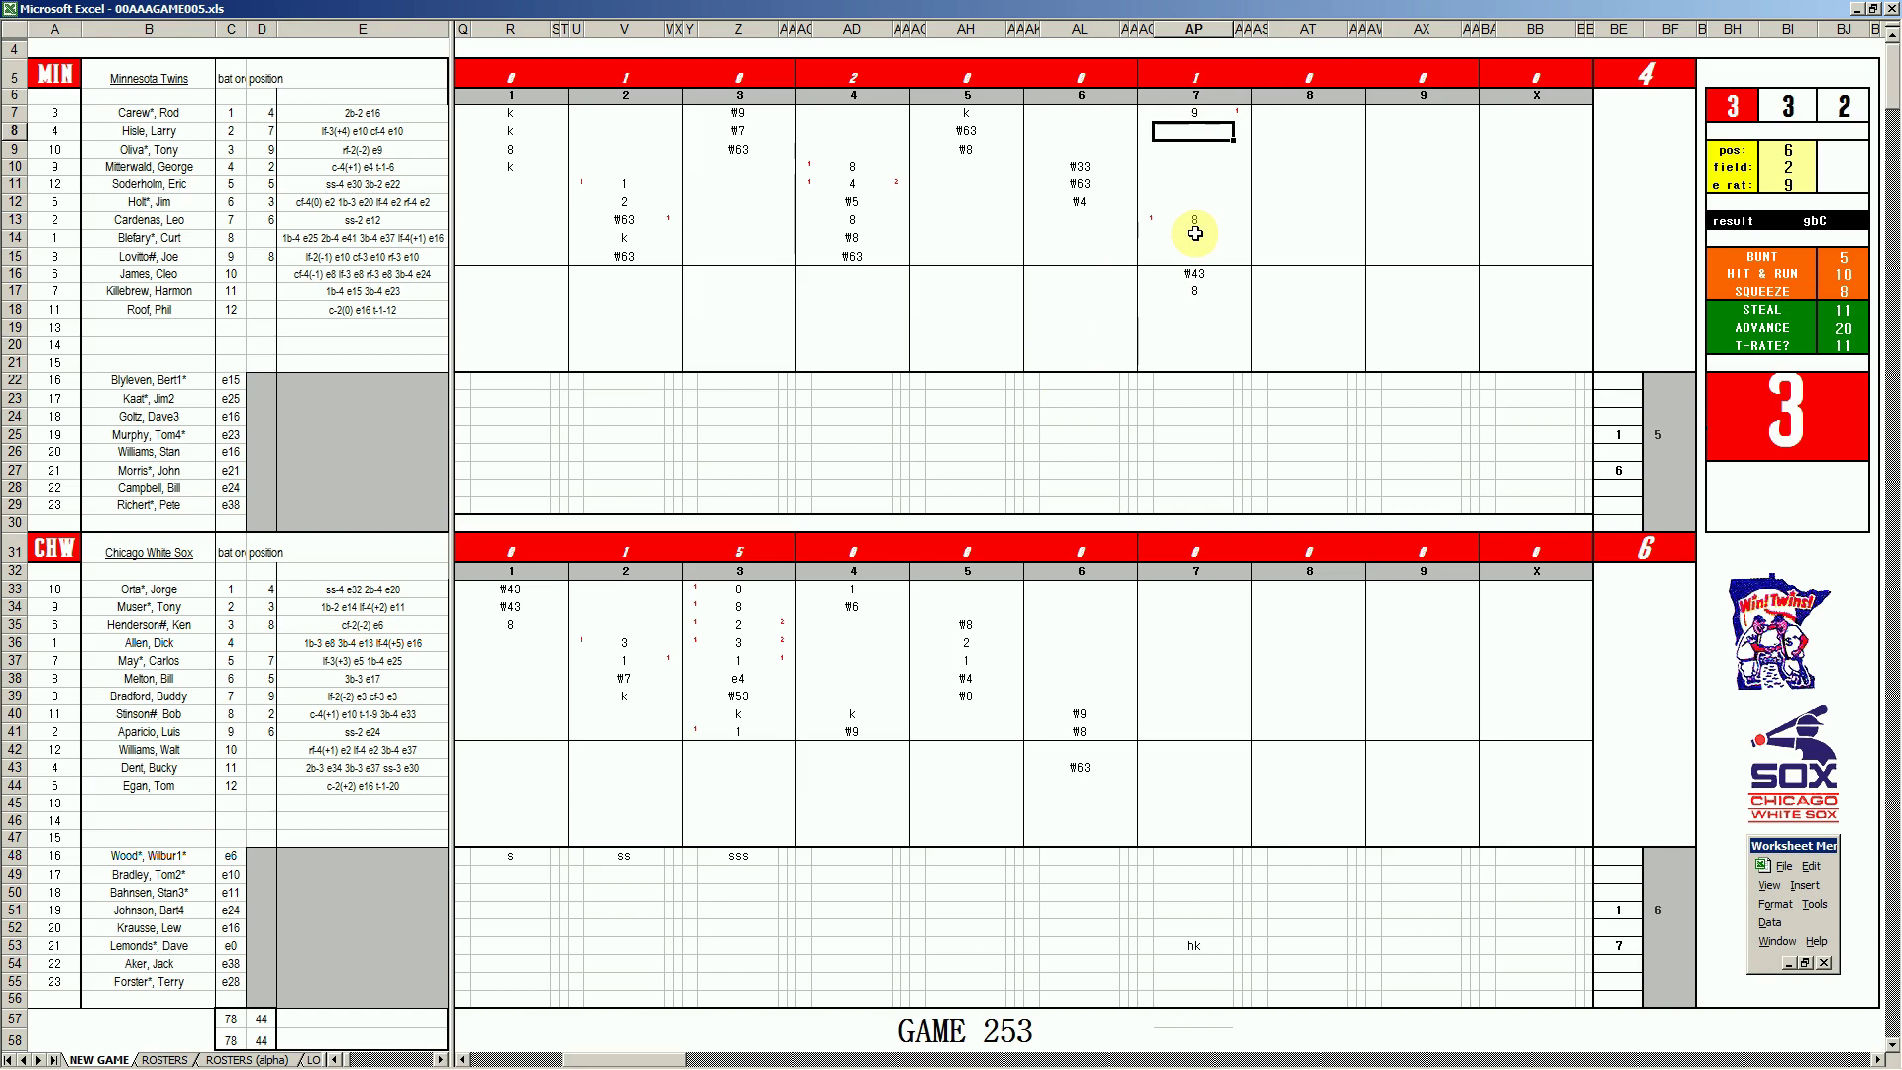
pyautogui.write('k')
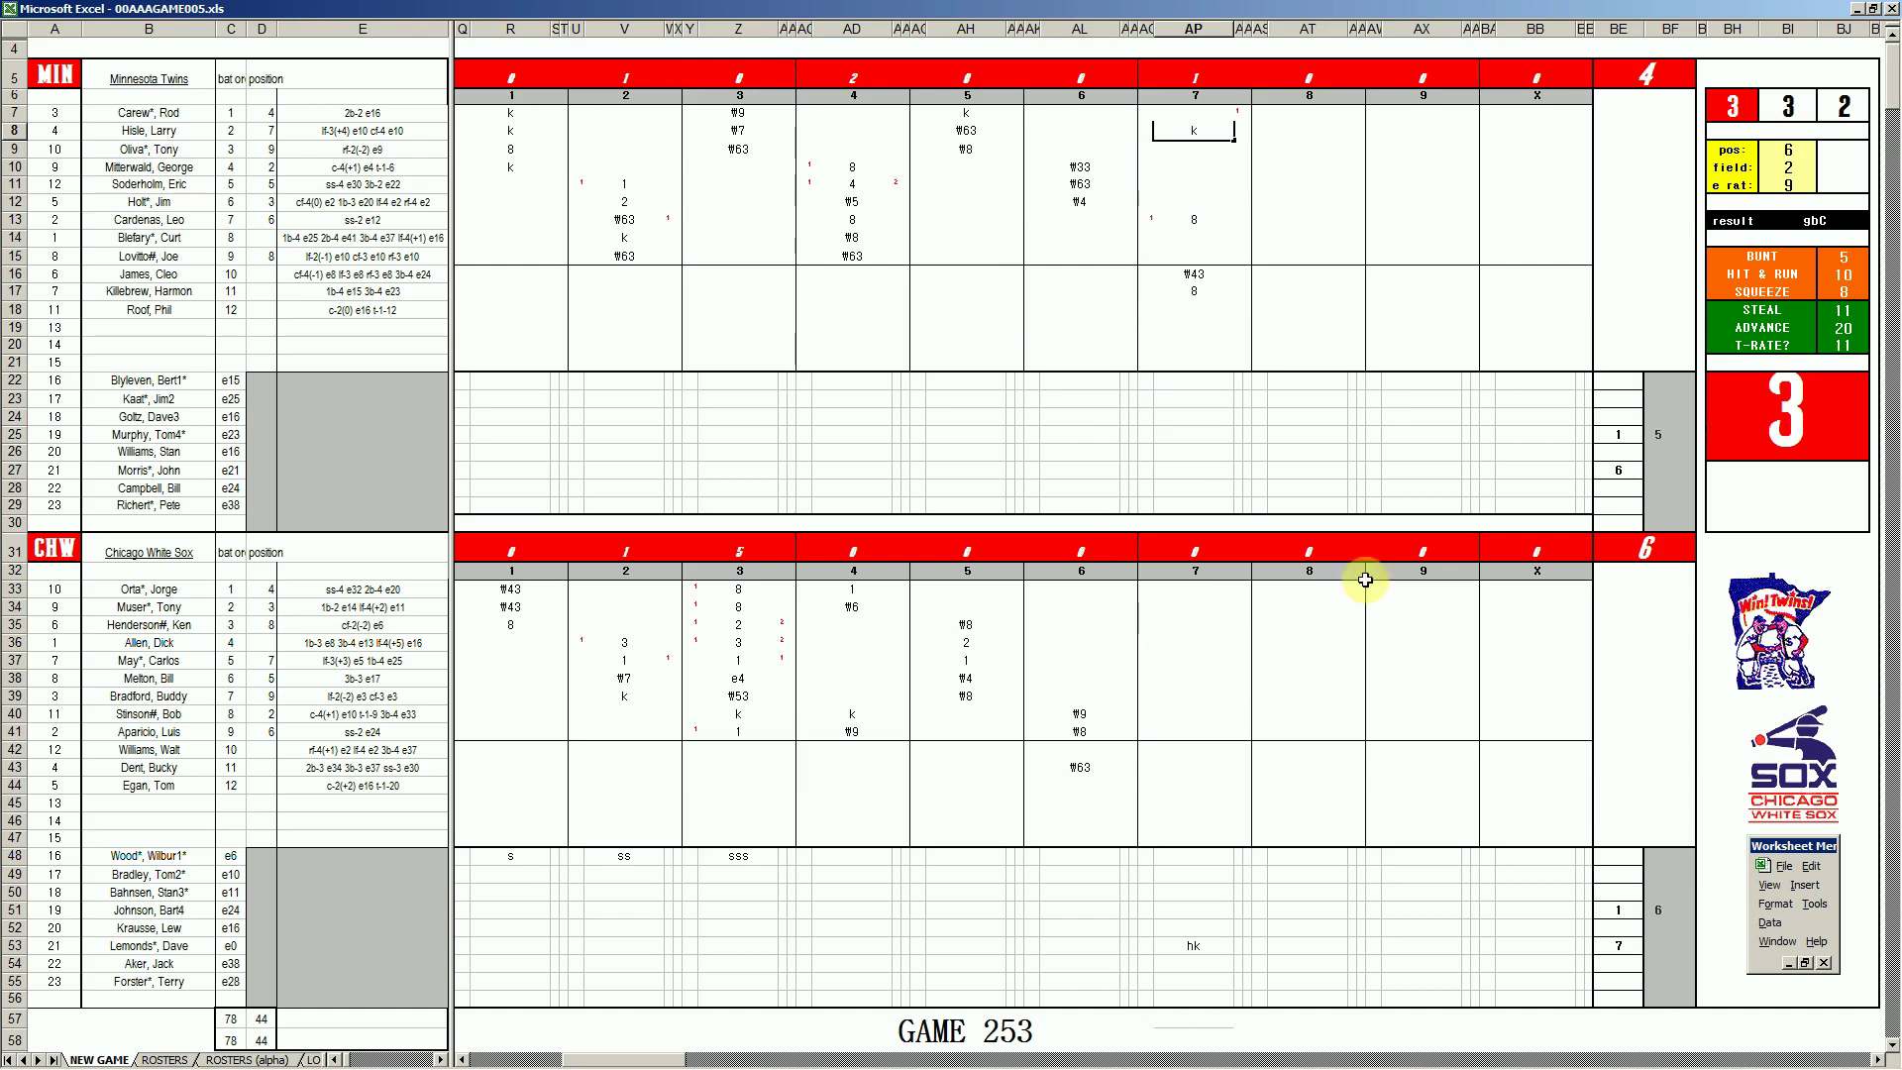
# - Switch to Spotify, play "I'm a Streaker Baby" from Light: On the South Side, and raise the playback volume slightly
pyautogui.click(1275, 1059)
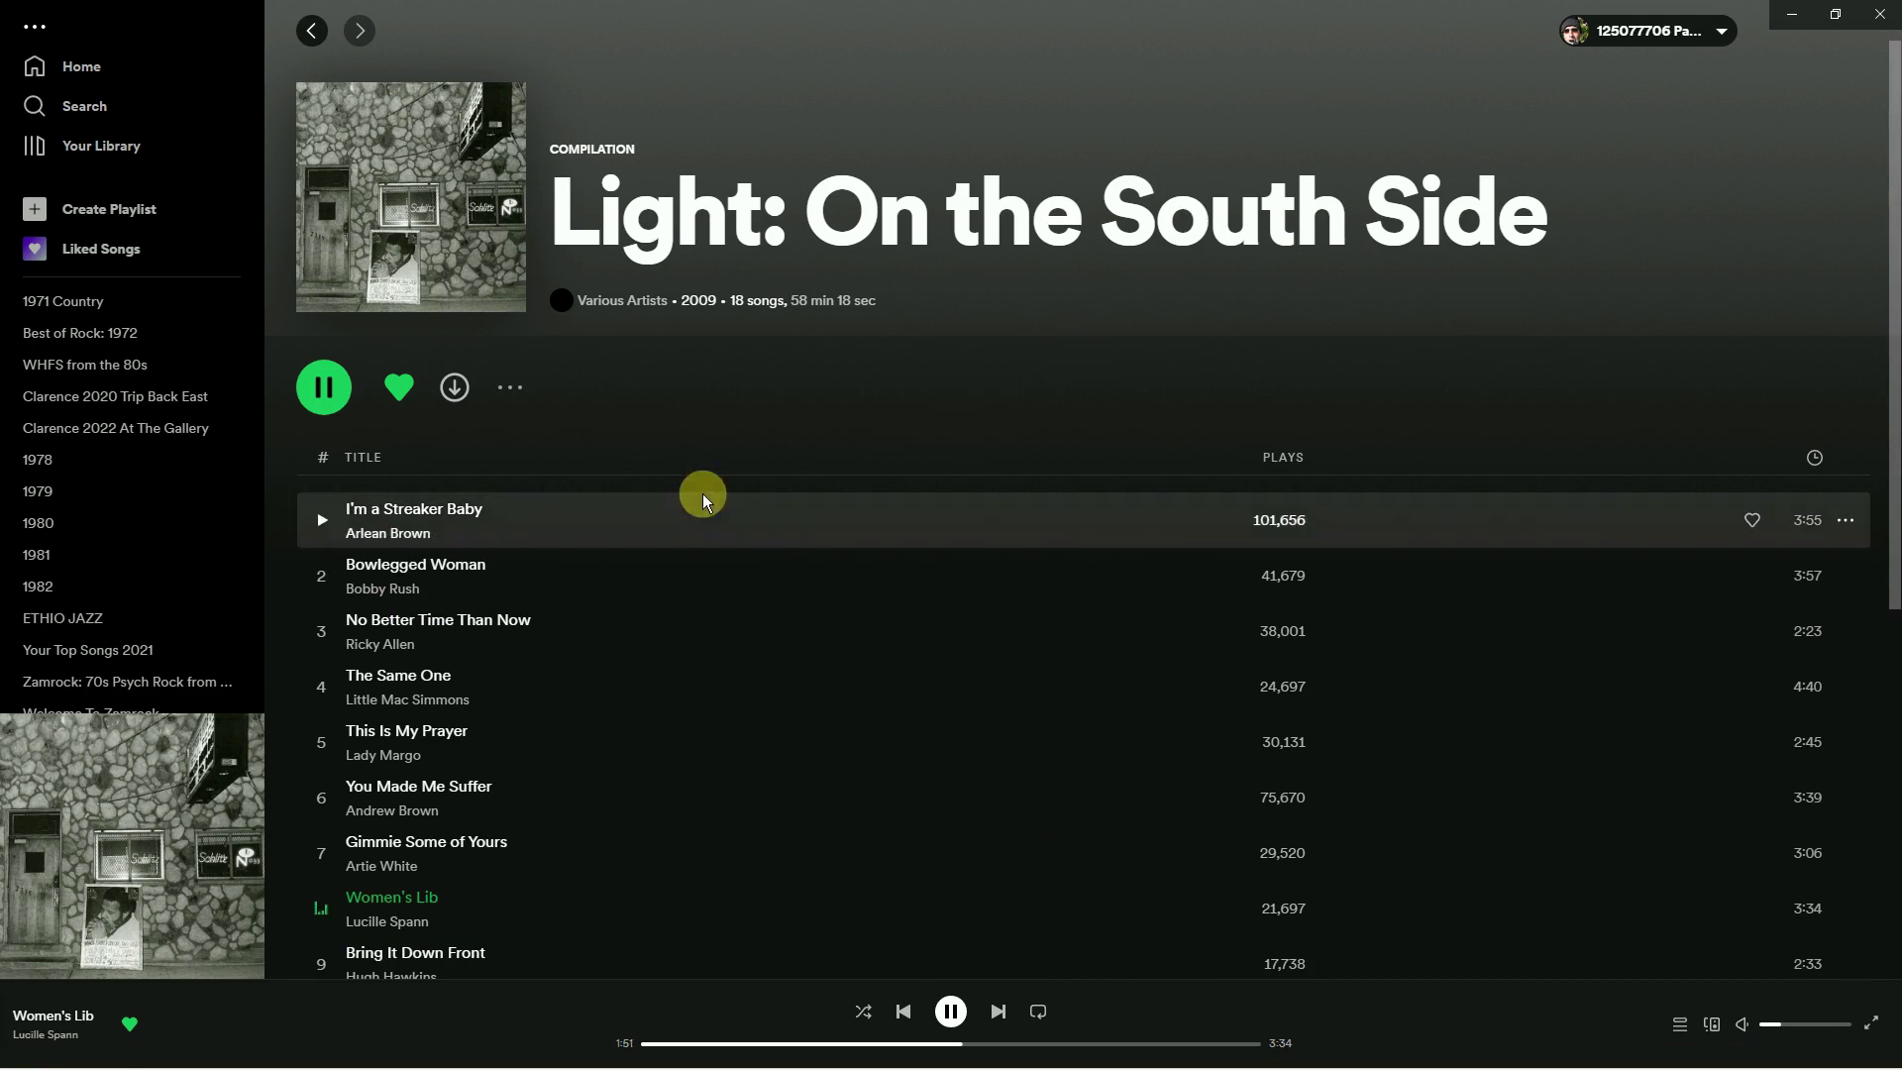
pyautogui.scroll(-2, 670, 541)
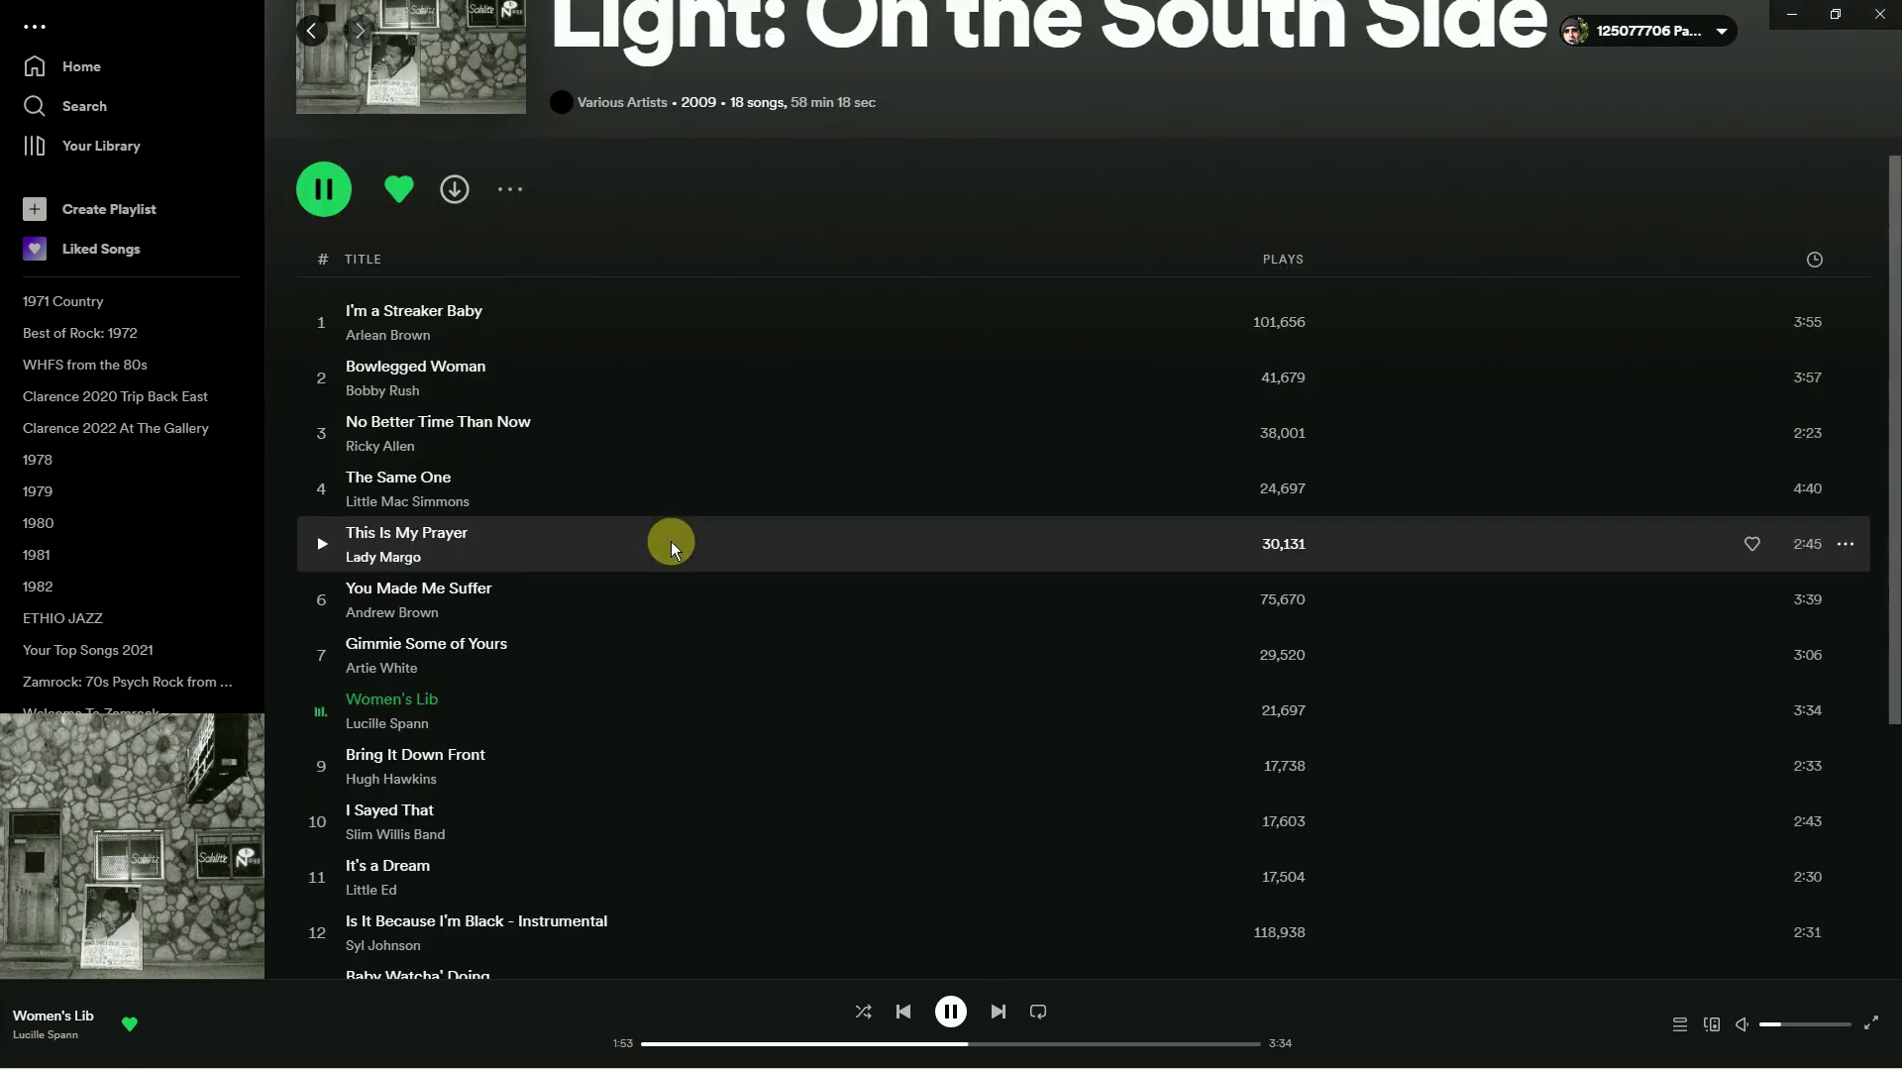
pyautogui.scroll(-2, 670, 541)
pyautogui.scroll(-2, 669, 541)
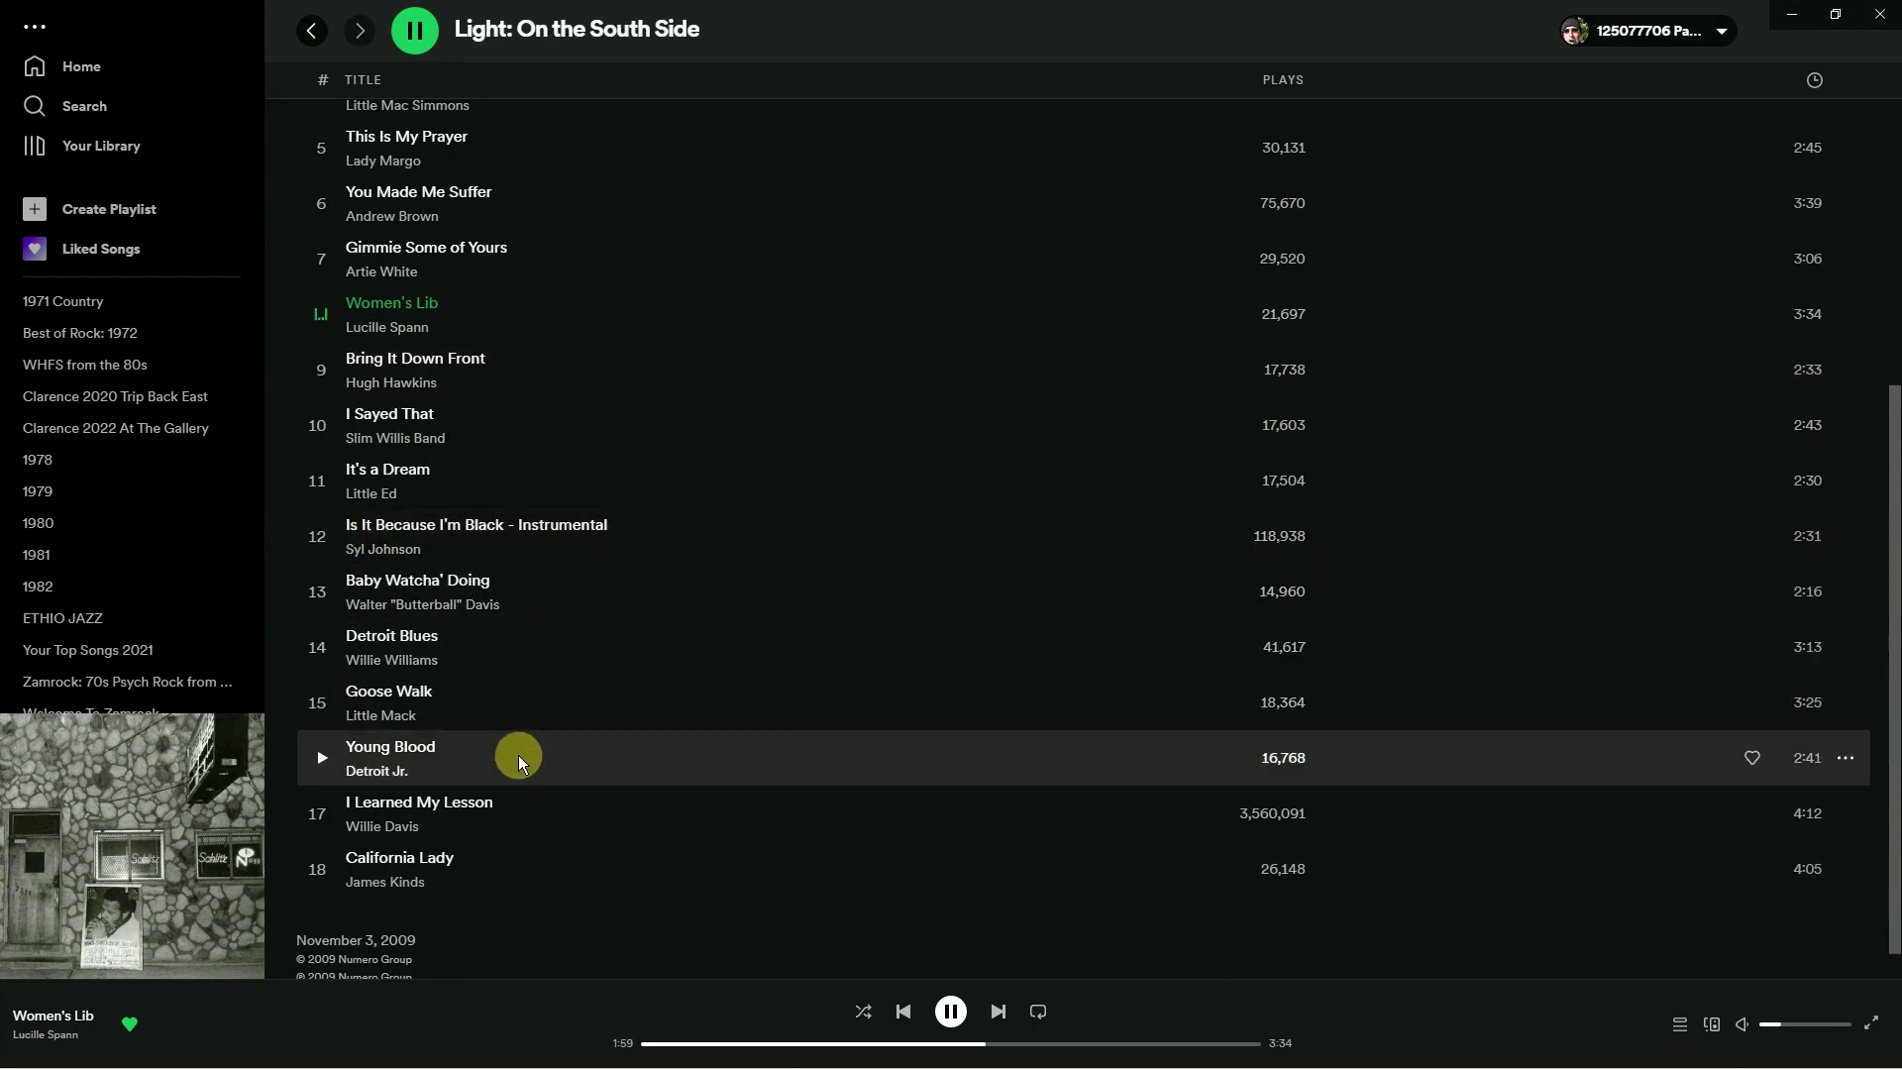
pyautogui.scroll(3, 568, 756)
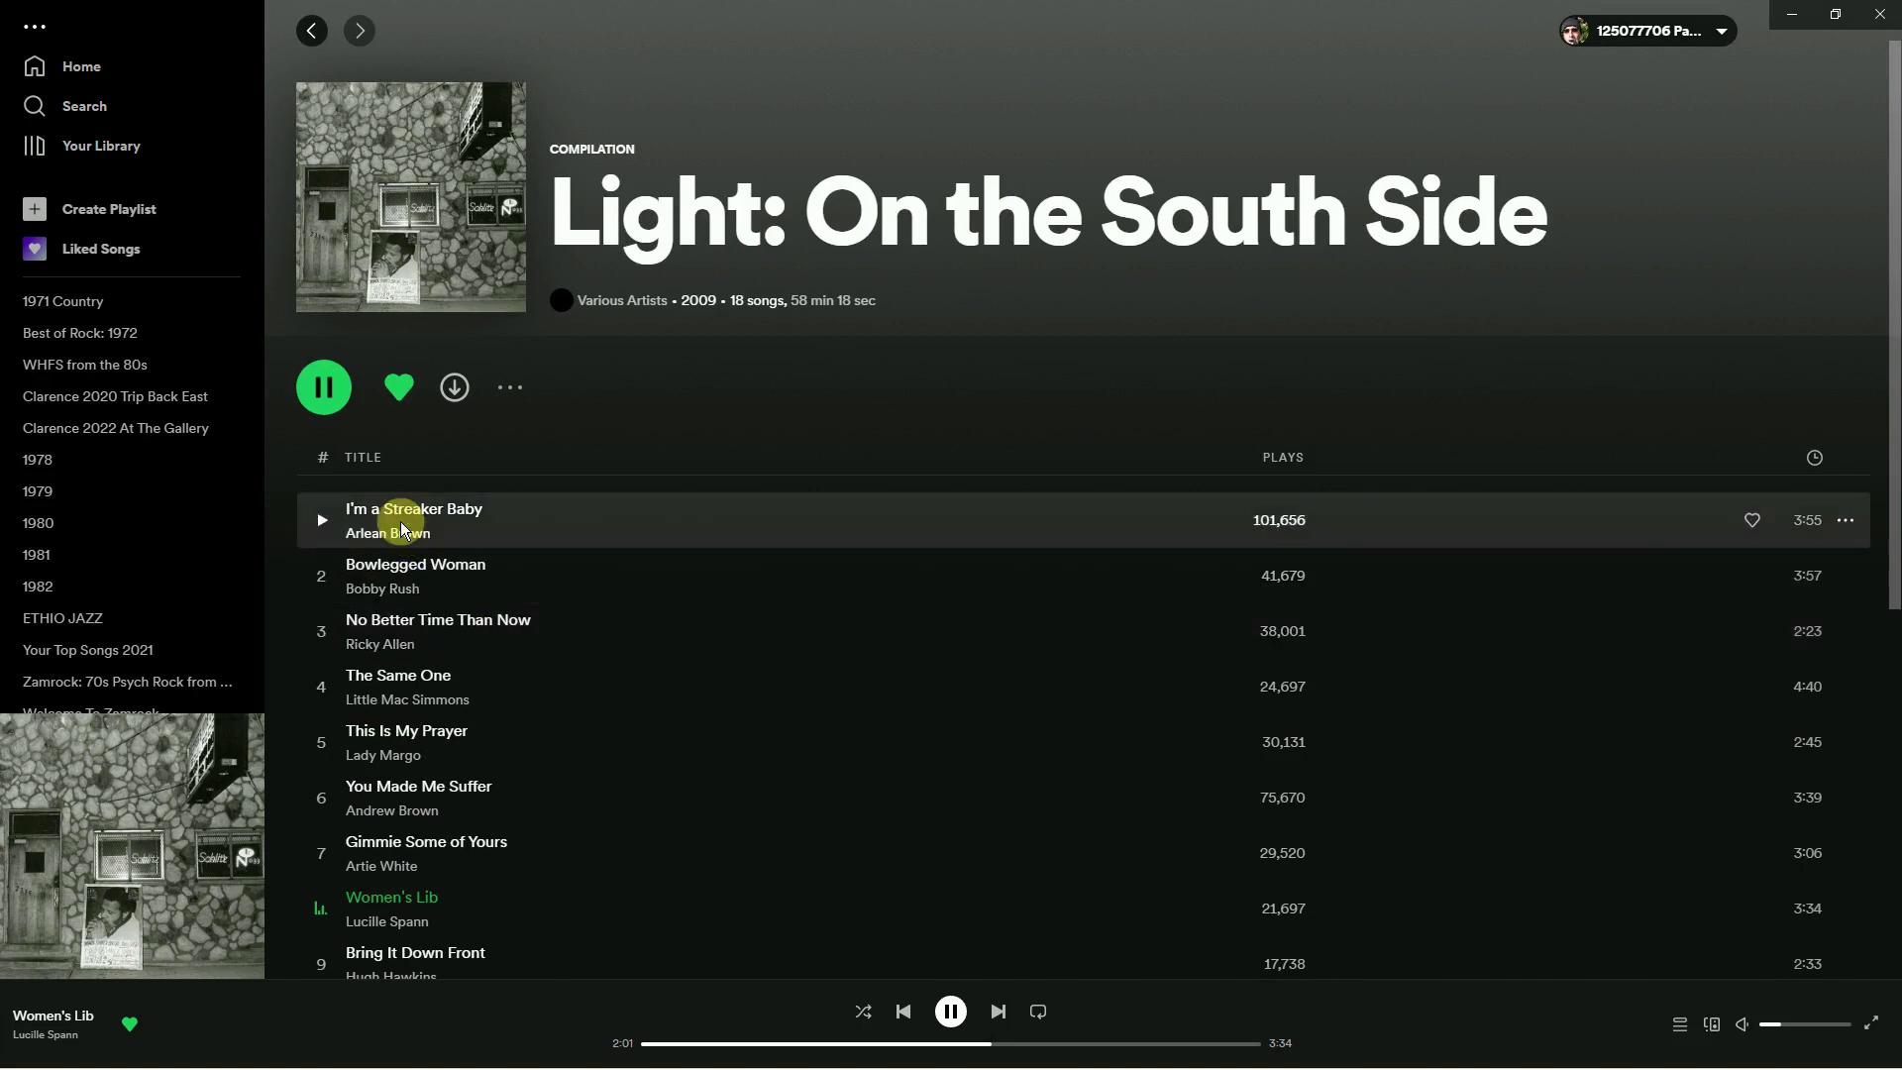
pyautogui.click(323, 520)
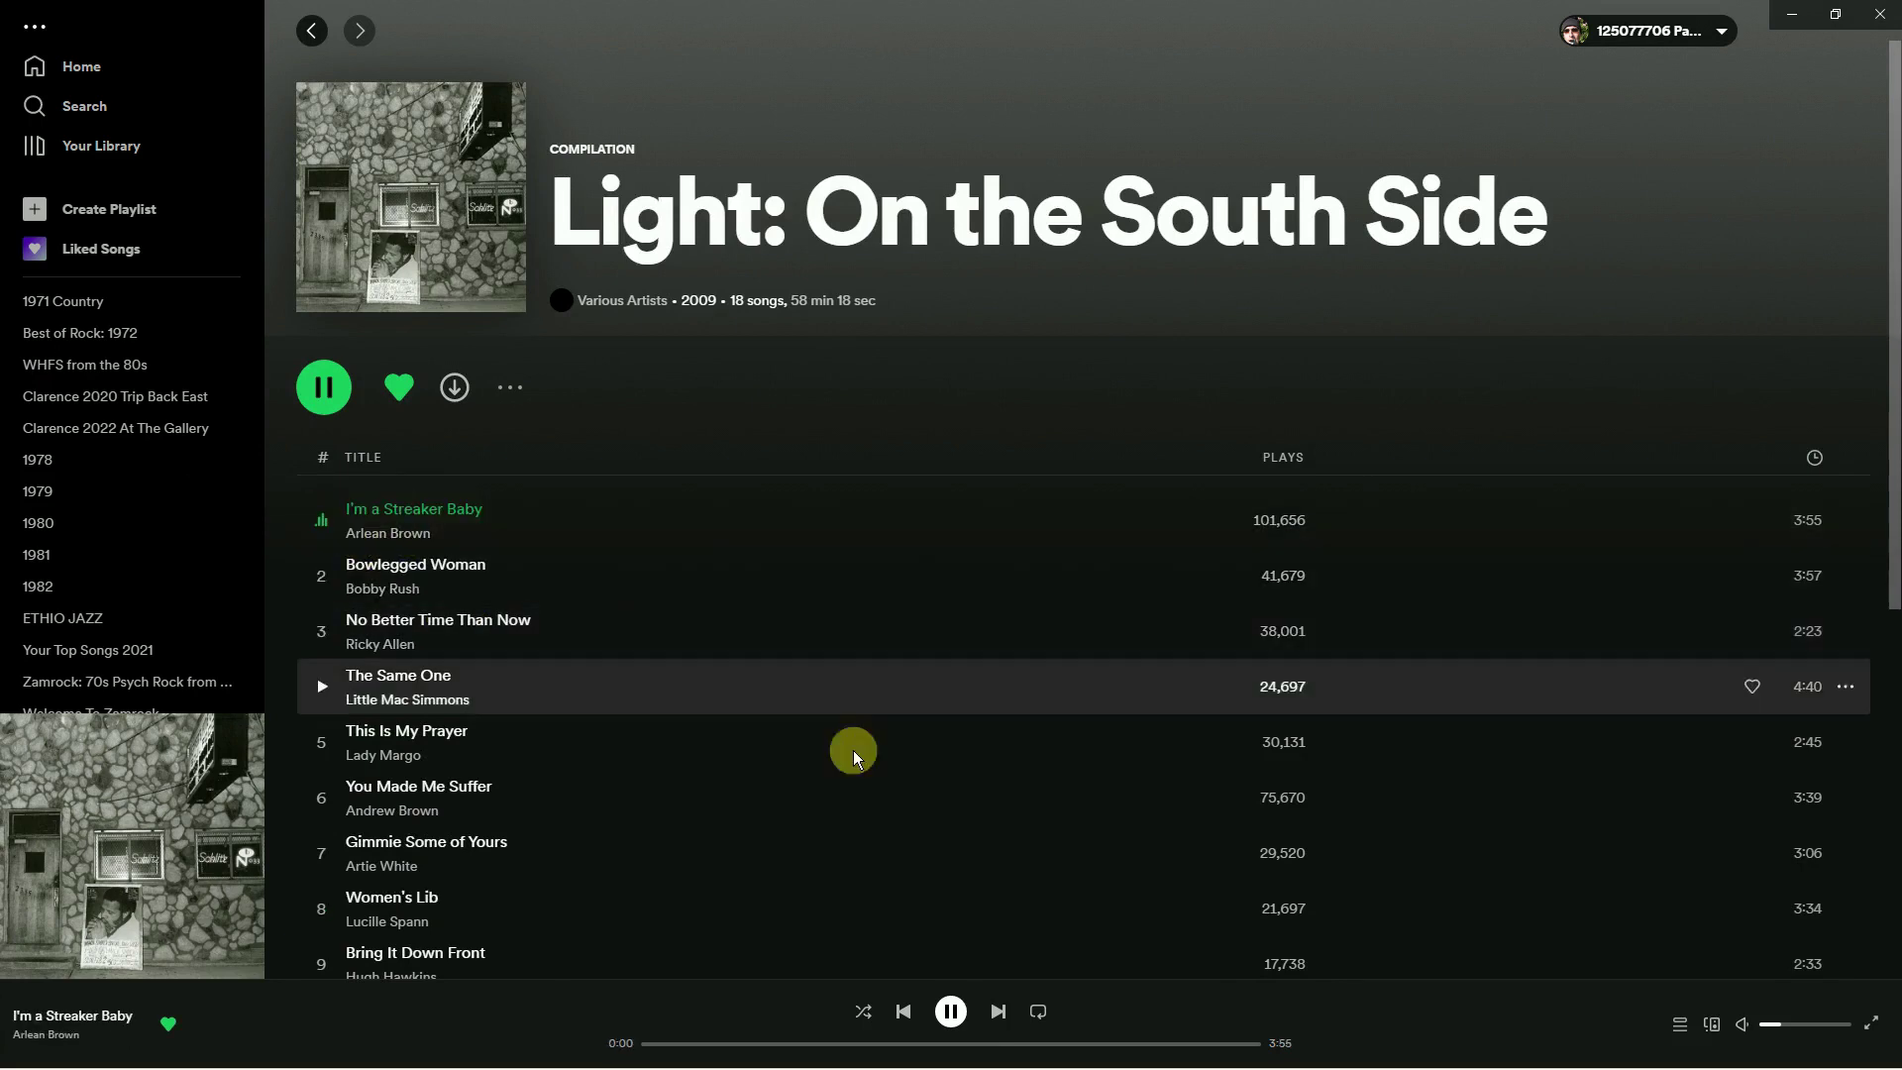
pyautogui.moveTo(1786, 1034); pyautogui.dragTo(1803, 1035)
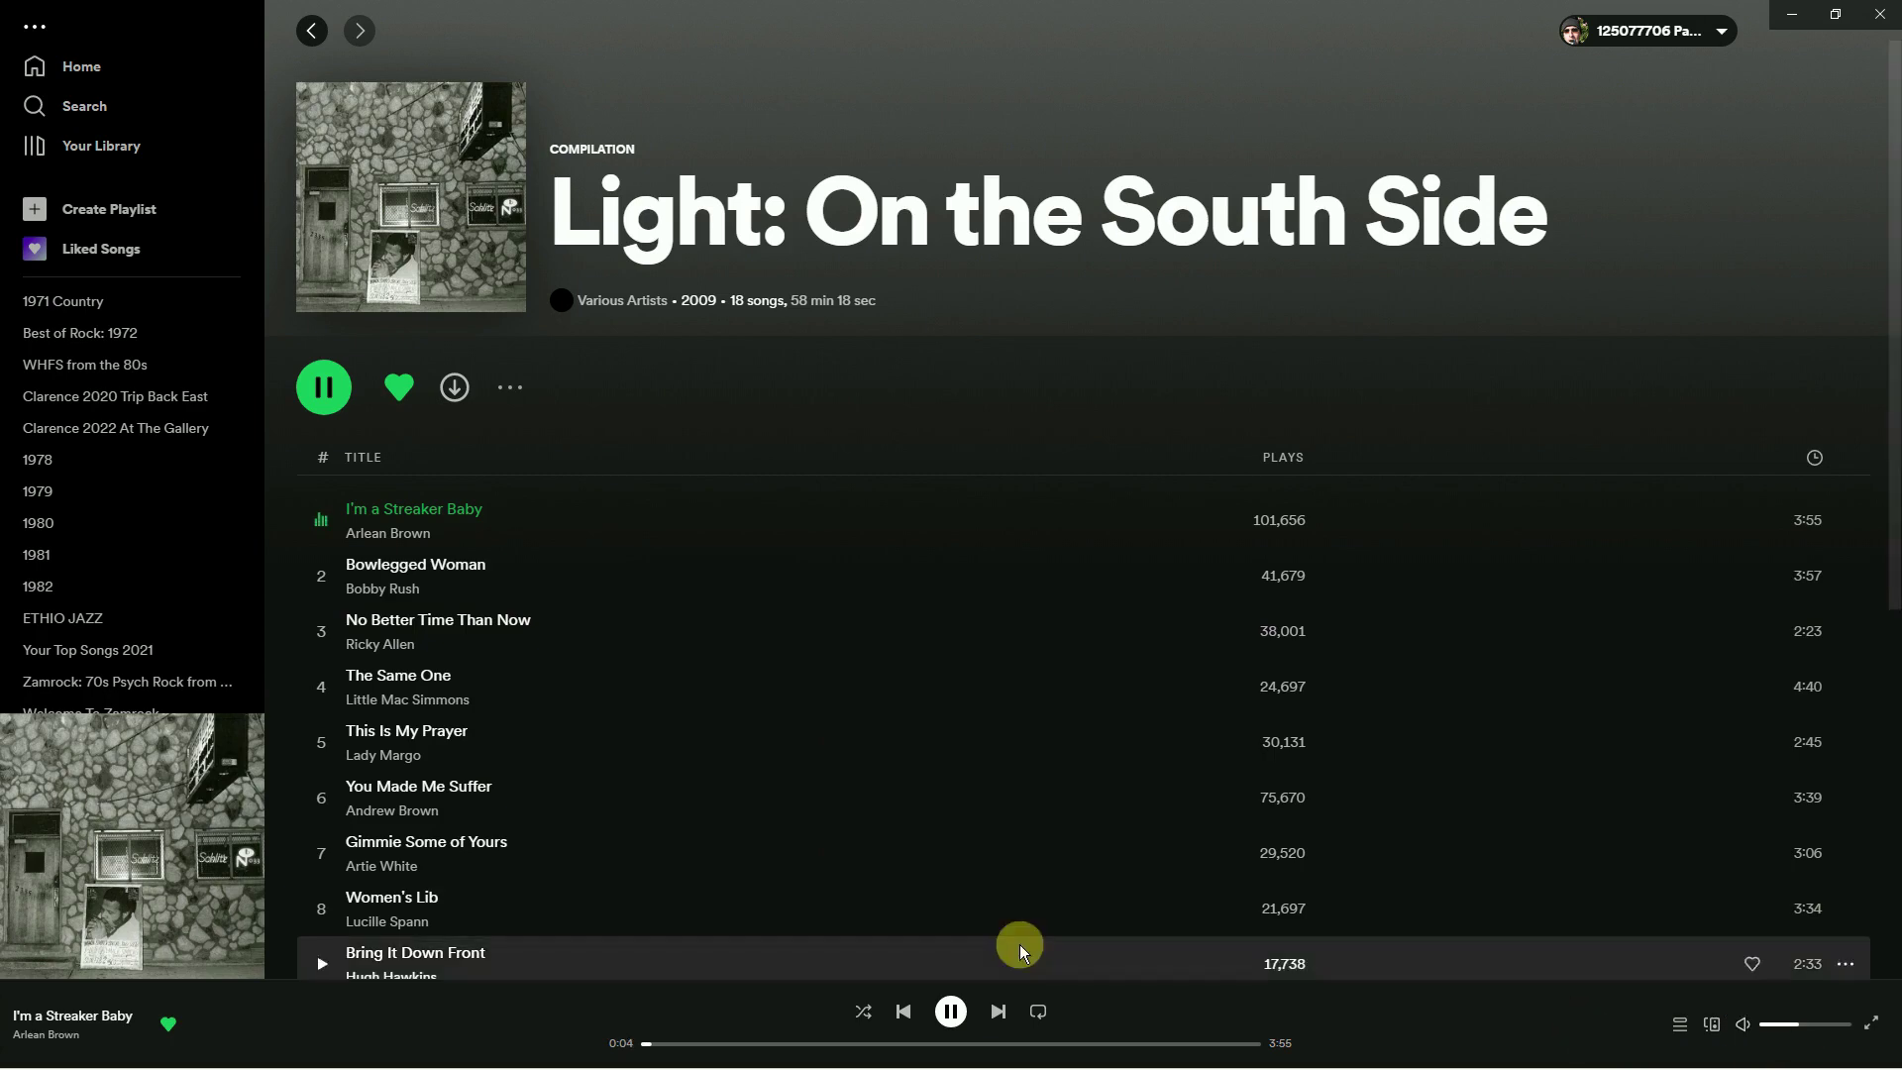
# - Return to the Excel scoresheet and record the White Sox's seventh inning with 1, #553, 8 and #7 for the second through fifth batters
pyautogui.click(266, 1055)
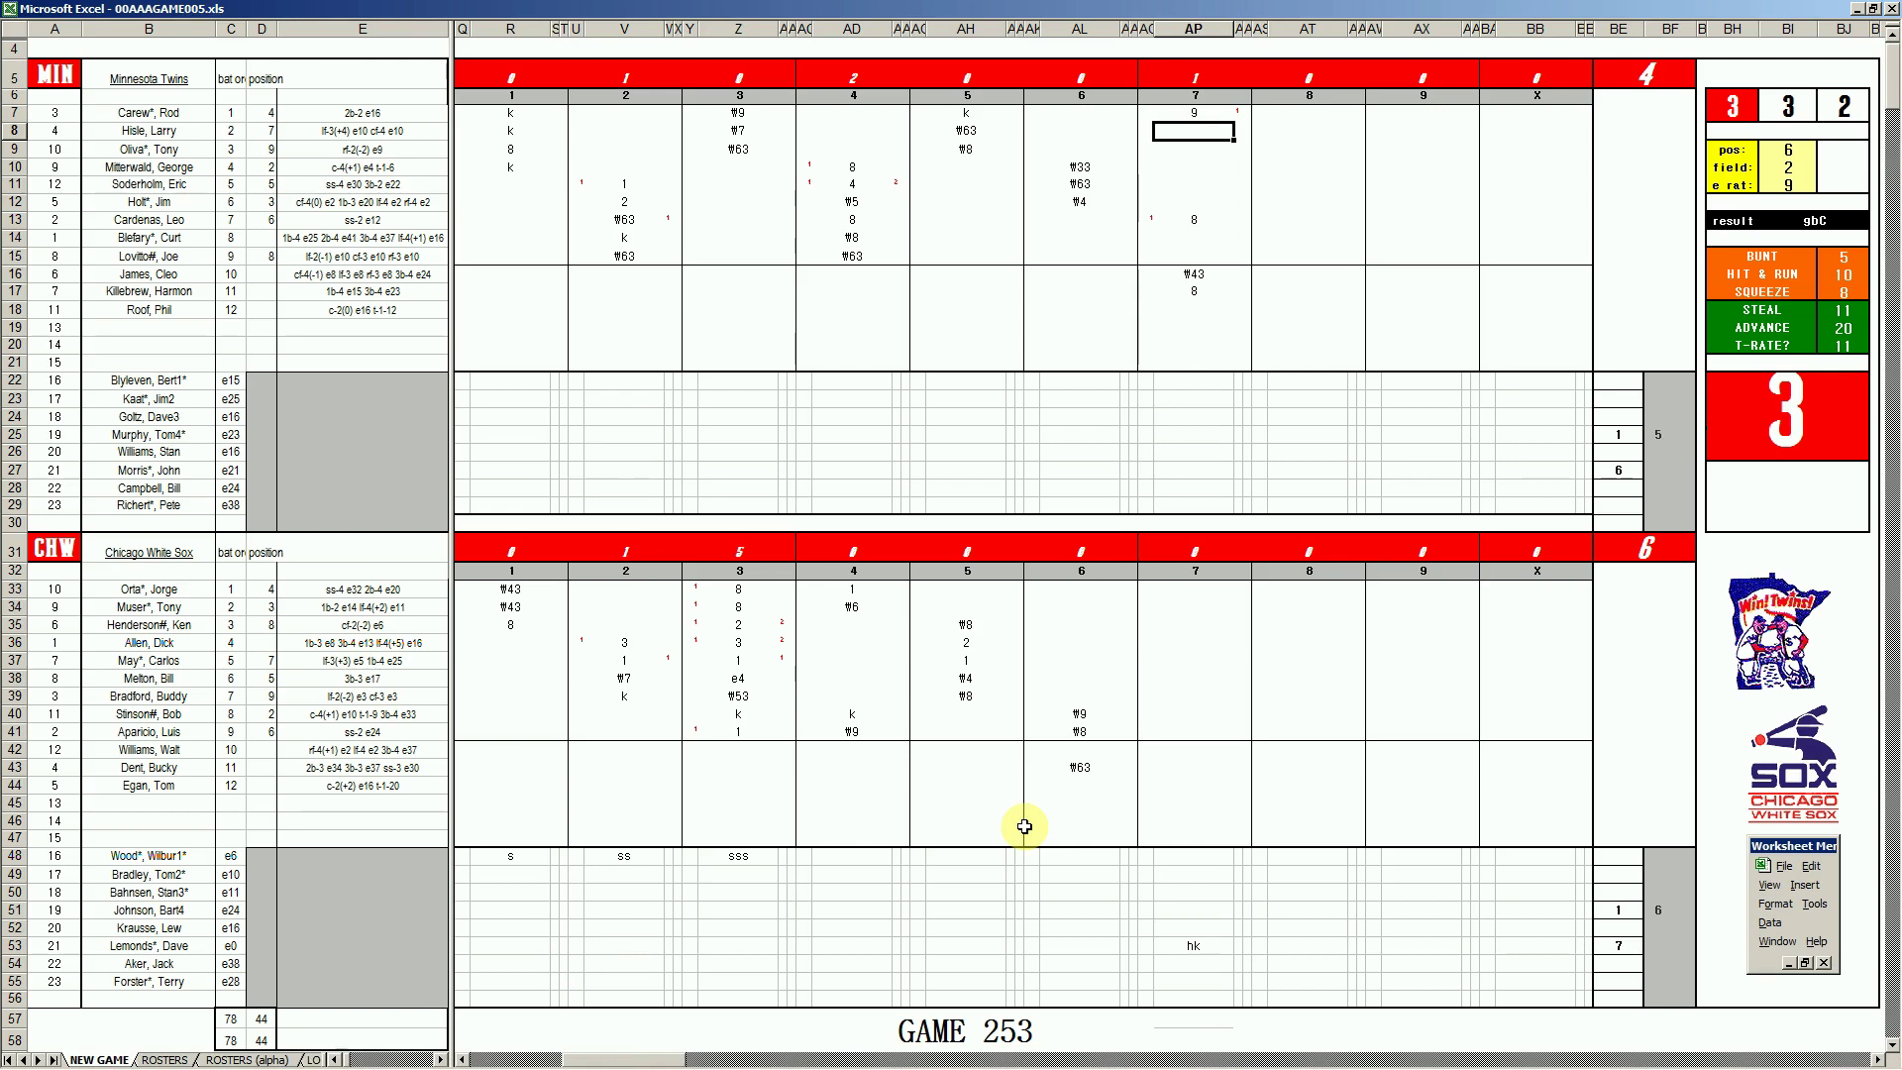
pyautogui.click(1194, 594)
pyautogui.press('Down')
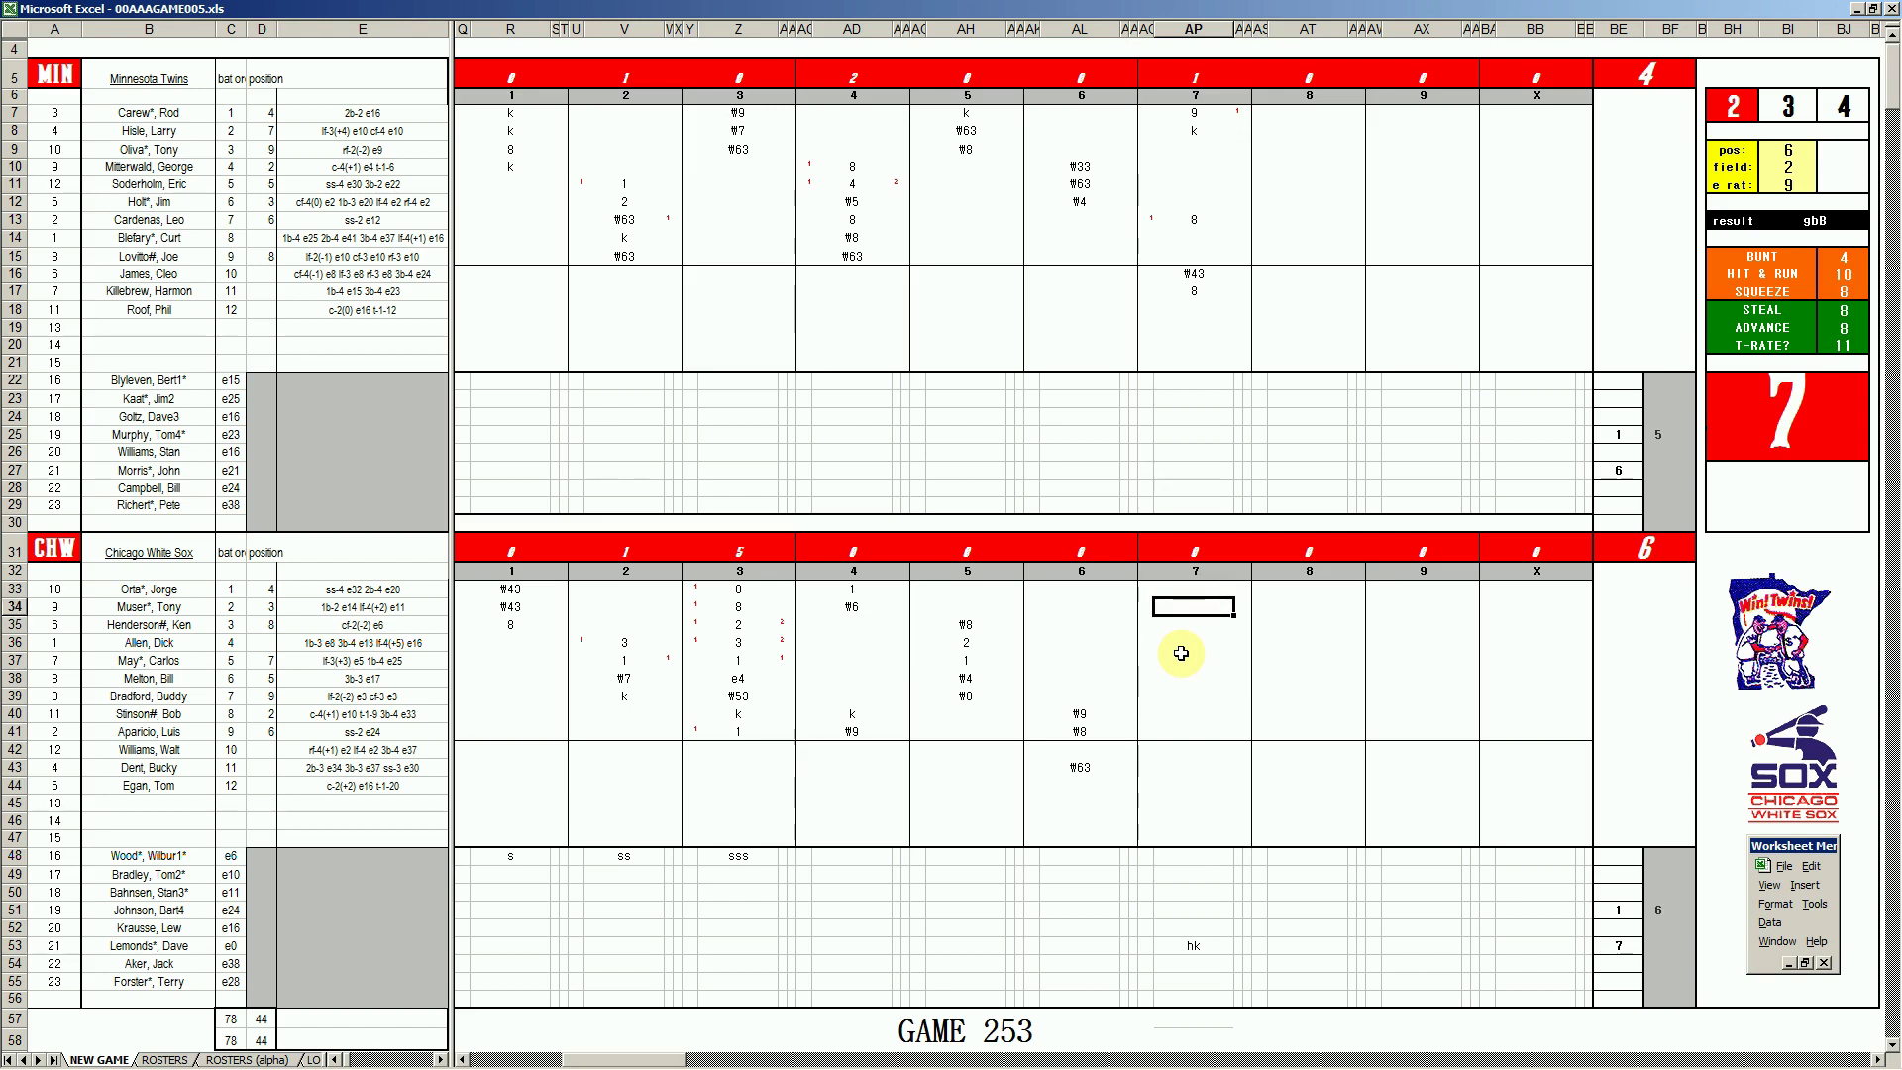
pyautogui.write('1')
pyautogui.press('Return')
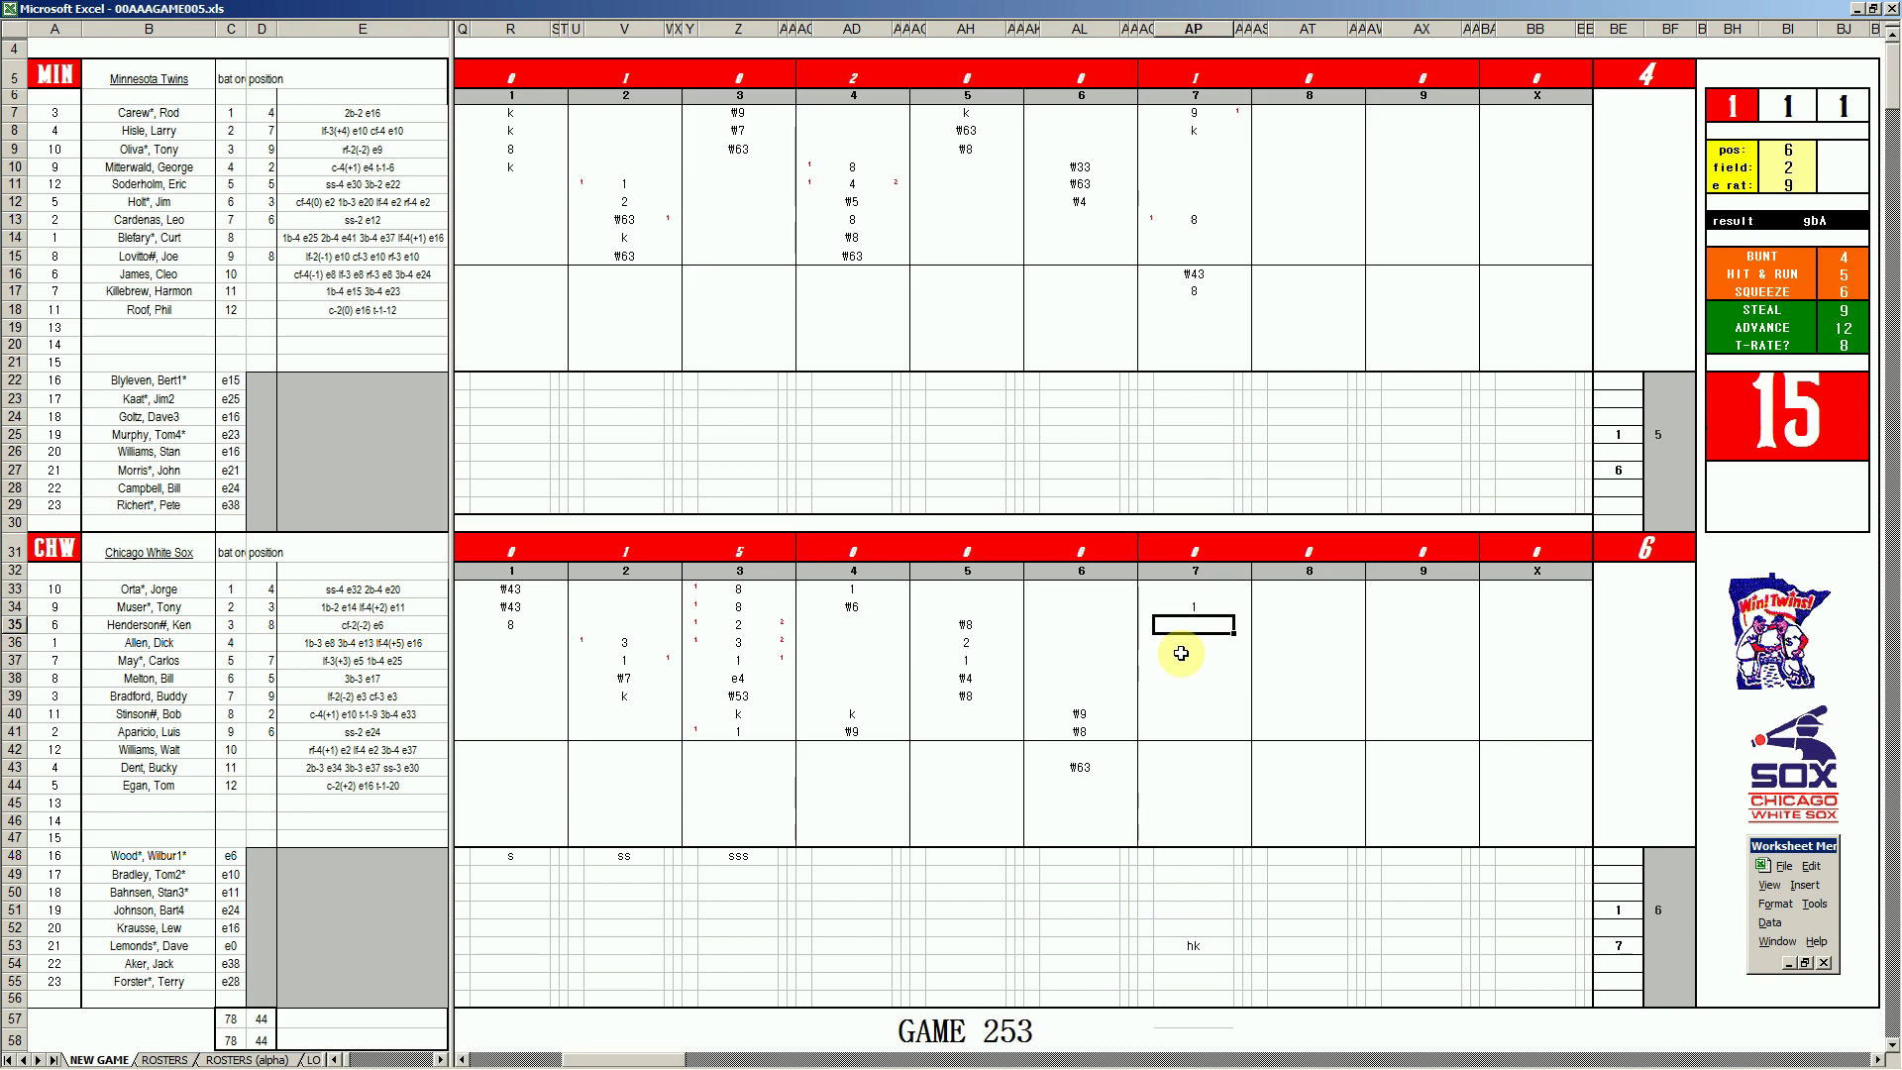
pyautogui.write('#553')
pyautogui.press('Return')
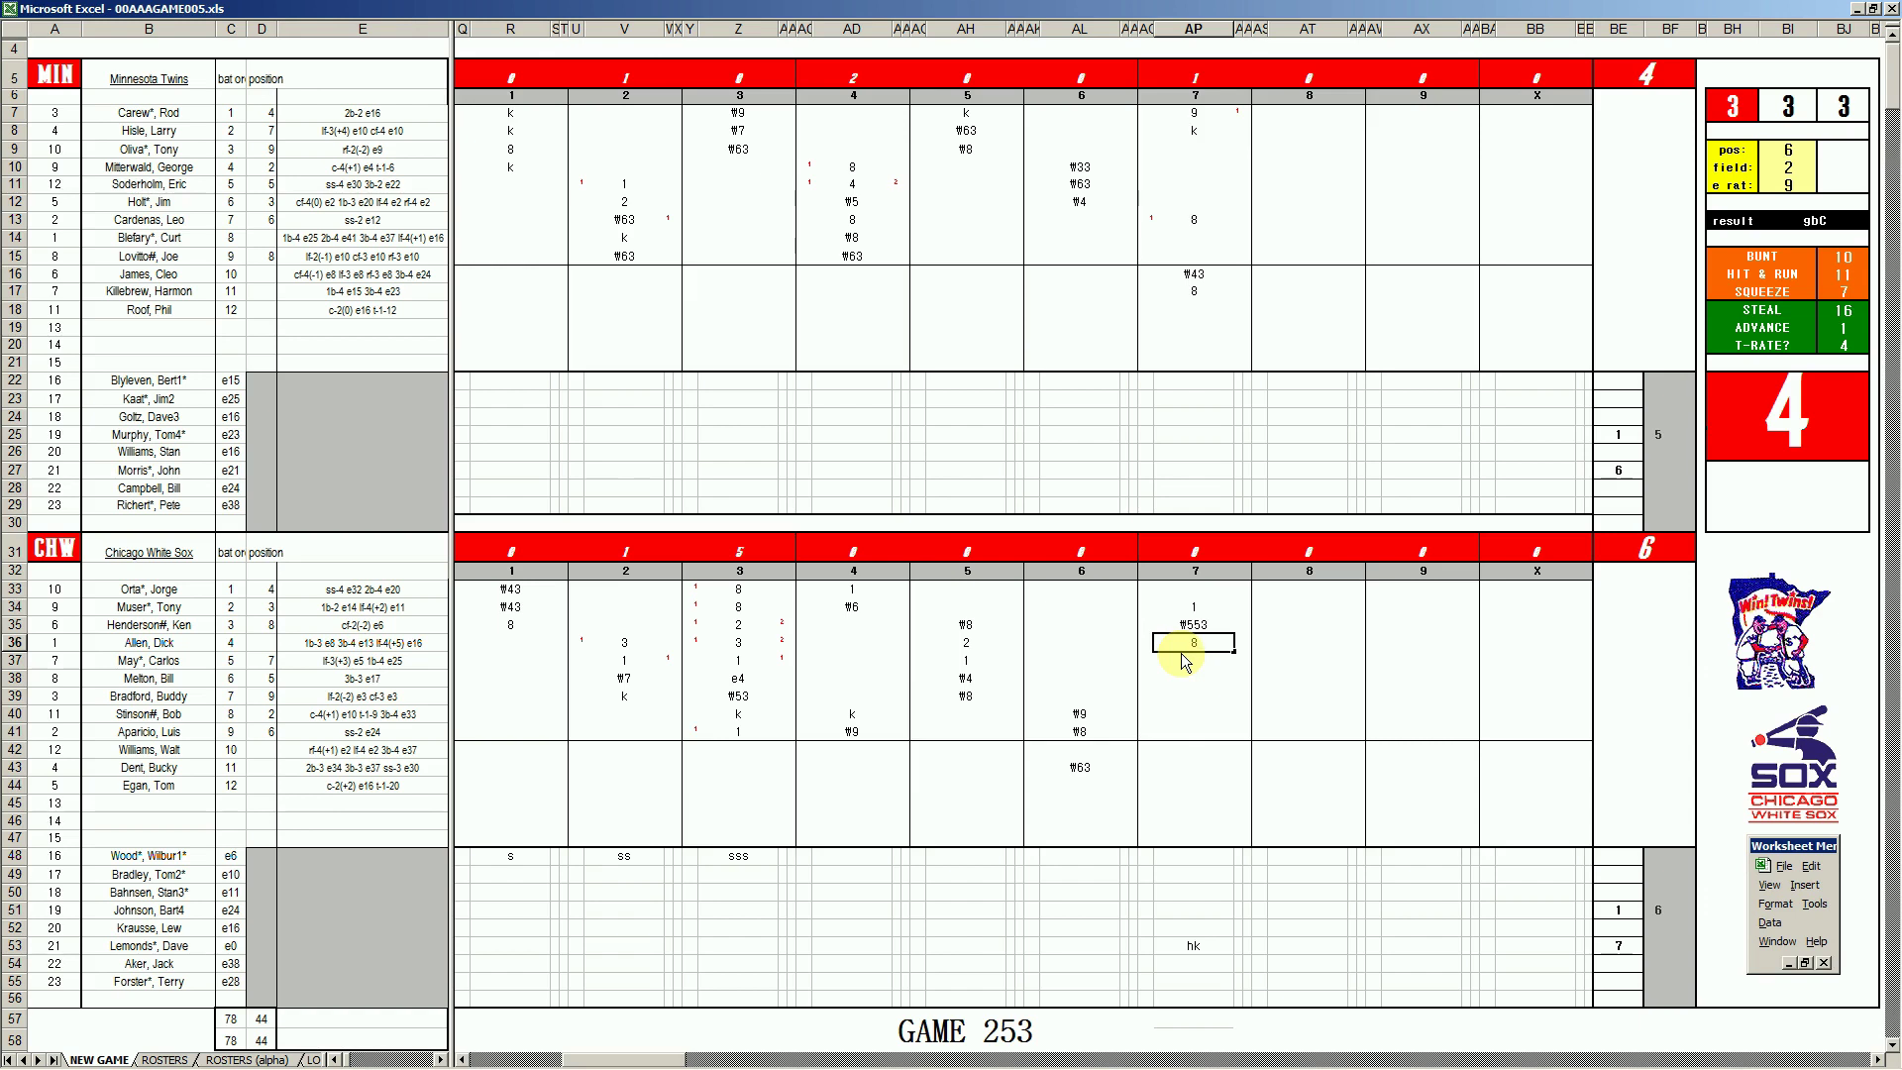
pyautogui.press('Return')
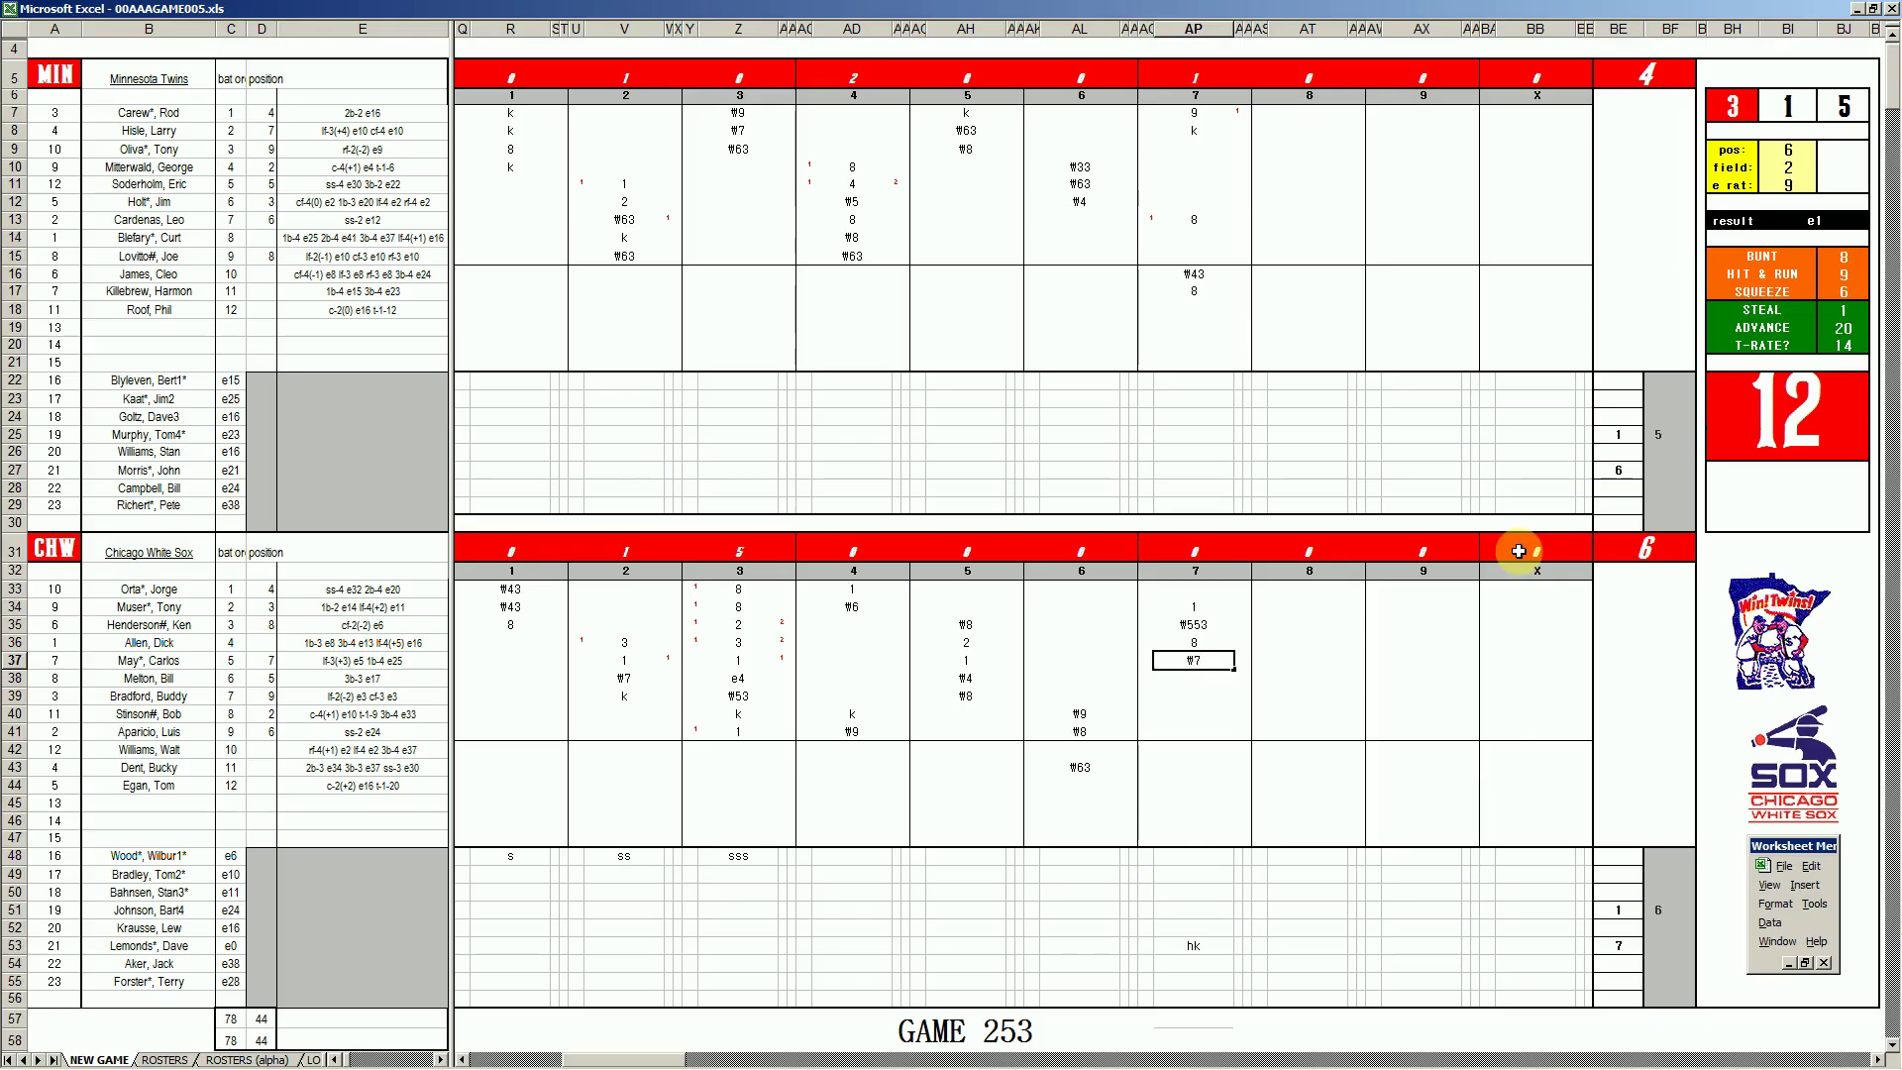
# - Switch to Spotify, lower the playback volume, and return to the Excel scoresheet
pyautogui.click(1248, 1058)
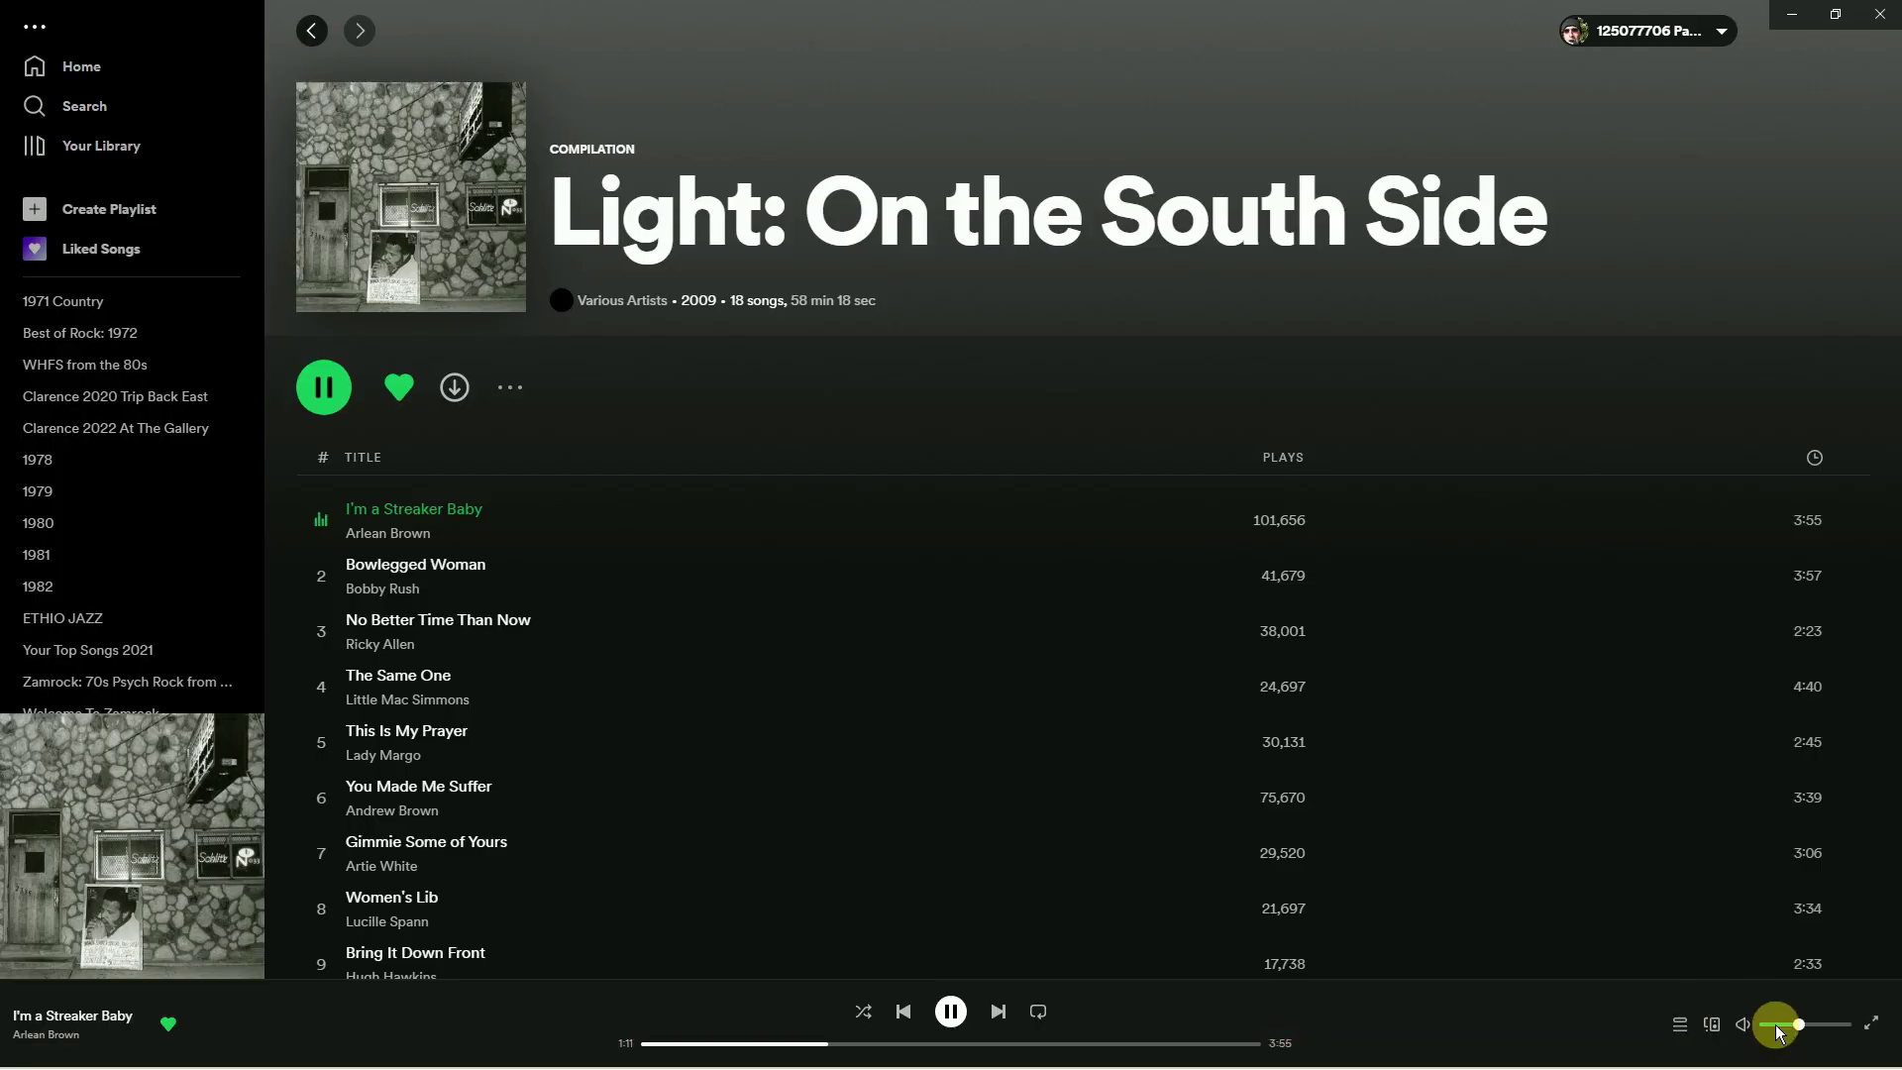
pyautogui.click(1776, 1027)
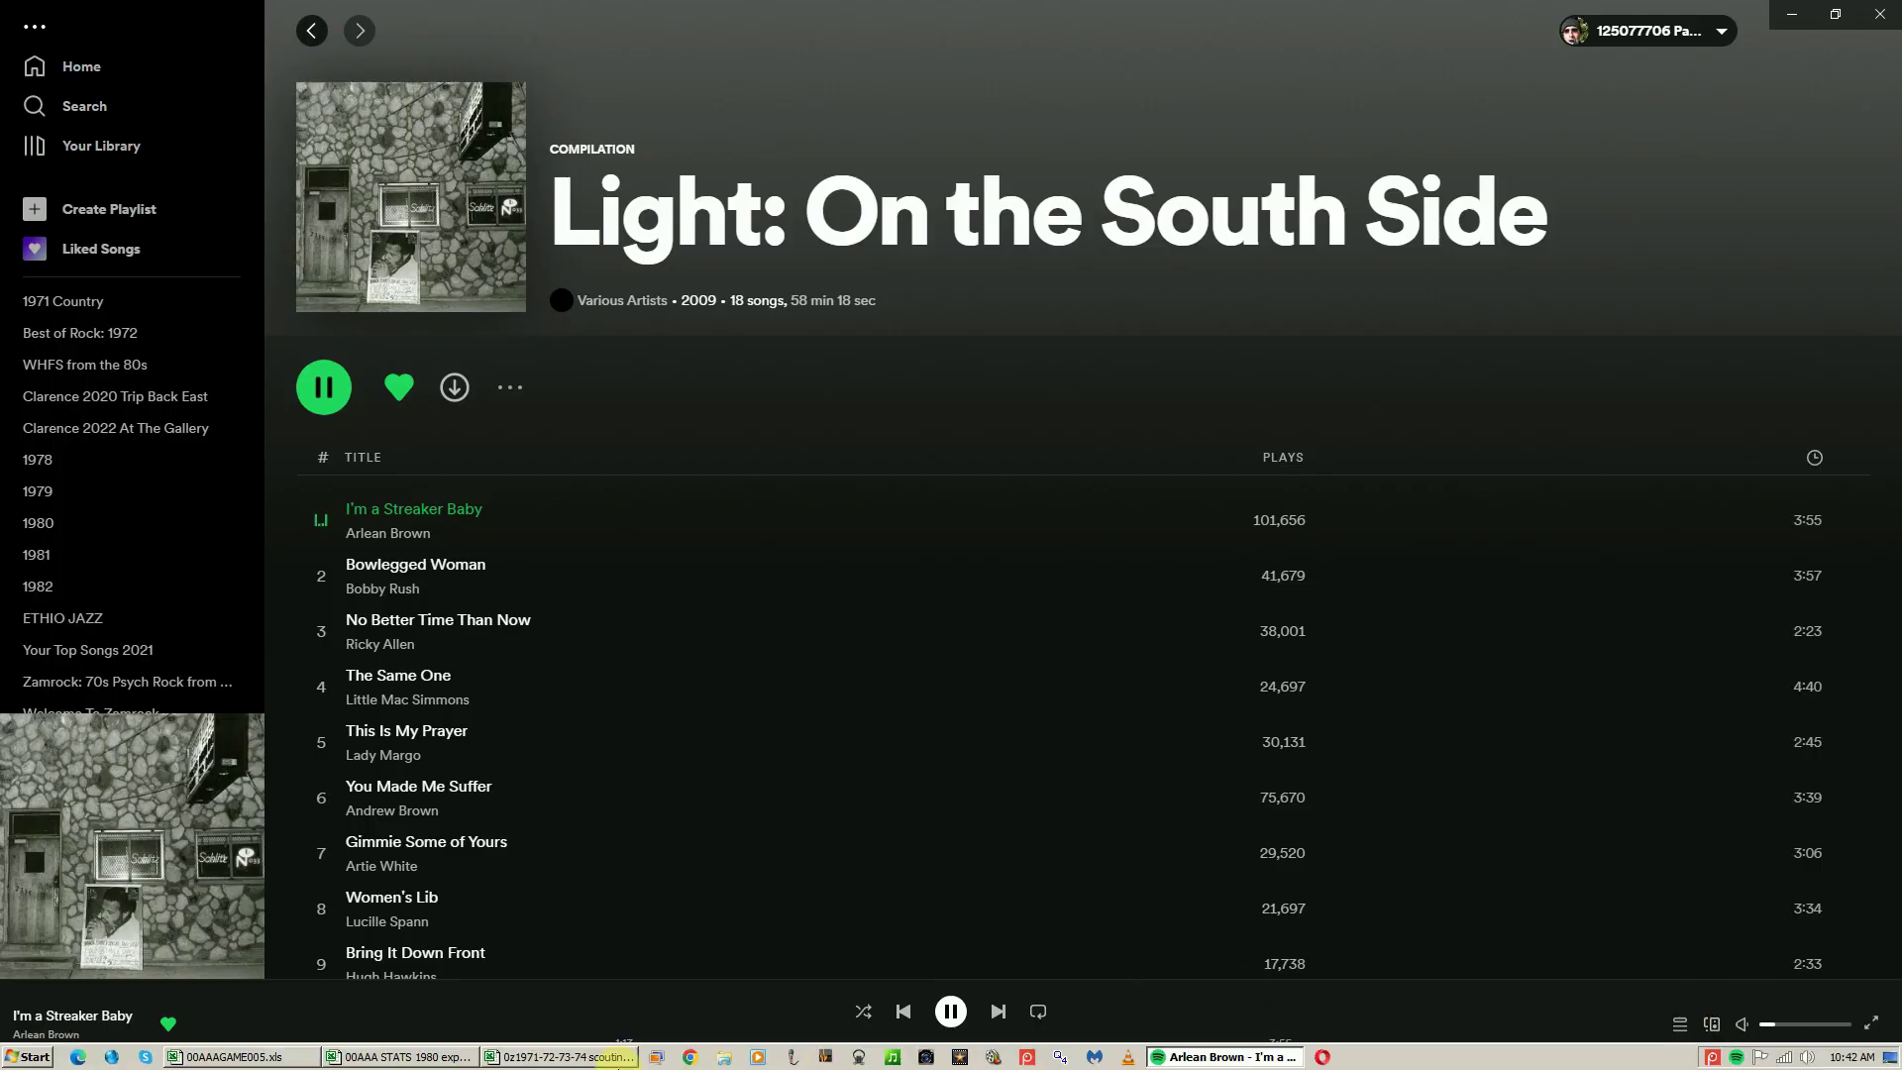
pyautogui.click(297, 1056)
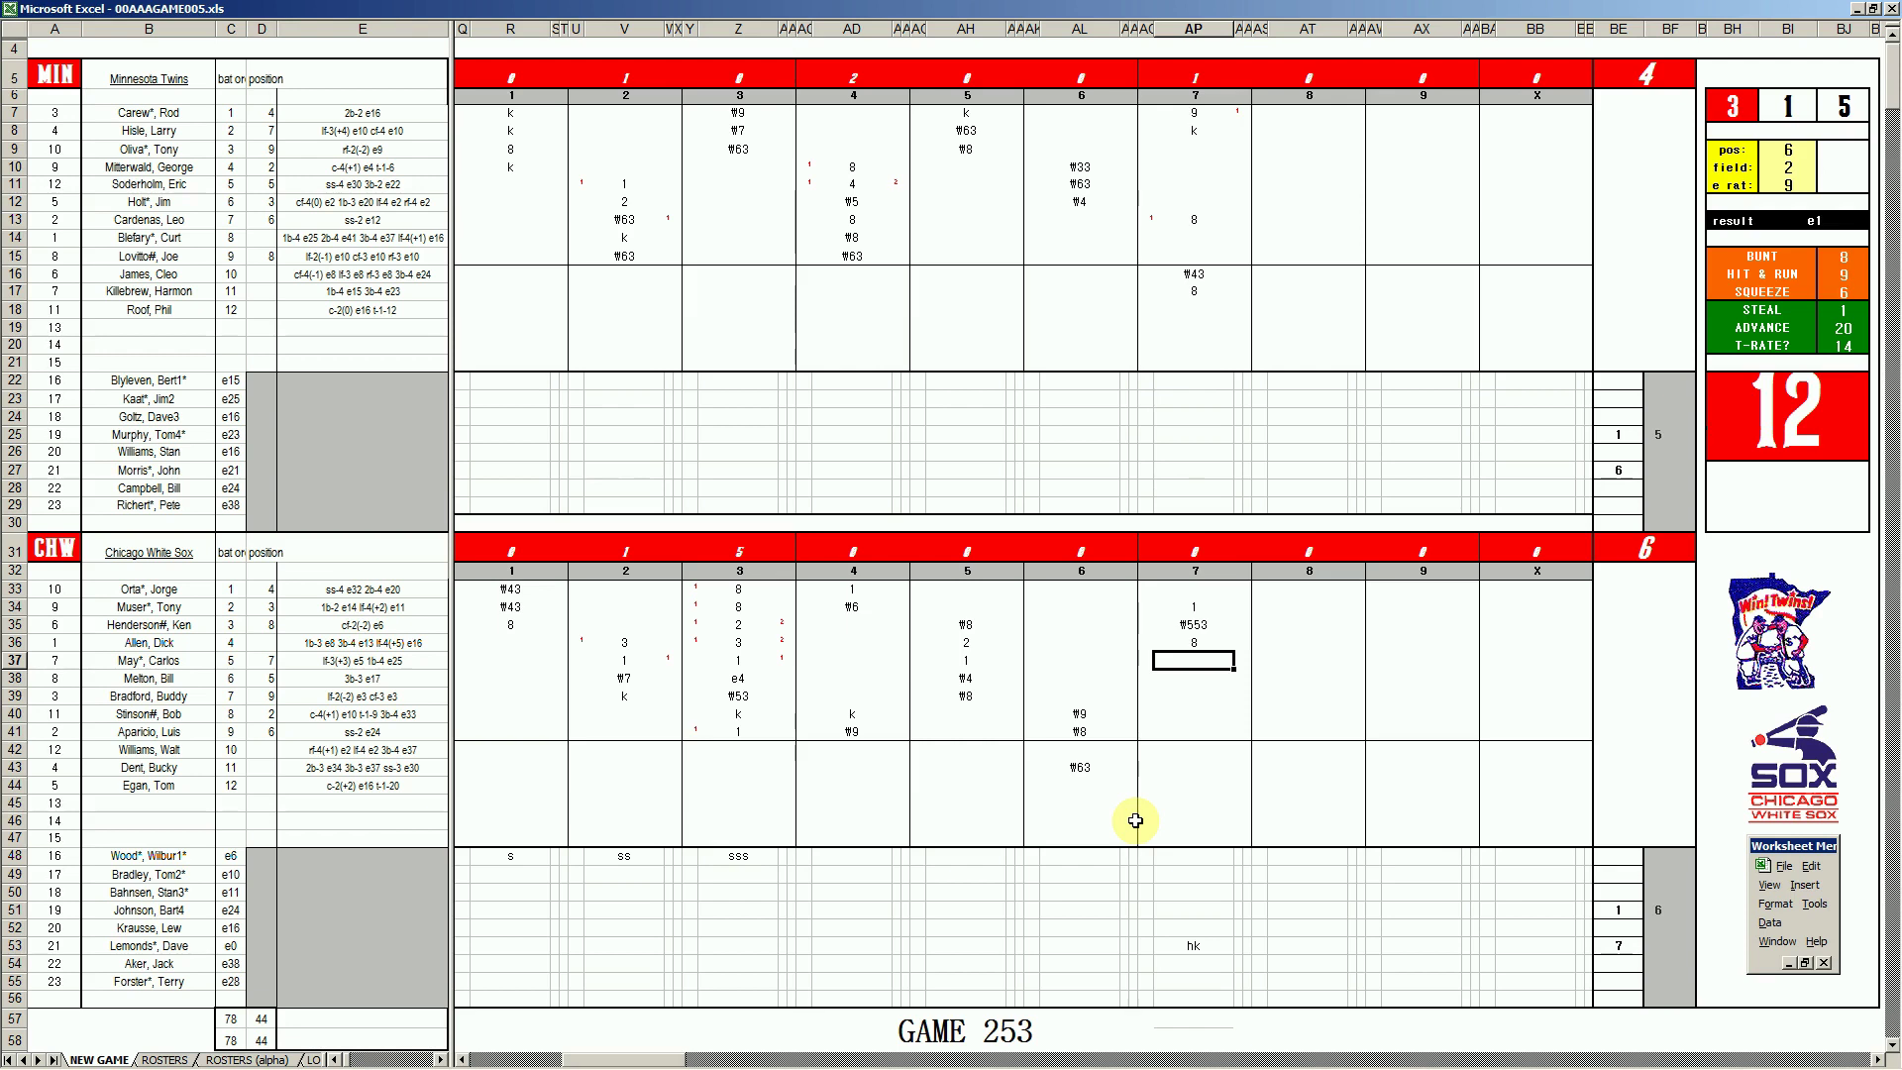
# - Record #33 for the Twins' third batter in the eighth inning and credit the White Sox pitcher in row 53 with 1 1/3 innings
pyautogui.click(1295, 147)
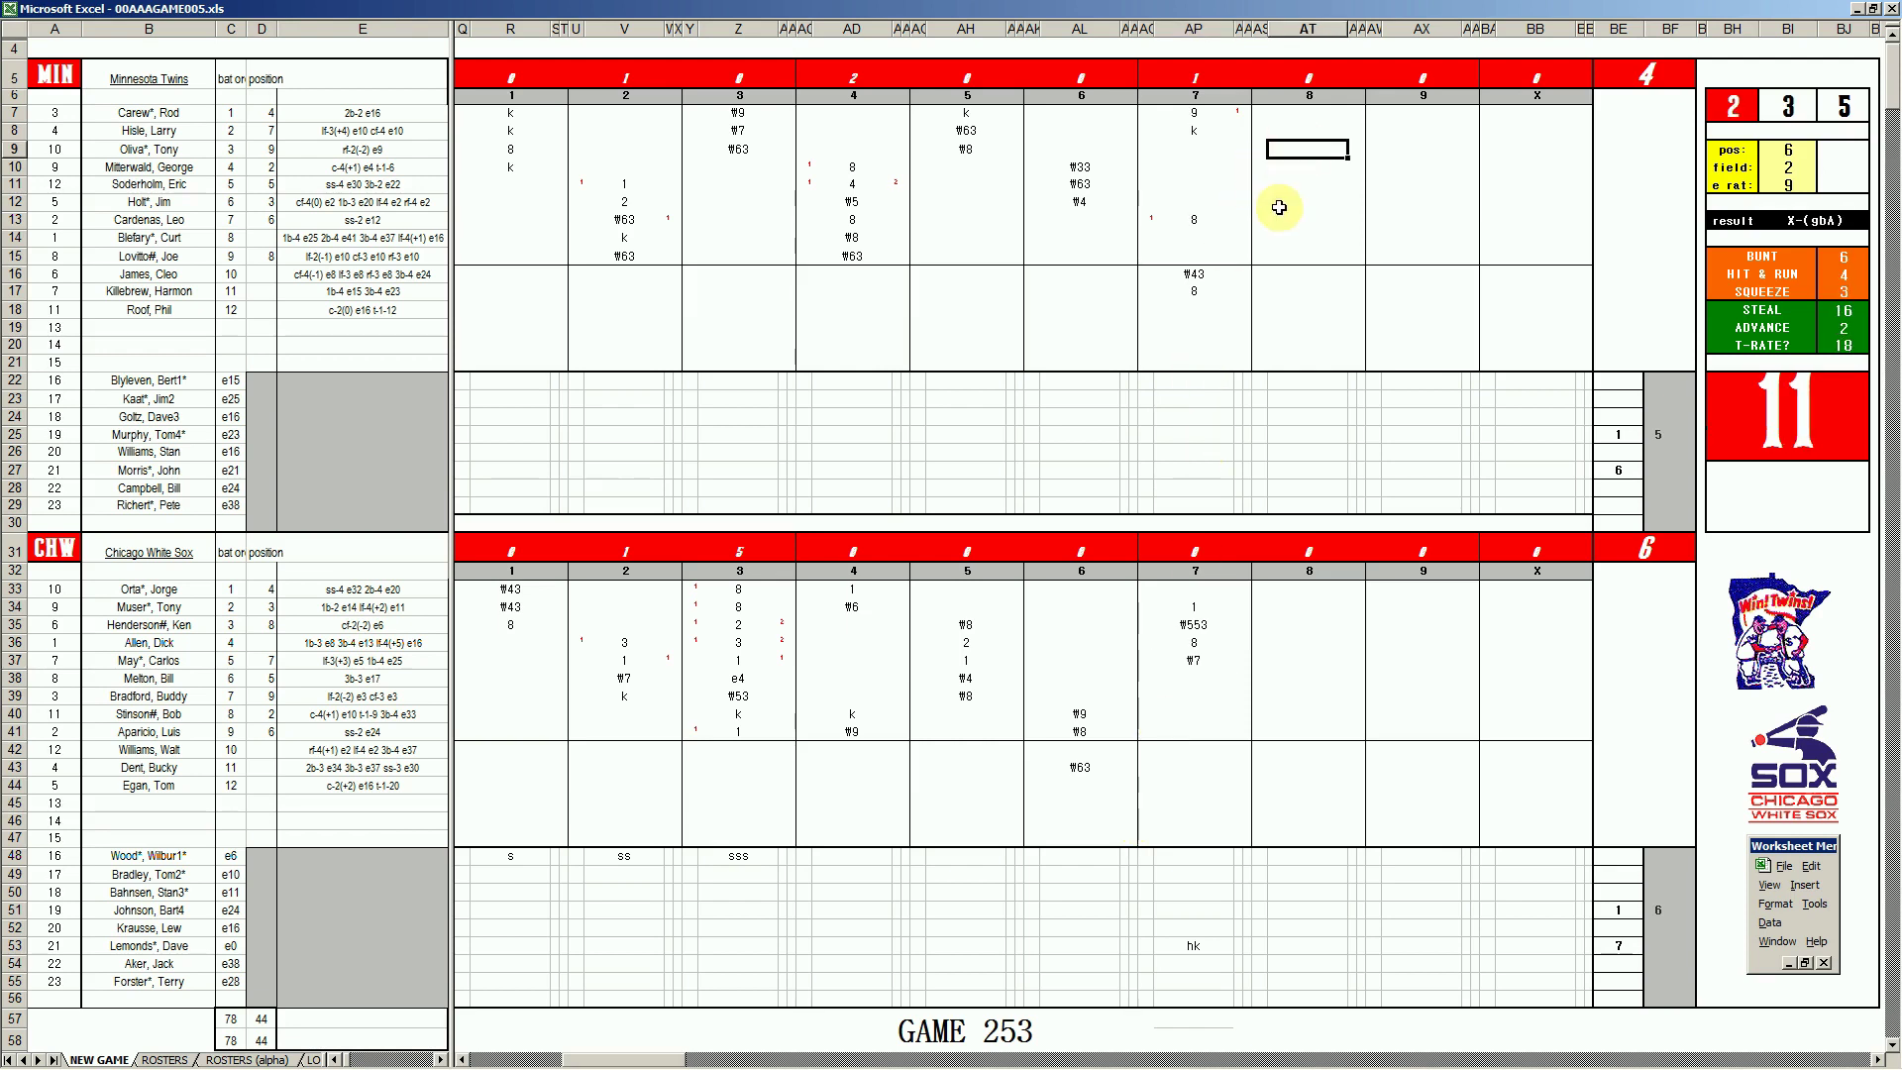
pyautogui.write('#33')
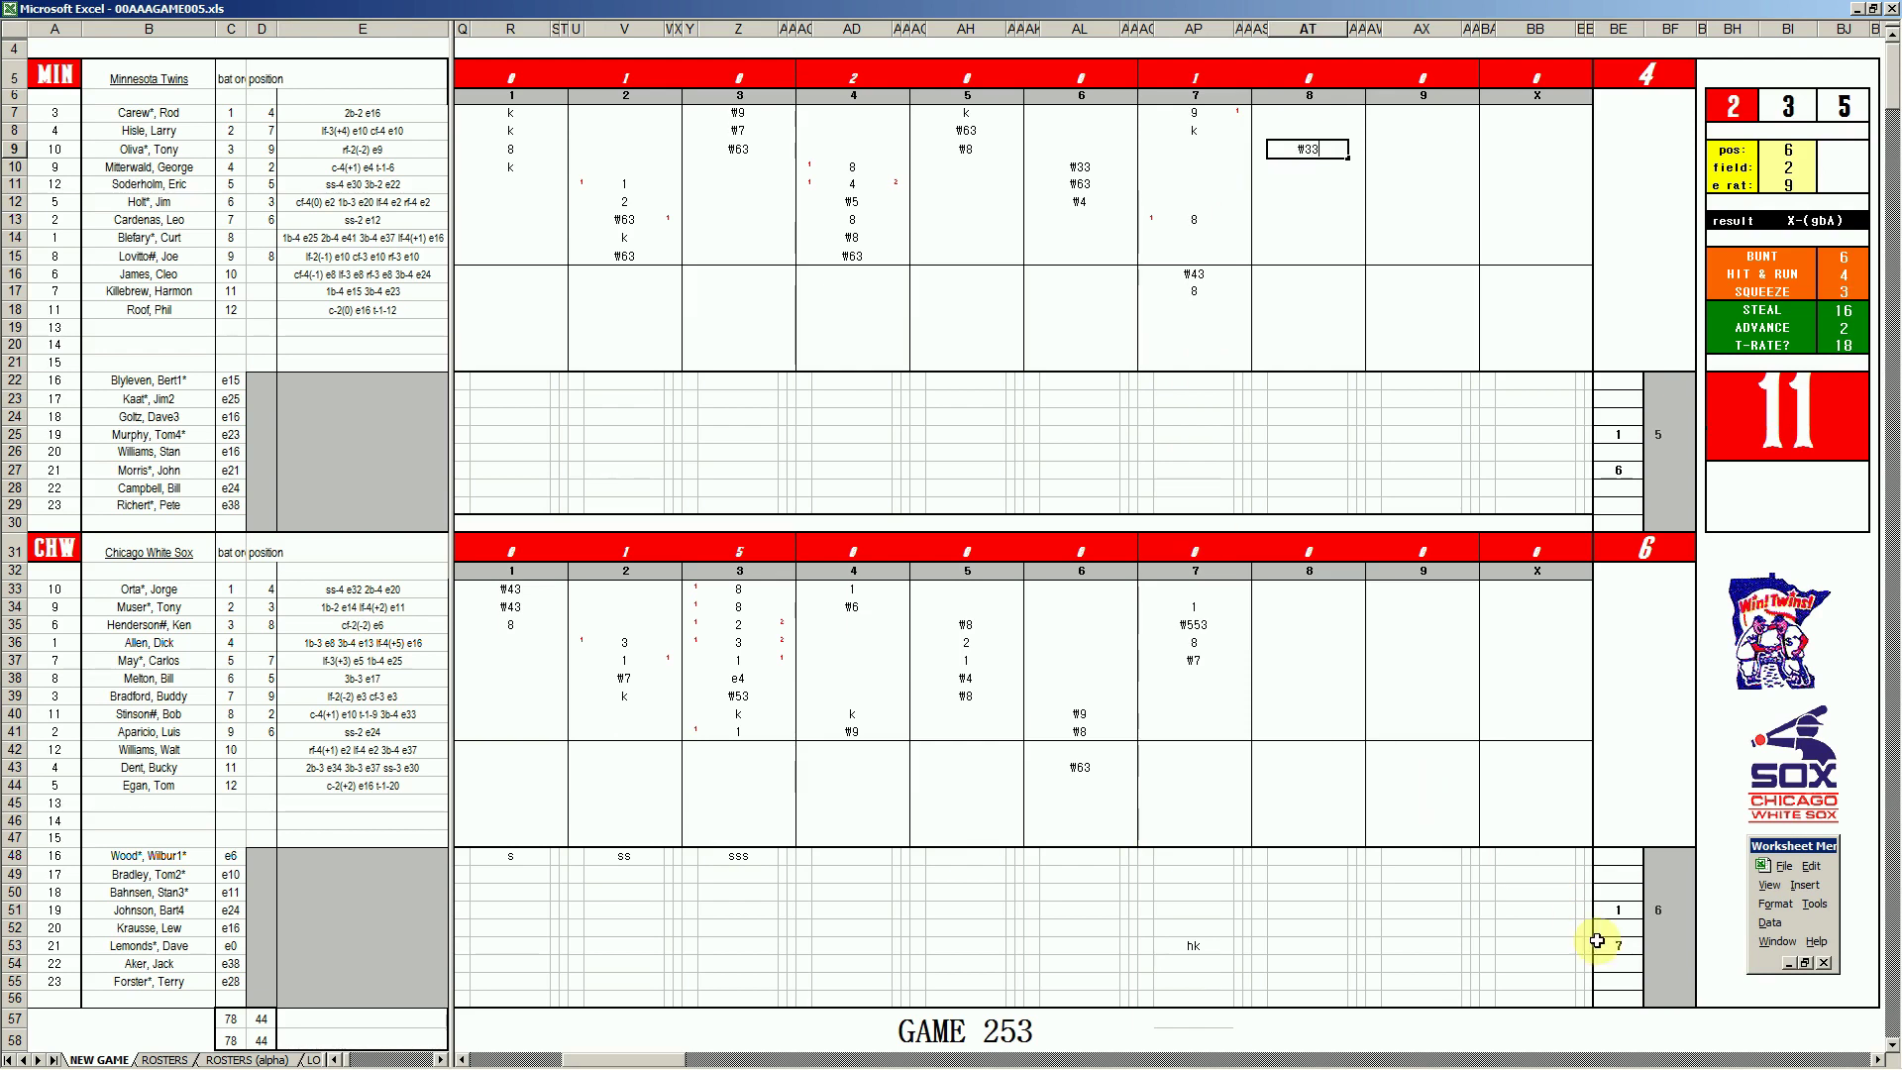
pyautogui.click(1666, 941)
pyautogui.write('+423')
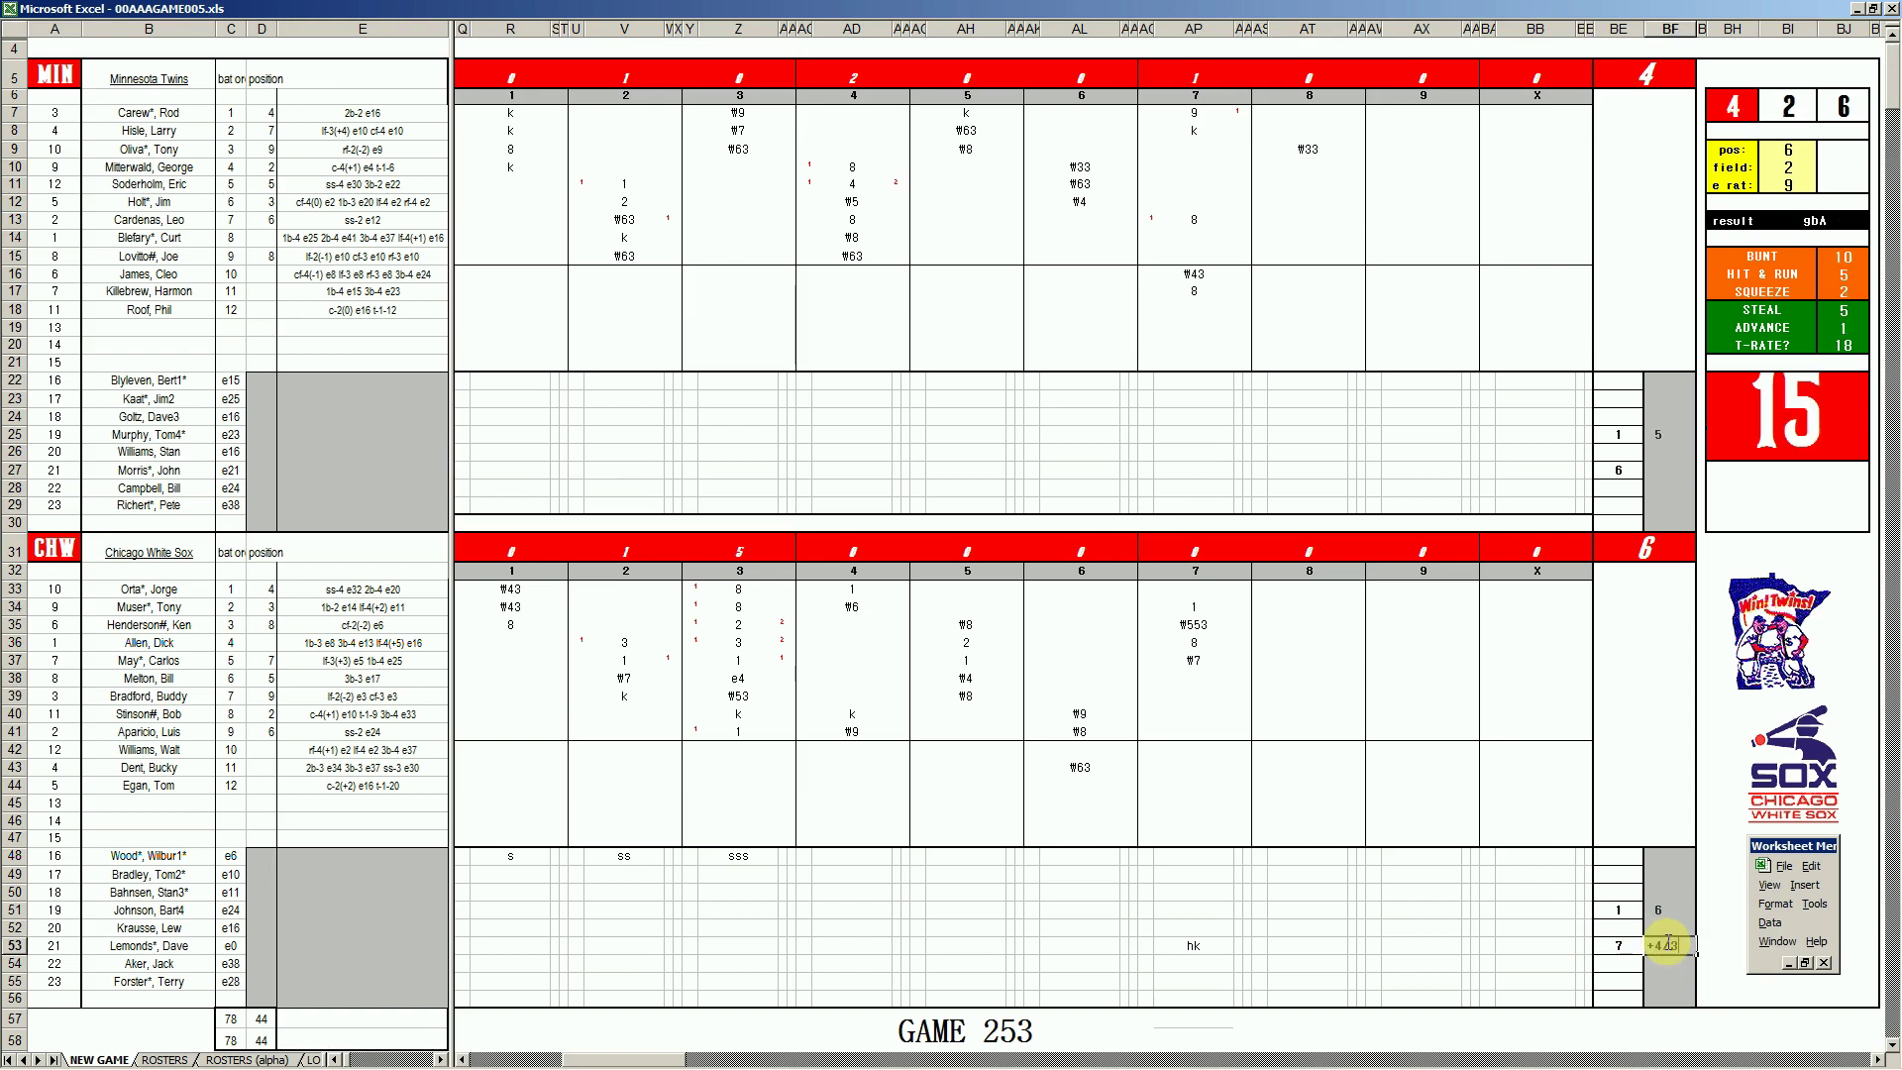
pyautogui.press('Return')
# - Enter the White Sox pitcher in row 54 as starting in inning 8 and mark gm for the pitcher in the eighth-inning column
pyautogui.write('8')
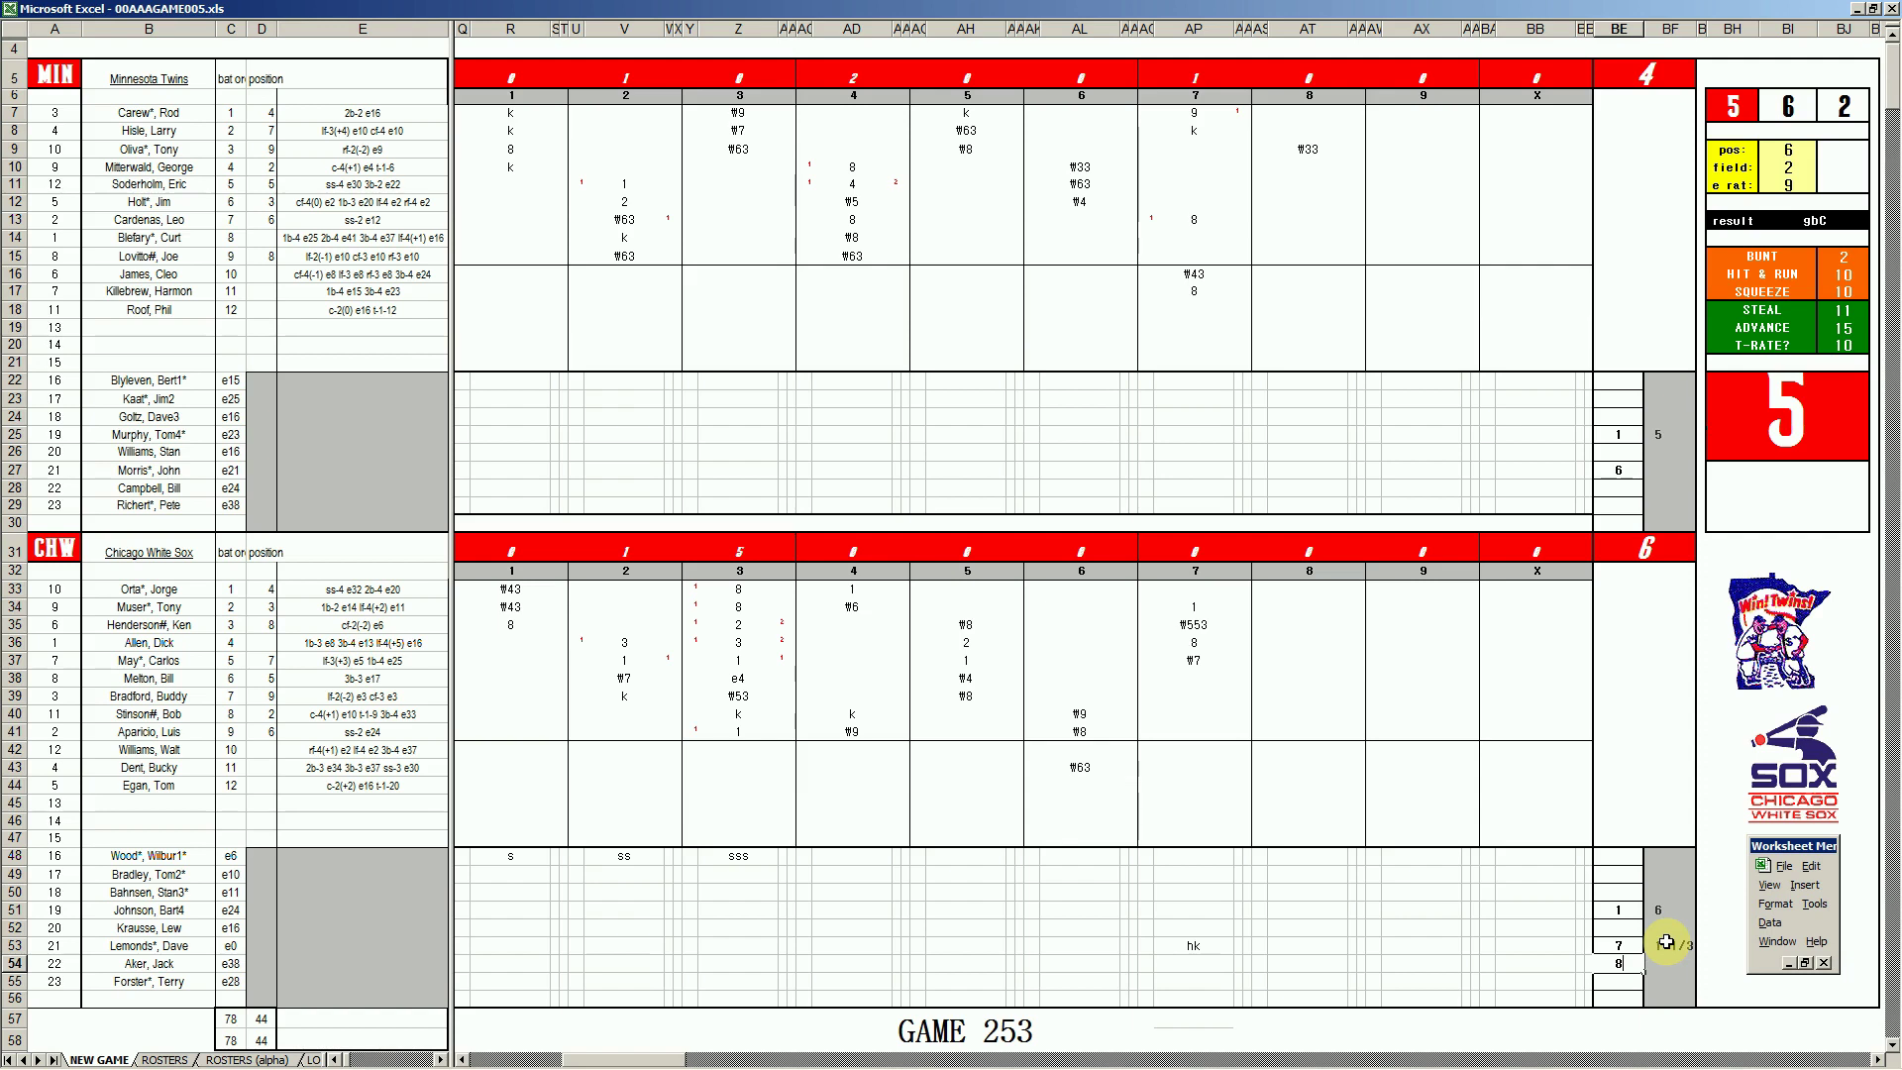
pyautogui.press('Return')
pyautogui.press('Left')
pyautogui.write('gm')
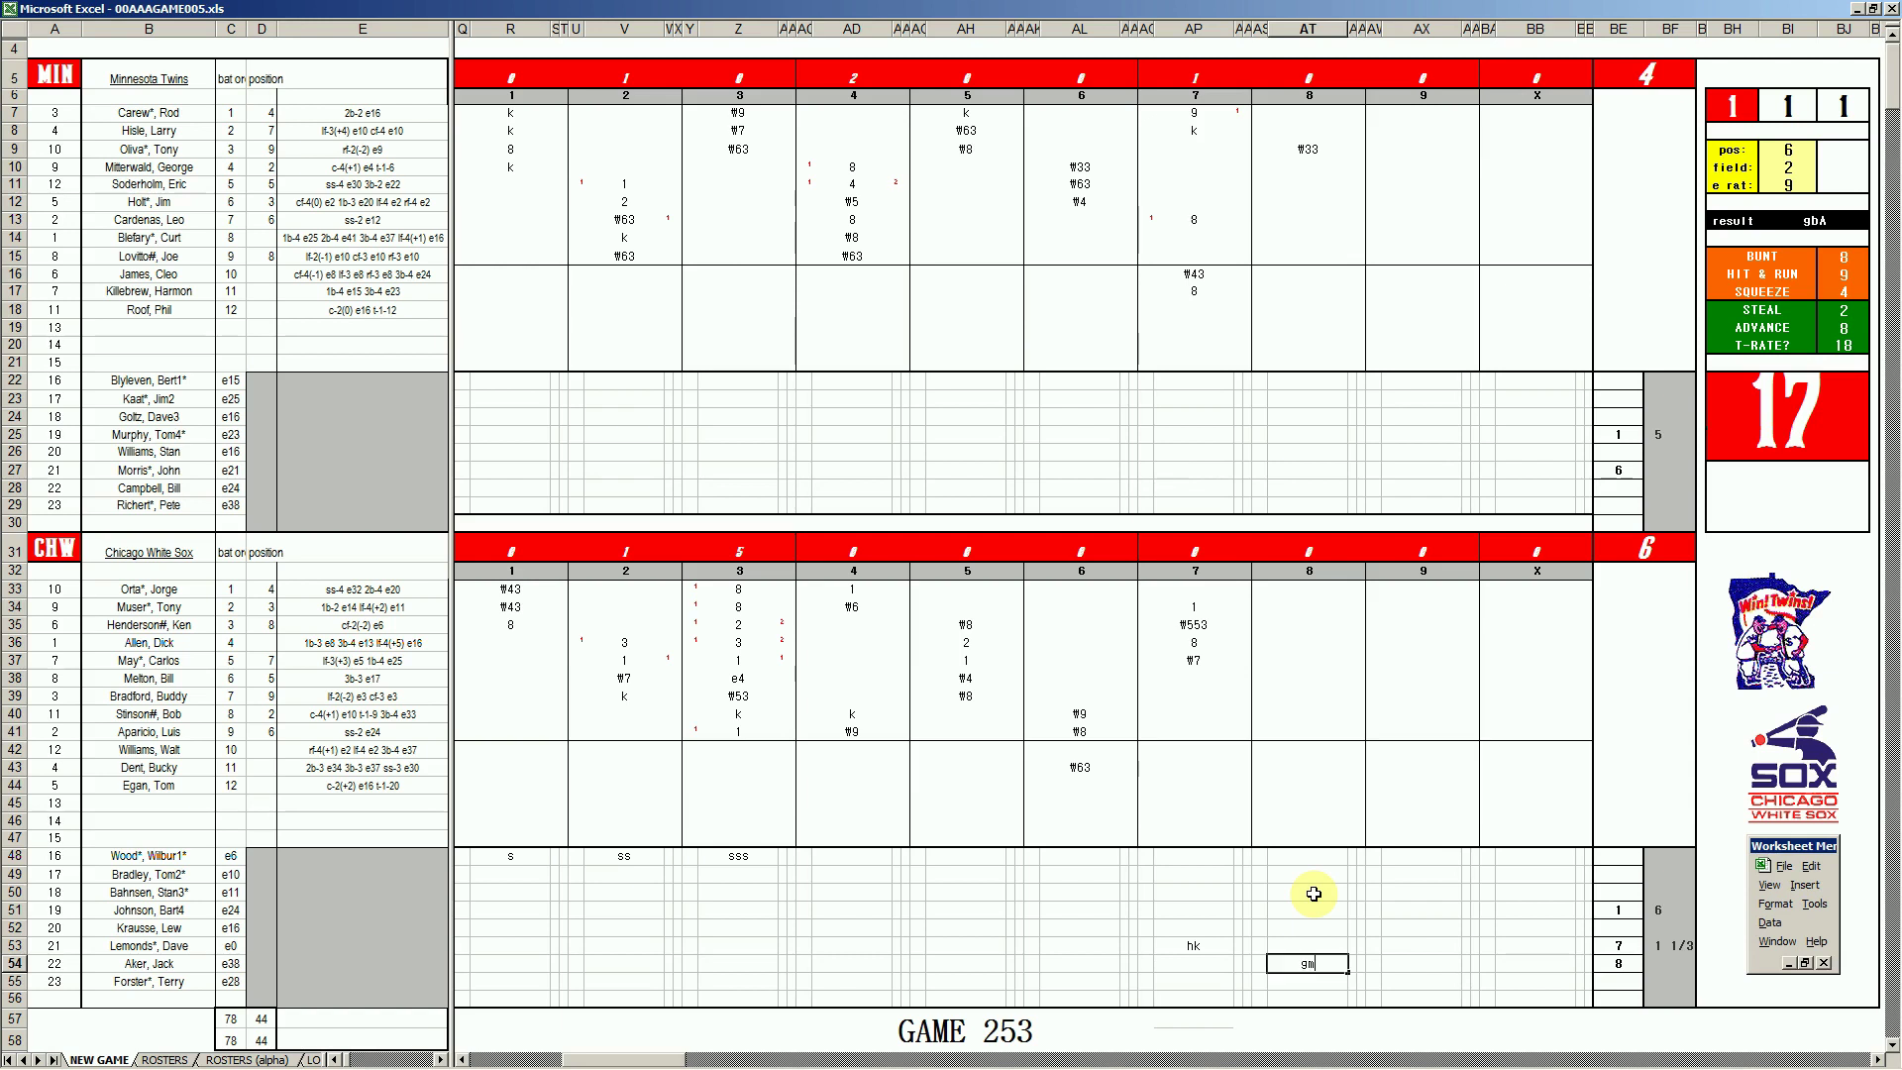
# - Record 1 for the Twins' fourth batter and 2 for the fifth batter in the eighth inning
pyautogui.click(1309, 168)
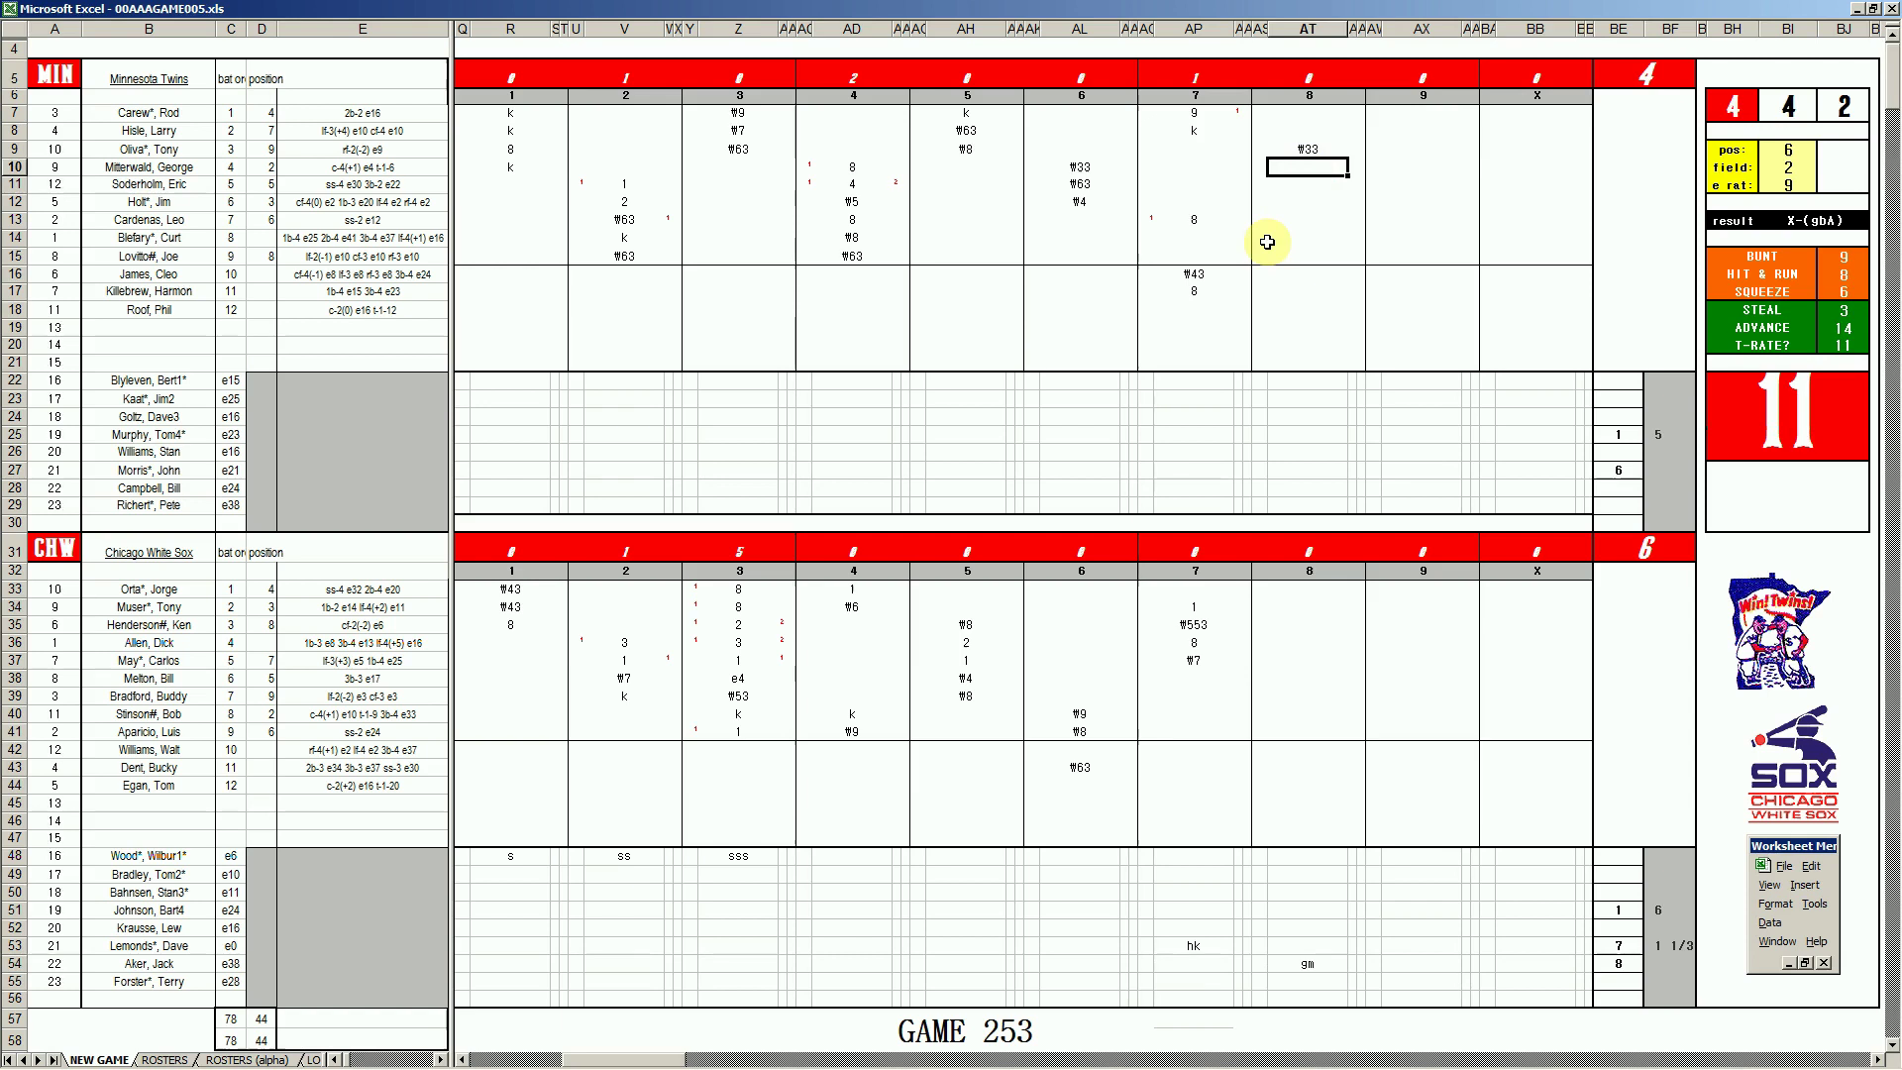
pyautogui.write('1')
pyautogui.press('Return')
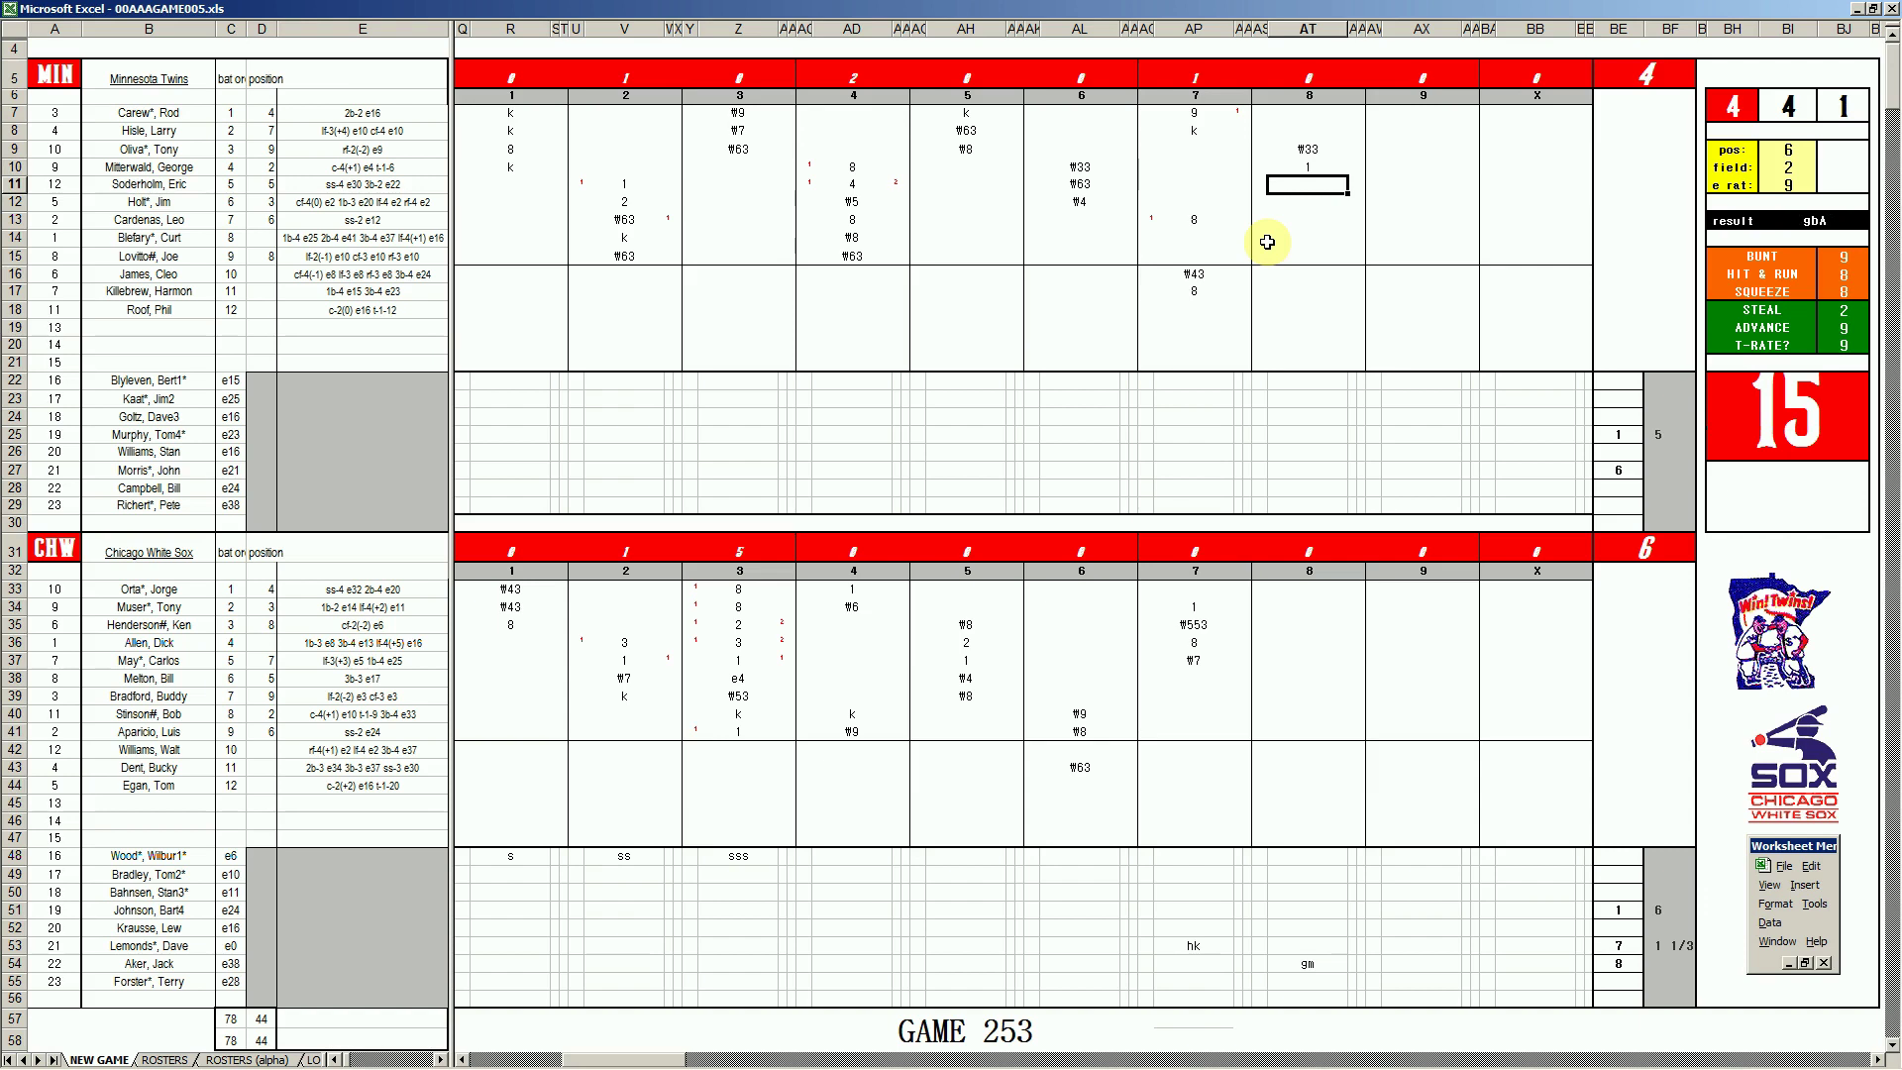
pyautogui.write('2')
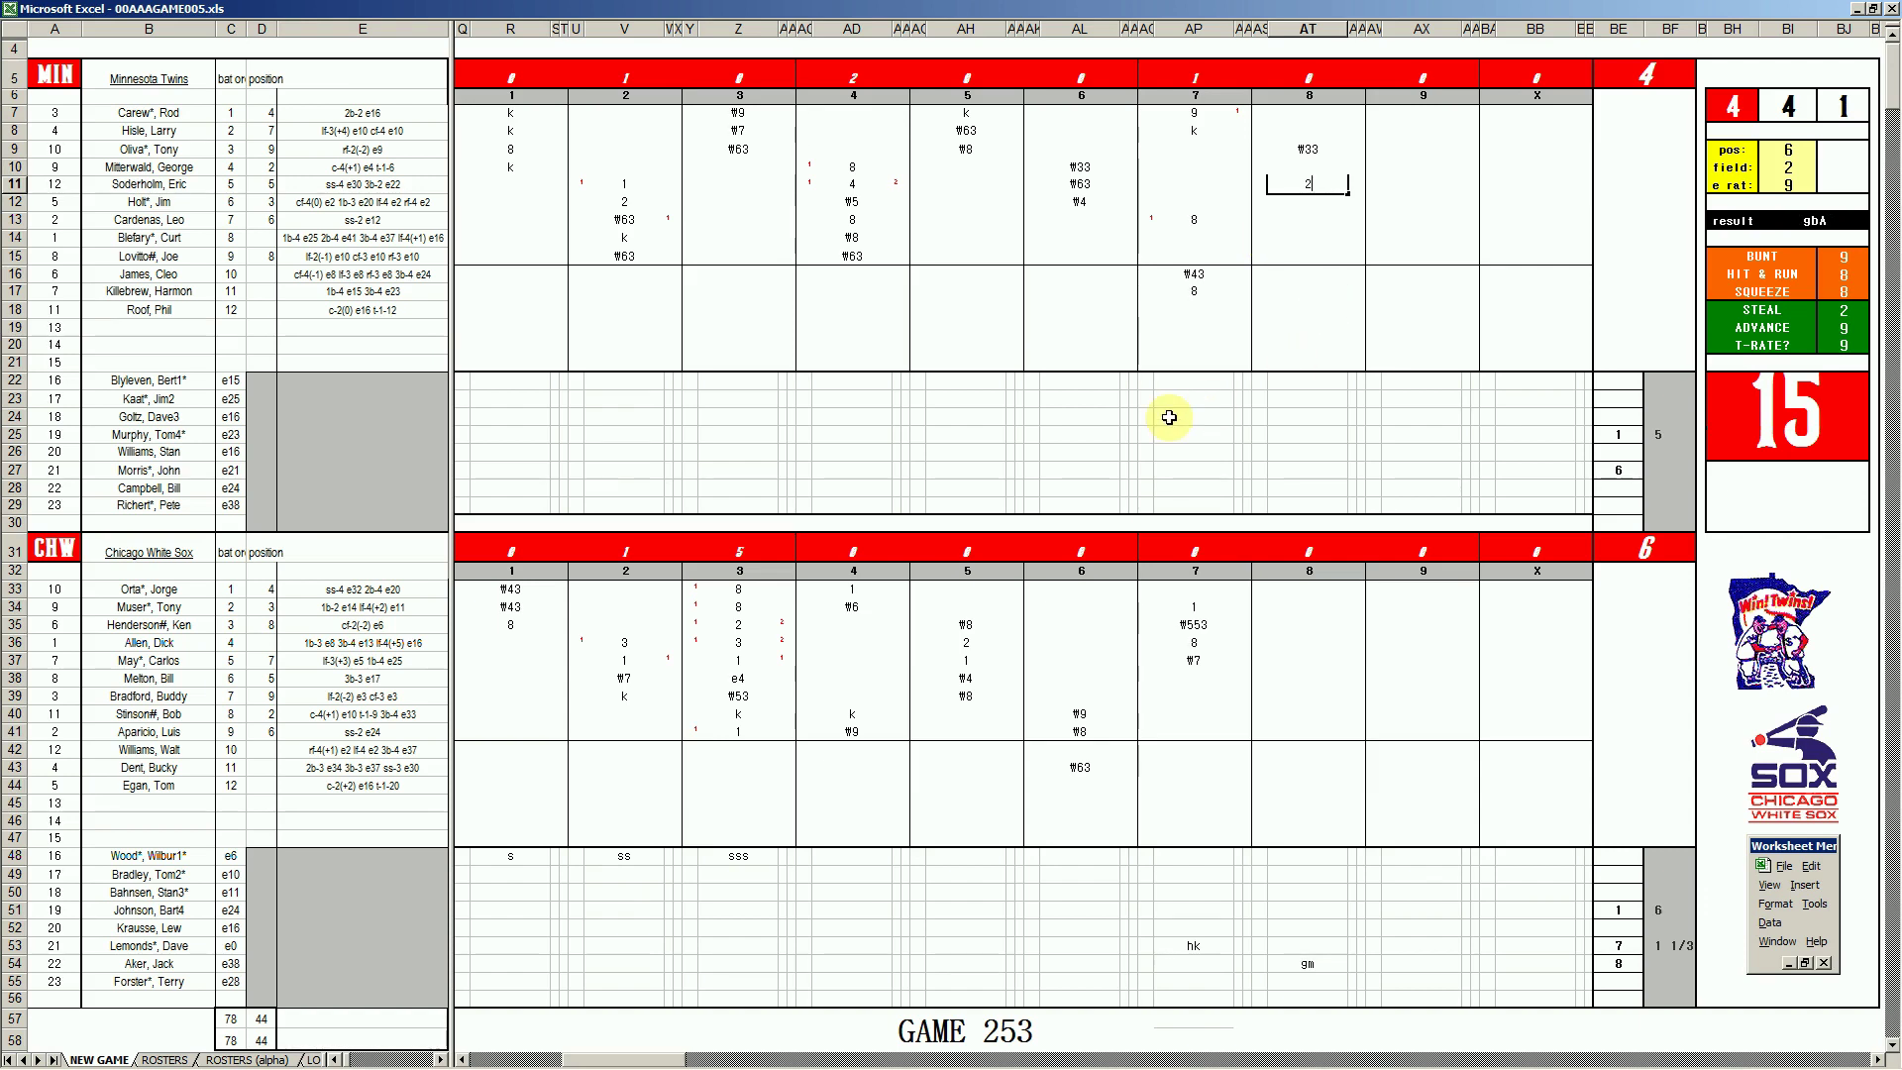
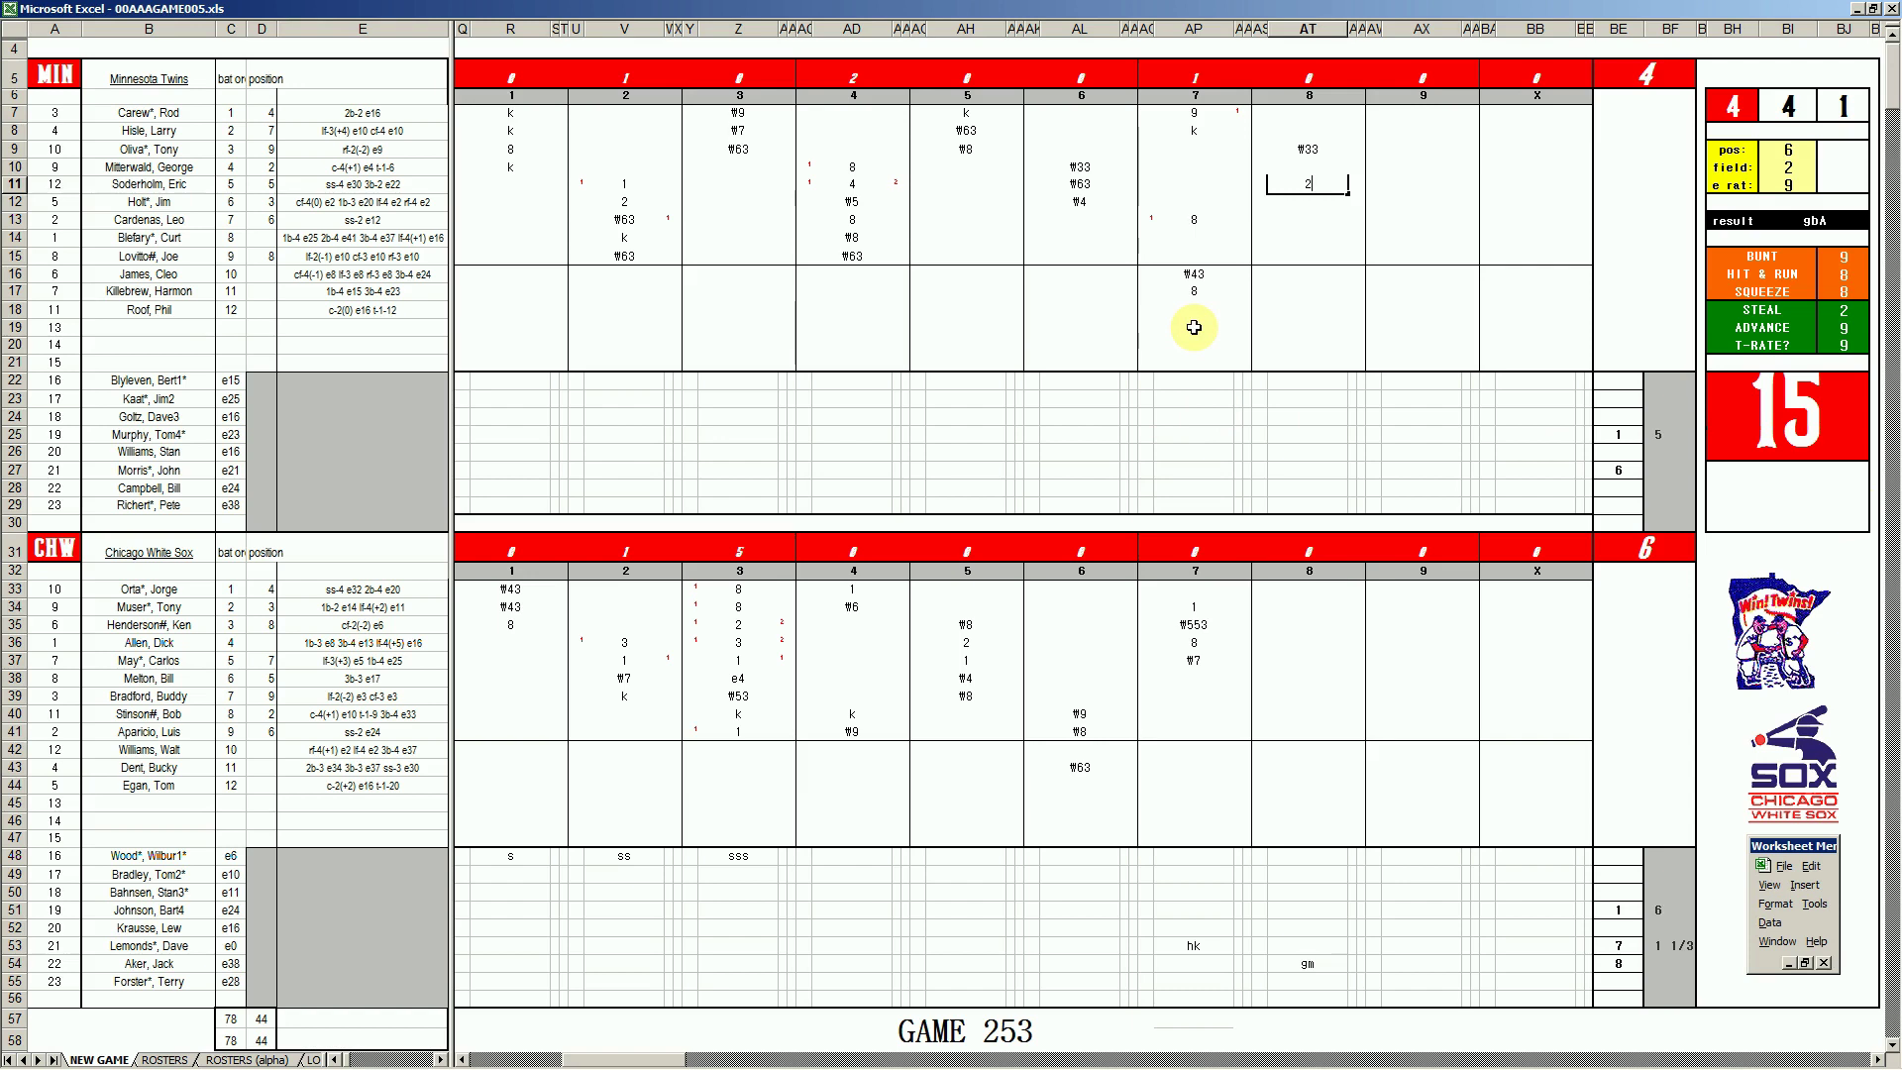
pyautogui.press('Return')
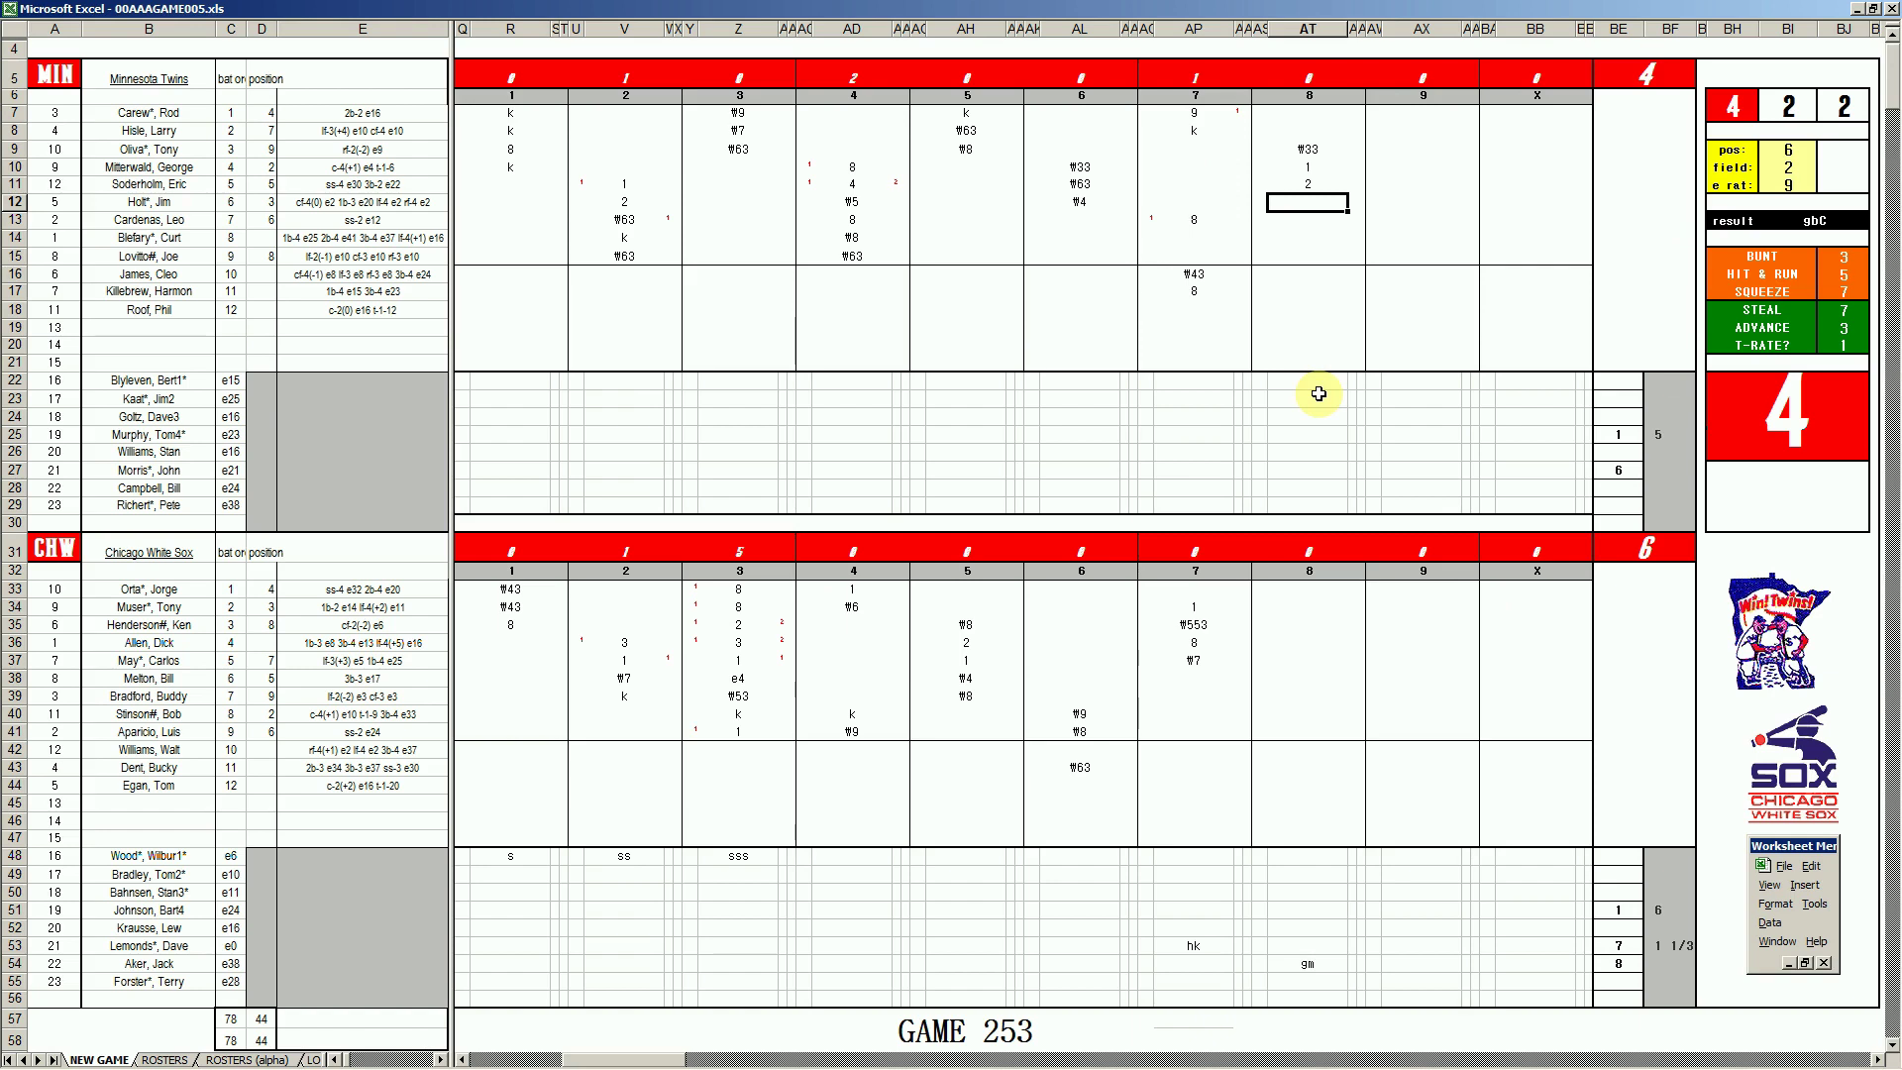
# - Record 4 with 3 RBI for the Twins' sixth batter in the eighth inning and credit the fourth through sixth batters with 1 run each
pyautogui.write('4')
pyautogui.press('Return')
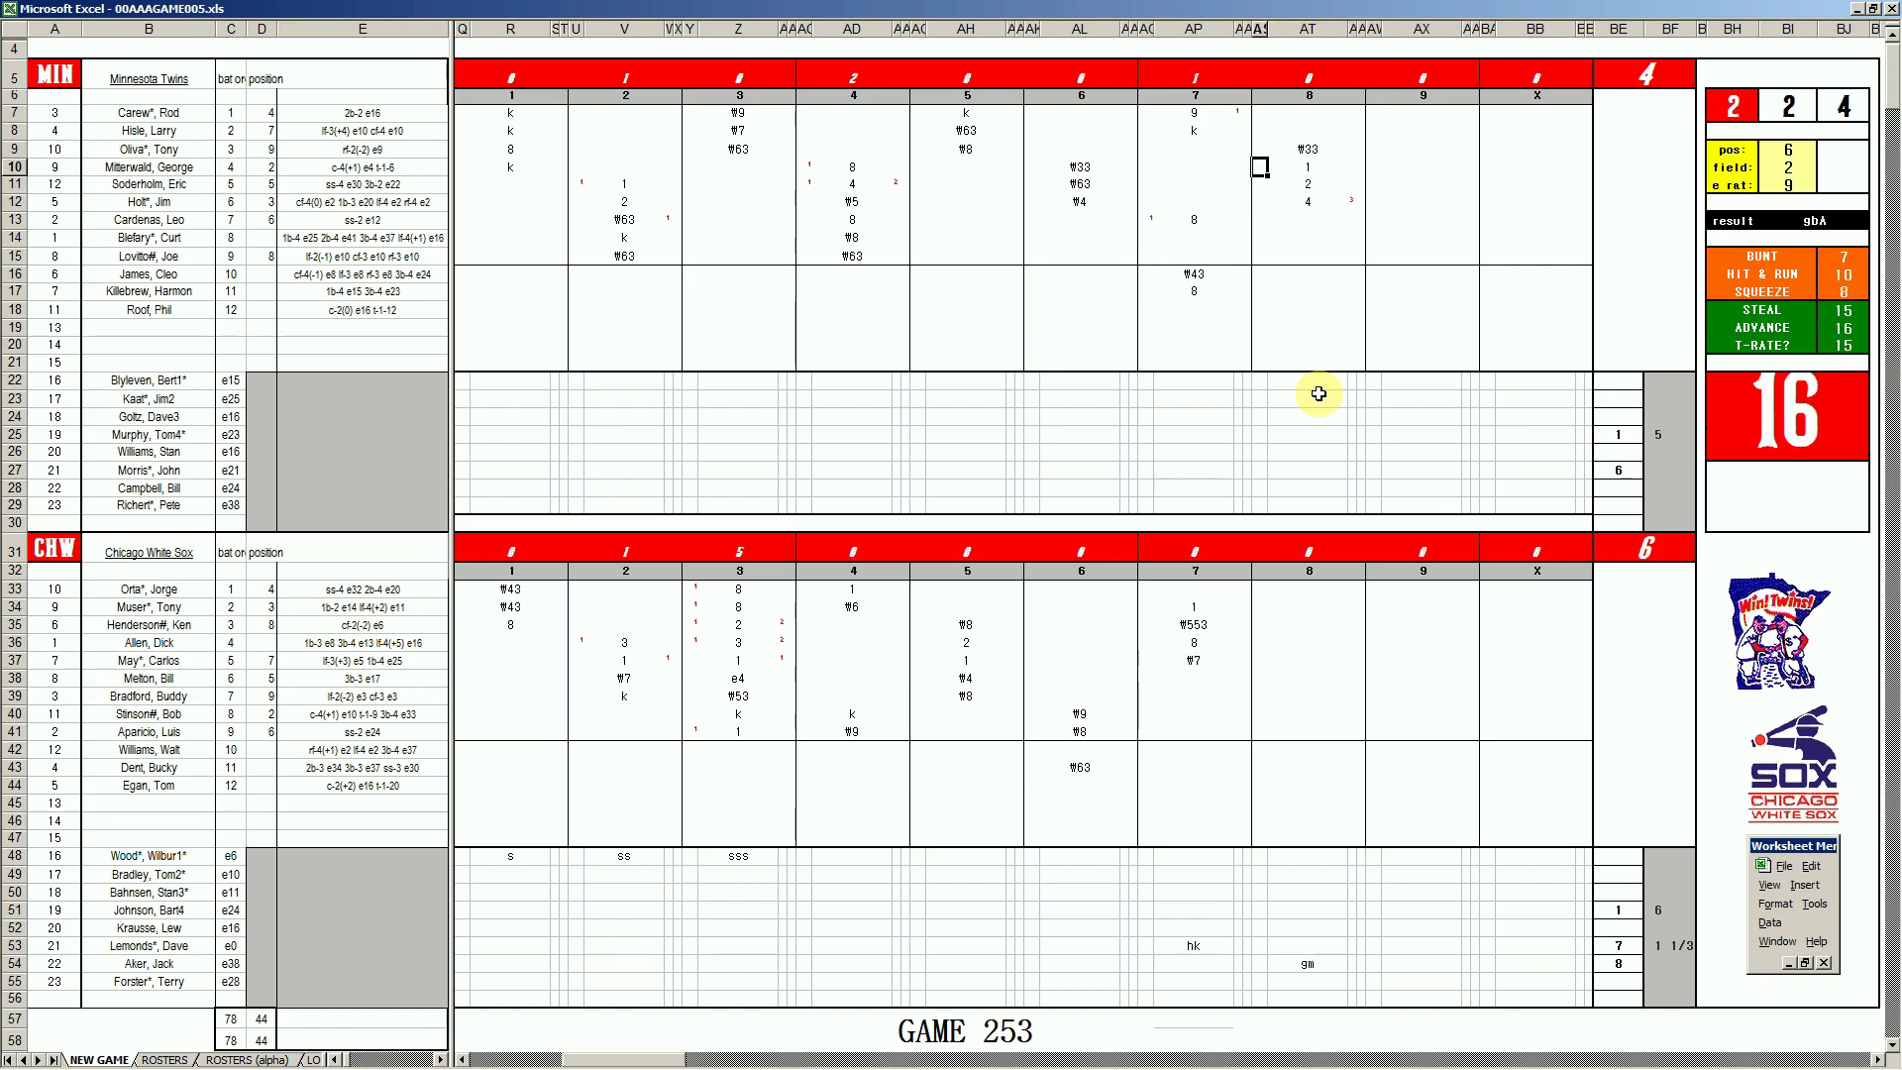
pyautogui.press('Return')
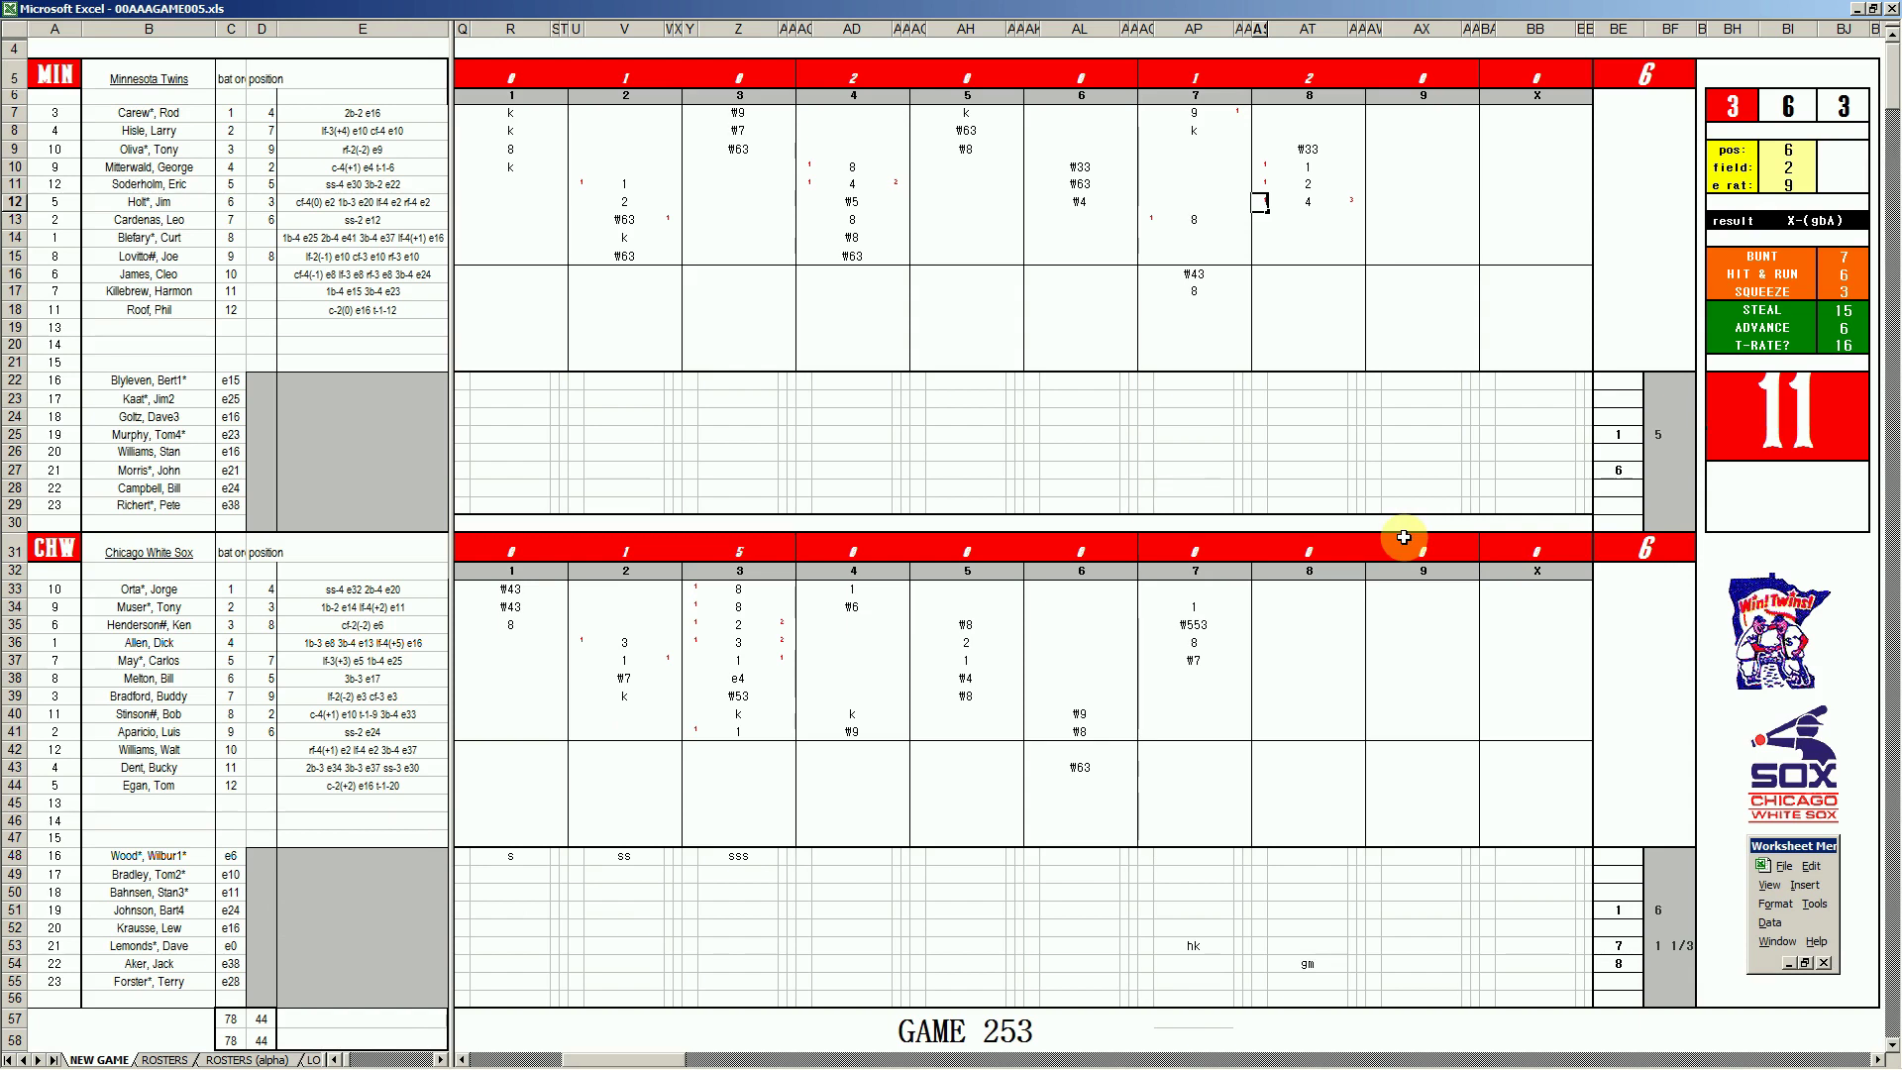
pyautogui.press('Return')
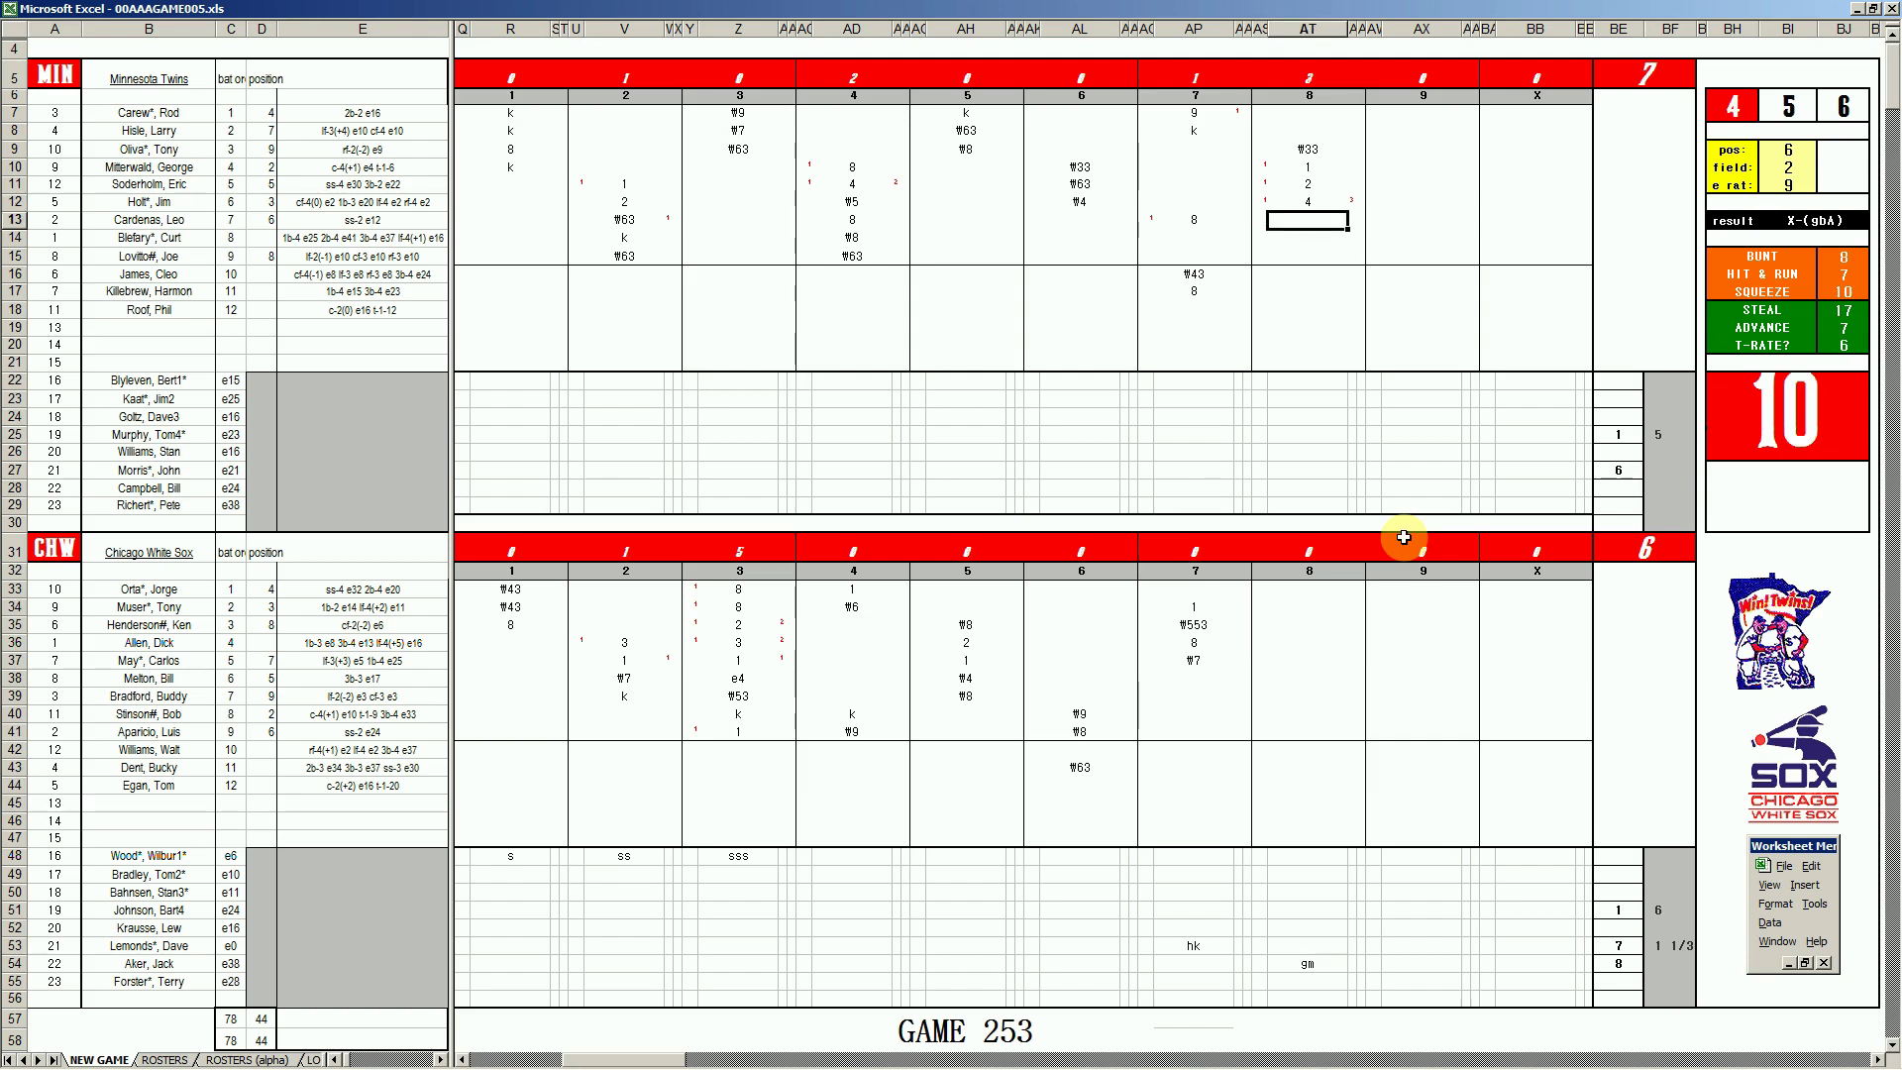
# - Set the fielding lookup to position 3 with an error rating of 14
pyautogui.hotkey('ctrl', 'q')
pyautogui.write('3')
pyautogui.press('Return')
pyautogui.press('Return')
pyautogui.write('14')
pyautogui.press('Return')
pyautogui.press('Return')
pyautogui.press('Return')
pyautogui.press('Return')
pyautogui.press('Return')
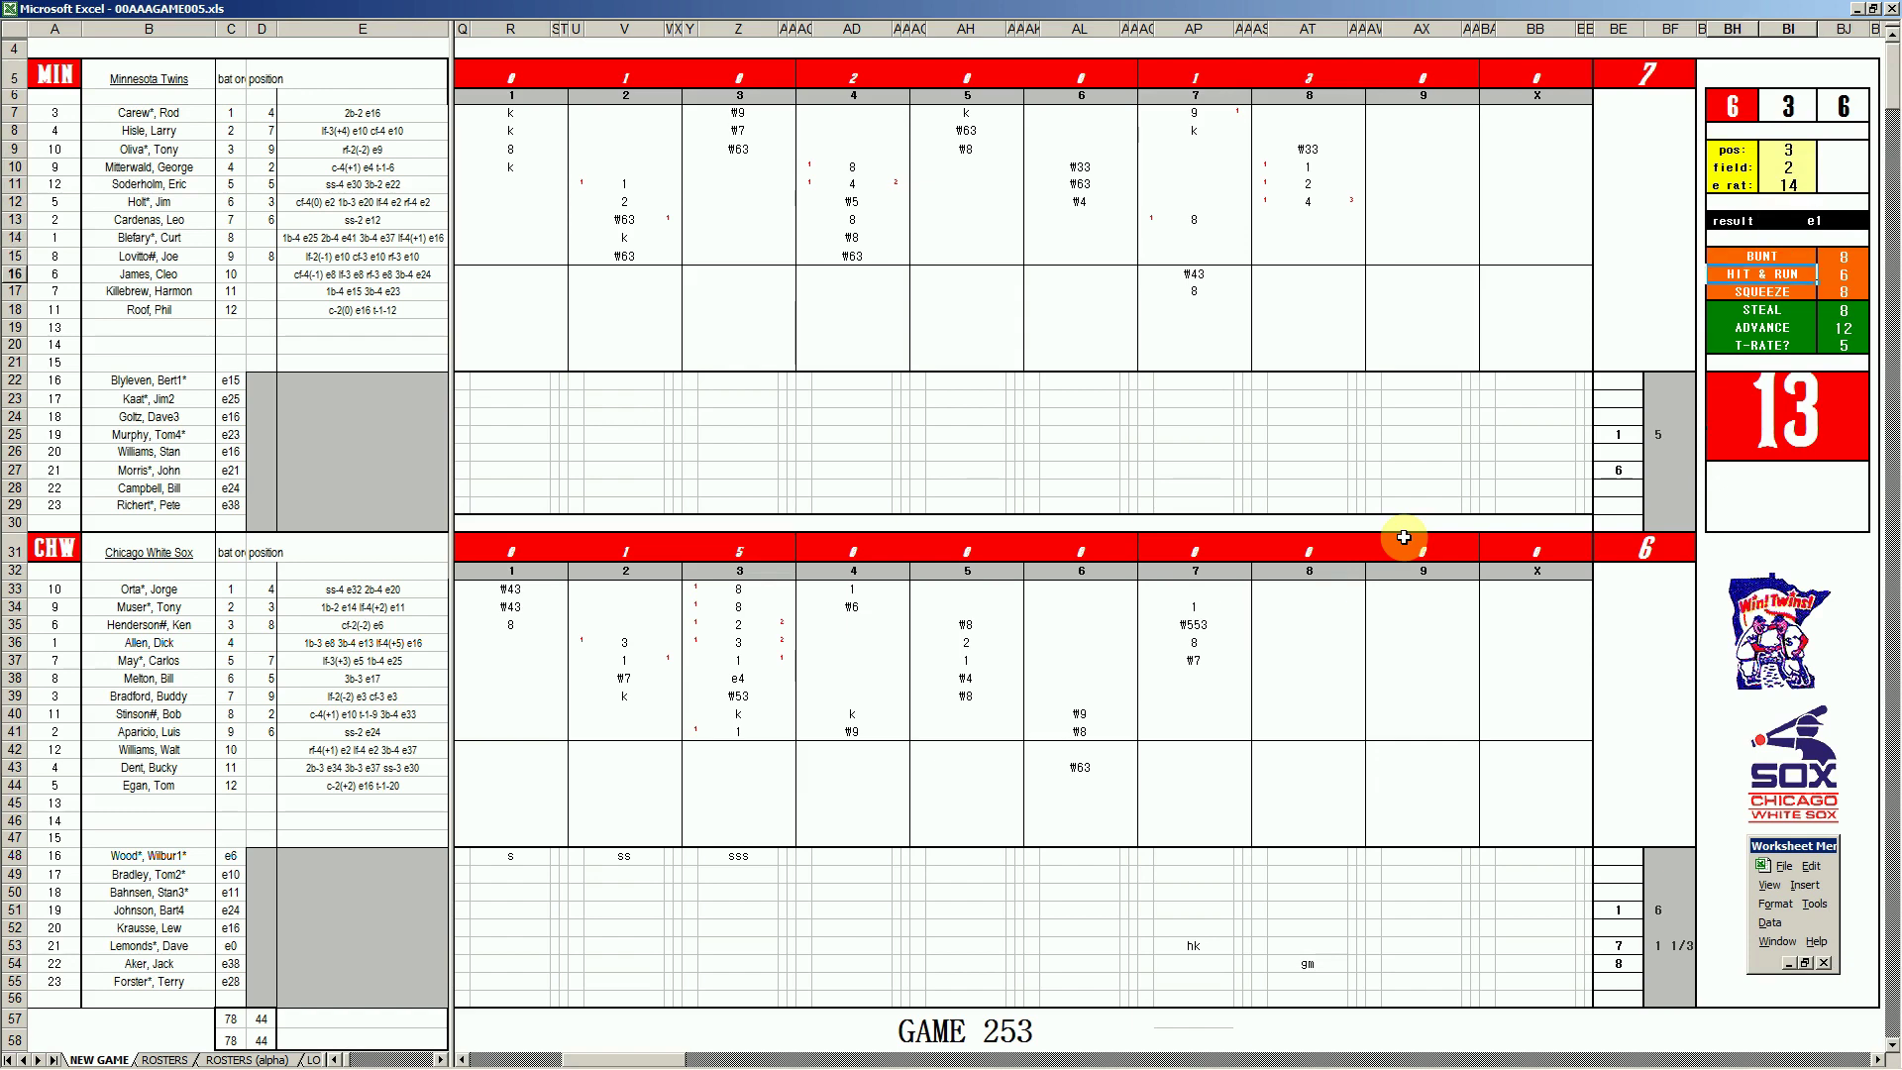
# - Record e3 for the Twins' seventh batter in the eighth inning
pyautogui.click(1307, 224)
pyautogui.write('e1')
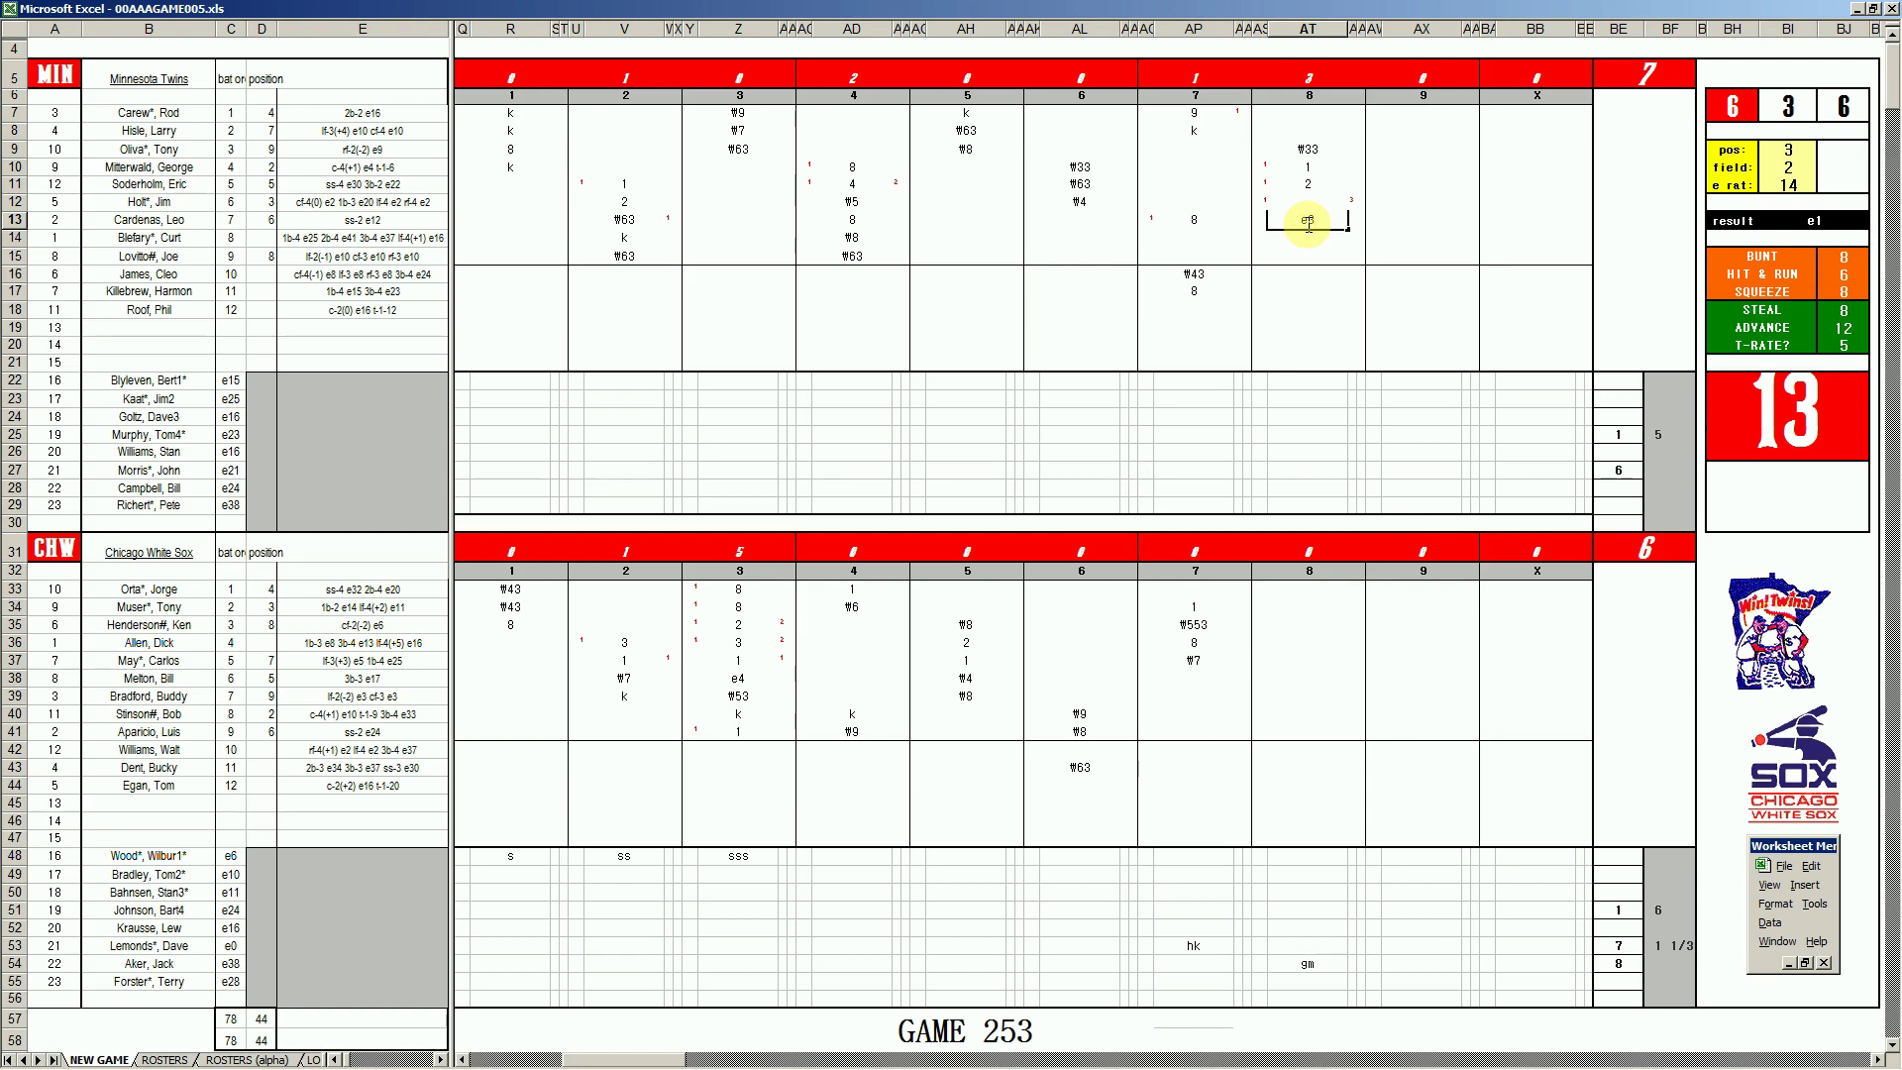
pyautogui.press('Return')
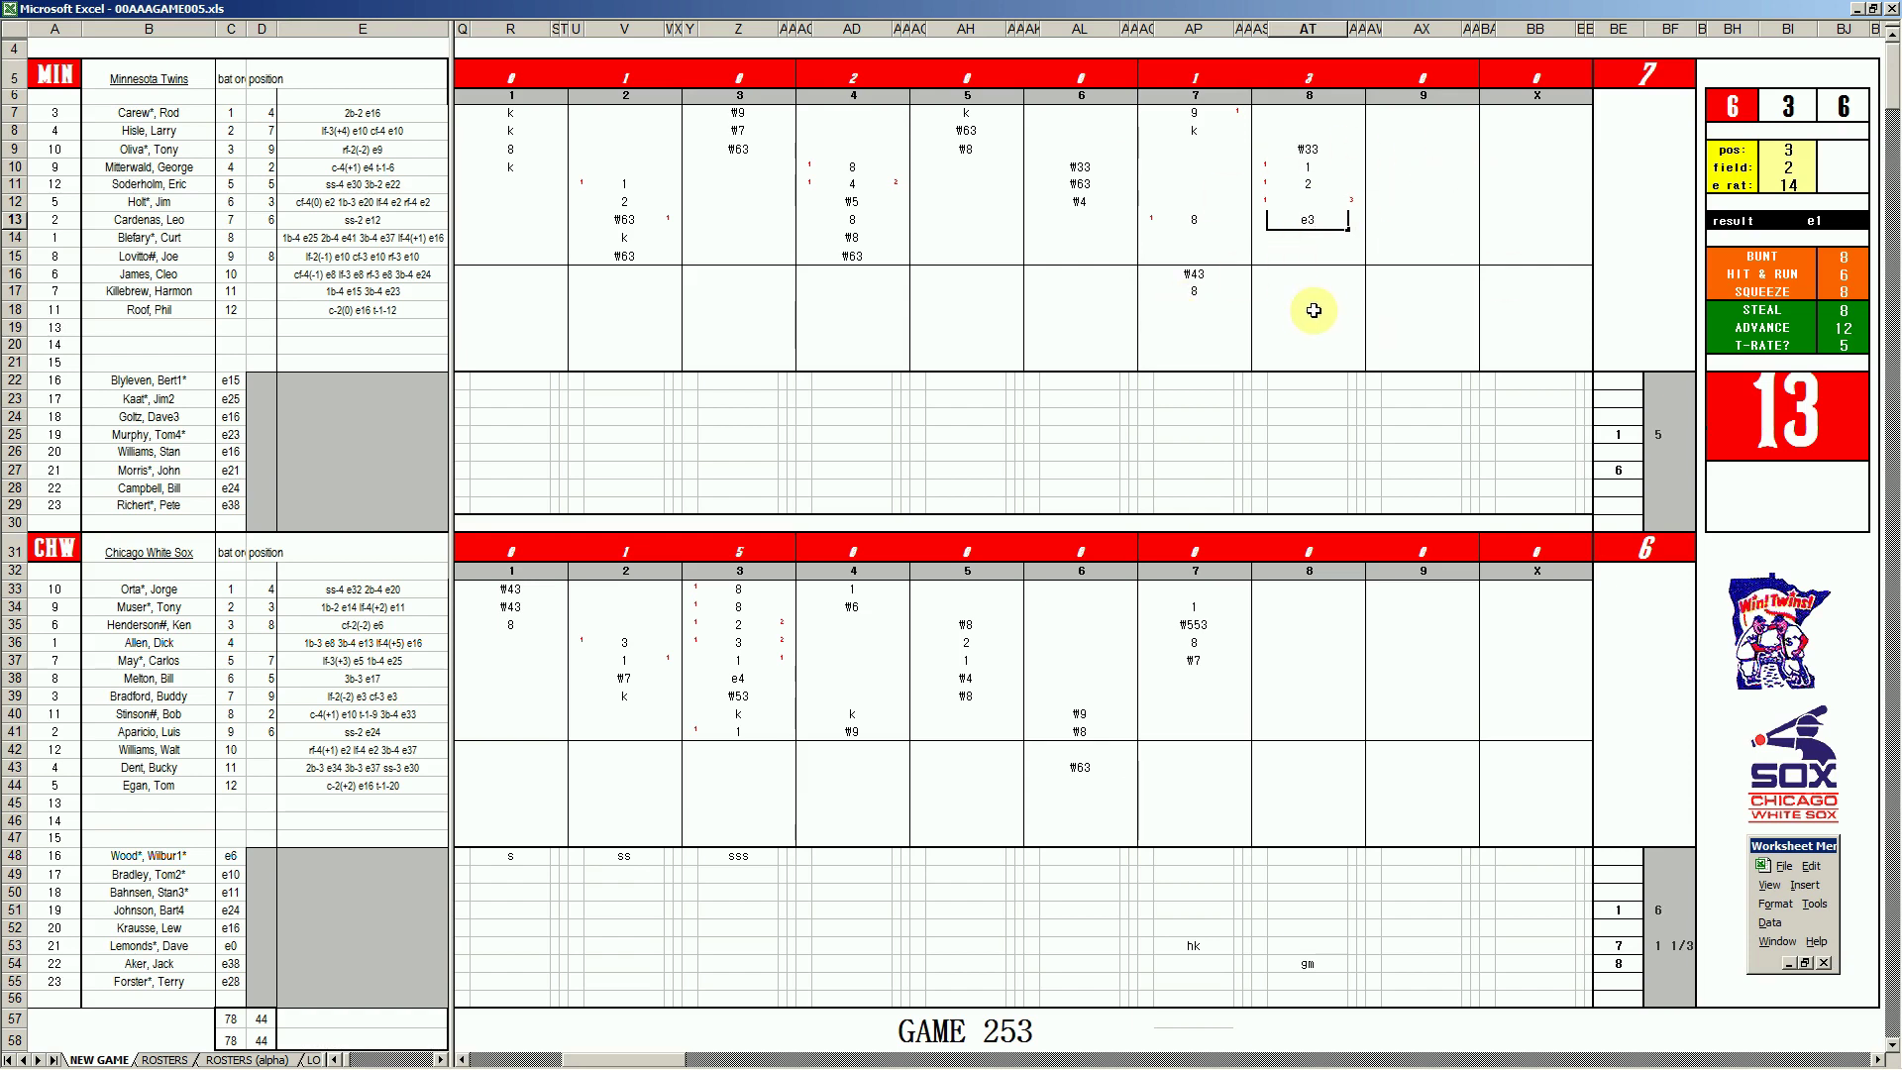
pyautogui.press('F2')
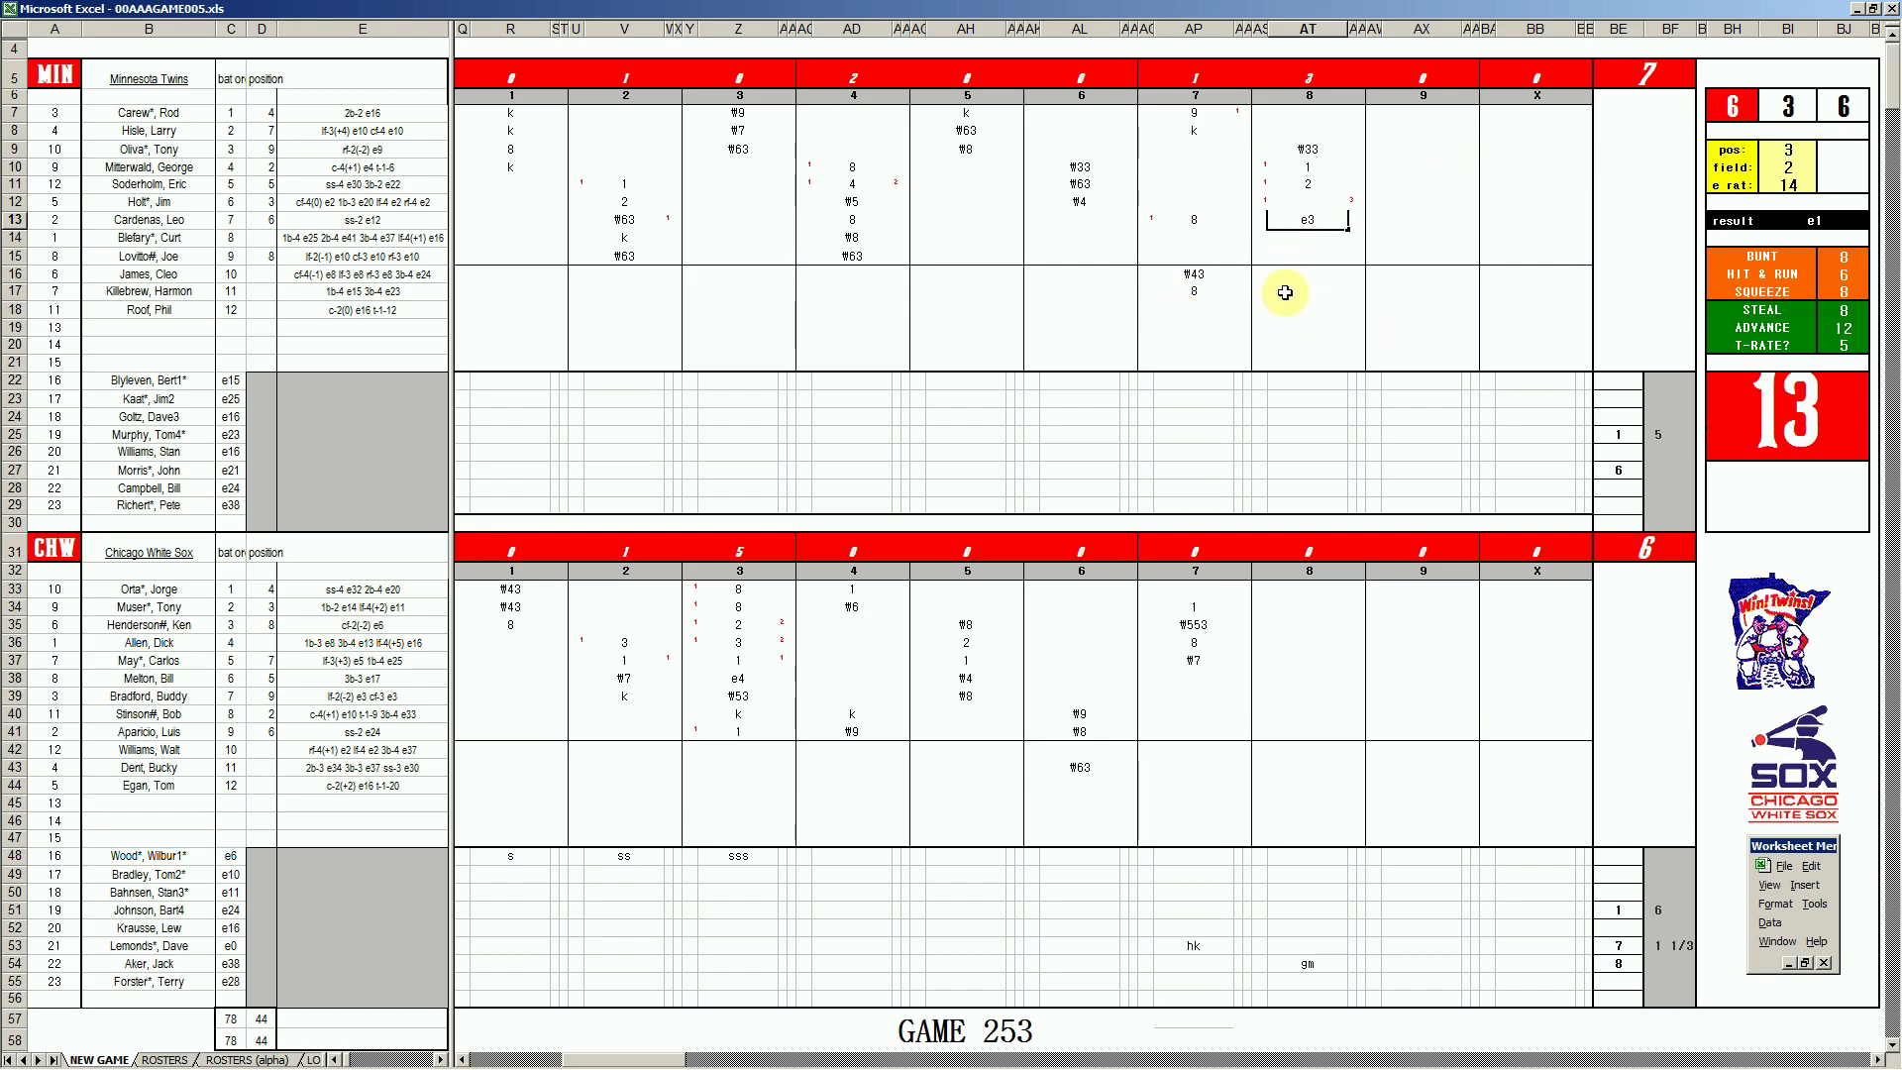
# - Record #8 for the Twins' substitute in row 17 and #13 for the substitute in row 16 in the eighth inning
pyautogui.click(1312, 291)
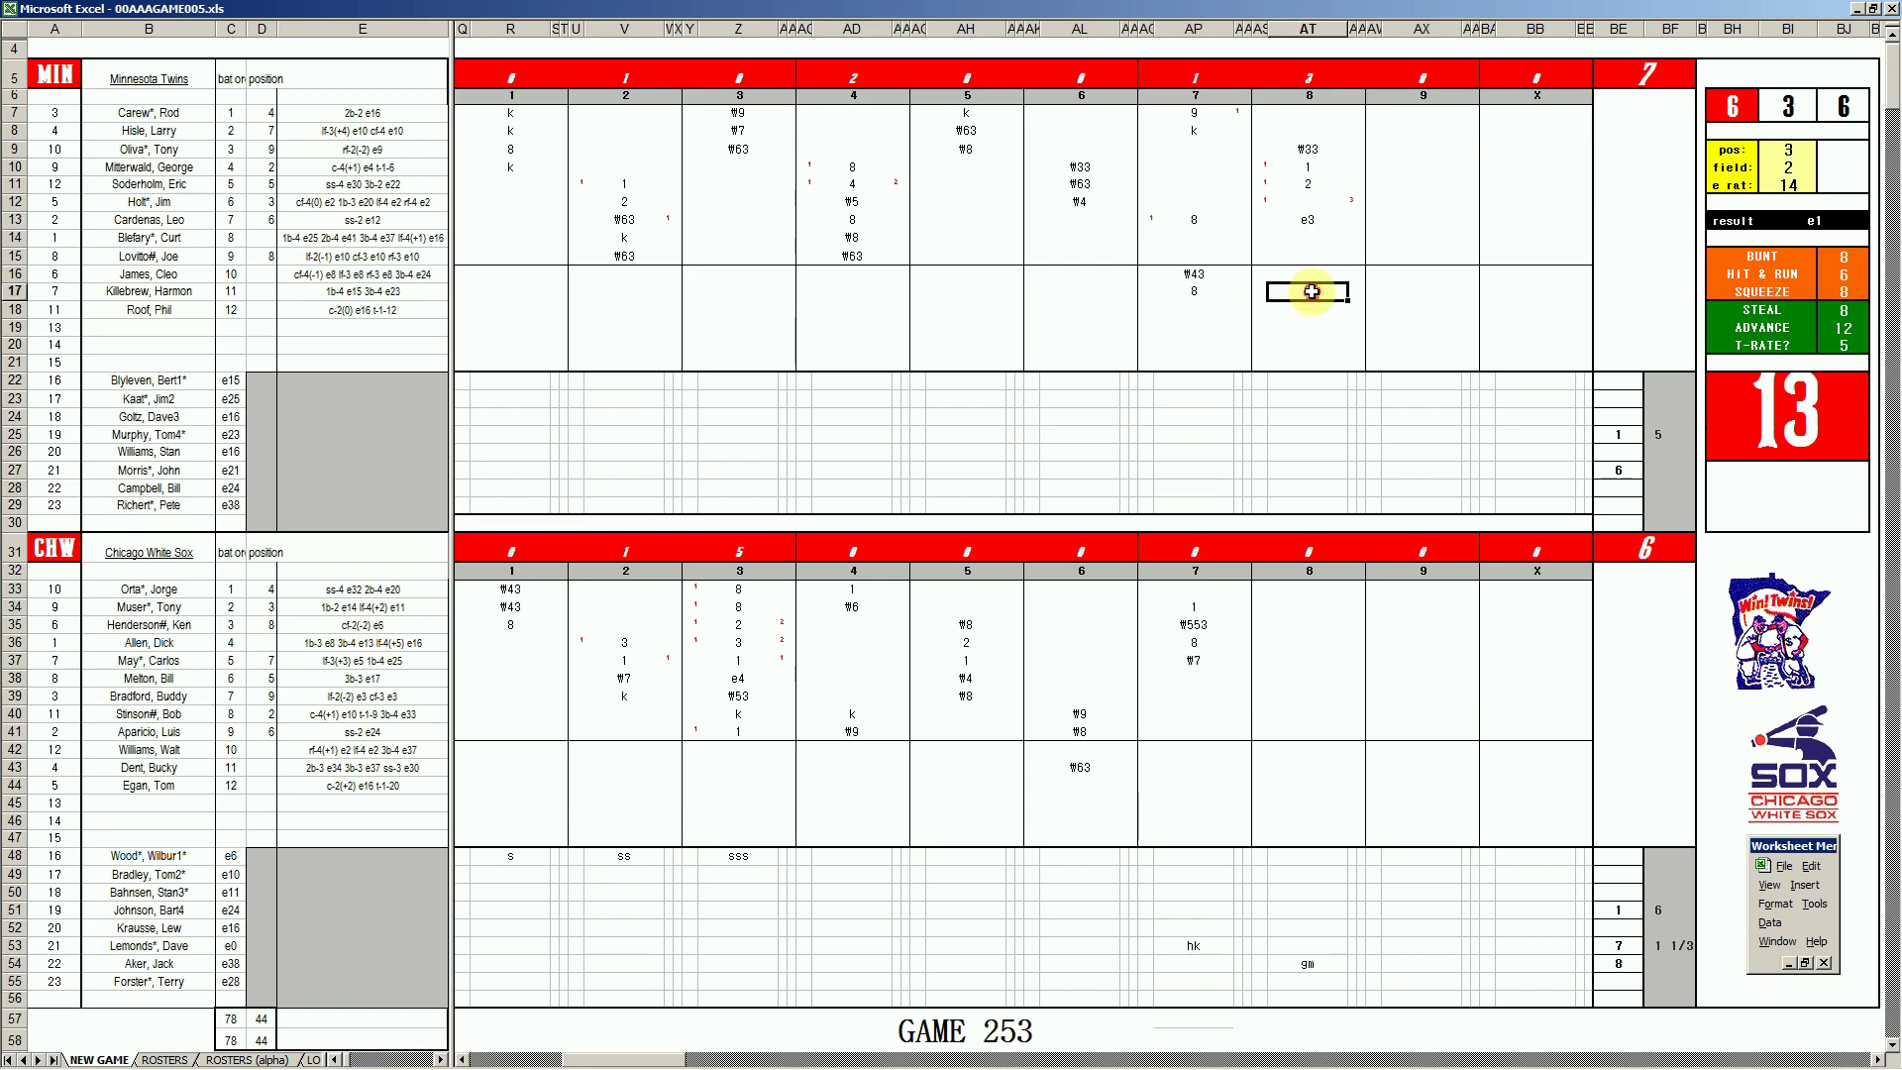
pyautogui.write('#8')
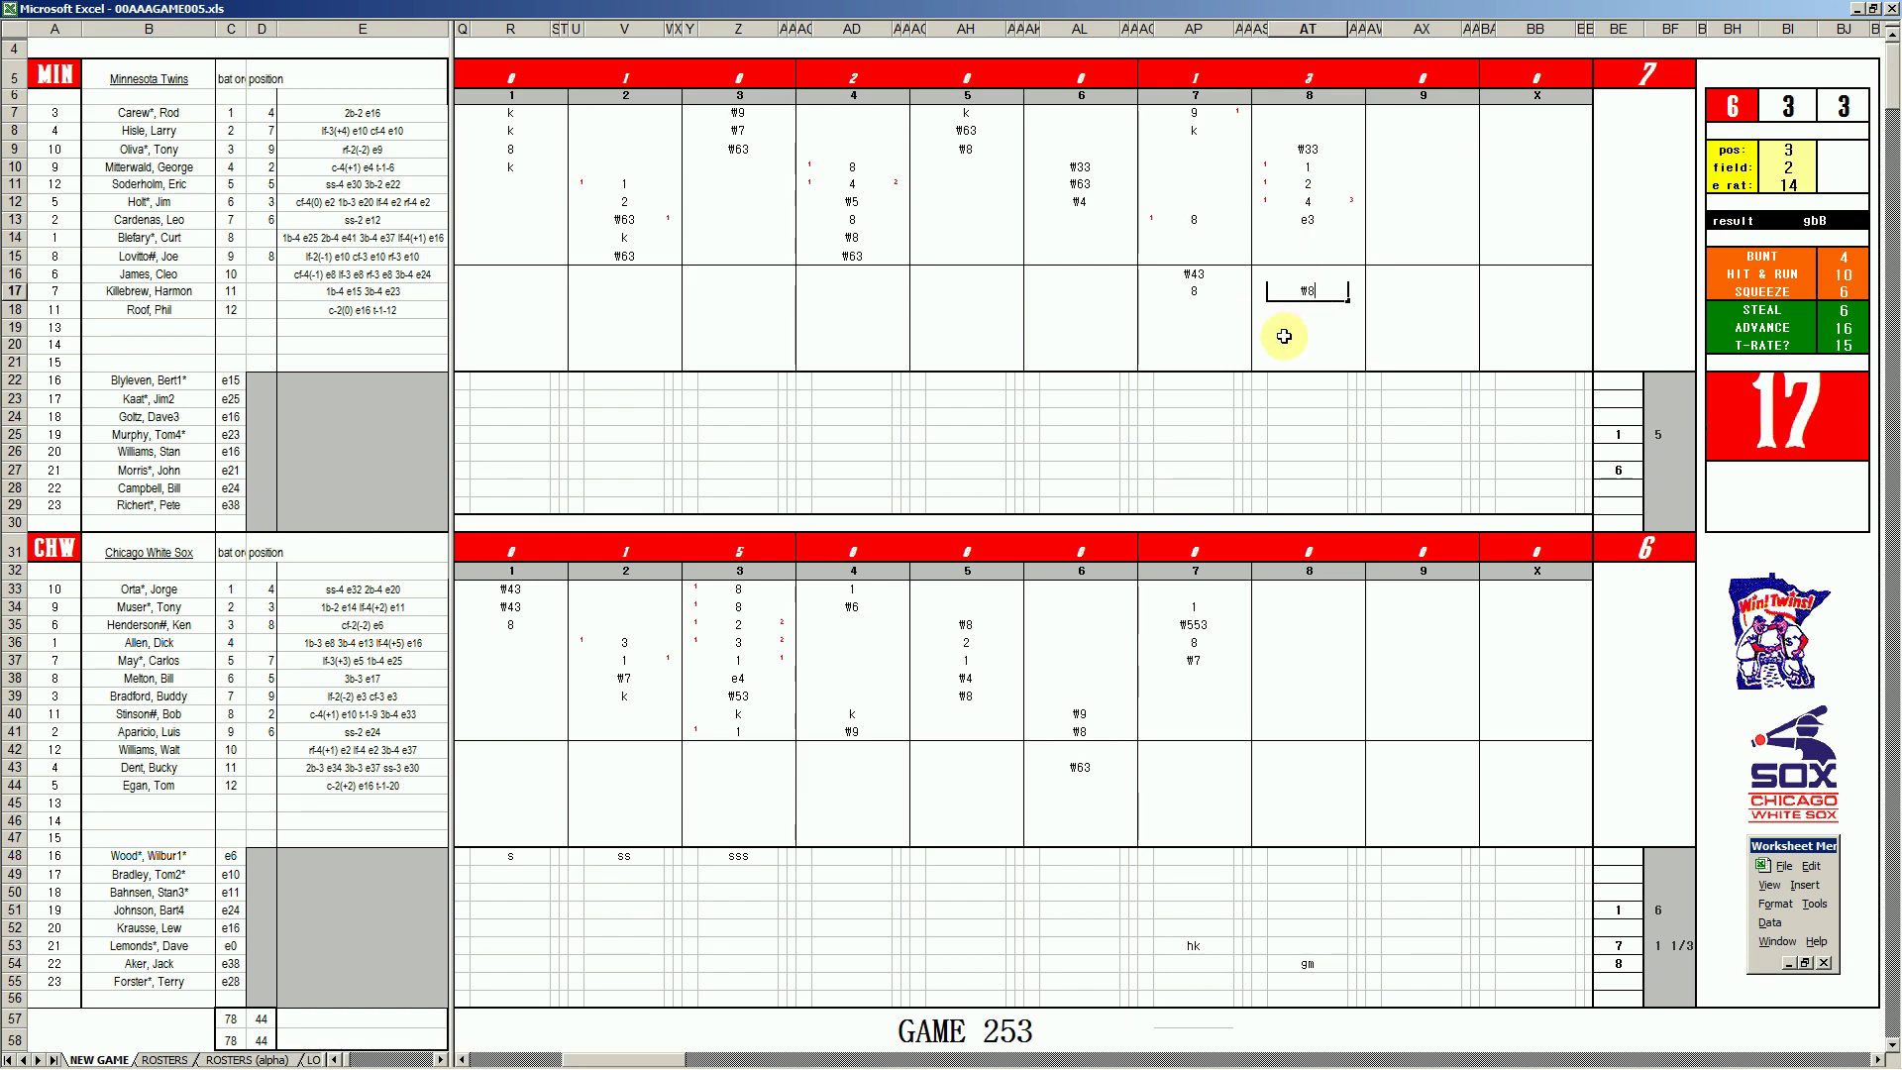
pyautogui.press('Up')
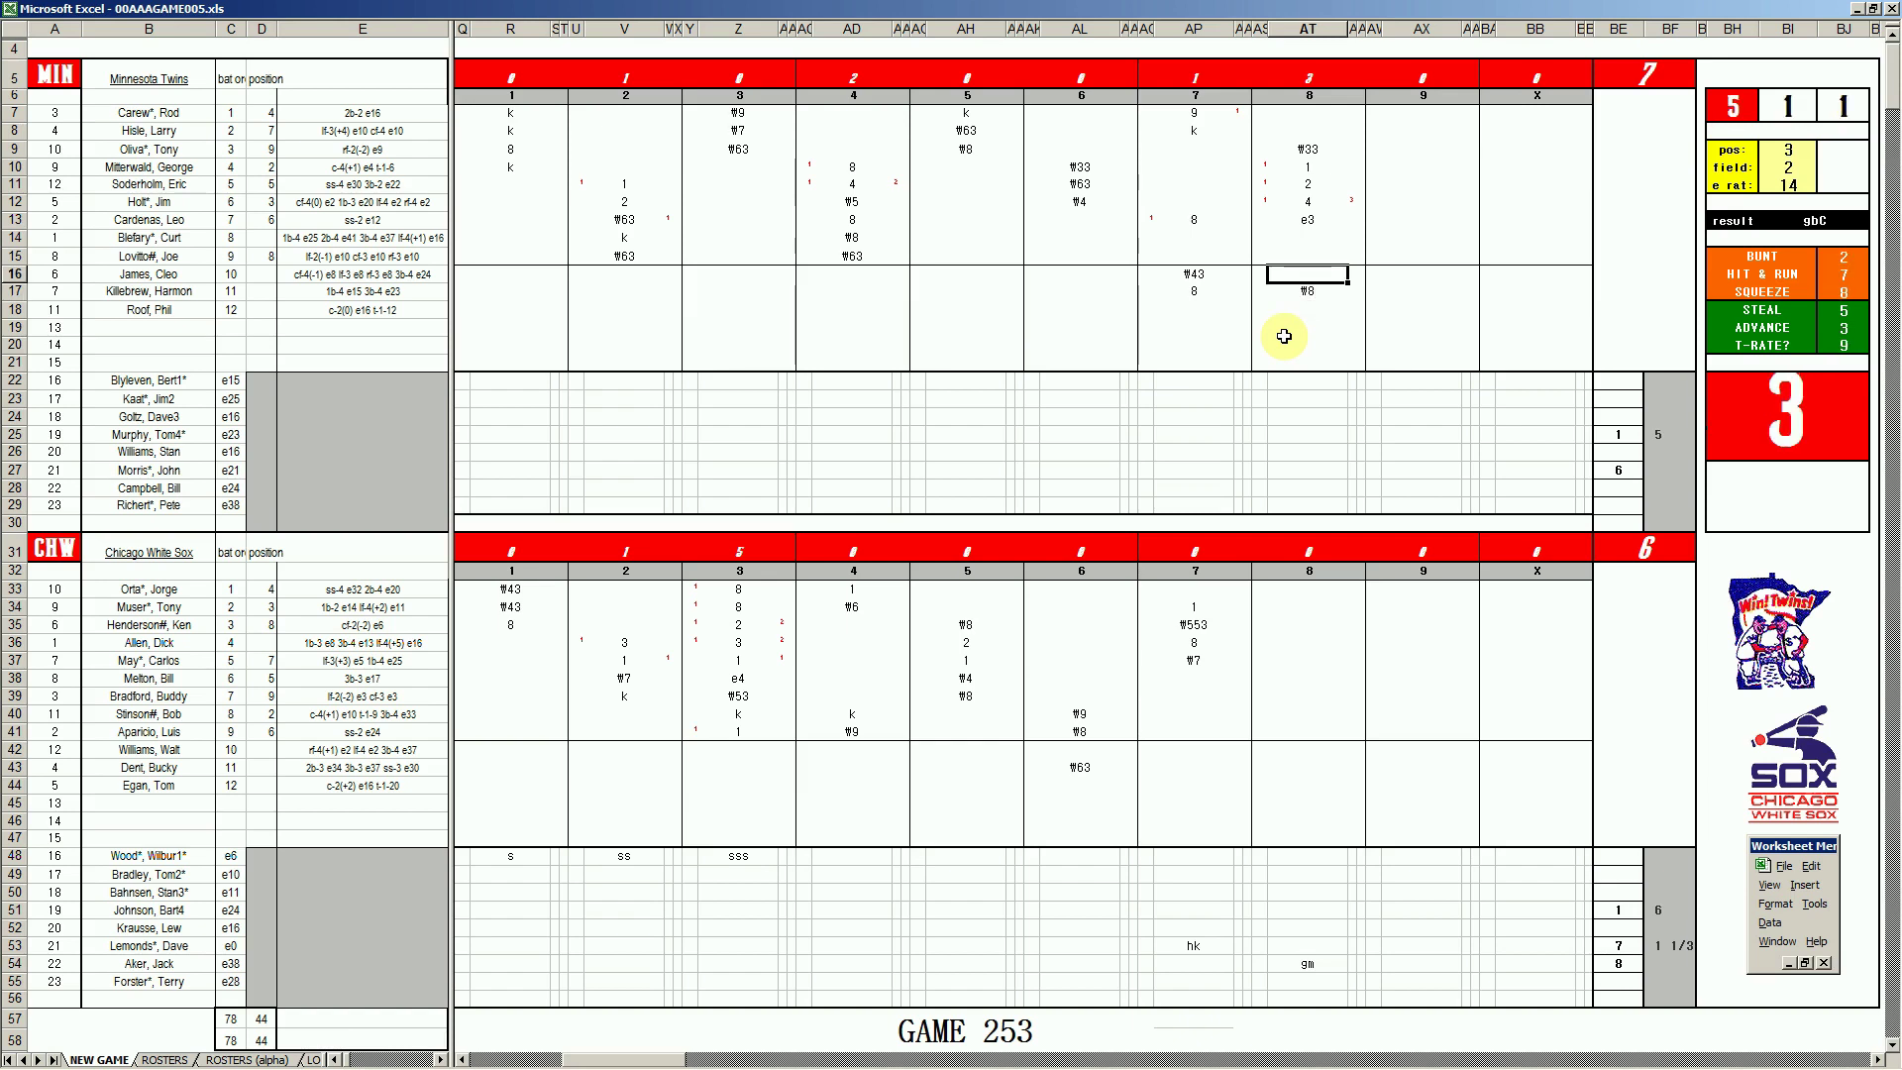
pyautogui.write('#13')
# - Credit the Twins pitcher in row 27 with 2 innings and enter the row 28 pitcher from inning 8, marked bm in that column
pyautogui.click(1665, 473)
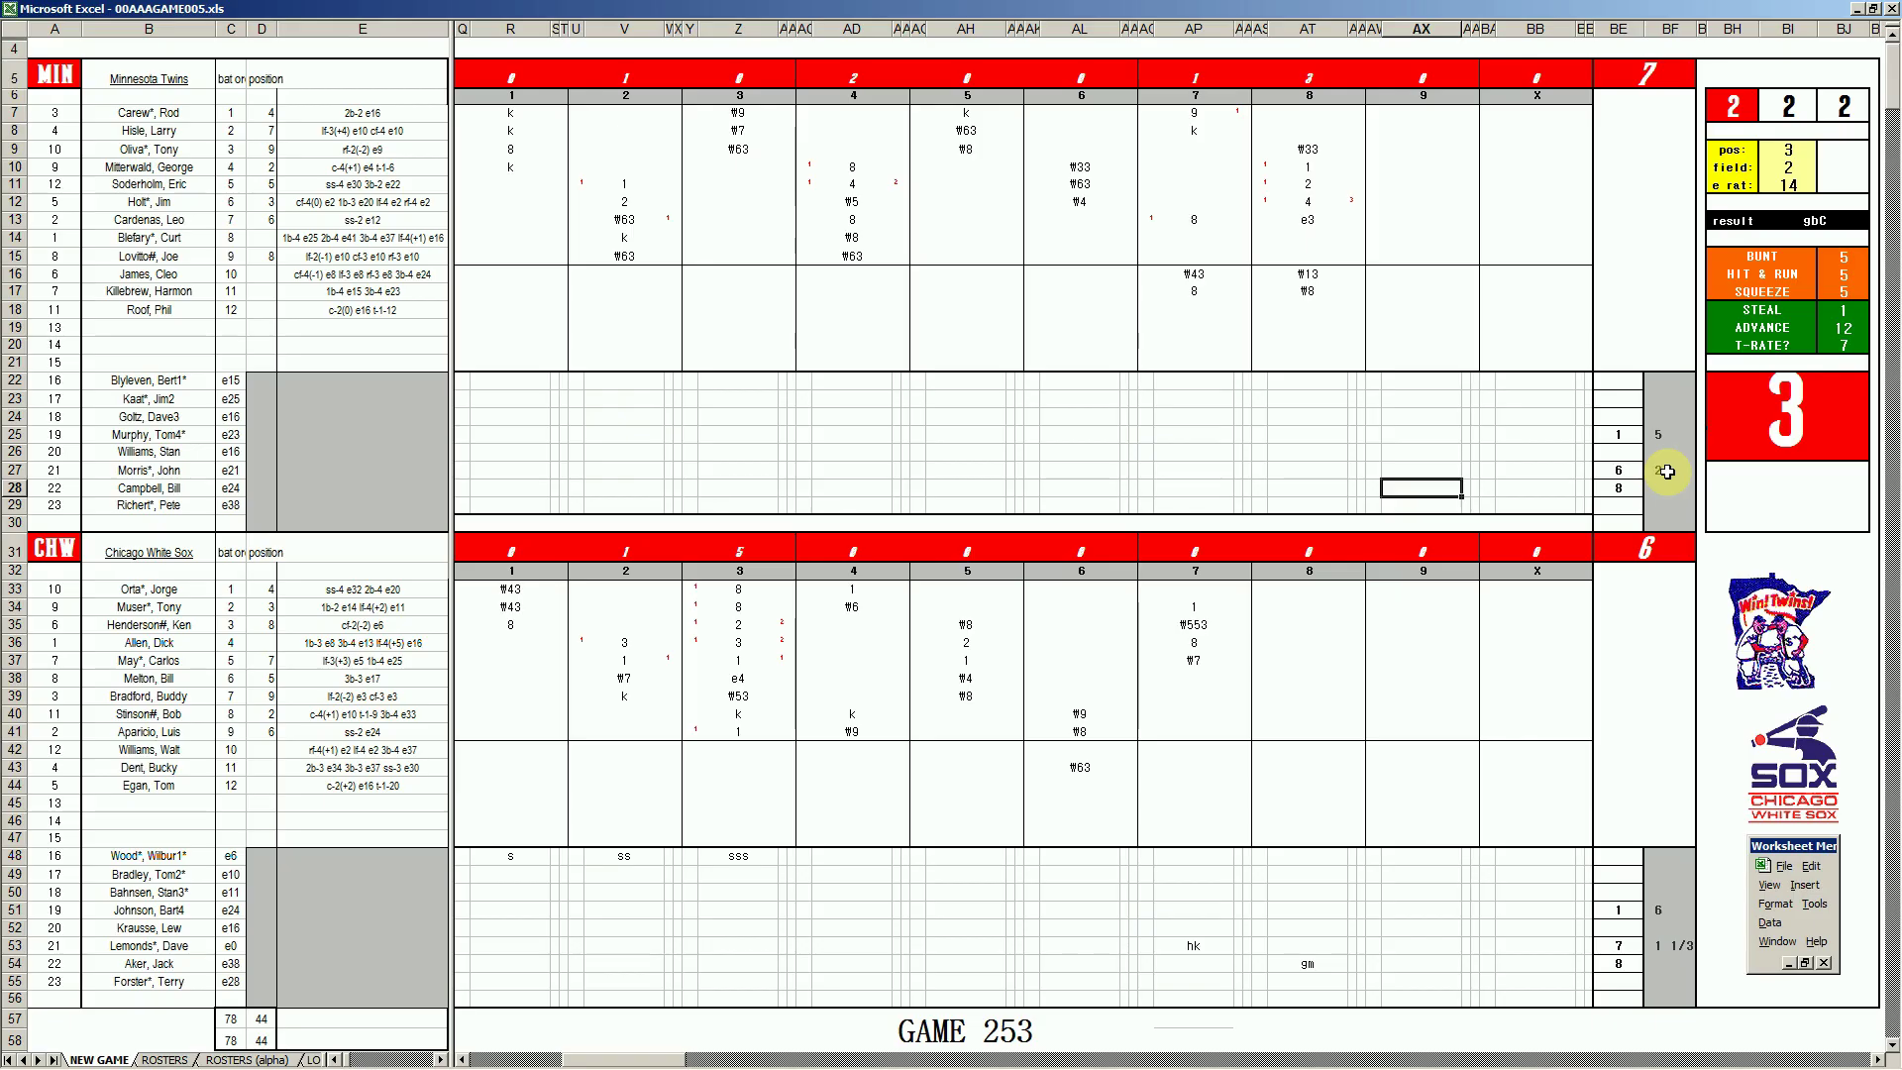
pyautogui.press('Left')
pyautogui.press('Left')
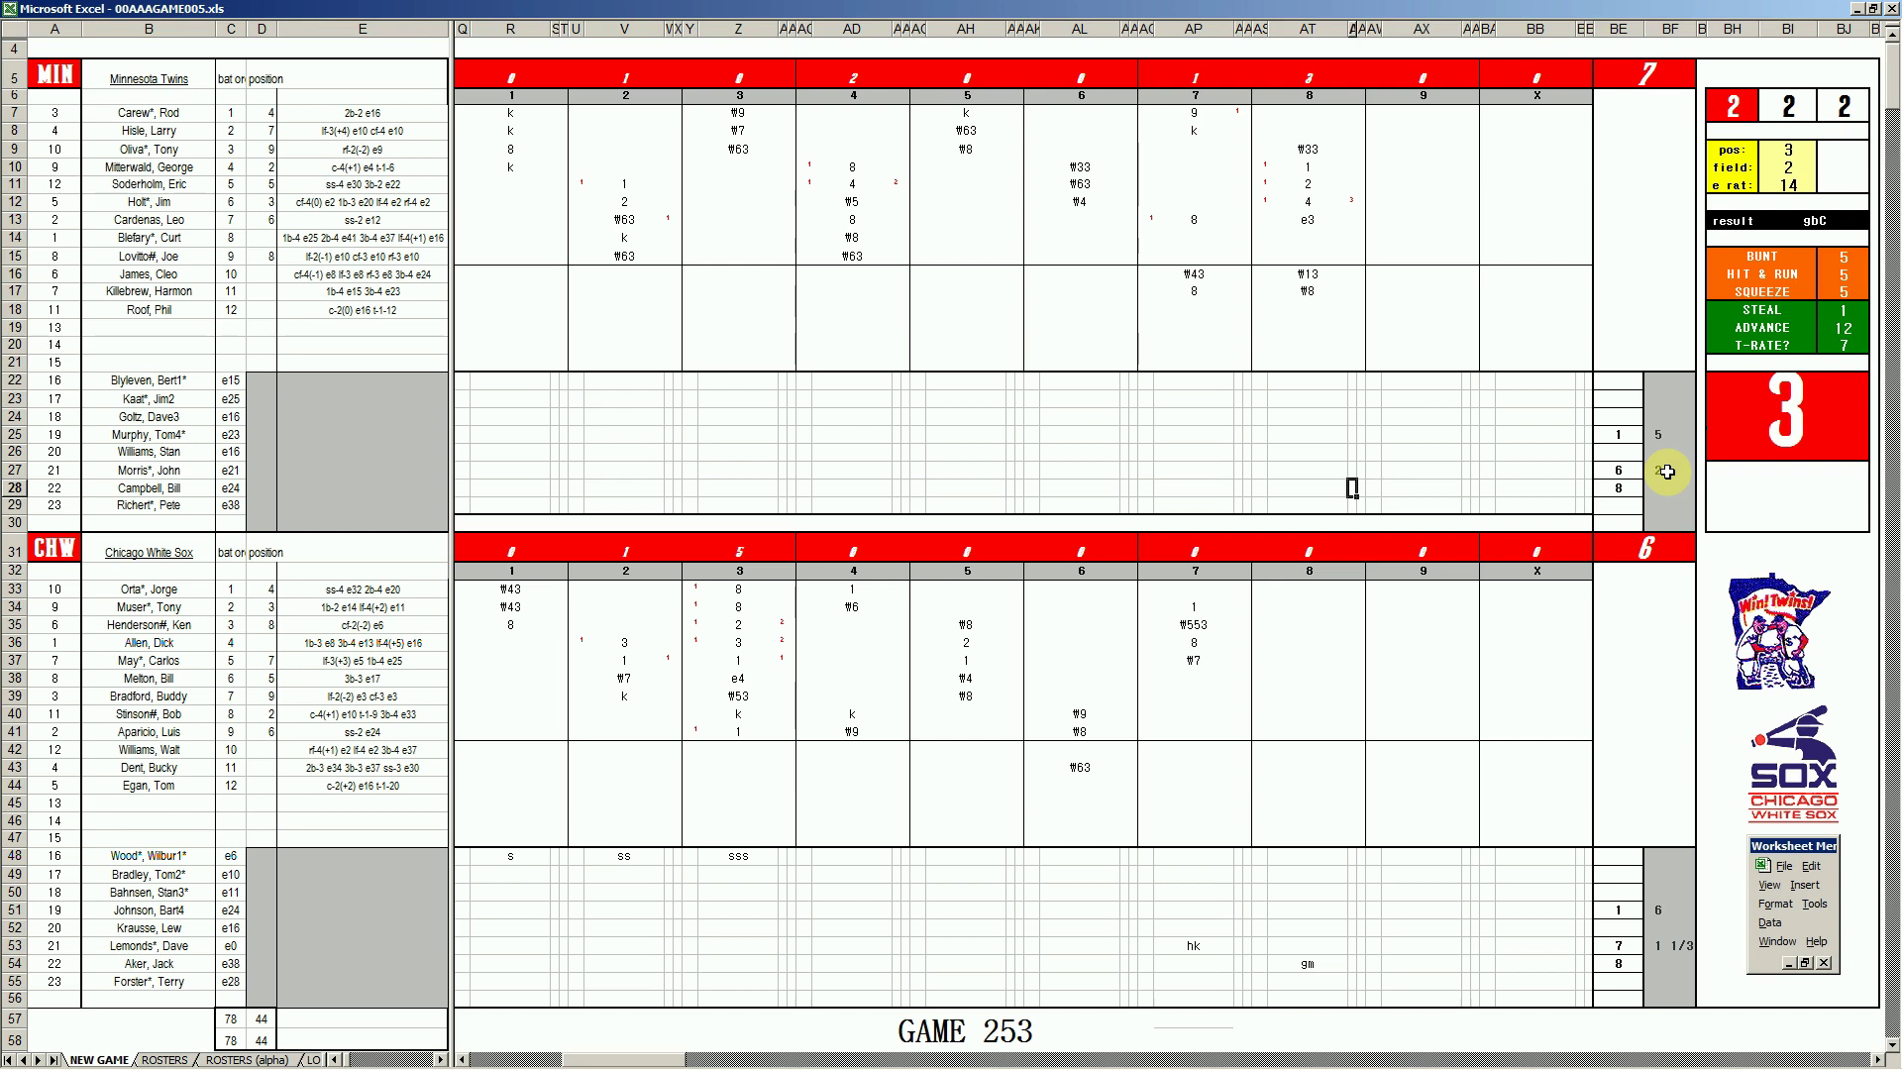
pyautogui.press('Left')
pyautogui.write('bm')
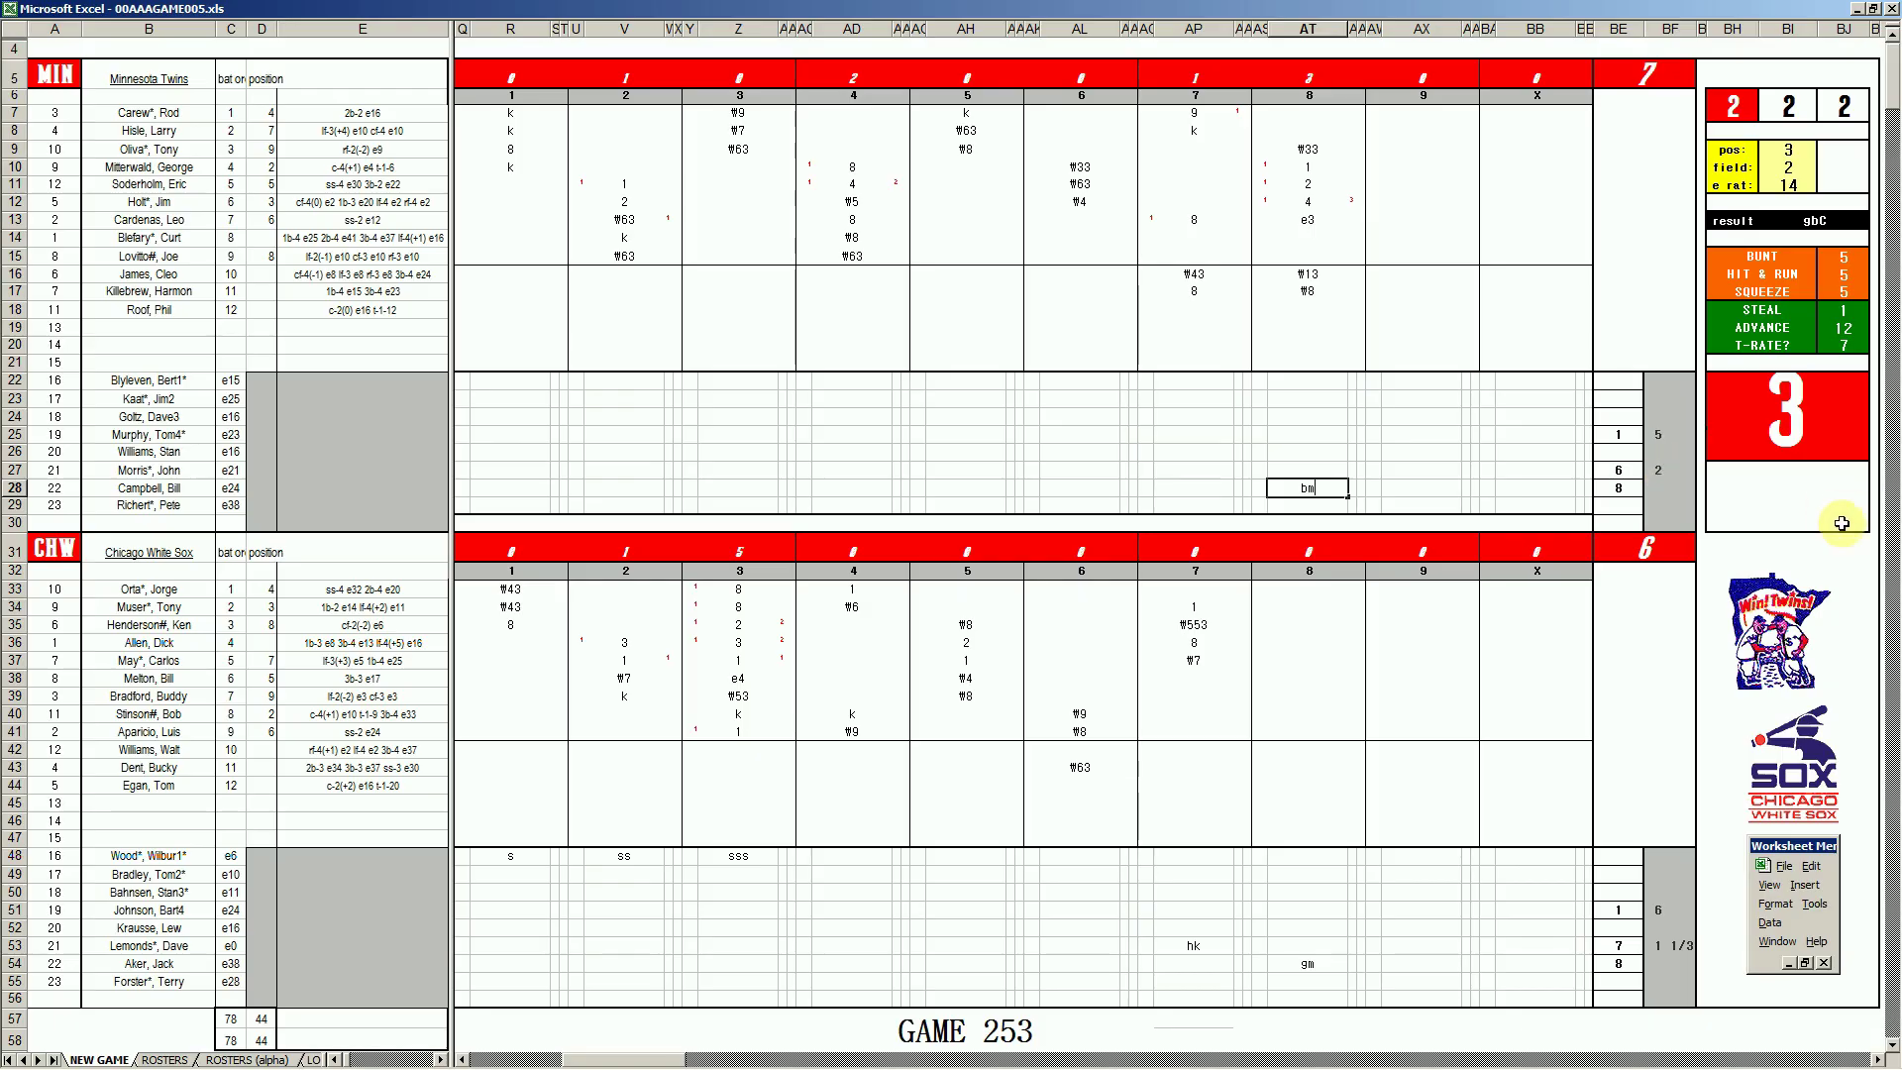
# - Record #43 for the White Sox's sixth batter in the eighth inning
pyautogui.click(1292, 679)
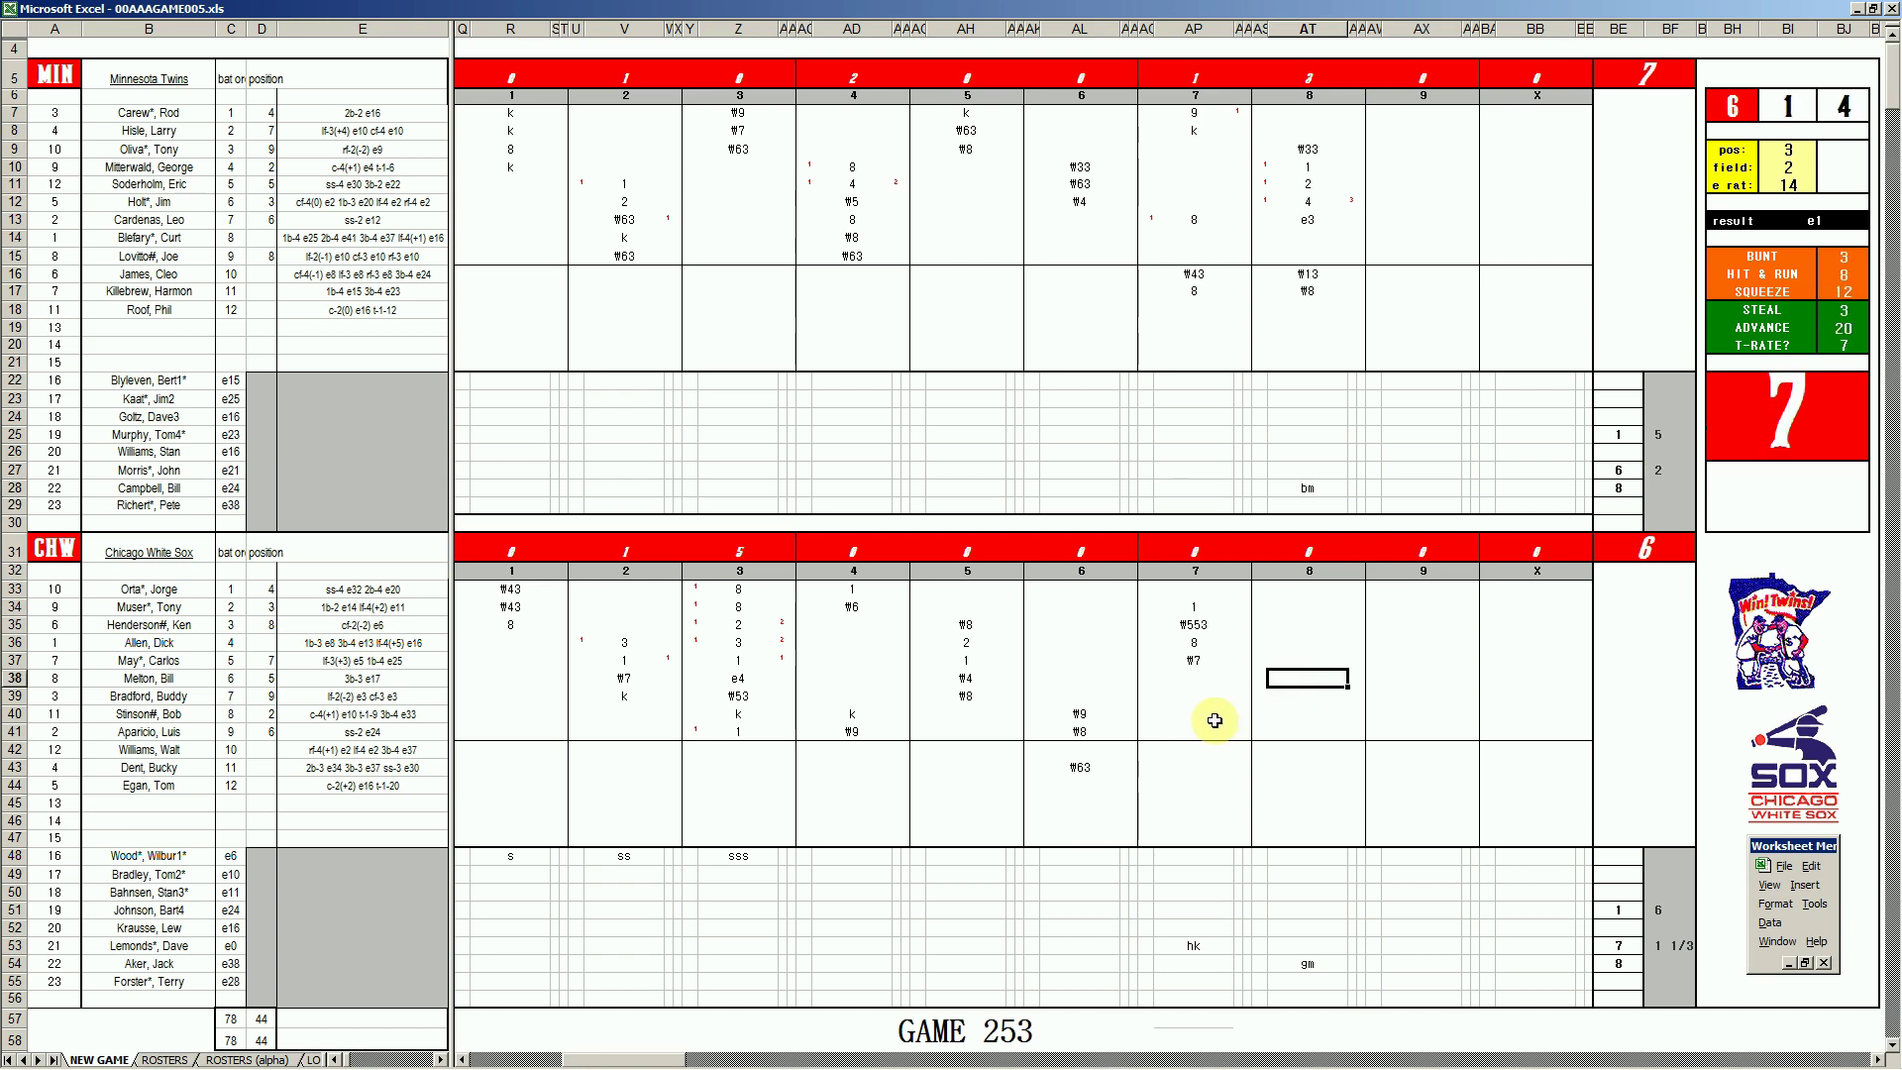
pyautogui.write('#43')
pyautogui.press('Return')
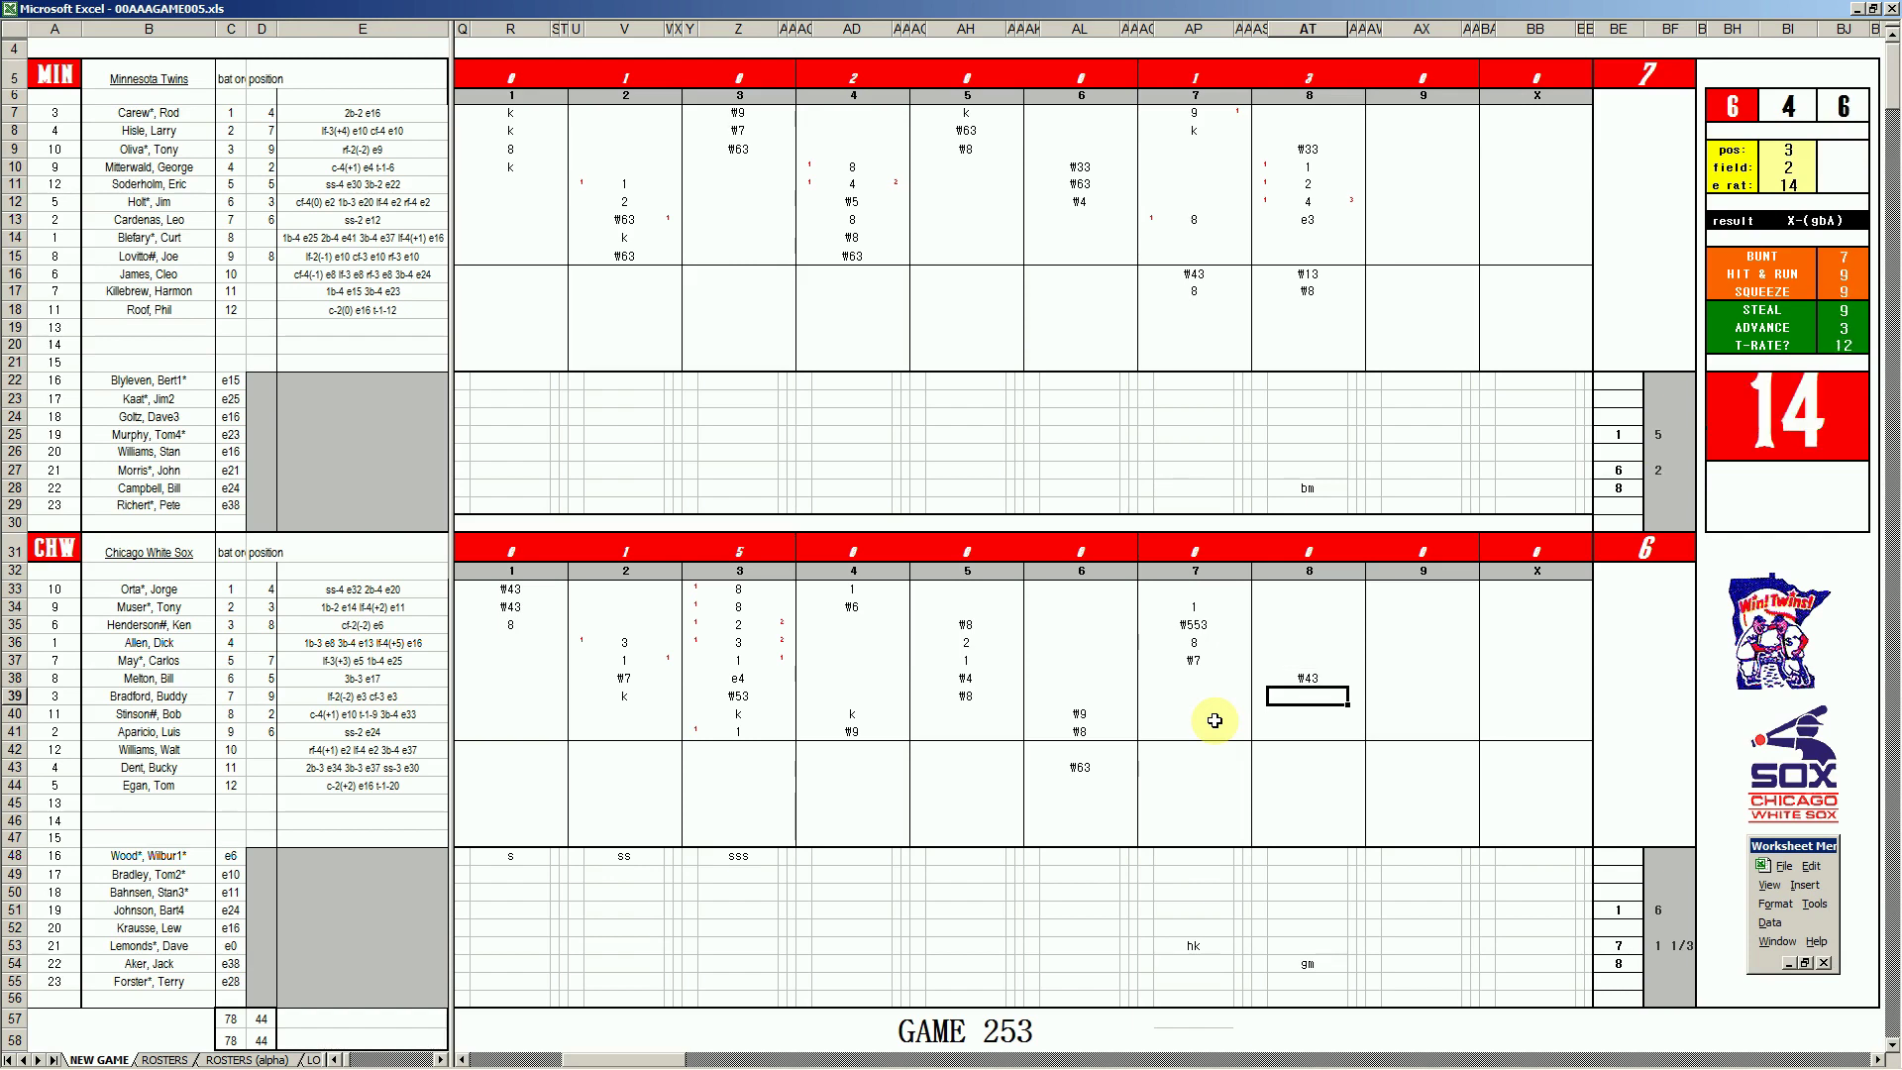
# - Set the fielding lookup to position 6, field 2 and error rating 12
pyautogui.hotkey('ctrl', 'q')
pyautogui.write('6')
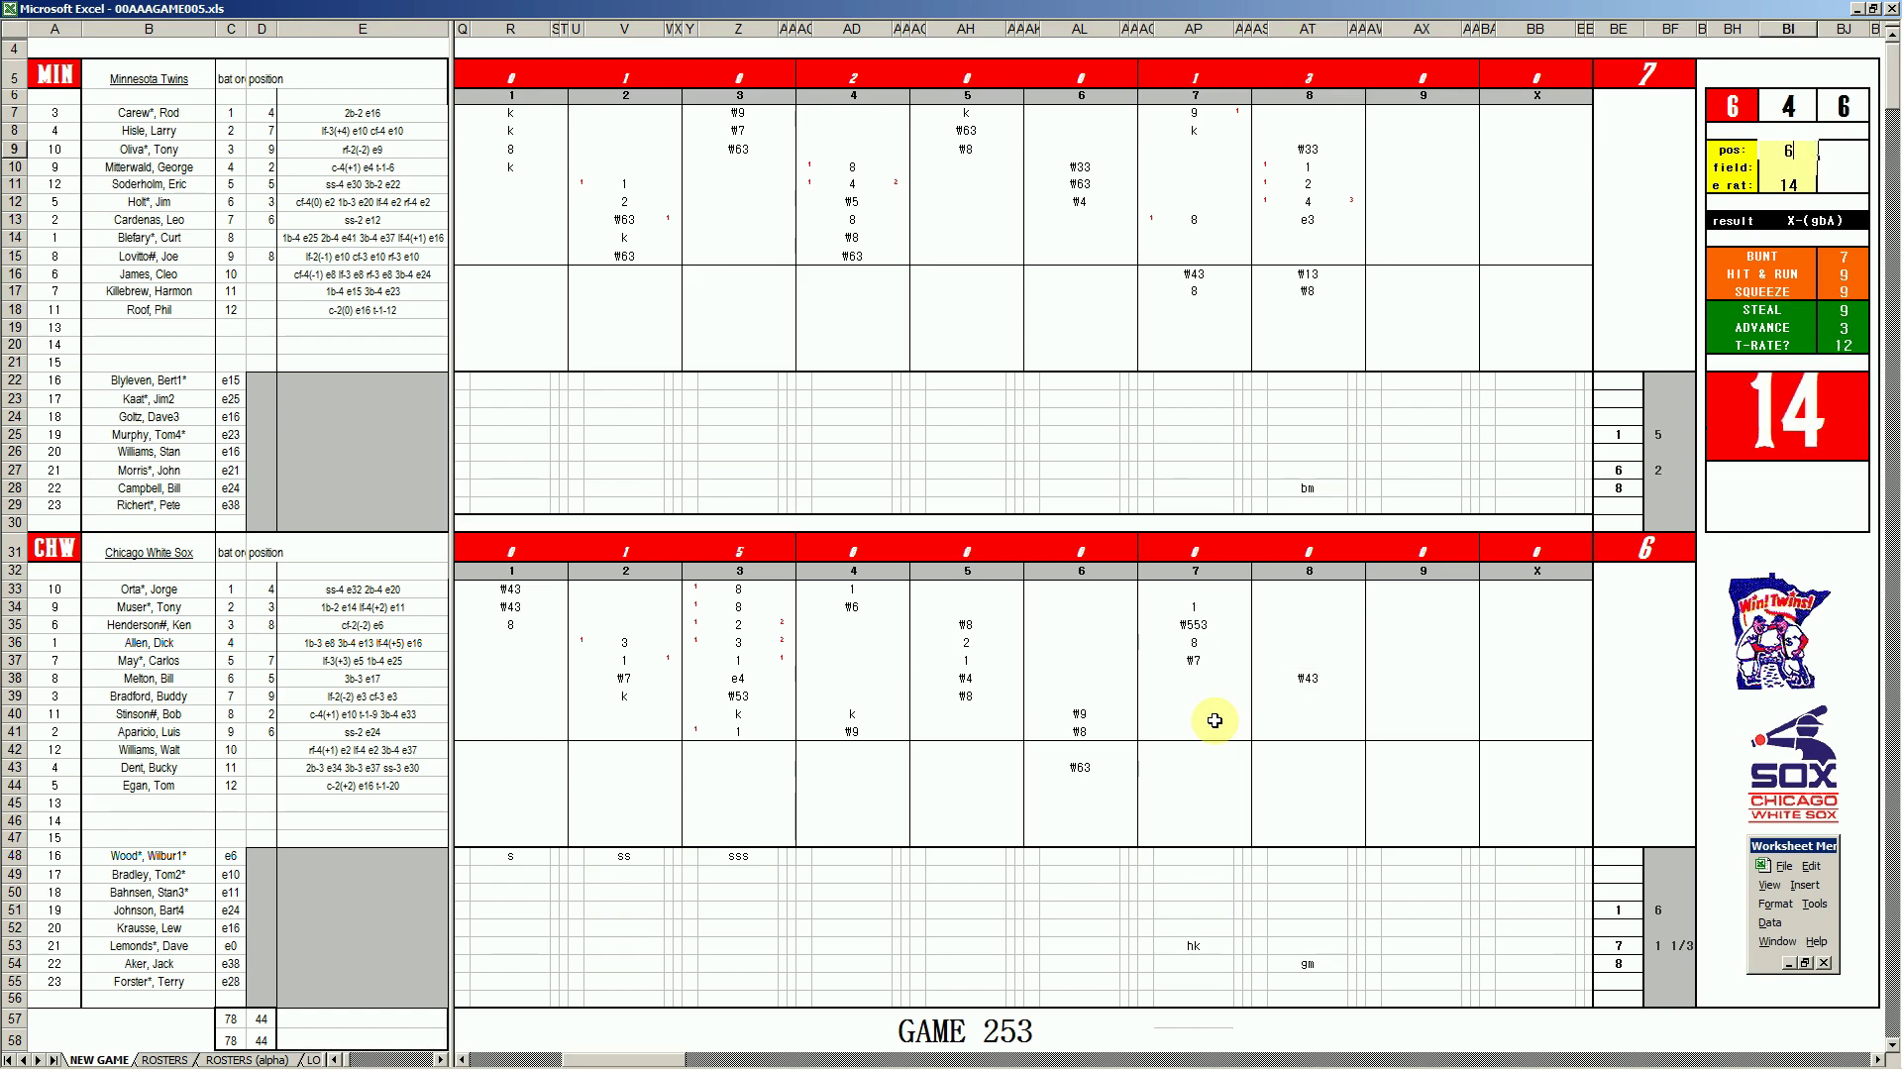
pyautogui.press('Return')
pyautogui.write('2')
pyautogui.press('Return')
pyautogui.write('12')
pyautogui.press('Return')
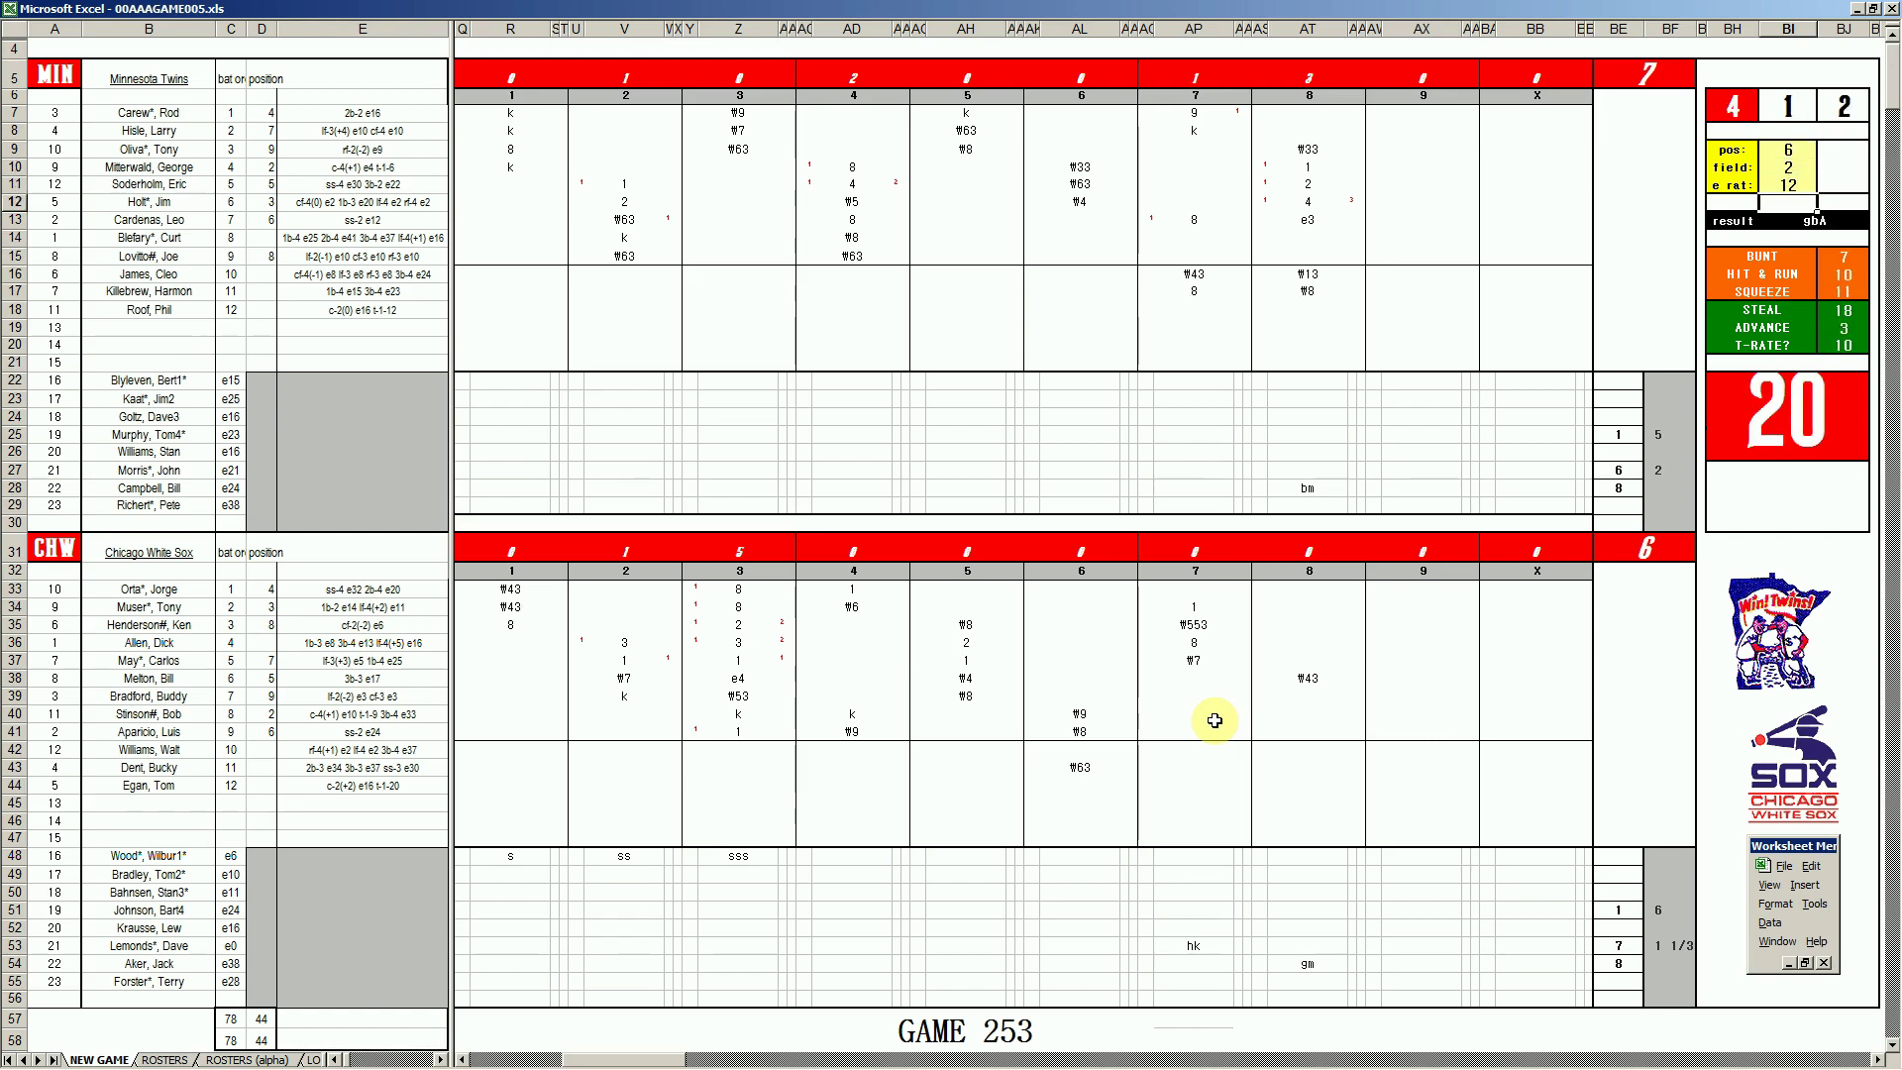
# - Record #63, 8 and #16 for the White Sox's seventh, eighth and ninth batters in the eighth inning
pyautogui.click(1306, 697)
pyautogui.write('#6')
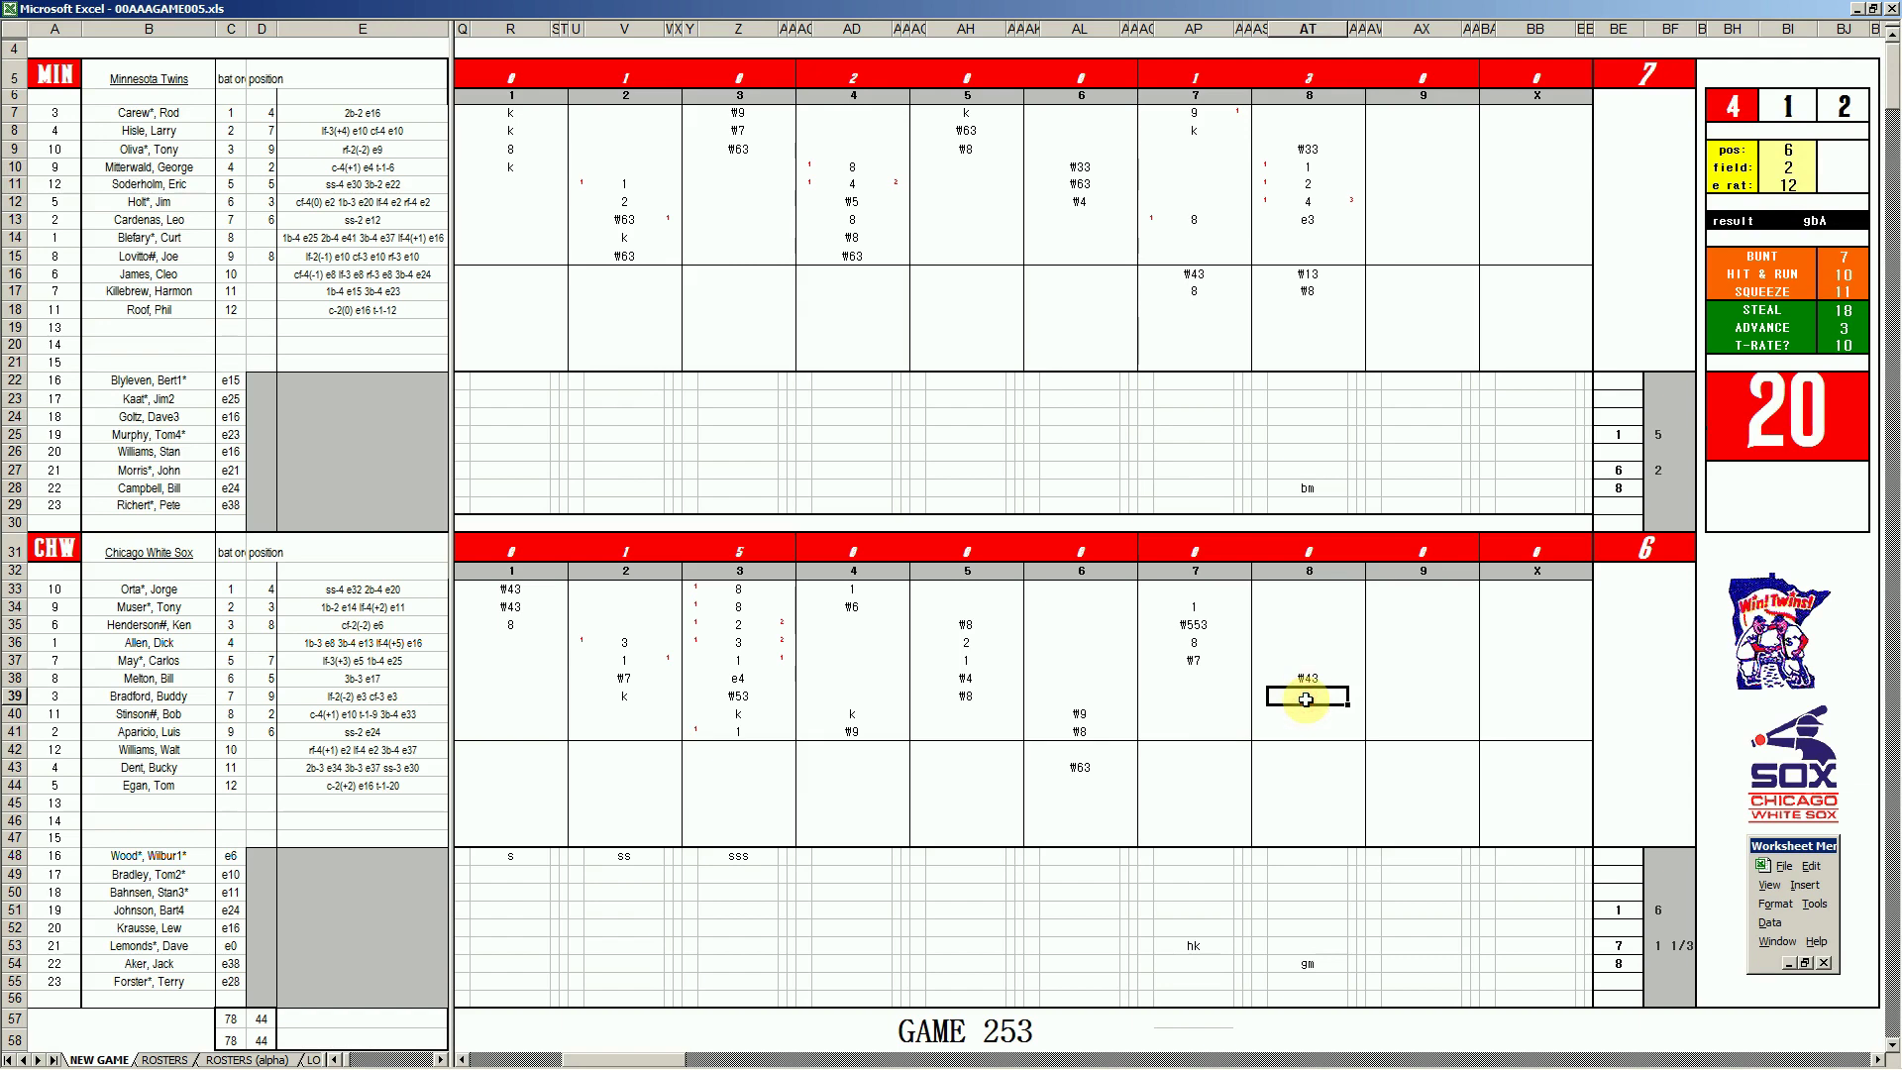
pyautogui.write('3')
pyautogui.press('Return')
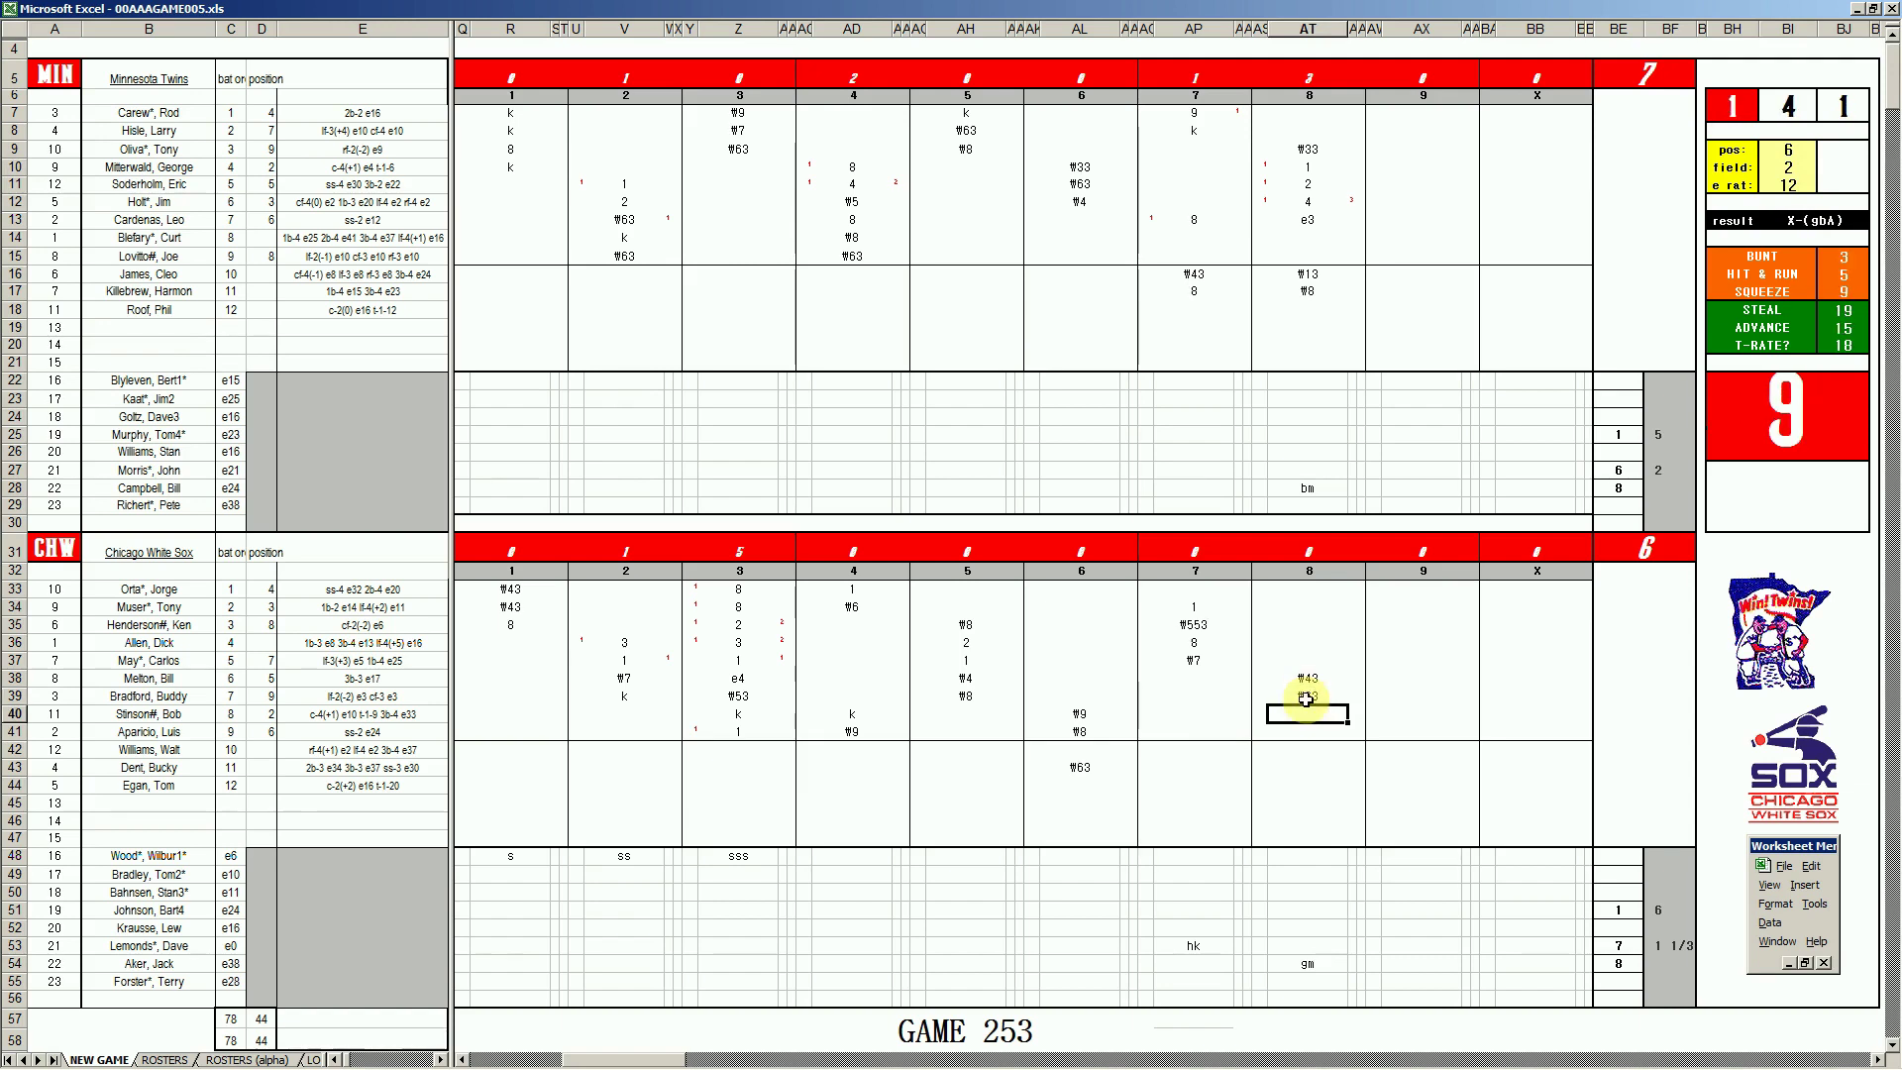
pyautogui.write('8')
pyautogui.press('Return')
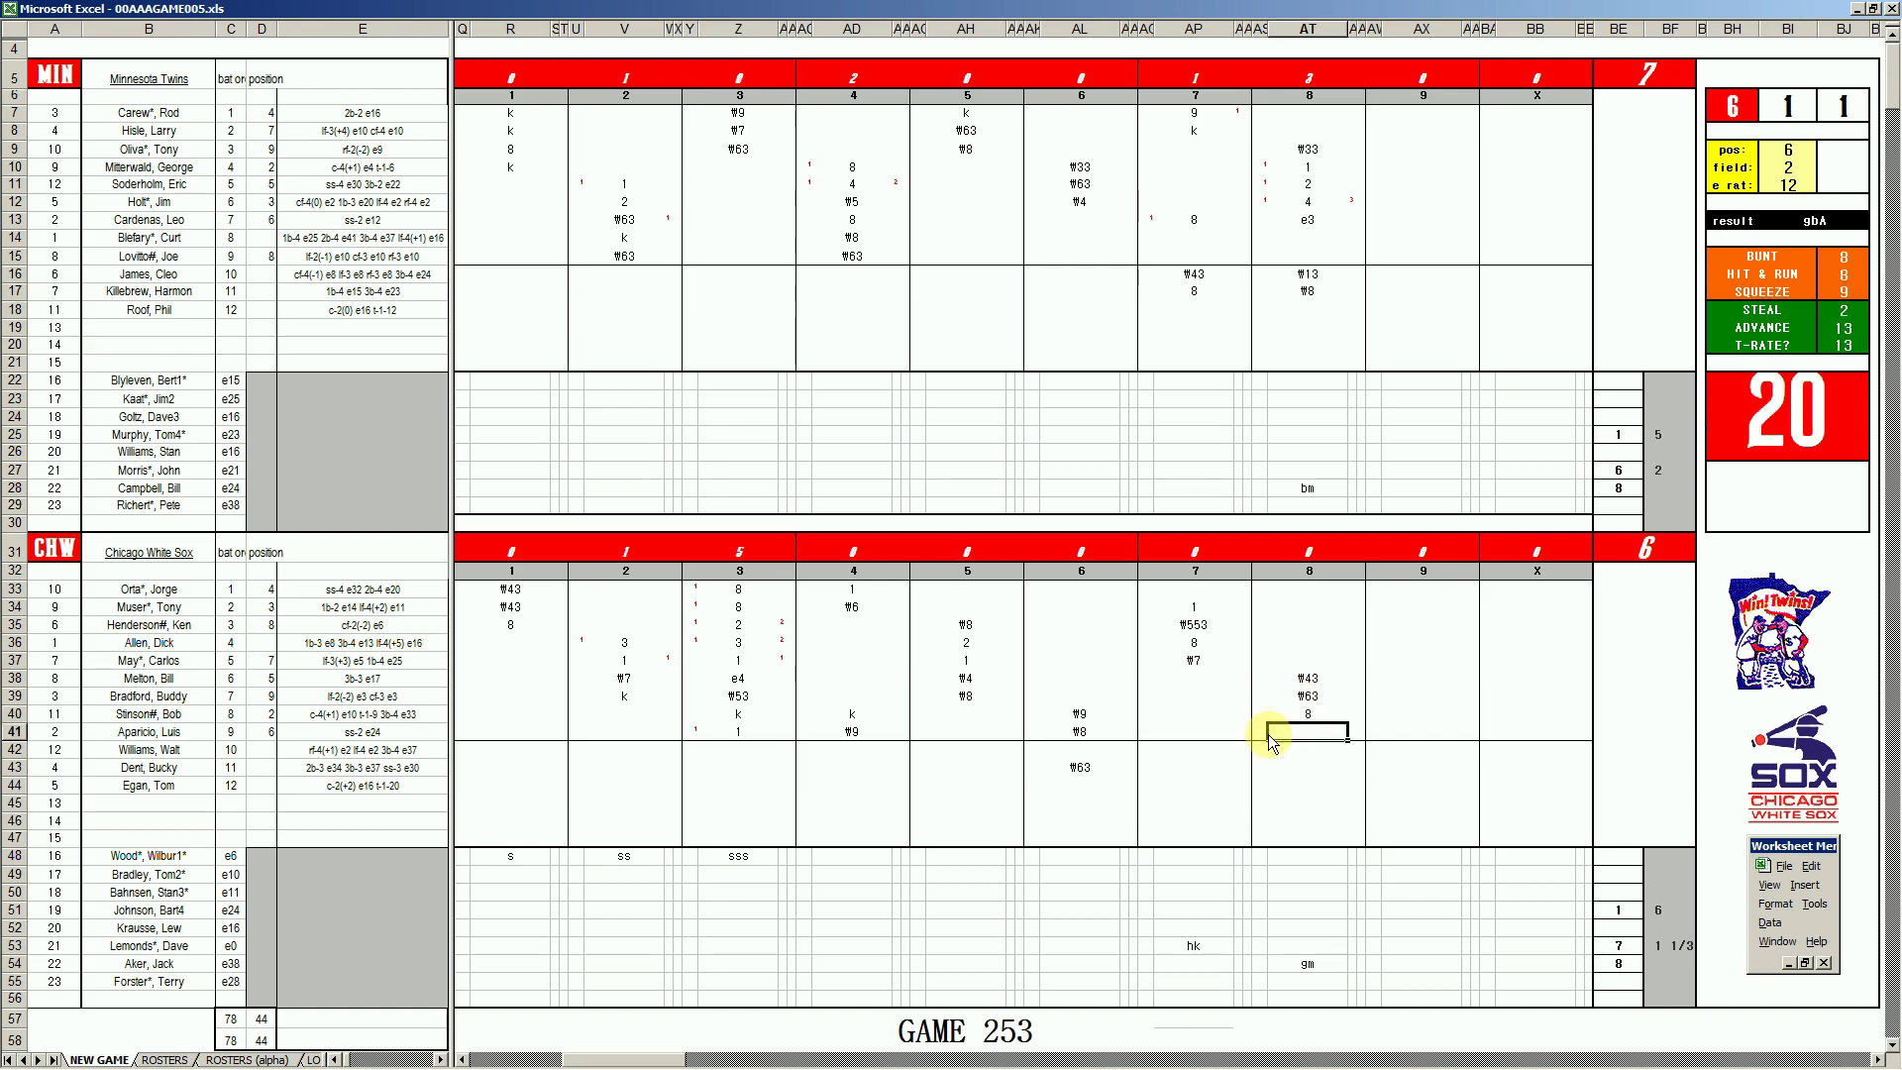
pyautogui.write('#16')
# - Credit the White Sox pitcher in row 54 with 2/3 inning and enter the row 55 pitcher as starting in inning 9
pyautogui.click(1674, 966)
pyautogui.write('+2/3')
pyautogui.press('Return')
pyautogui.write('9')
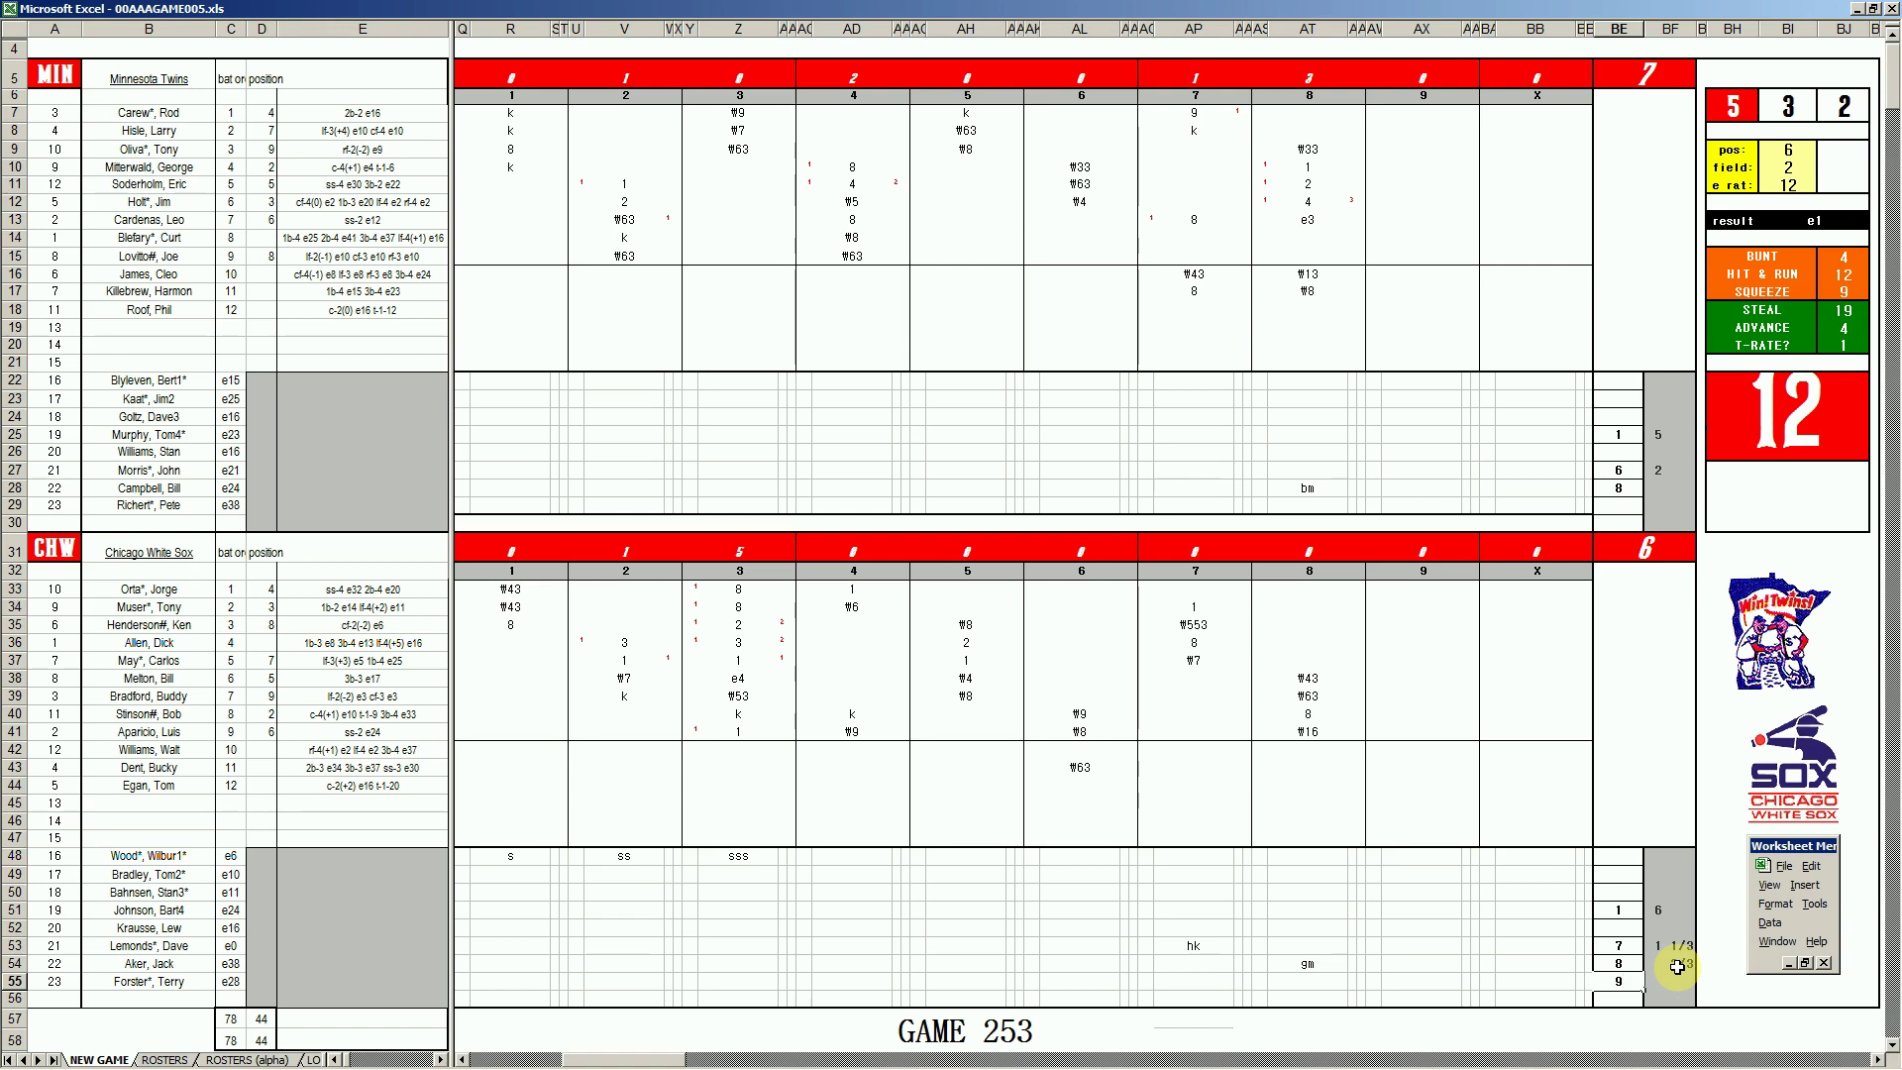
# - Record #53 for the Twins' leadoff batter and #8 for the second batter in the ninth inning
pyautogui.click(1425, 117)
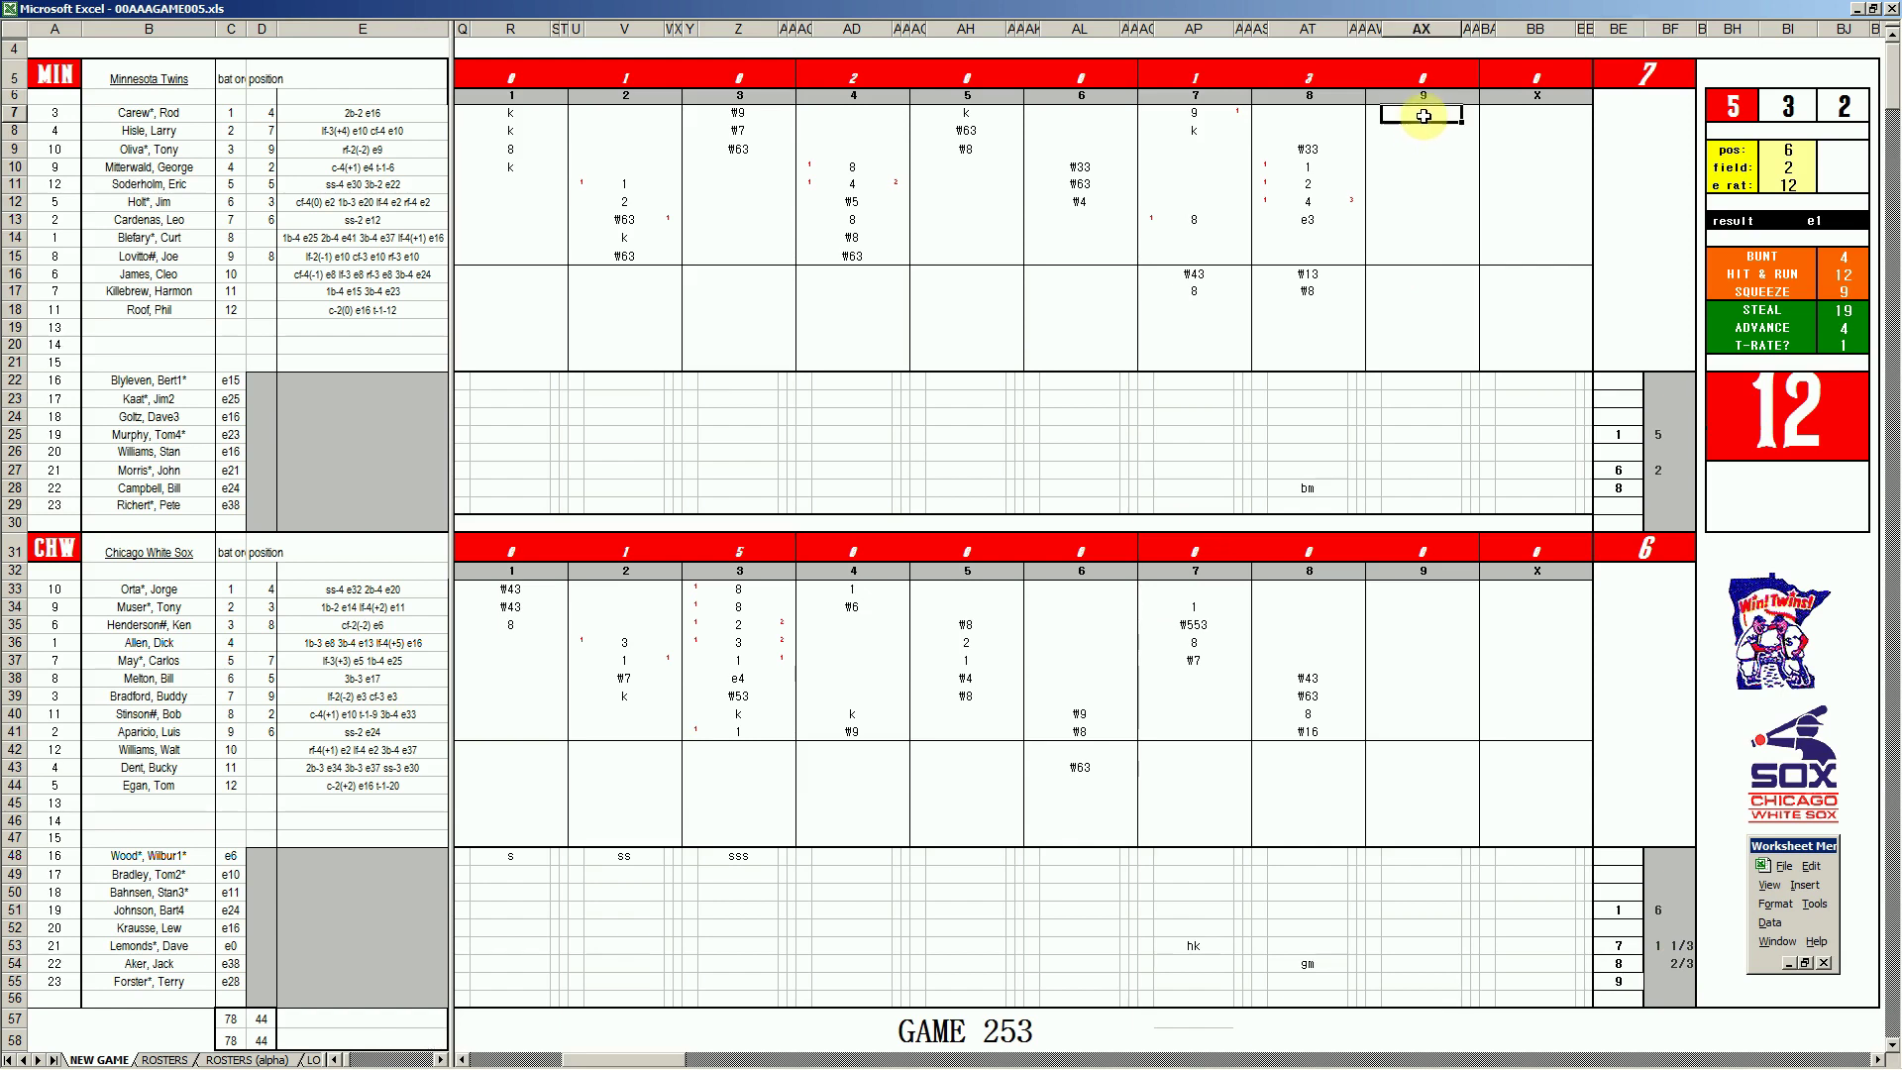
pyautogui.write('#53')
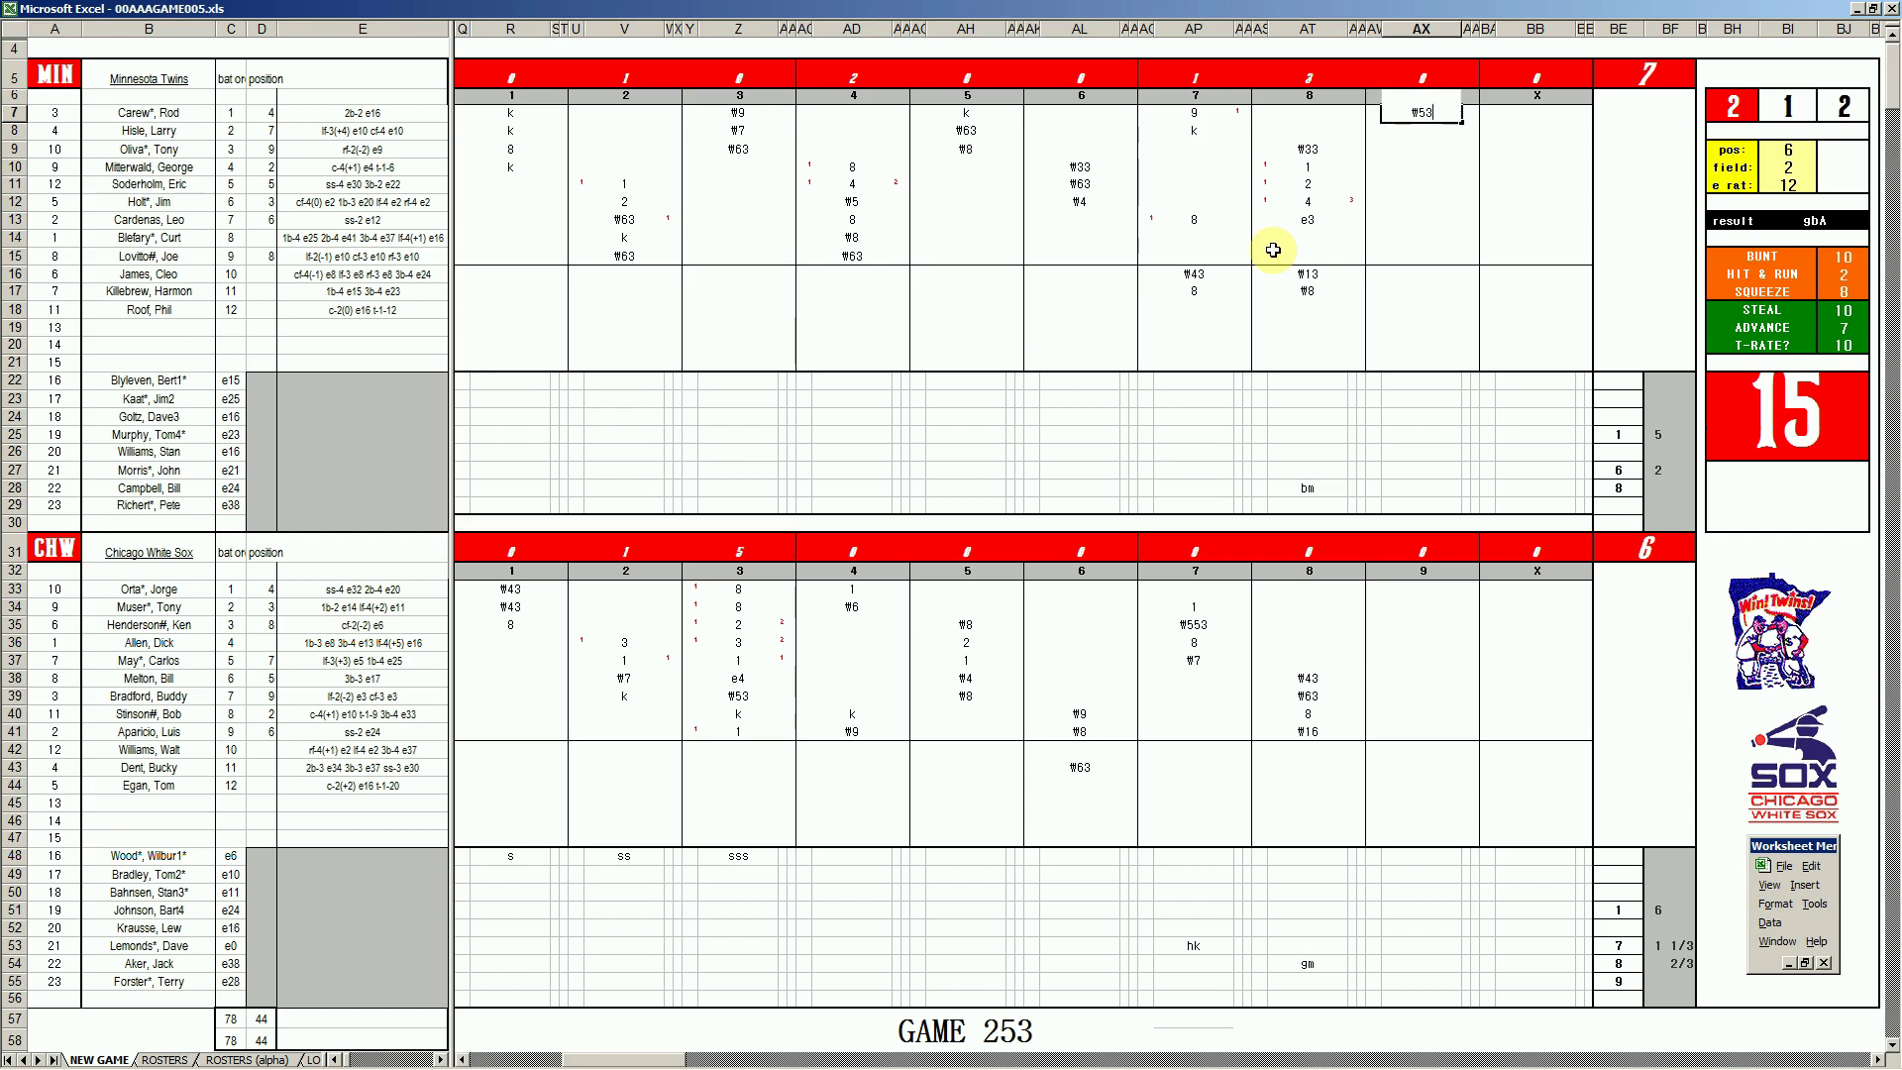
pyautogui.press('Return')
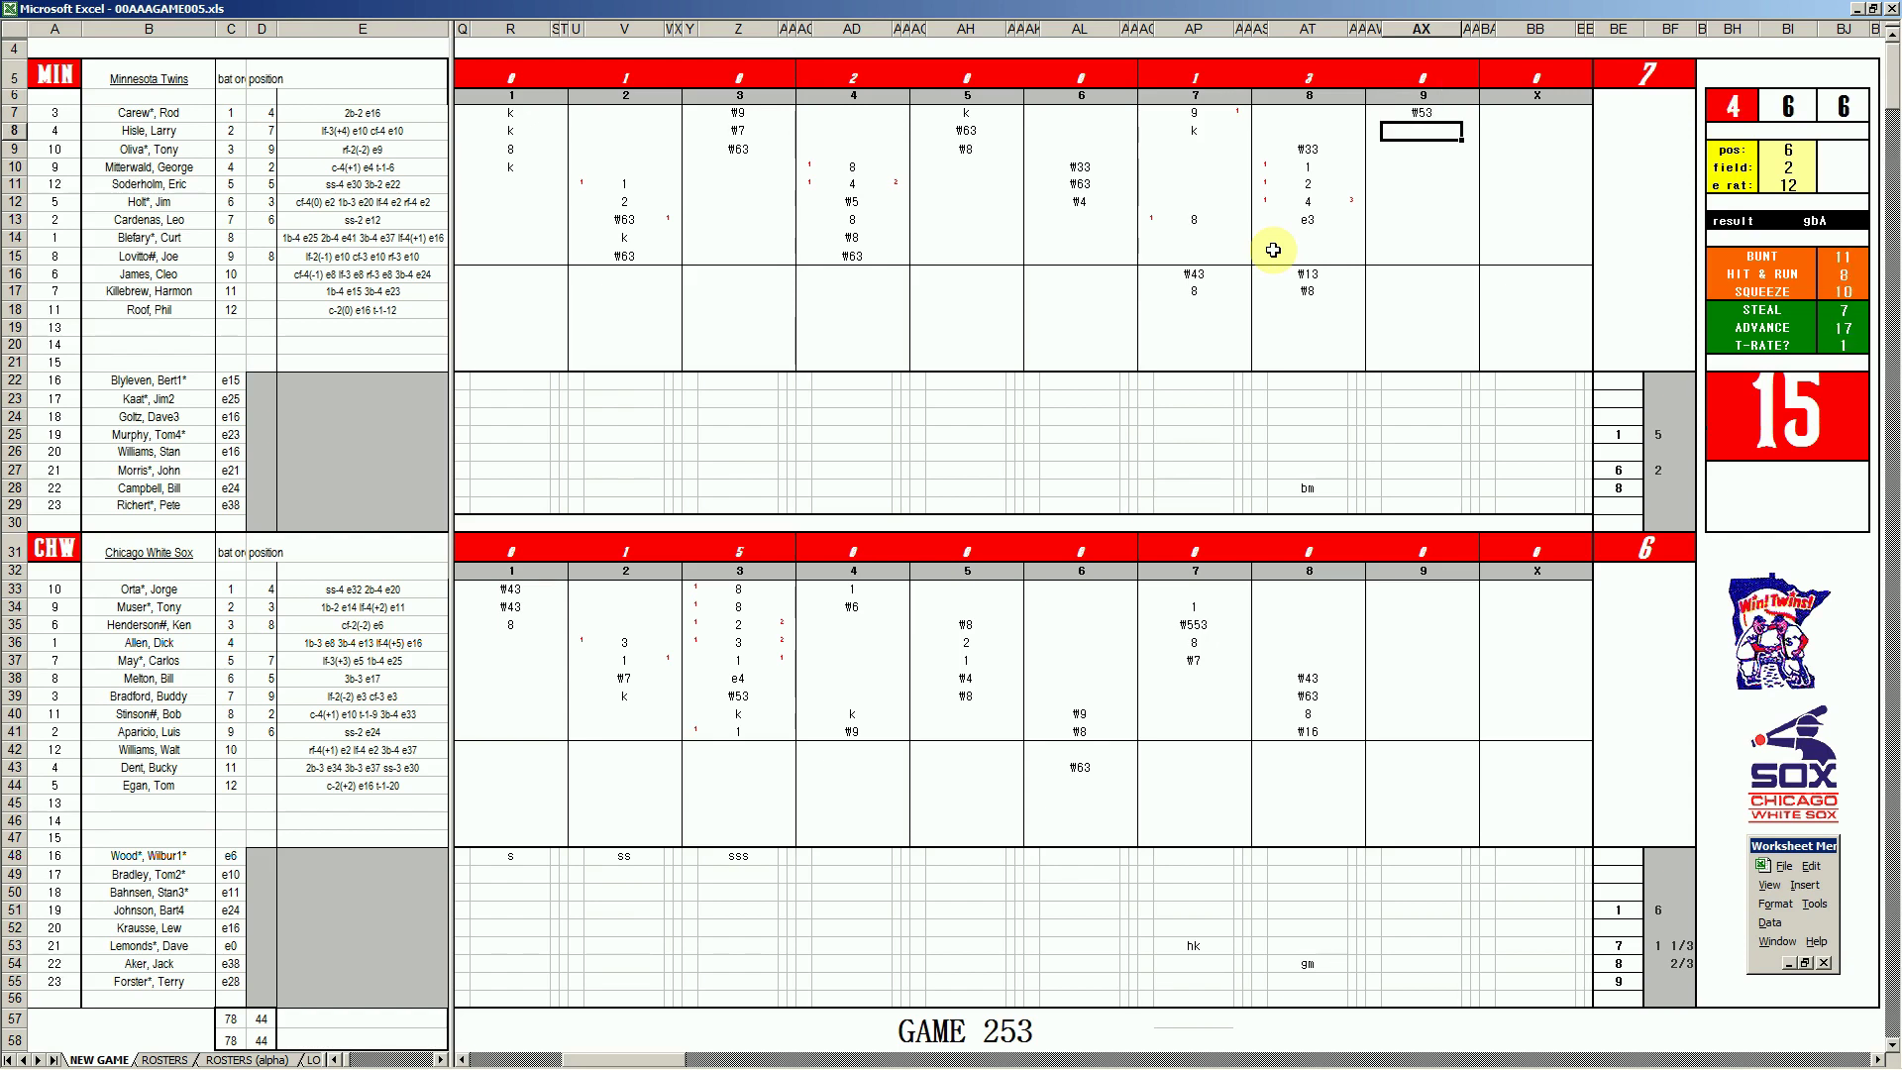
pyautogui.write('#8')
pyautogui.press('Return')
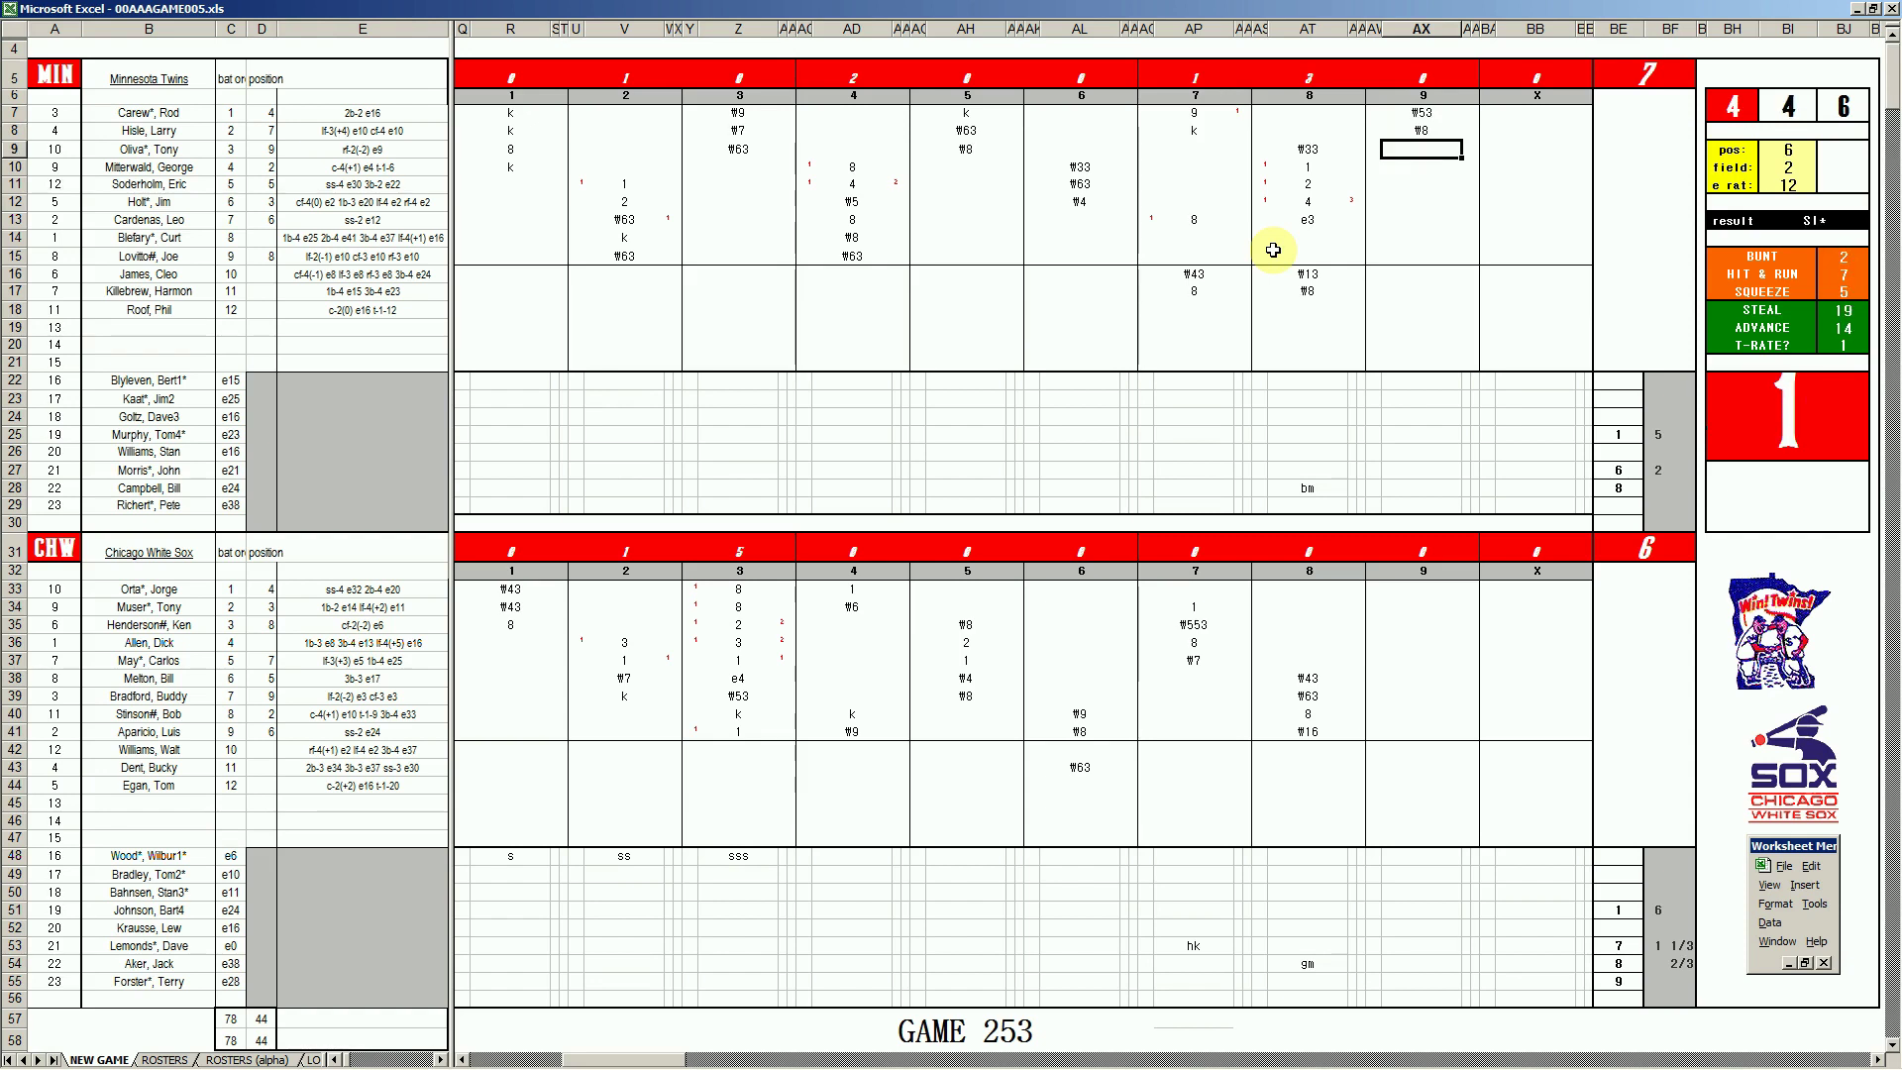
# - Set the fielding lookup to position 8, field 2 and error rating 6
pyautogui.hotkey('ctrl', 'r')
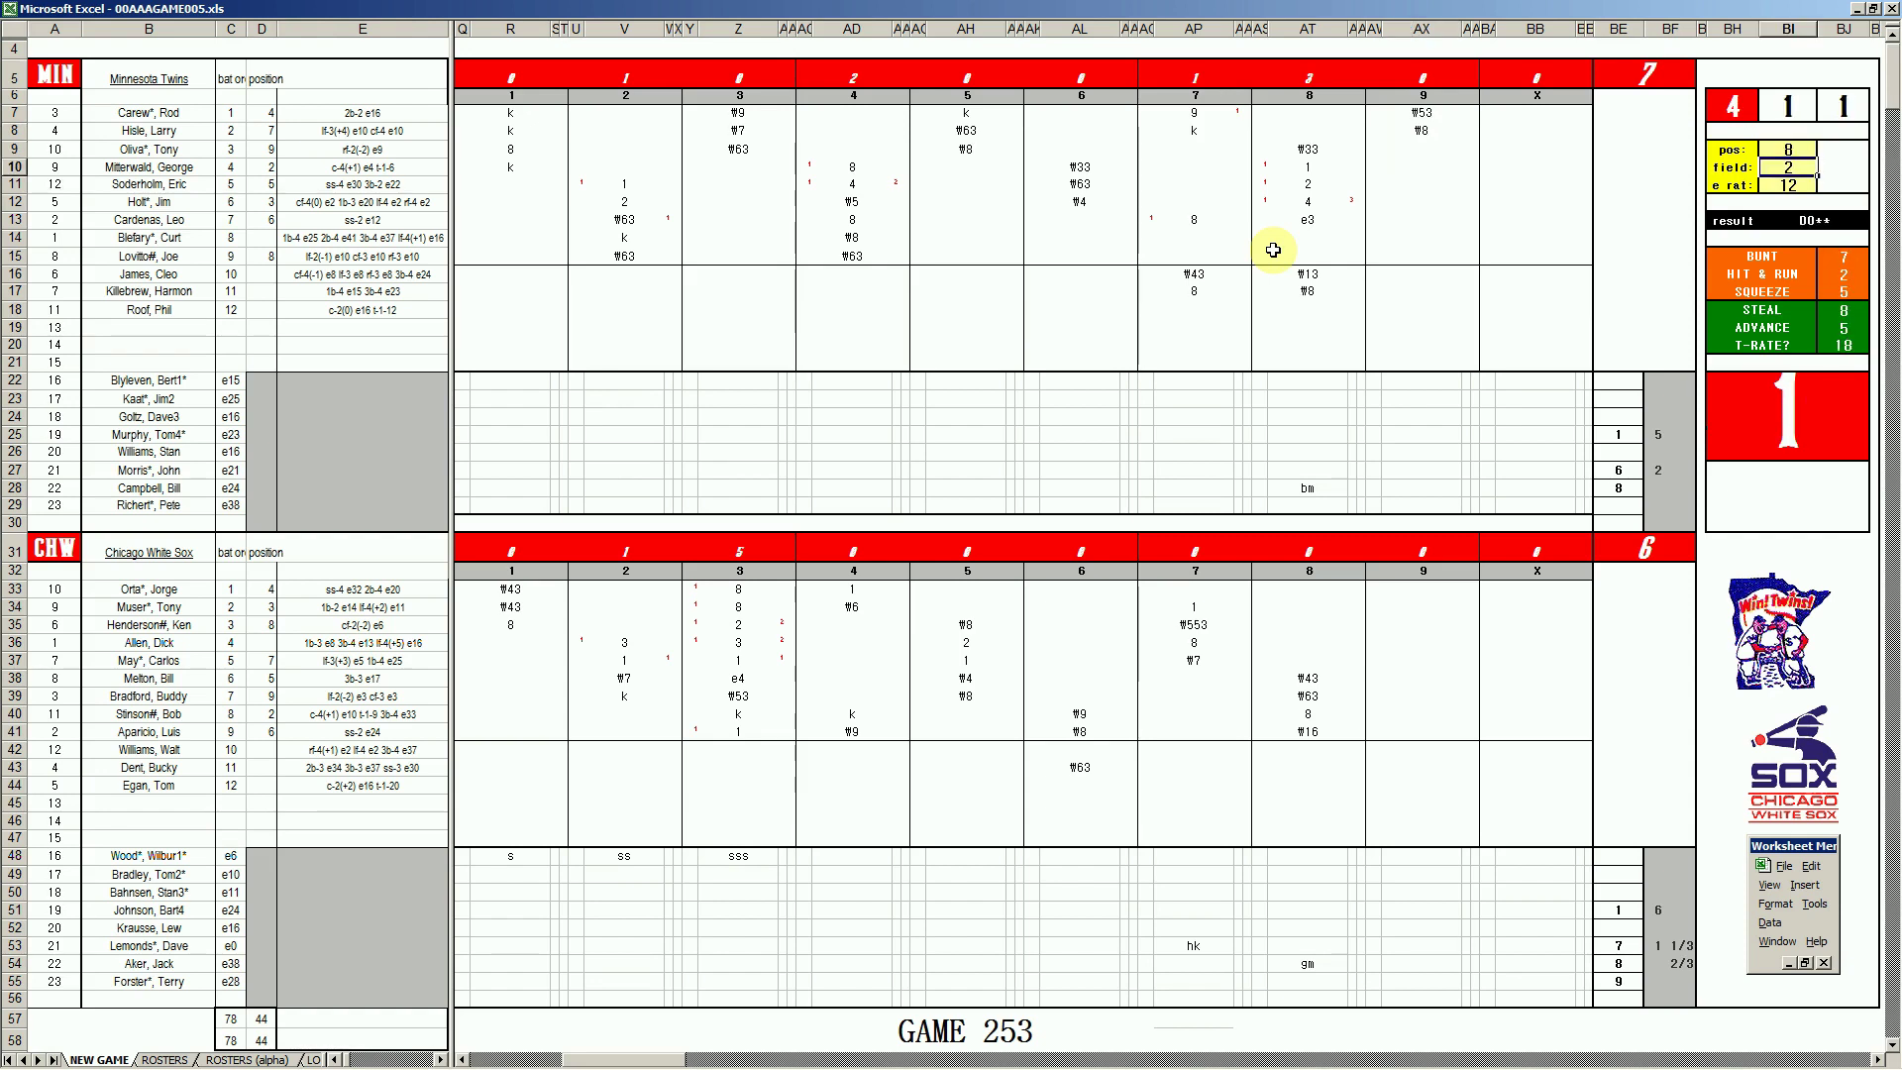
pyautogui.press('Down')
pyautogui.write('6')
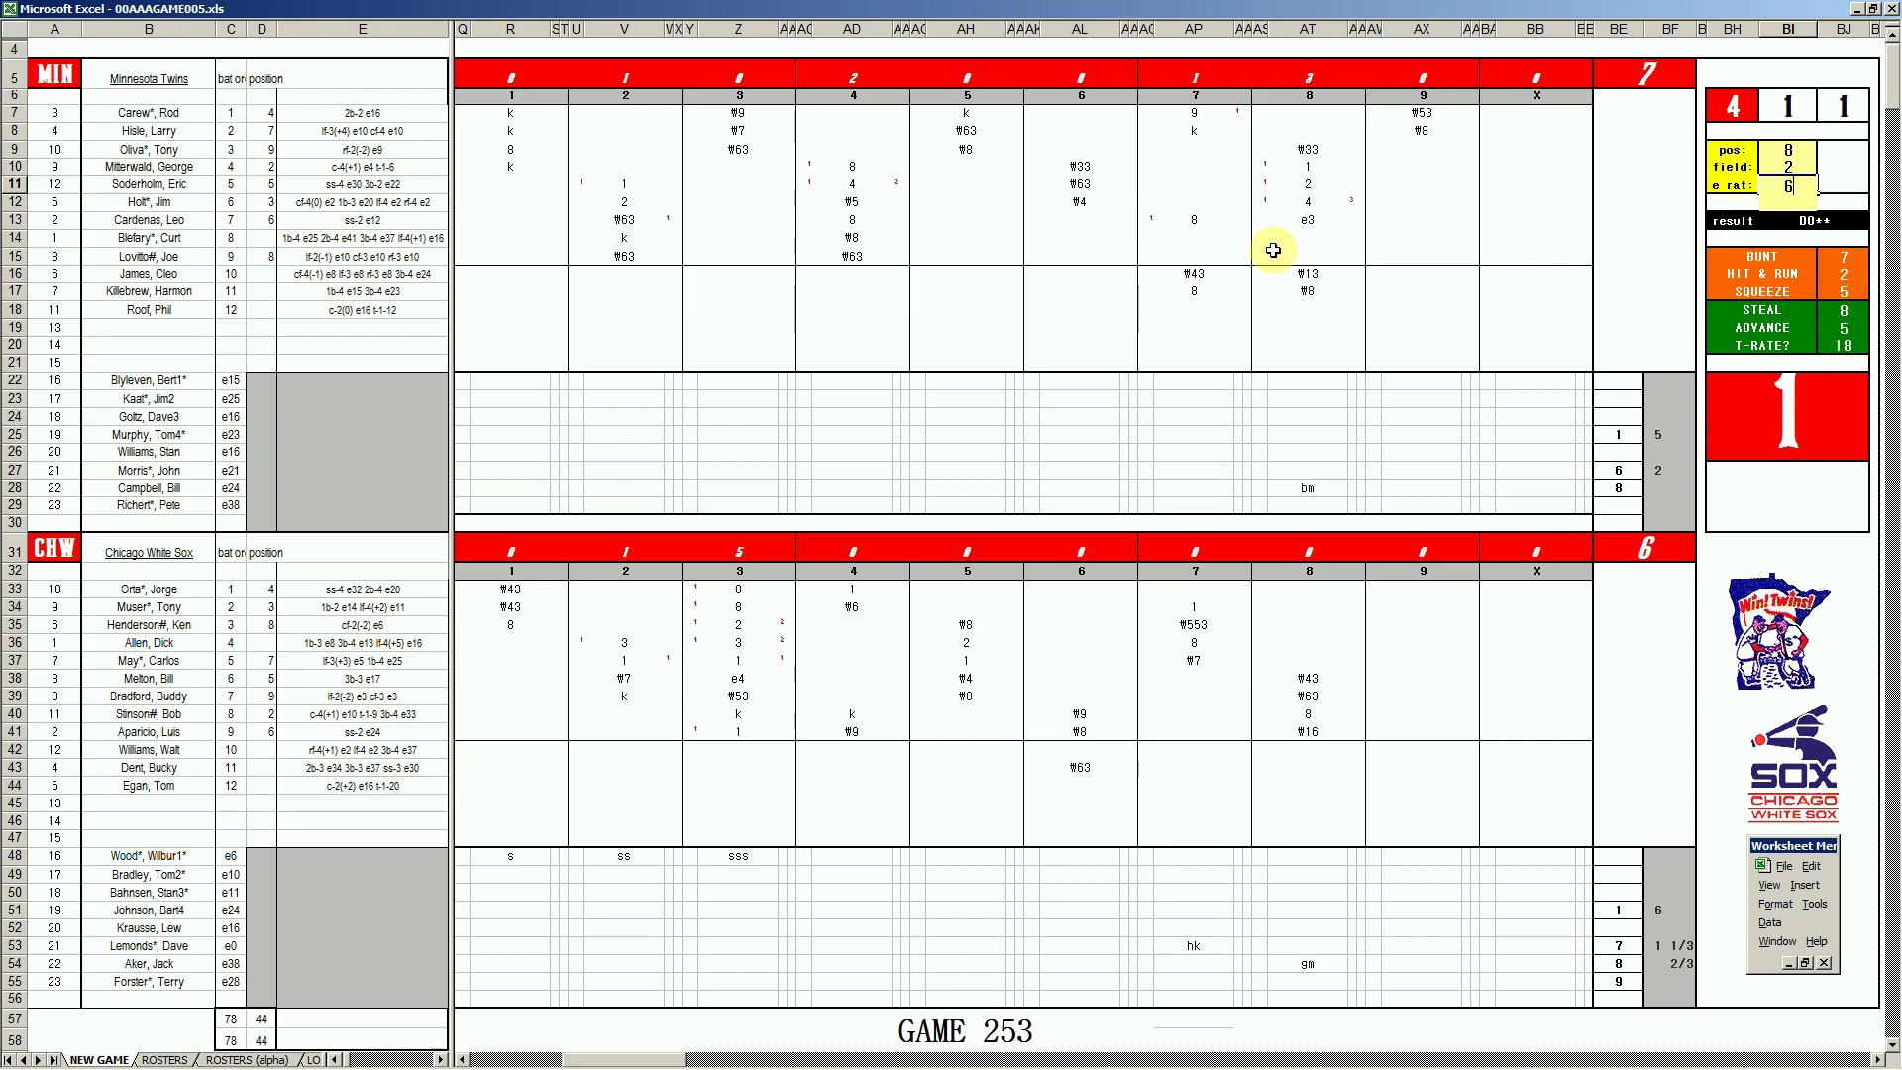
pyautogui.press('Return')
# - Record #8 for the Twins' third batter and k for the White Sox batter in row 43 in the ninth inning
pyautogui.click(1437, 148)
pyautogui.write('#8')
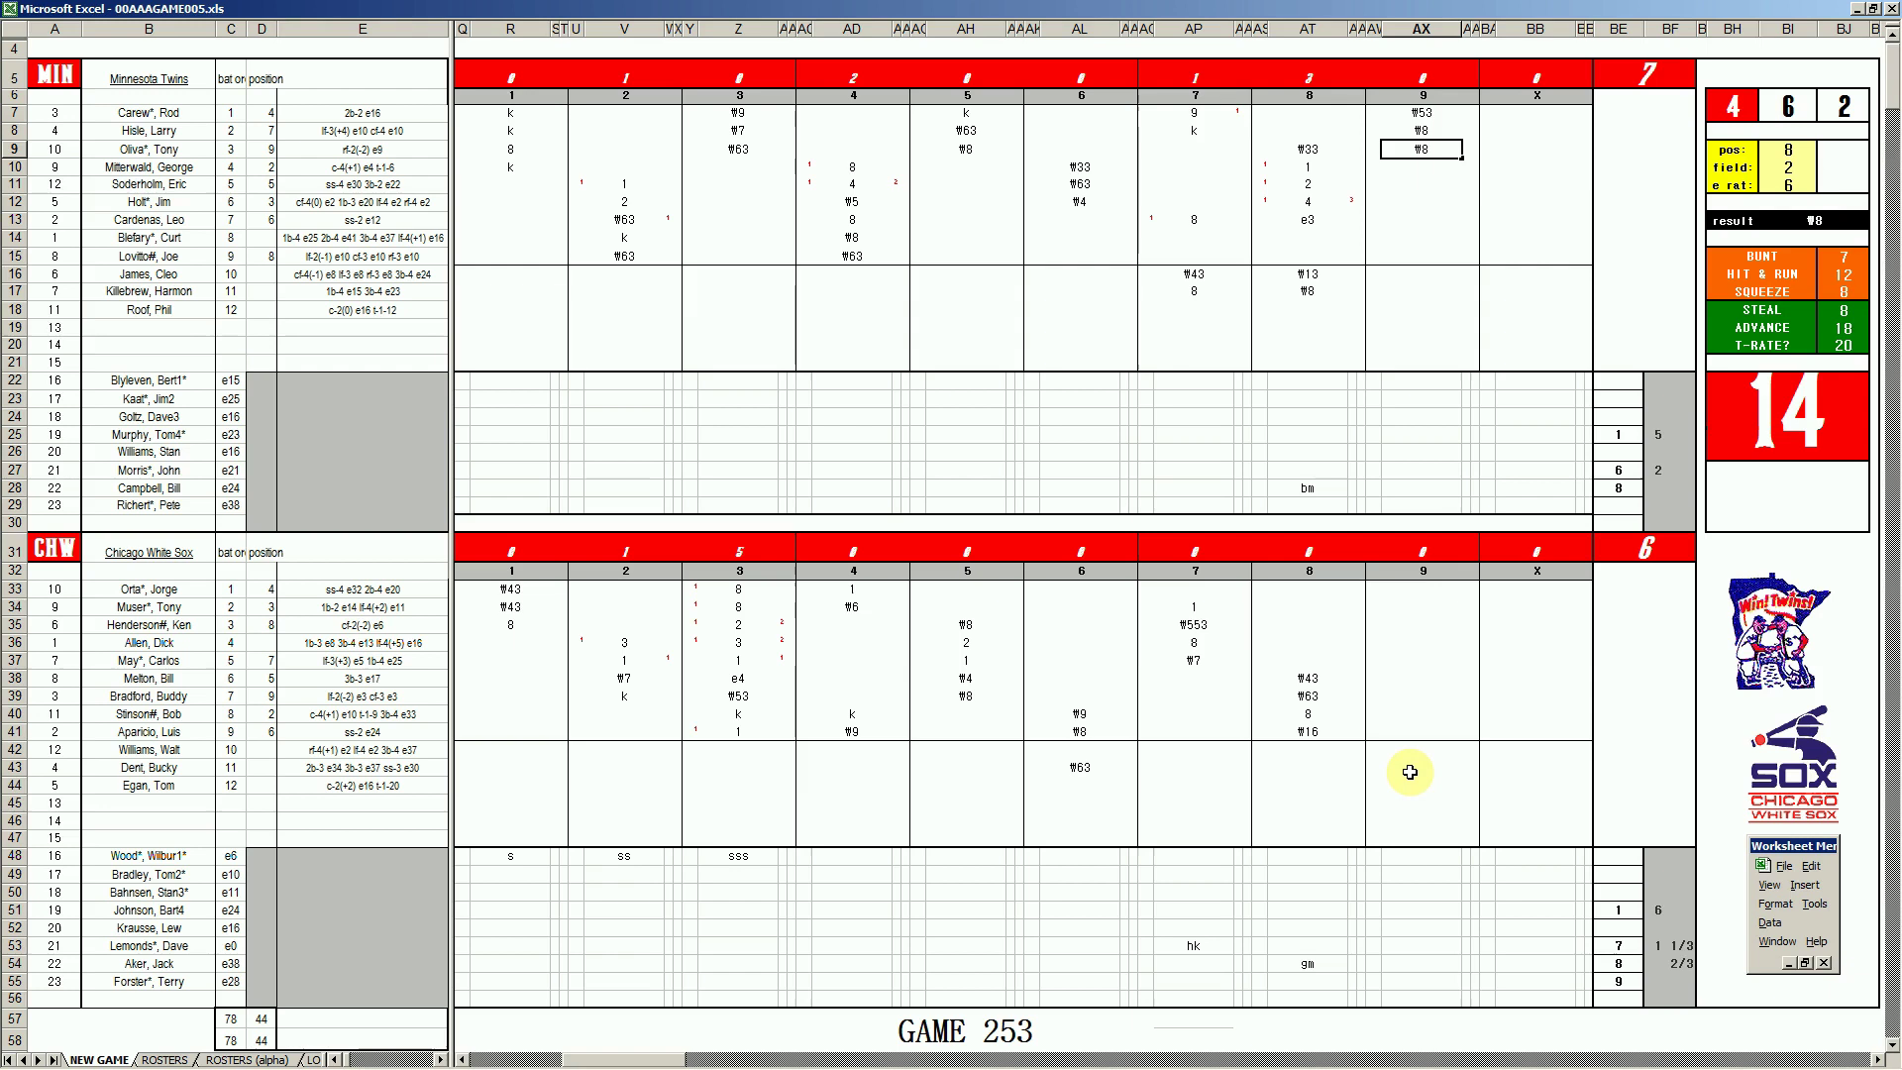
pyautogui.click(1407, 772)
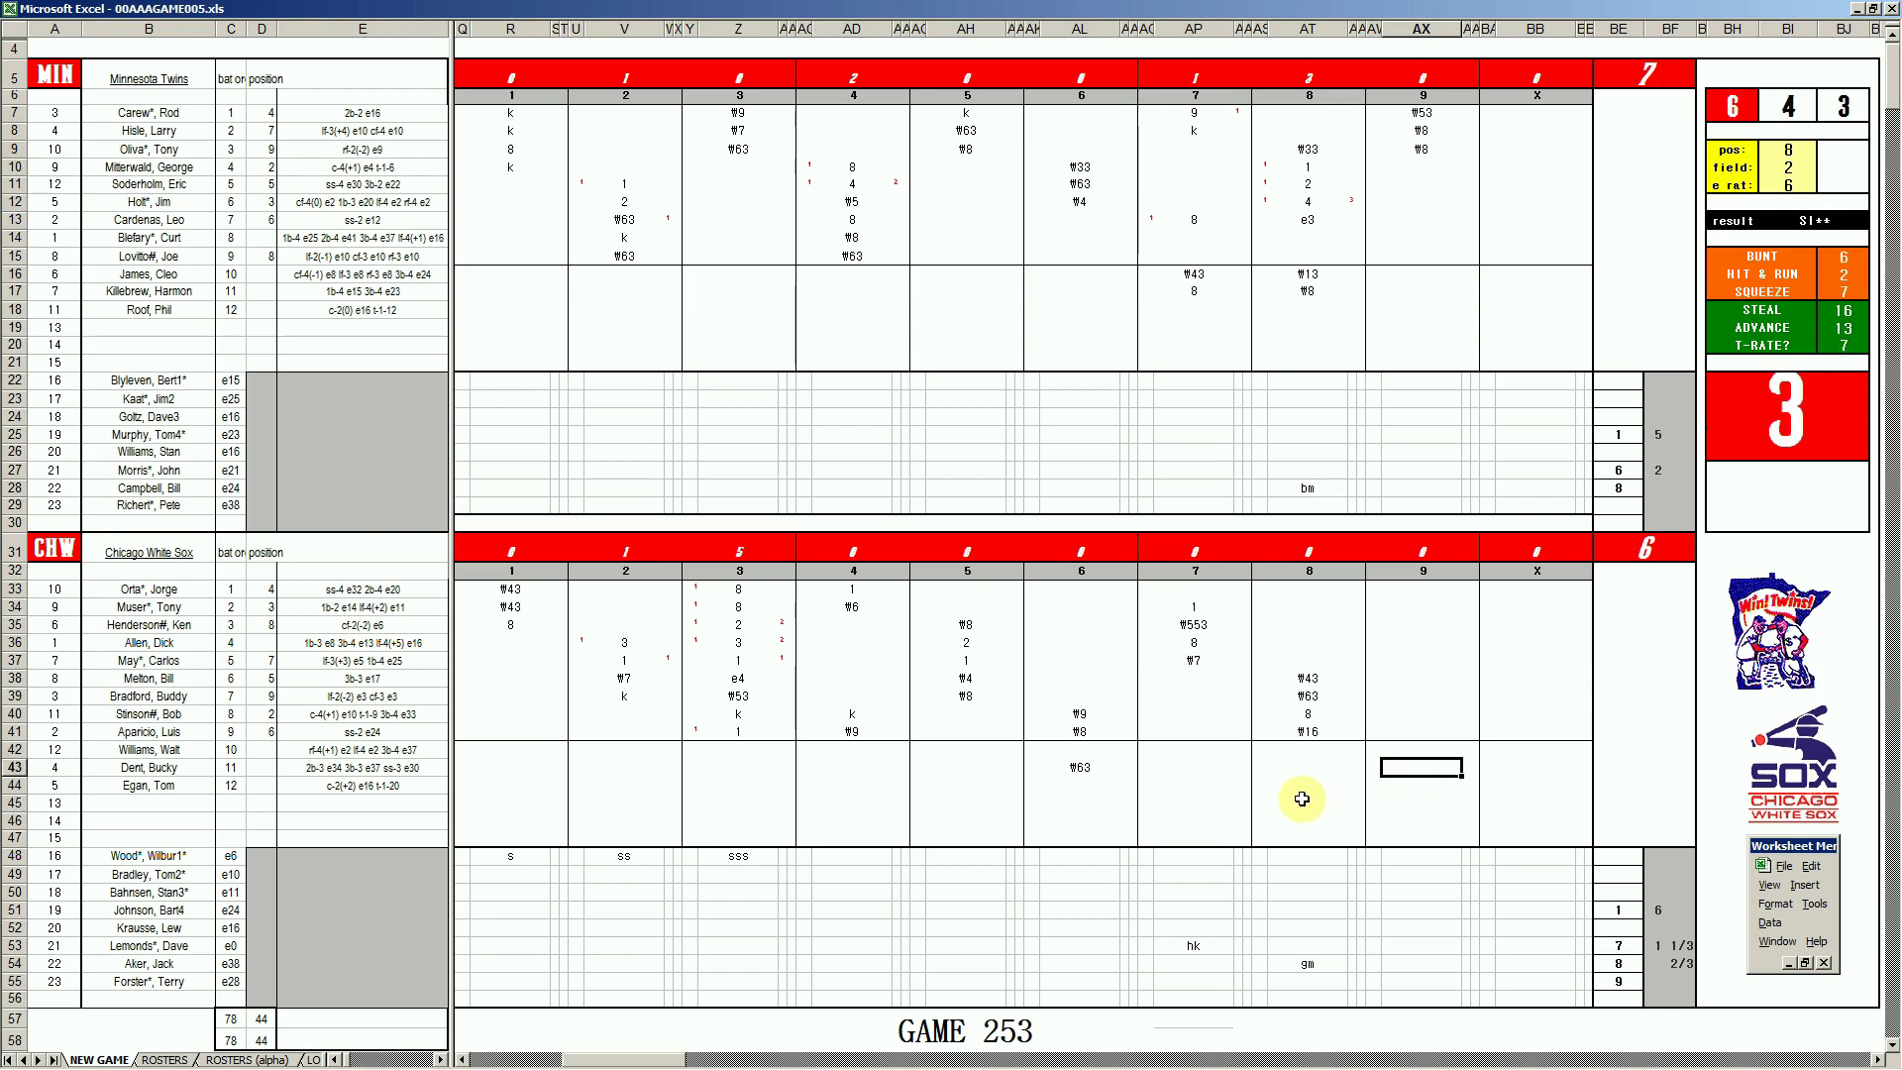
pyautogui.write('k')
# - Credit the Twins pitcher in row 28 with 1 1/3 innings, and enter the row 29 pitcher in inning 9 with the ninth-inning note te
pyautogui.click(1674, 489)
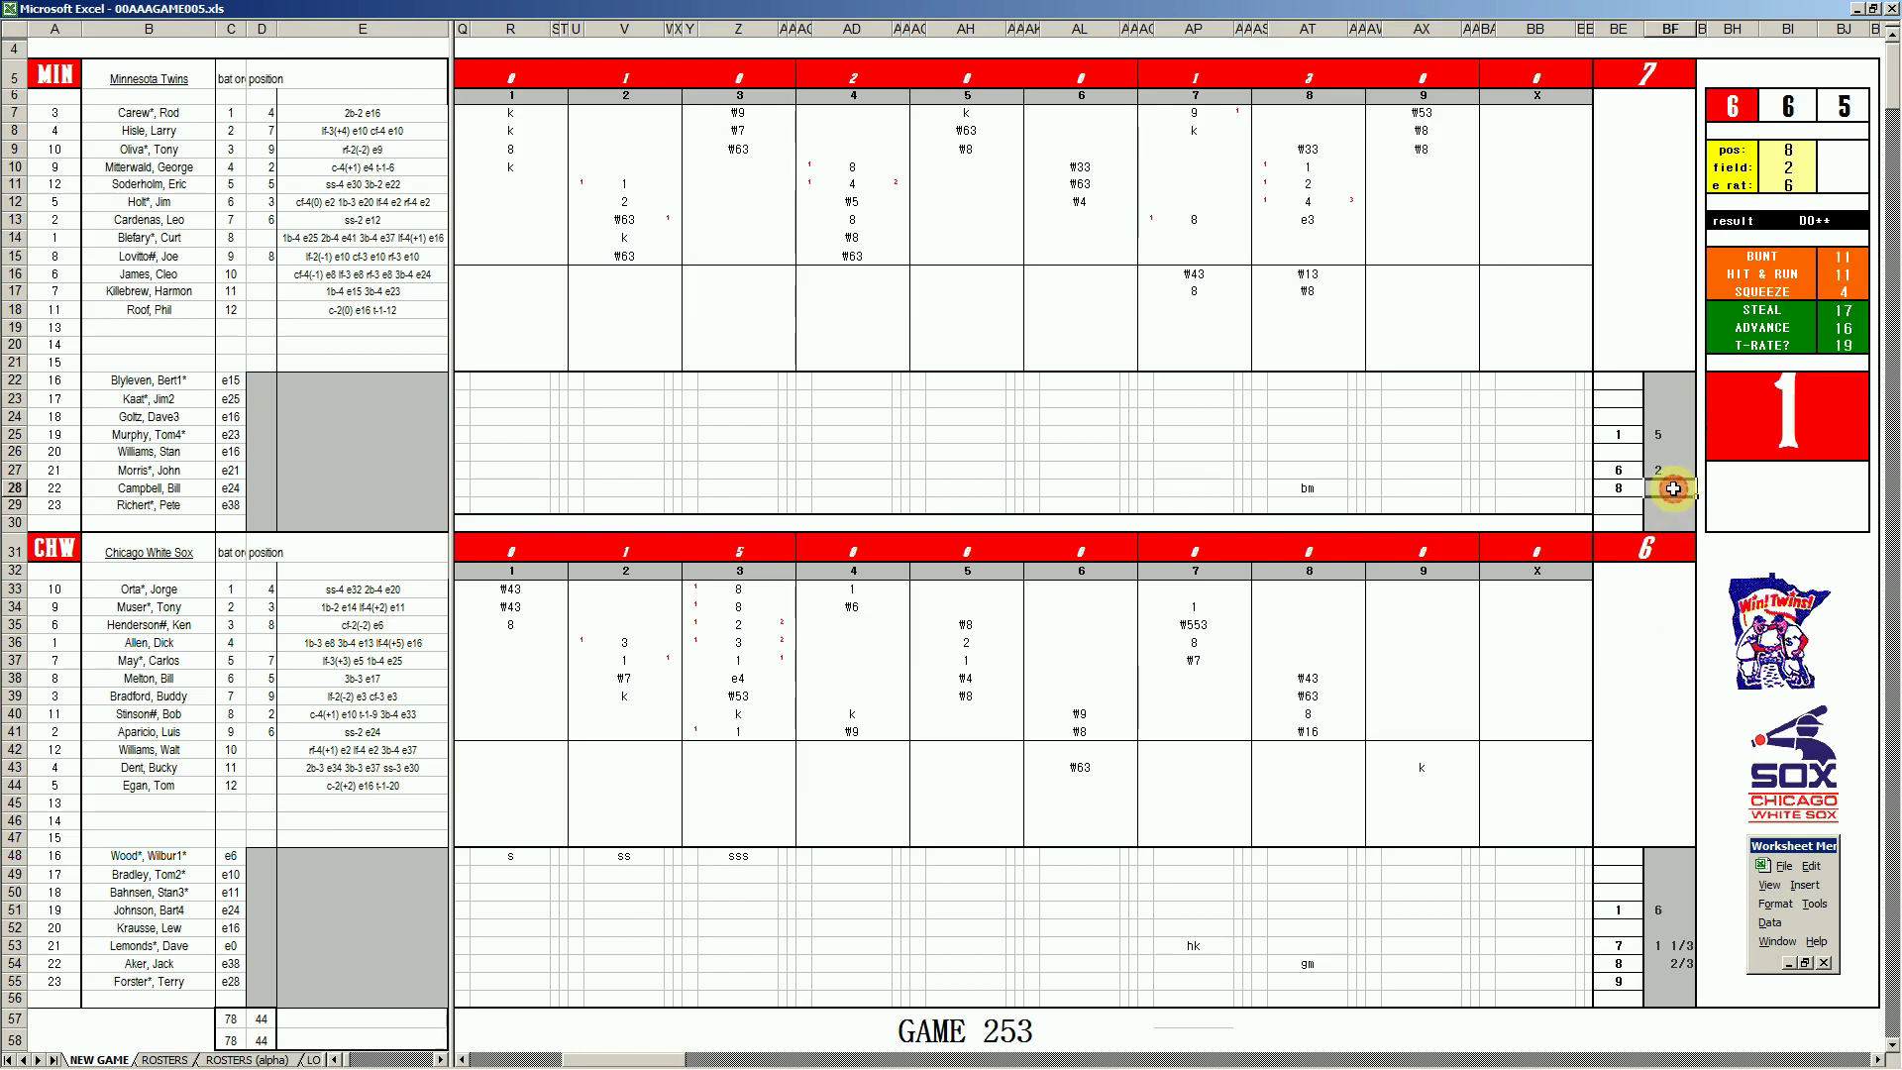
pyautogui.write('1 1/3')
pyautogui.press('Return')
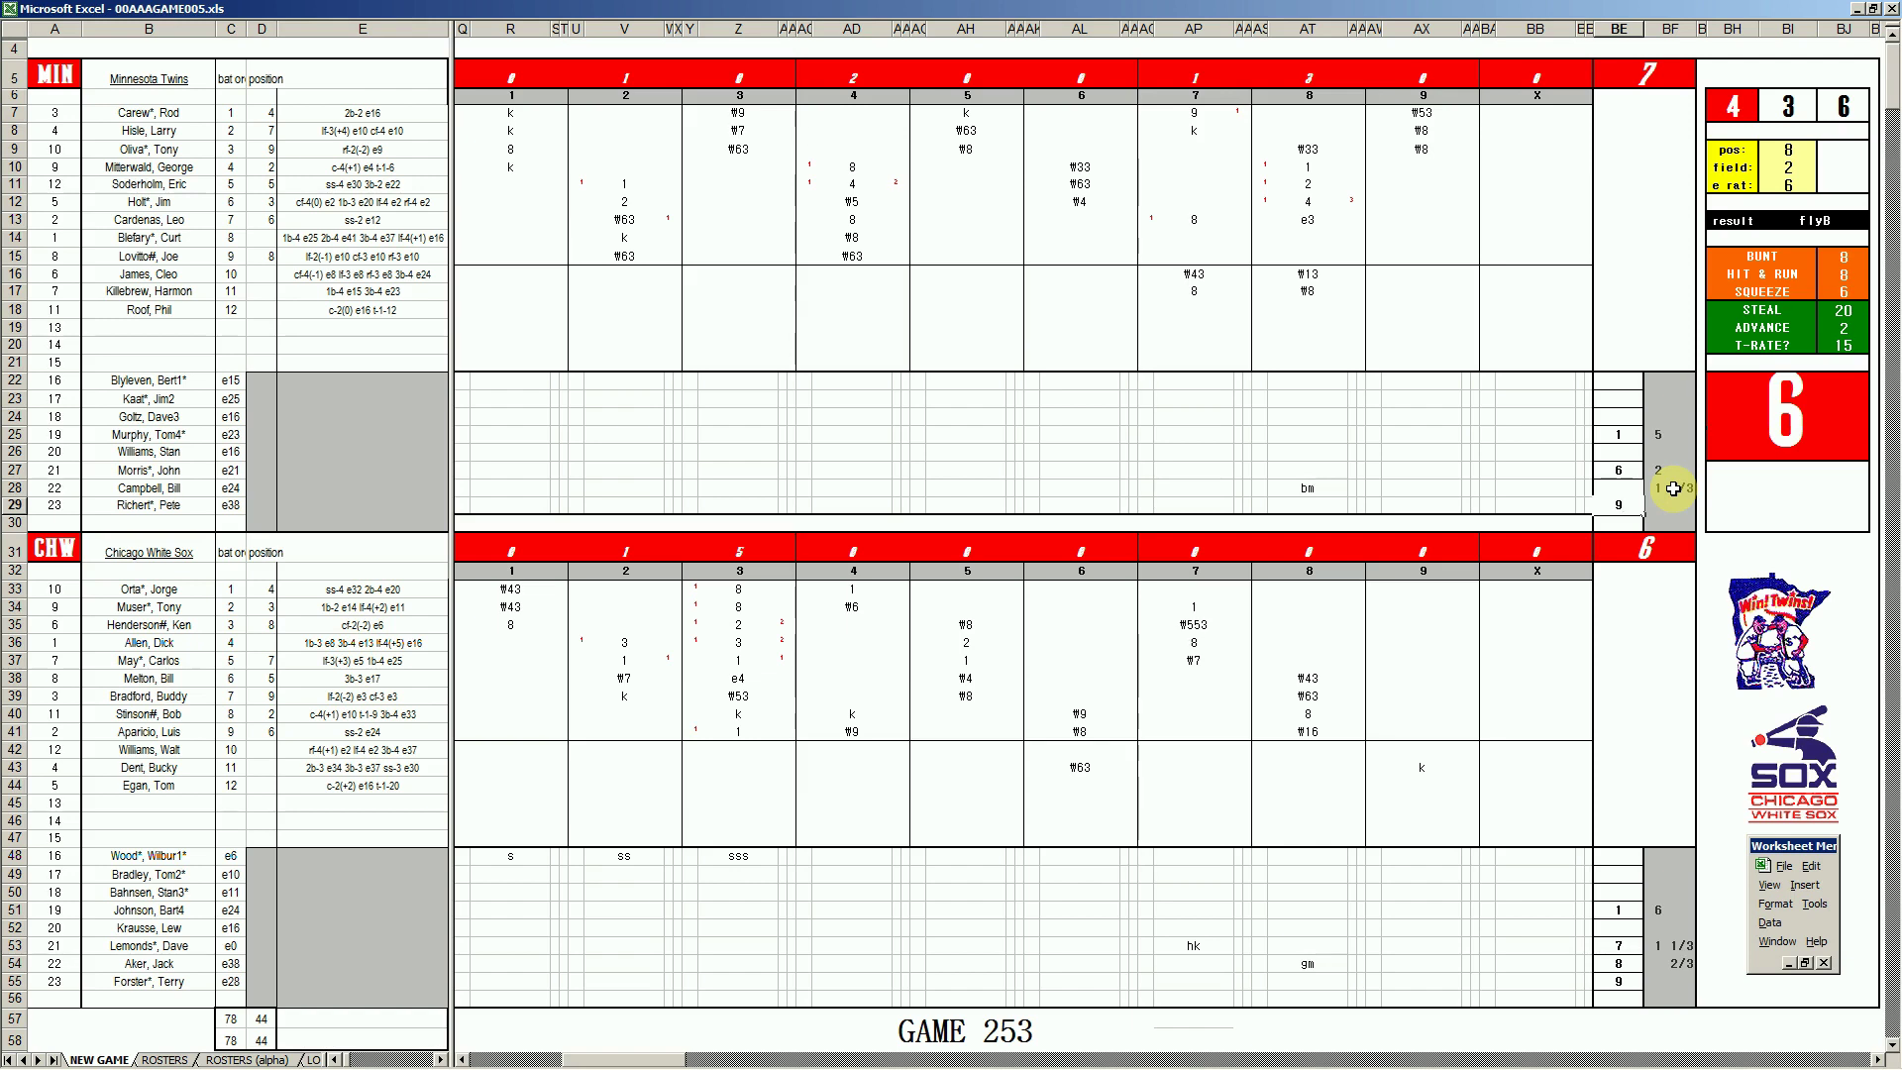
pyautogui.press('Left')
pyautogui.press('Left')
pyautogui.press('Left')
pyautogui.press('Left')
pyautogui.press('Left')
pyautogui.press('Left')
pyautogui.press('Left')
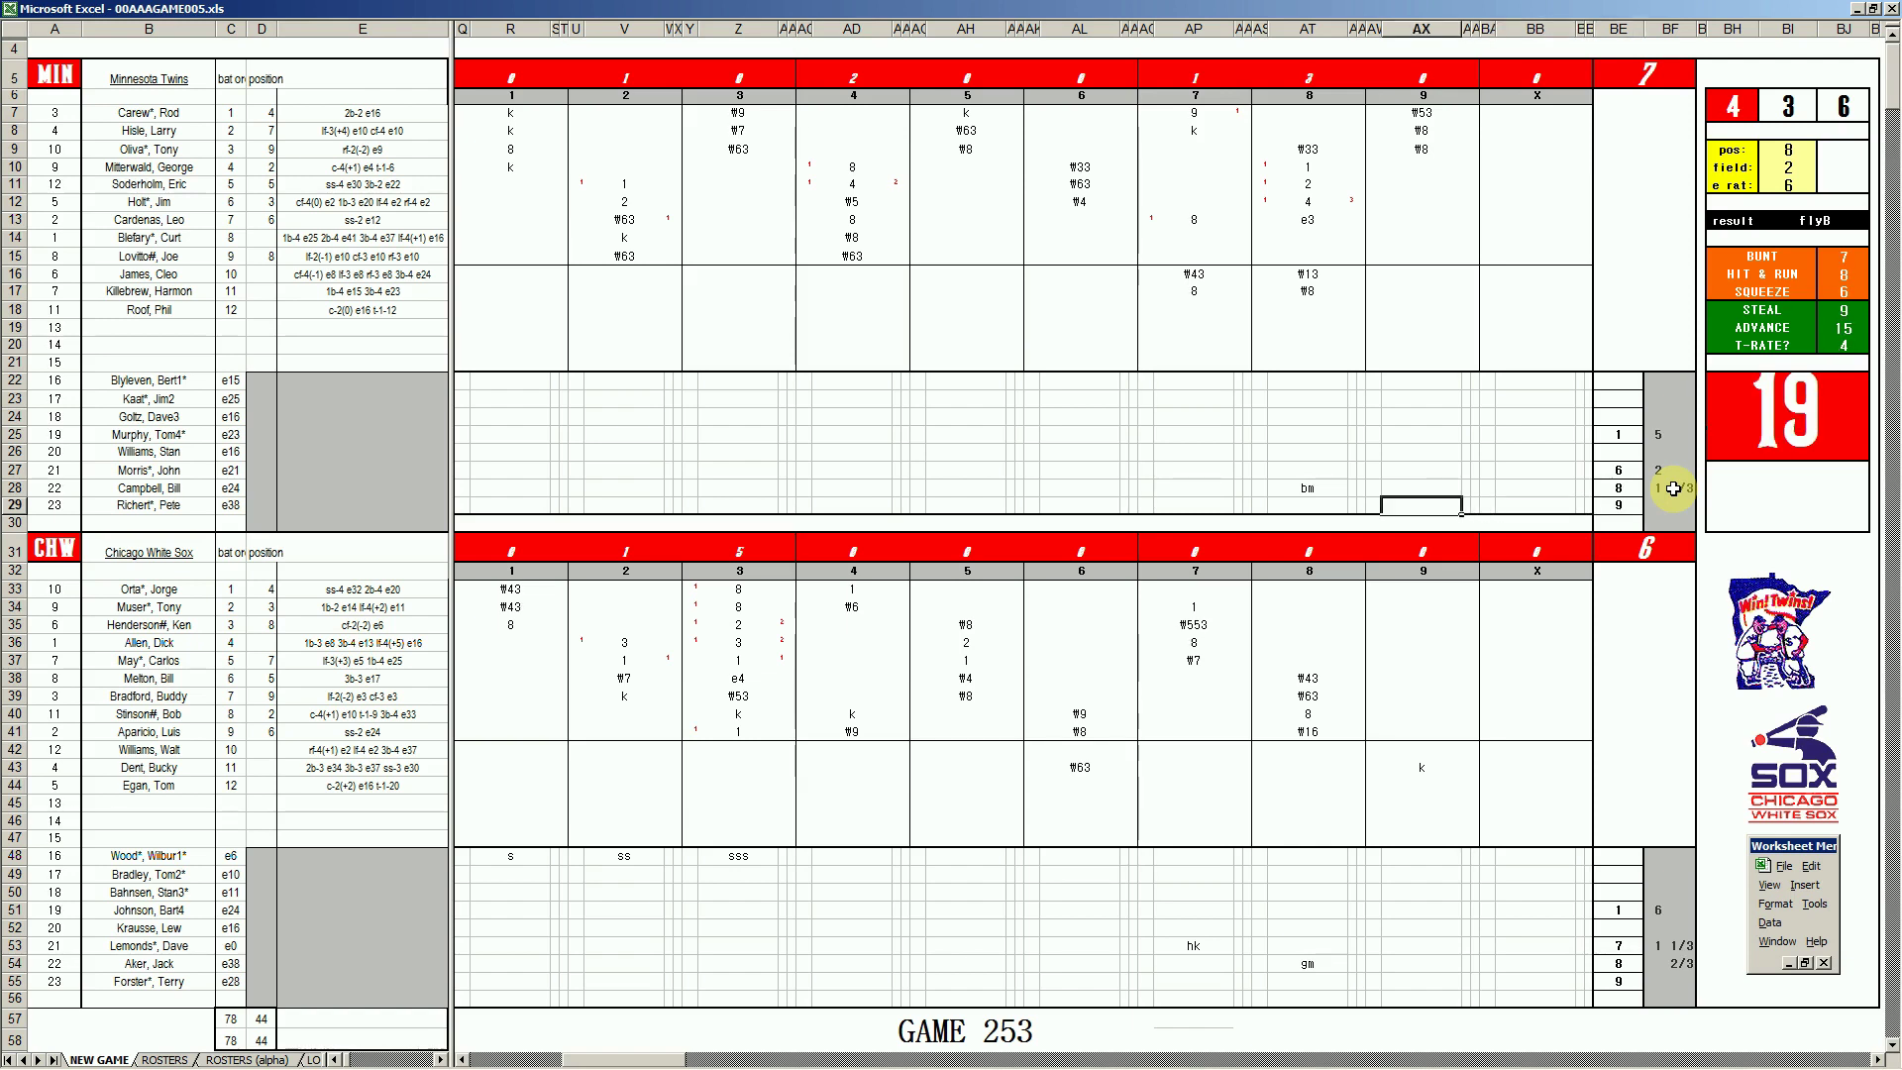
pyautogui.write('tm')
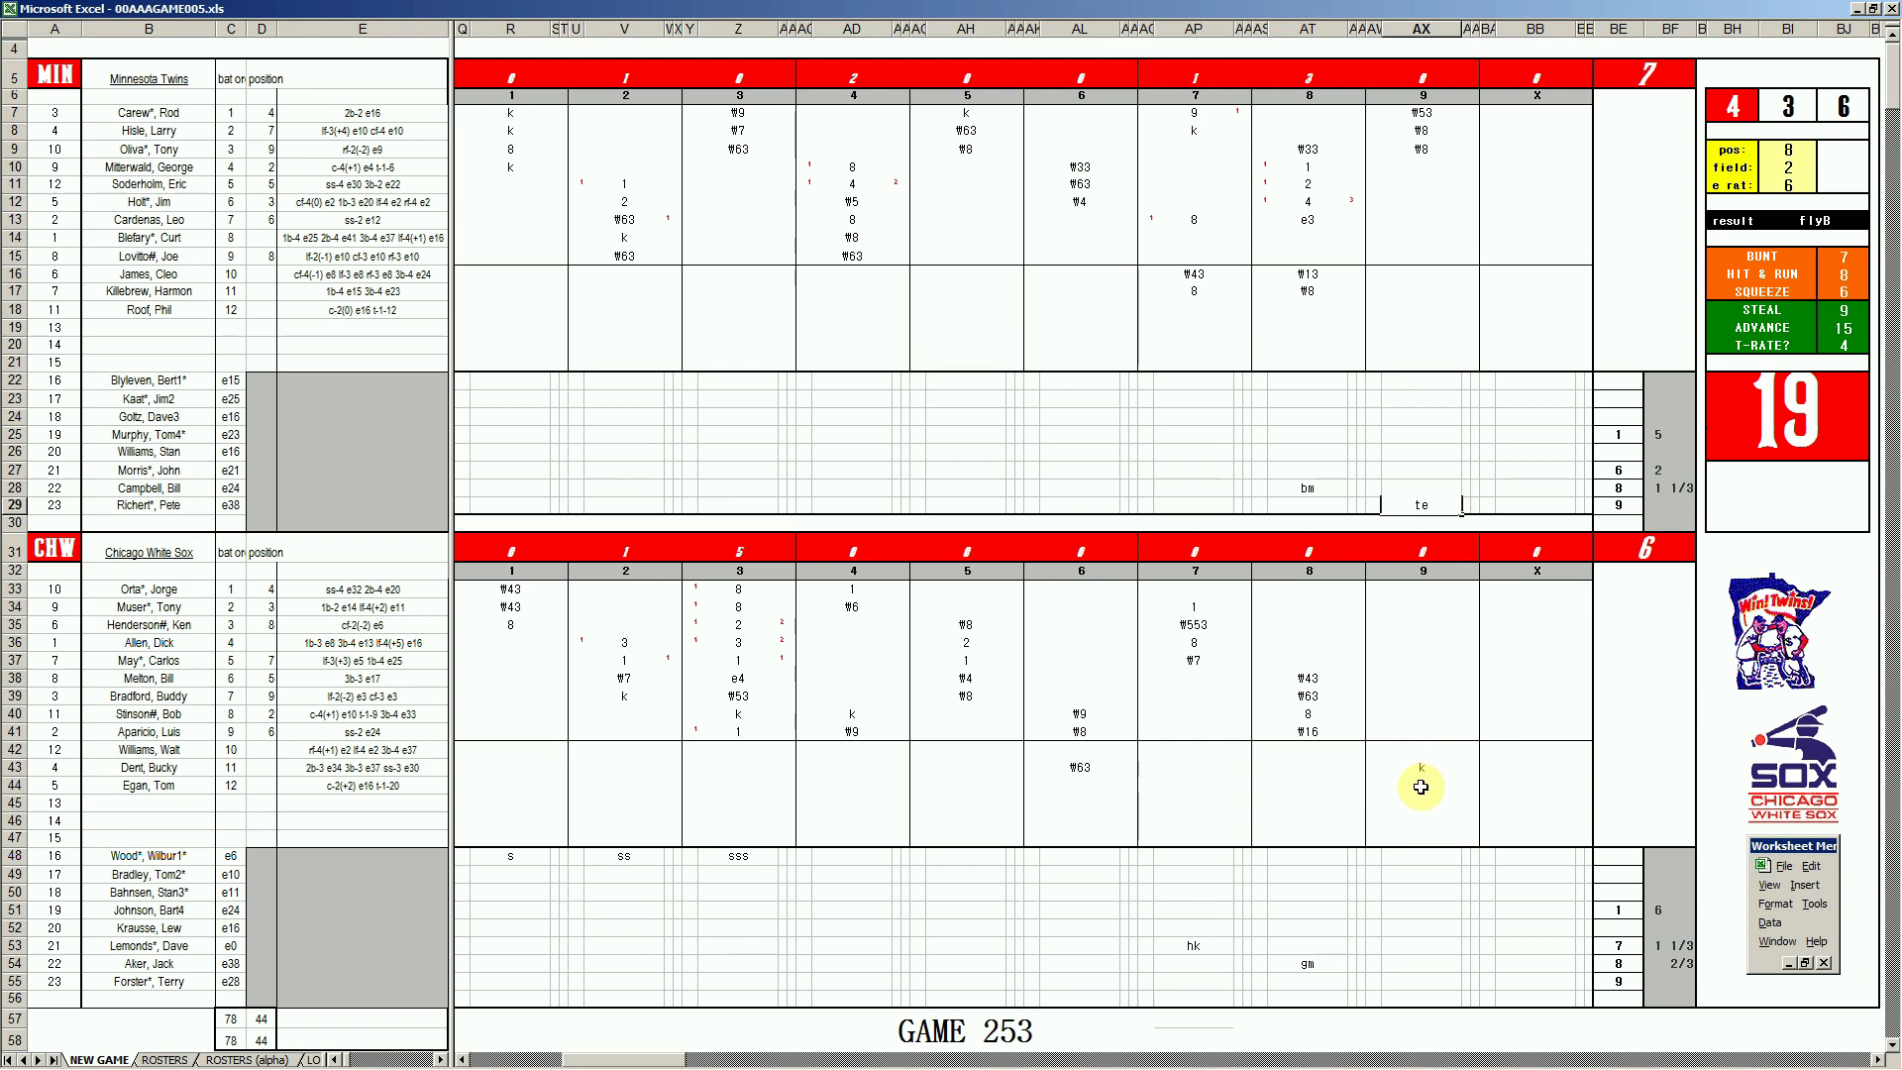
# - Record k for the White Sox batter in row 44 and #4 for the batter in row 35 in the ninth inning
pyautogui.click(1421, 787)
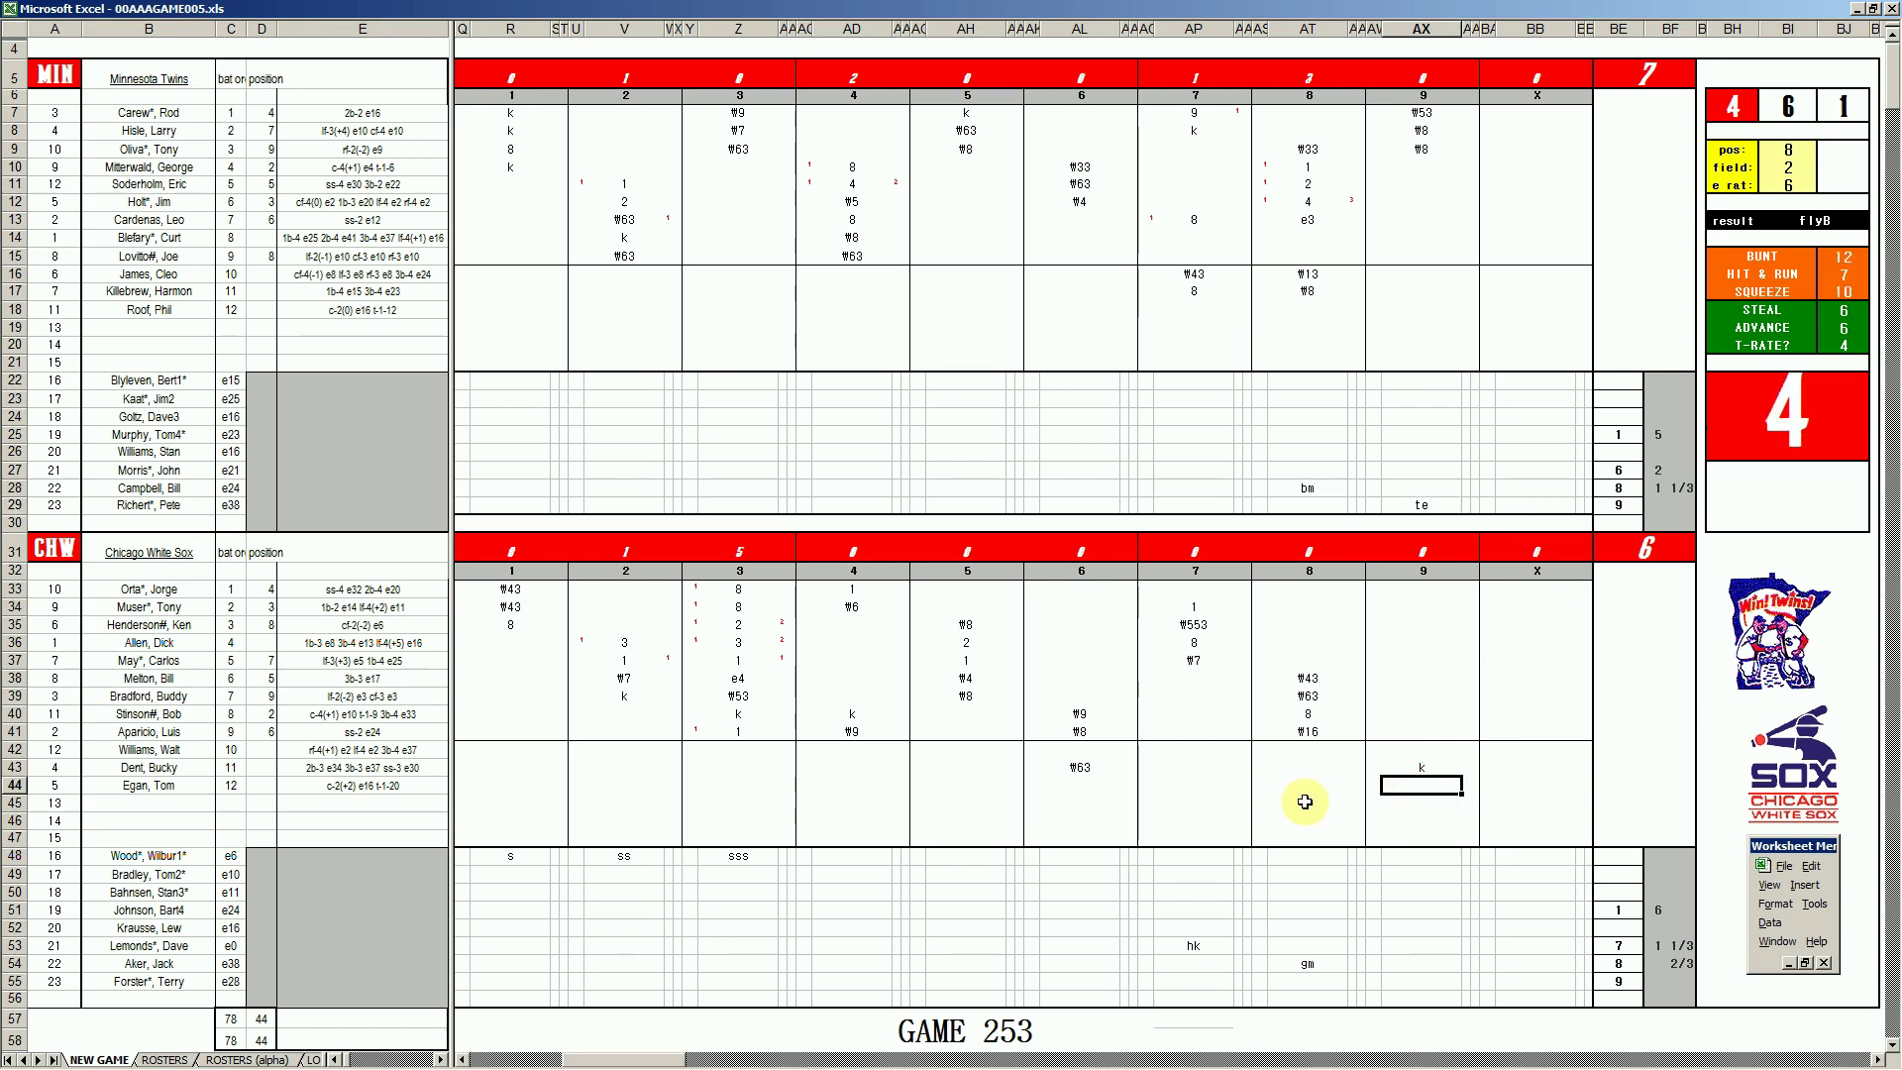
pyautogui.write('k')
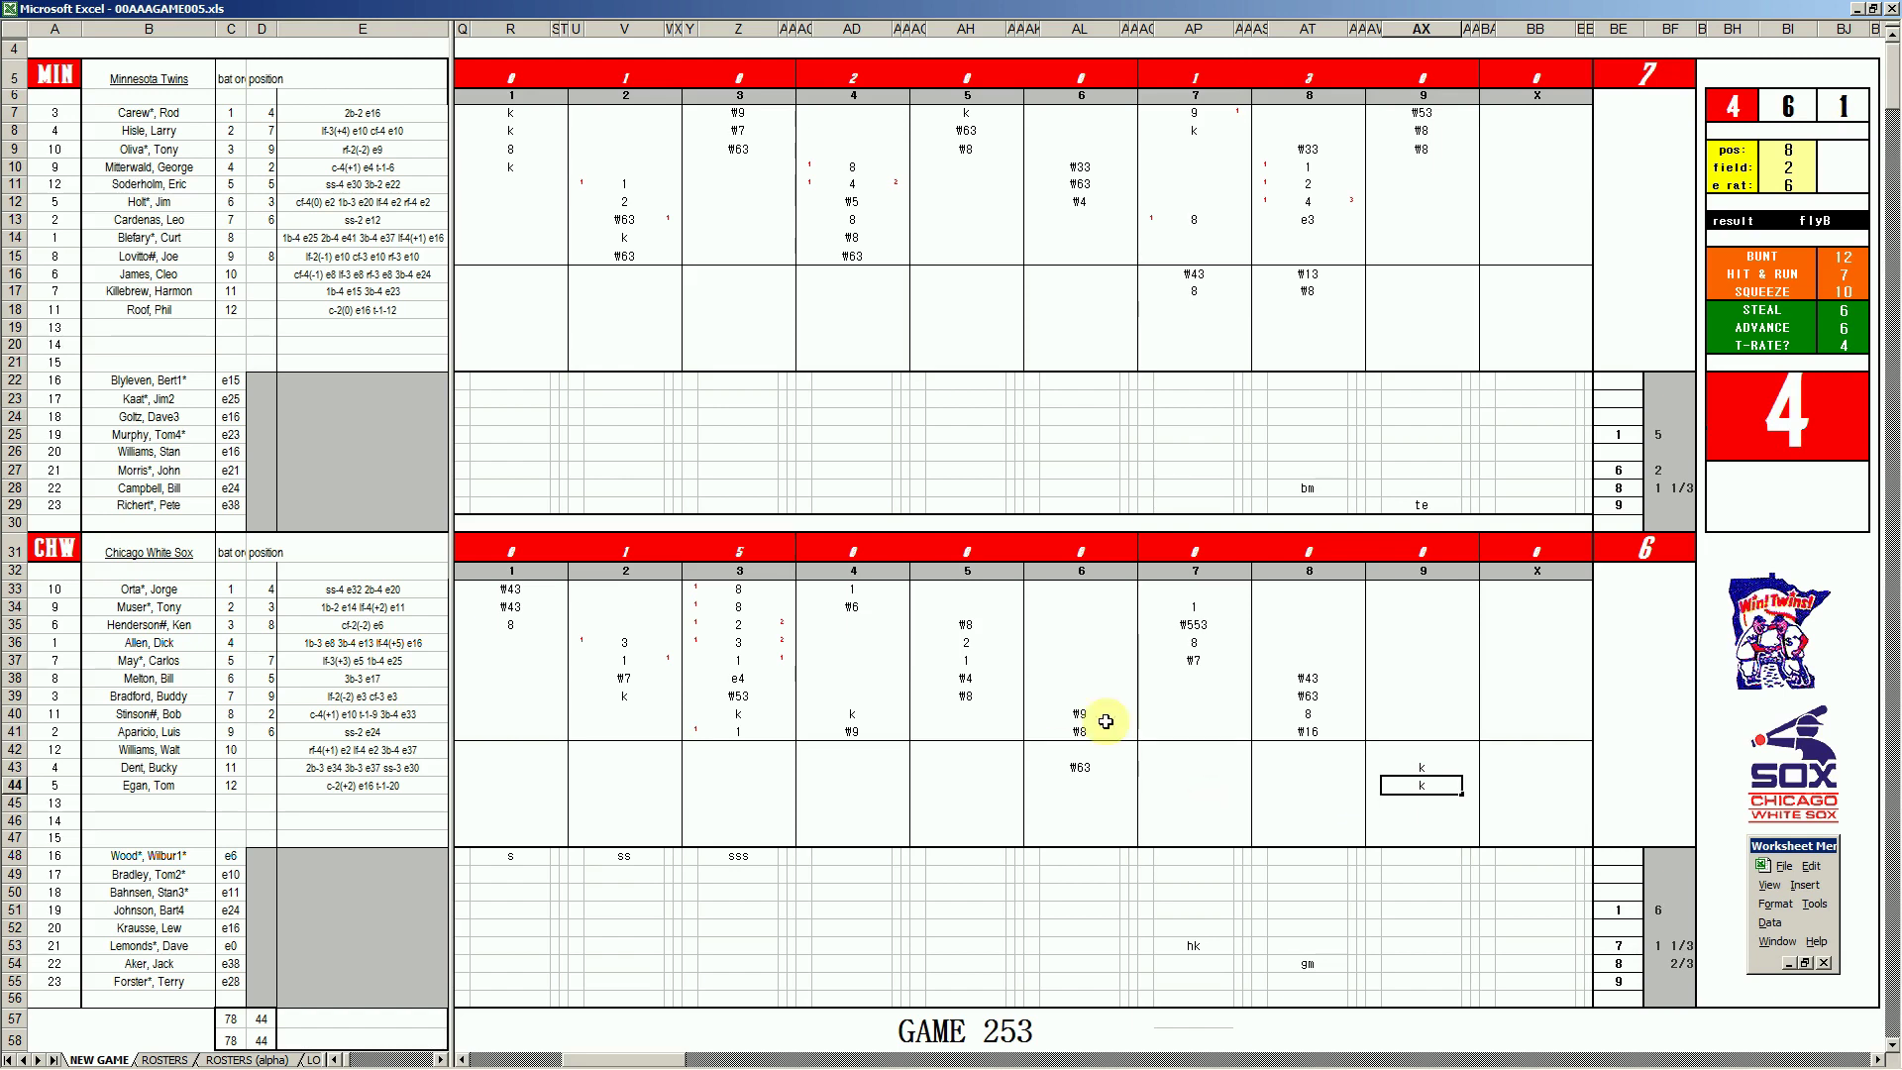
pyautogui.click(1421, 622)
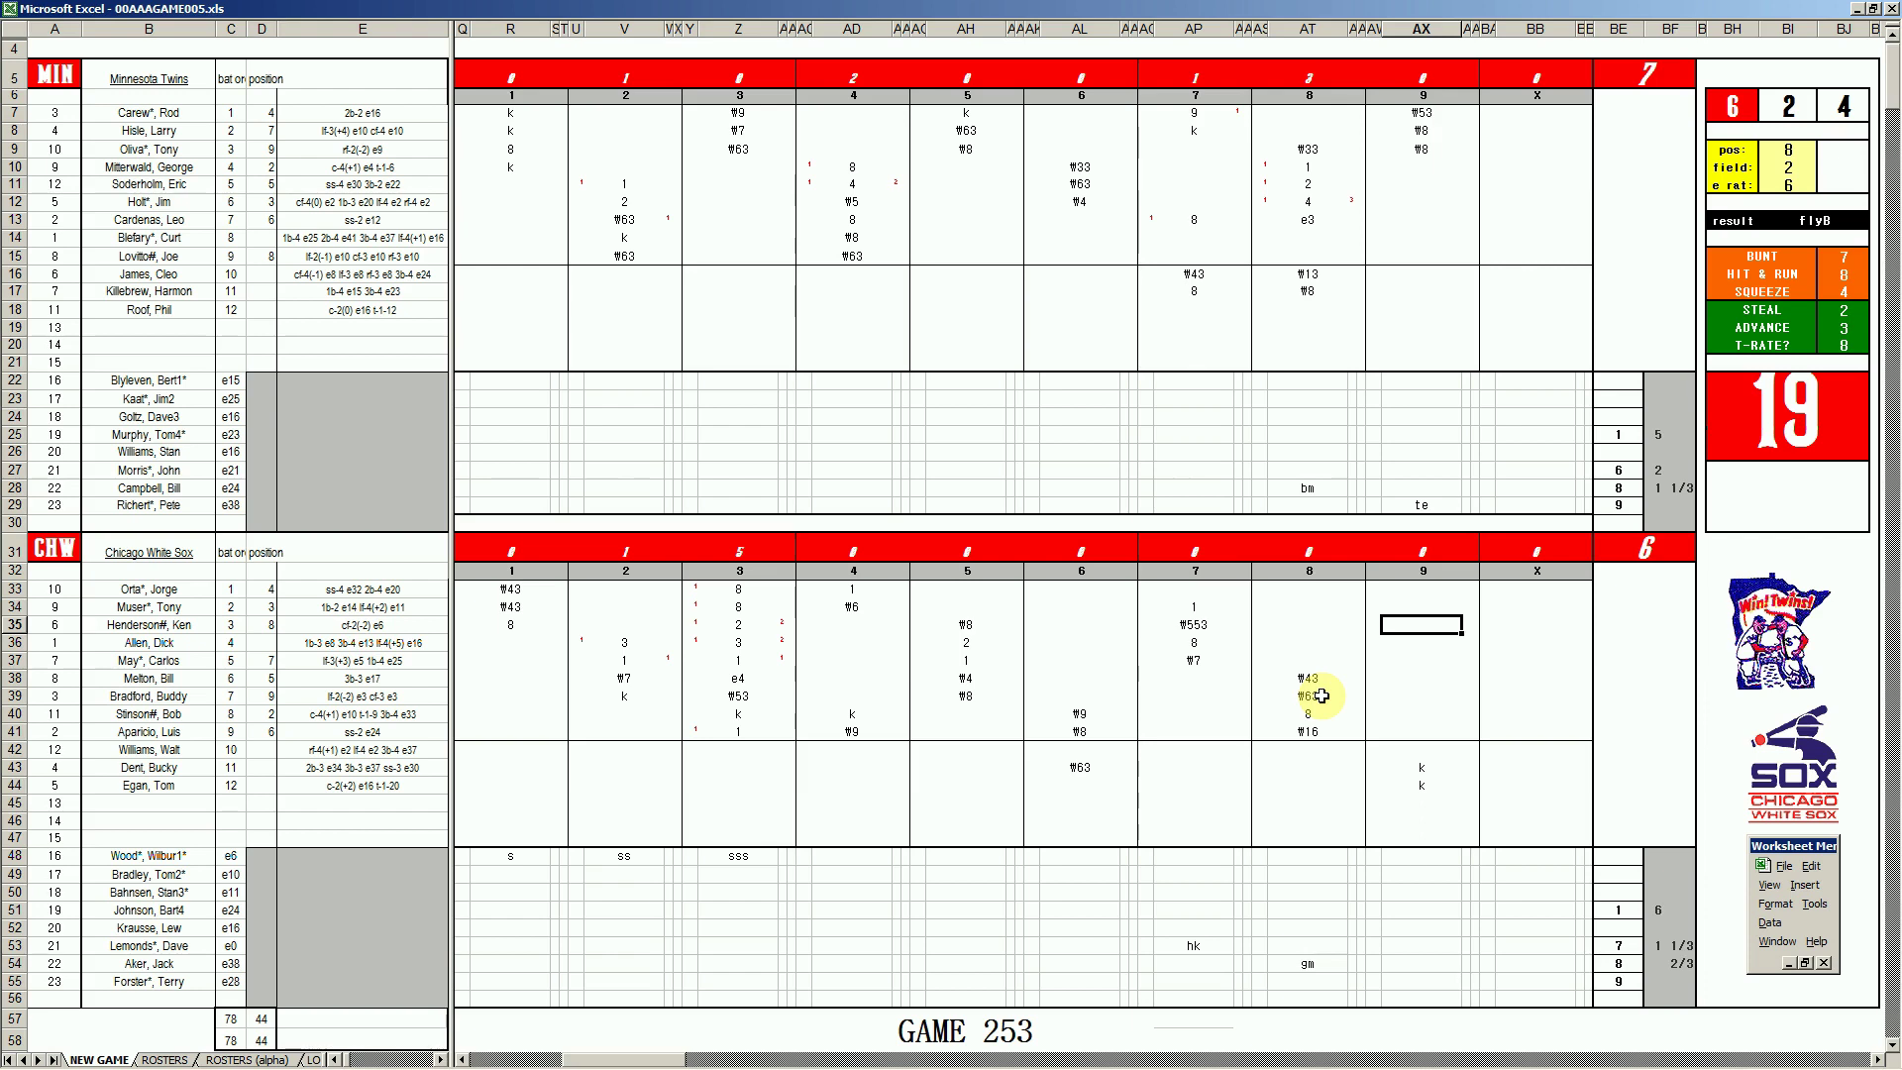
pyautogui.write('#4')
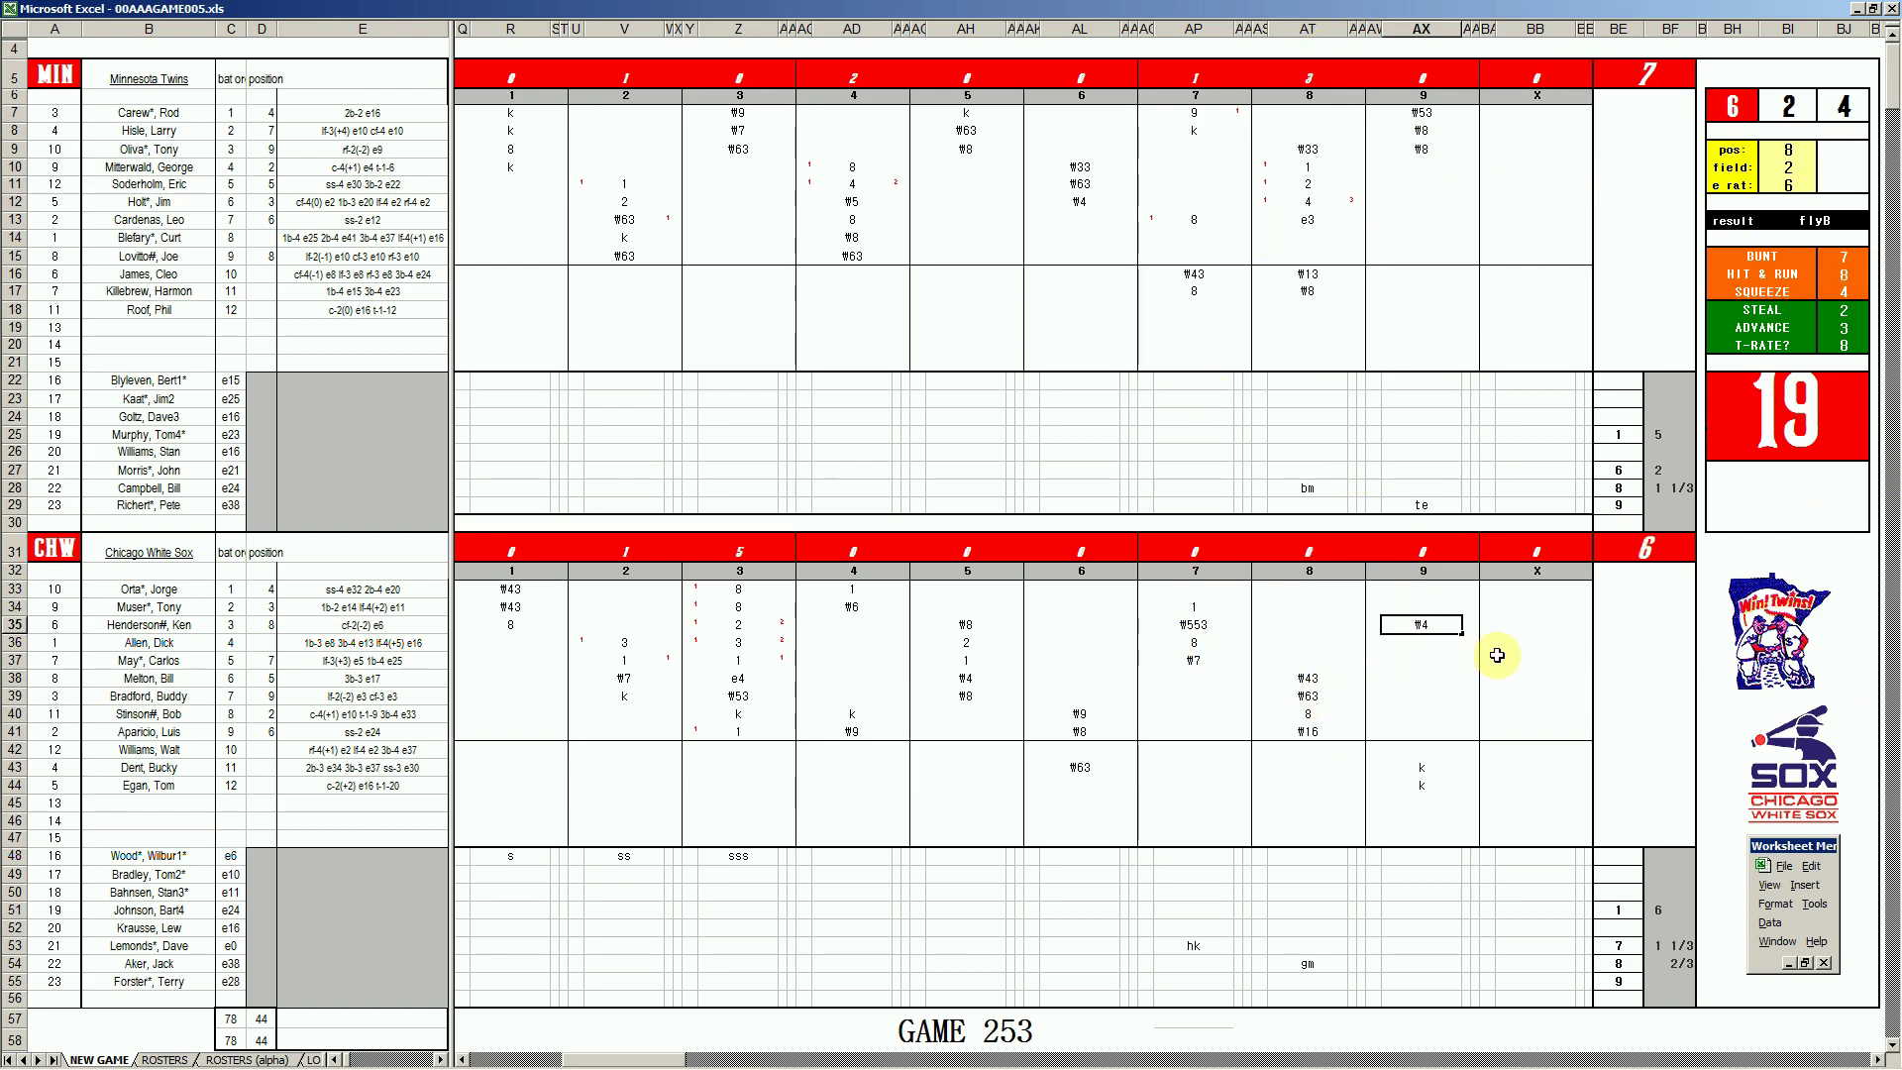
# - Credit the Twins pitcher in row 29 with 2/3 inning and the White Sox pitcher in row 55 with 1 inning
pyautogui.click(1652, 506)
pyautogui.write('+')
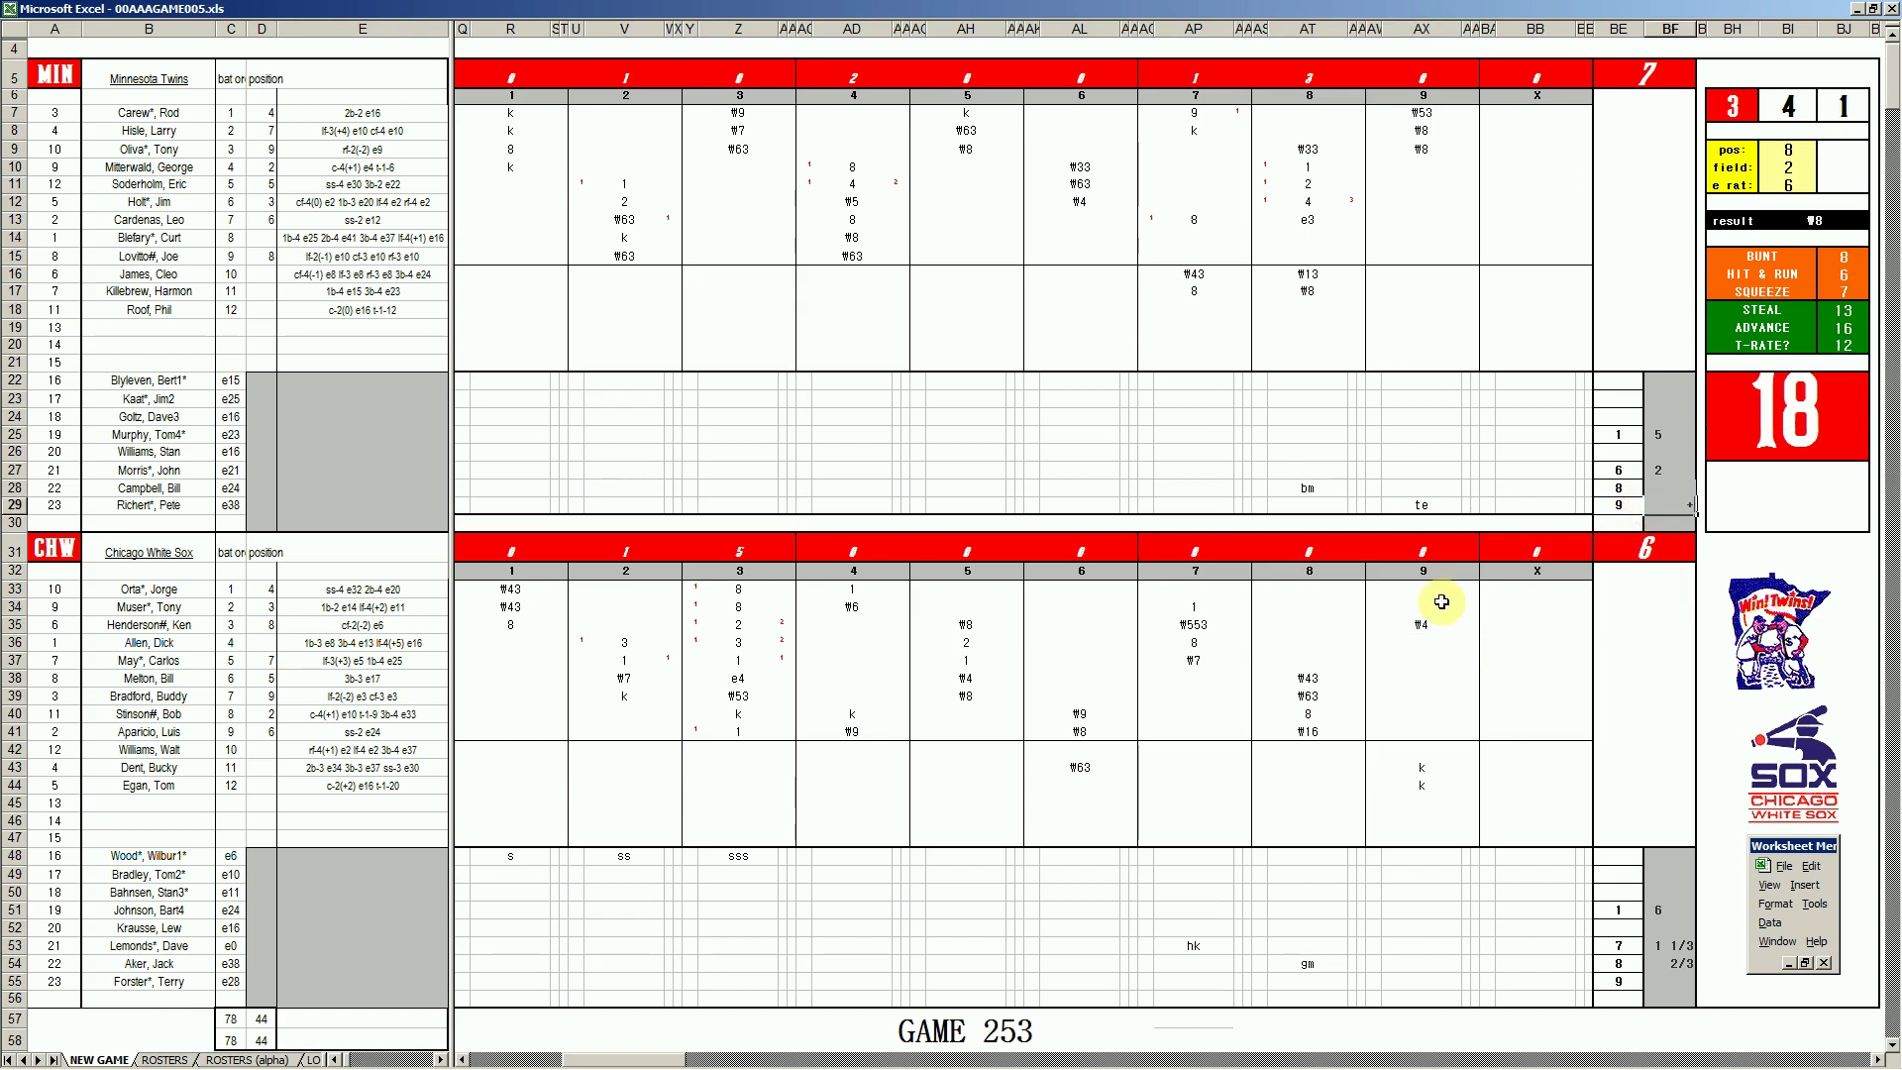
pyautogui.write('2/3')
pyautogui.press('Return')
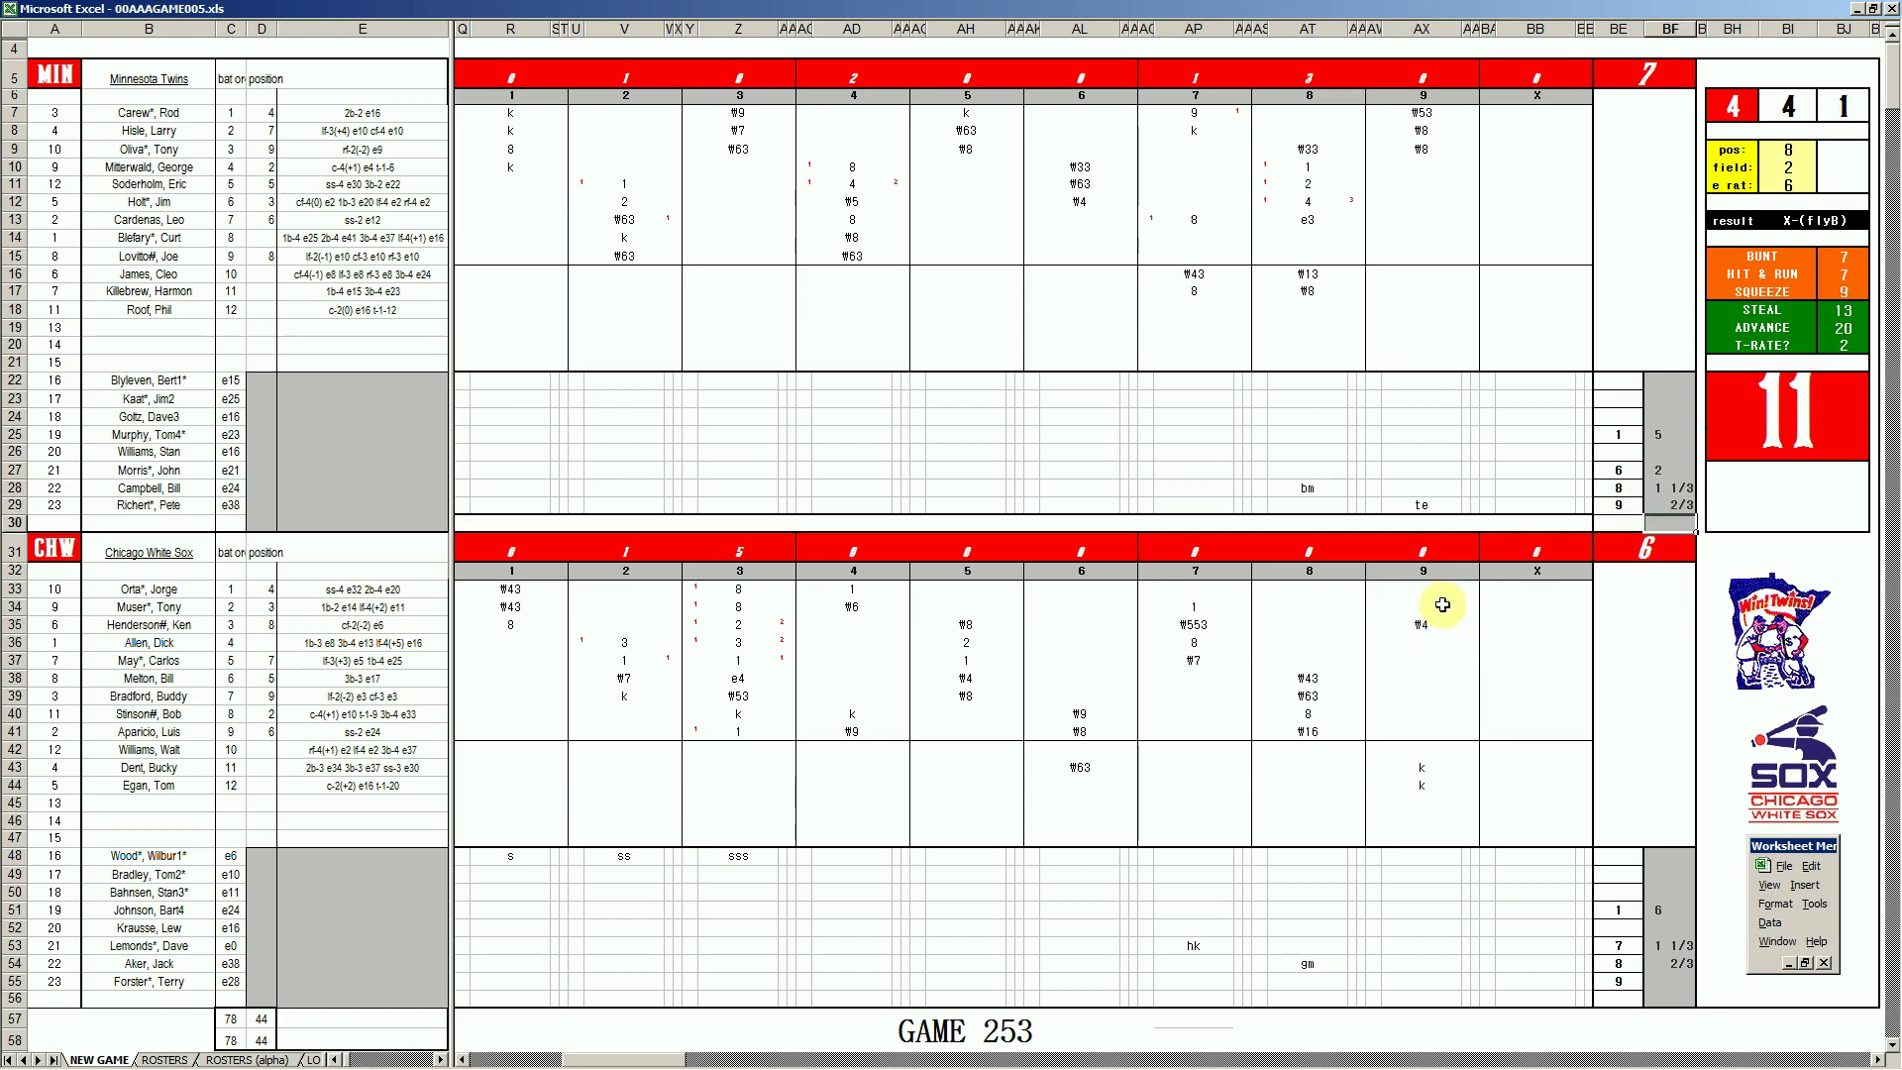
pyautogui.click(1656, 980)
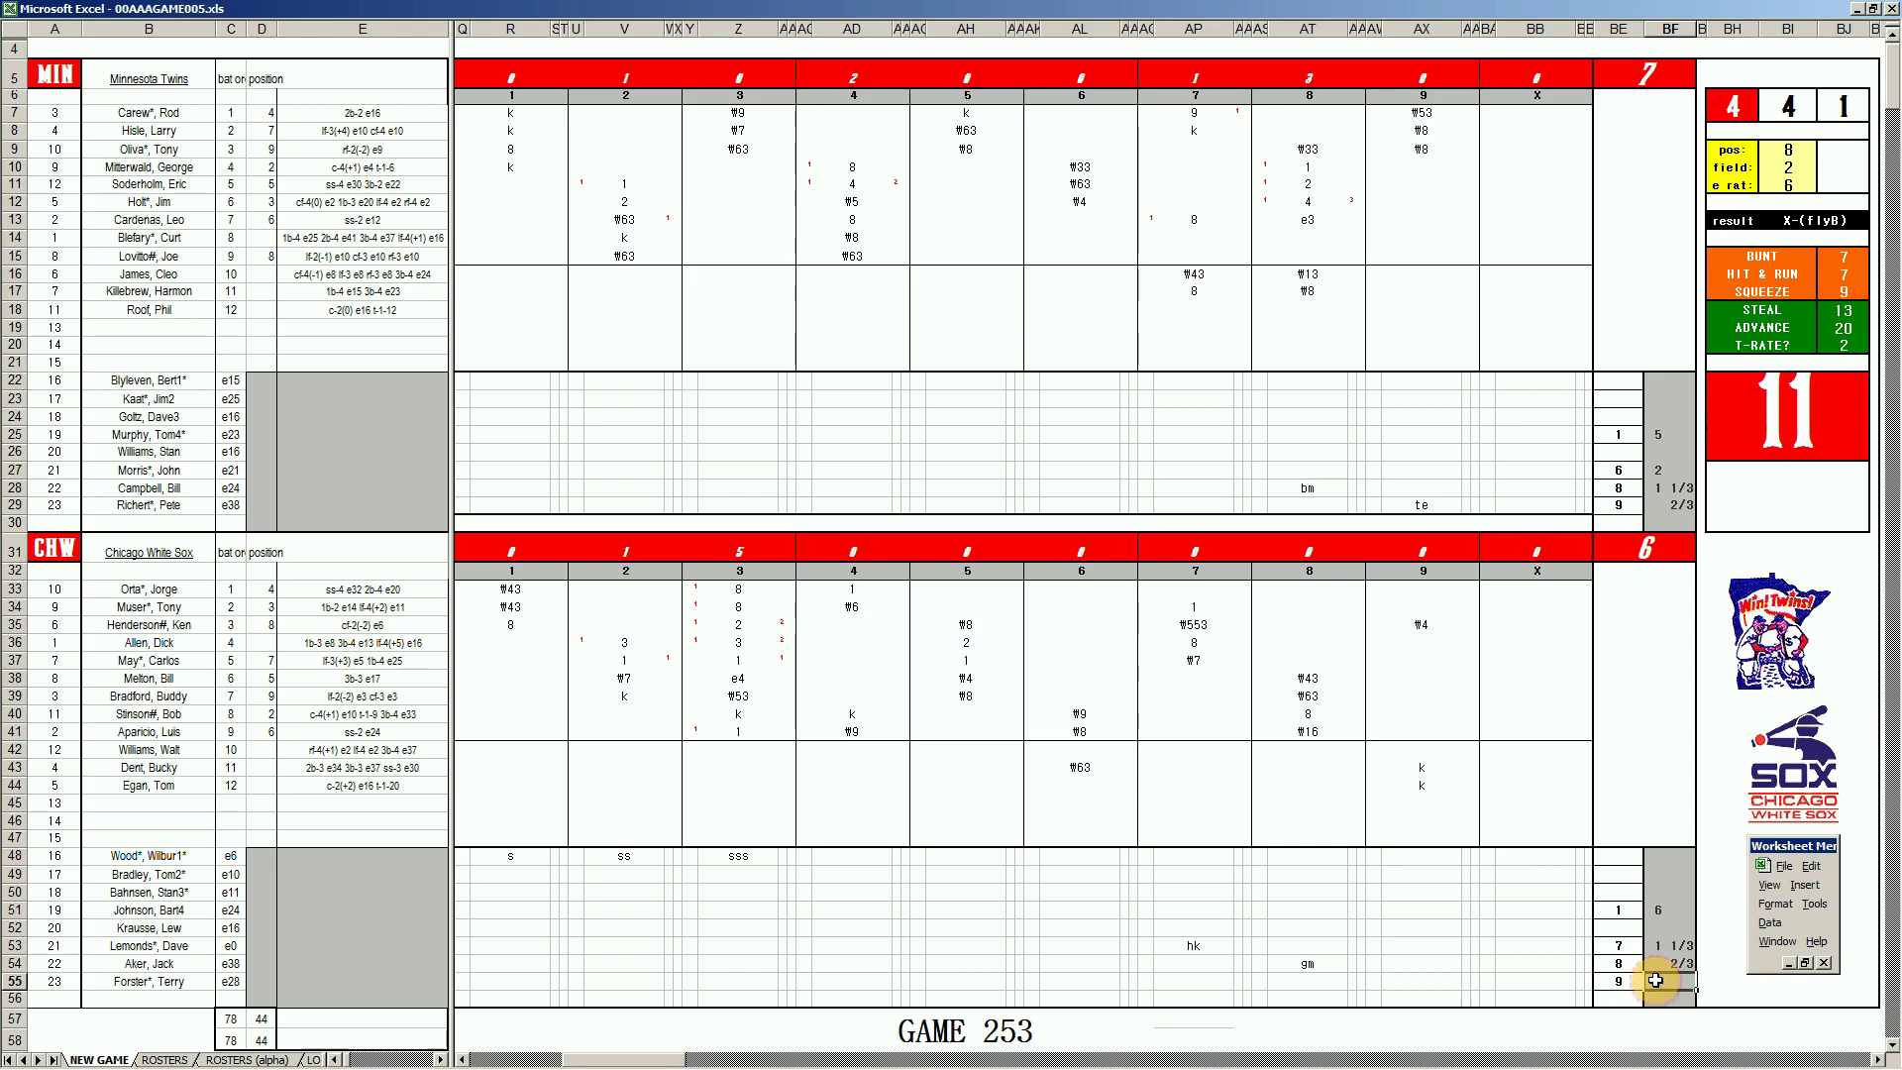
pyautogui.write('1')
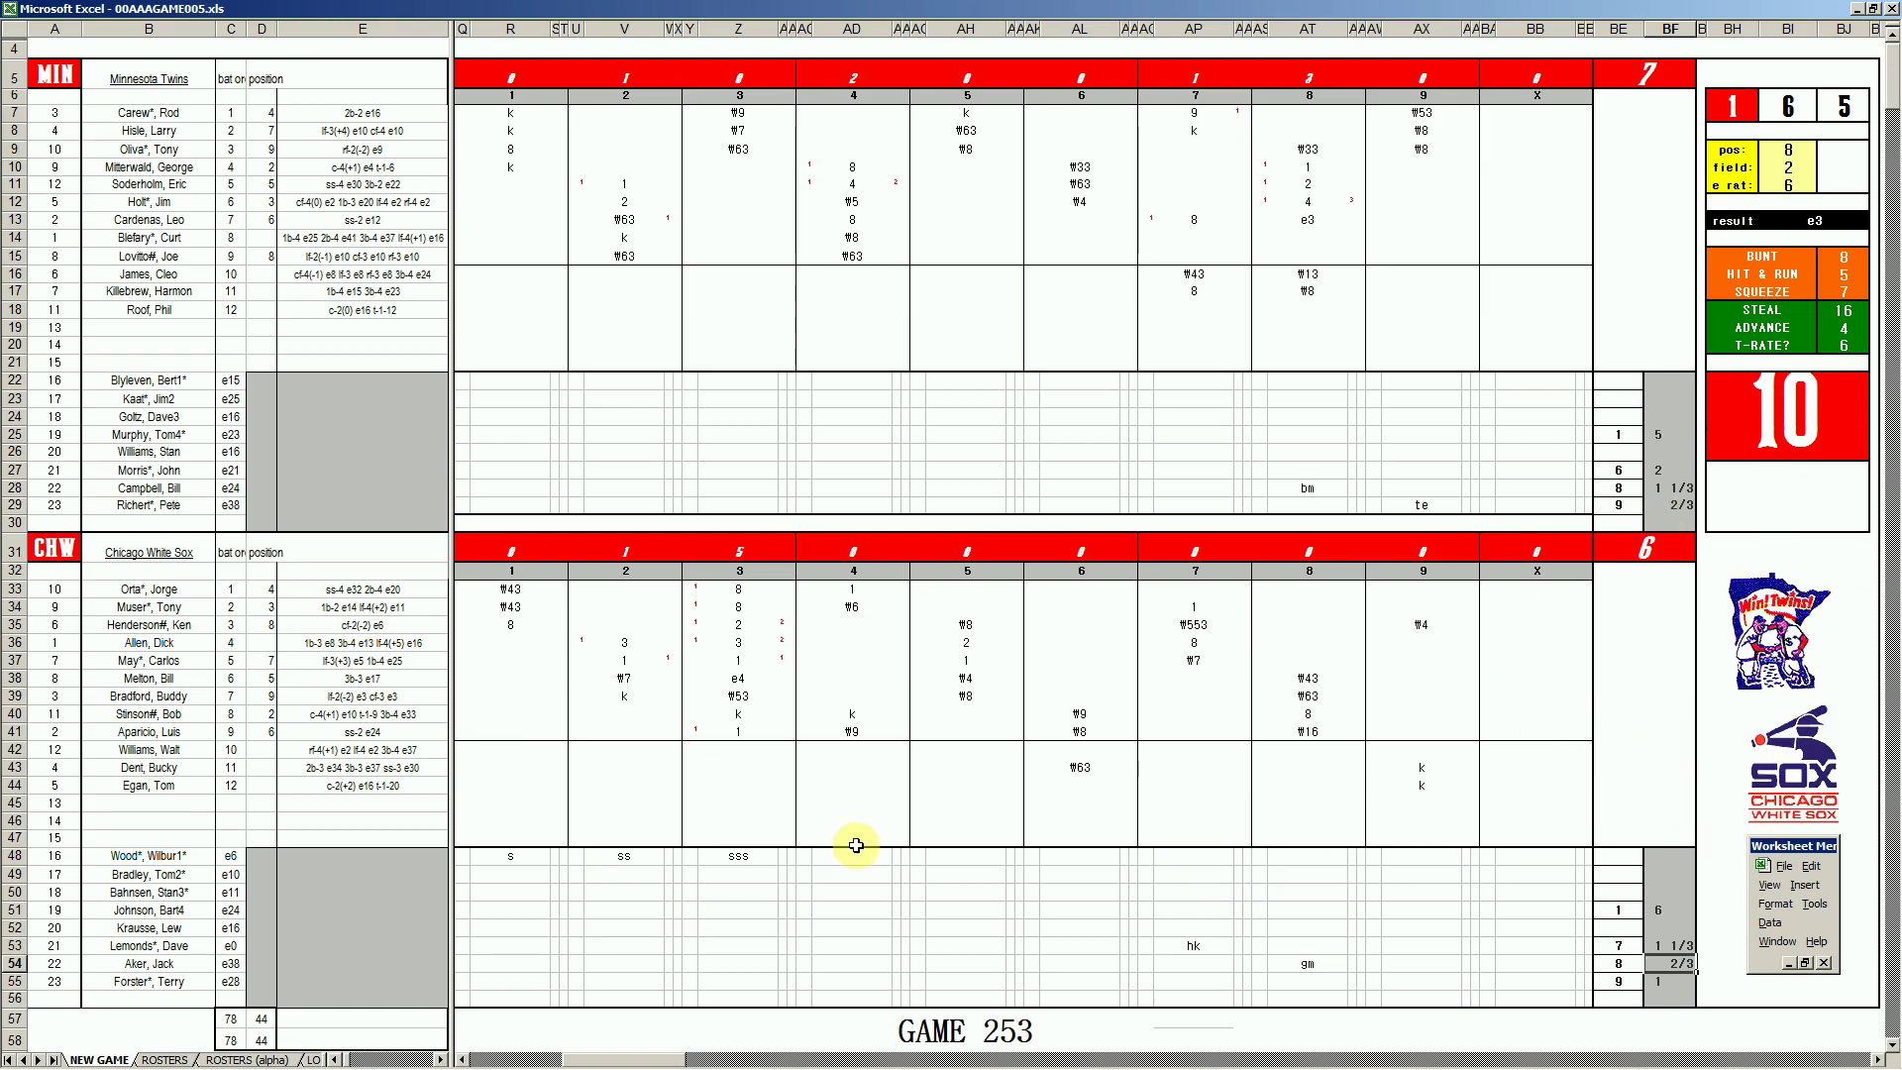
# - Switch to the Book7 workbook and charge the White Sox pitcher in row 54 with 1 loss
pyautogui.click(354, 926)
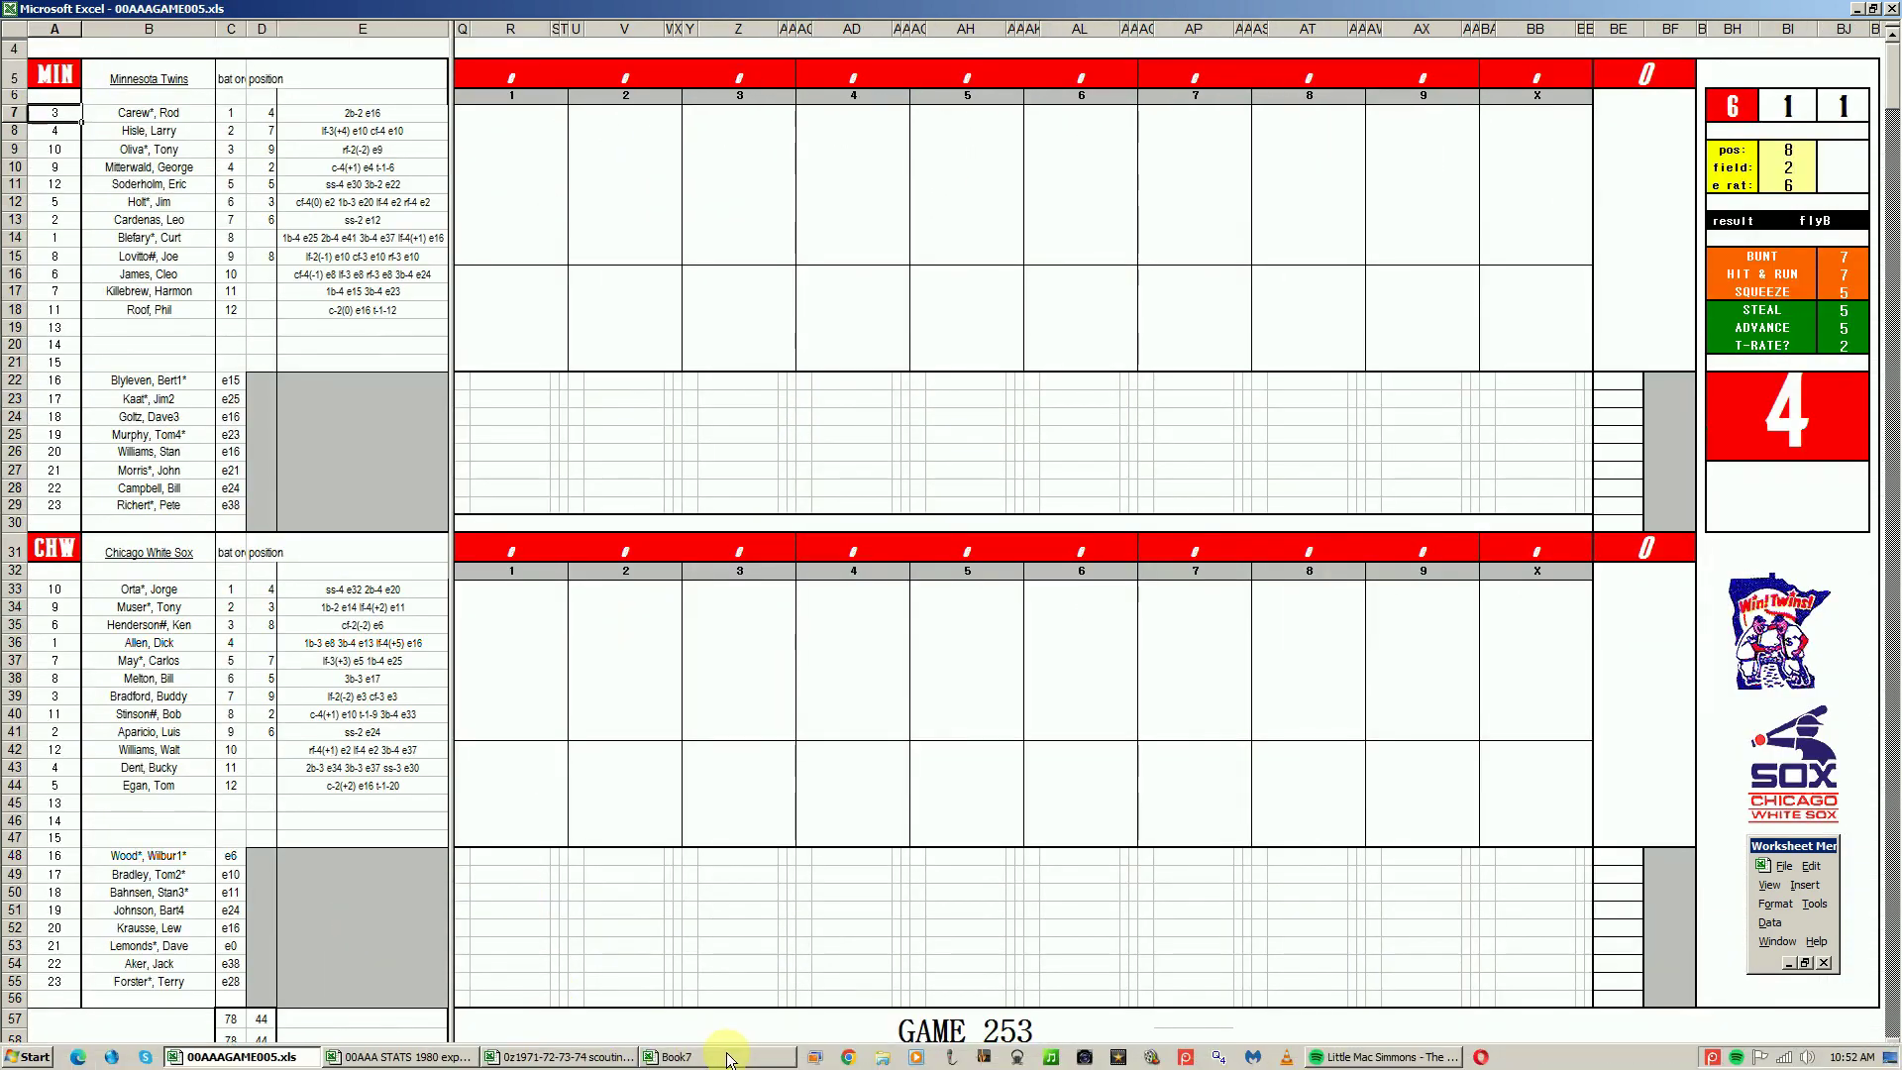
pyautogui.click(729, 1058)
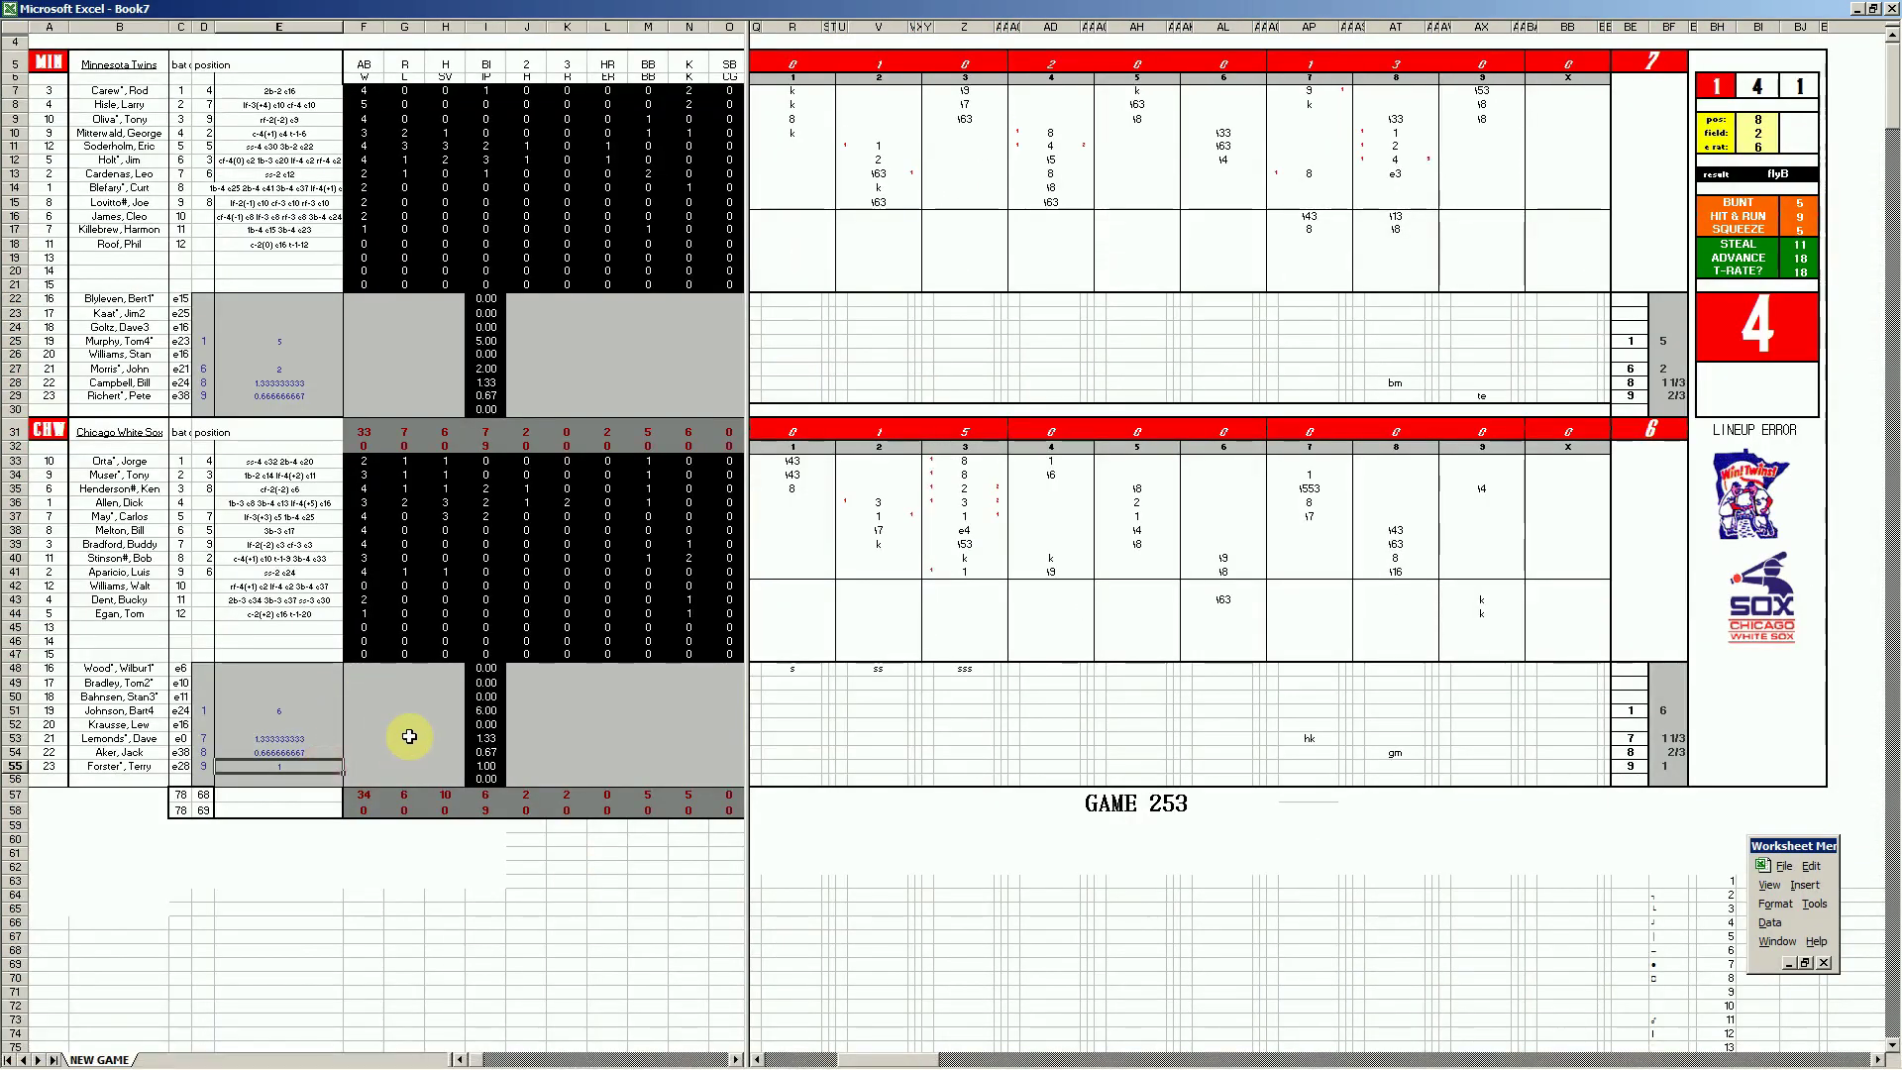
pyautogui.press('Right')
pyautogui.press('Right')
pyautogui.press('Right')
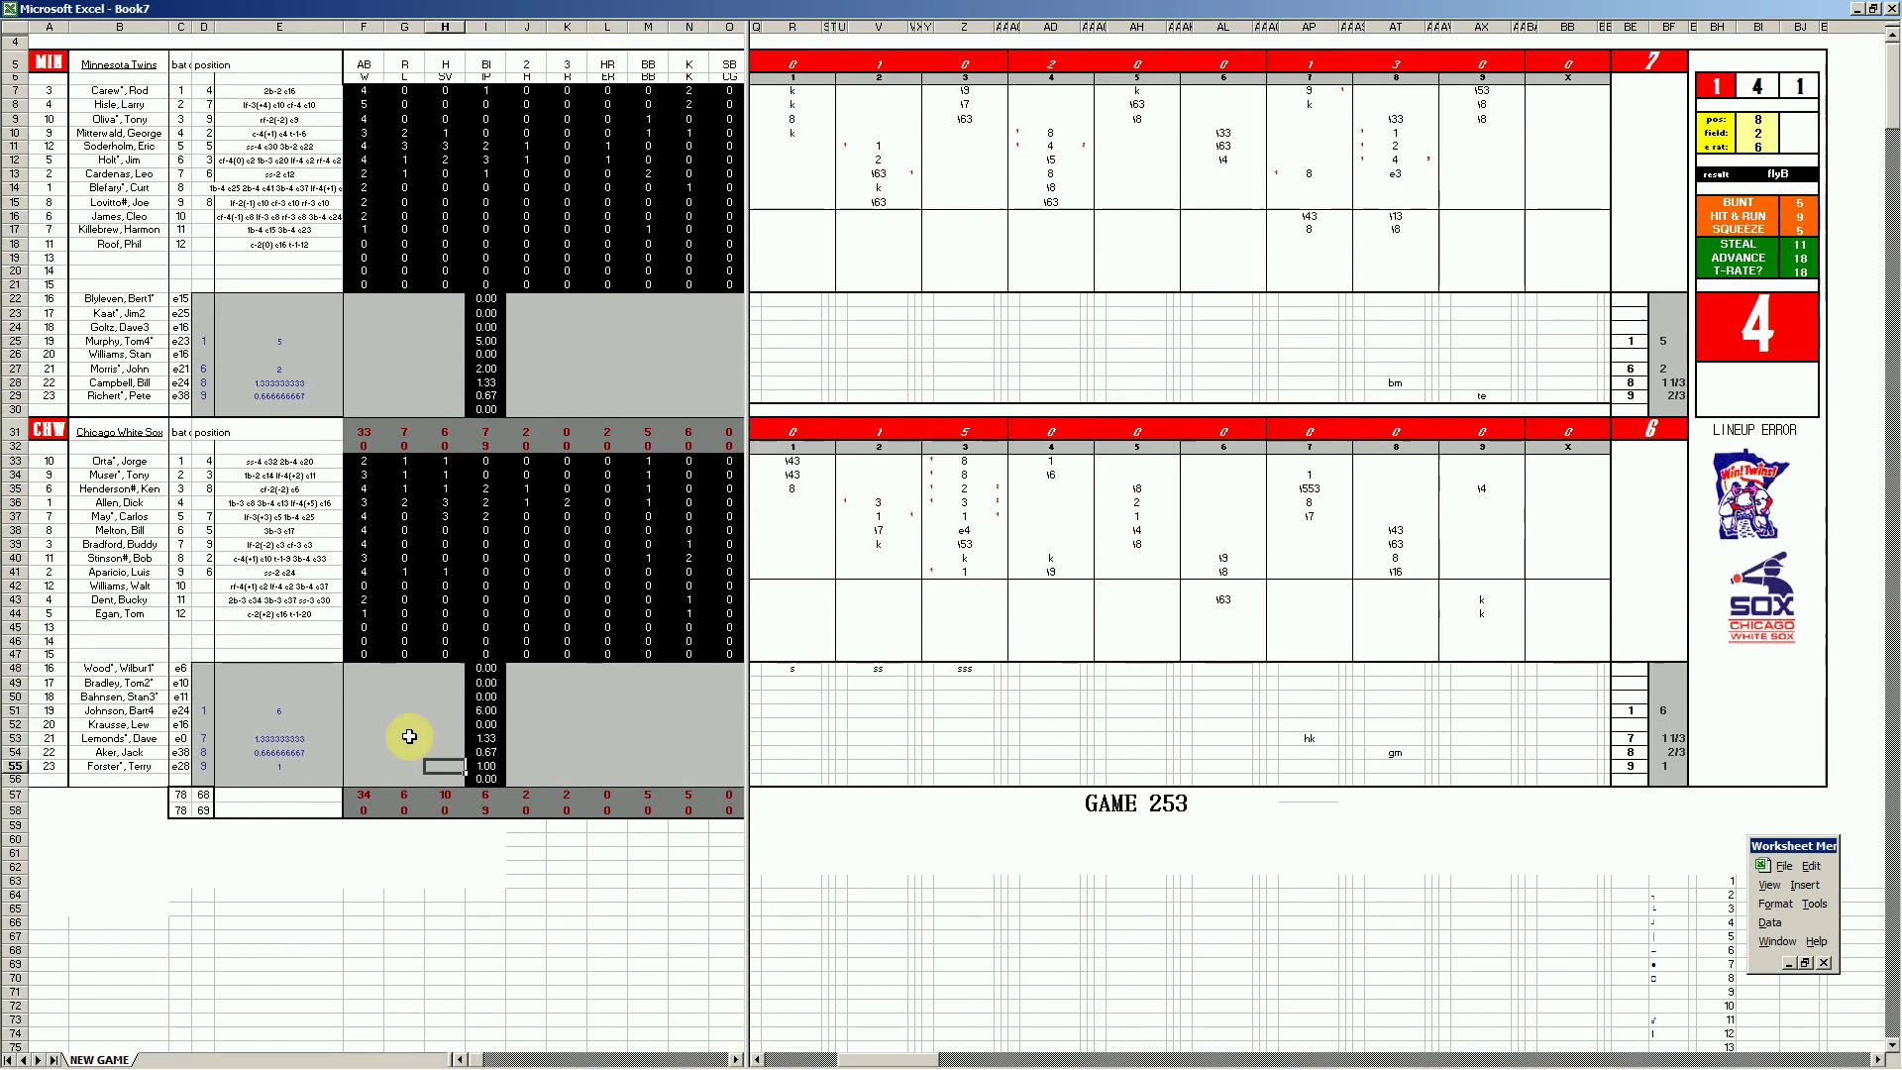
pyautogui.press('Right')
pyautogui.press('Right')
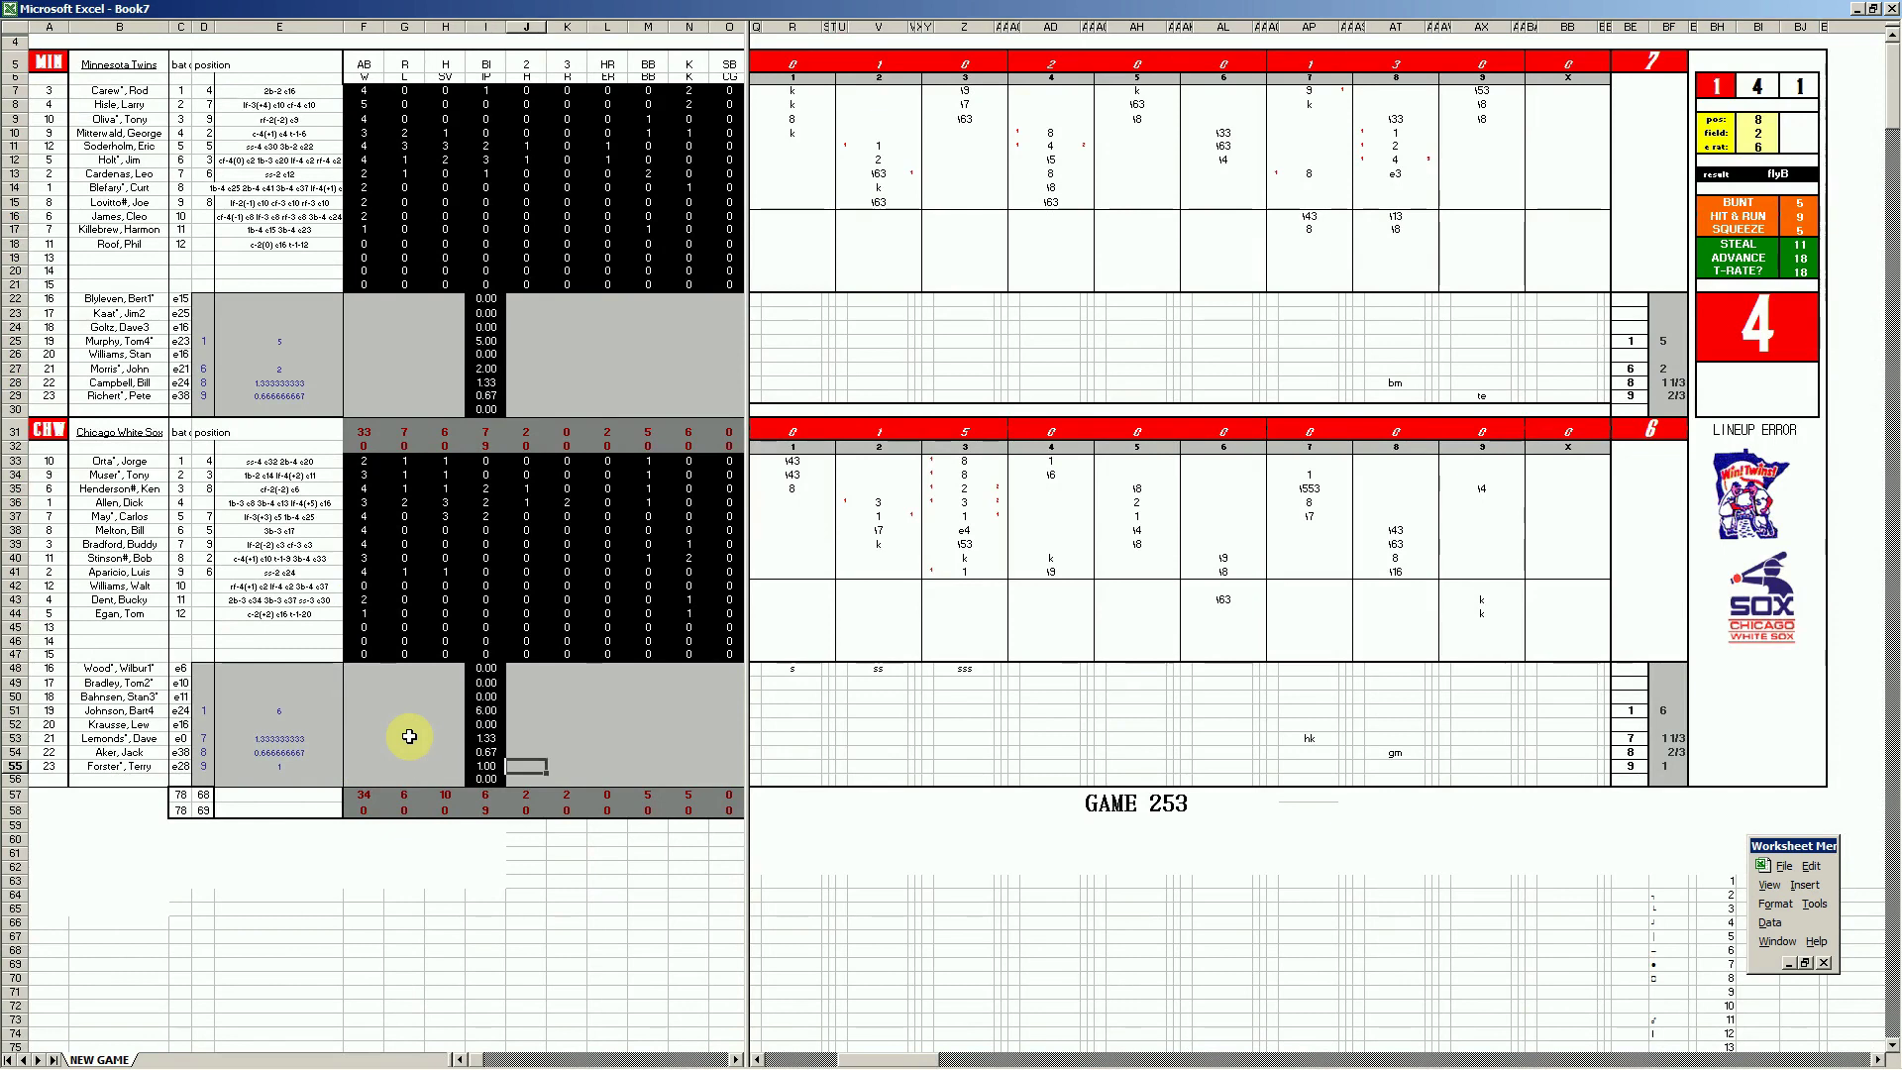
pyautogui.press('Up')
pyautogui.press('Left')
pyautogui.press('Left')
pyautogui.press('Left')
pyautogui.write('1')
# - Enter 3 hits, 3 runs and 3 earned runs for the White Sox pitcher in row 54
pyautogui.press('Right')
pyautogui.press('Right')
pyautogui.press('Right')
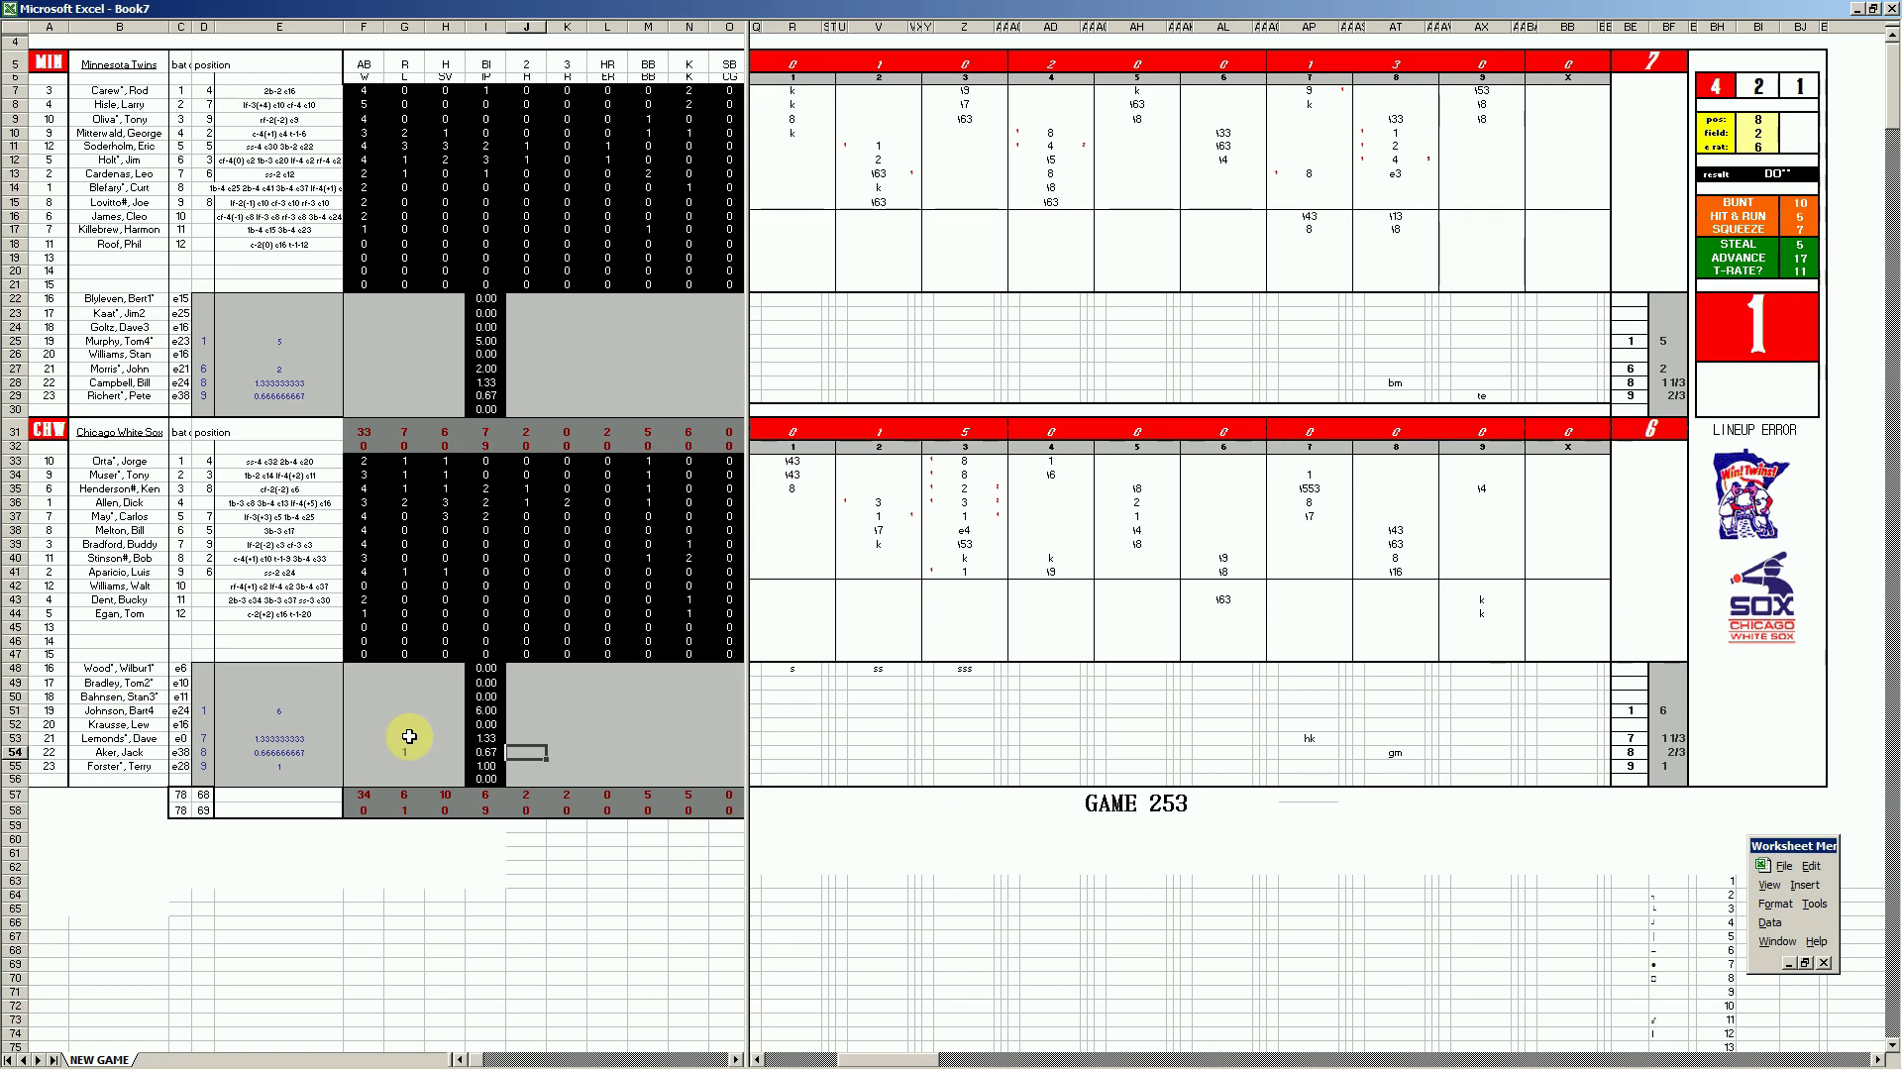
pyautogui.write('3')
pyautogui.press('Right')
pyautogui.write('3')
pyautogui.press('Right')
pyautogui.write('3')
# - Enter 1 walk and 1 strikeout for the White Sox pitcher in row 53
pyautogui.press('Up')
pyautogui.press('Left')
pyautogui.press('Left')
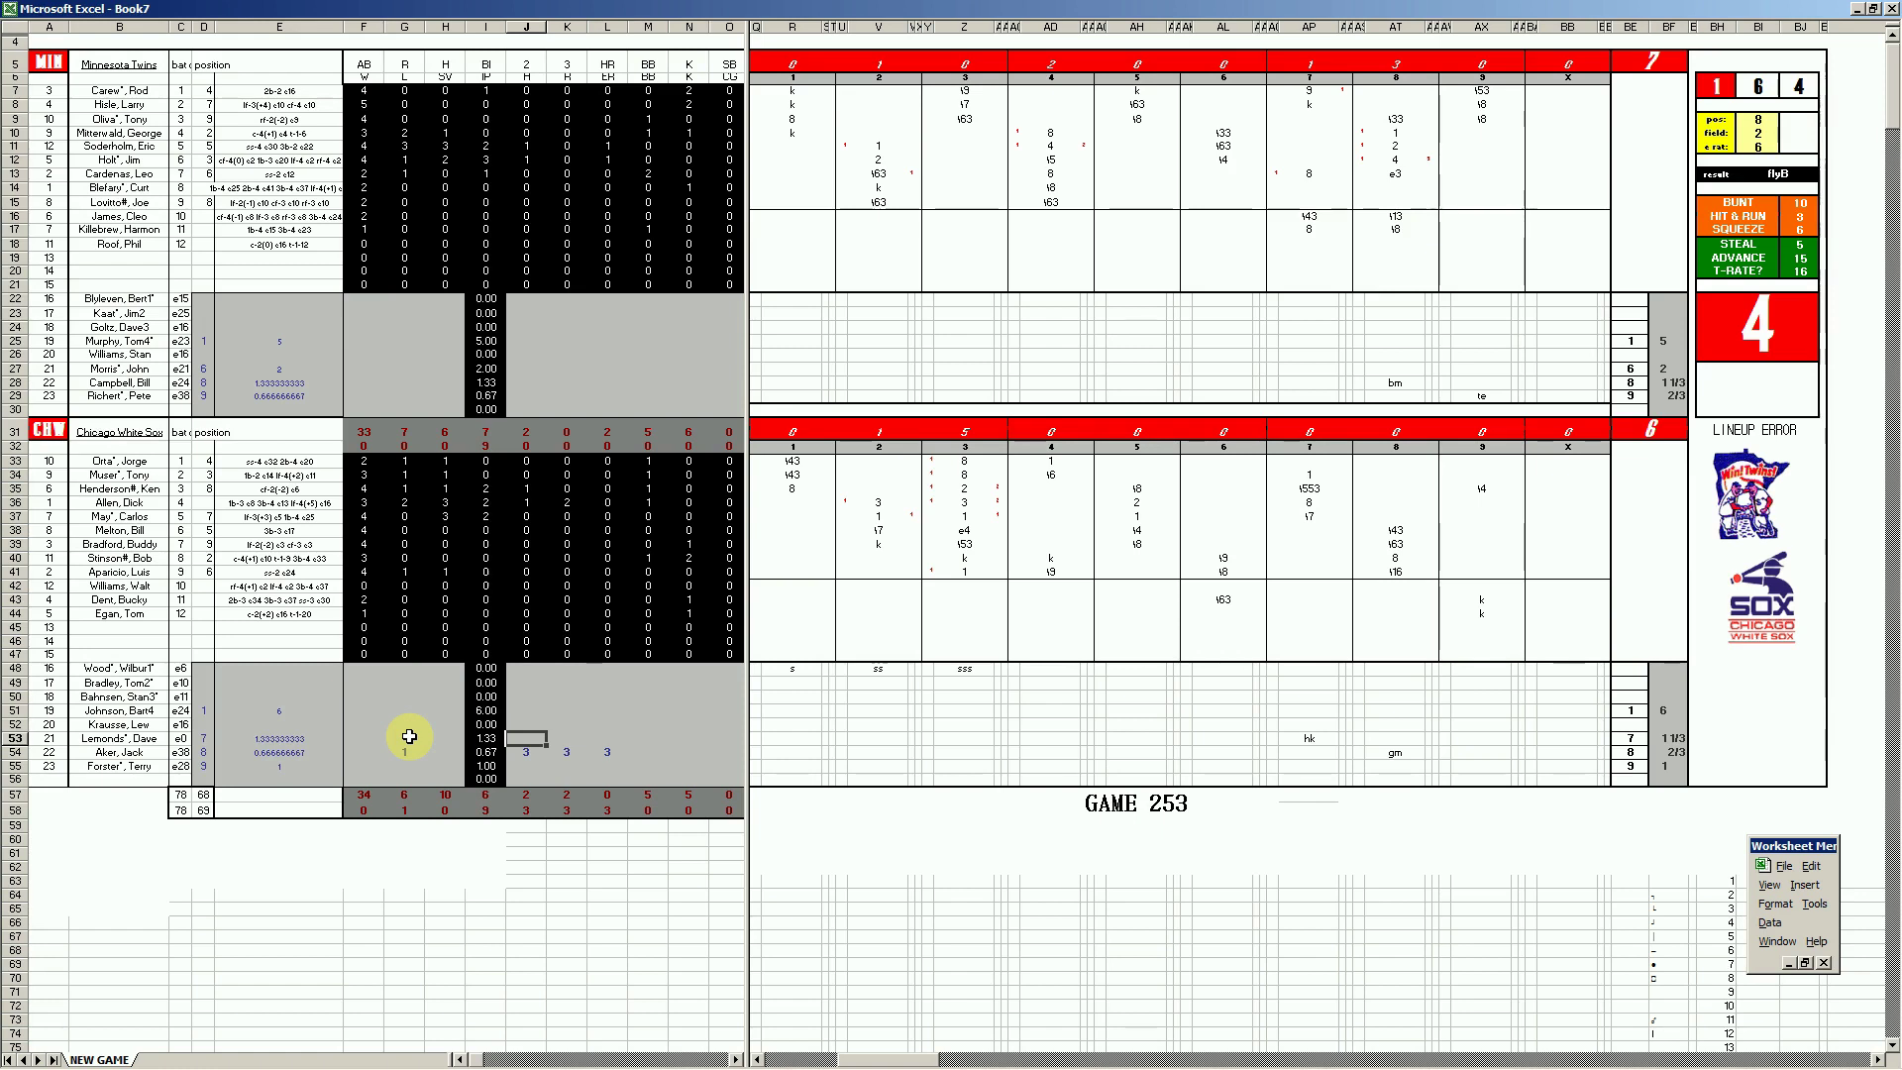
pyautogui.press('Right')
pyautogui.press('Right')
pyautogui.press('Right')
pyautogui.write('1')
pyautogui.press('Right')
pyautogui.write('1')
# - Enter 3 hits, 4 runs, 4 earned runs, 4 walks and 5 strikeouts for the White Sox pitcher in row 51
pyautogui.press('Left')
pyautogui.press('Left')
pyautogui.press('Left')
pyautogui.press('Up')
pyautogui.press('Left')
pyautogui.press('Up')
pyautogui.press('Left')
pyautogui.press('Left')
pyautogui.press('Left')
pyautogui.press('Right')
pyautogui.press('Right')
pyautogui.press('Right')
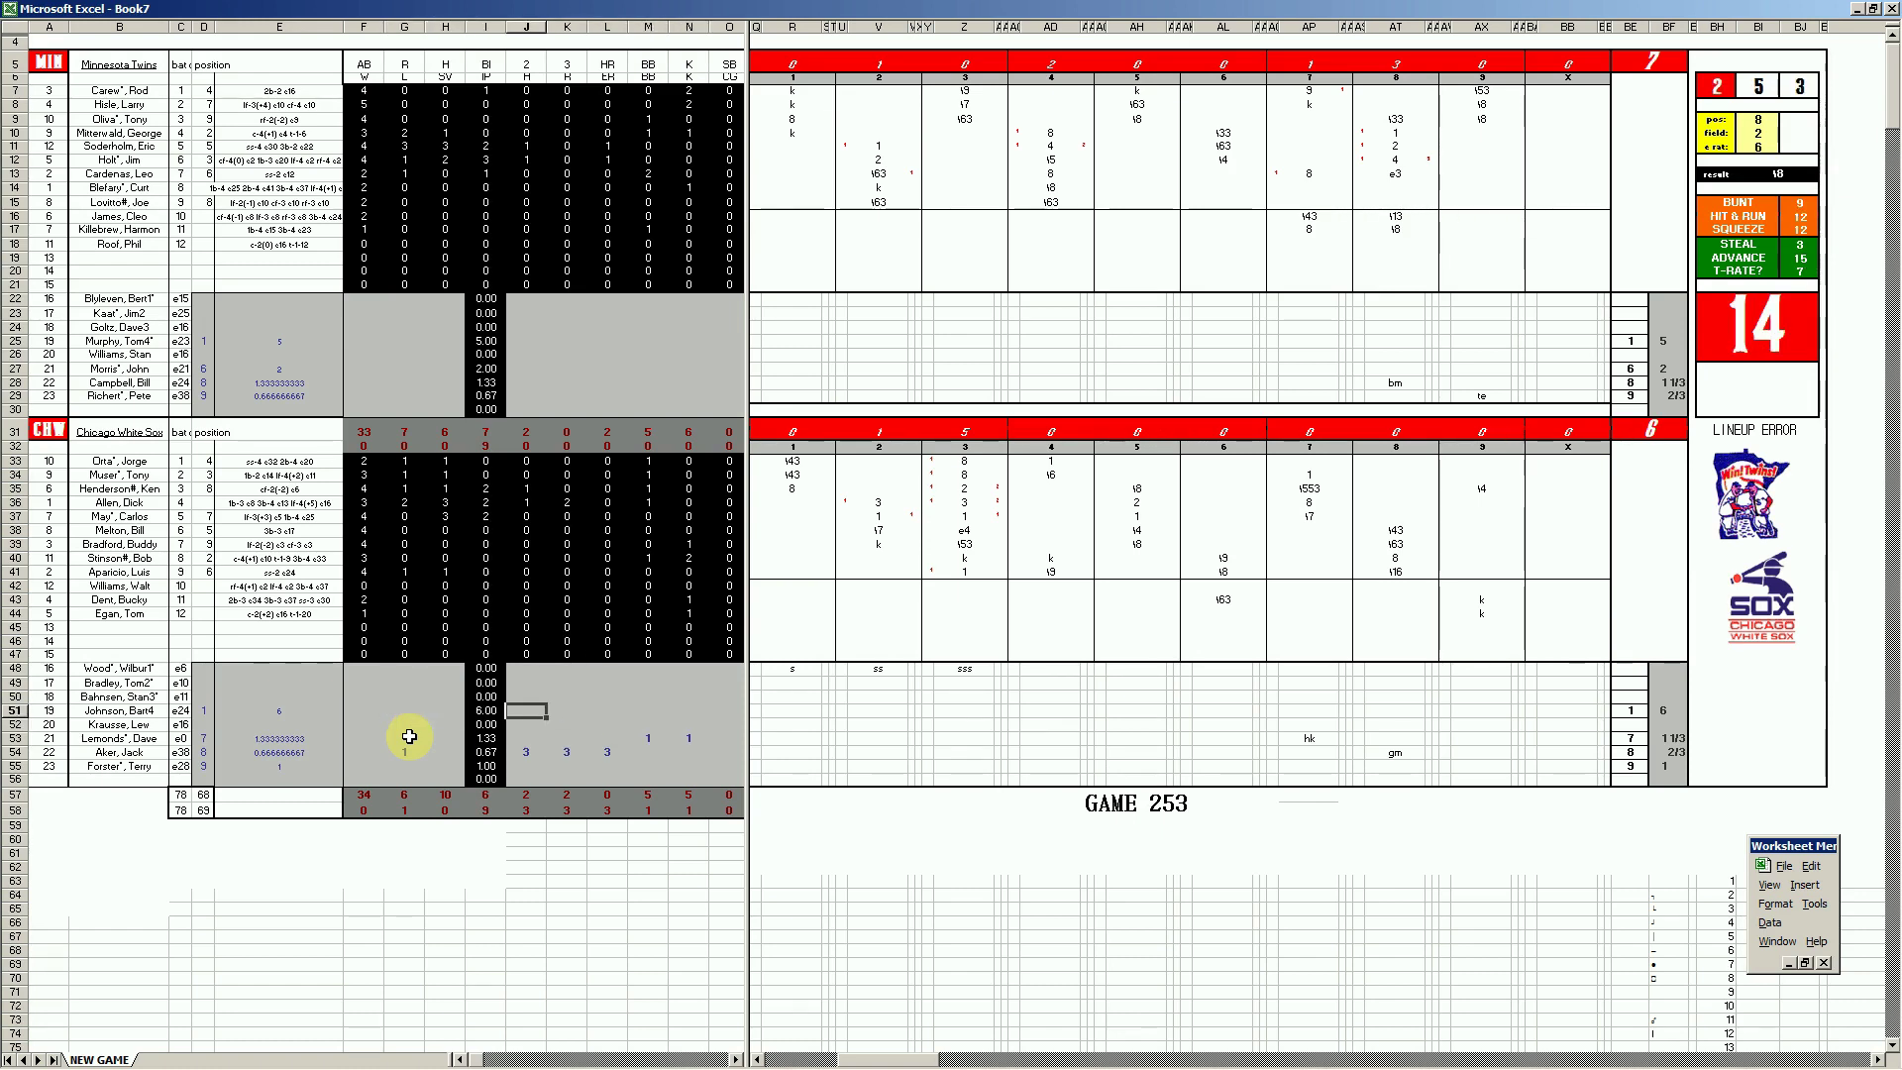
pyautogui.write('3')
pyautogui.press('Right')
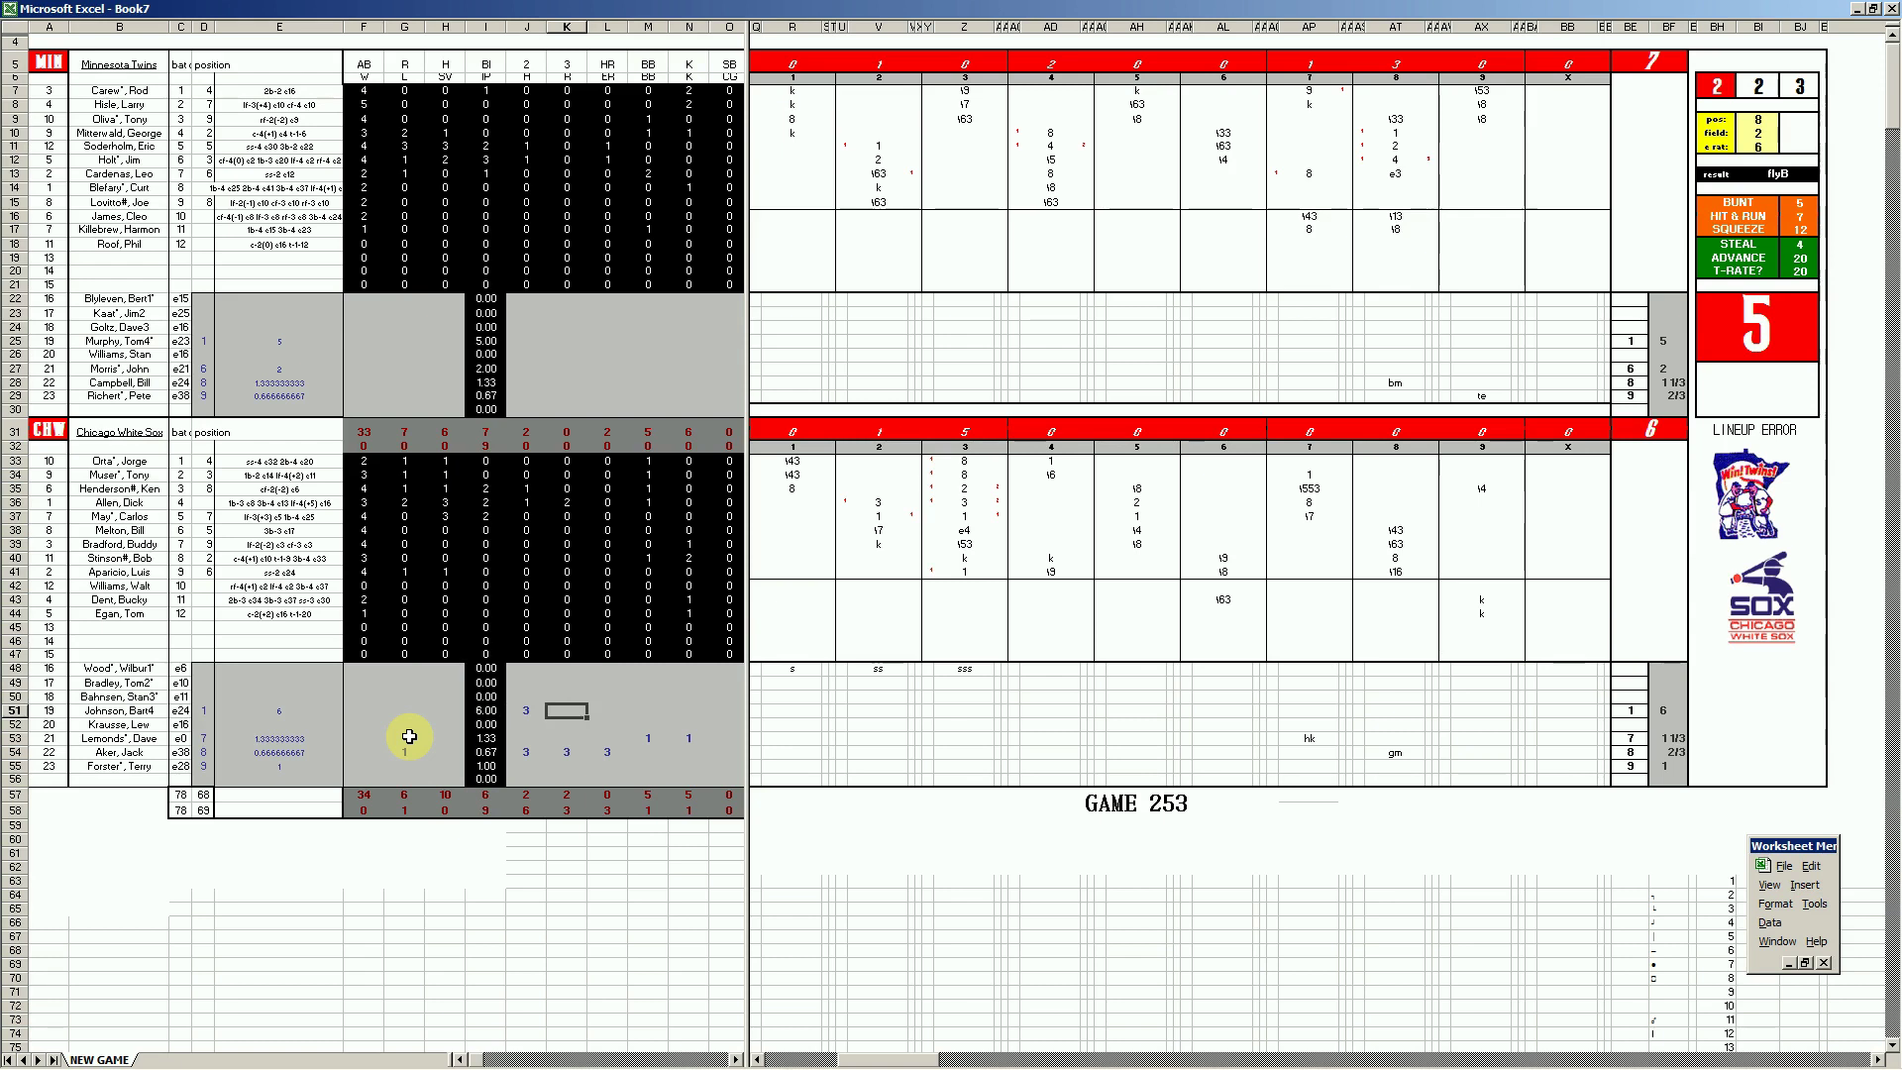
pyautogui.write('4')
pyautogui.press('Right')
pyautogui.write('4')
pyautogui.press('Right')
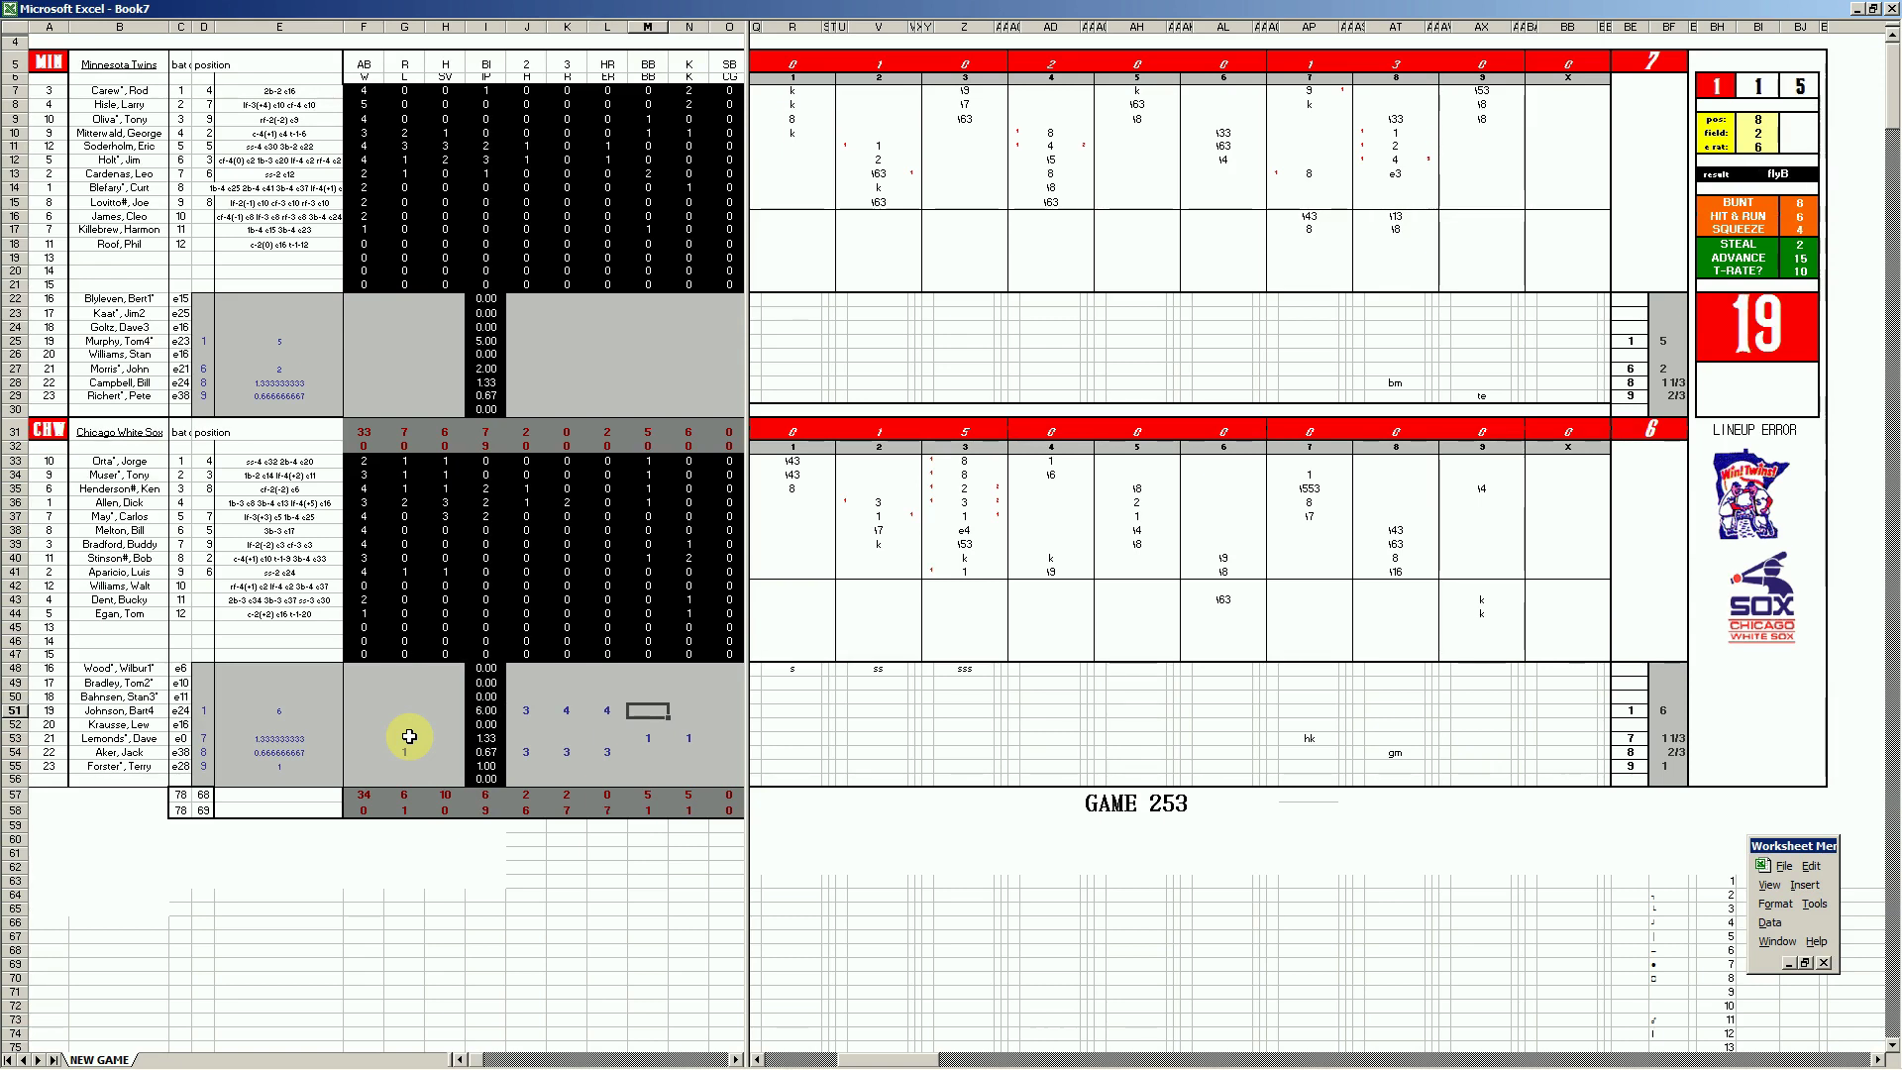
pyautogui.press('Right')
pyautogui.write('5')
# - Credit the Twins pitcher in row 27 with 1 win and the pitcher in row 29 with 1 save
pyautogui.press('Left')
pyautogui.press('Left')
pyautogui.press('Left')
pyautogui.press('Left')
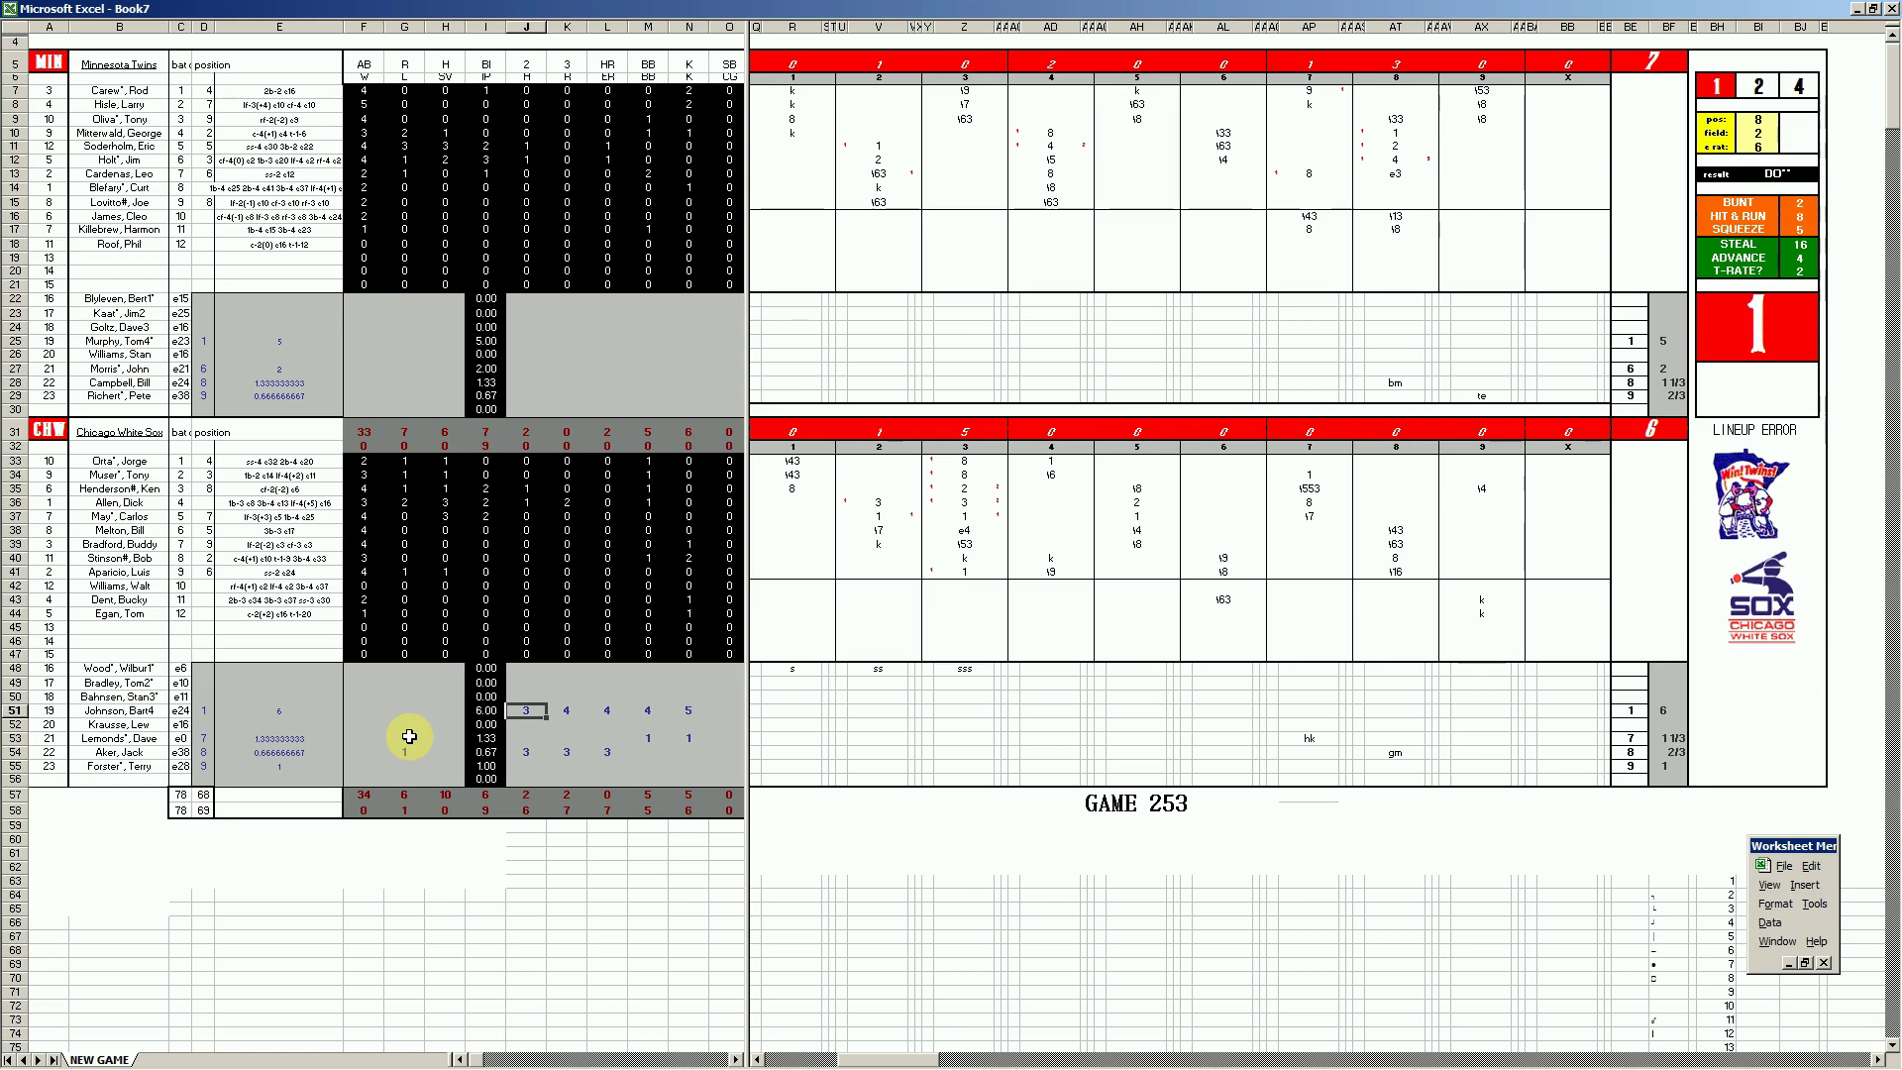
pyautogui.press('Left')
pyautogui.press('Left')
pyautogui.press('Left')
pyautogui.press('Left')
pyautogui.press('Up')
pyautogui.press('Up')
pyautogui.press('Up')
pyautogui.press('Up')
pyautogui.press('Up')
pyautogui.press('Up')
pyautogui.press('Up')
pyautogui.press('Up')
pyautogui.press('Up')
pyautogui.press('Up')
pyautogui.press('Up')
pyautogui.press('Up')
pyautogui.press('Up')
pyautogui.press('Up')
pyautogui.press('Up')
pyautogui.press('Up')
pyautogui.press('Up')
pyautogui.press('Up')
pyautogui.press('Up')
pyautogui.press('Up')
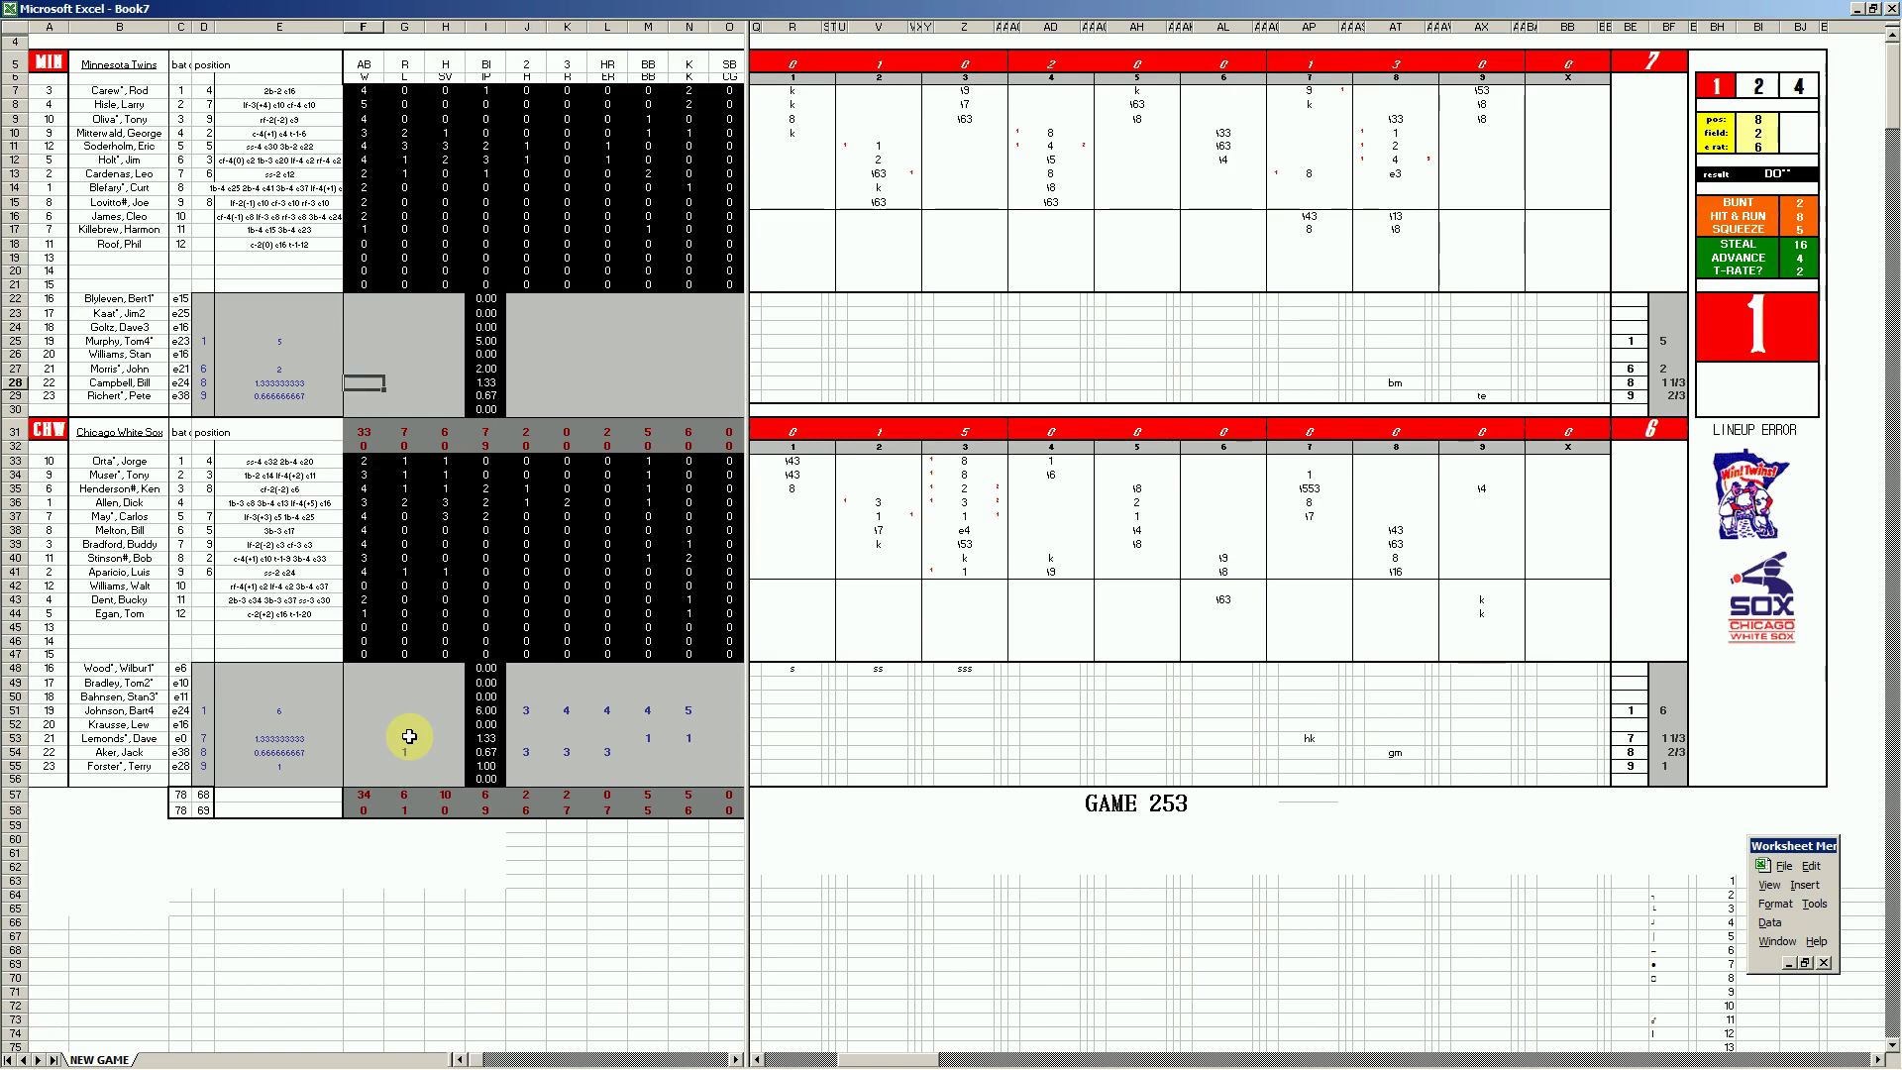
pyautogui.write('1')
pyautogui.press('Return')
pyautogui.press('Down')
pyautogui.press('Right')
pyautogui.press('Right')
pyautogui.write('1')
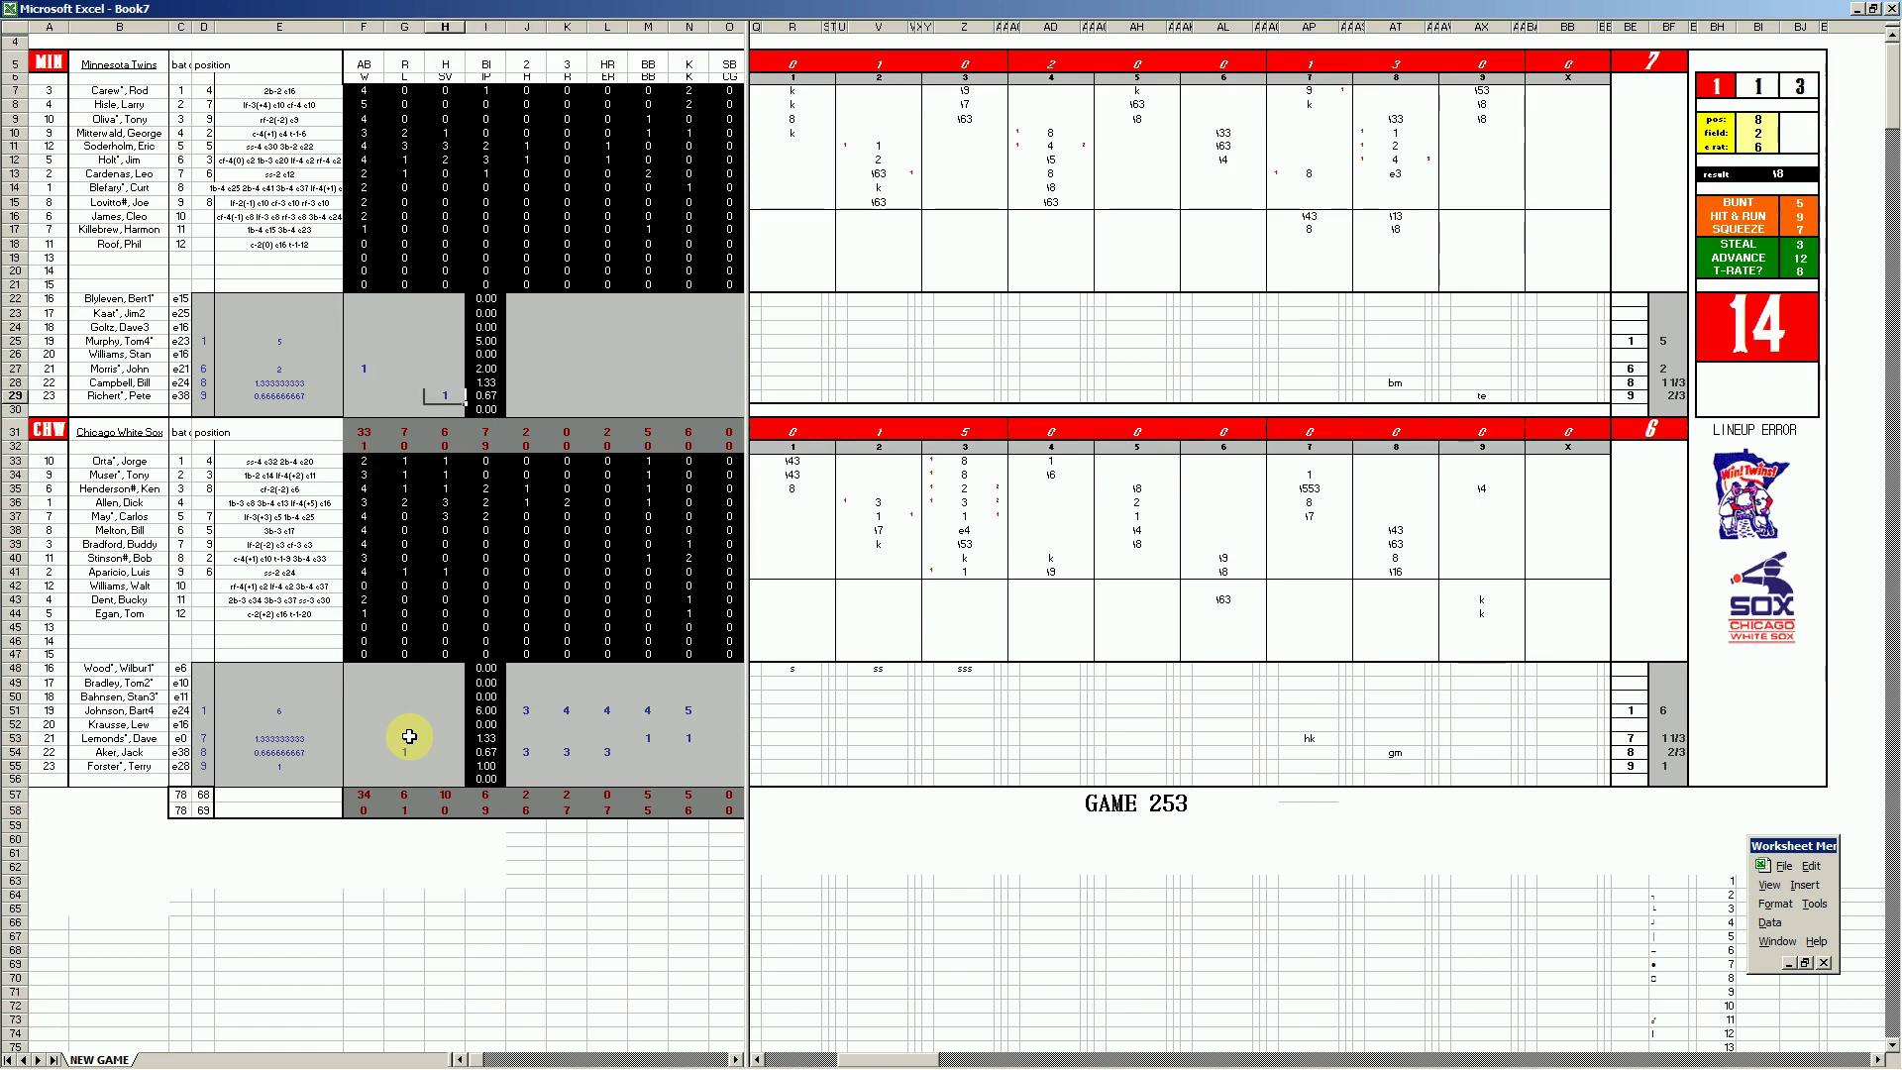
# - Enter 1 strikeout for the Twins pitcher in row 29, and 1 walk and 1 strikeout for the pitcher in row 28
pyautogui.press('Right')
pyautogui.press('Right')
pyautogui.press('Right')
pyautogui.press('Right')
pyautogui.press('Right')
pyautogui.press('Right')
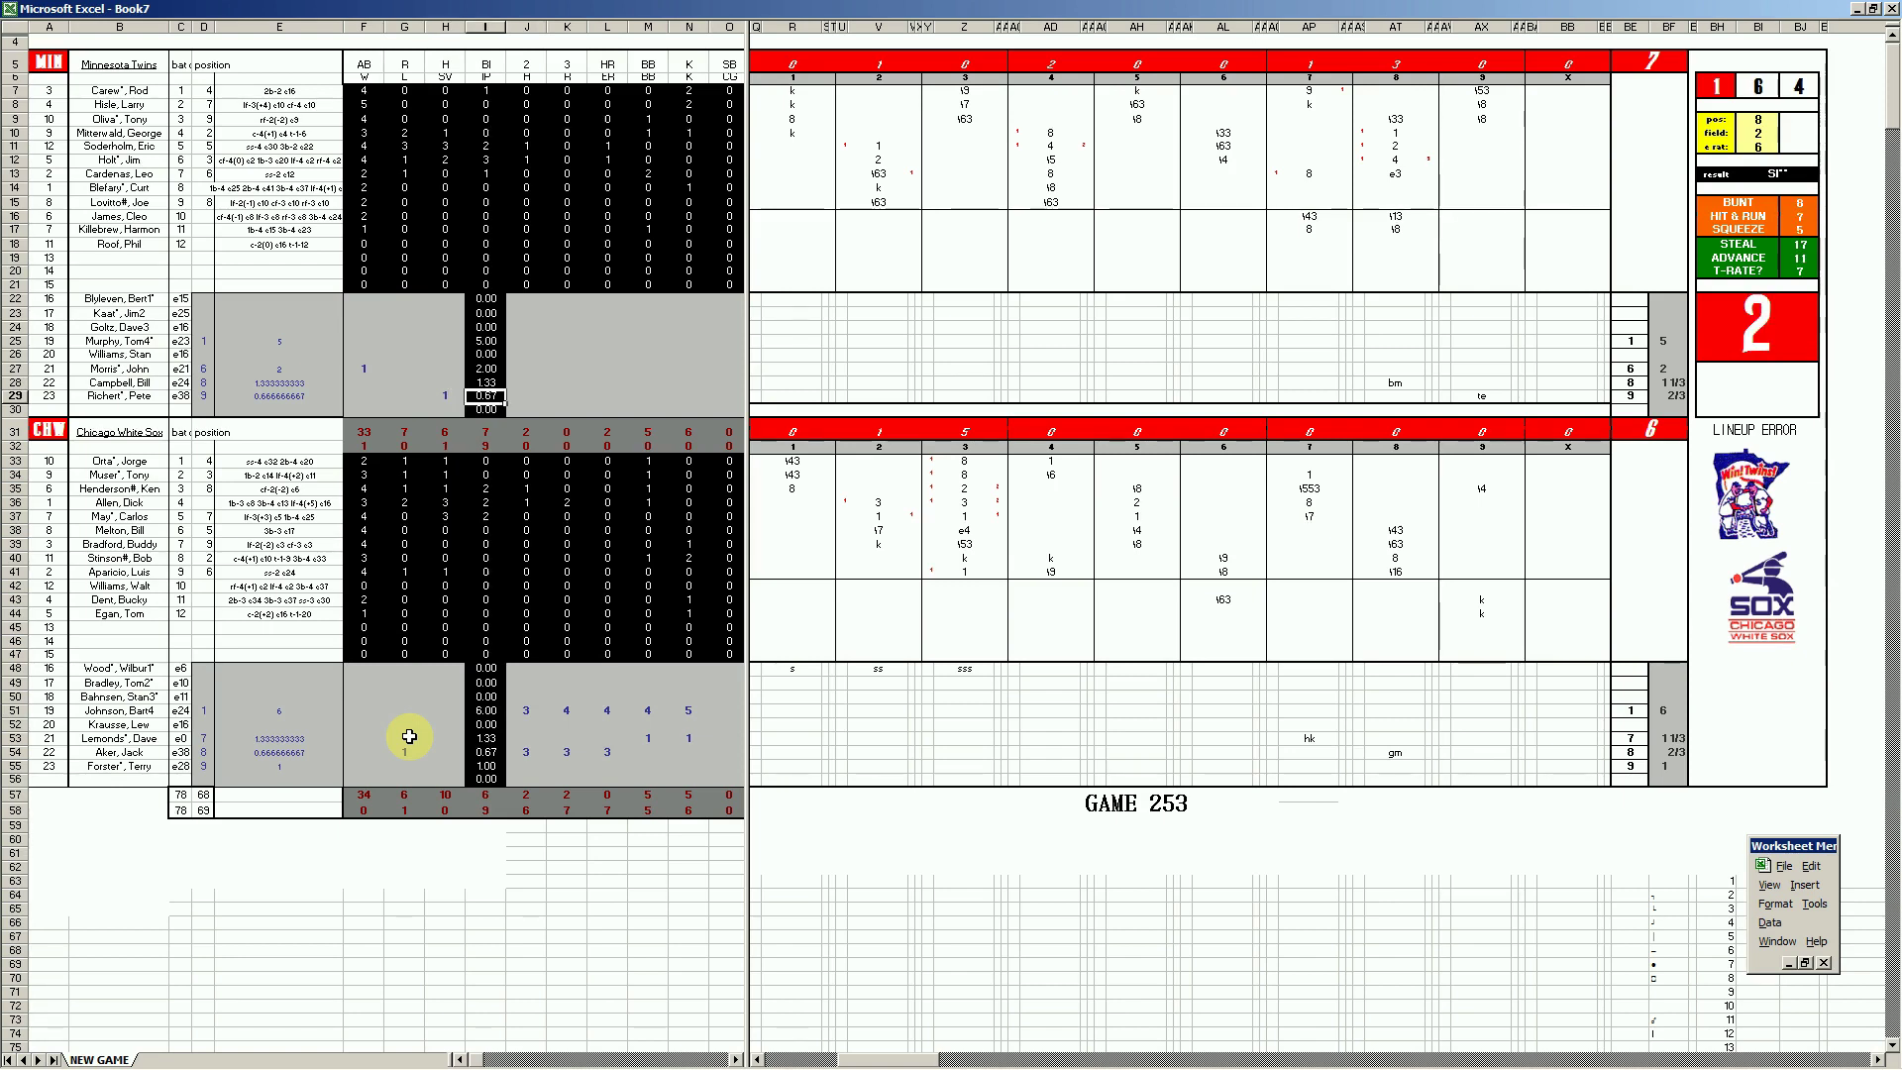
pyautogui.write('1')
pyautogui.press('Up')
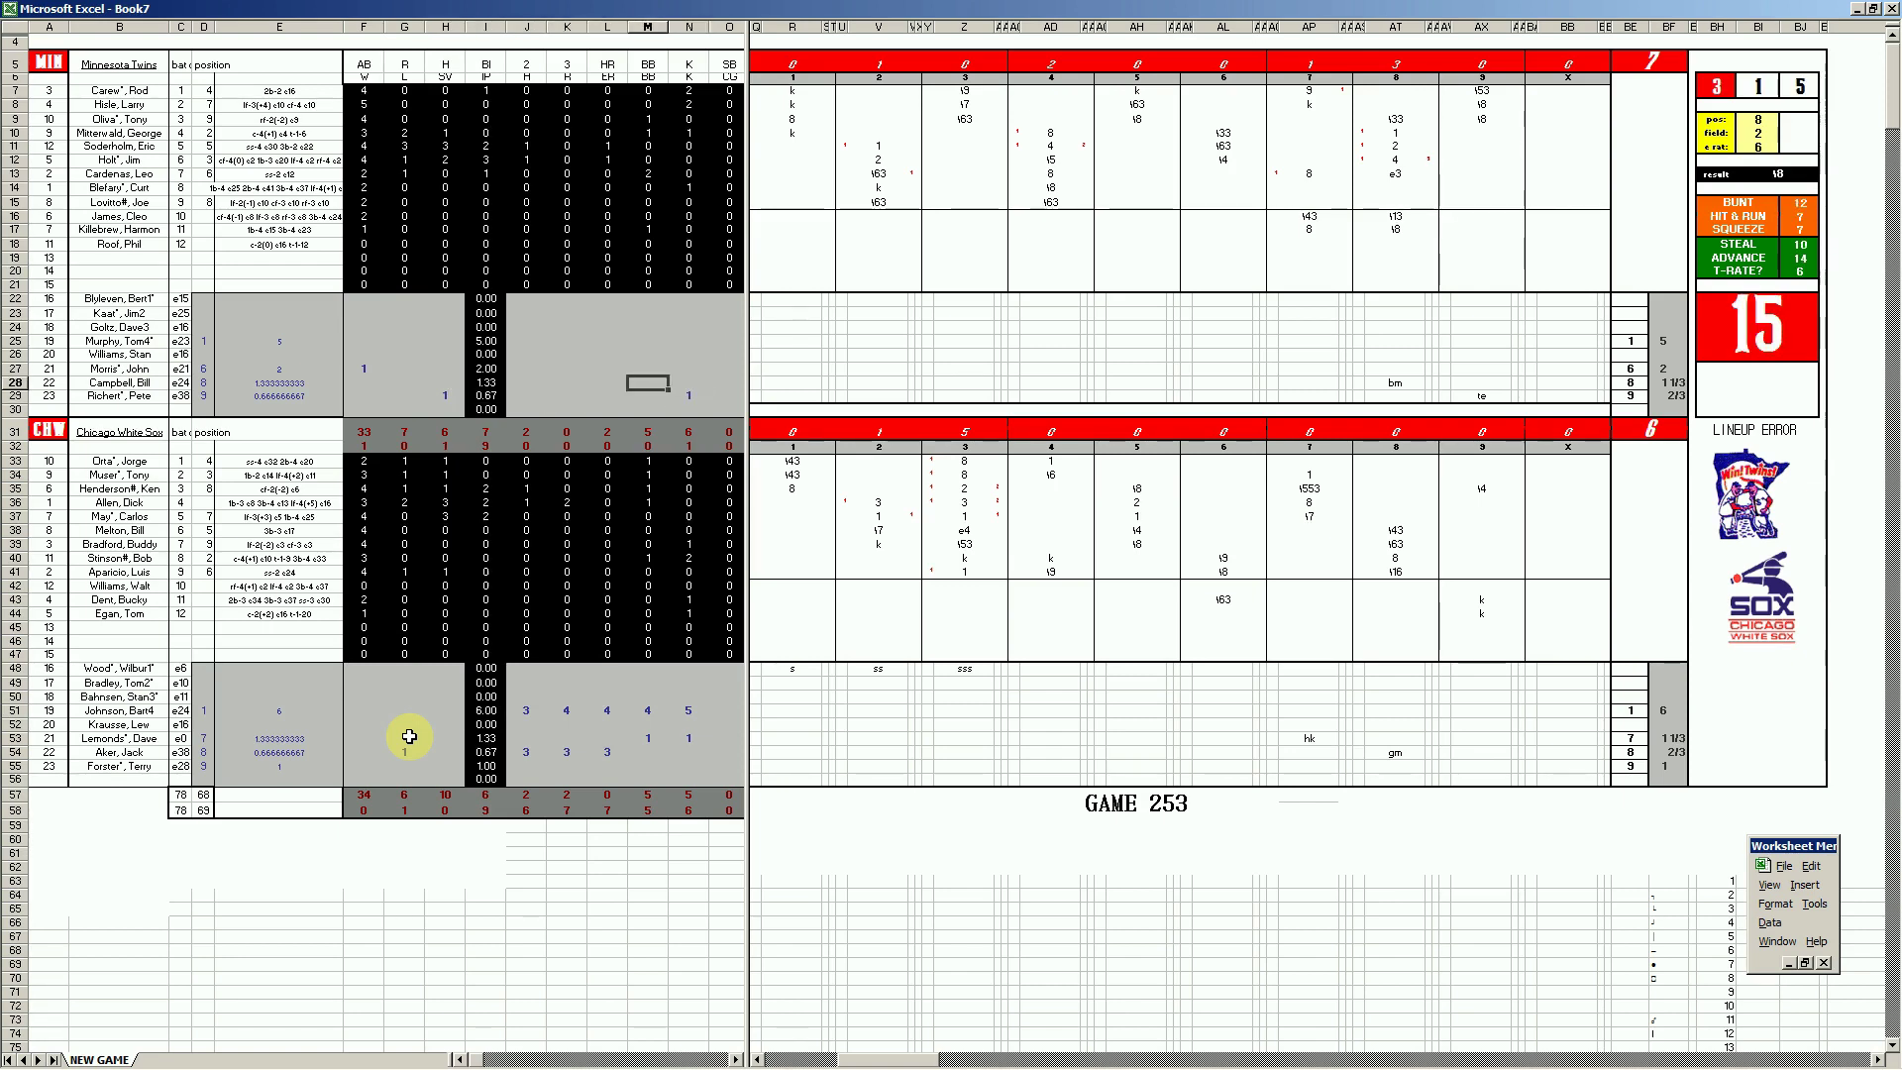
pyautogui.write('1')
pyautogui.press('Left')
pyautogui.write('1')
# - Enter 1 hit and 1 strikeout for the Twins pitcher in row 27
pyautogui.press('Left')
pyautogui.press('Left')
pyautogui.press('Left')
pyautogui.press('Up')
pyautogui.press('Left')
pyautogui.press('Right')
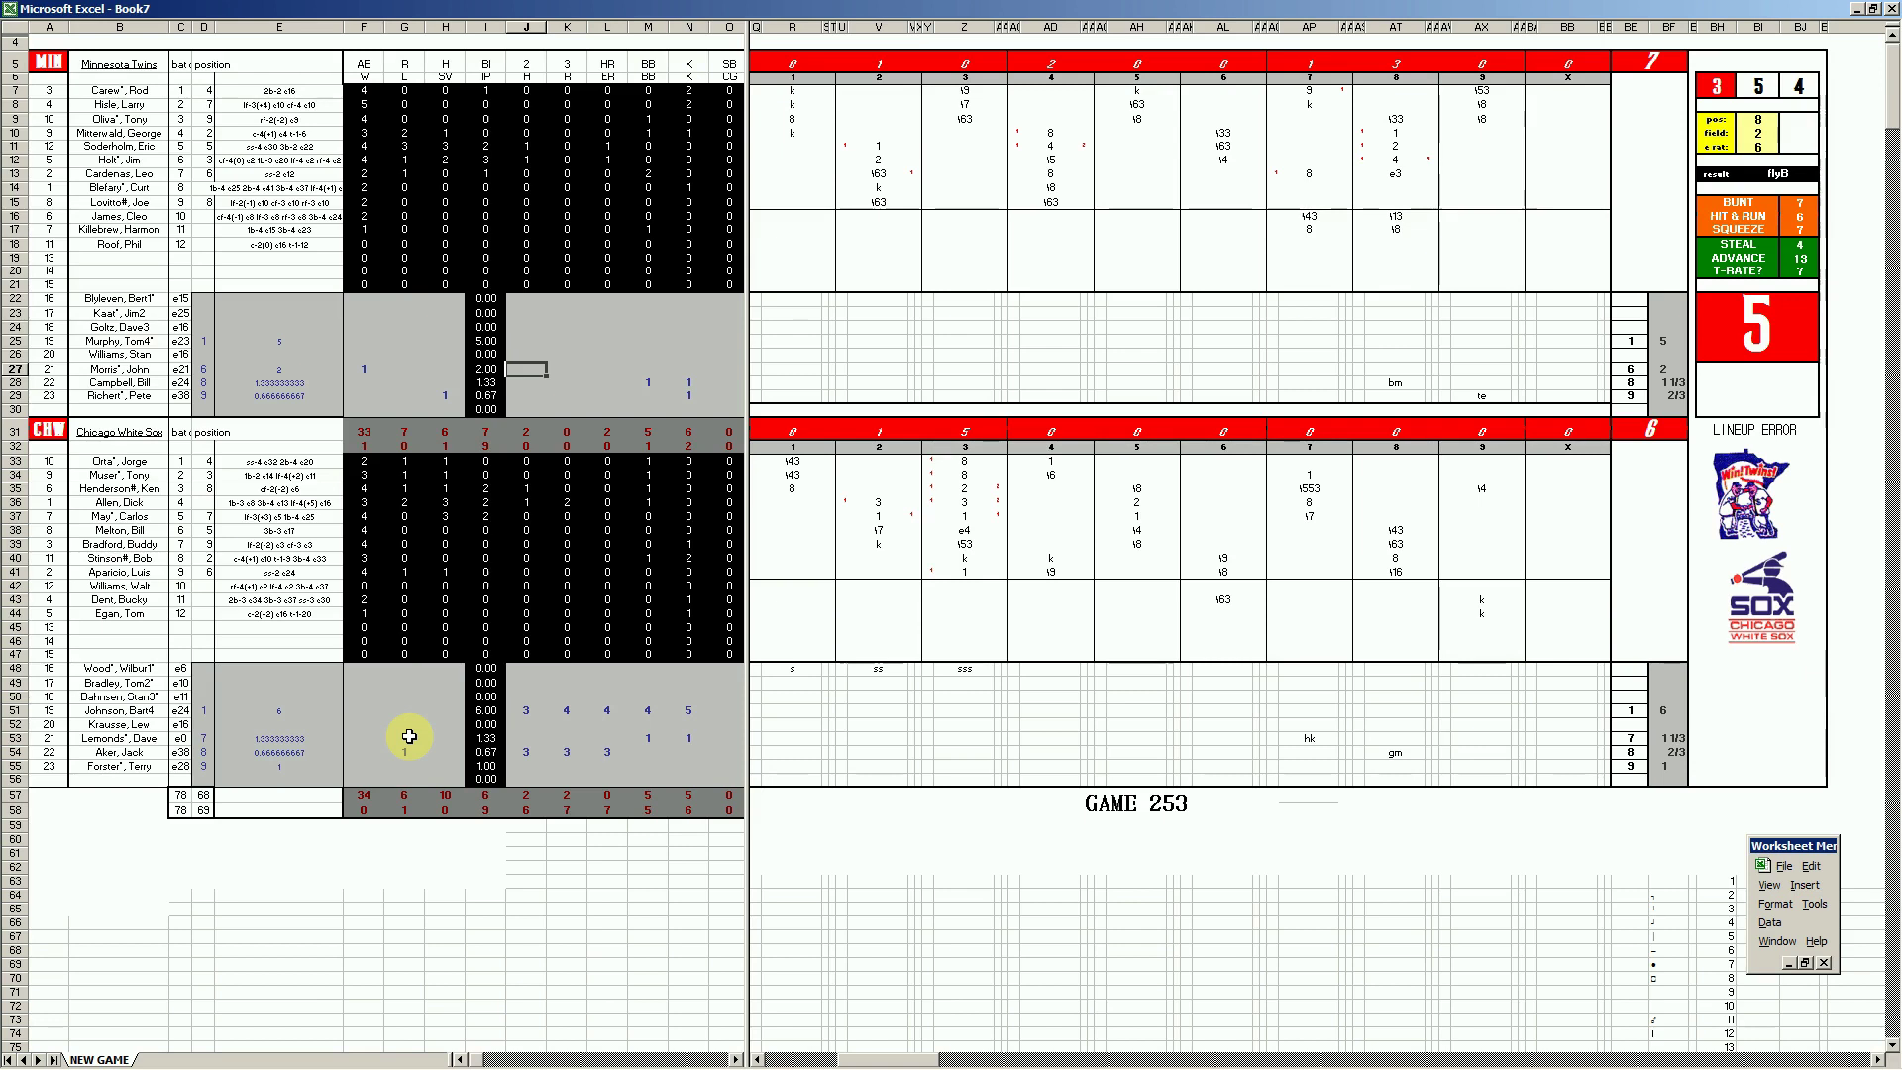
pyautogui.write('1')
pyautogui.press('Right')
pyautogui.press('Right')
pyautogui.press('Right')
pyautogui.write('1')
# - Enter 9 hits, 6 runs, 5 earned runs, 3 walks and 3 strikeouts for the Twins pitcher in row 25
pyautogui.press('Up')
pyautogui.press('Up')
pyautogui.press('Left')
pyautogui.press('Left')
pyautogui.press('Left')
pyautogui.press('Left')
pyautogui.press('Right')
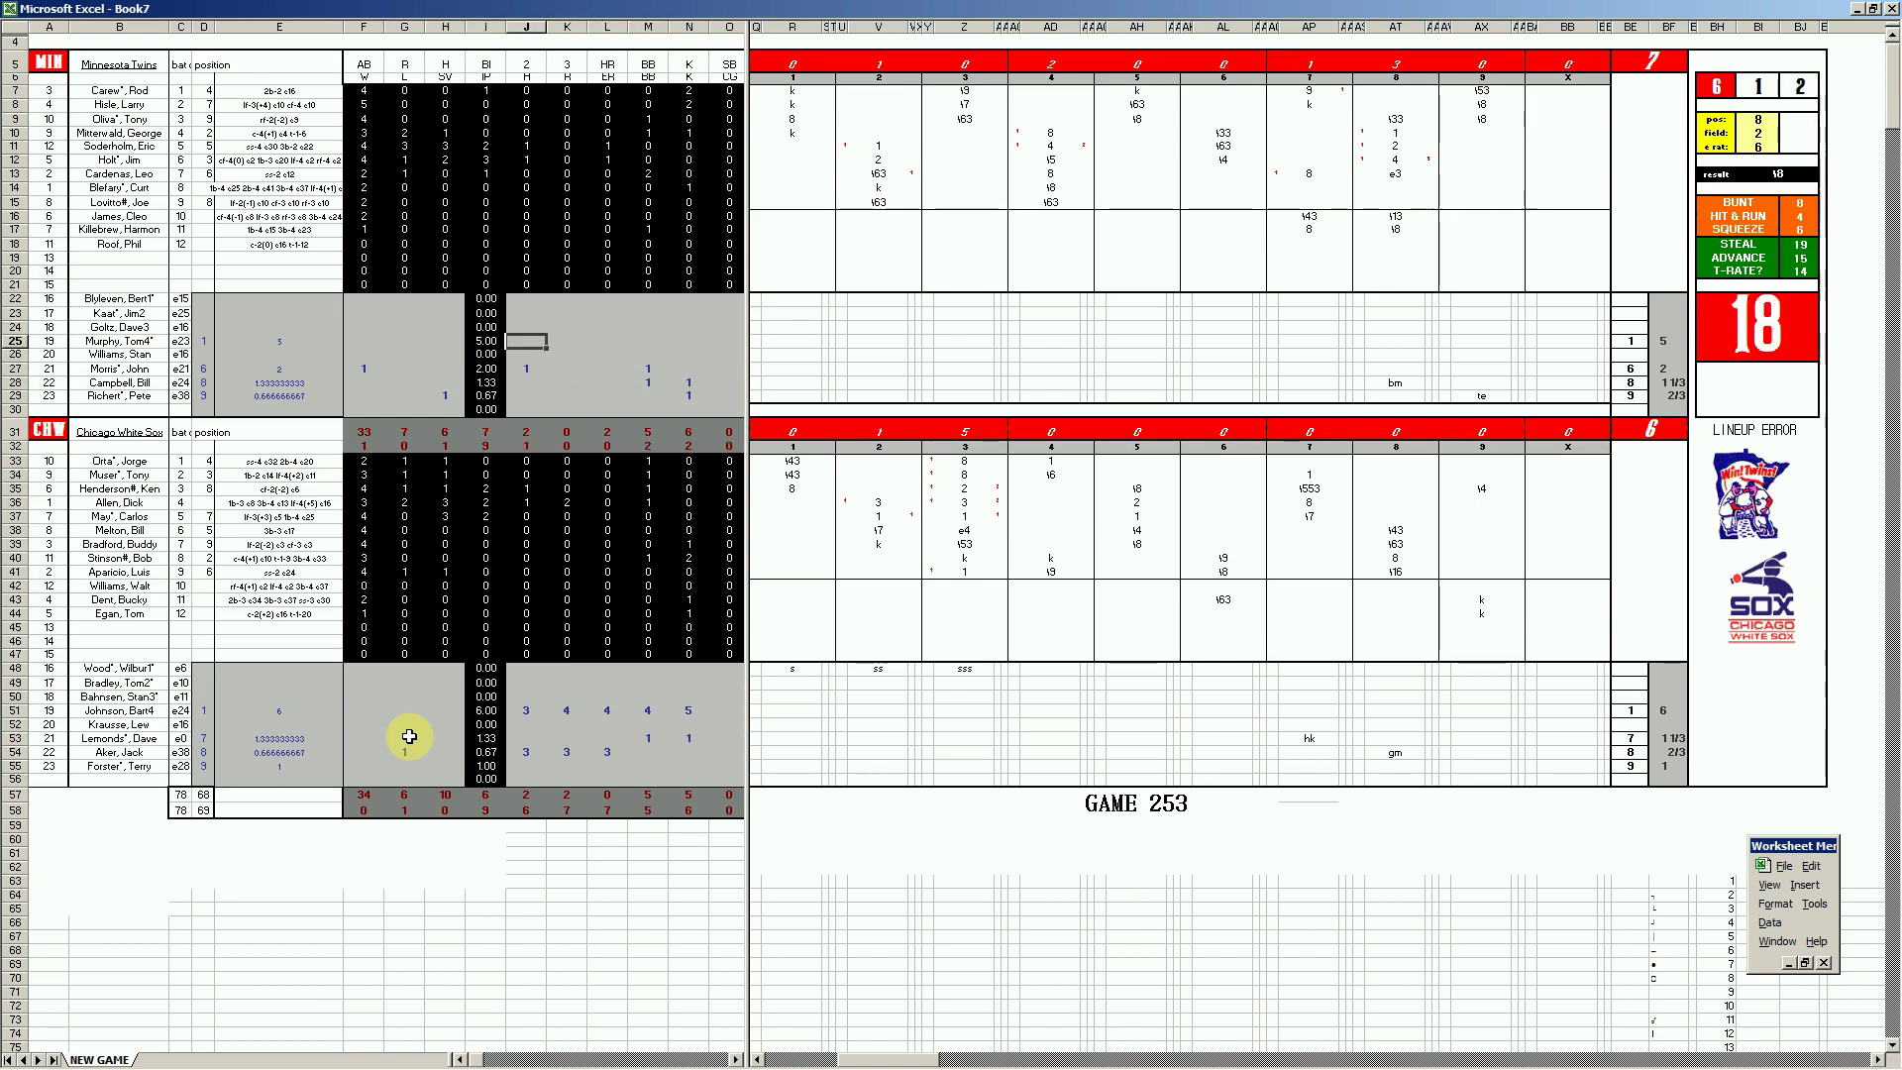
pyautogui.write('9')
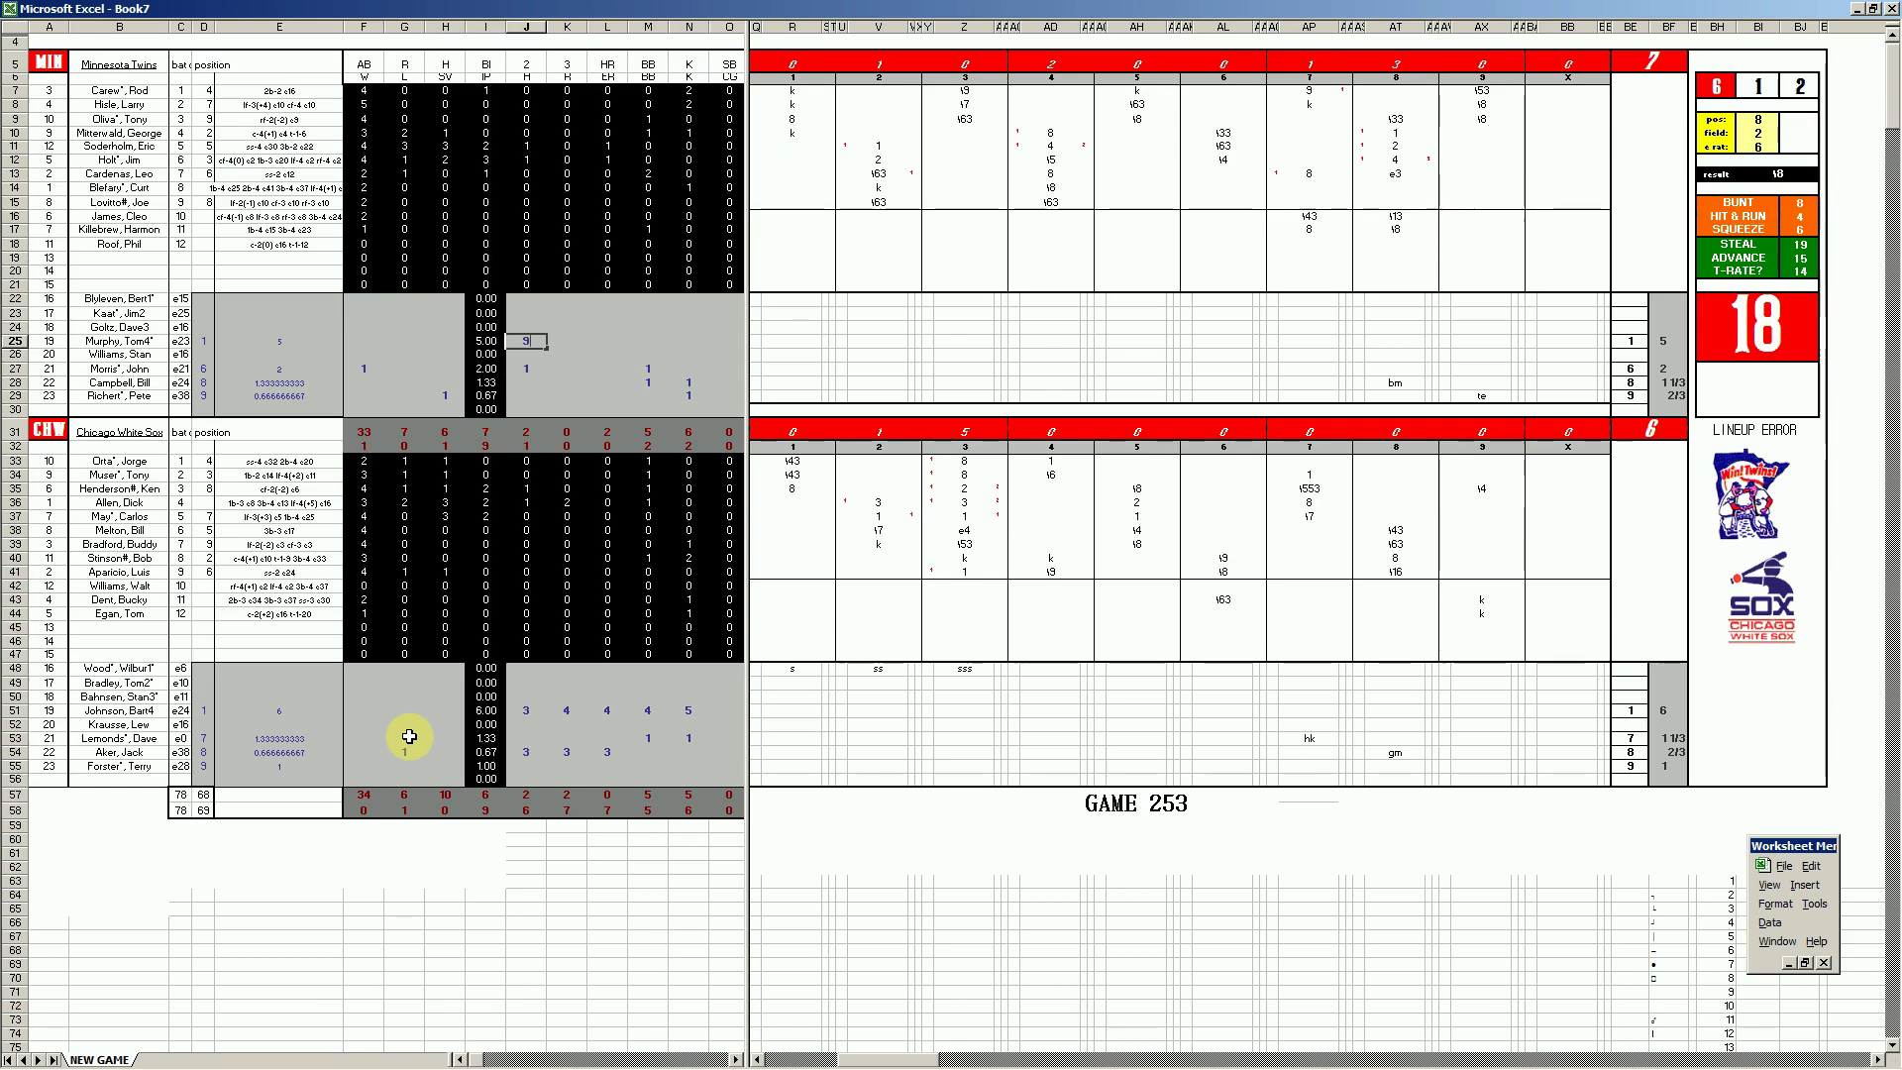
pyautogui.press('Right')
pyautogui.write('6')
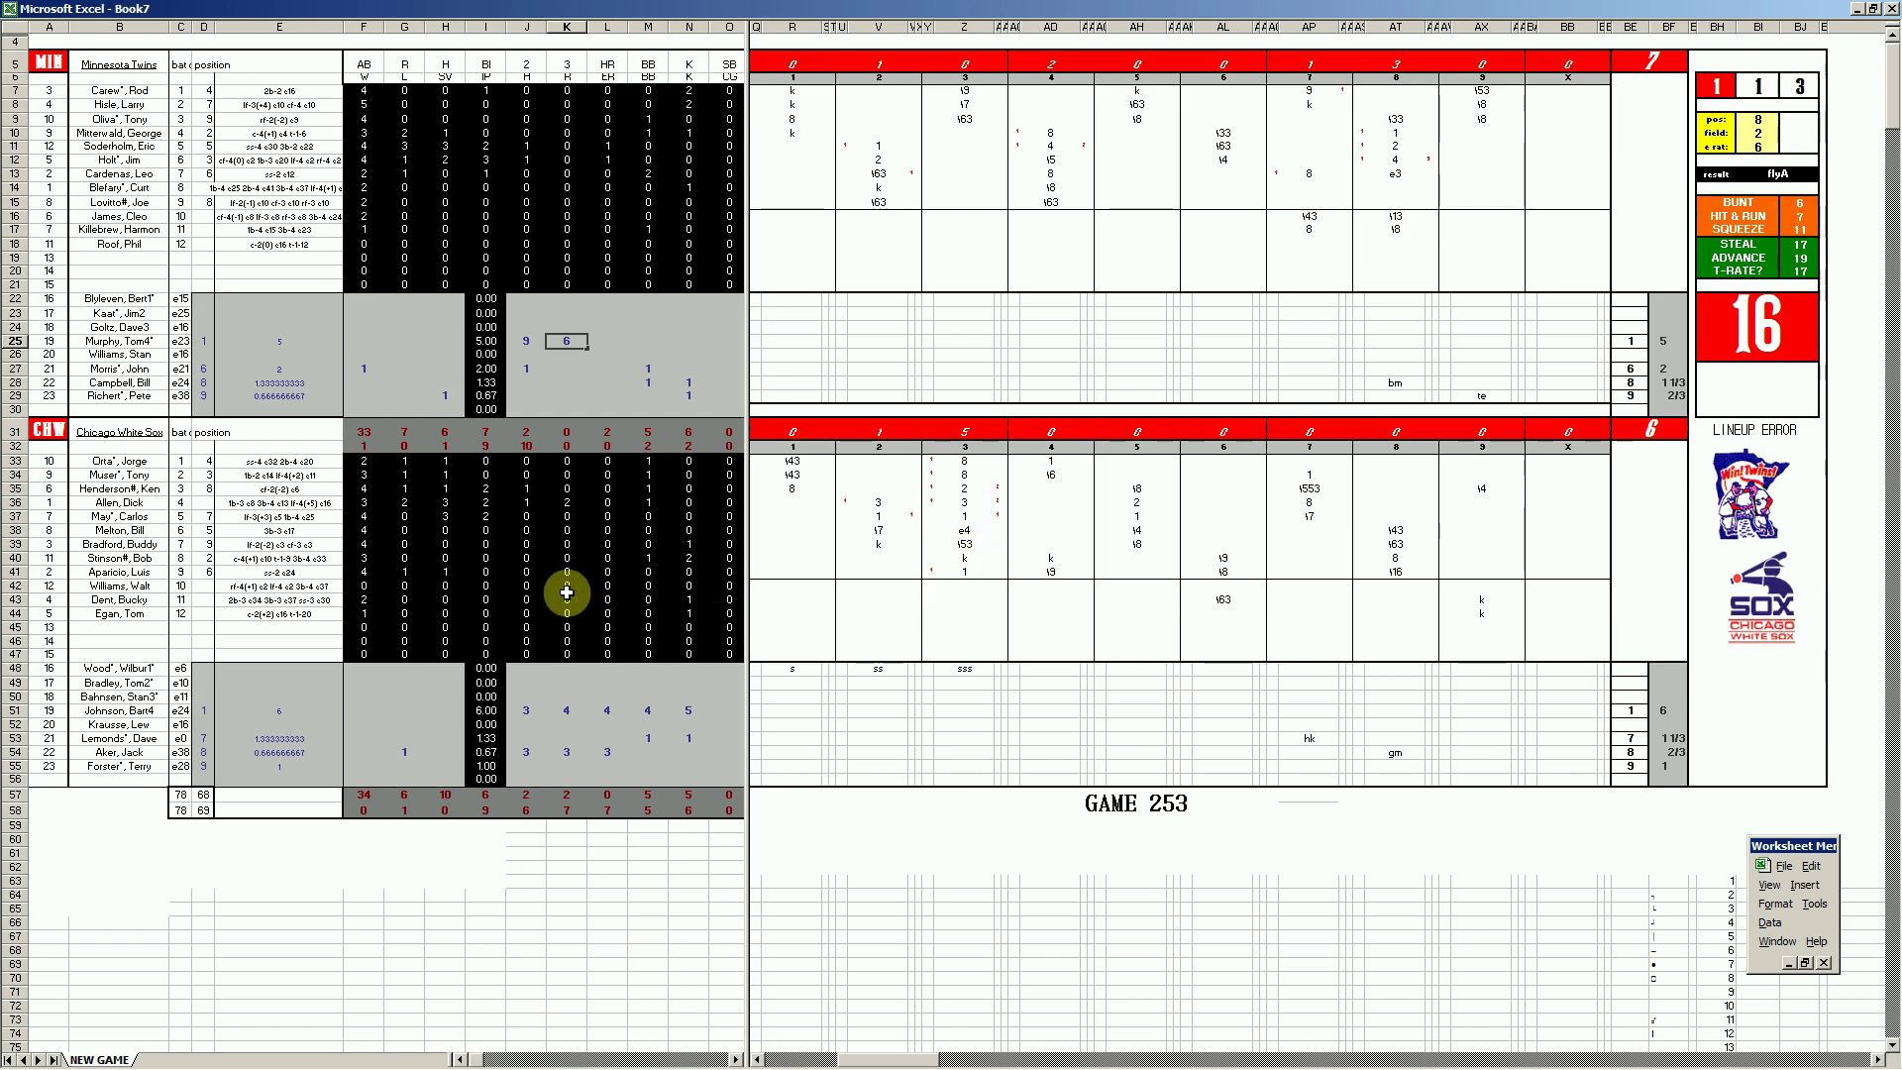
pyautogui.press('Right')
pyautogui.write('5')
pyautogui.press('Right')
pyautogui.write('3')
pyautogui.press('Right')
pyautogui.write('3')
pyautogui.press('Return')
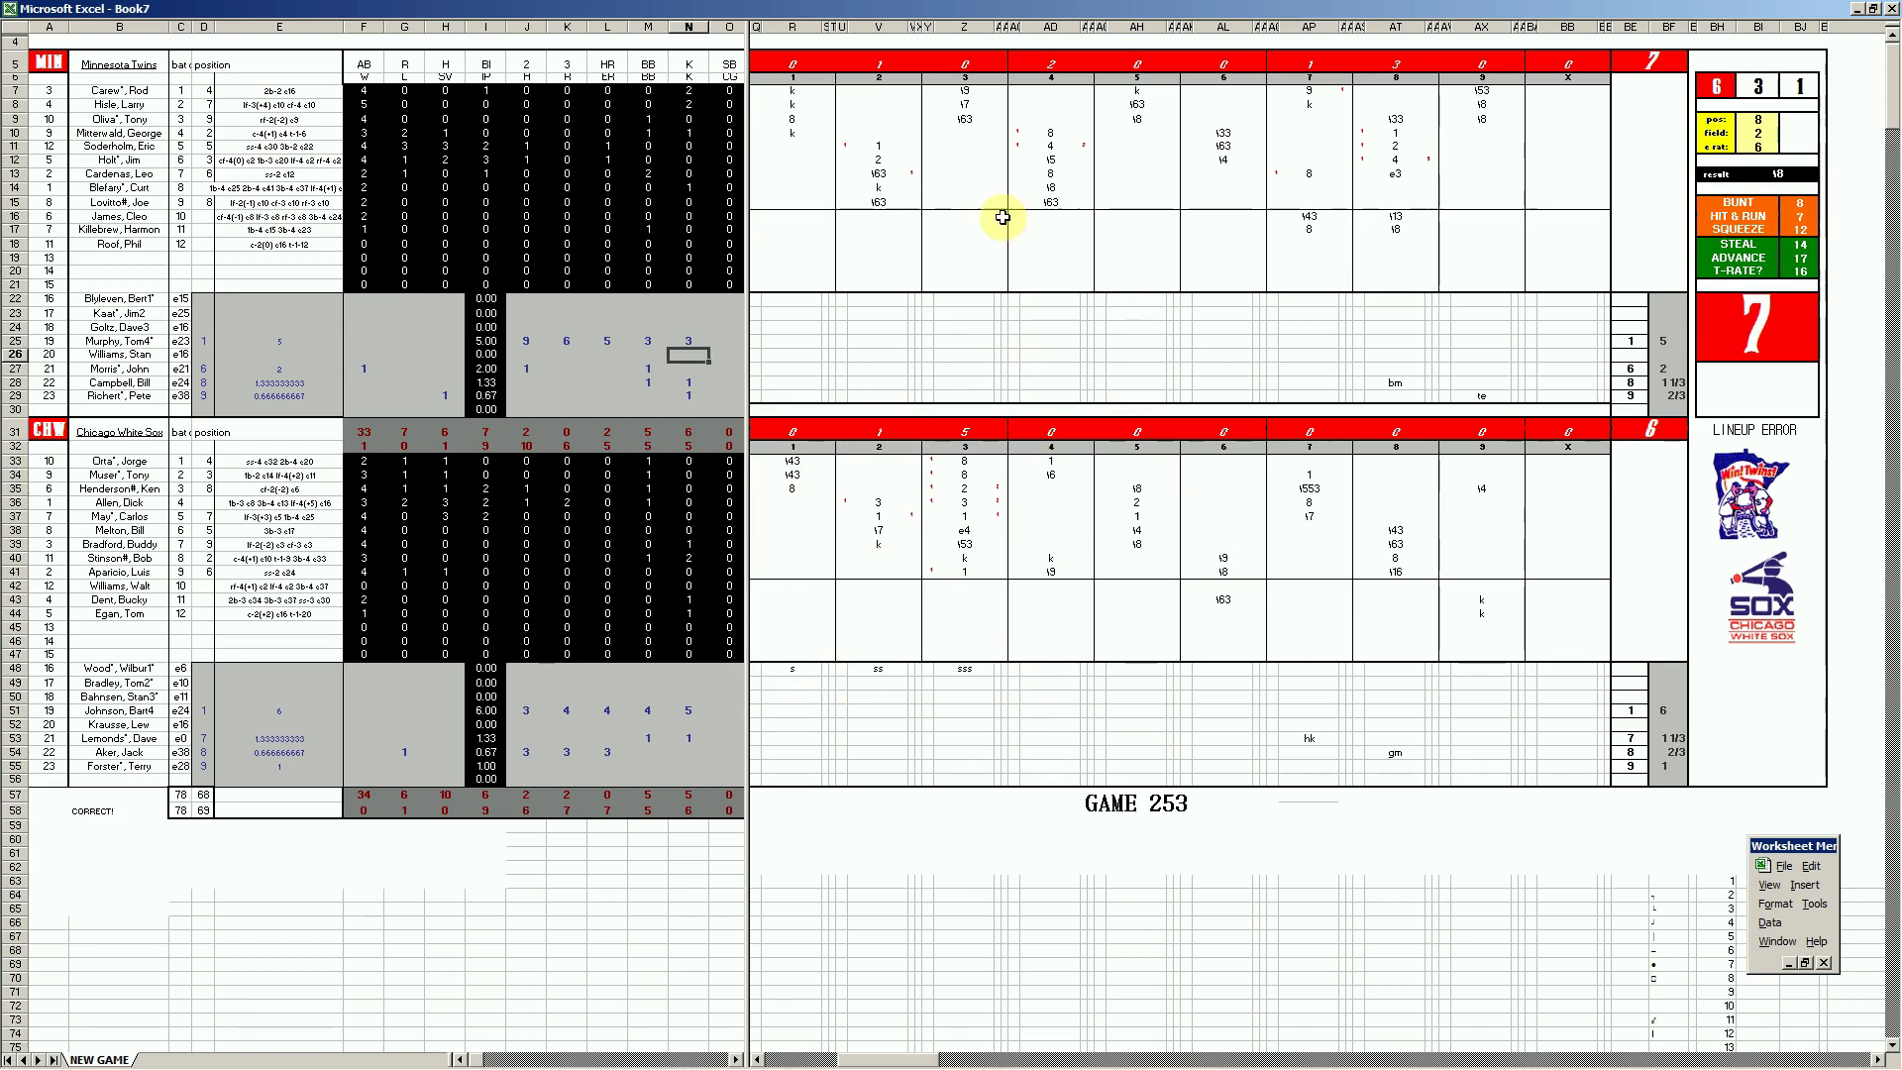
pyautogui.click(404, 341)
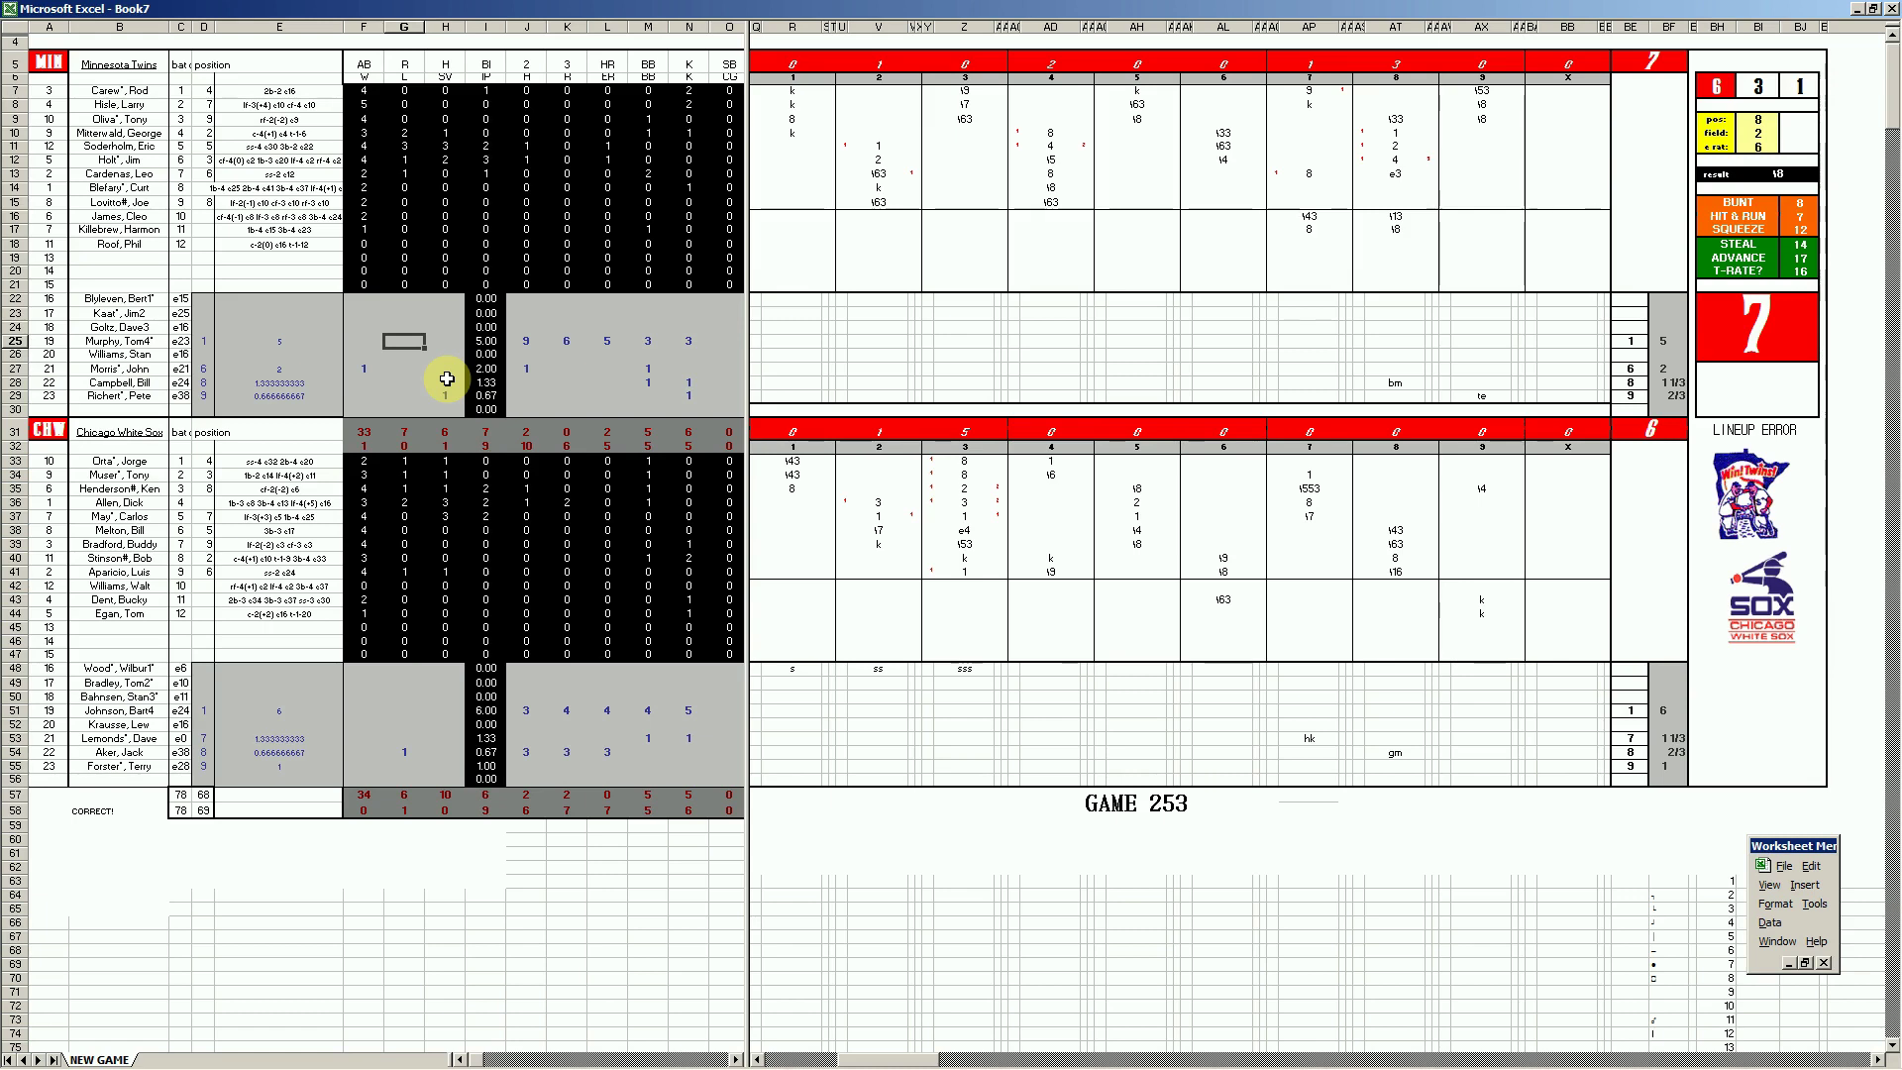
pyautogui.press('Down')
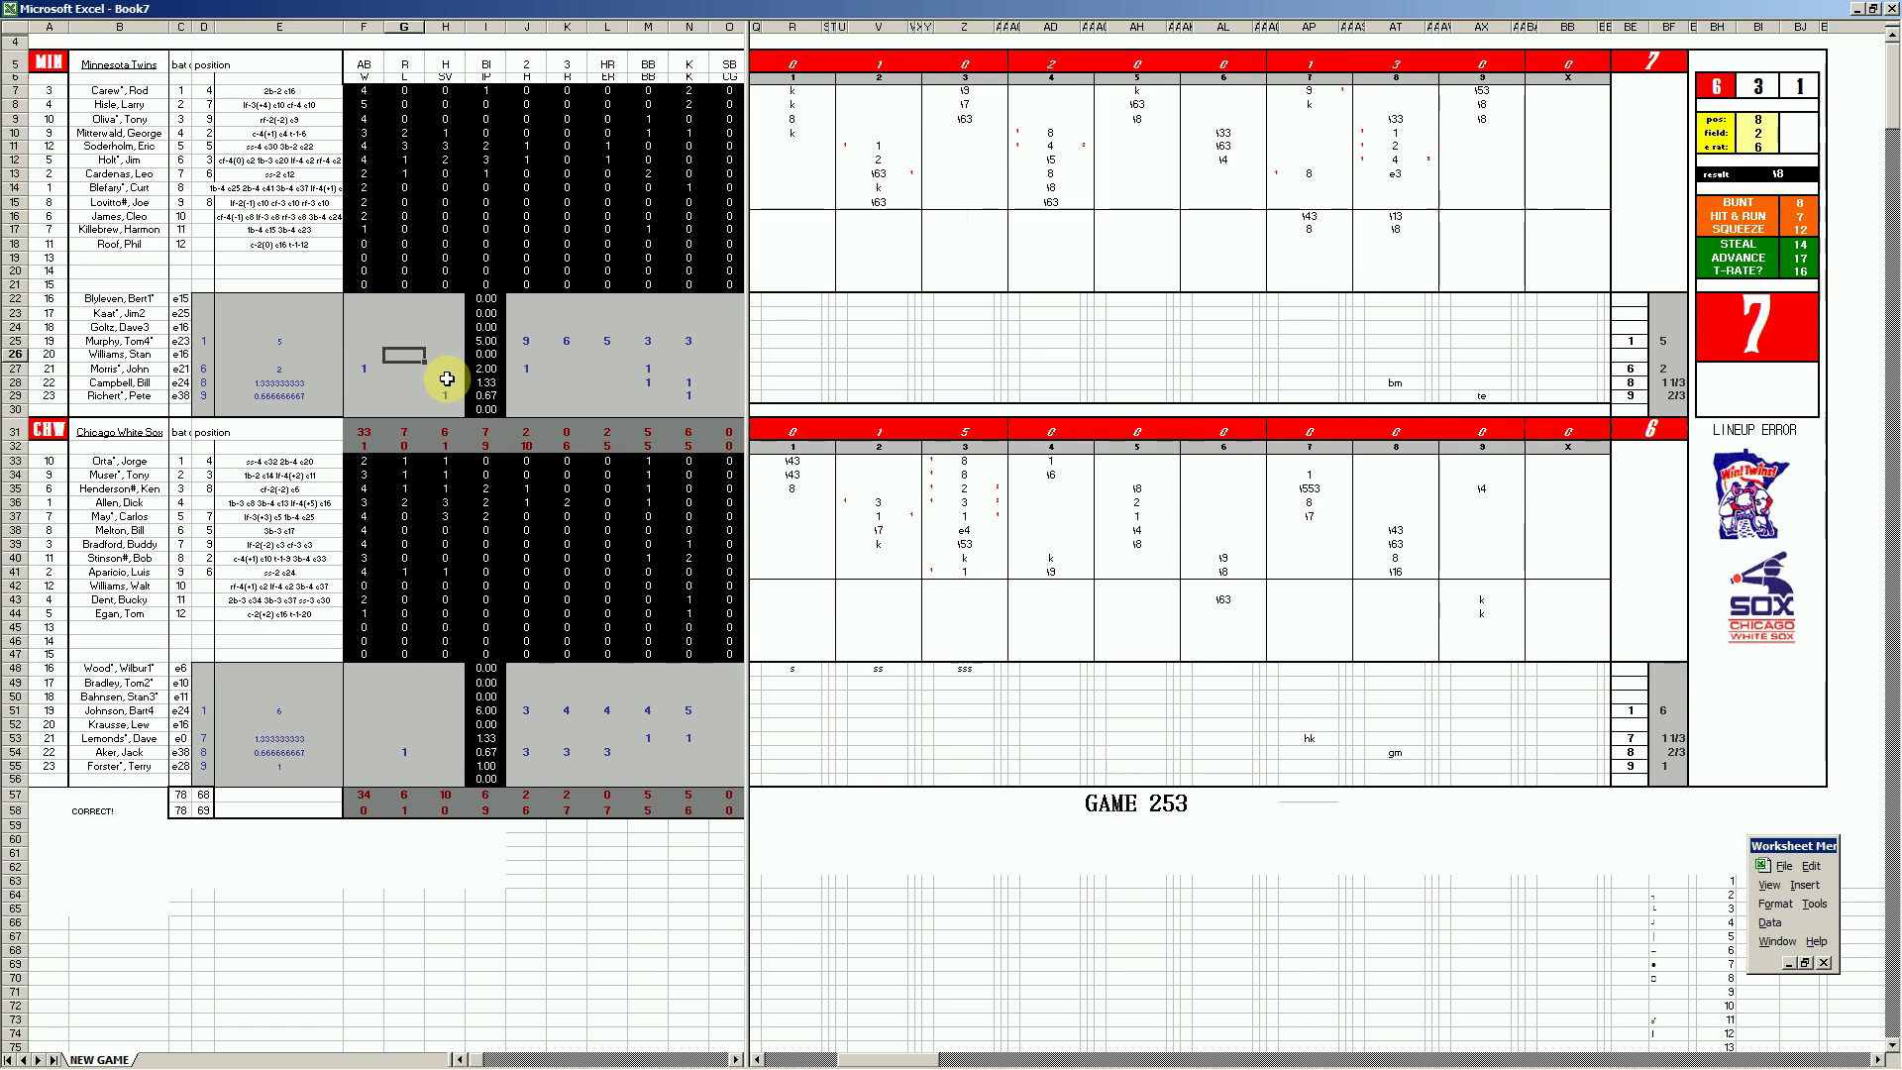
pyautogui.press('F12')
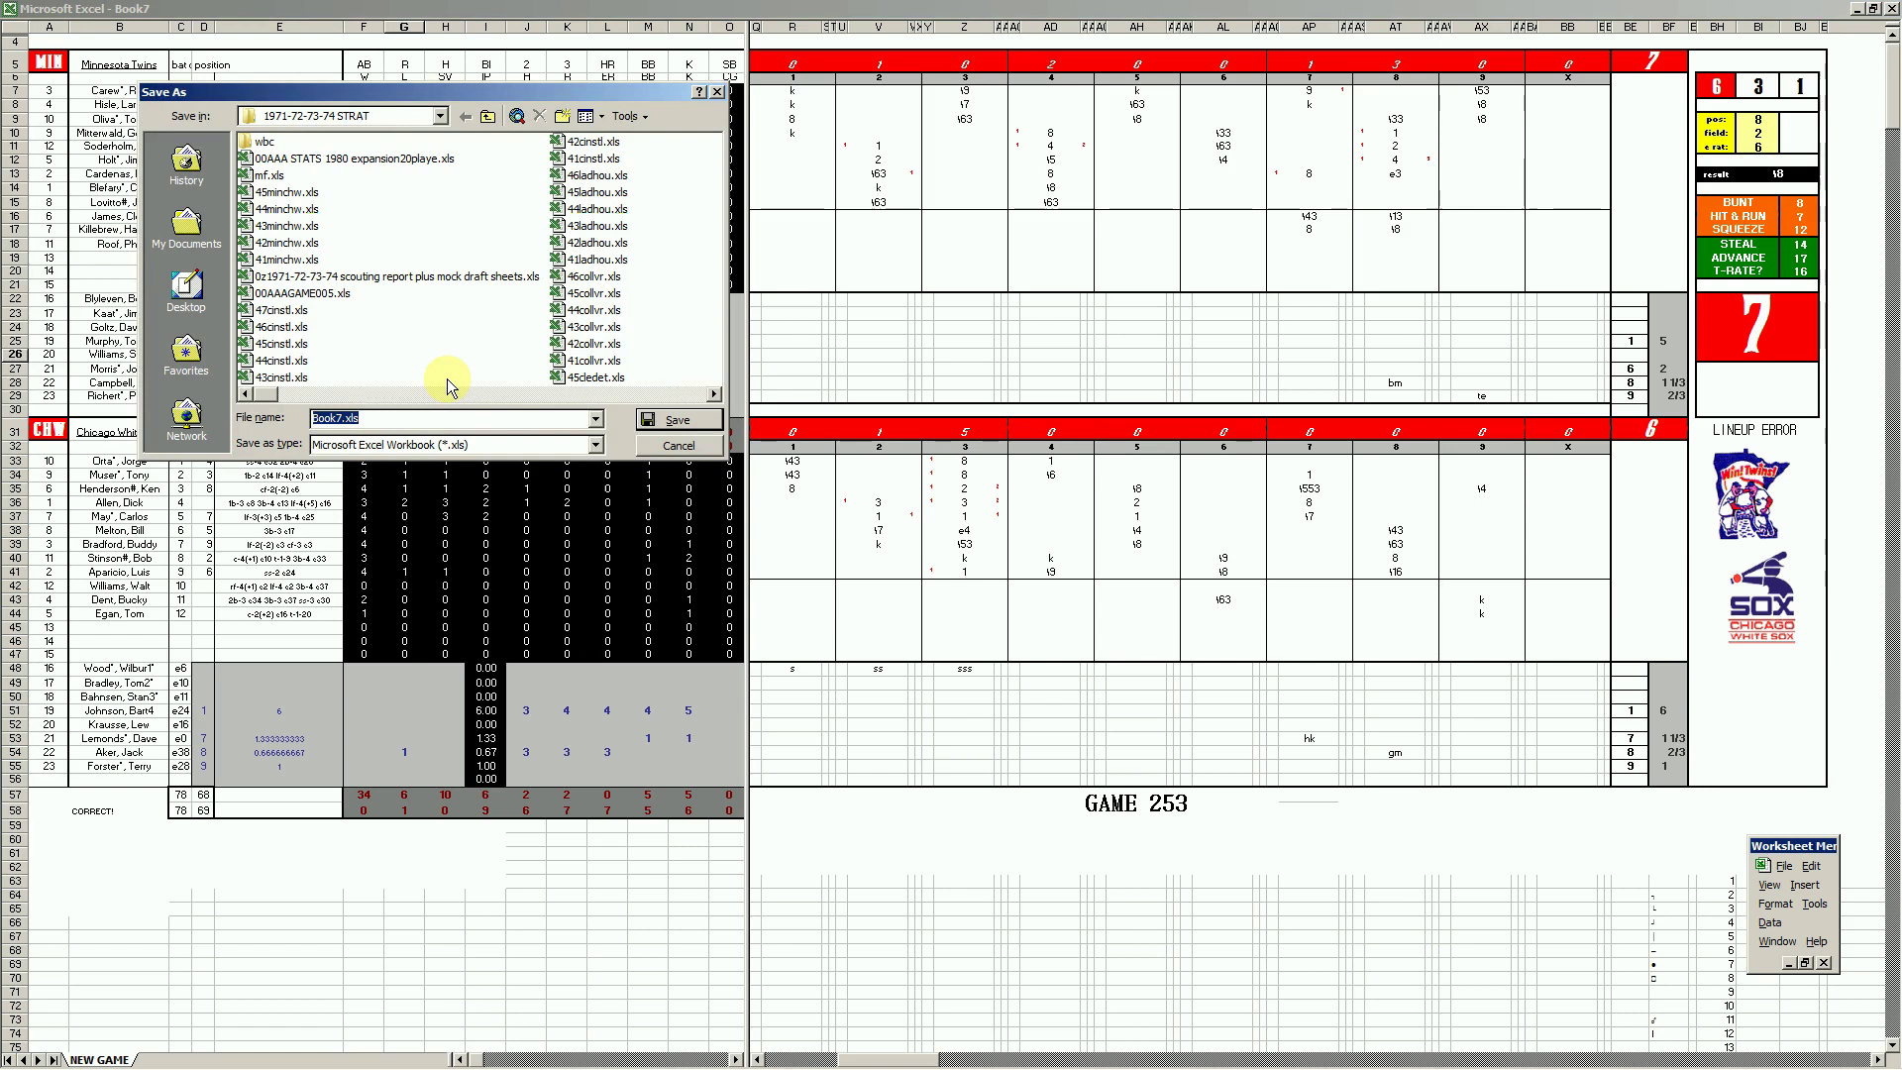
pyautogui.click(285, 191)
pyautogui.click(328, 417)
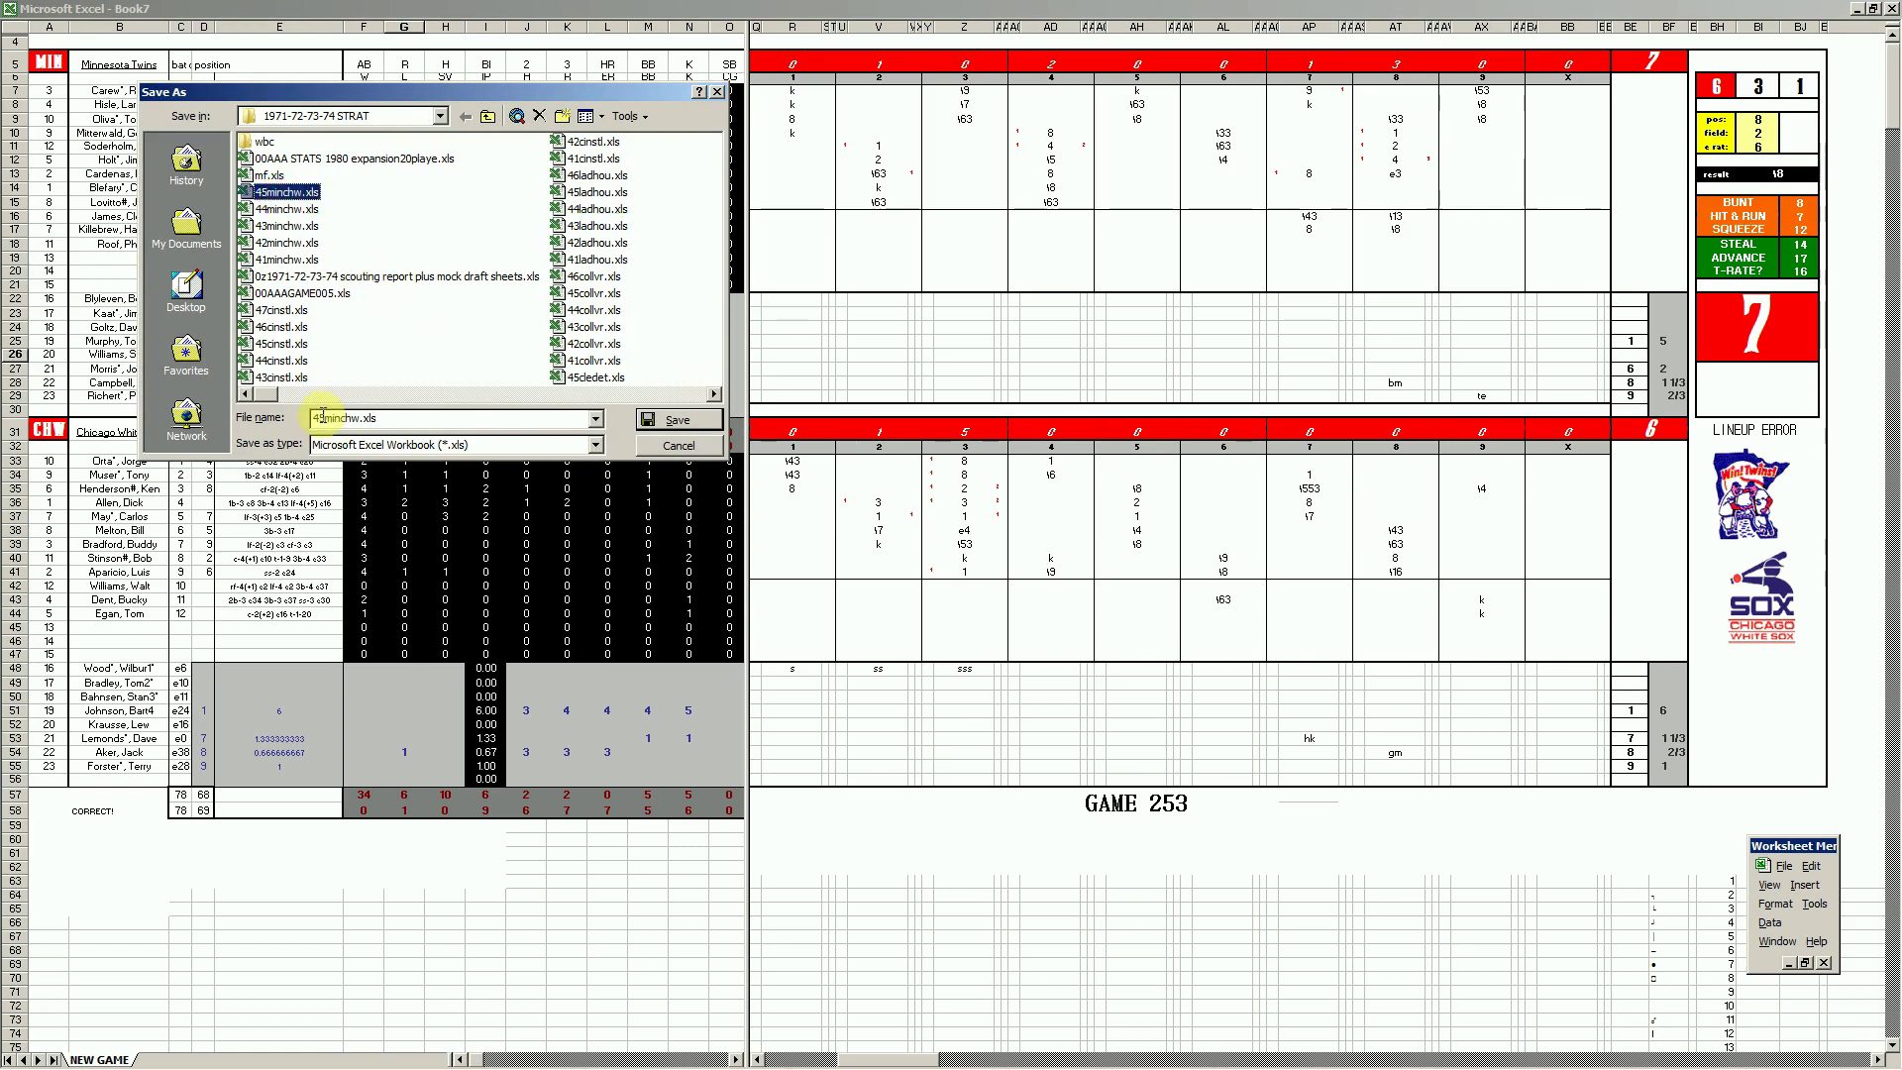
pyautogui.press('BackSpace')
pyautogui.write('6')
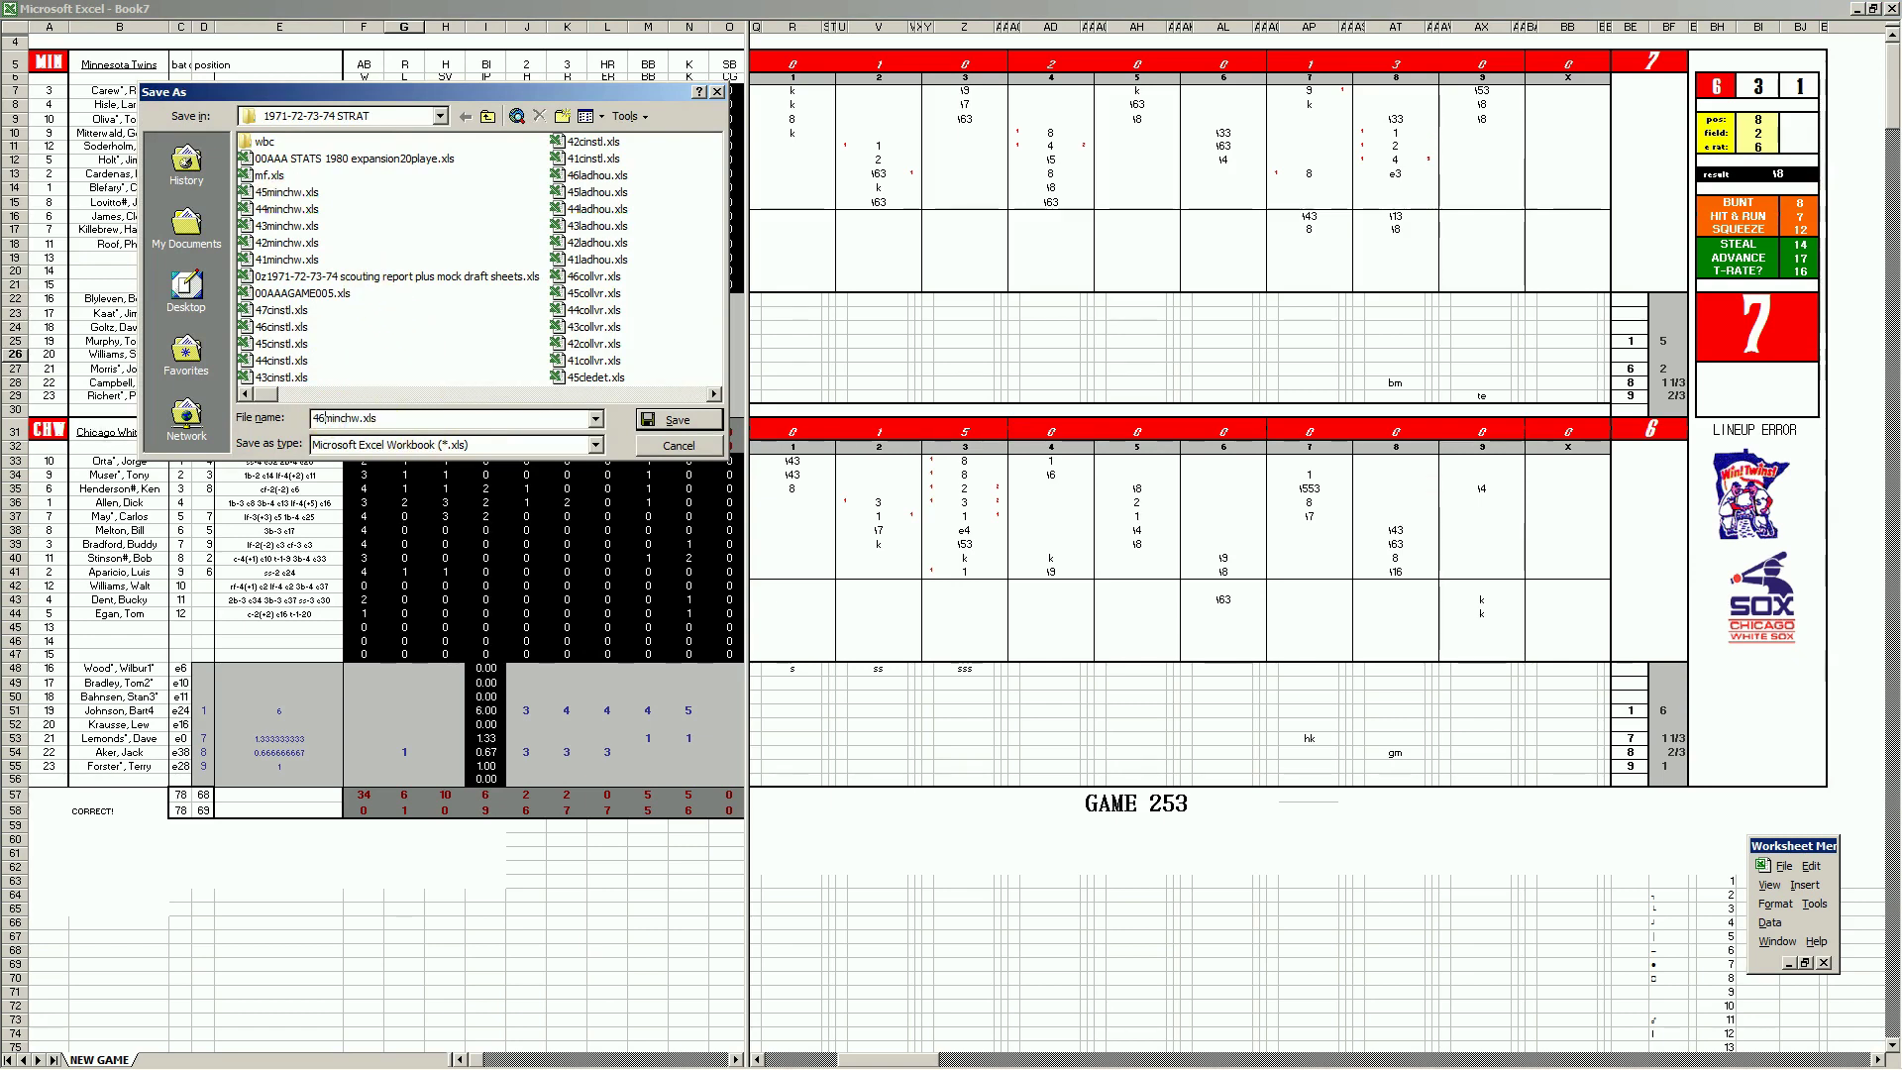
pyautogui.press('Return')
pyautogui.press('F12')
pyautogui.press('Return')
pyautogui.press('Return')
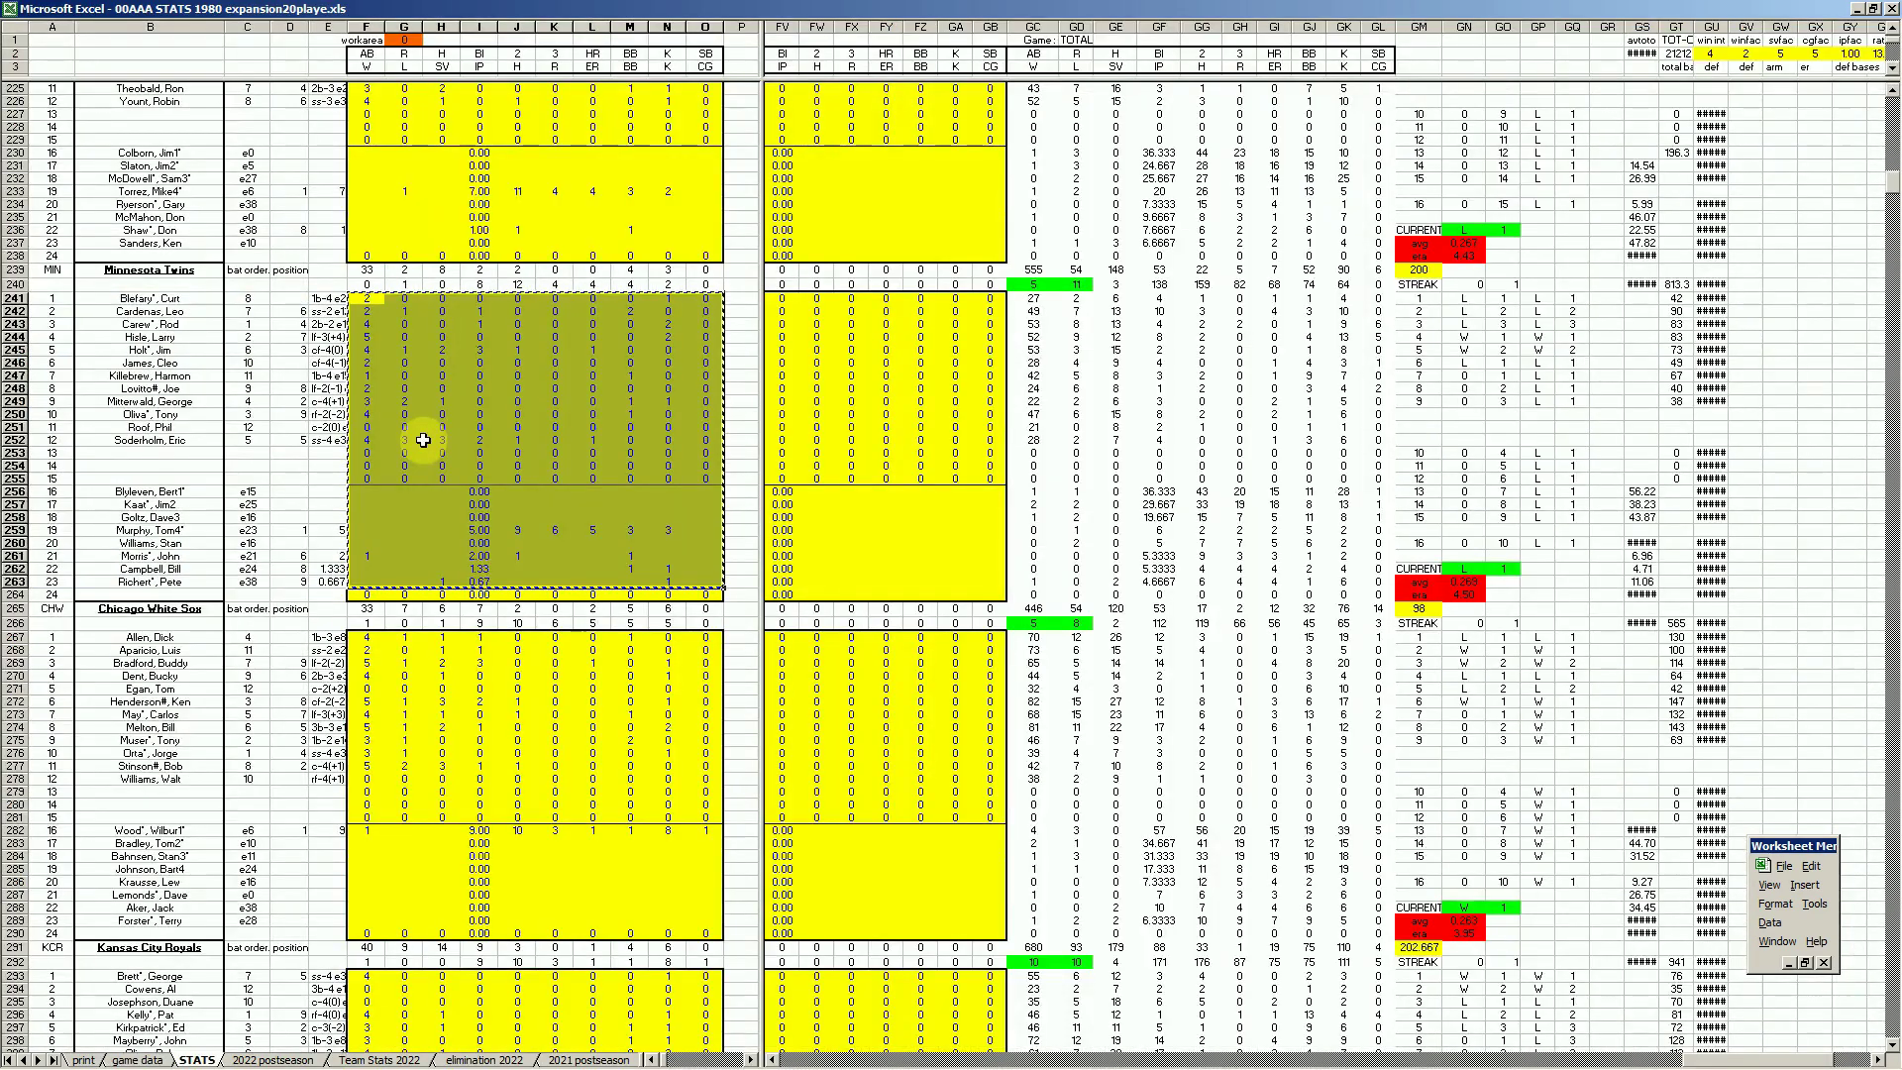
# - Paste the copied Twins game statistics into the Game 6 block of the STATS sheet, starting at CG241
pyautogui.moveTo(1714, 1061); pyautogui.dragTo(1280, 1058)
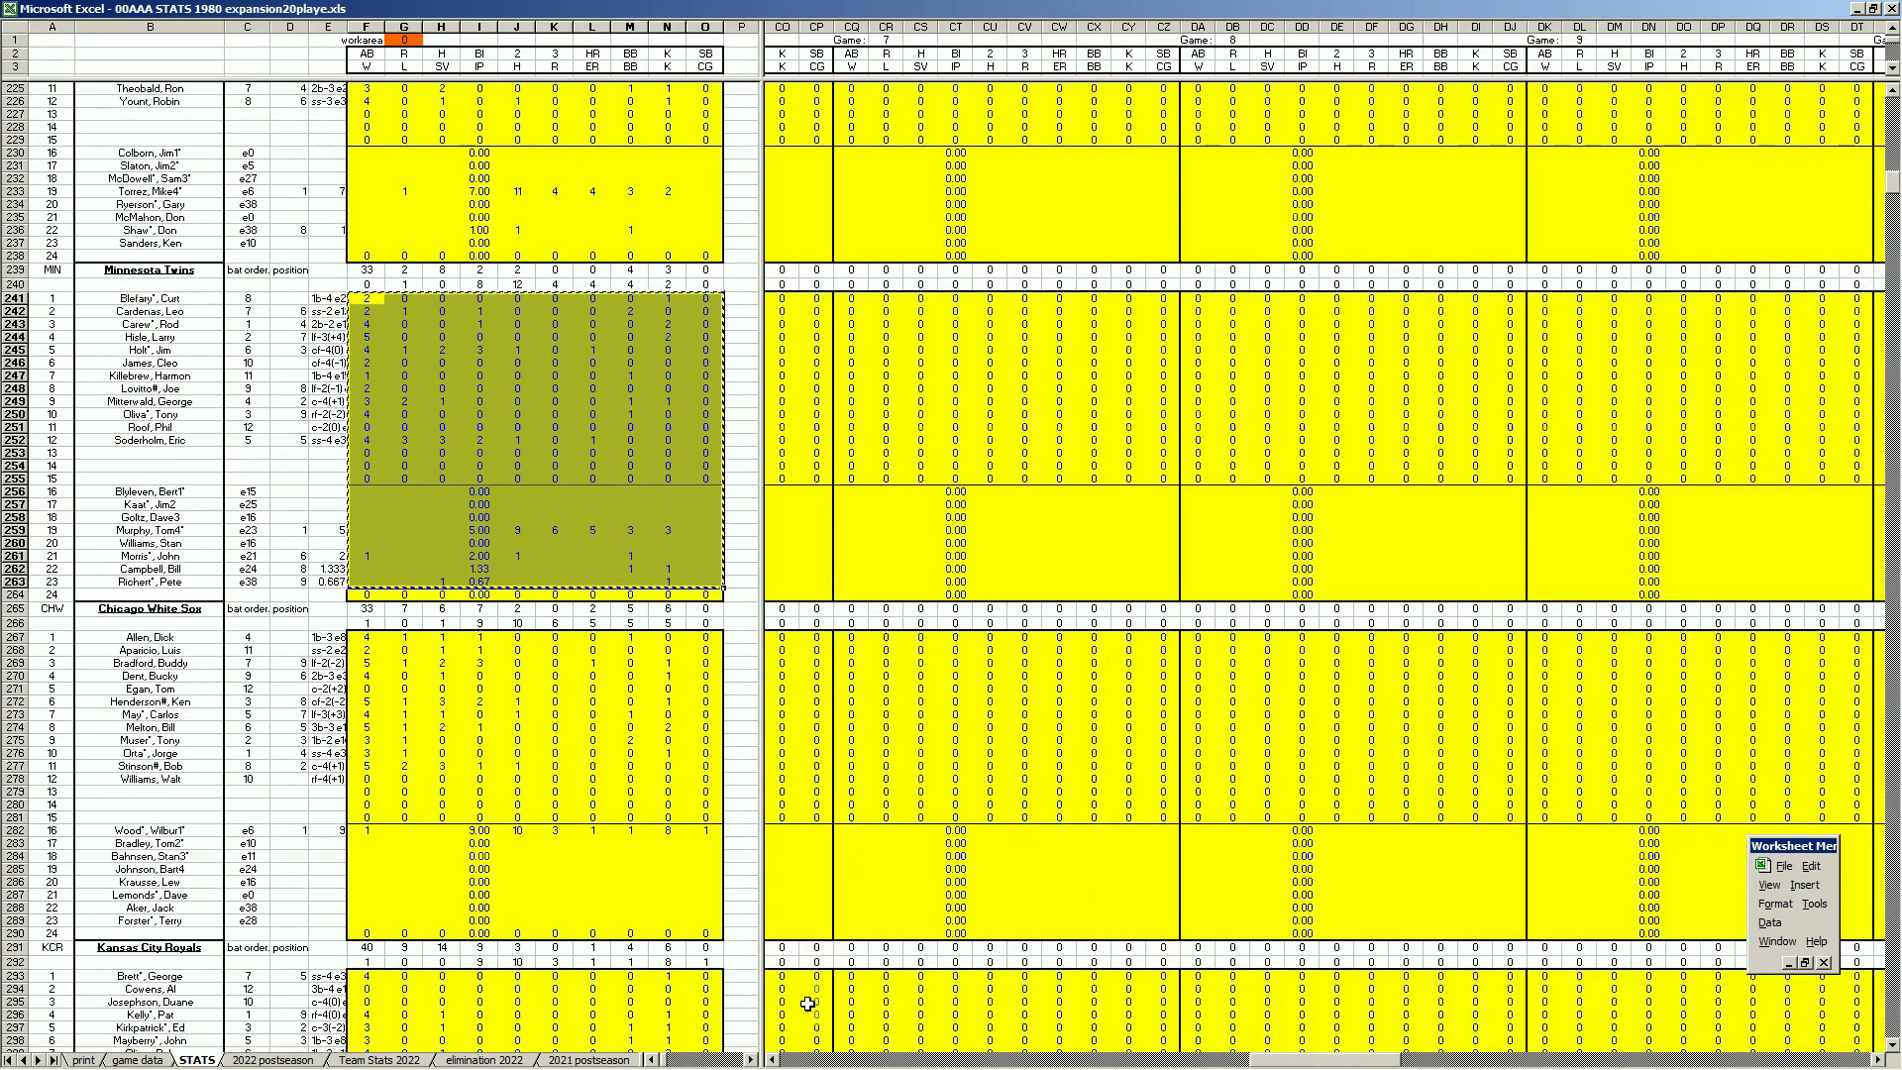
pyautogui.click(777, 1060)
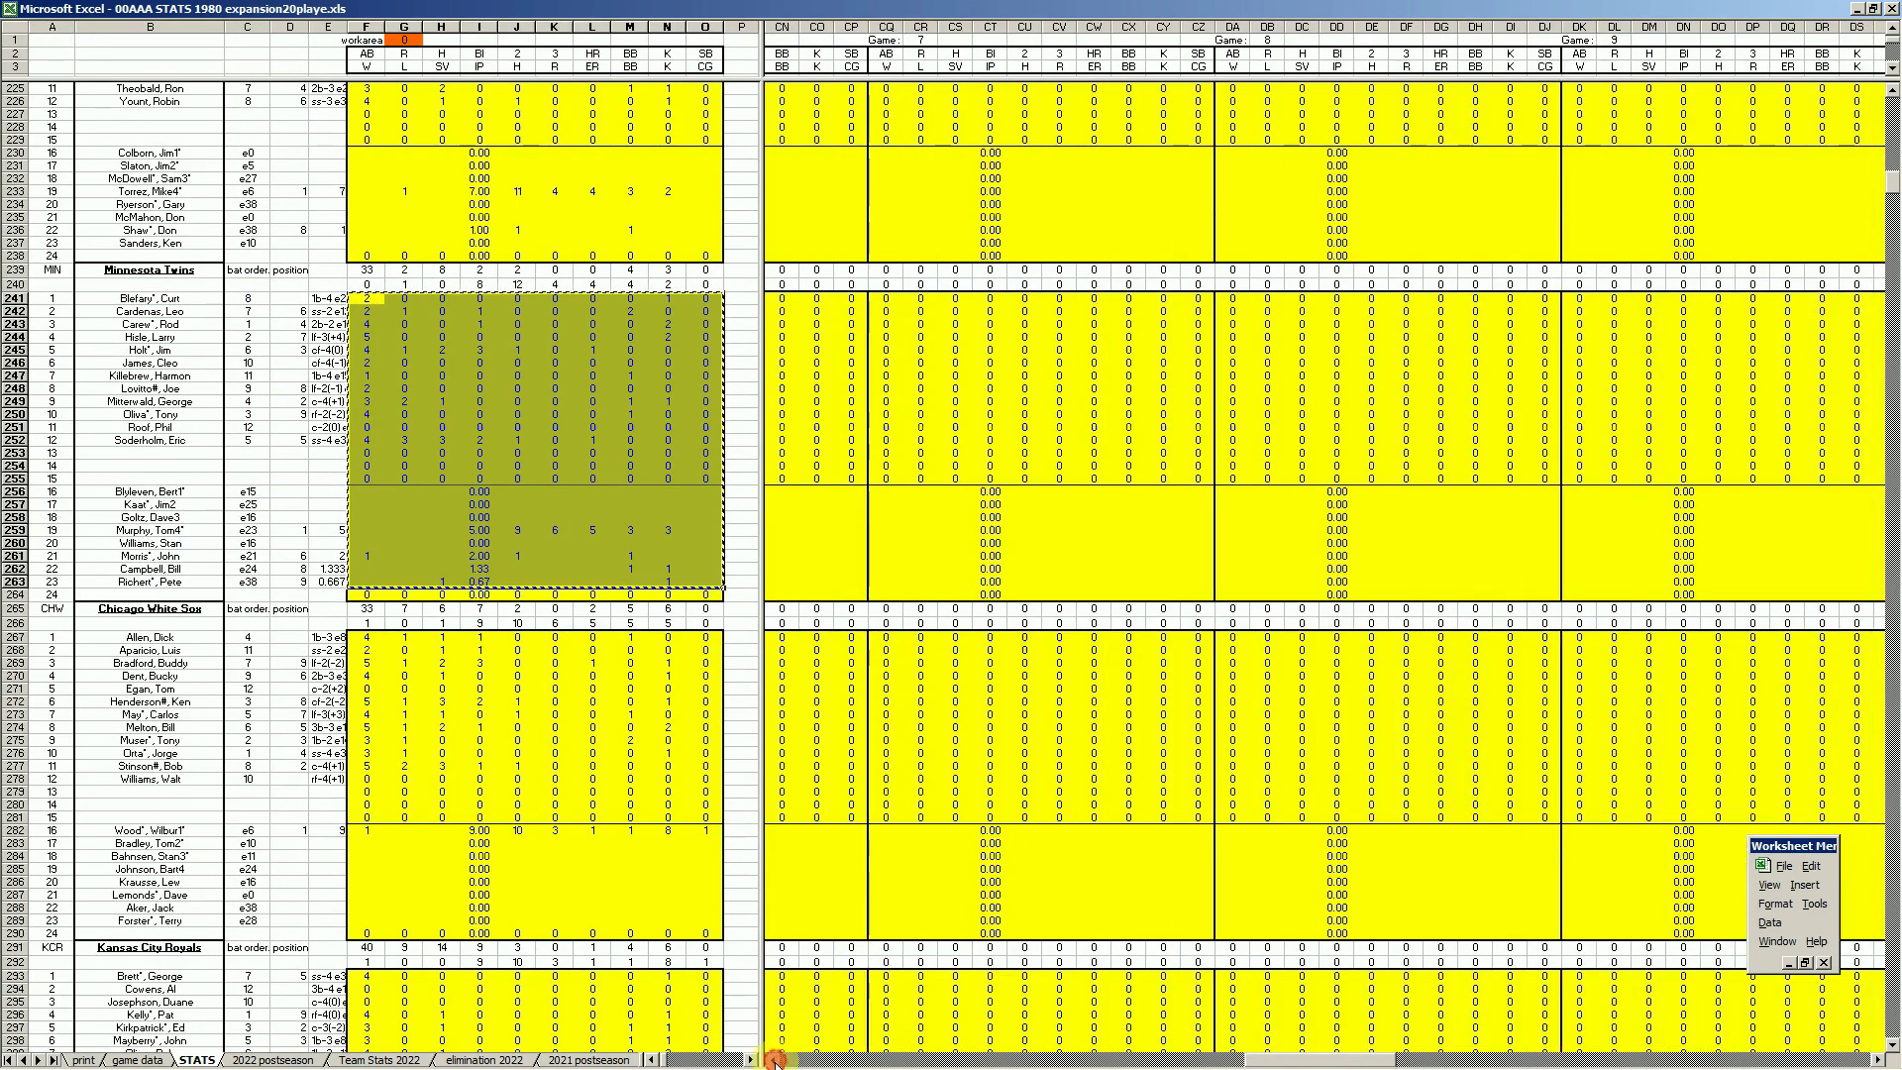
pyautogui.click(777, 1060)
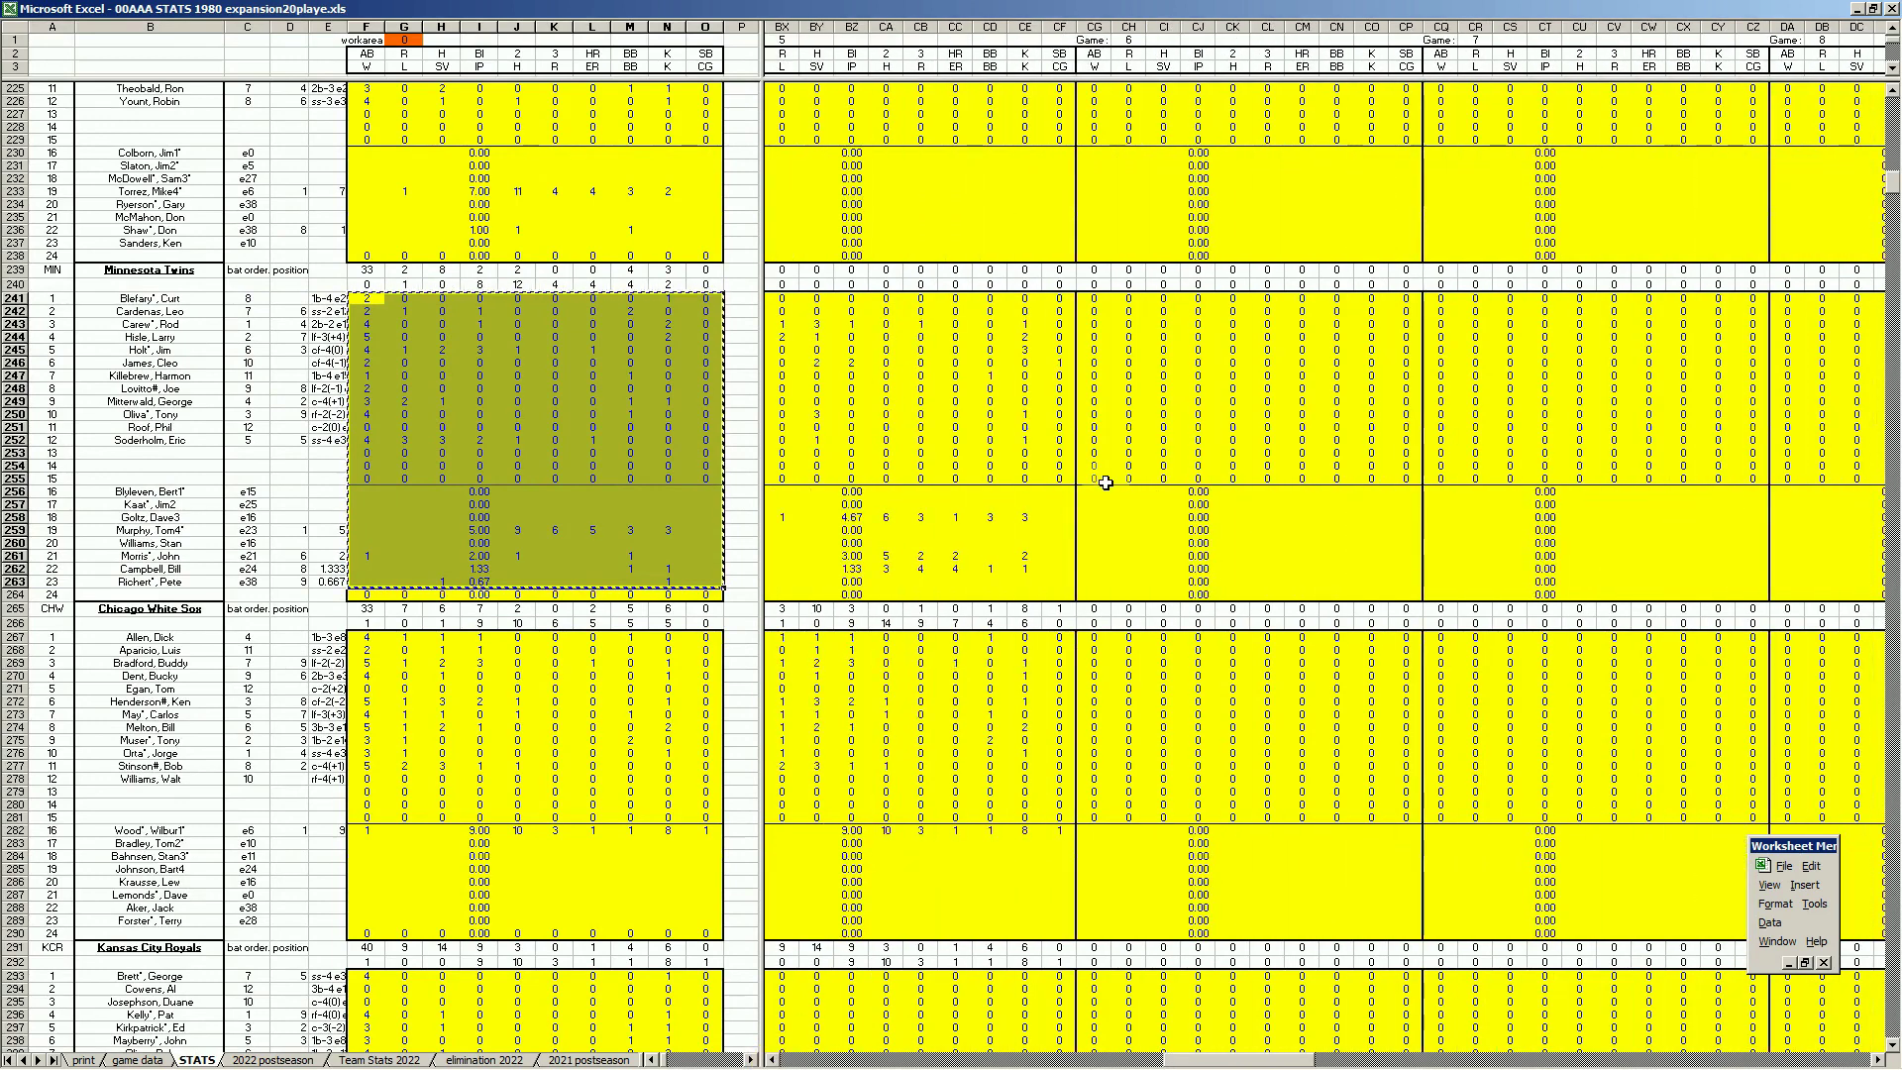
pyautogui.rightClick(1094, 303)
pyautogui.click(1114, 349)
# - Copy the White Sox game statistics and paste them into their Game 6 block, starting at CG267
pyautogui.click(548, 701)
pyautogui.hotkey('ctrl', 'h')
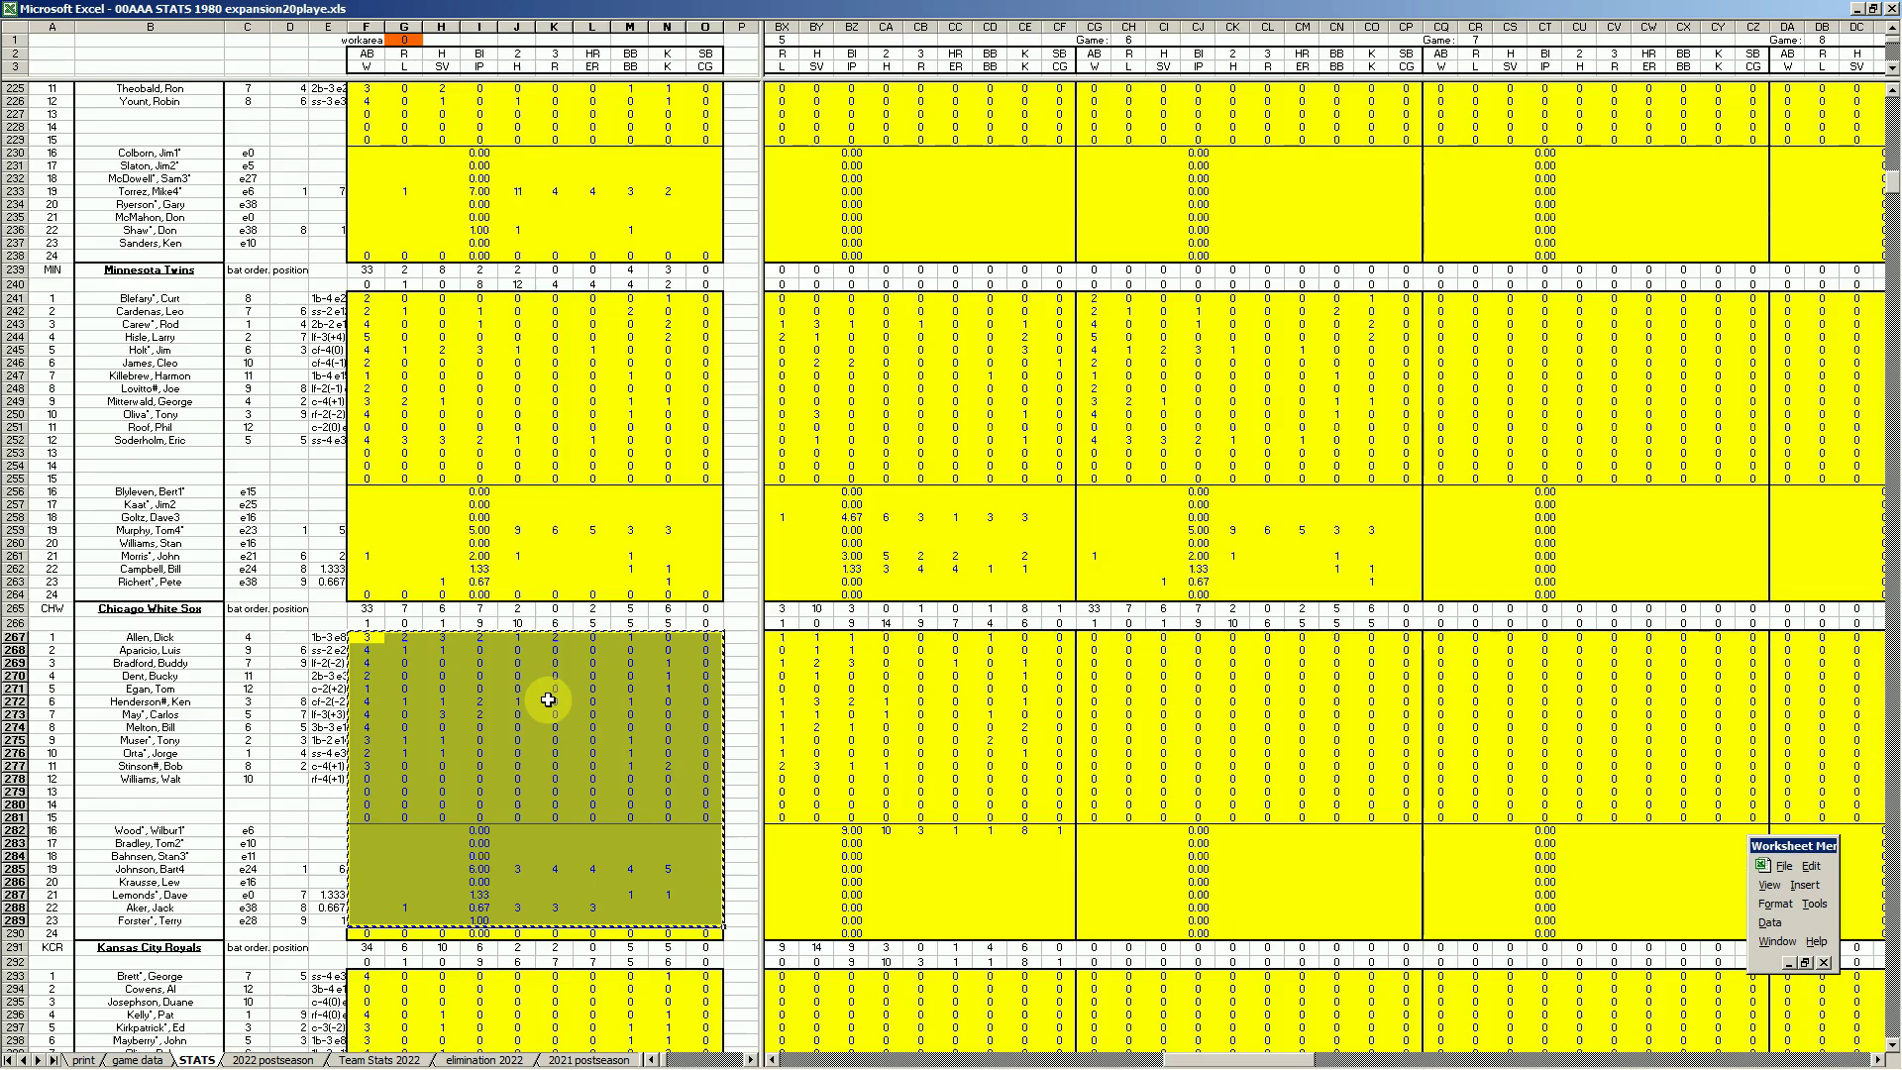
pyautogui.rightClick(1091, 644)
pyautogui.click(1115, 690)
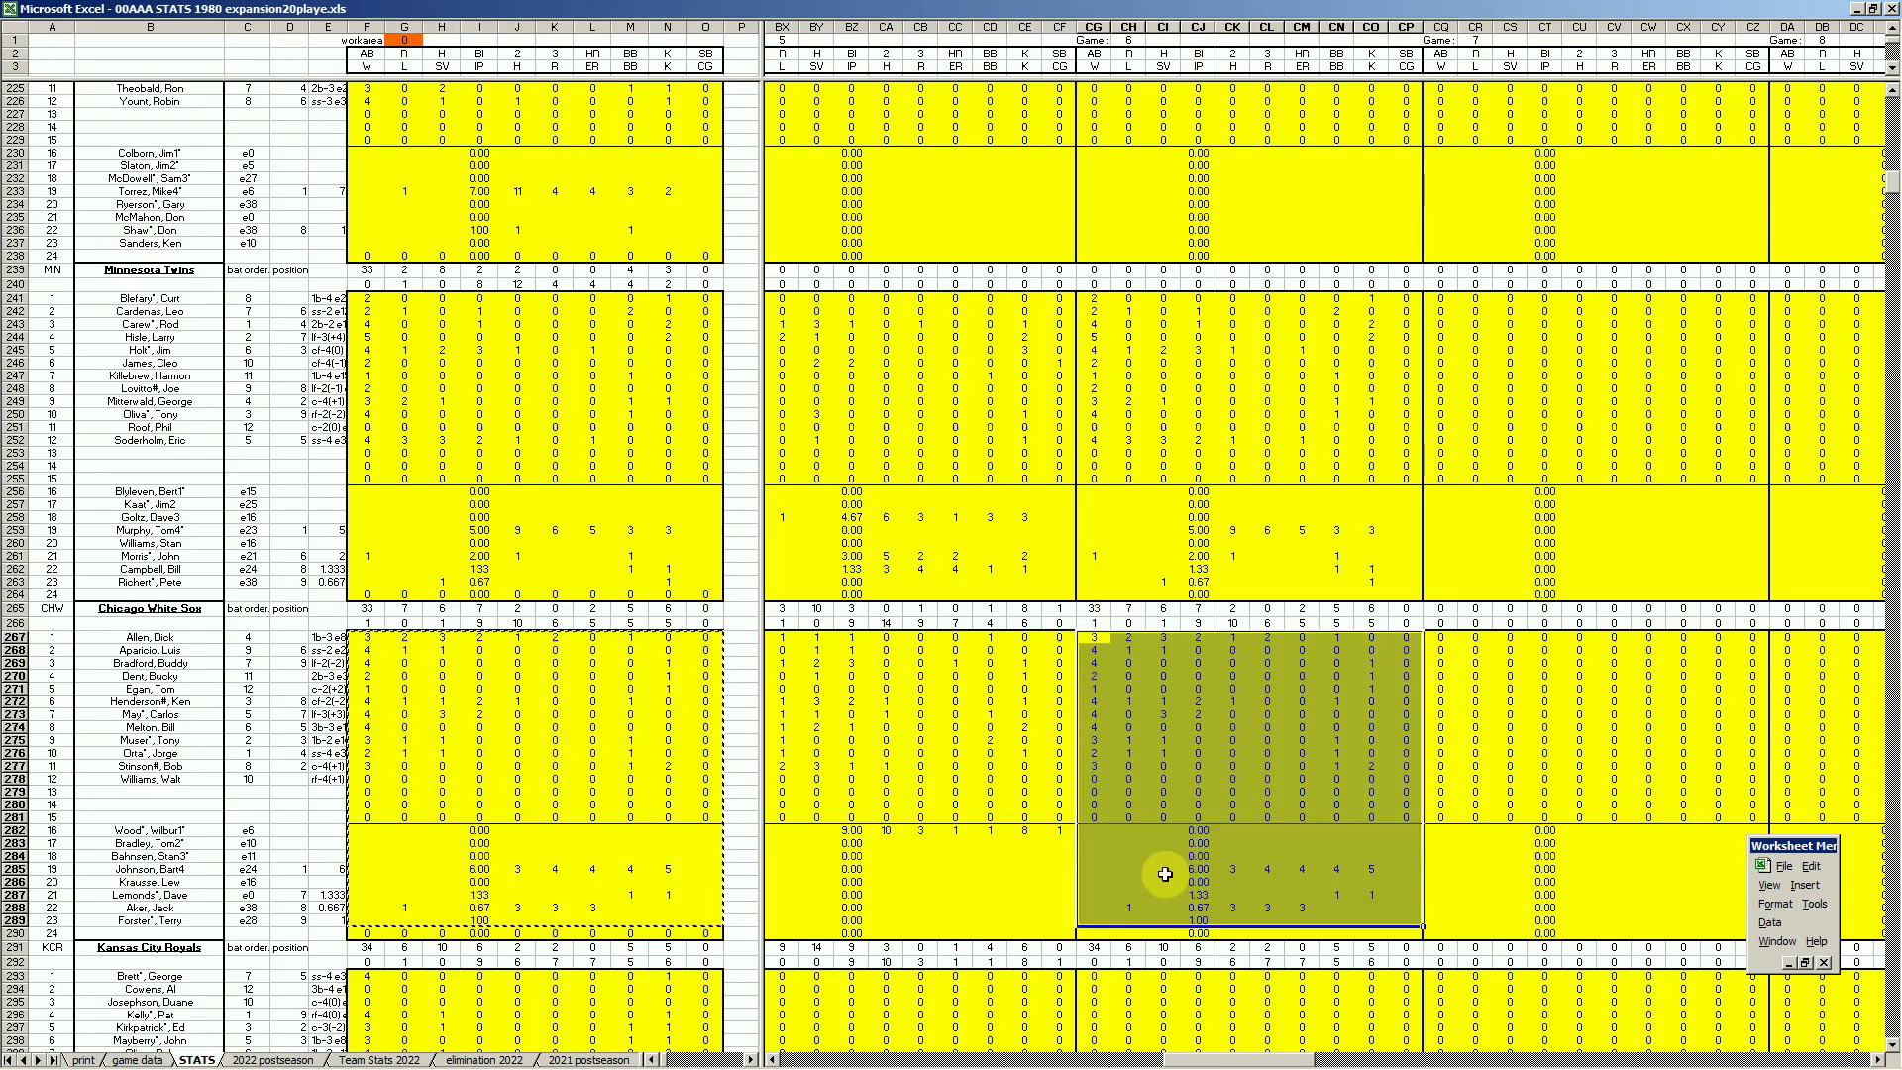
# - Check the batting average of the White Sox hitter in row 267 using scratch cell GA285, and clear that cell
pyautogui.moveTo(1205, 1060); pyautogui.dragTo(1716, 1060)
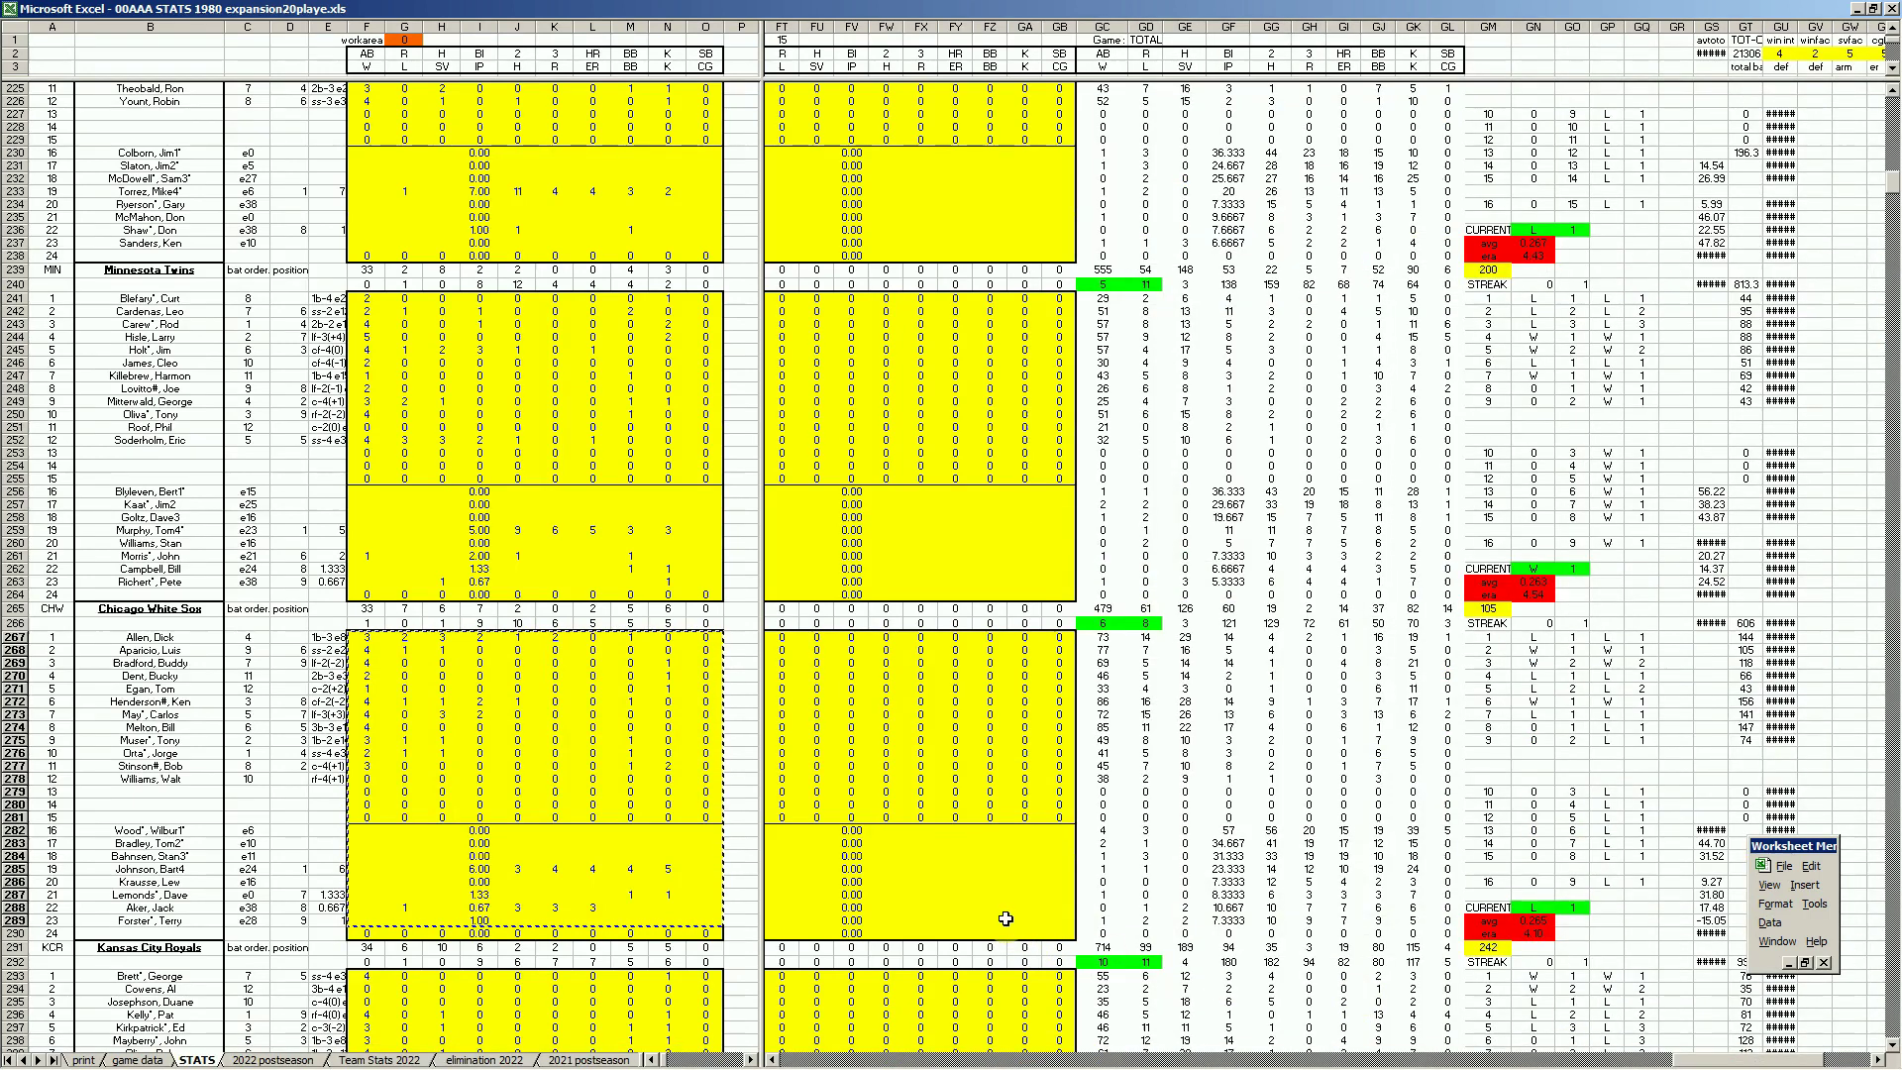
pyautogui.scroll(-1, 1006, 919)
pyautogui.click(1024, 856)
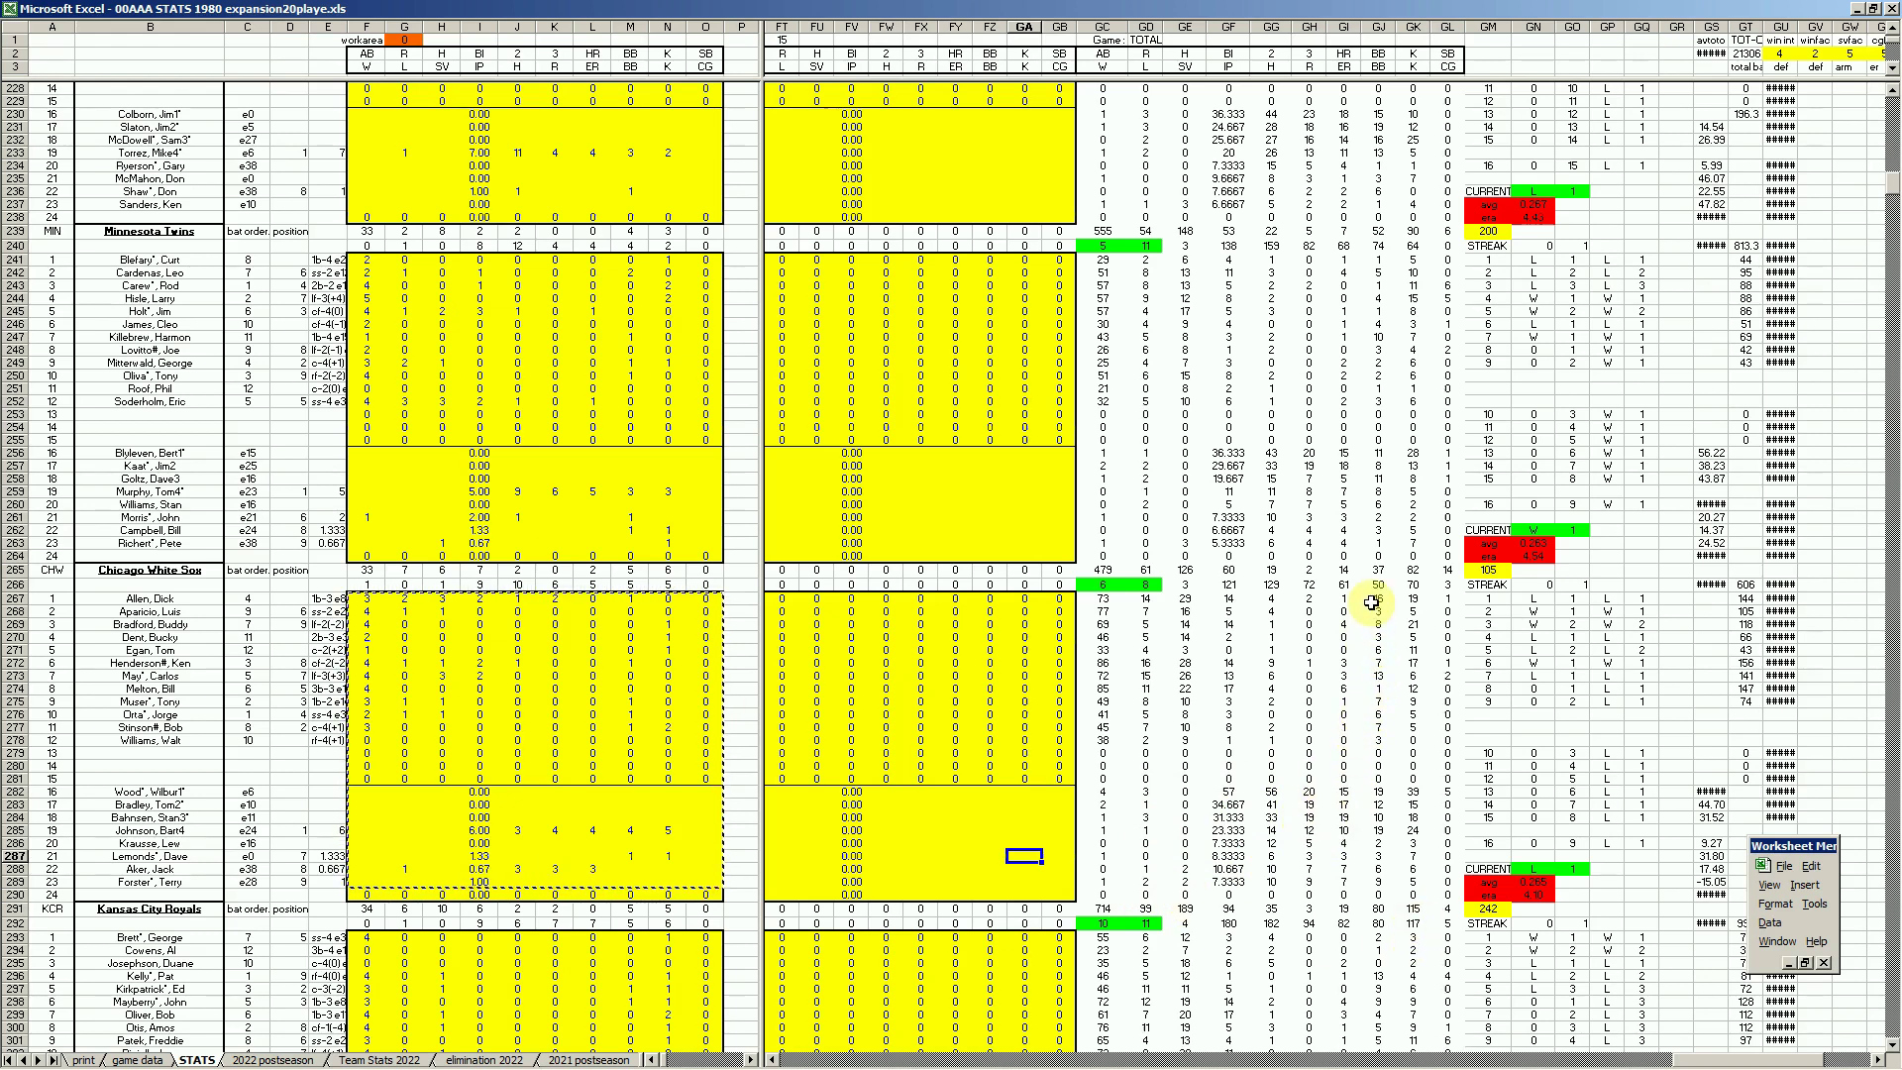
pyautogui.click(1022, 830)
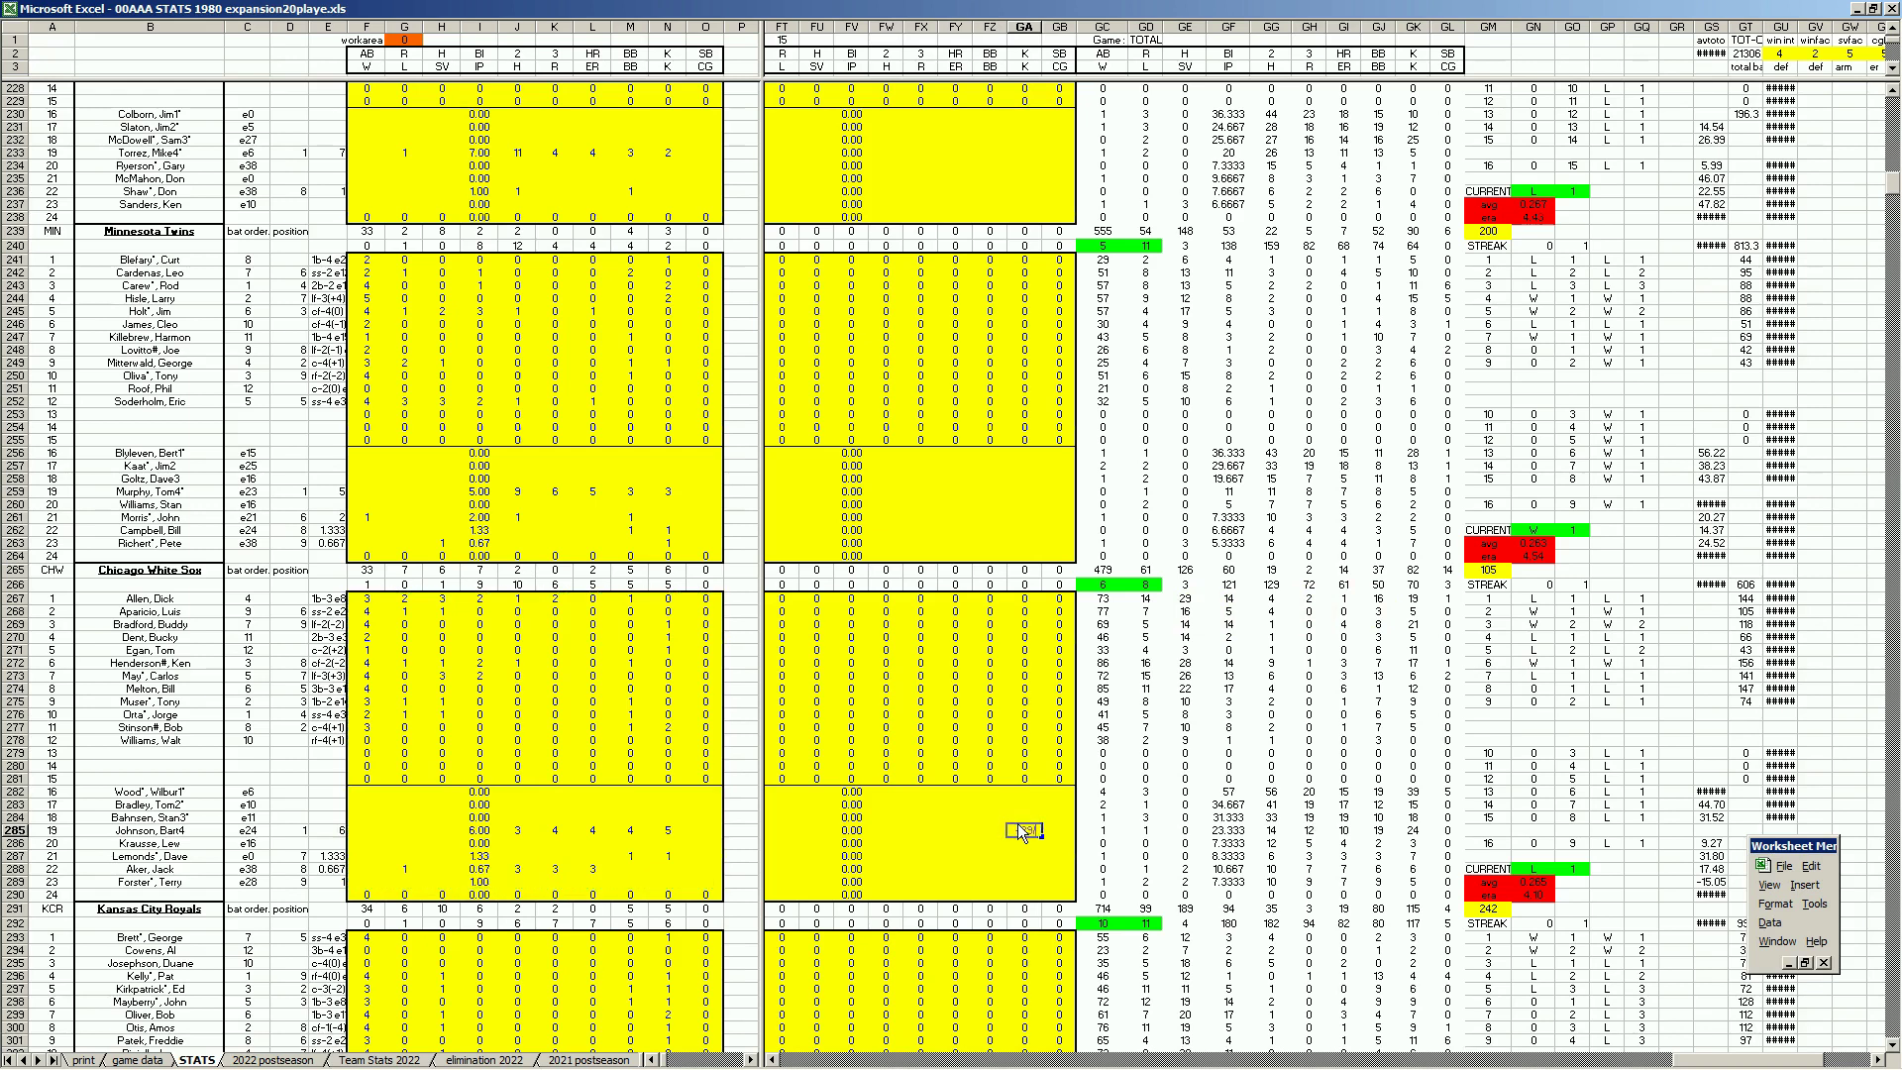
pyautogui.write('+.397')
pyautogui.press('Return')
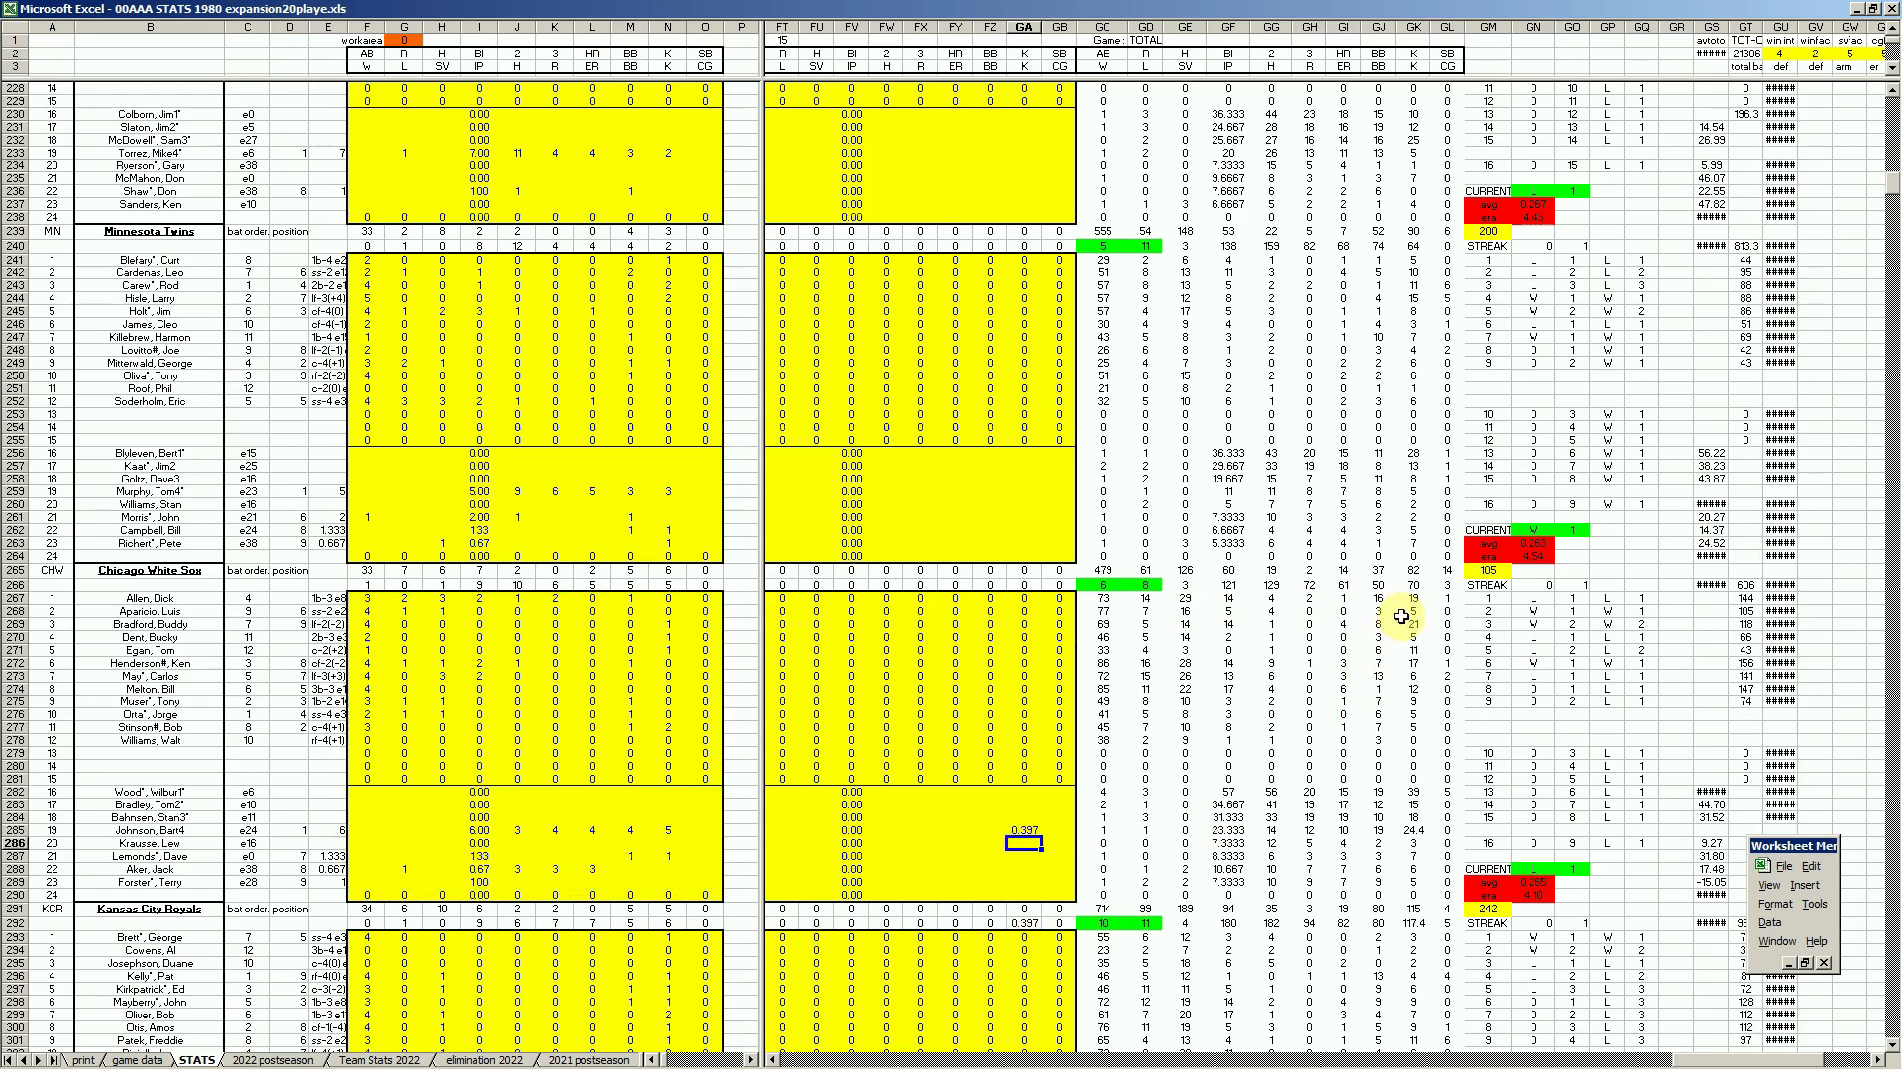
pyautogui.click(1344, 598)
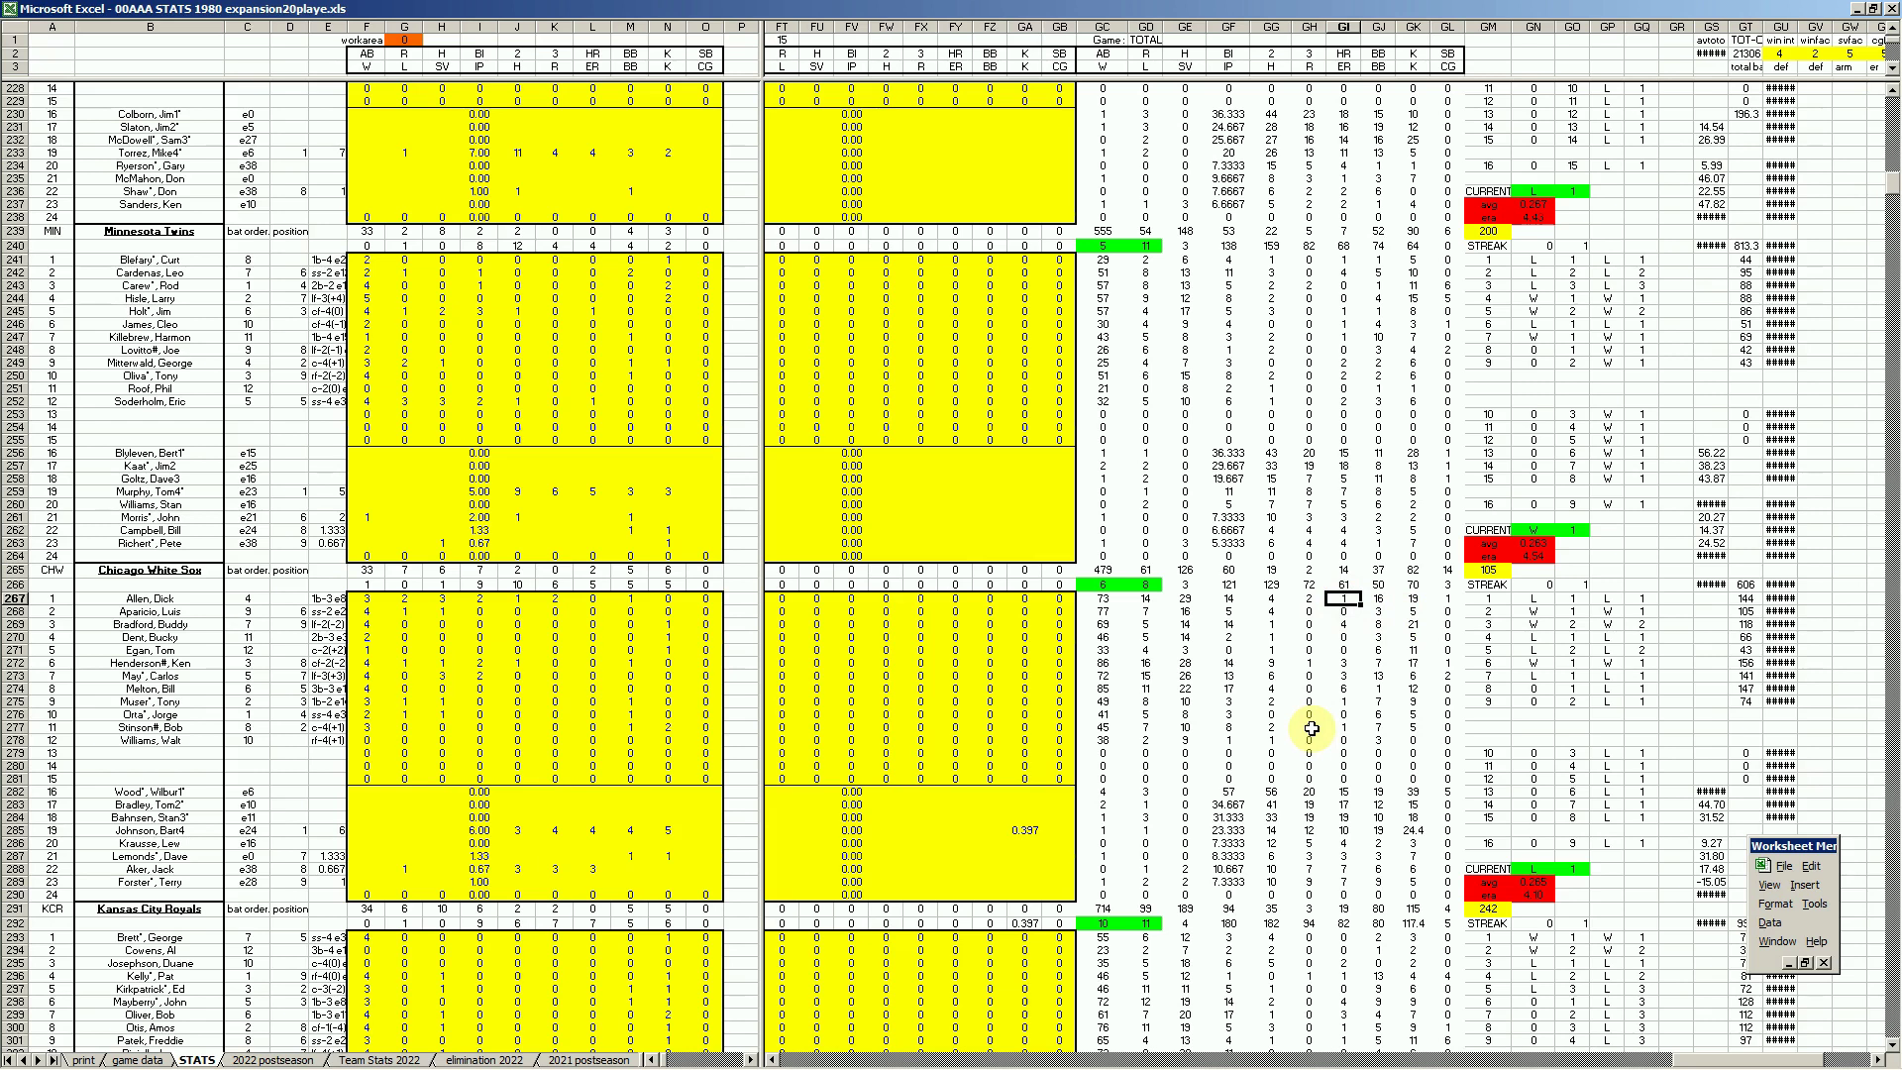
pyautogui.click(1030, 845)
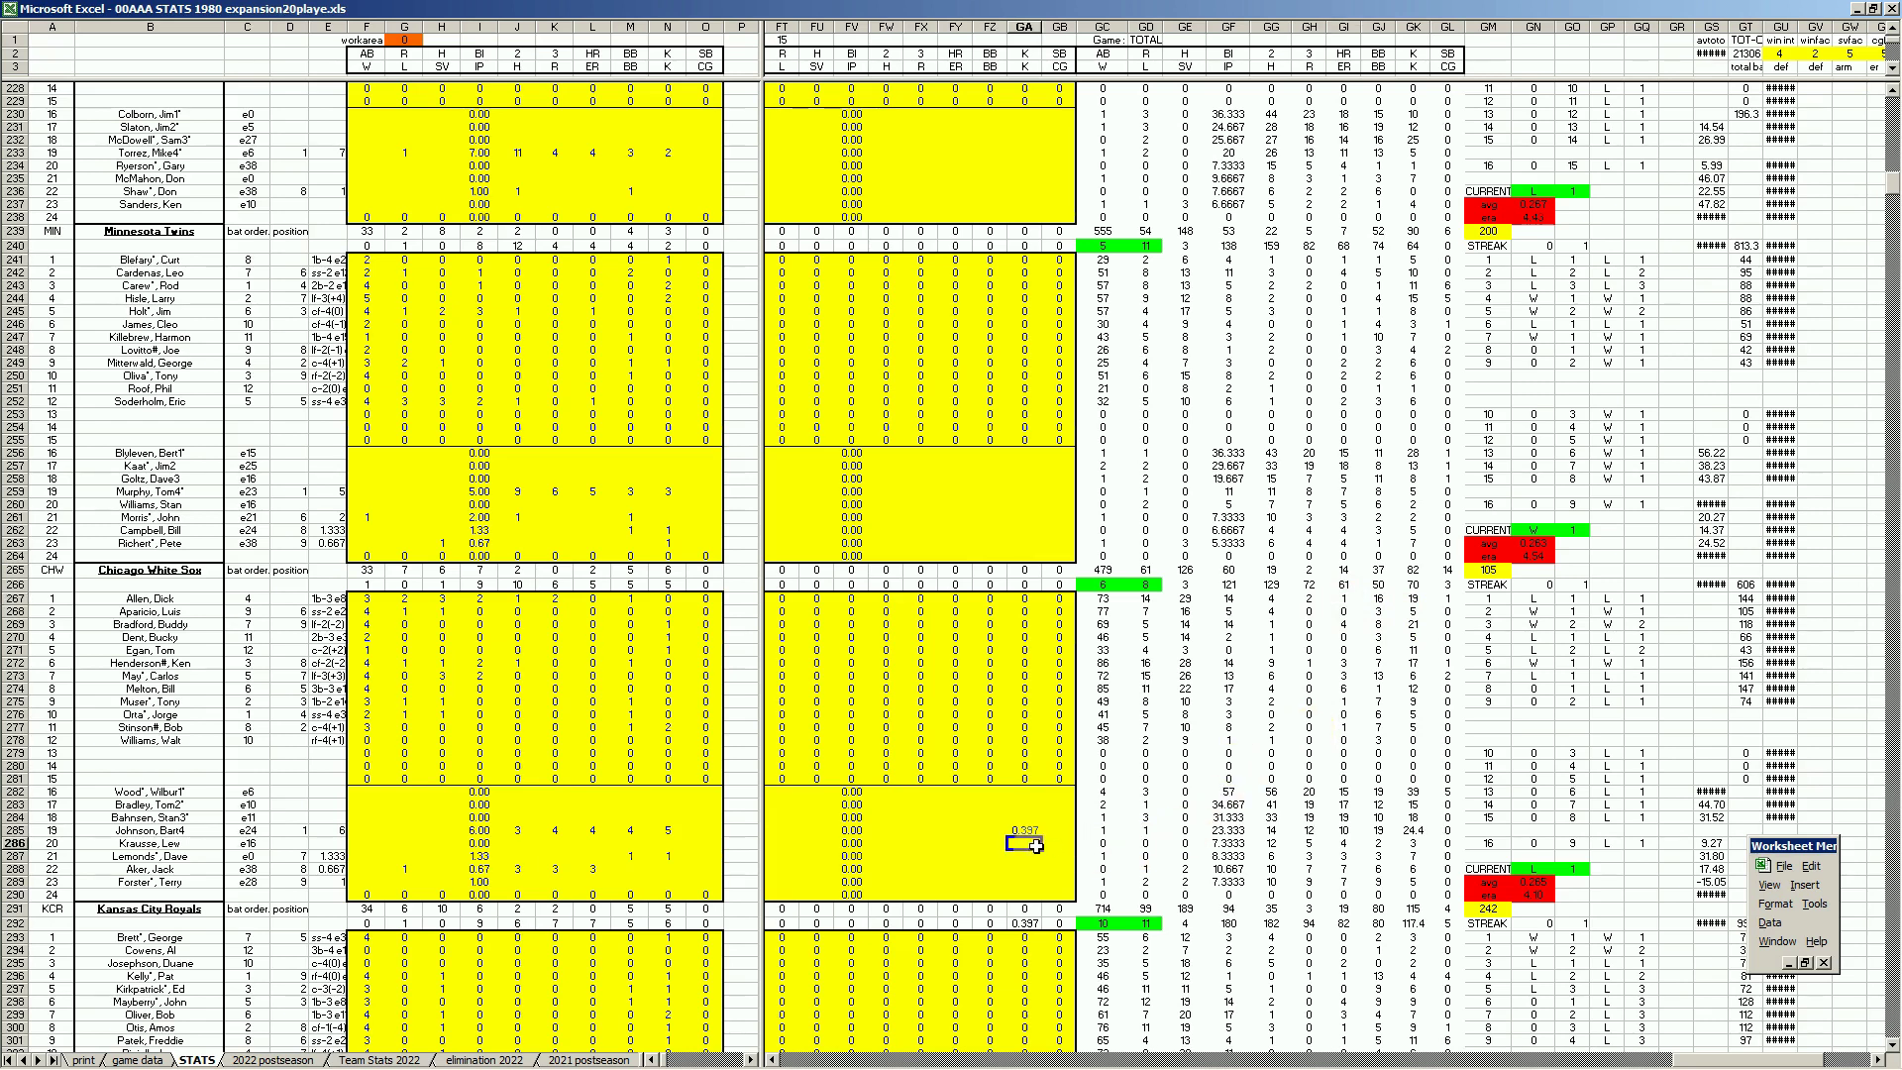
pyautogui.press('Up')
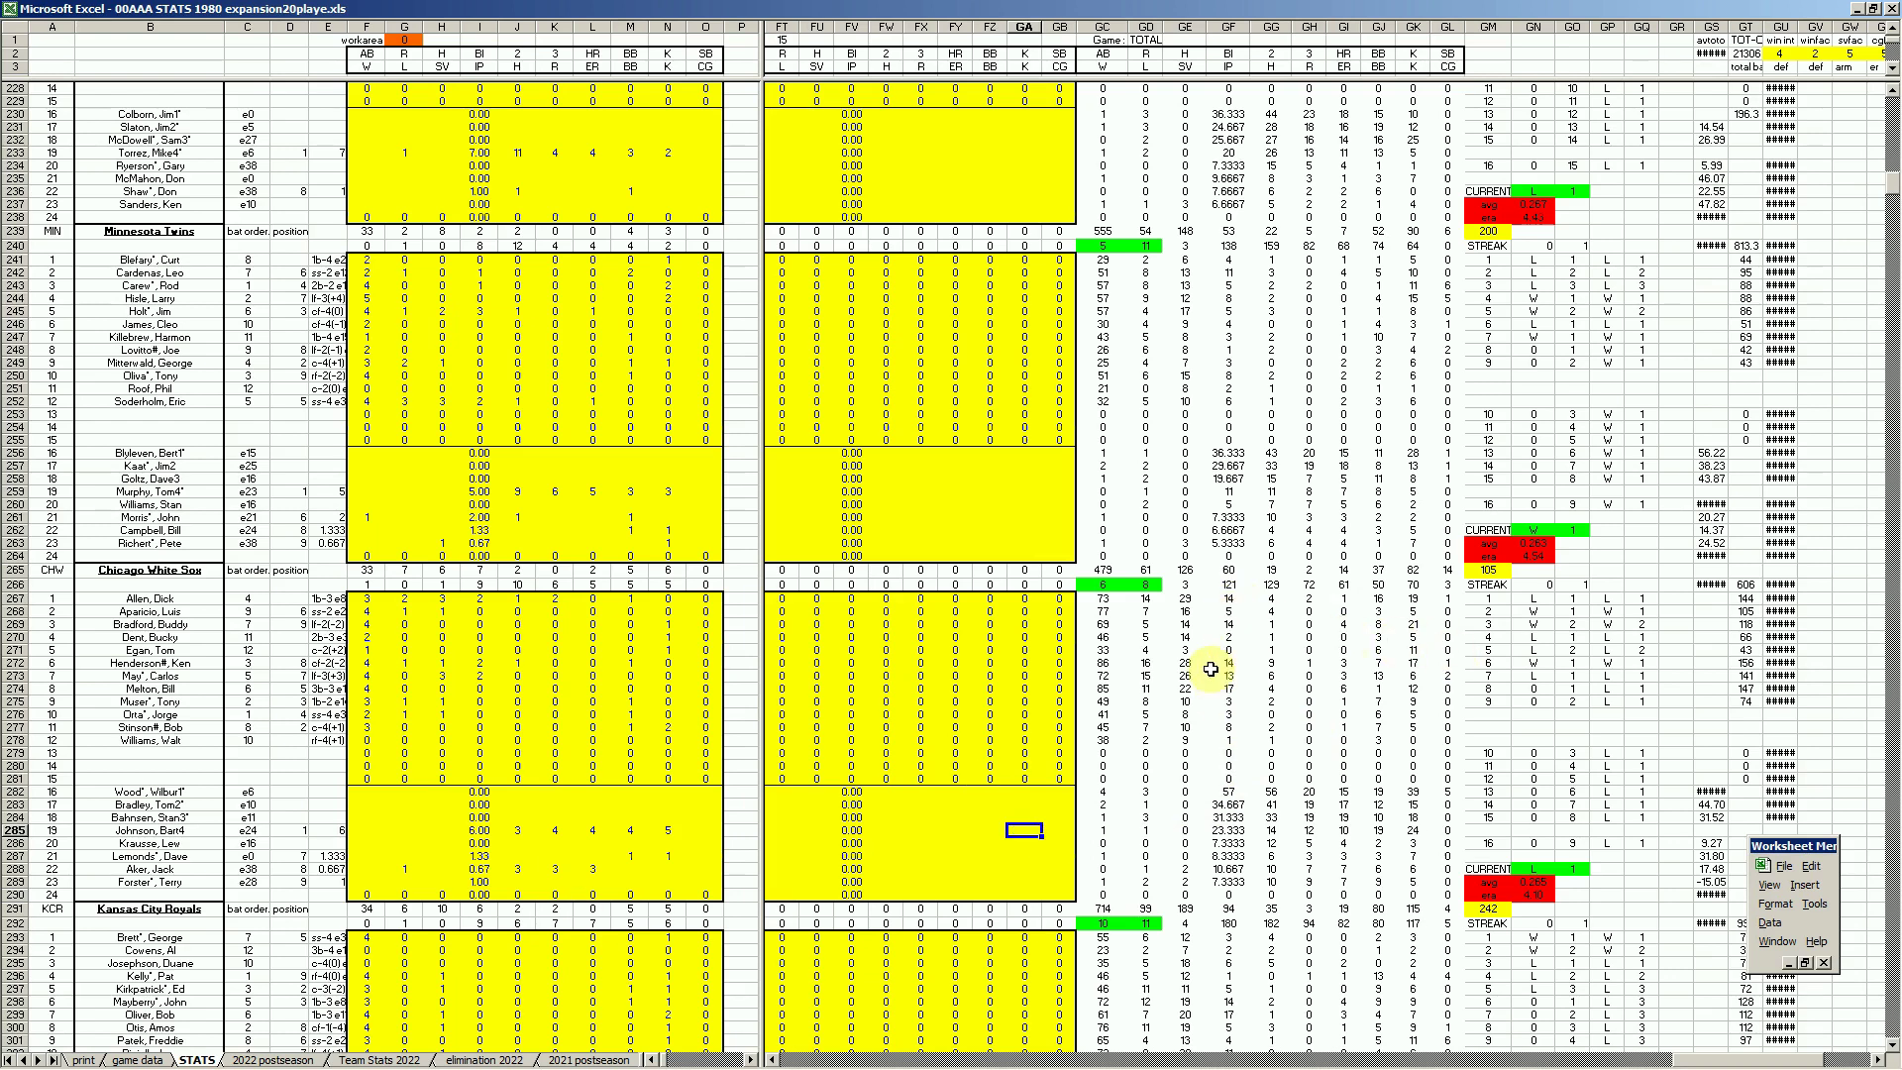
# - Examine the White Sox home run totals and team average, and the Twins home run totals
pyautogui.click(1343, 689)
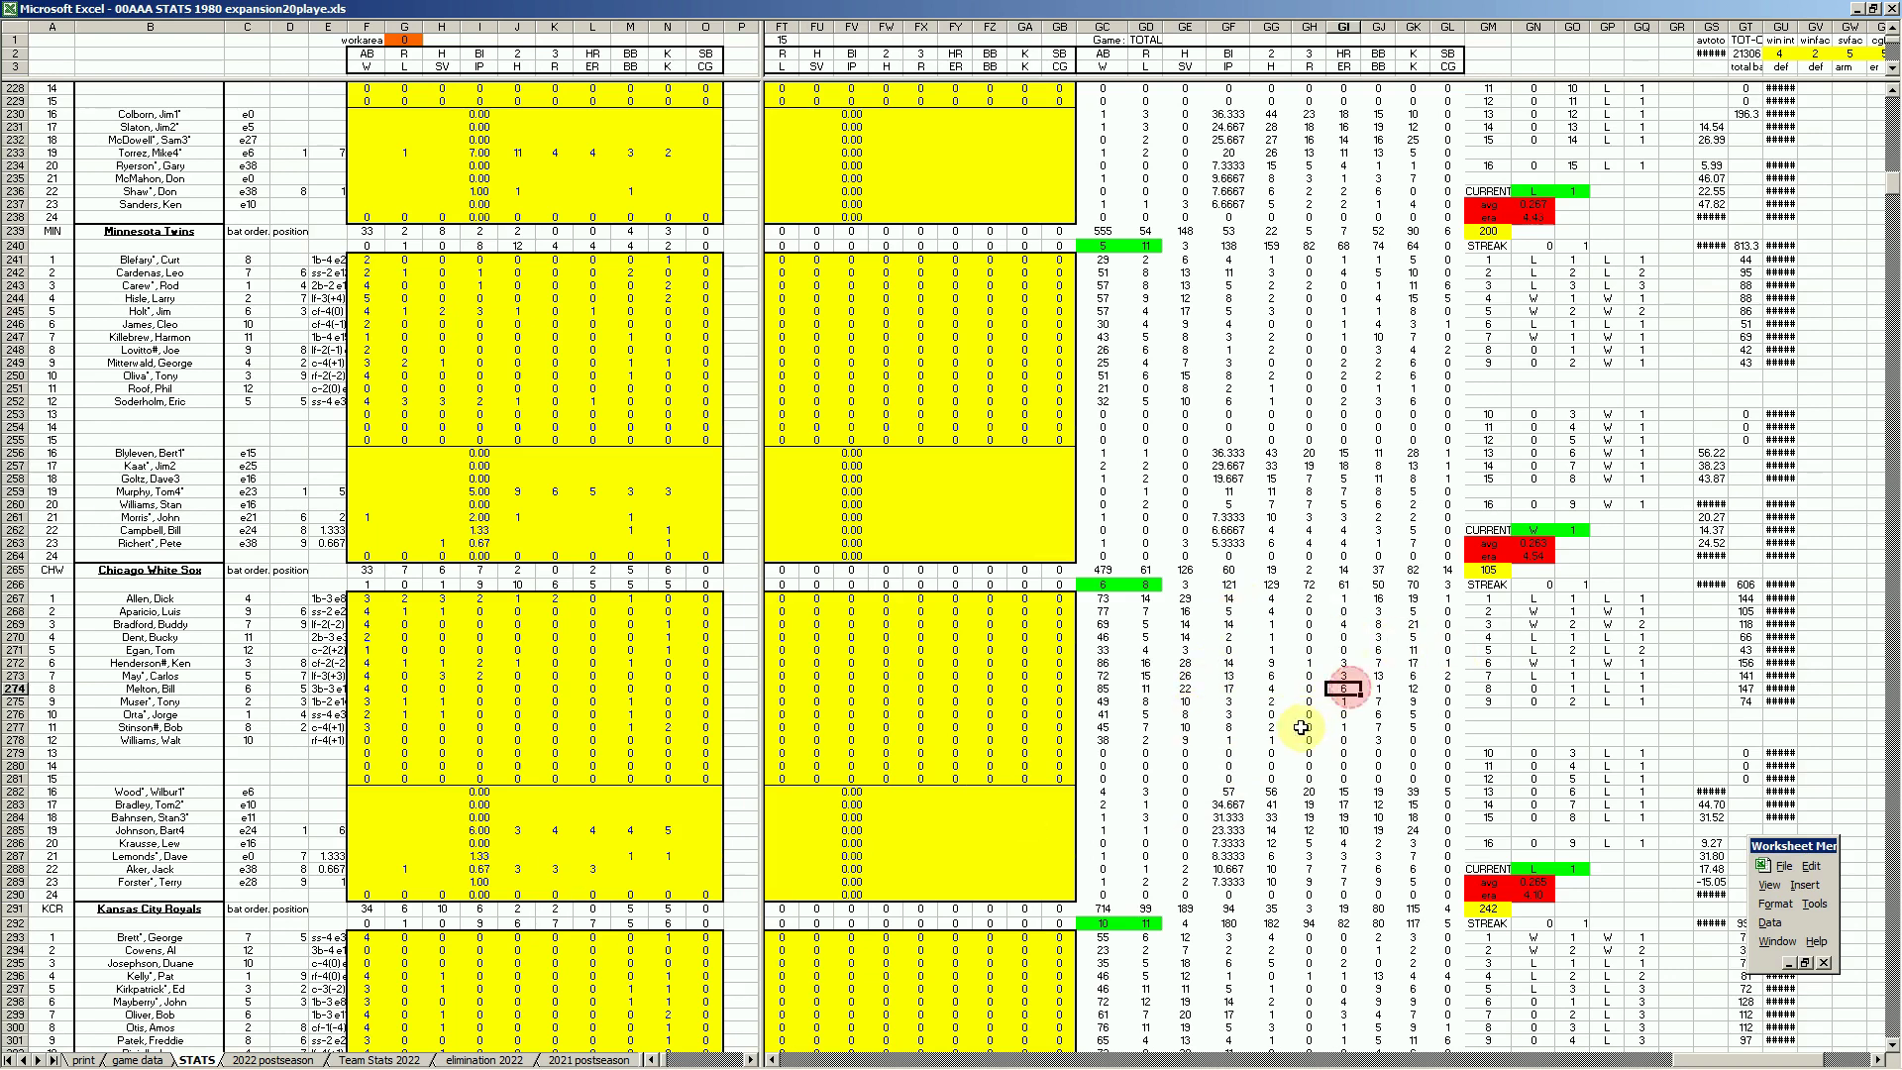
pyautogui.click(1550, 880)
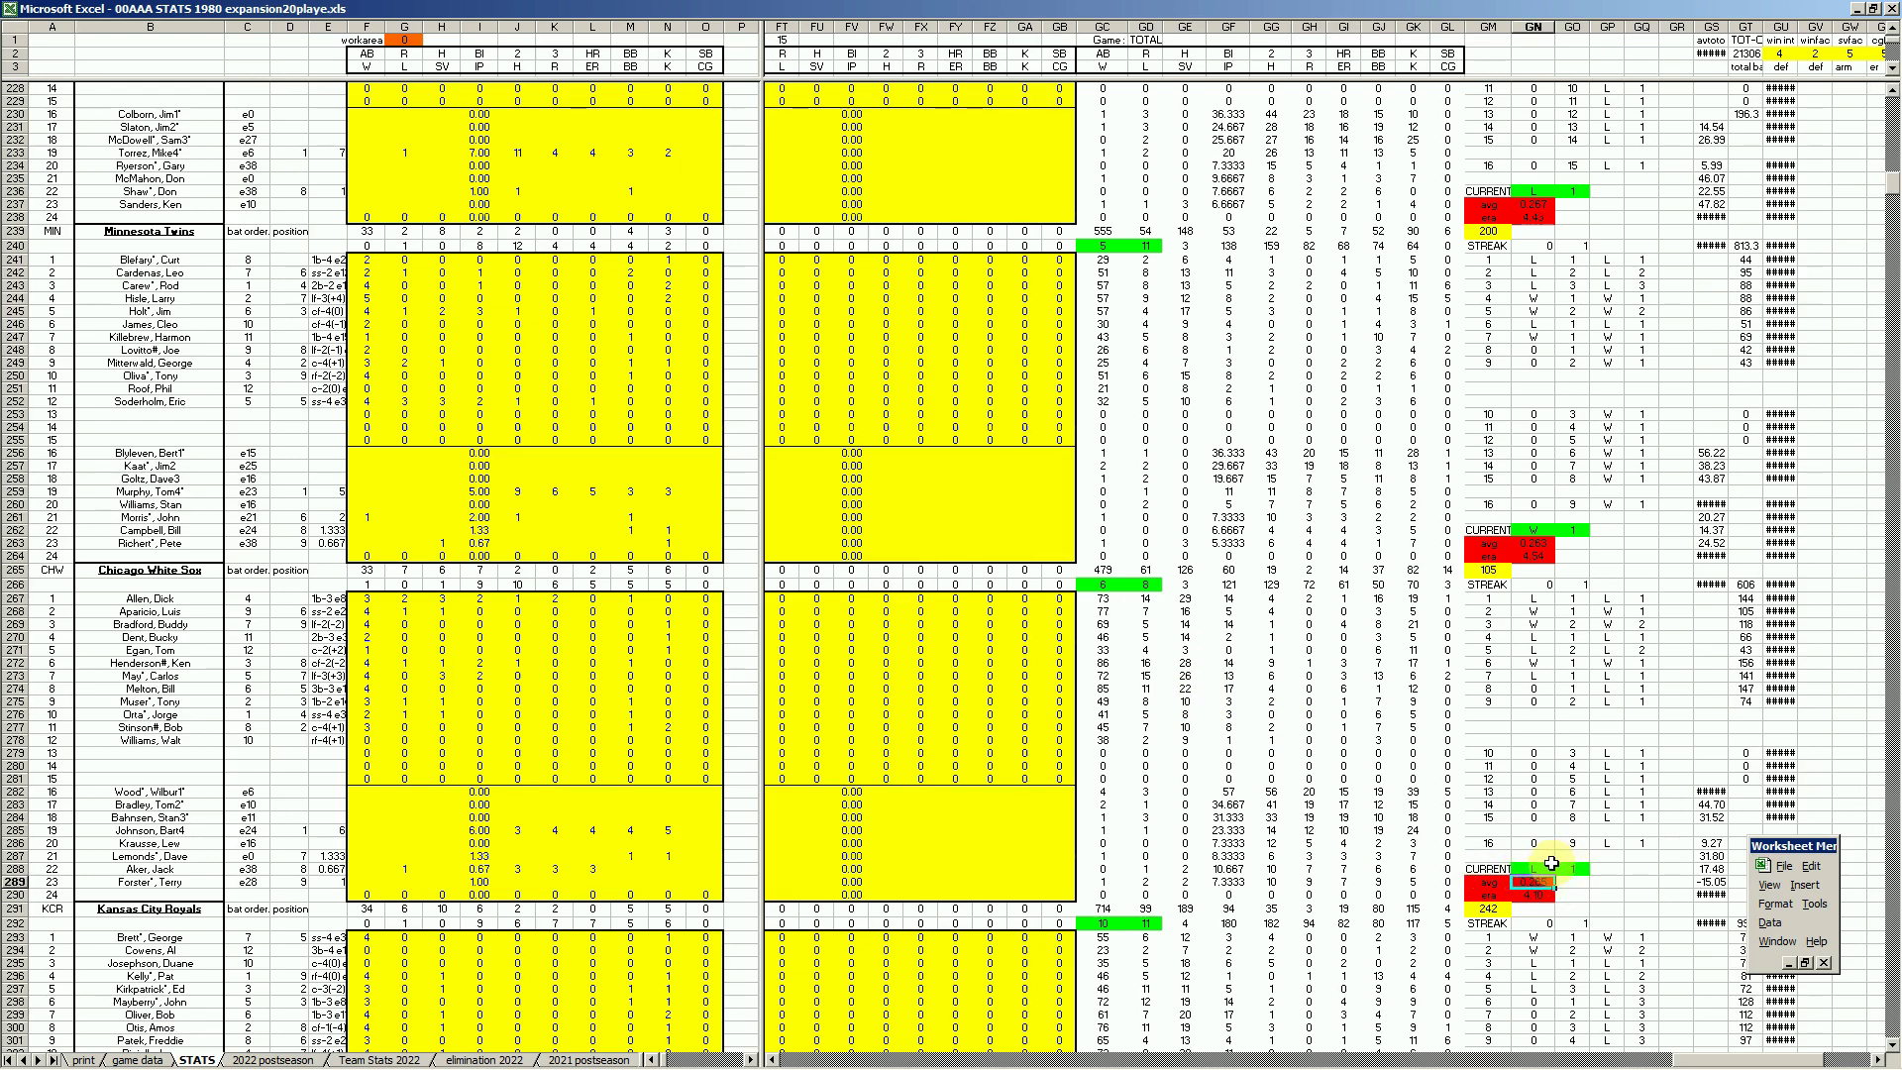
pyautogui.click(1029, 739)
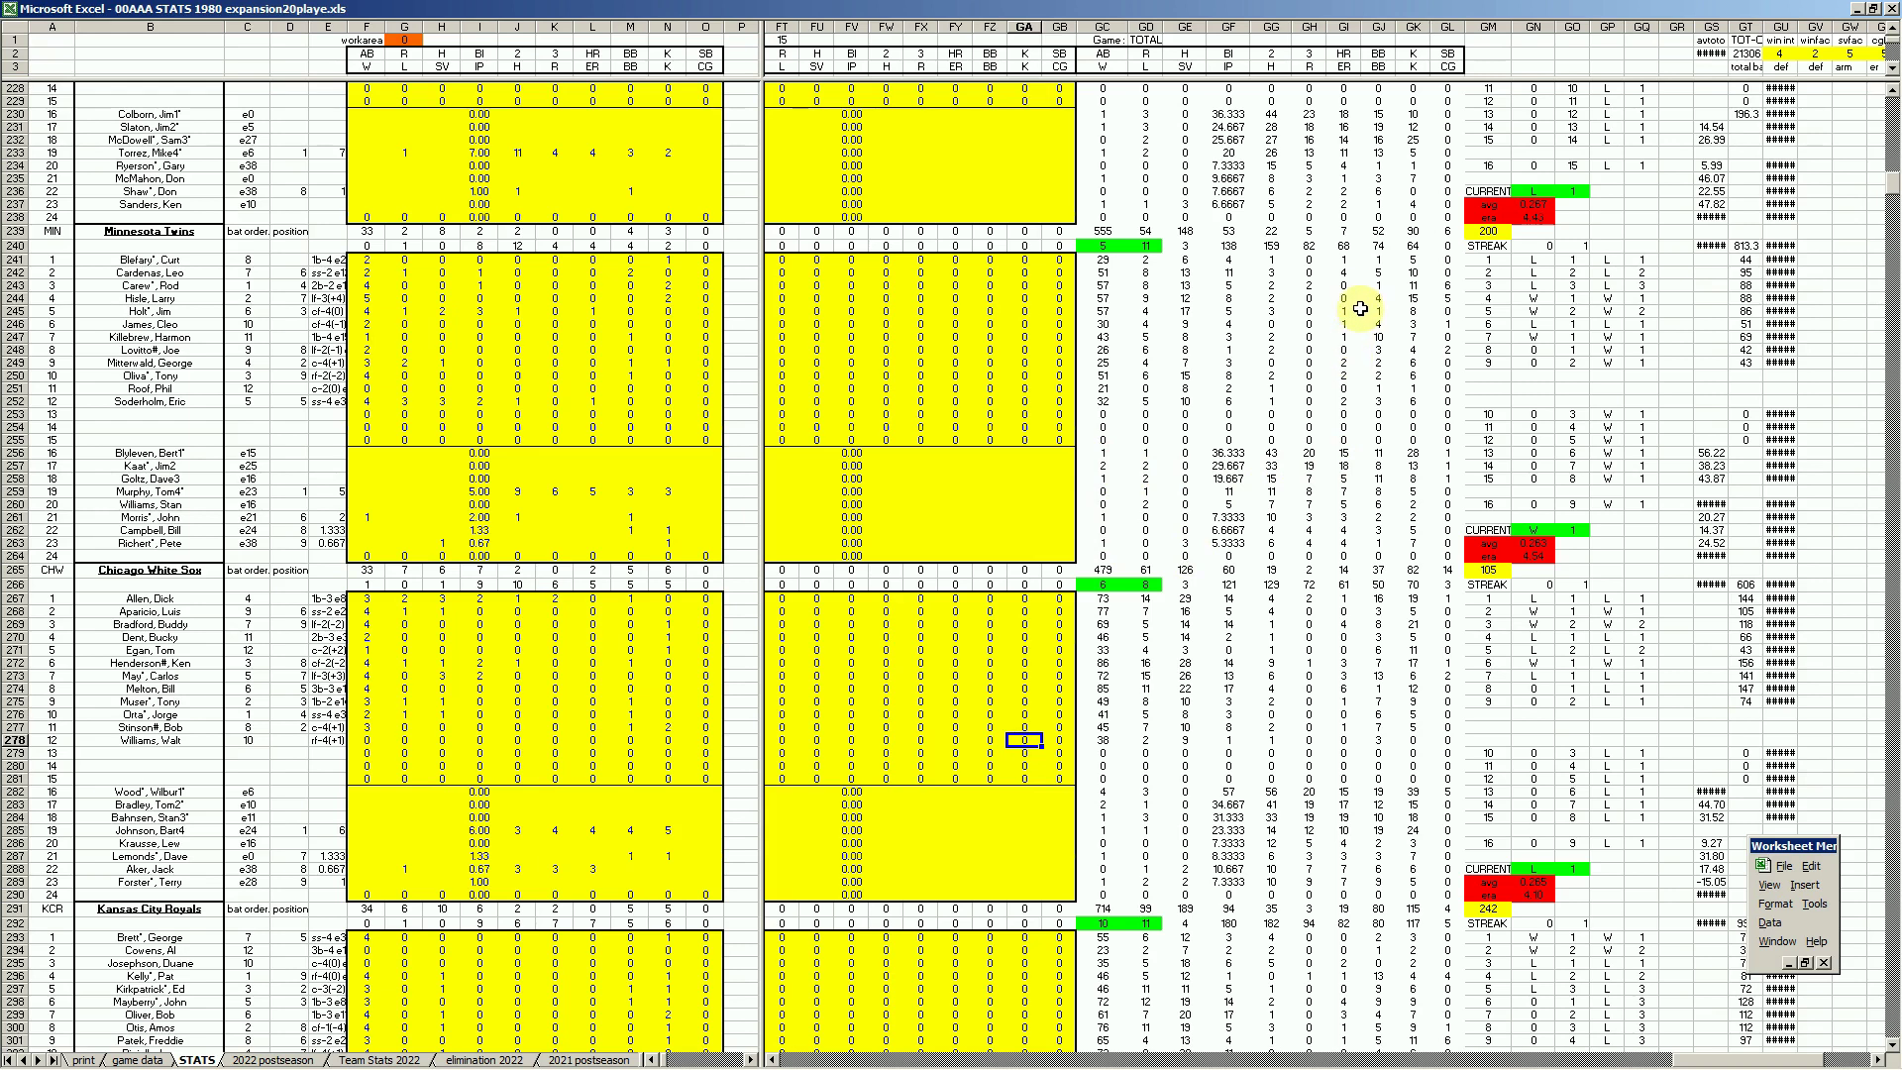
pyautogui.click(1345, 273)
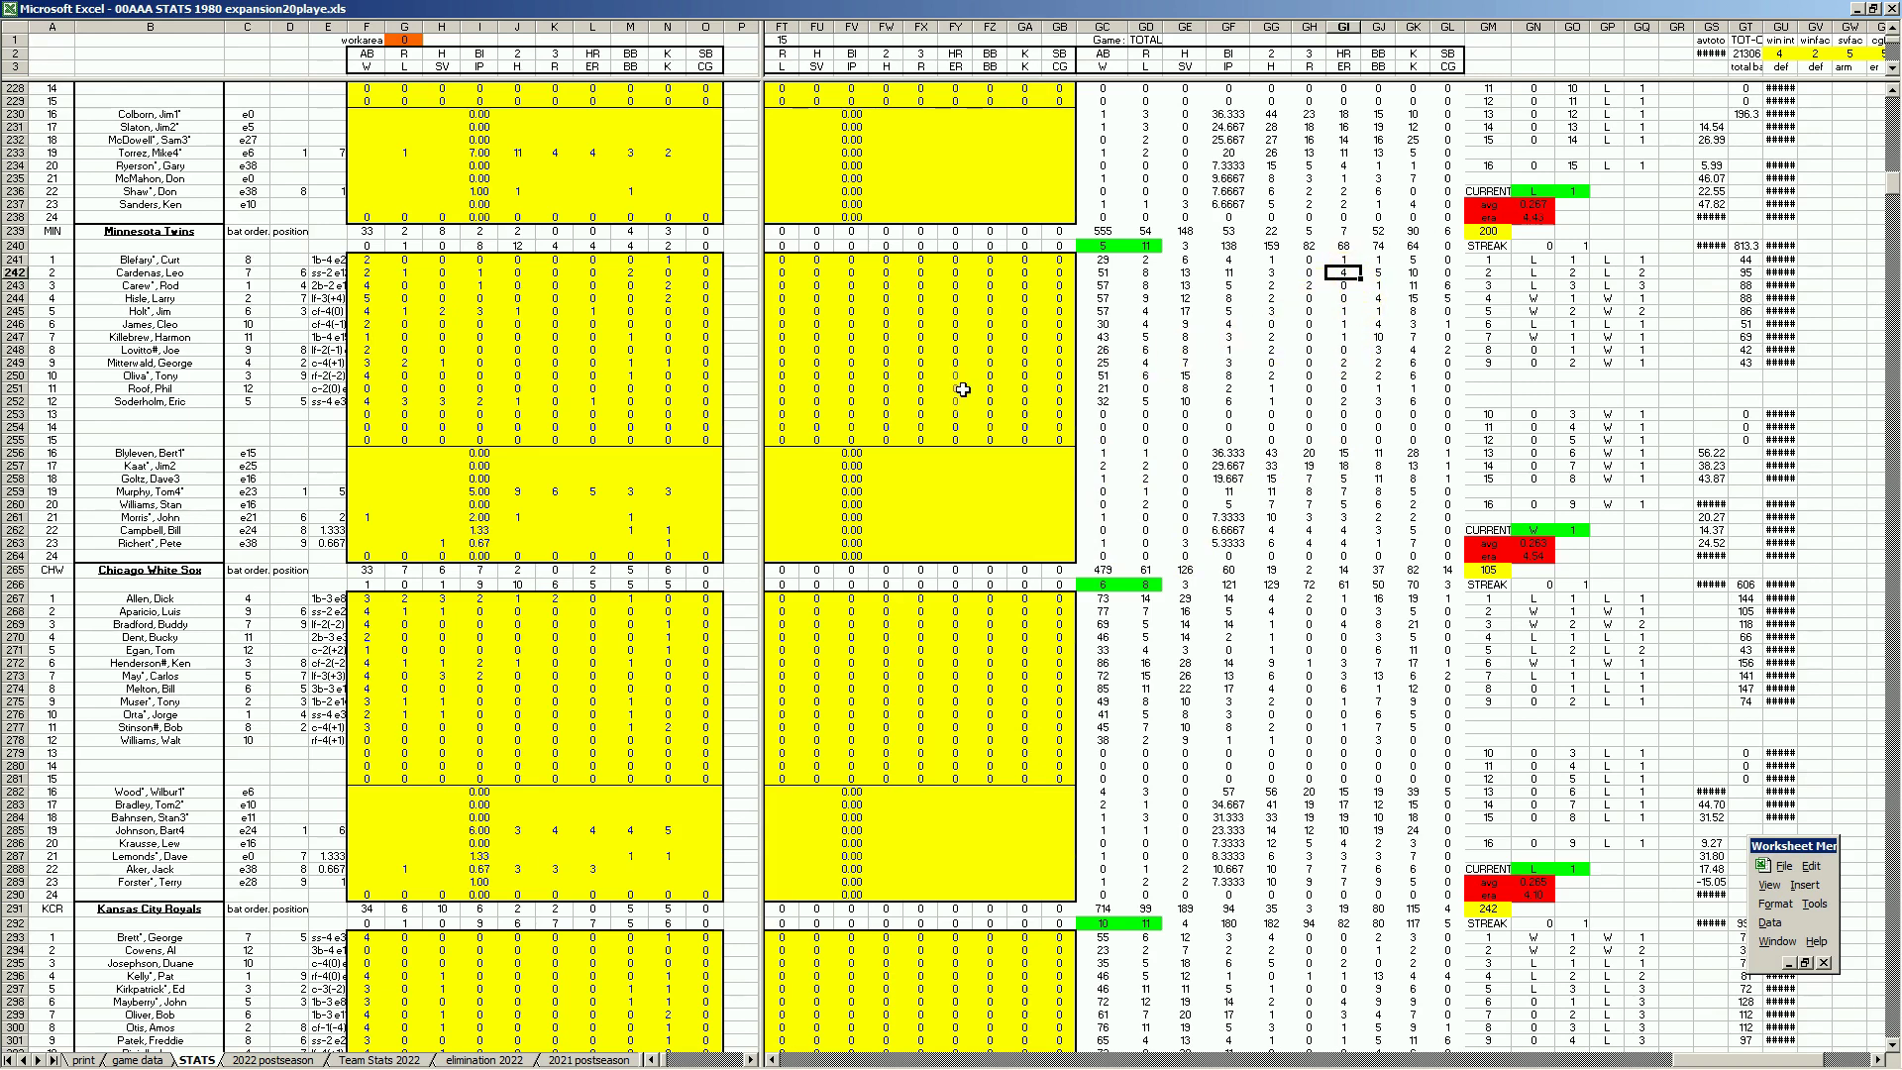
# - Calculate 8/43 in scratch cell GA258 for the batting average of the Twins hitter in row 247, and clear it
pyautogui.click(1190, 338)
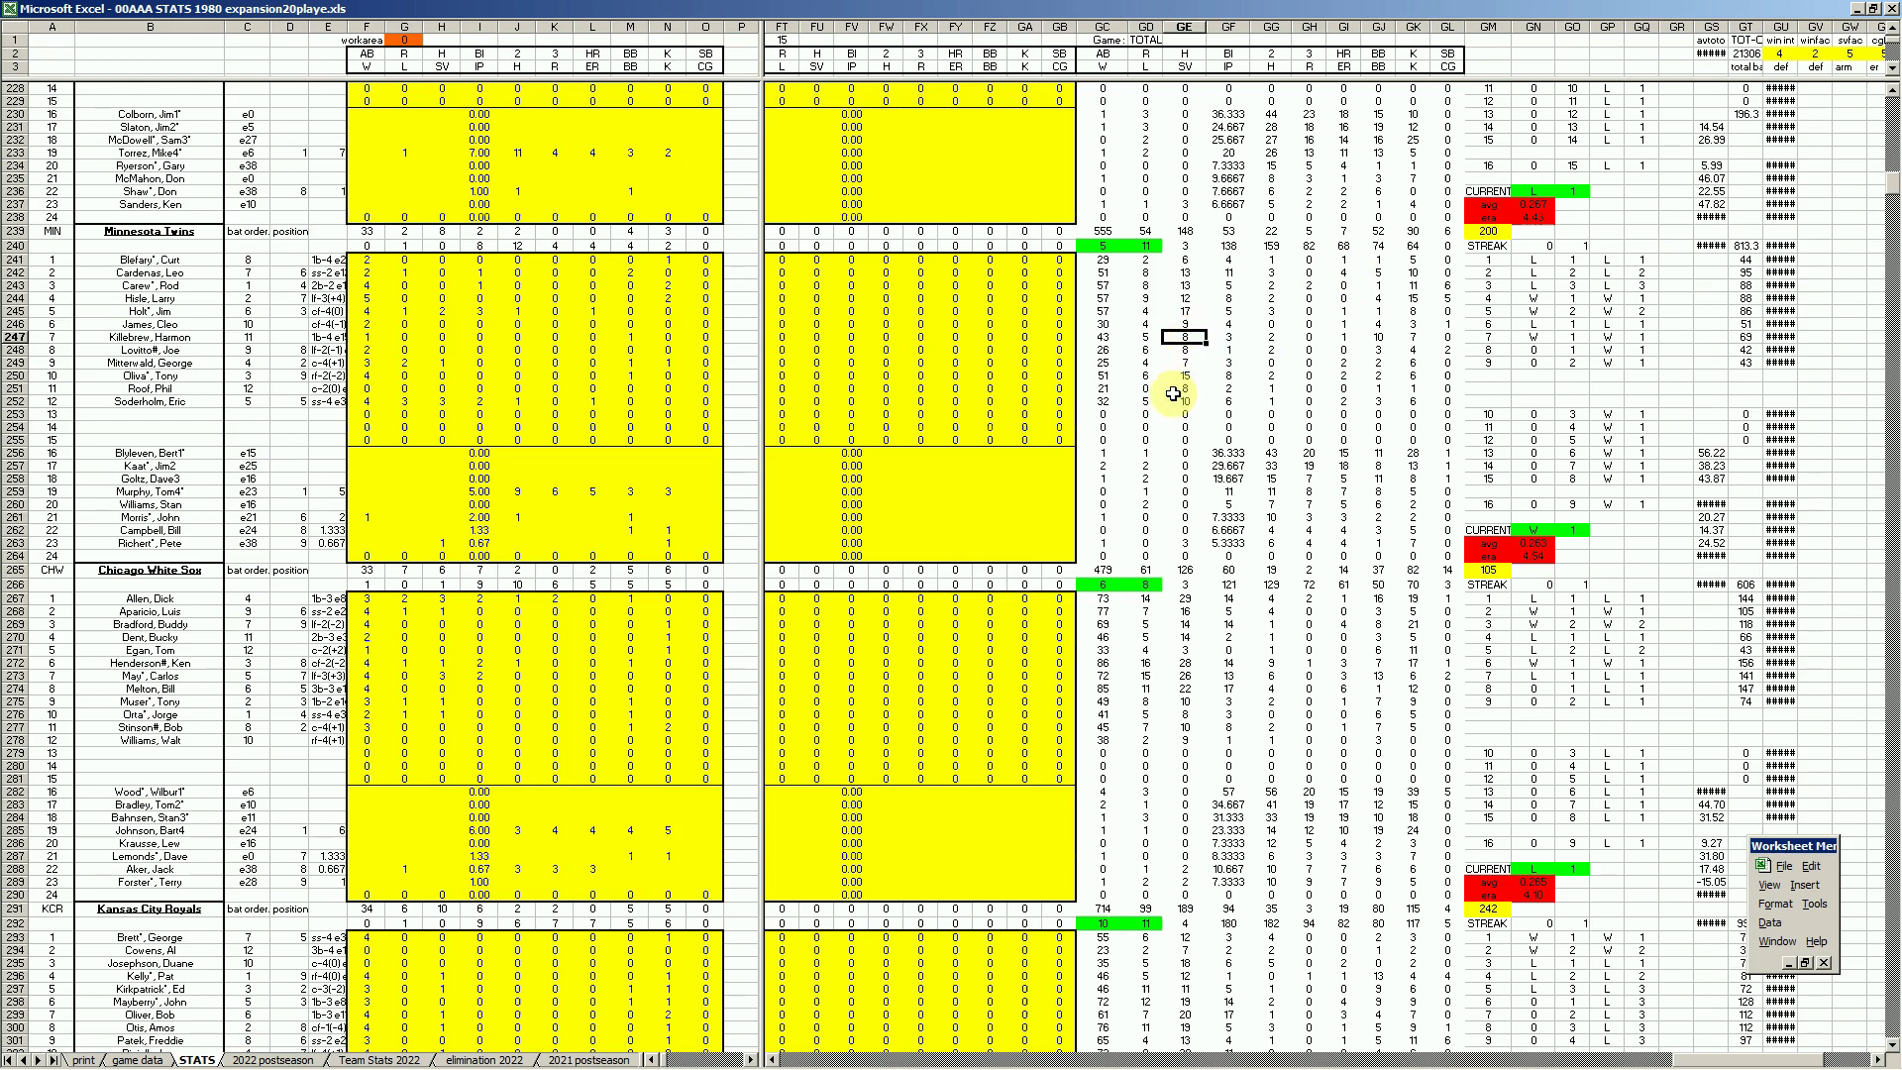
pyautogui.click(1017, 479)
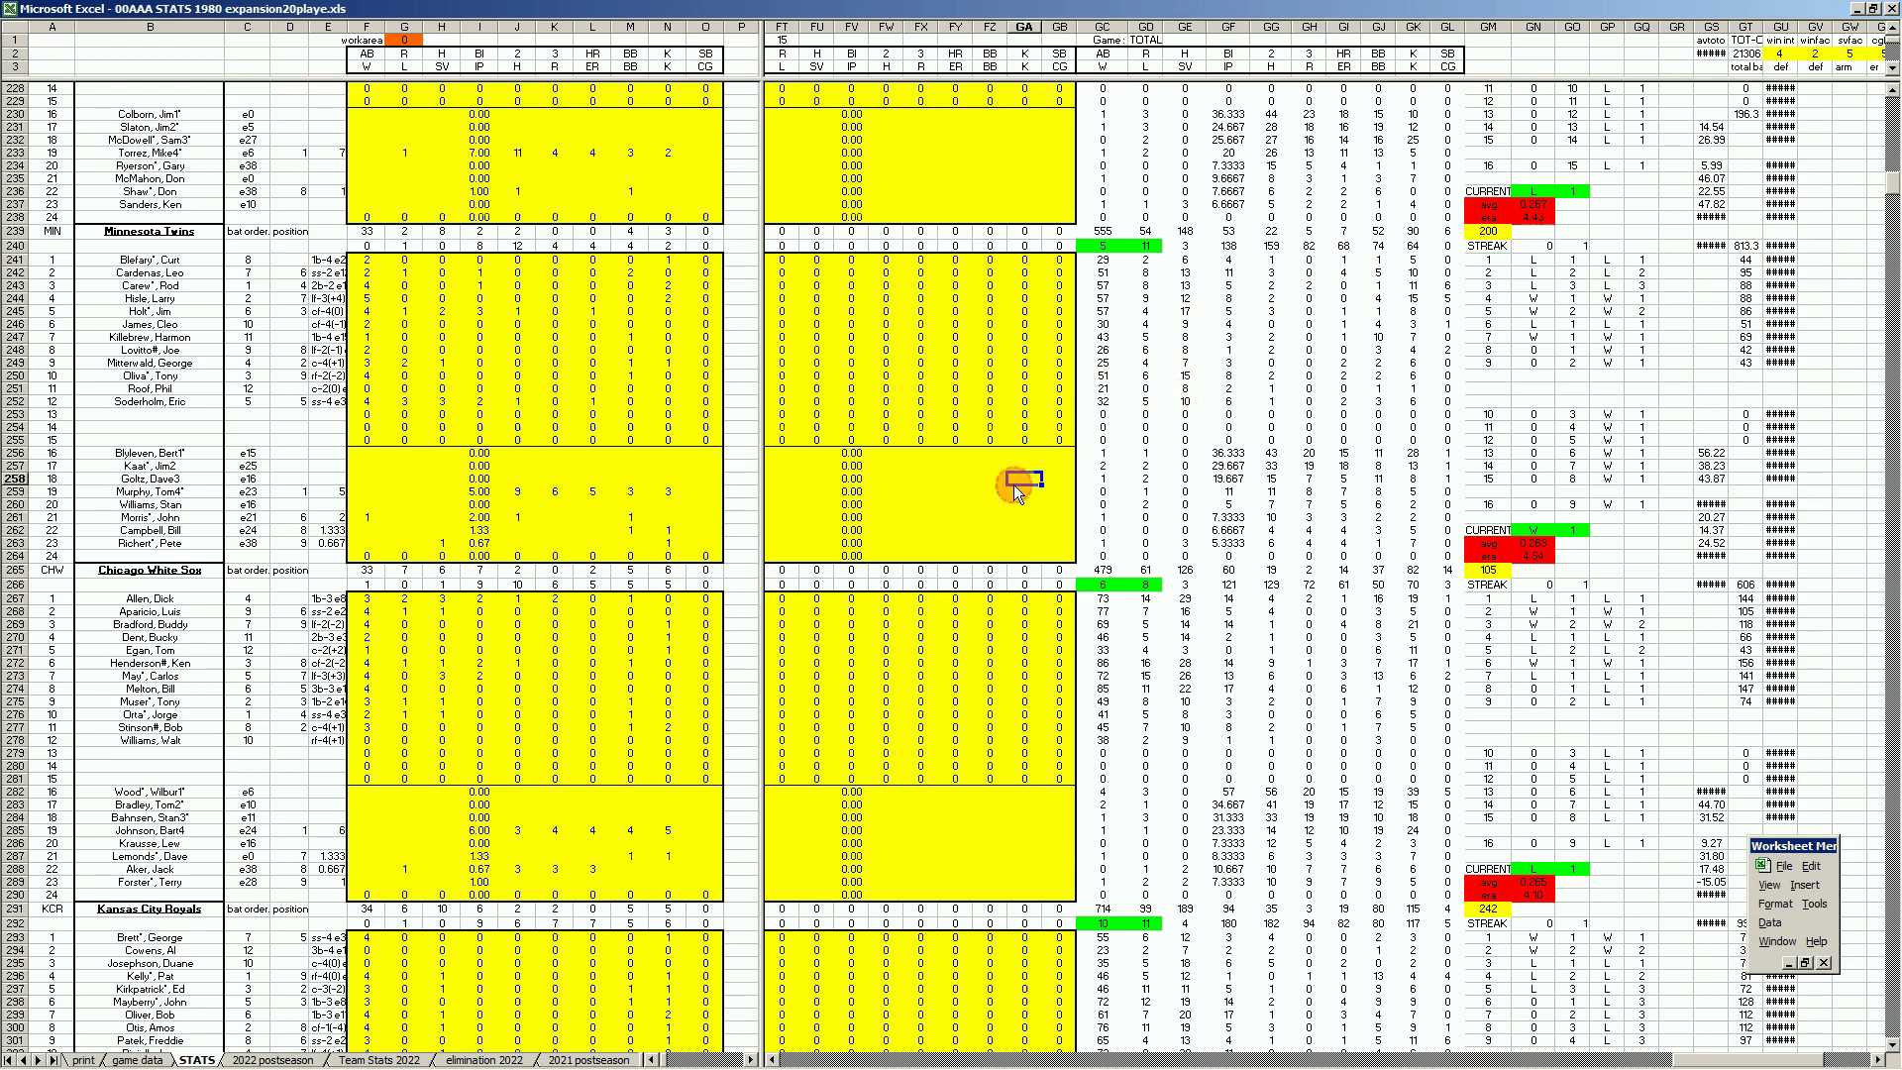
pyautogui.write('+8/43')
pyautogui.press('Return')
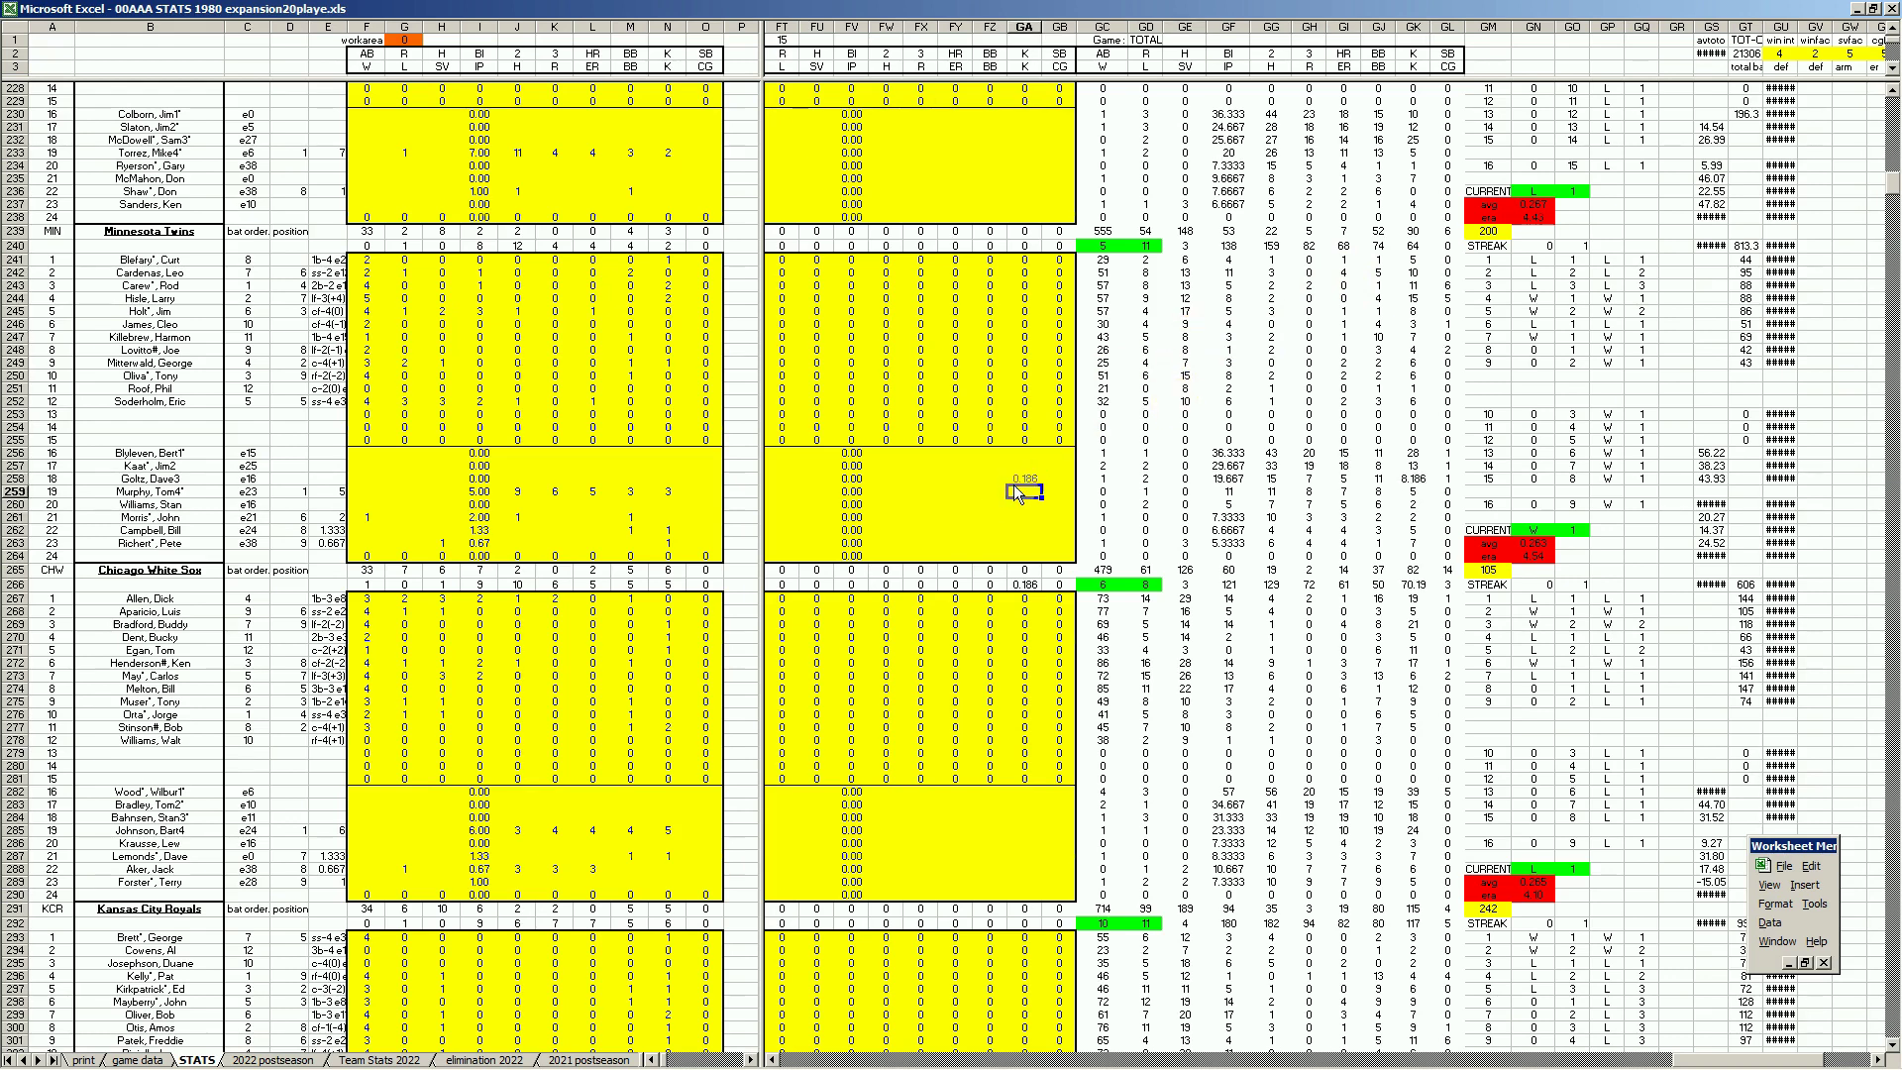
pyautogui.press('Up')
pyautogui.press('Delete')
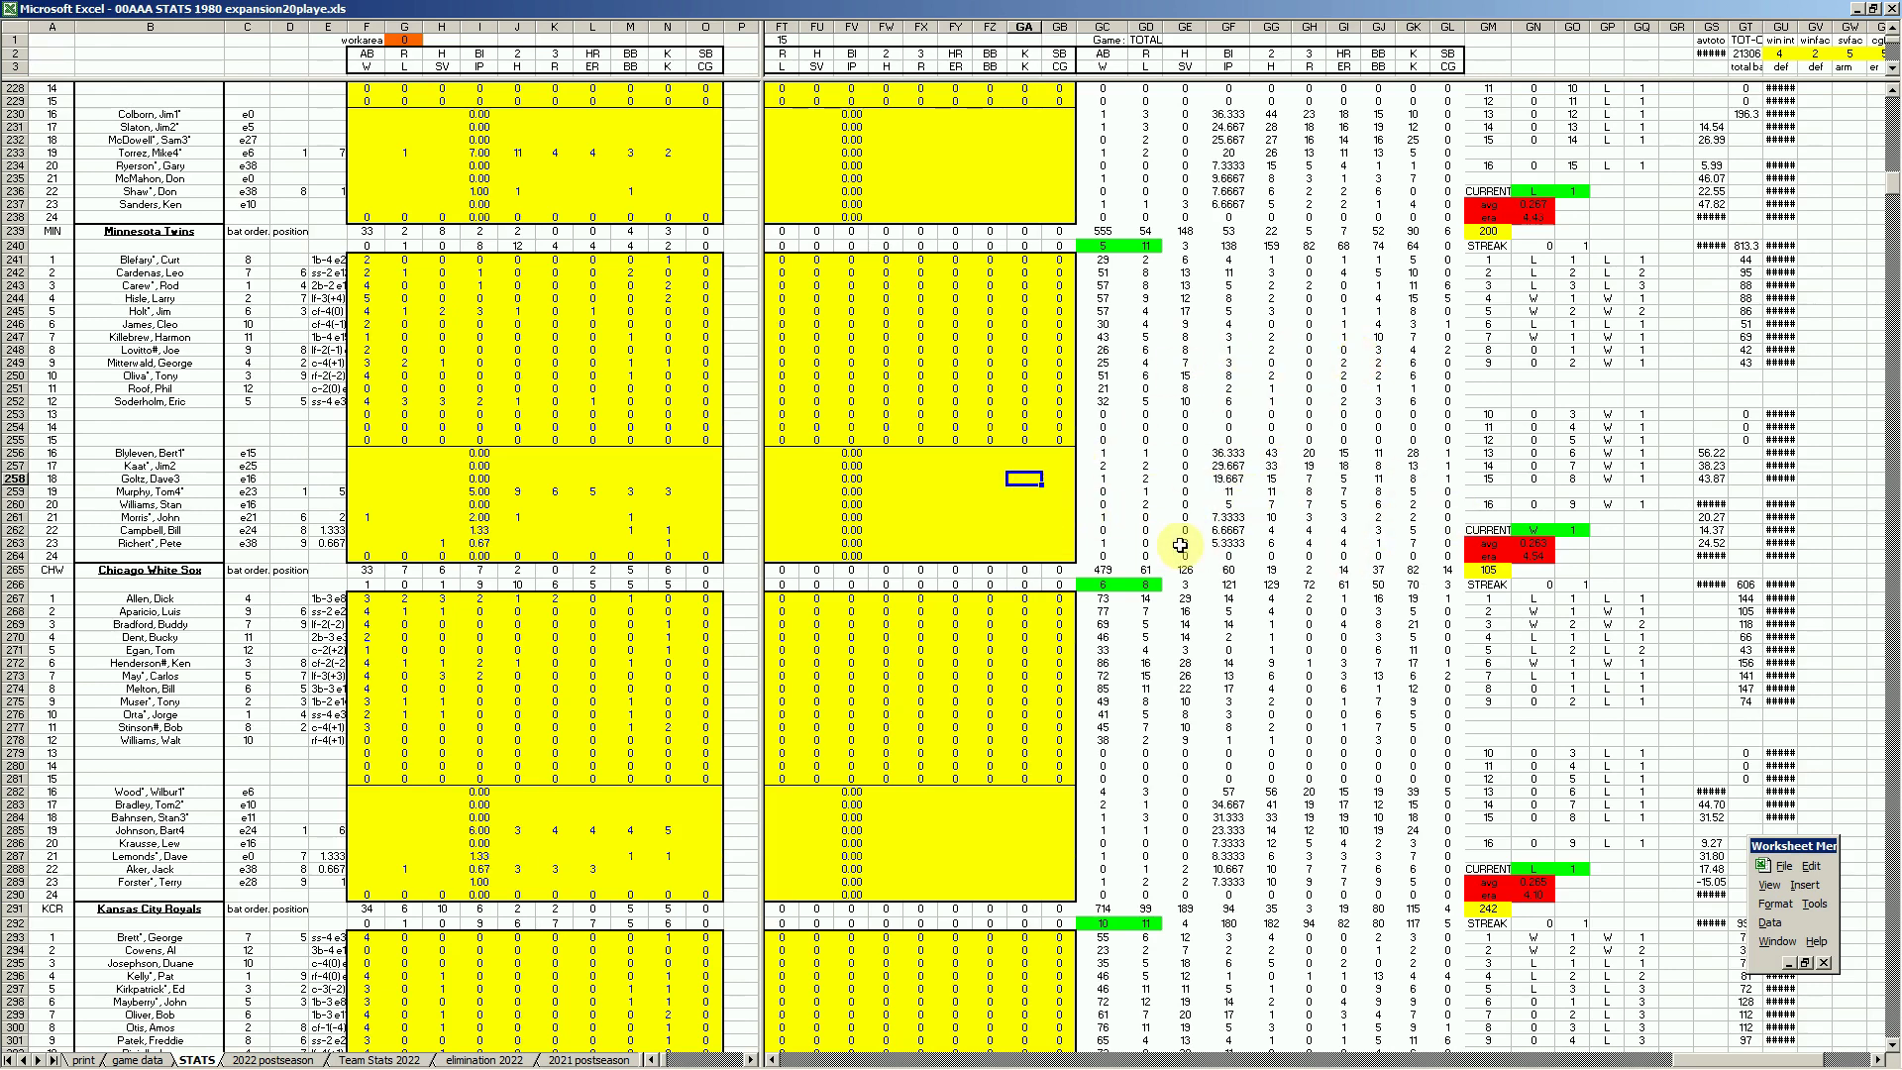
pyautogui.click(985, 519)
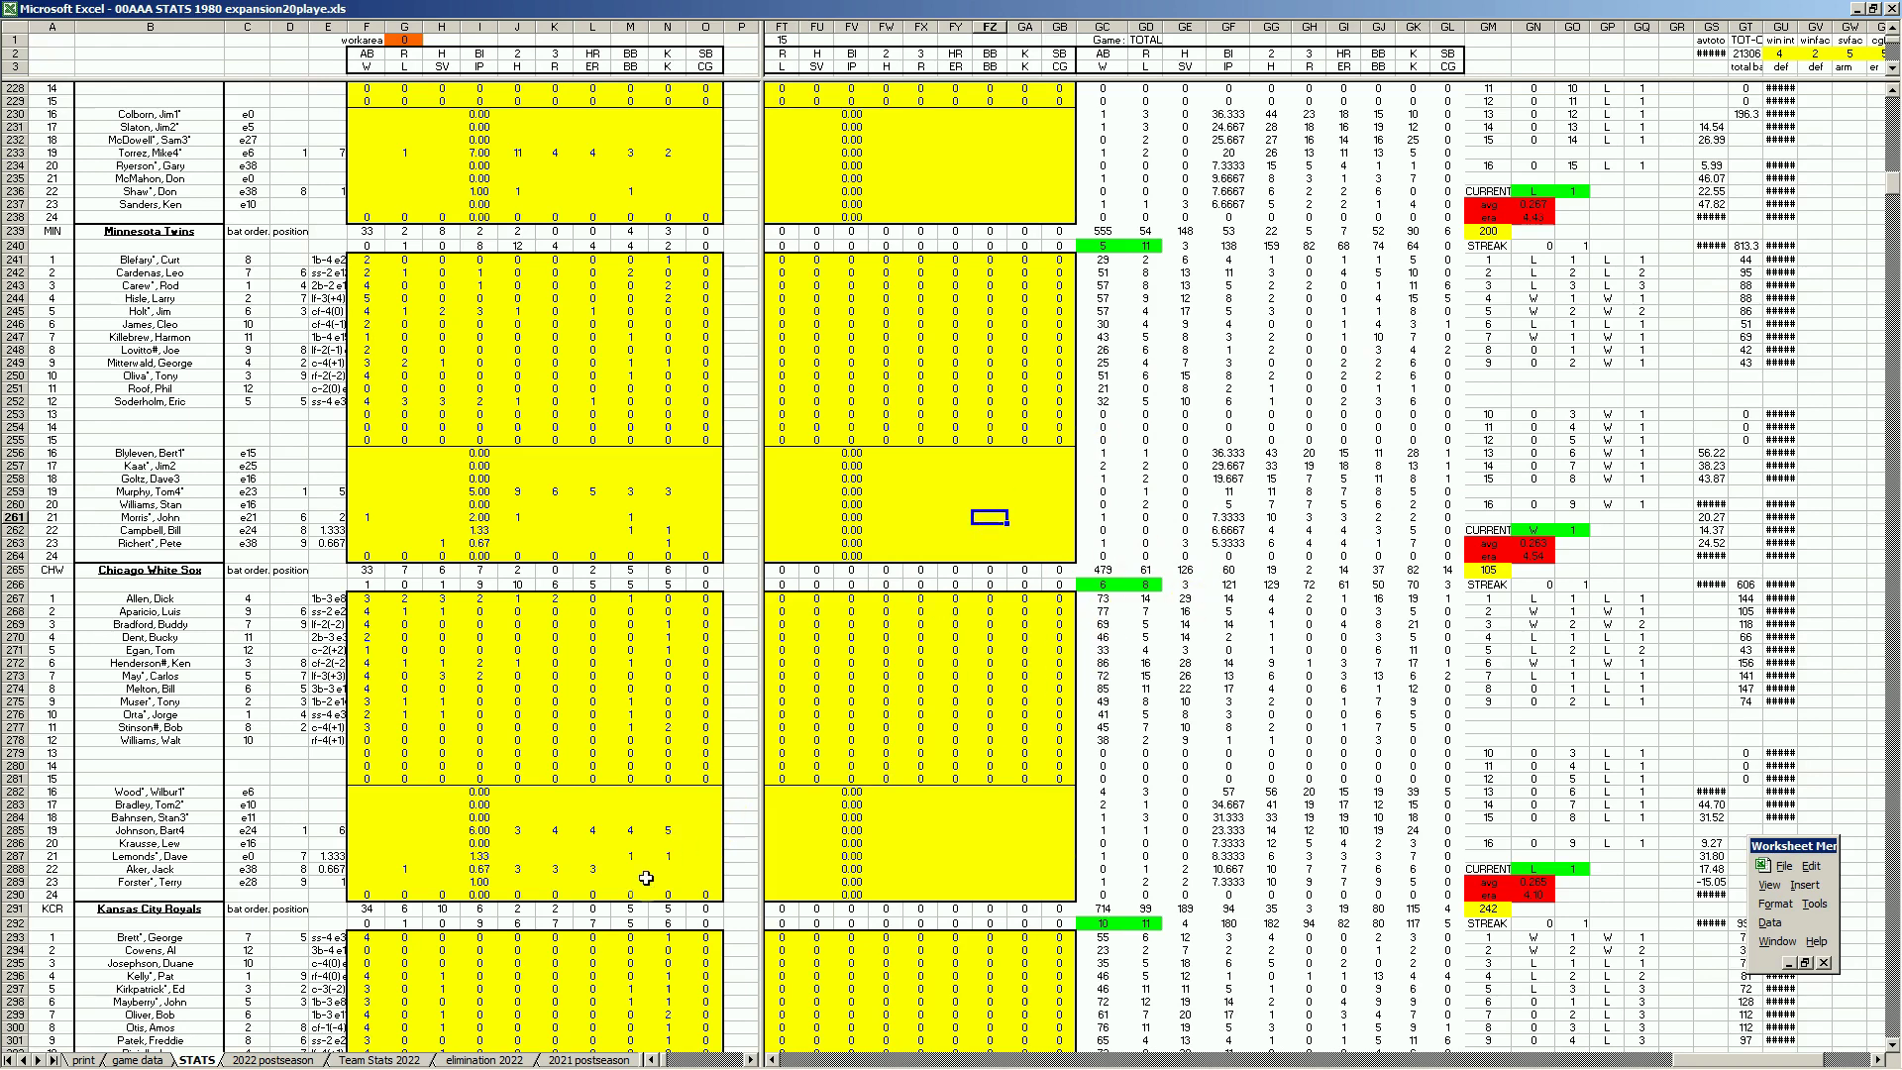
# - Switch to 46minchw.xls and close it without saving the changes
pyautogui.moveTo(545, 1058)
pyautogui.click(256, 1057)
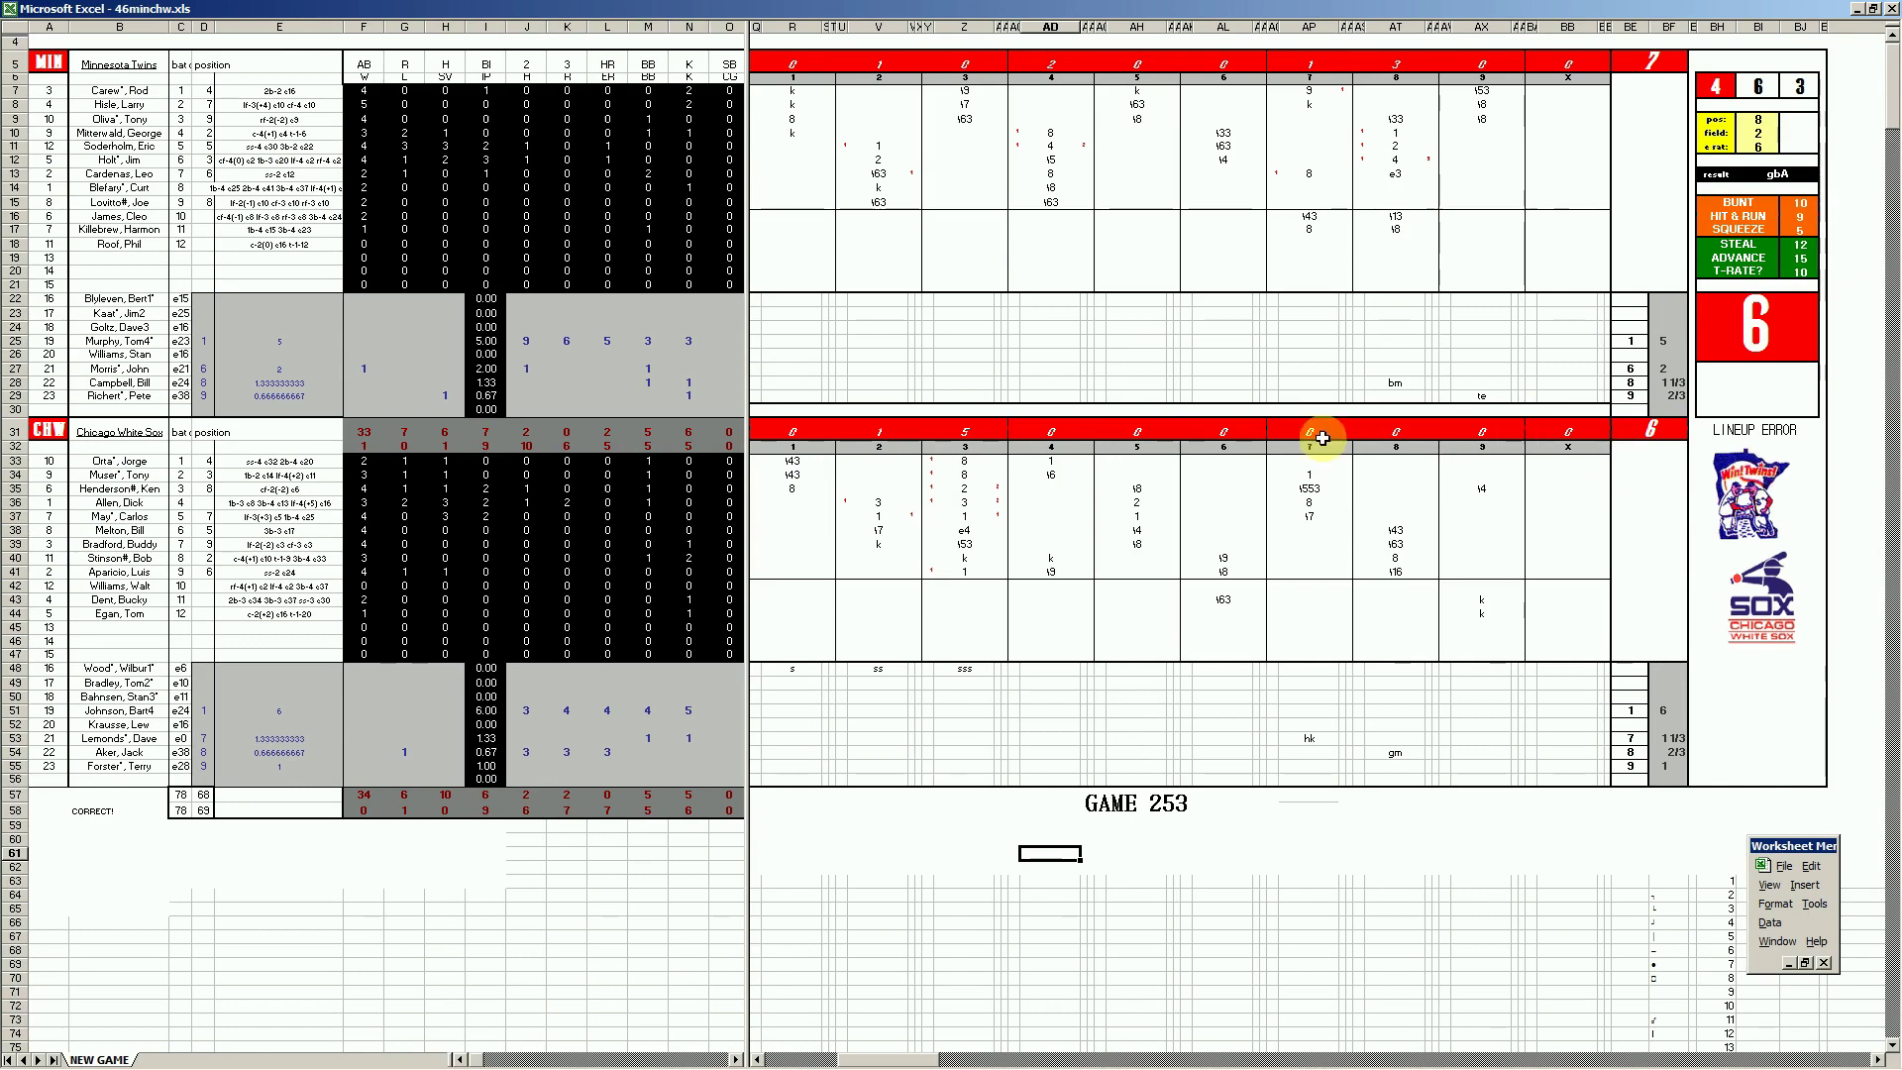
pyautogui.moveTo(626, 1058)
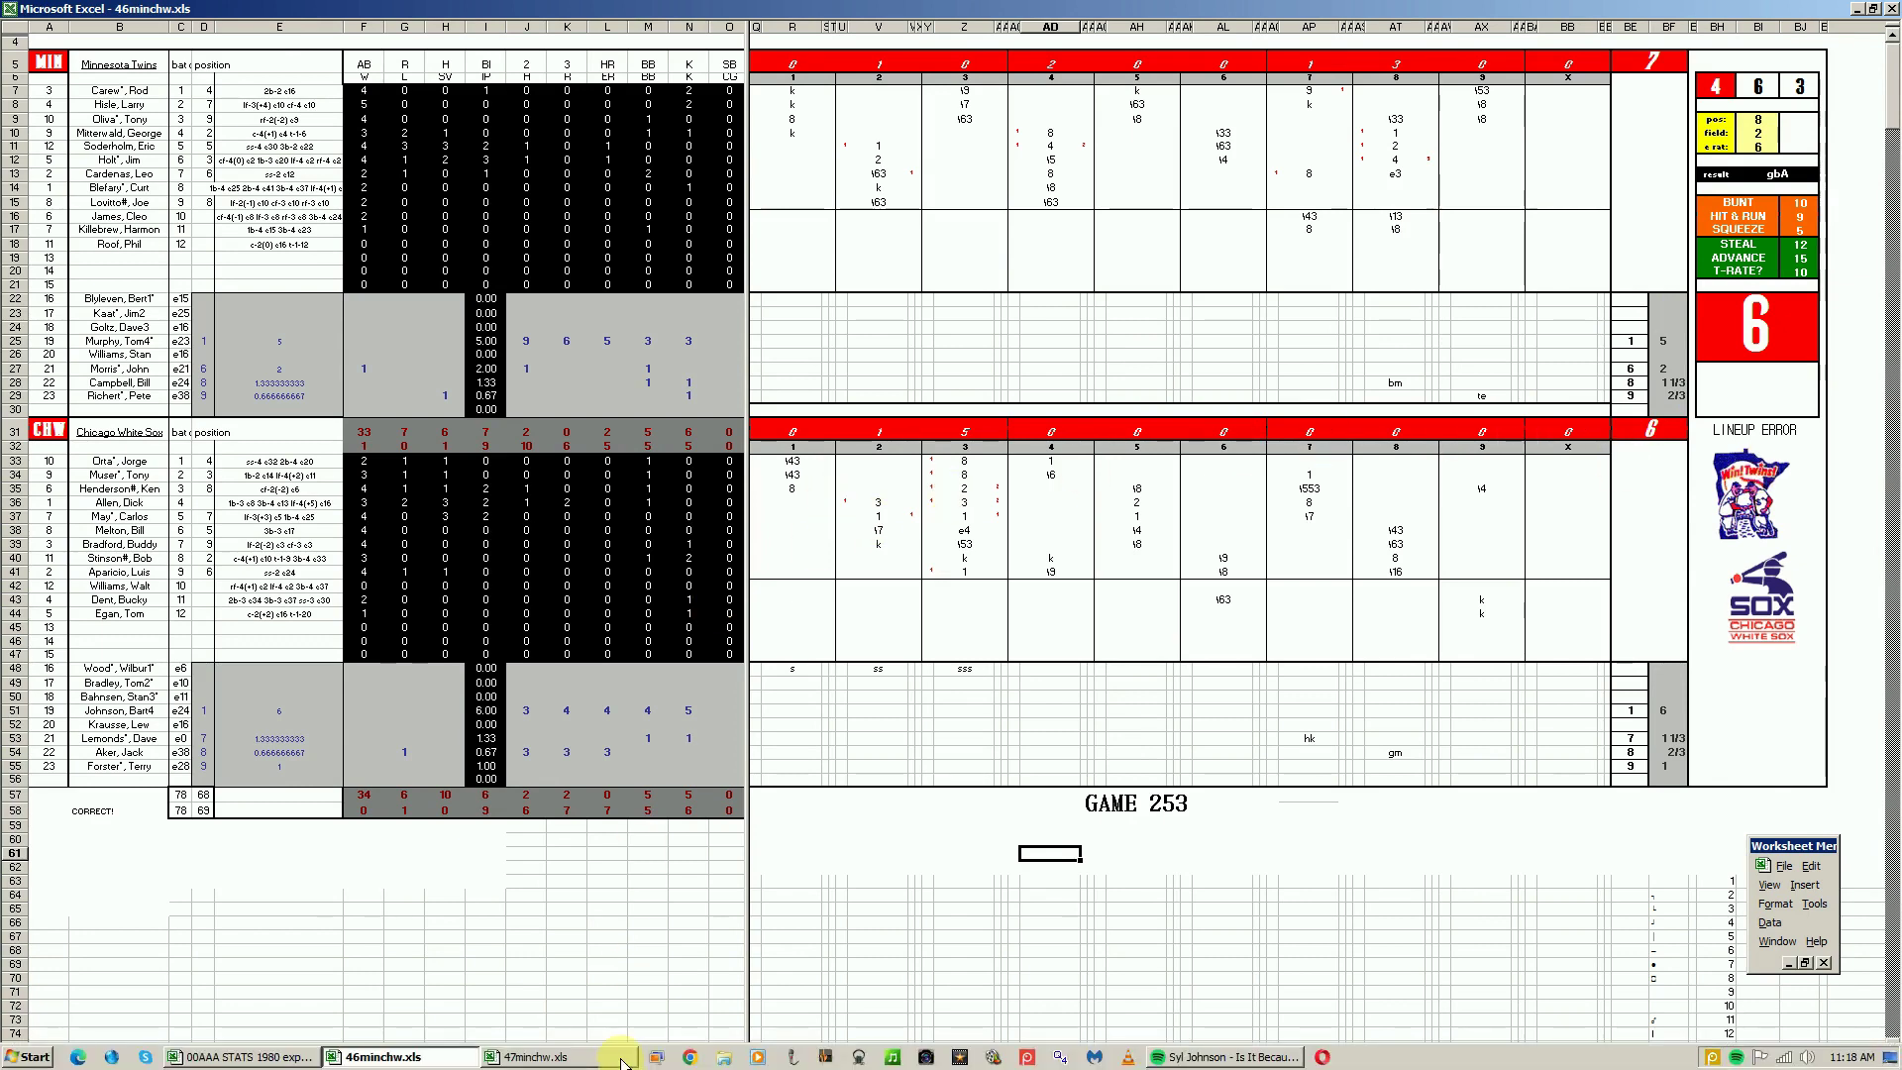
pyautogui.rightClick(402, 1057)
pyautogui.click(406, 1021)
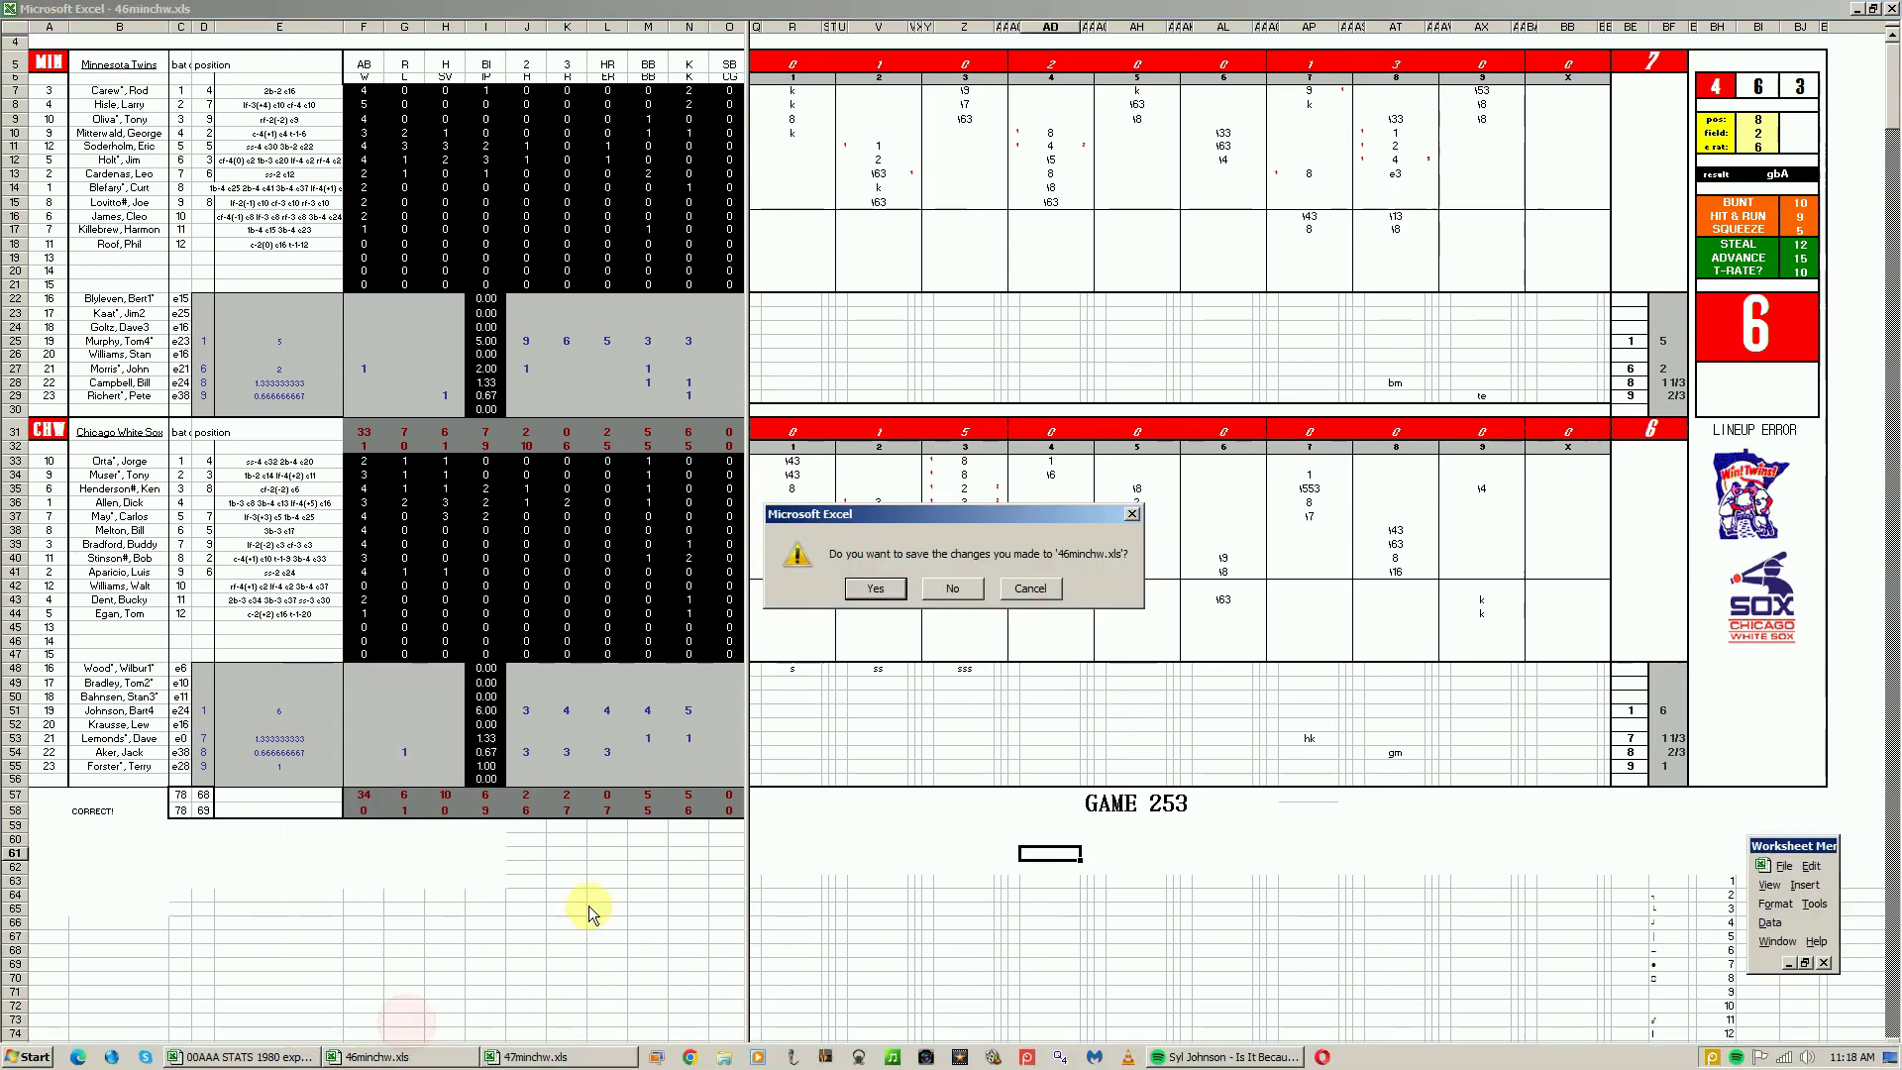
pyautogui.click(952, 589)
# - Switch to 47minchw.xls and examine game 254's White Sox pitching, the White Sox fifth inning and the Twins eighth inning
pyautogui.click(417, 1058)
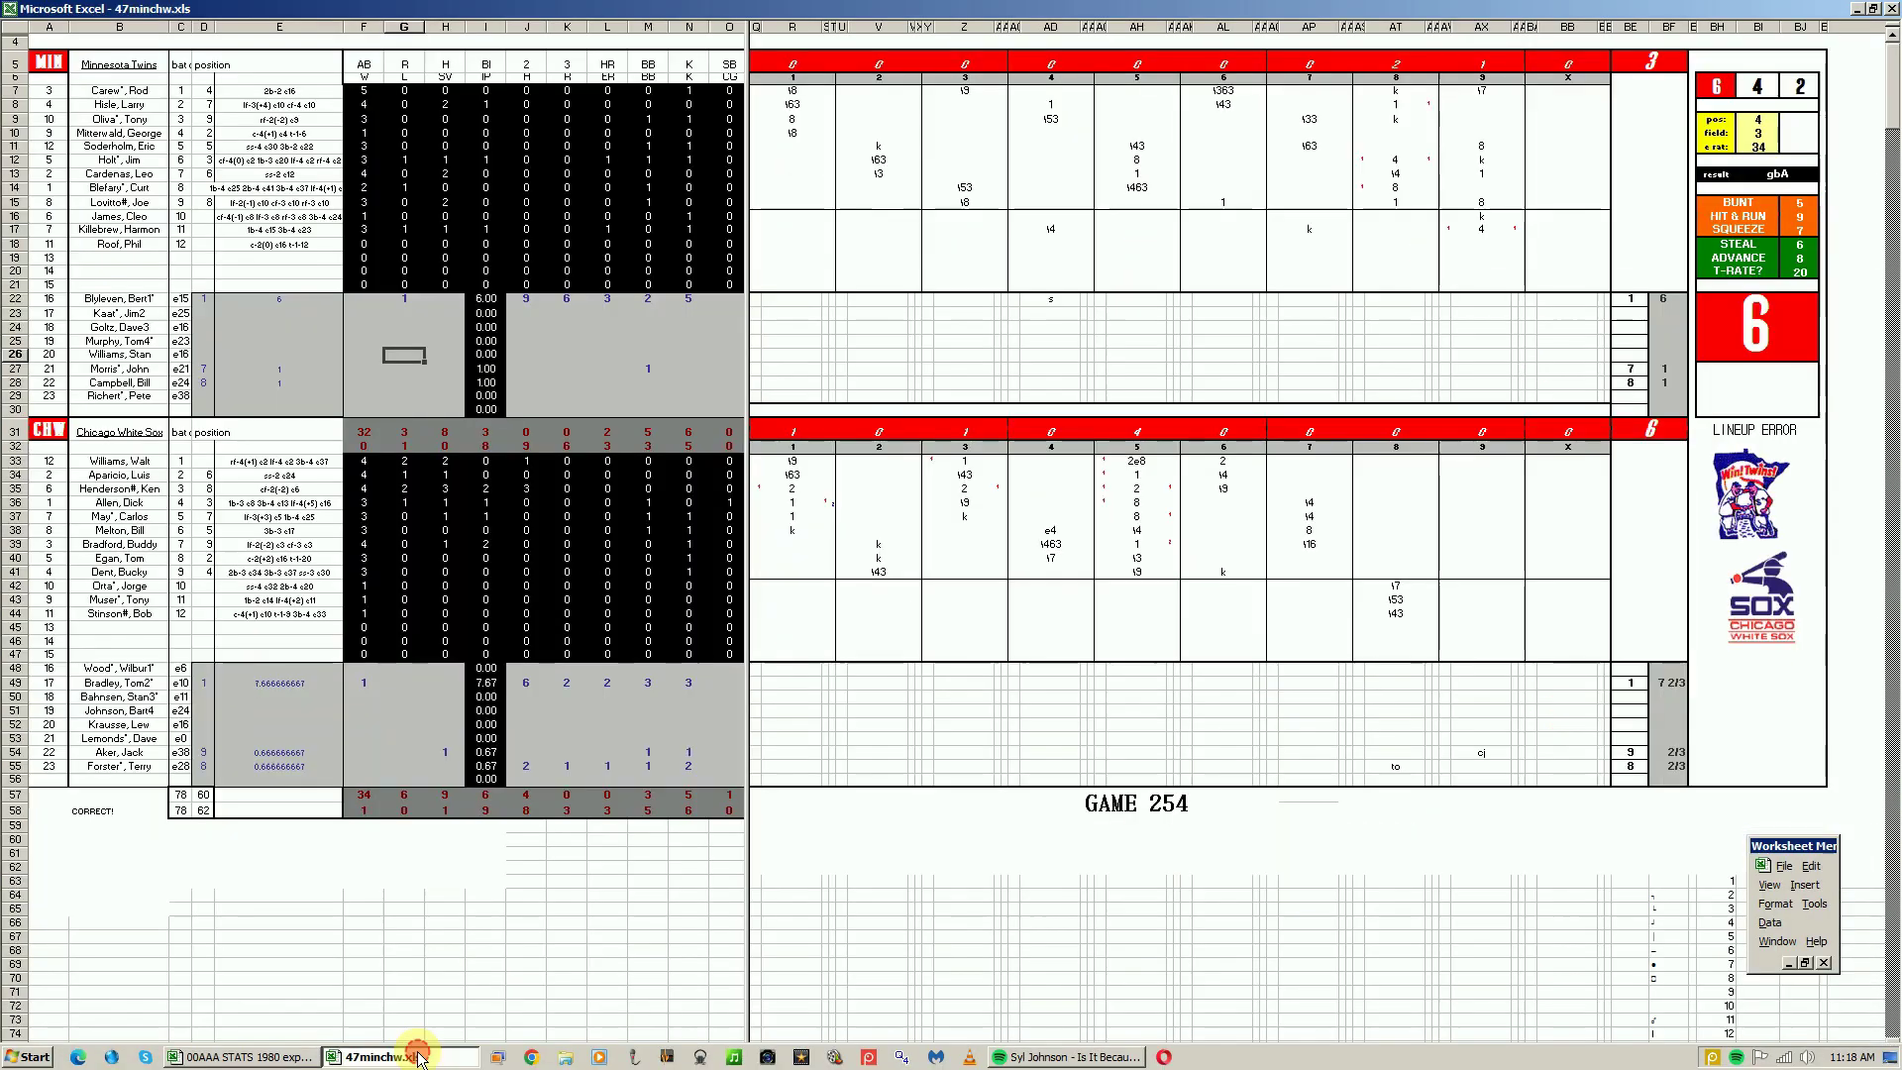
pyautogui.click(163, 684)
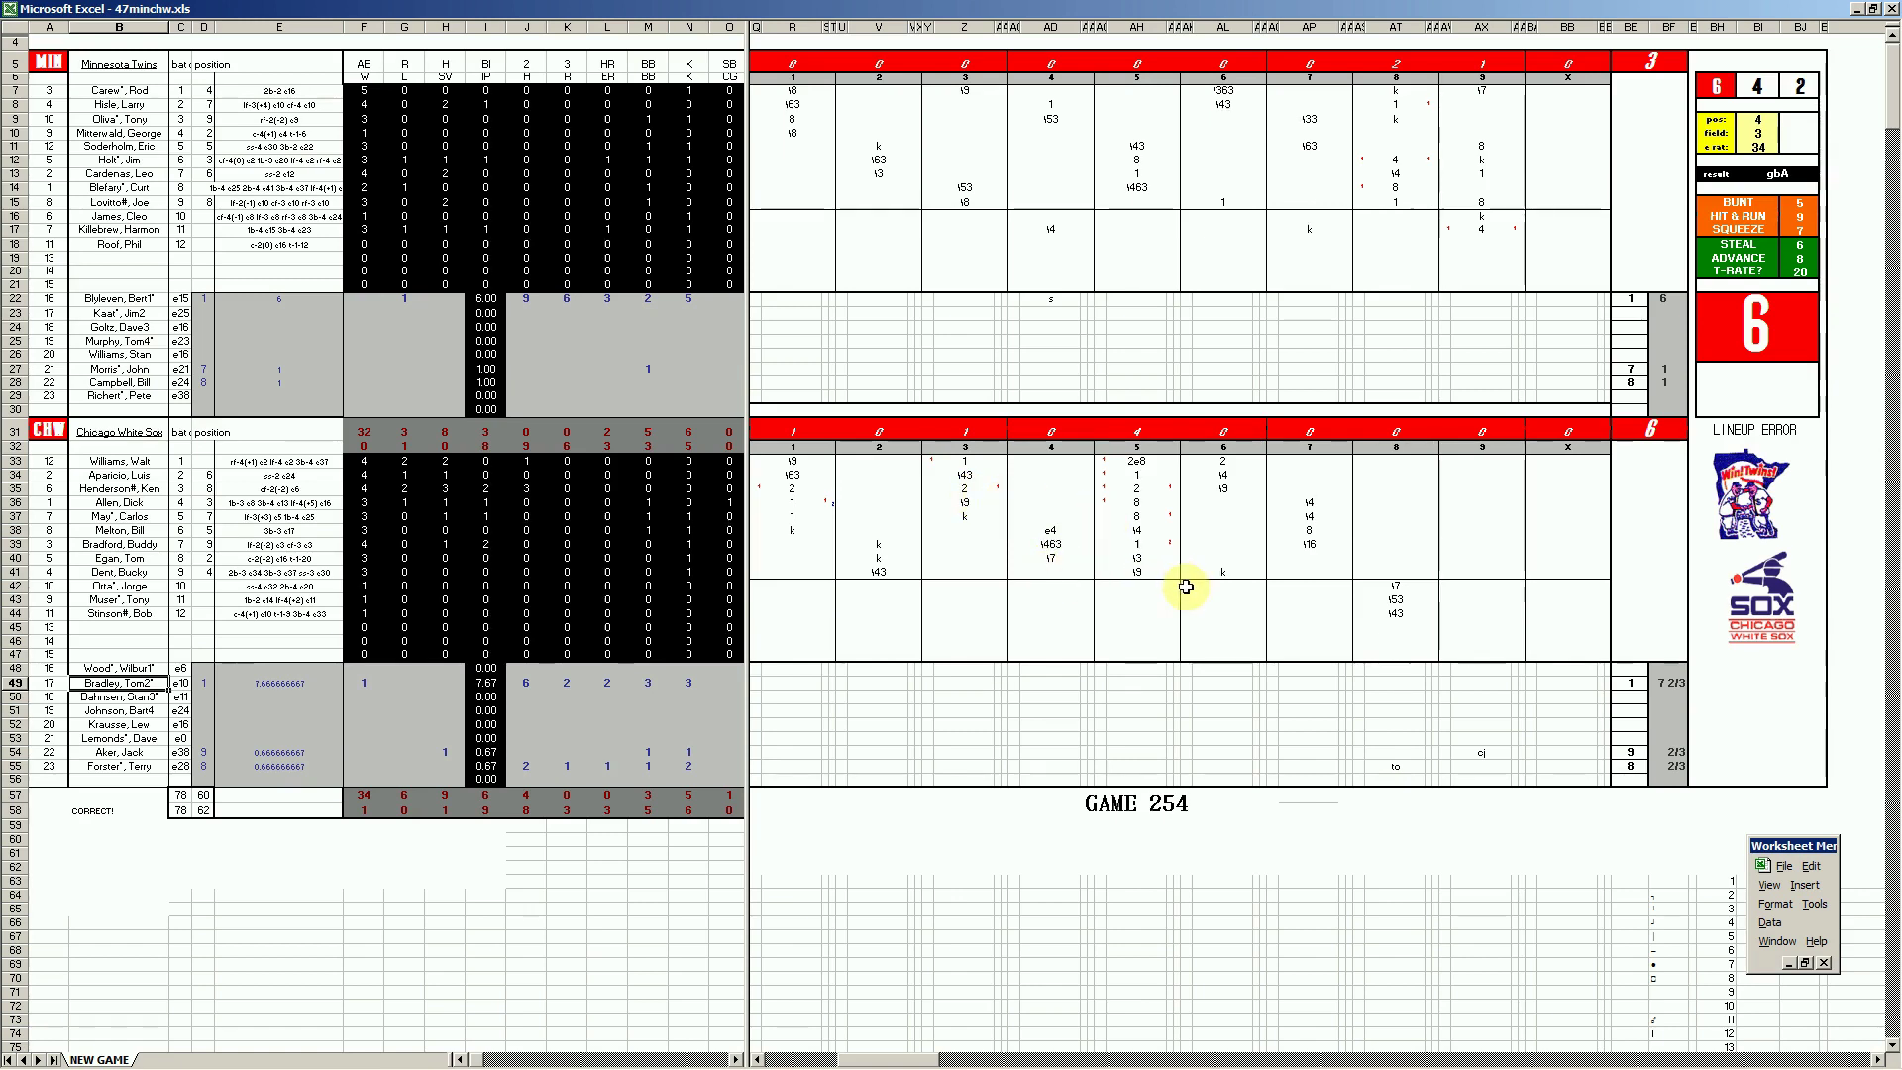
pyautogui.click(1140, 460)
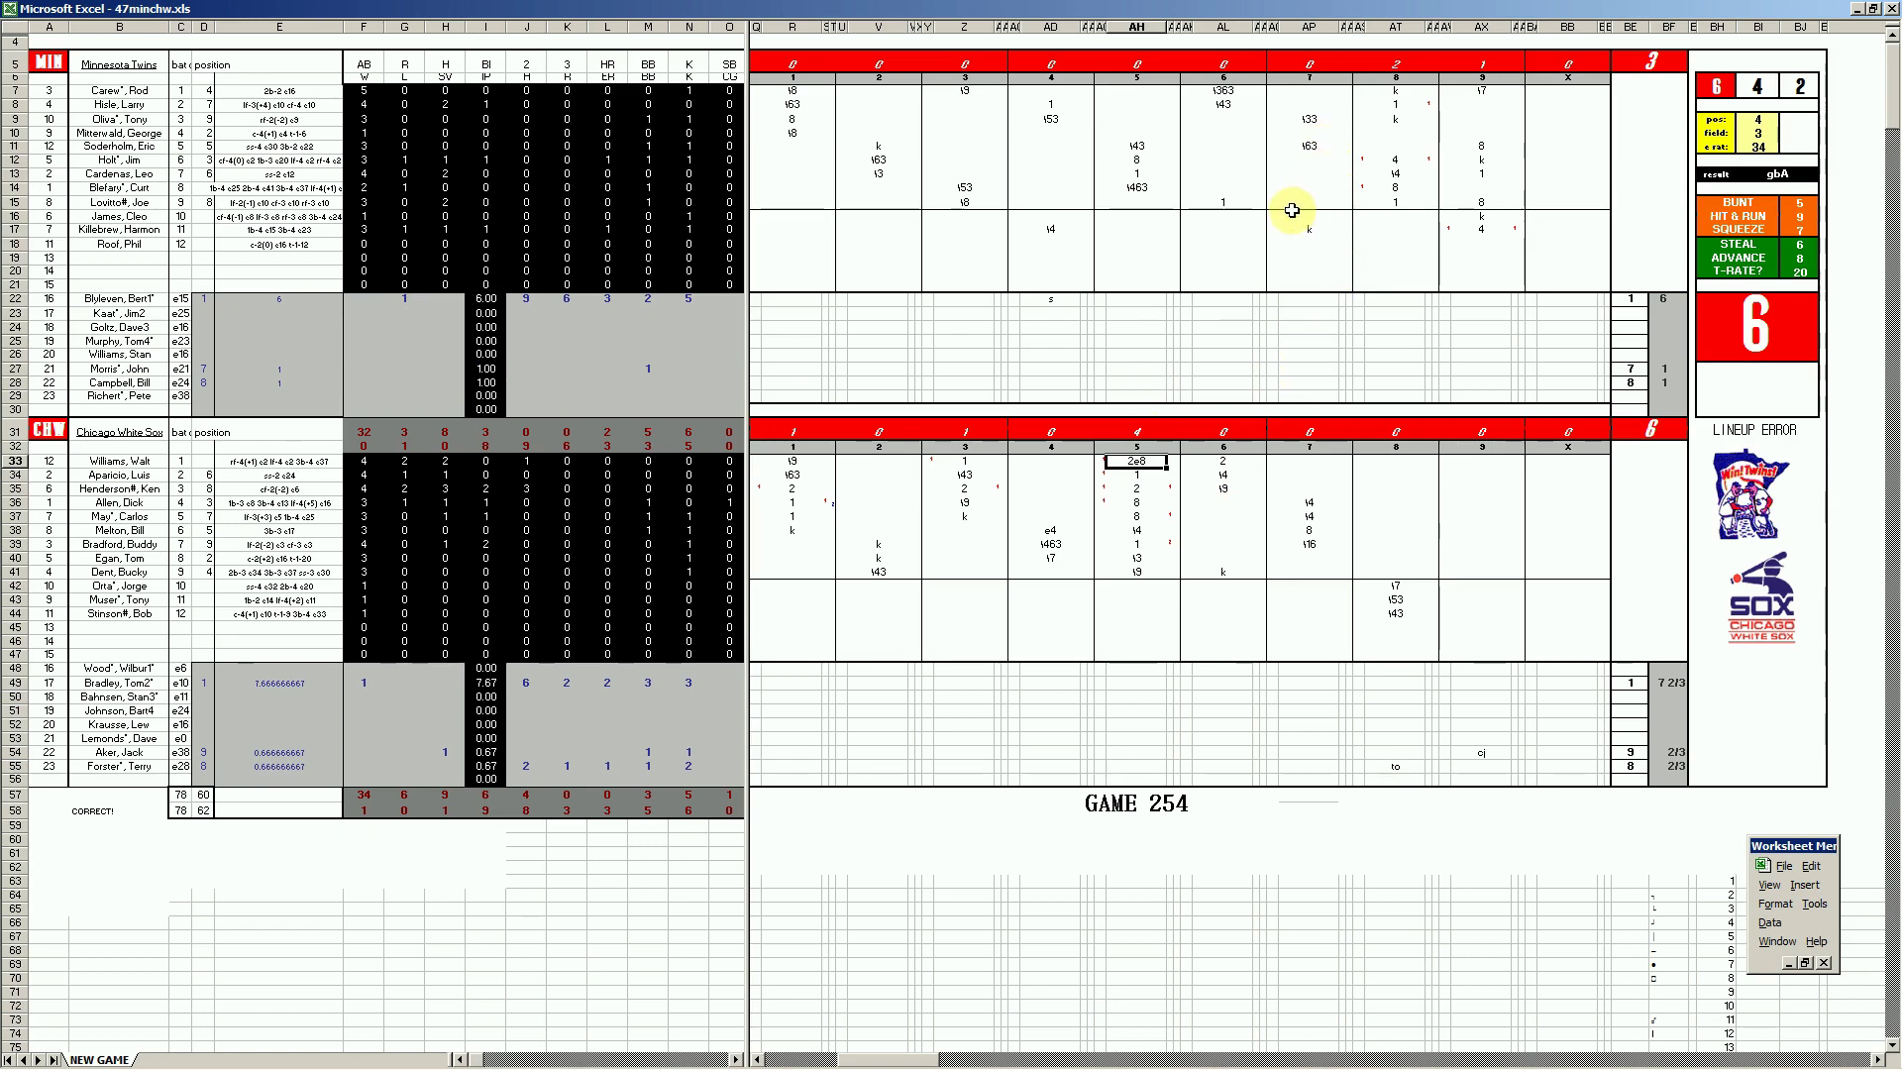
pyautogui.click(1399, 161)
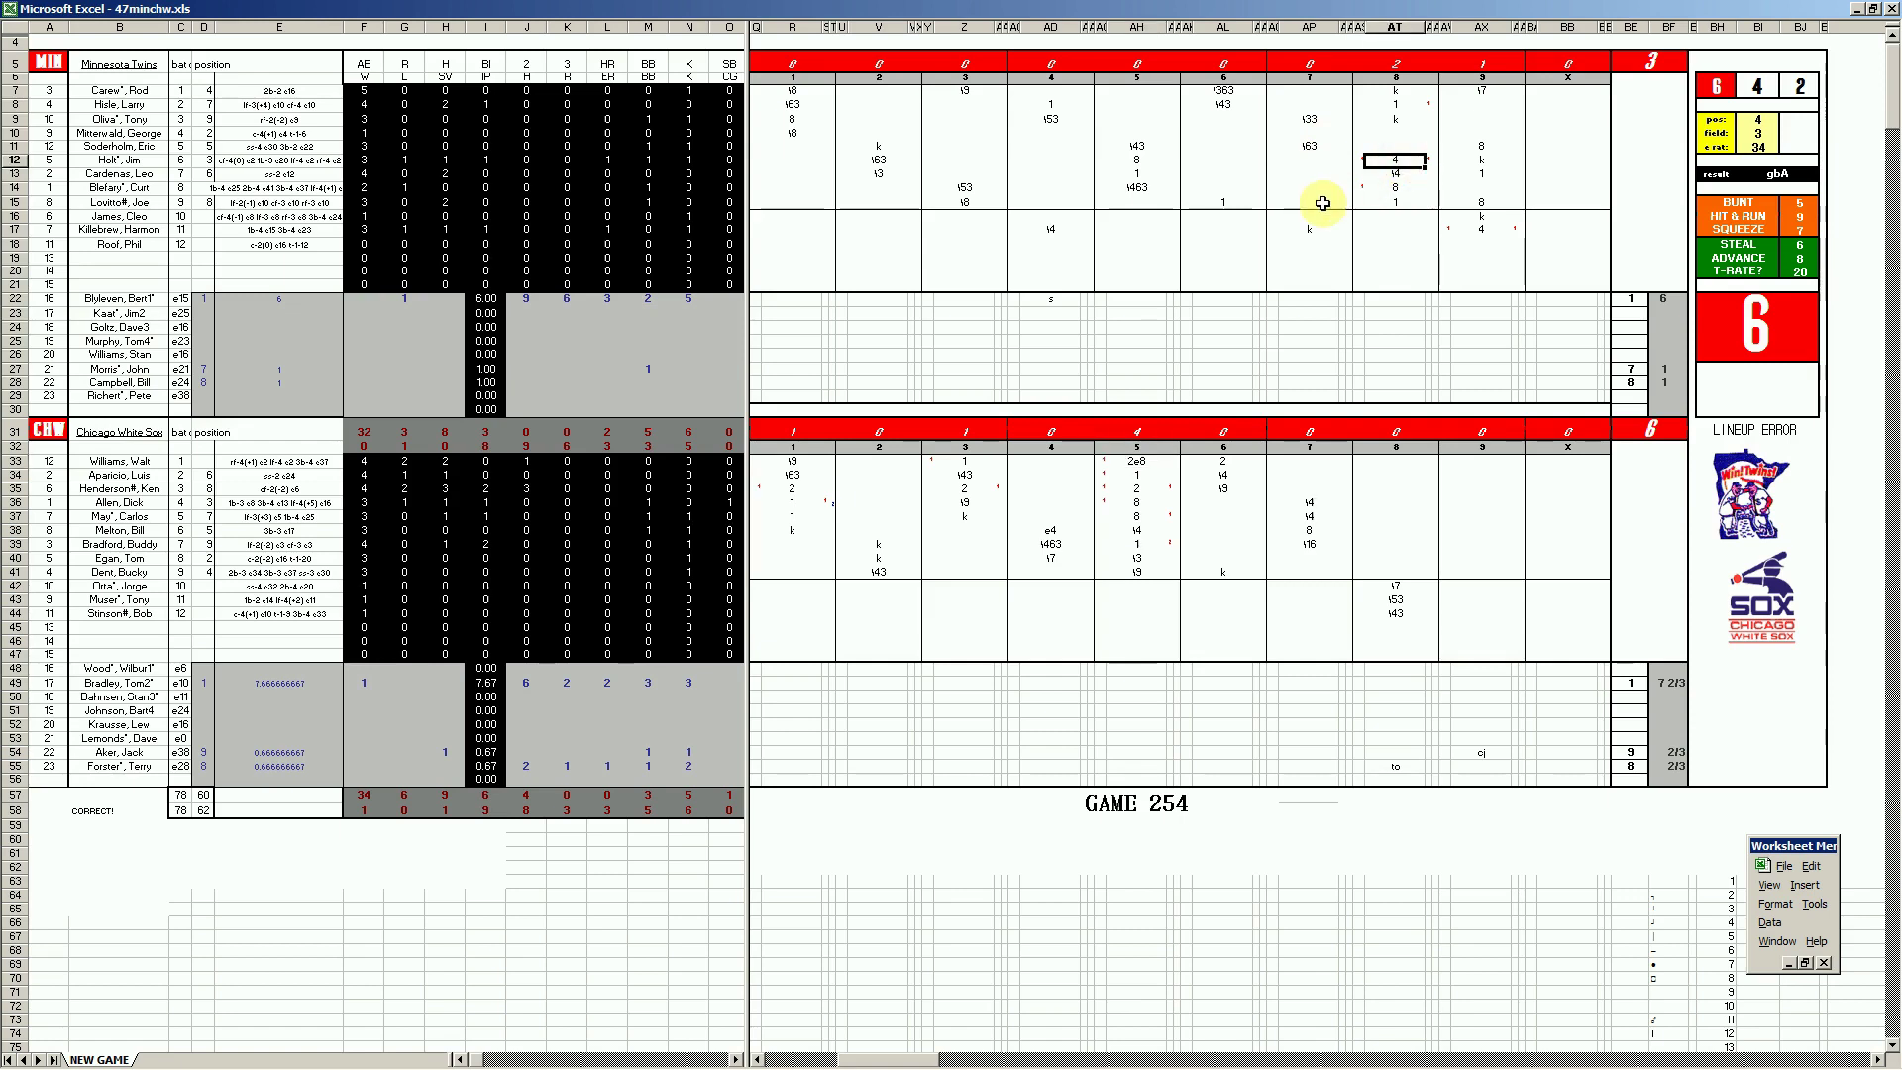
pyautogui.click(1400, 173)
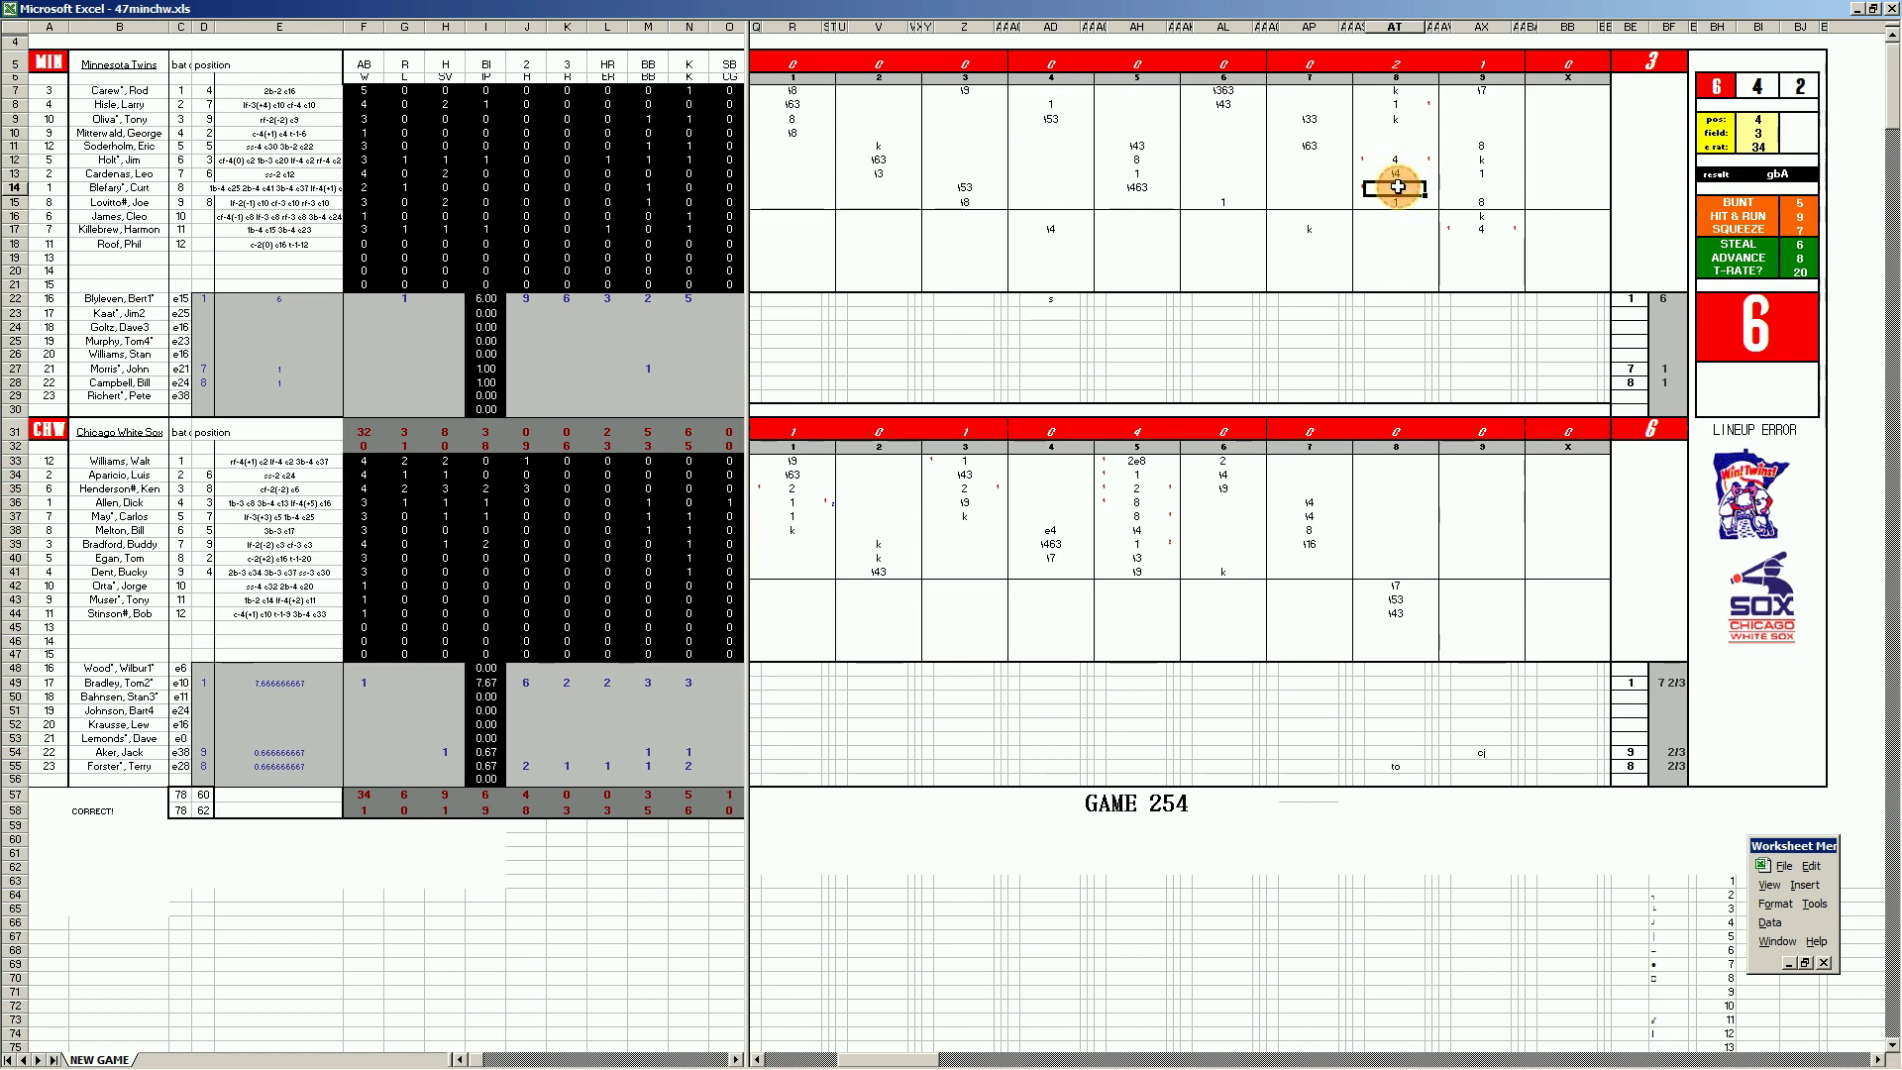
# - Examine the Twins batters' remaining eighth-inning results in game 254, together with the White Sox relief pitcher's entry for that inning
pyautogui.click(1402, 201)
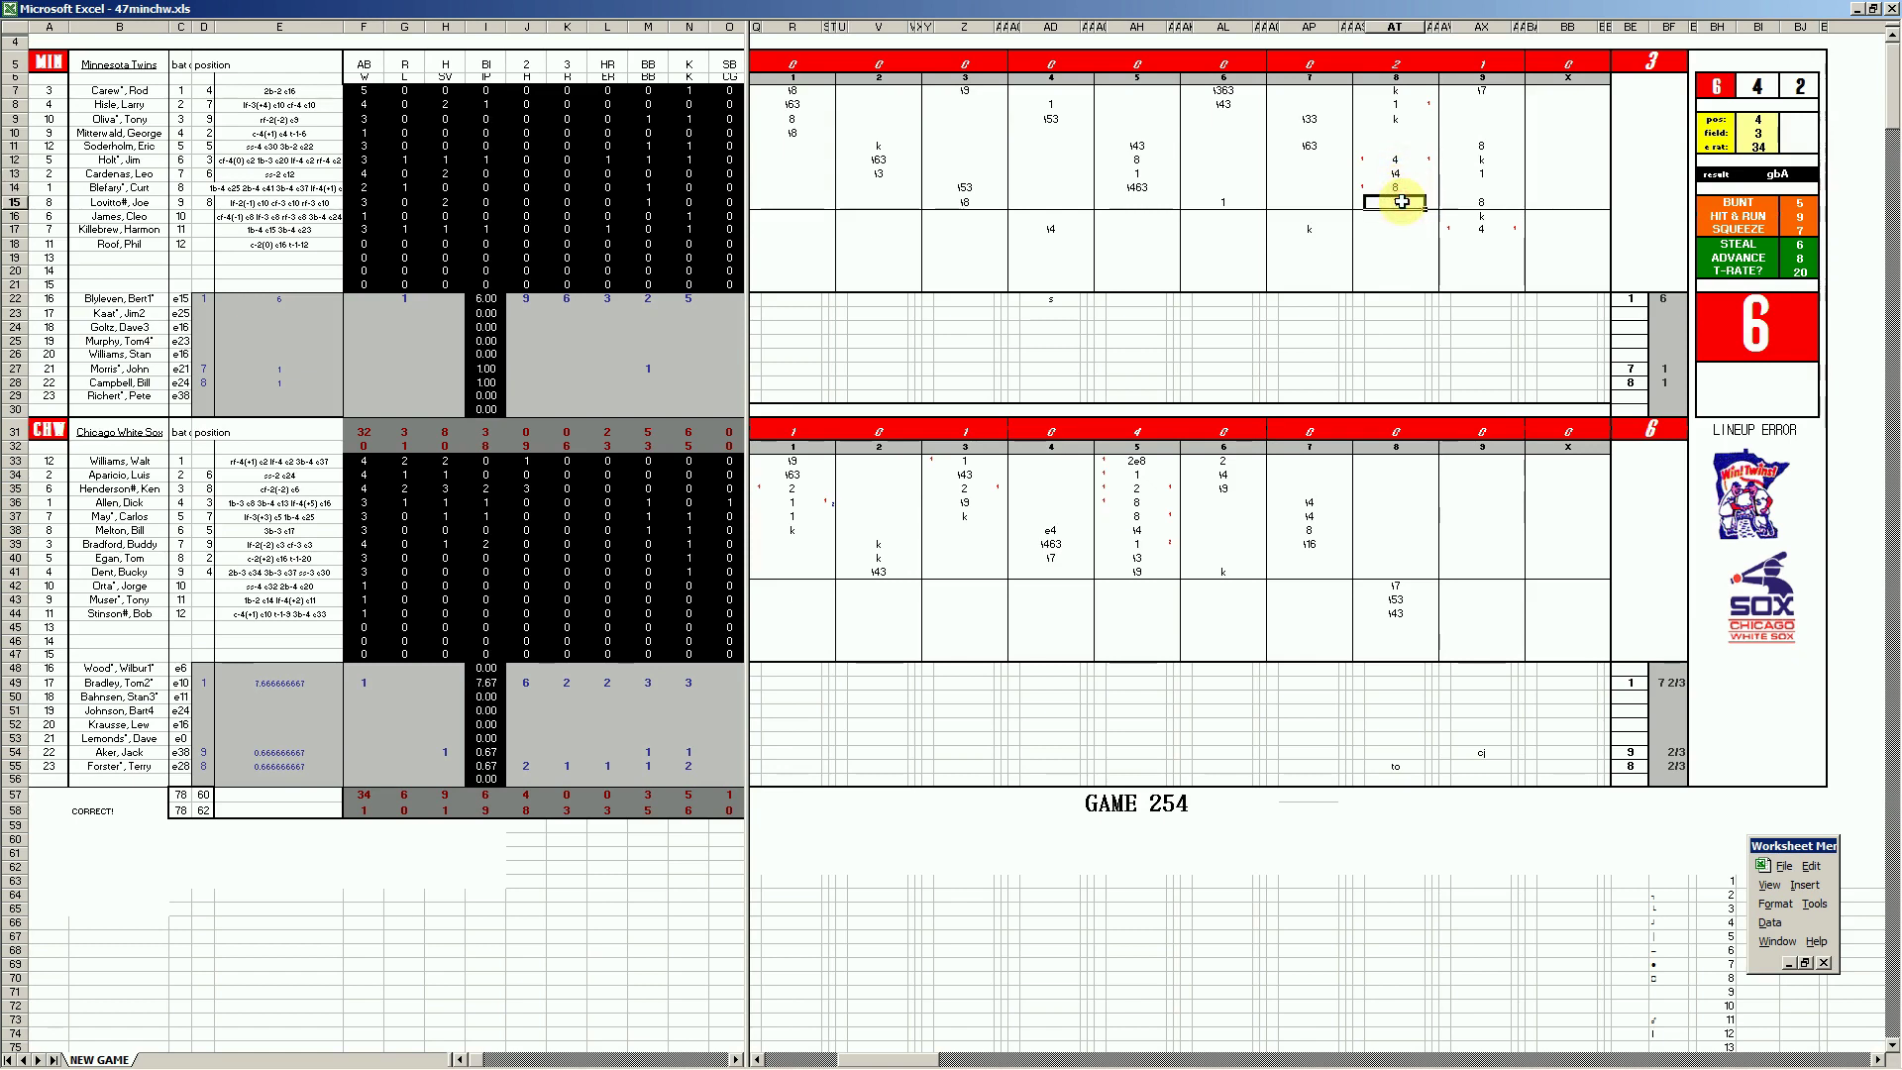
pyautogui.click(1400, 91)
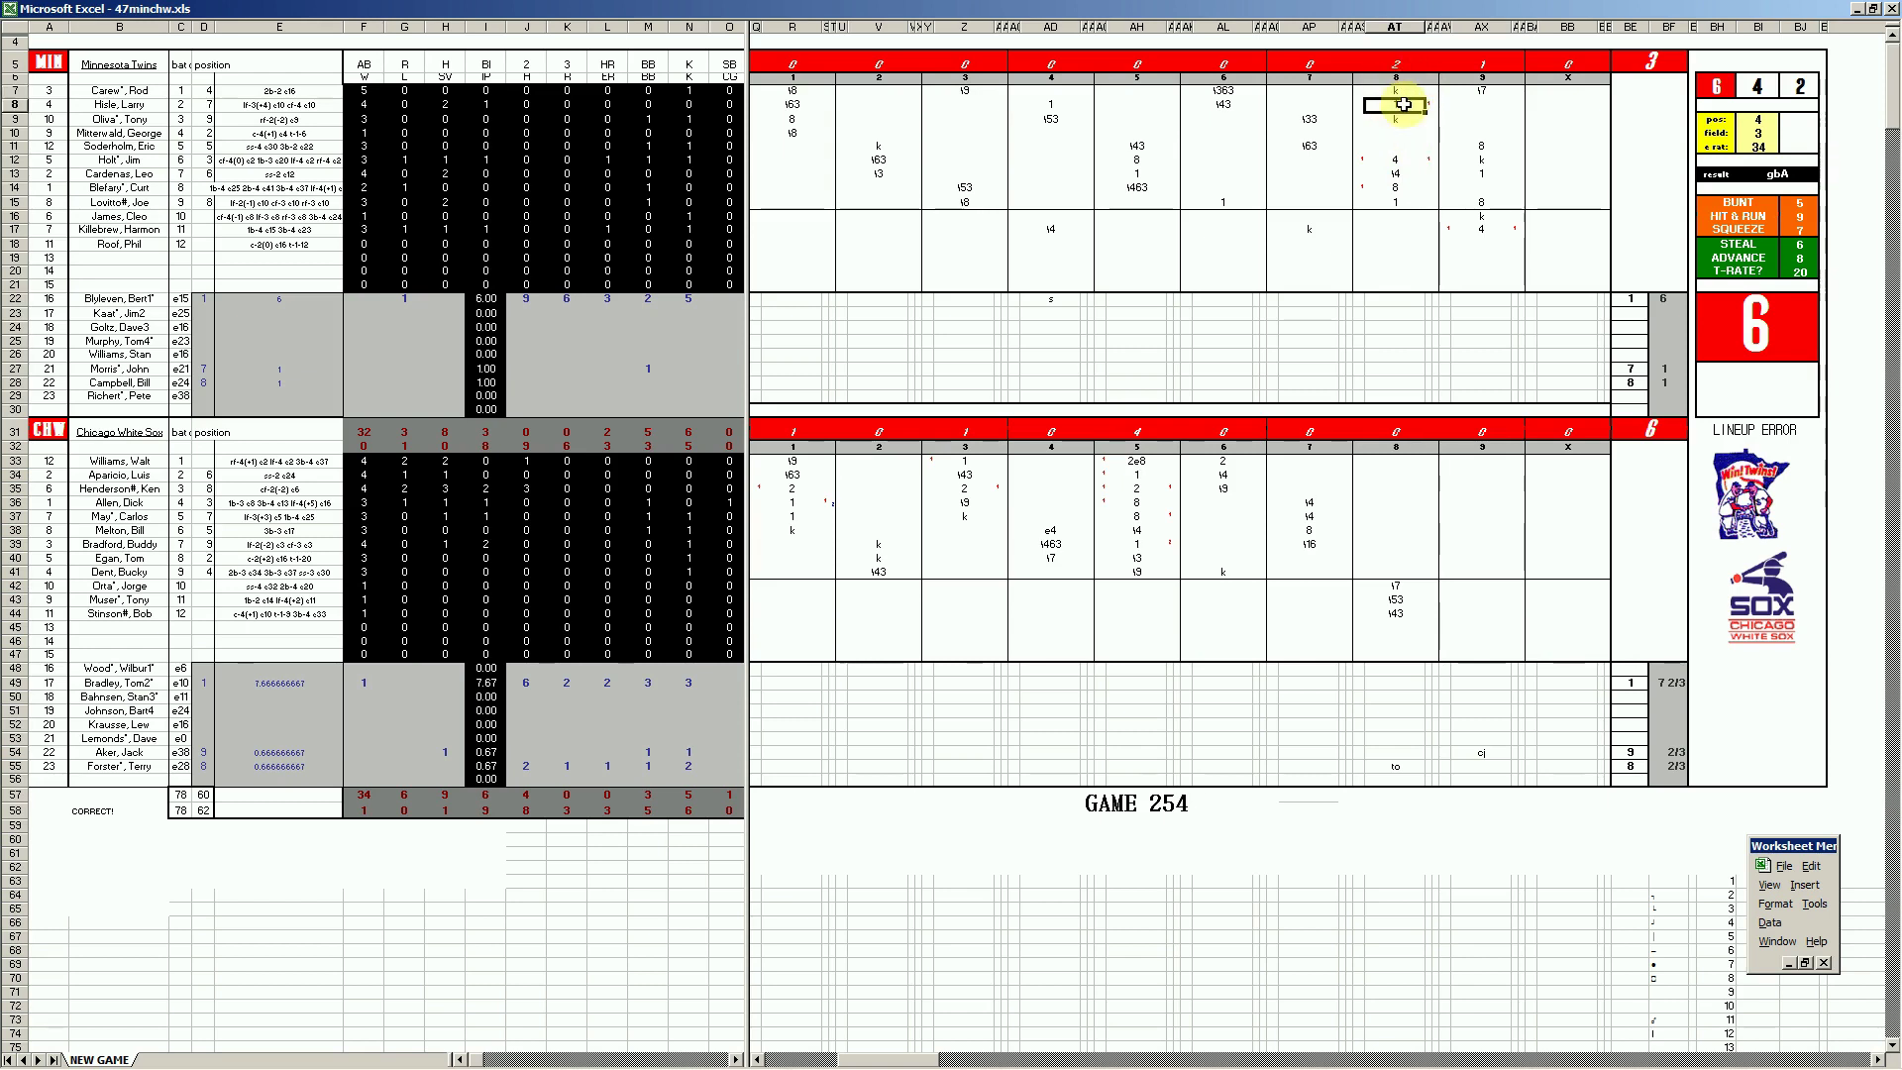
pyautogui.click(1394, 761)
pyautogui.click(1412, 124)
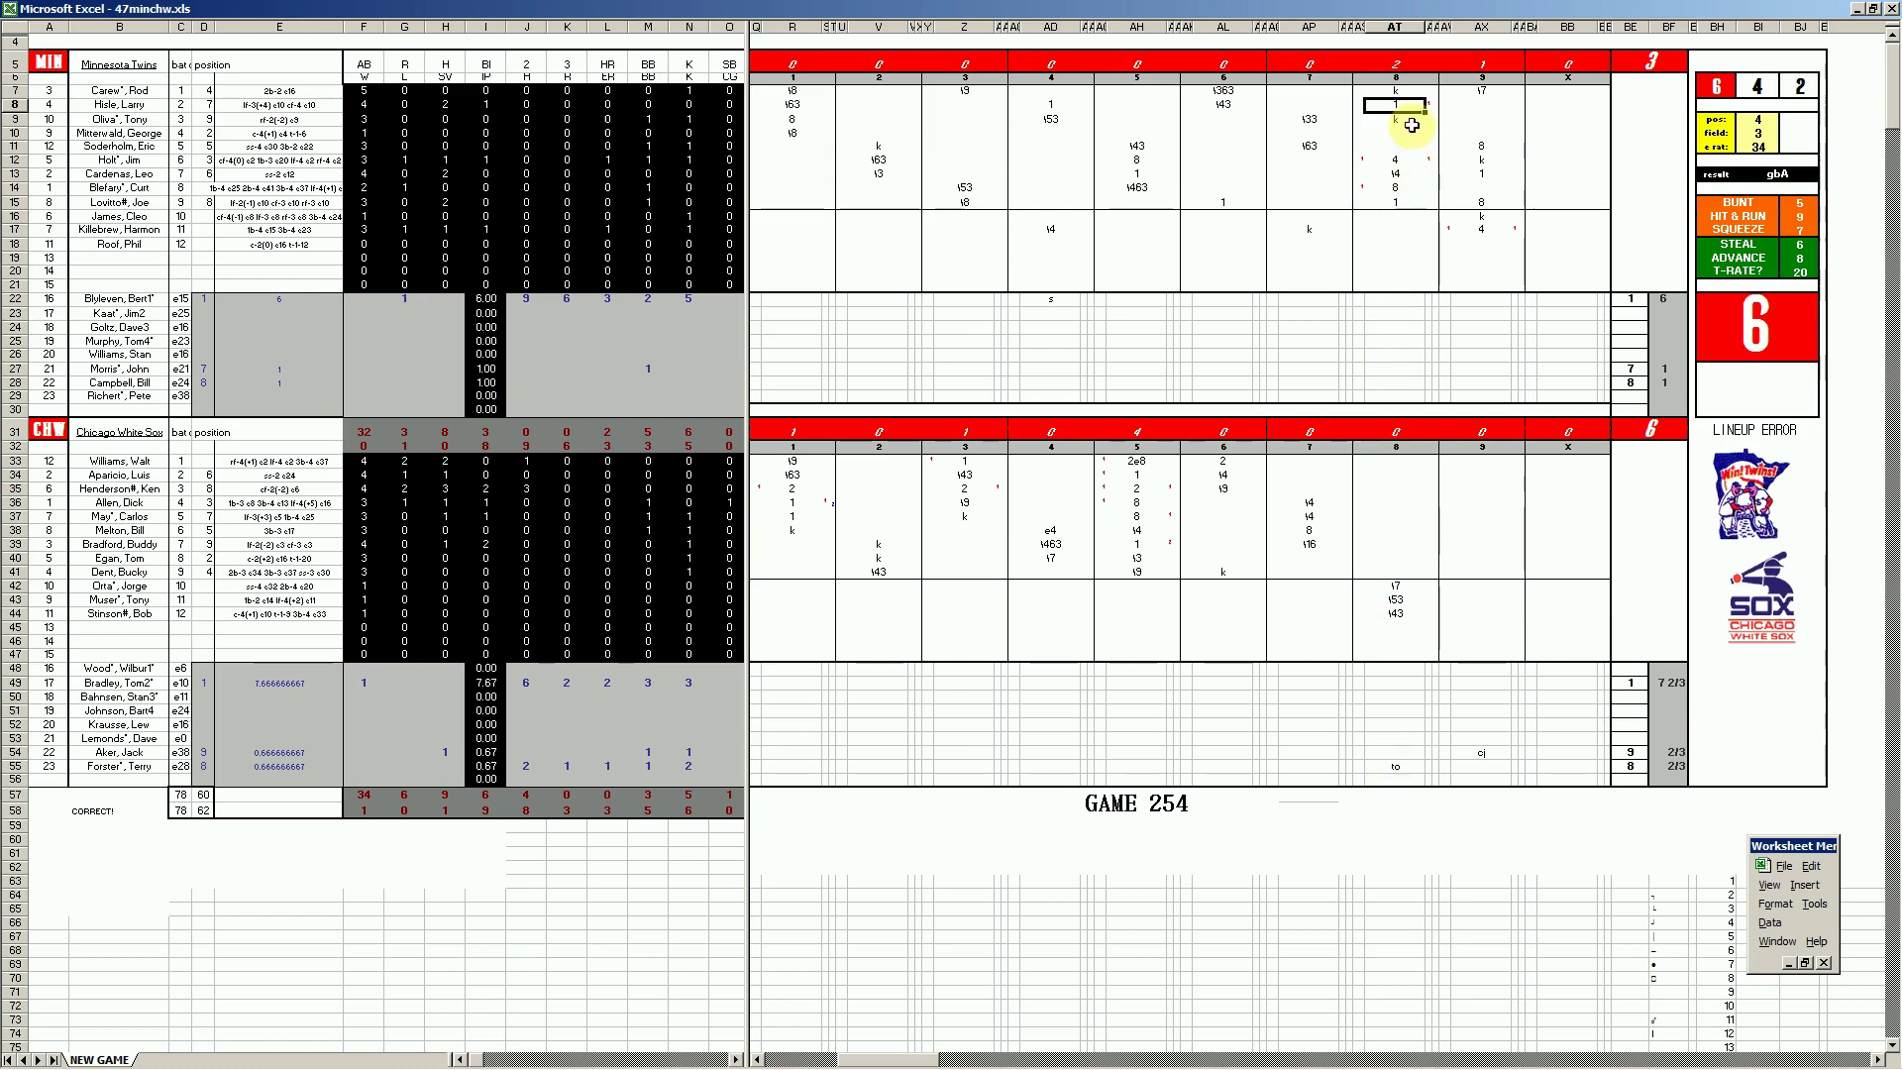
pyautogui.click(1377, 168)
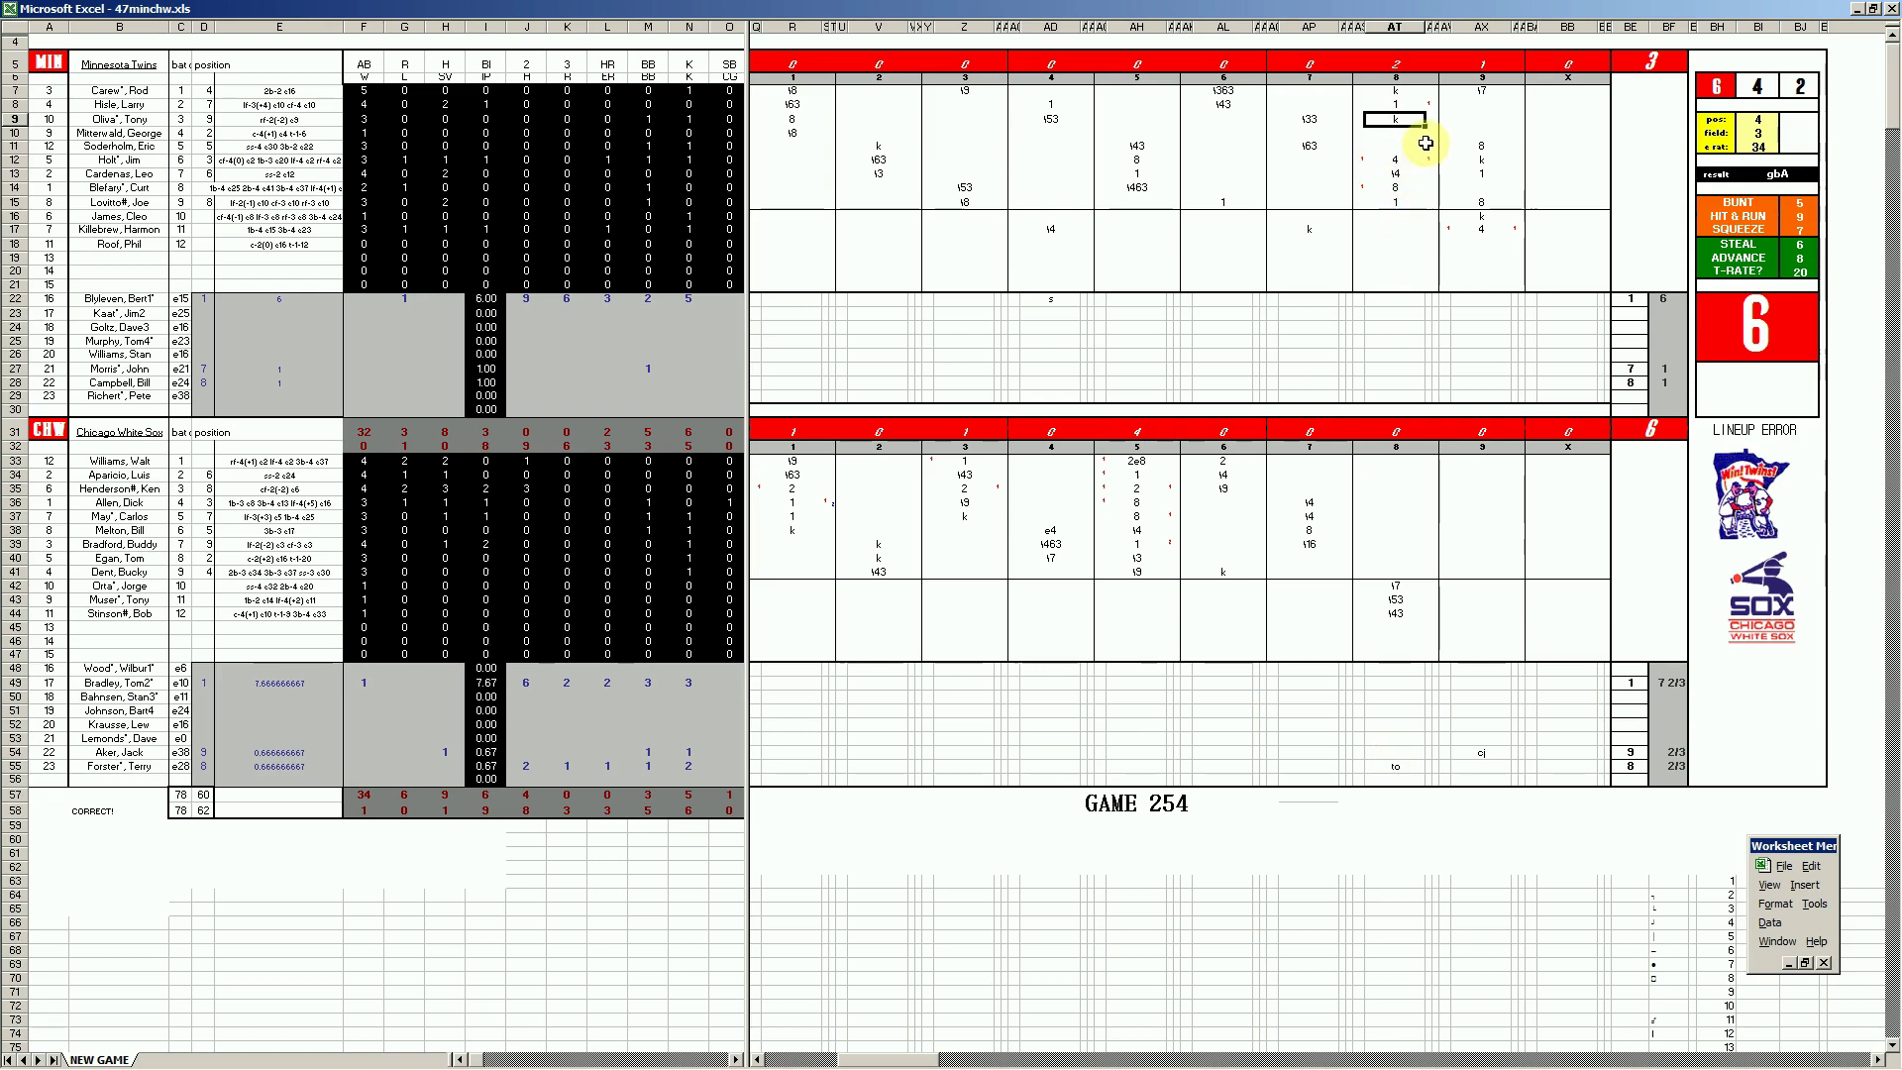
# - Examine the Twins batters' ninth-inning results in game 254, from the pinch hitters back to the leadoff hitter
pyautogui.click(1490, 230)
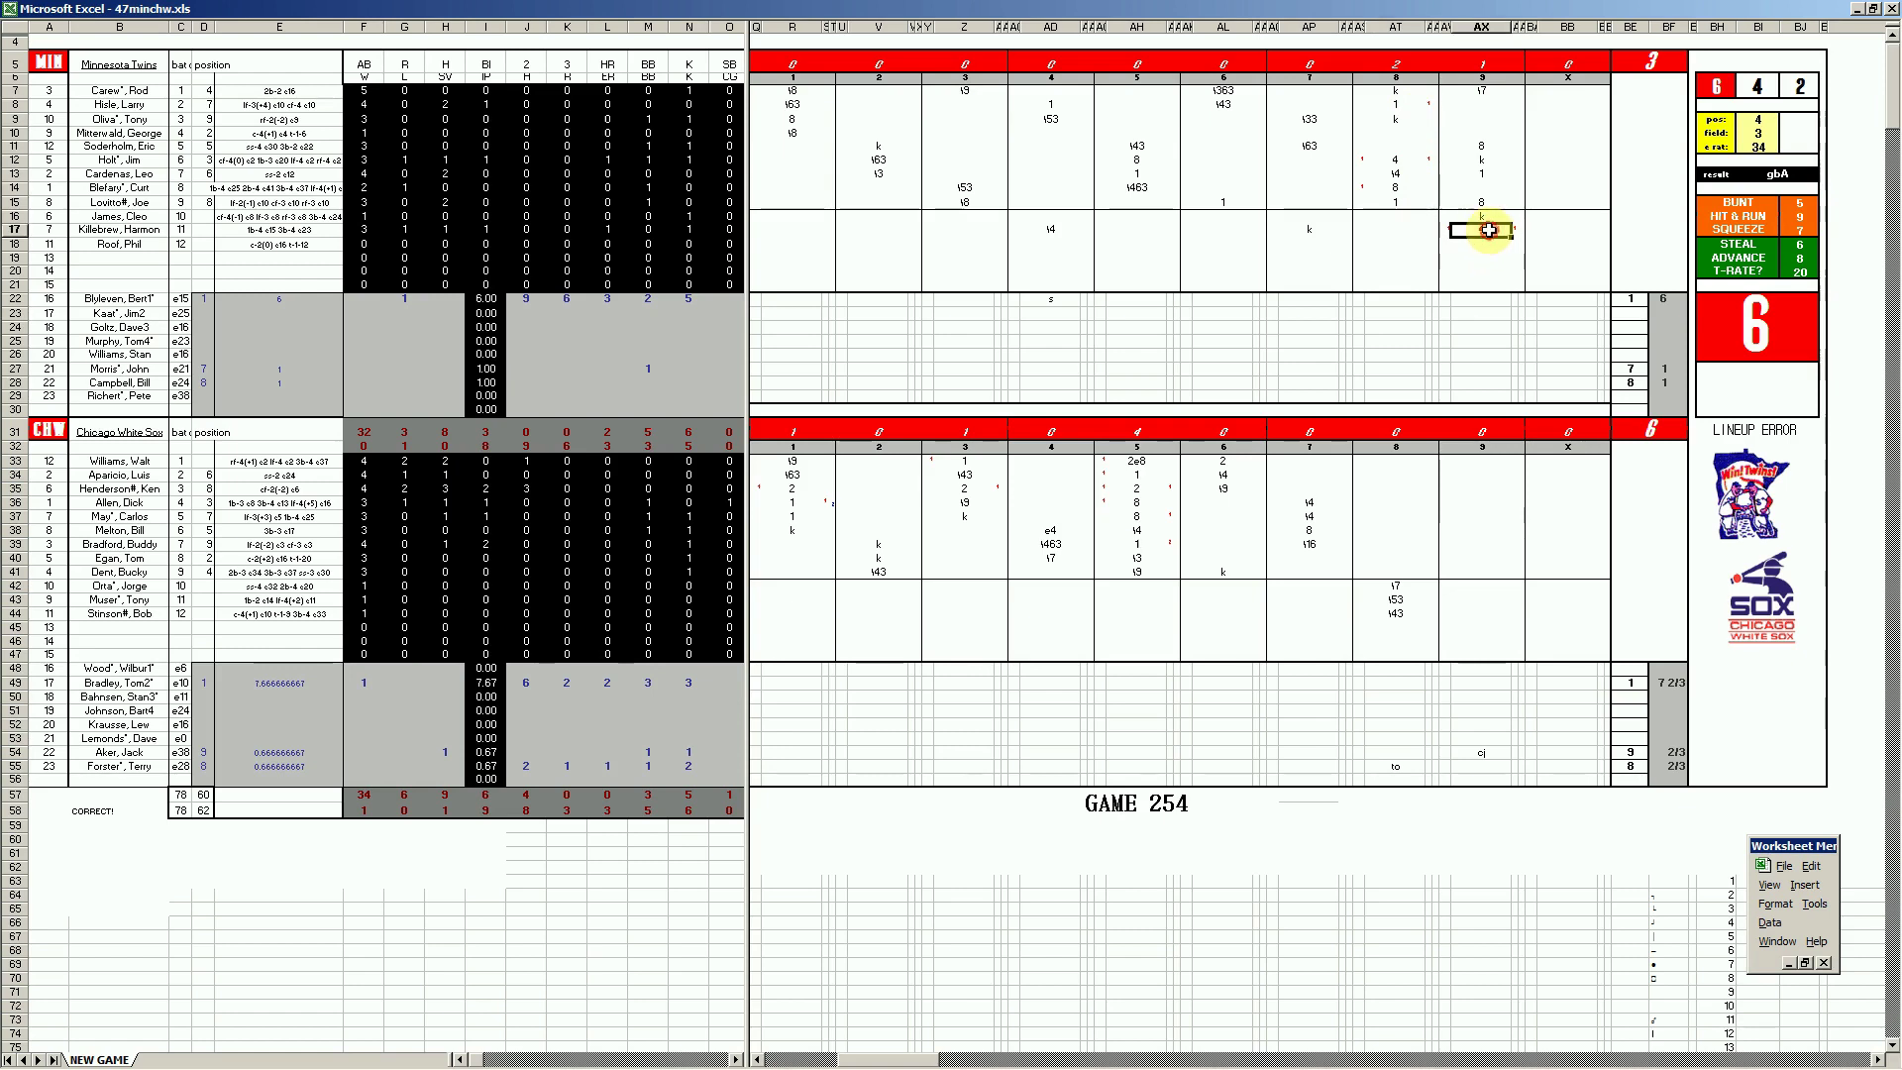
pyautogui.click(1486, 160)
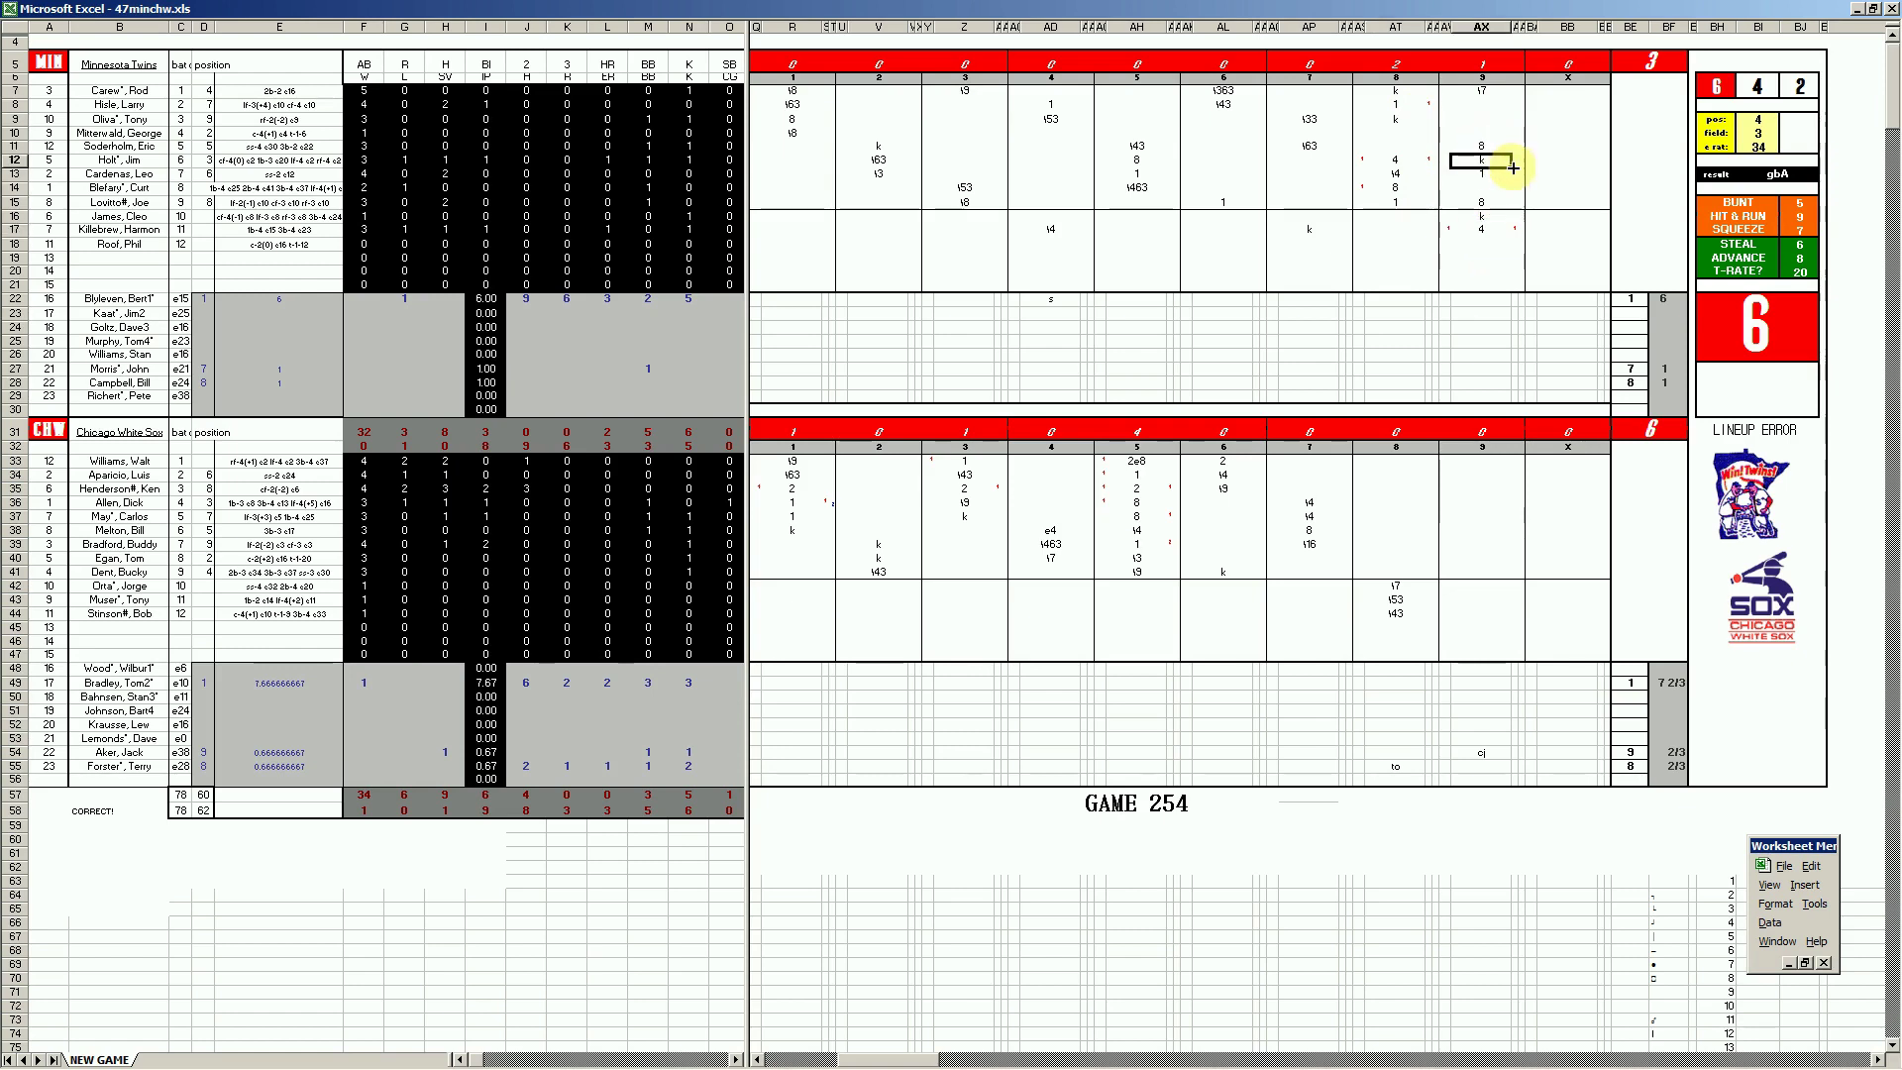
pyautogui.click(1486, 174)
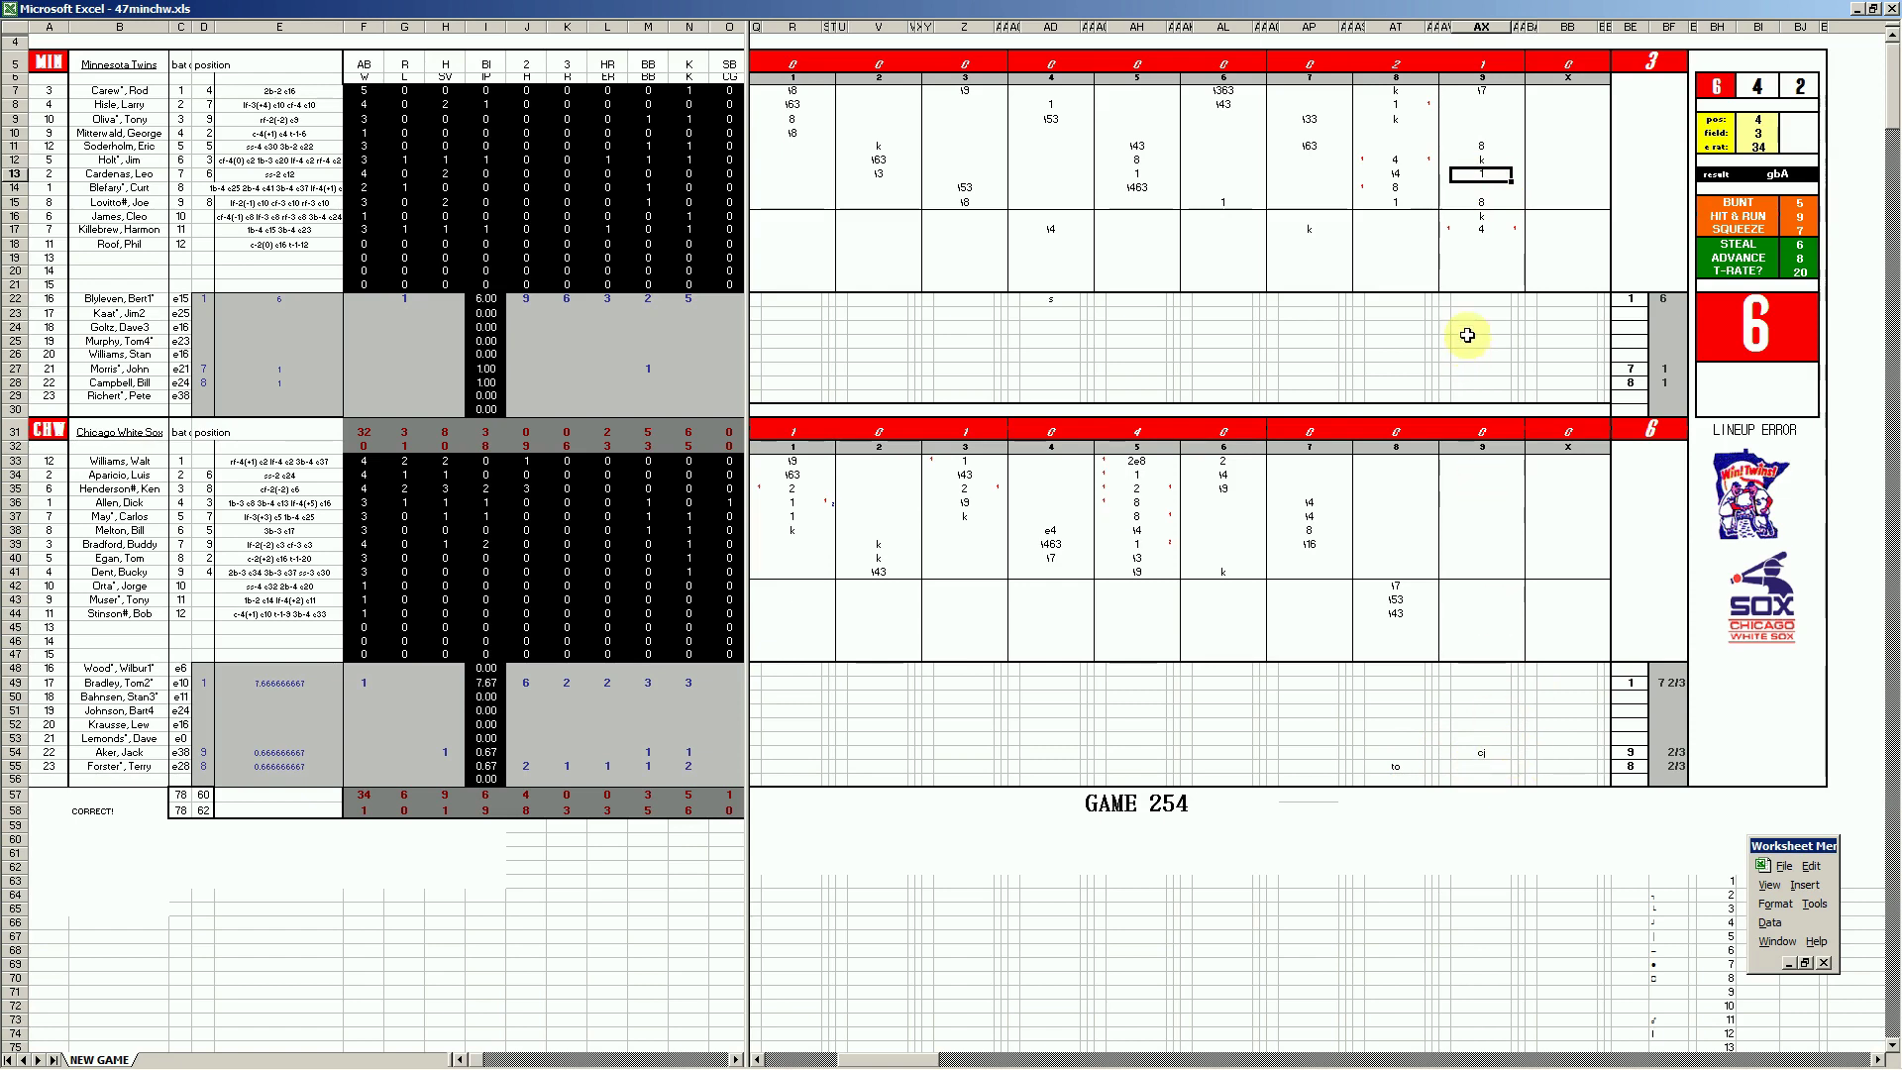
pyautogui.click(1489, 216)
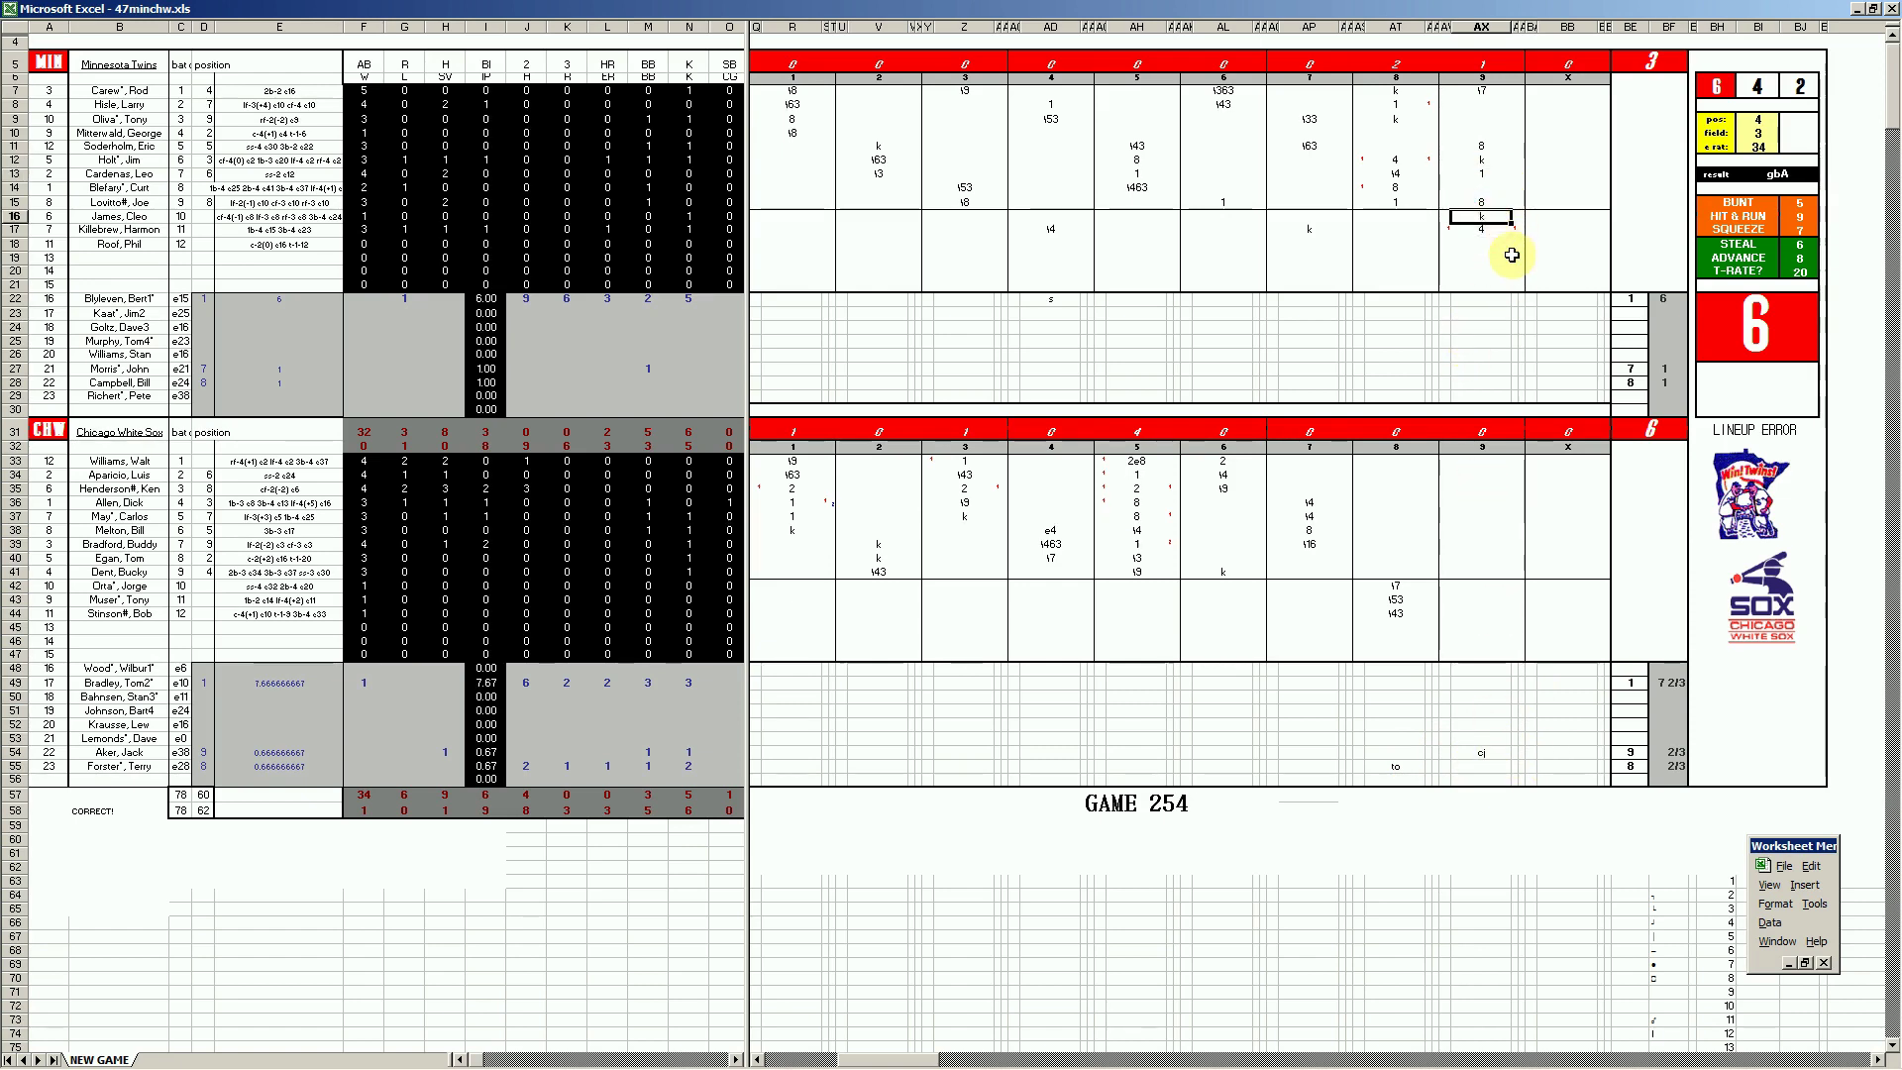
pyautogui.click(1490, 202)
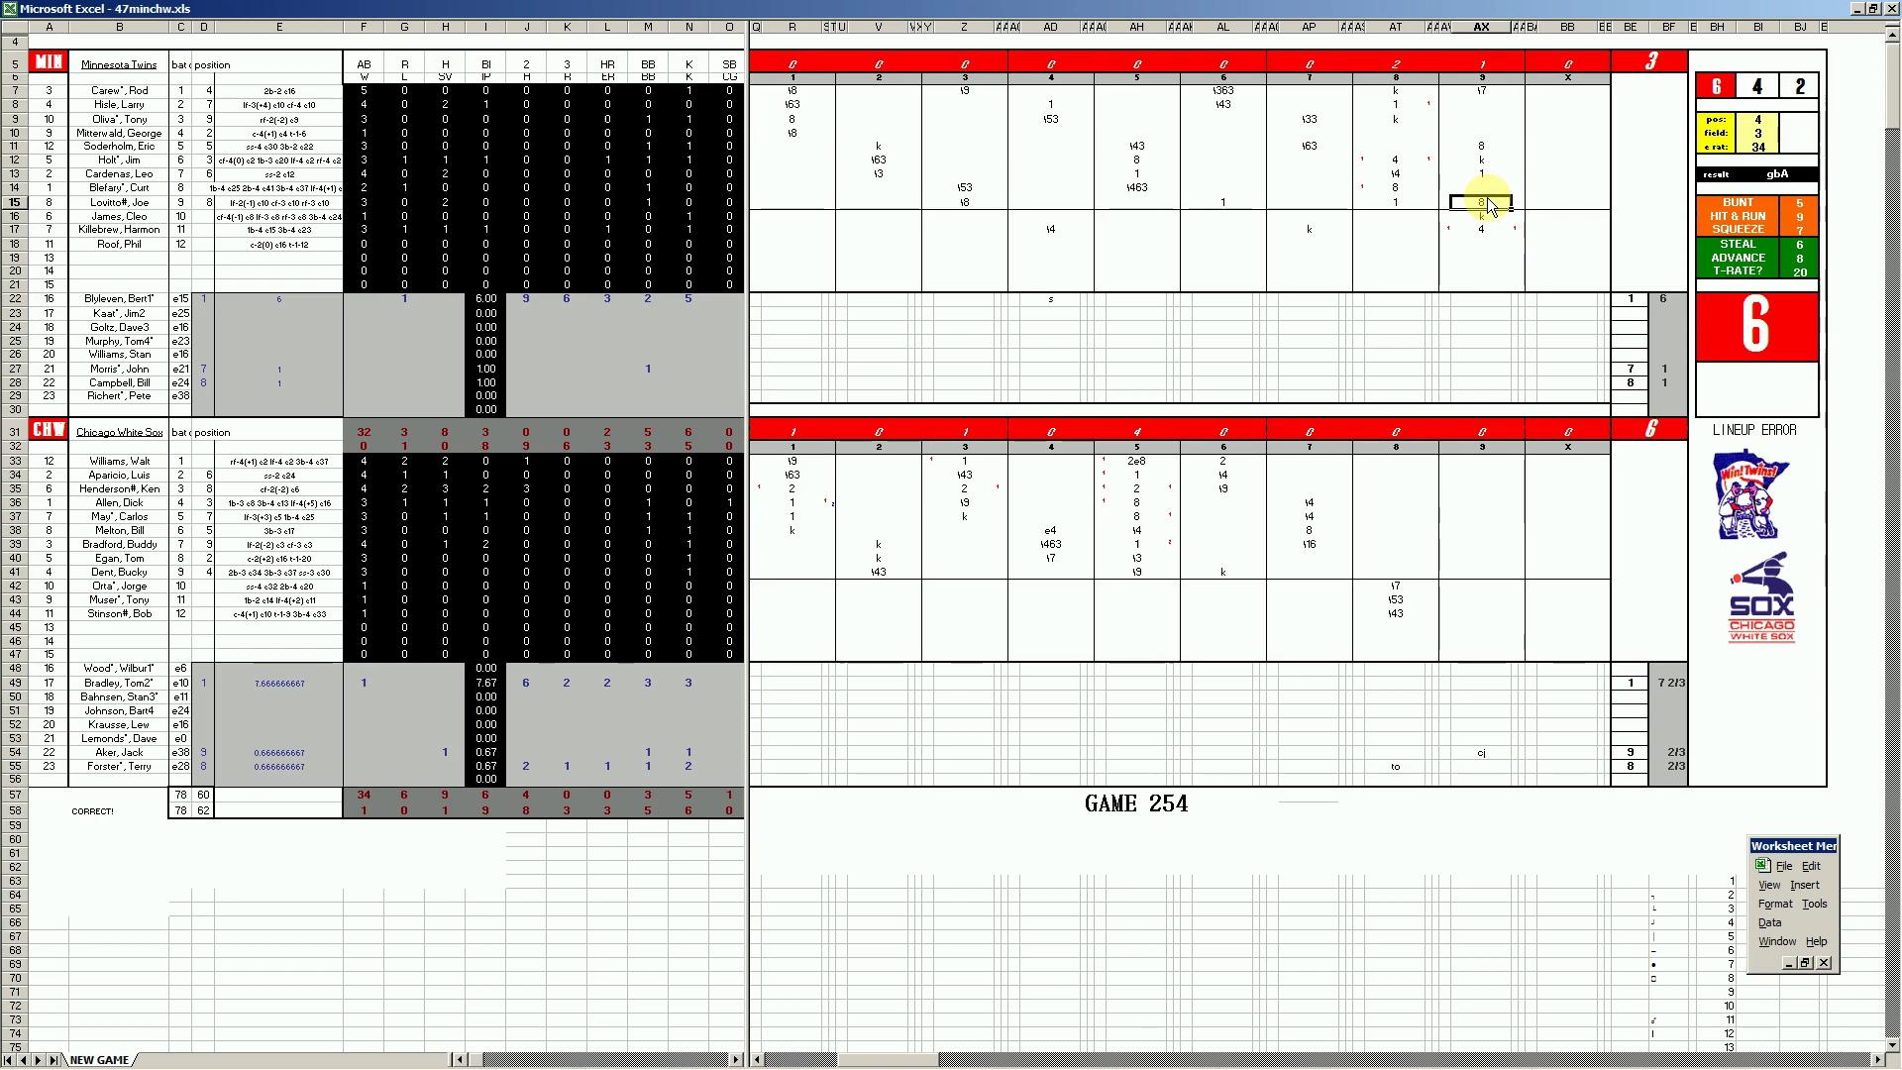
pyautogui.click(1483, 90)
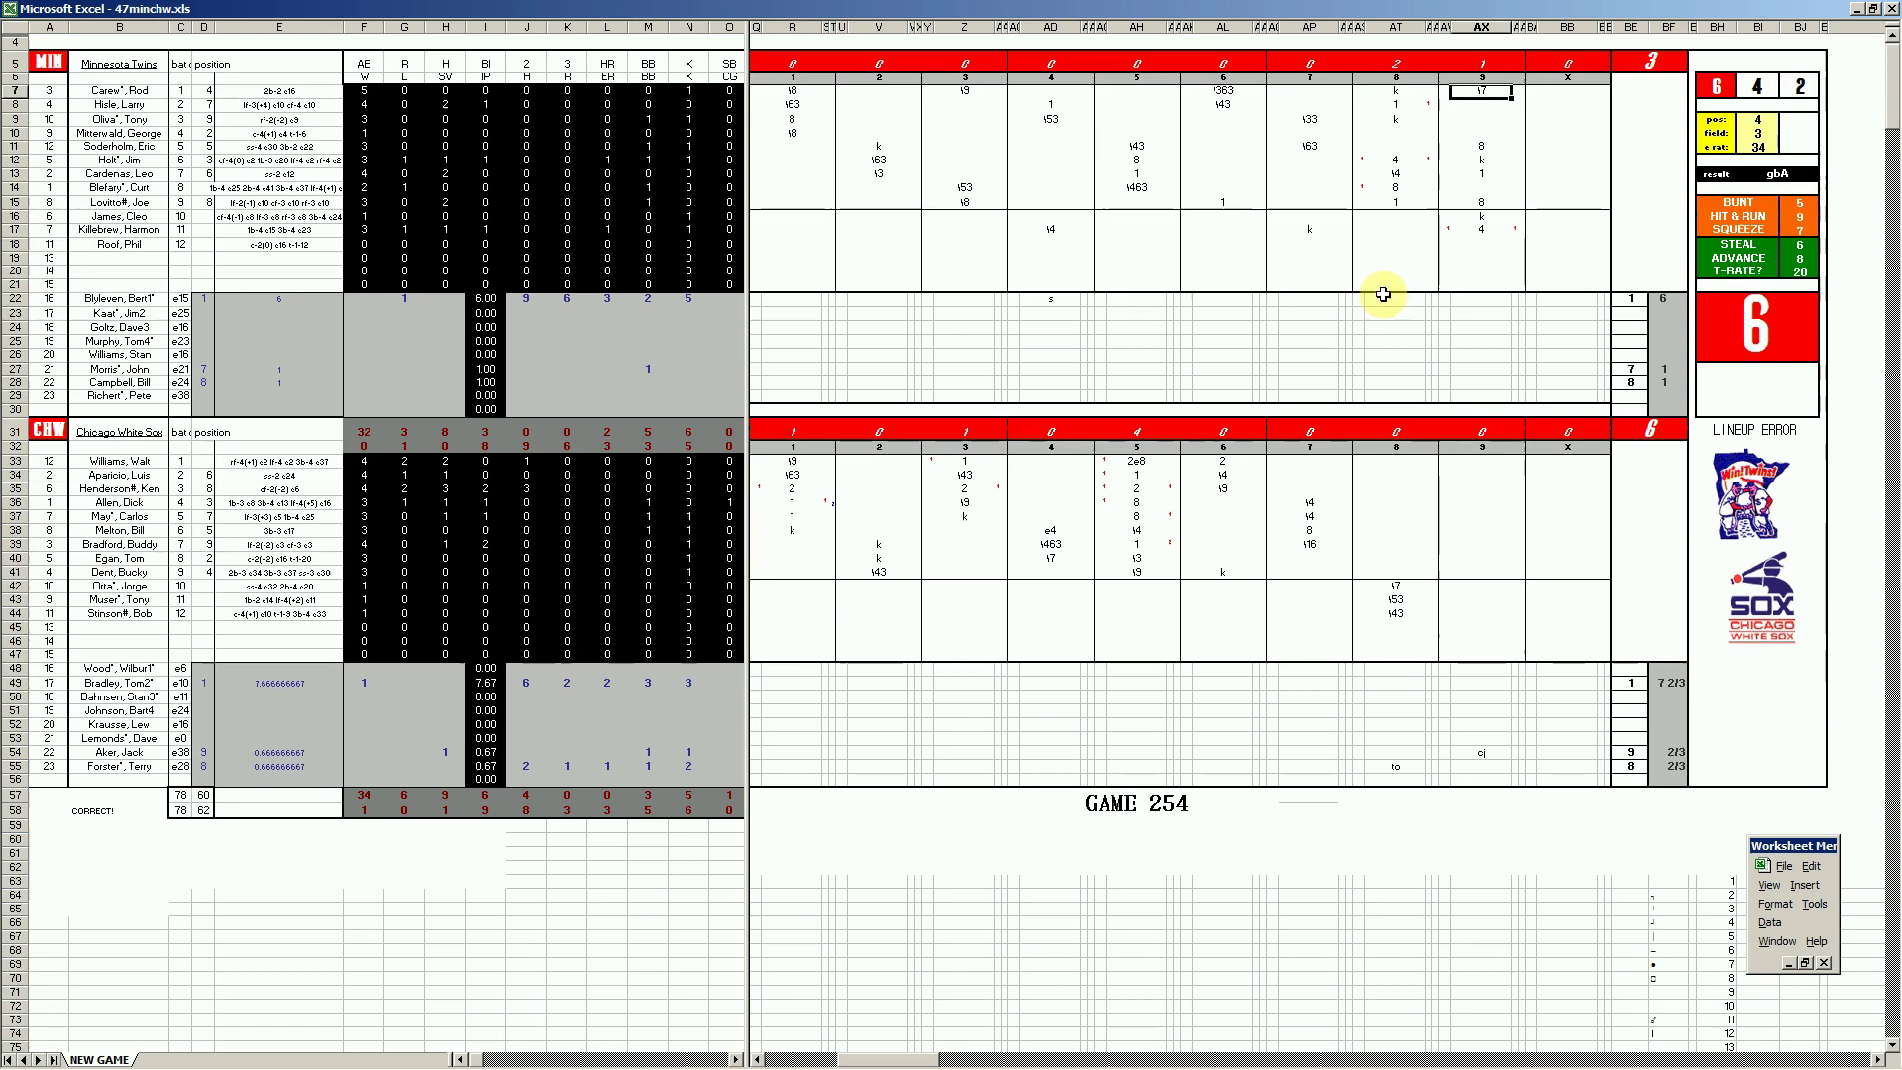
# - Switch to the season workbook 00AAA STATS 1980 and examine the Chicago White Sox row in the AL Midwest standings
pyautogui.moveTo(432, 1061)
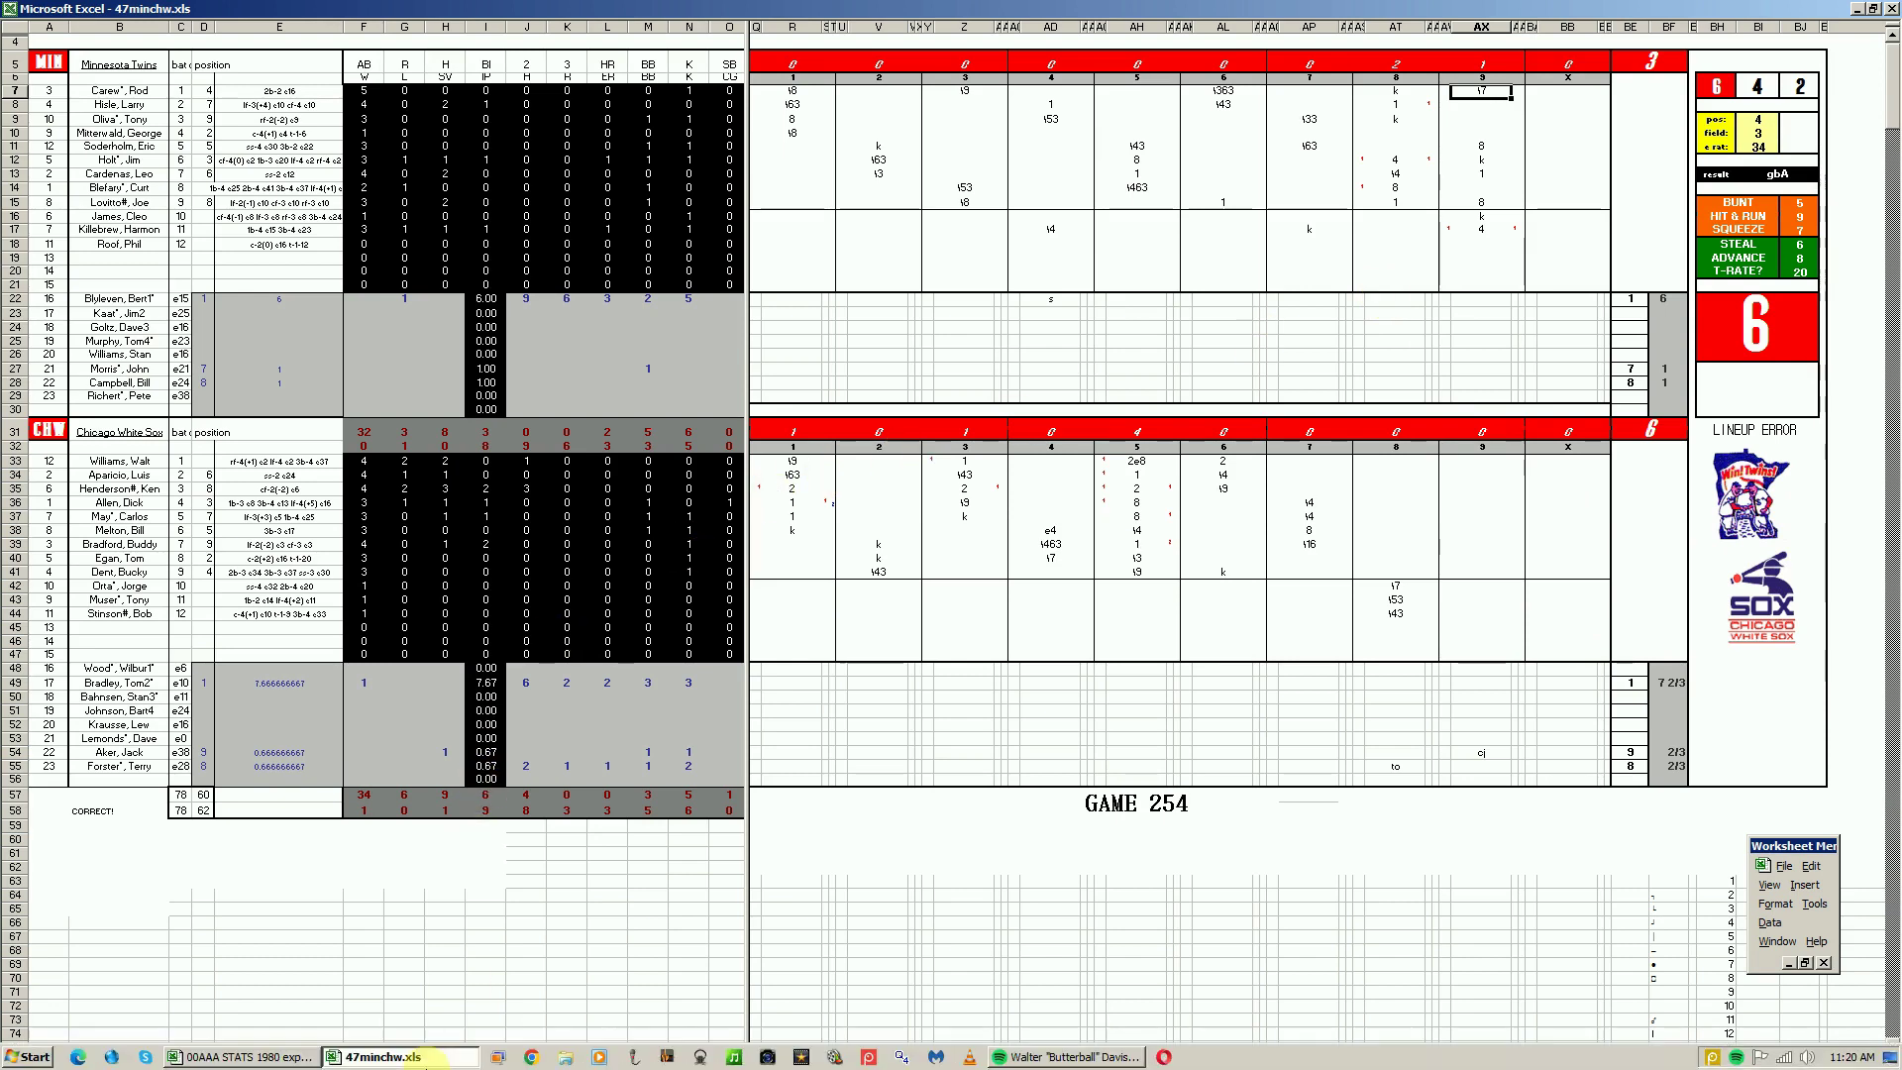
pyautogui.click(282, 1058)
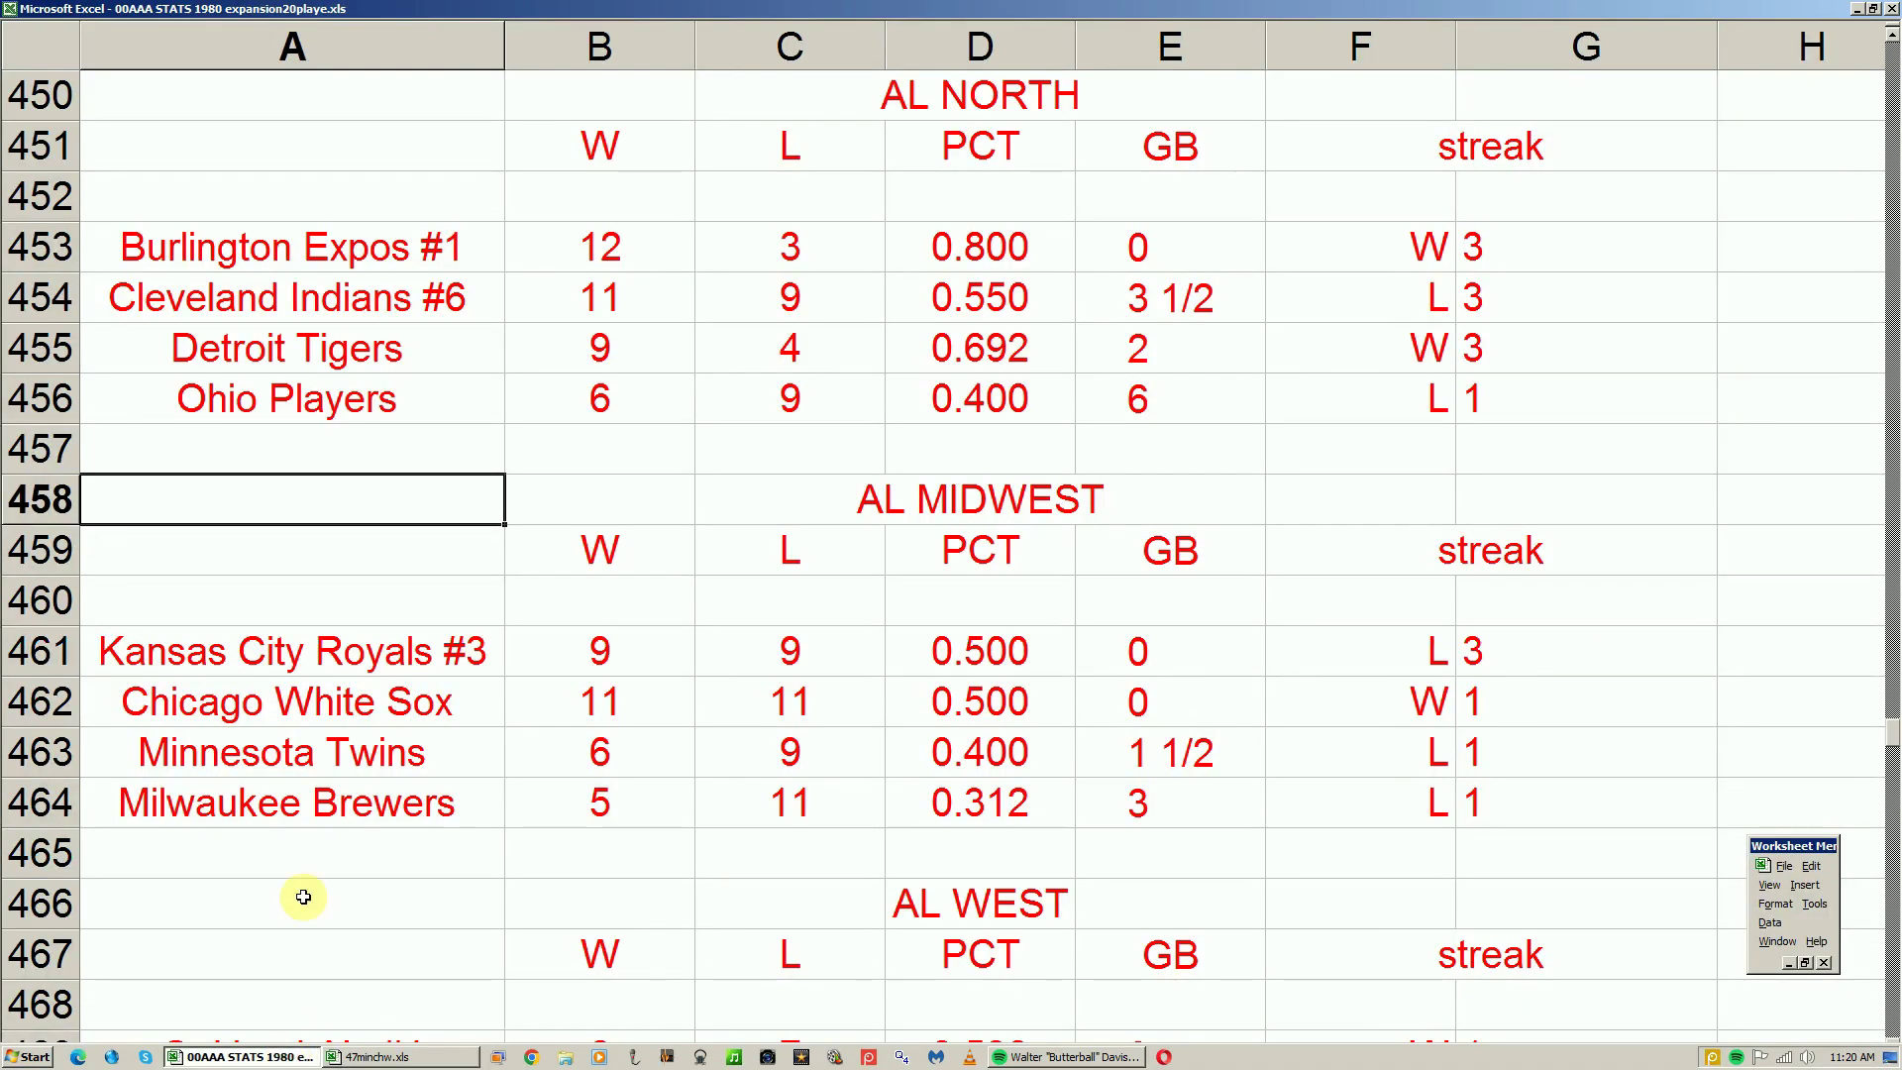
pyautogui.click(411, 698)
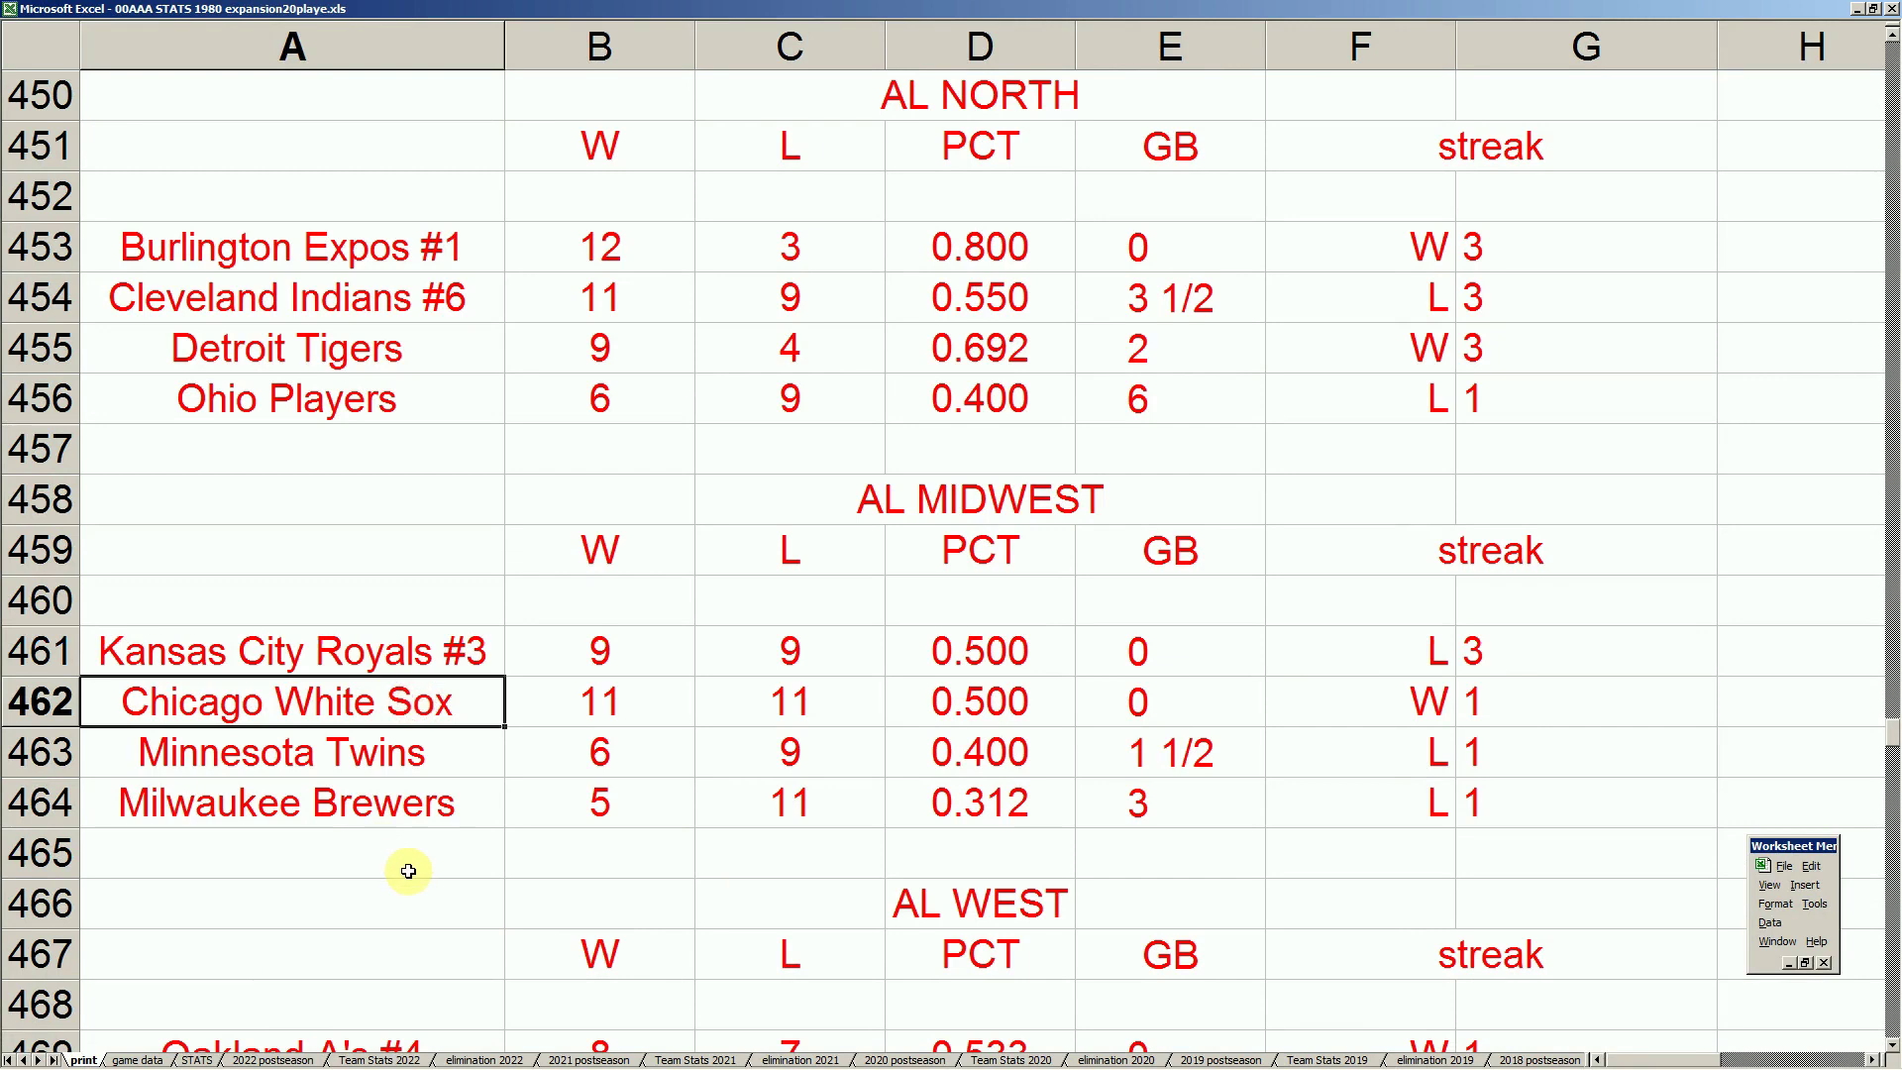